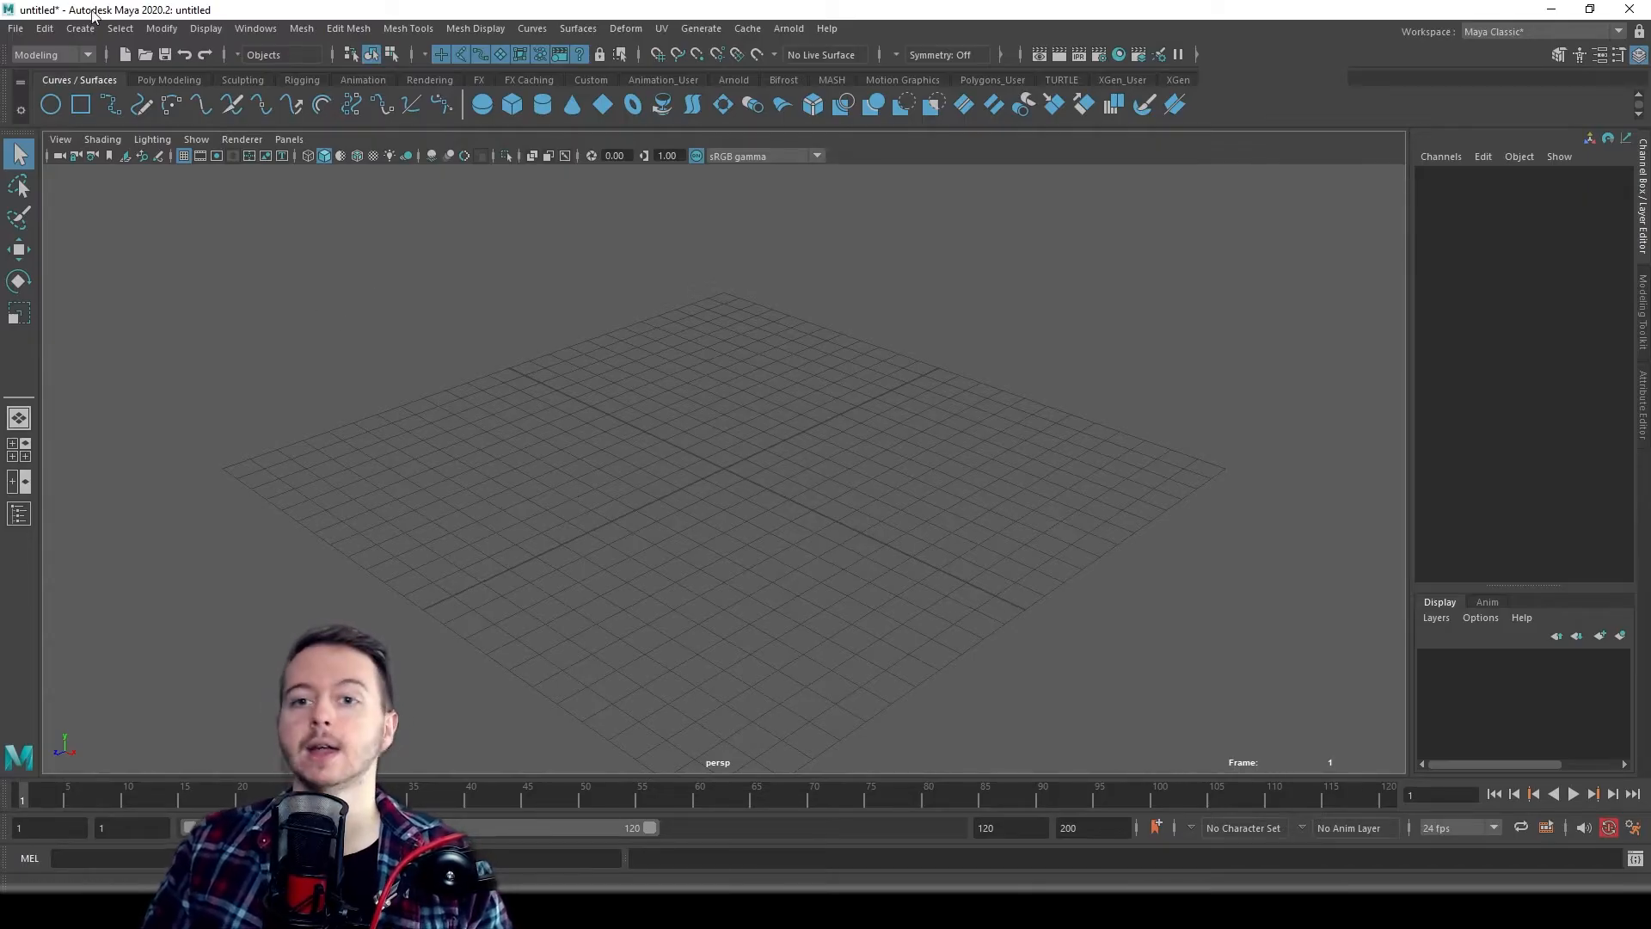
- Reference the jdJuicebox.ma rig file from the Juice Box Rig folder into the scene and close the Reference Editor
click(16, 30)
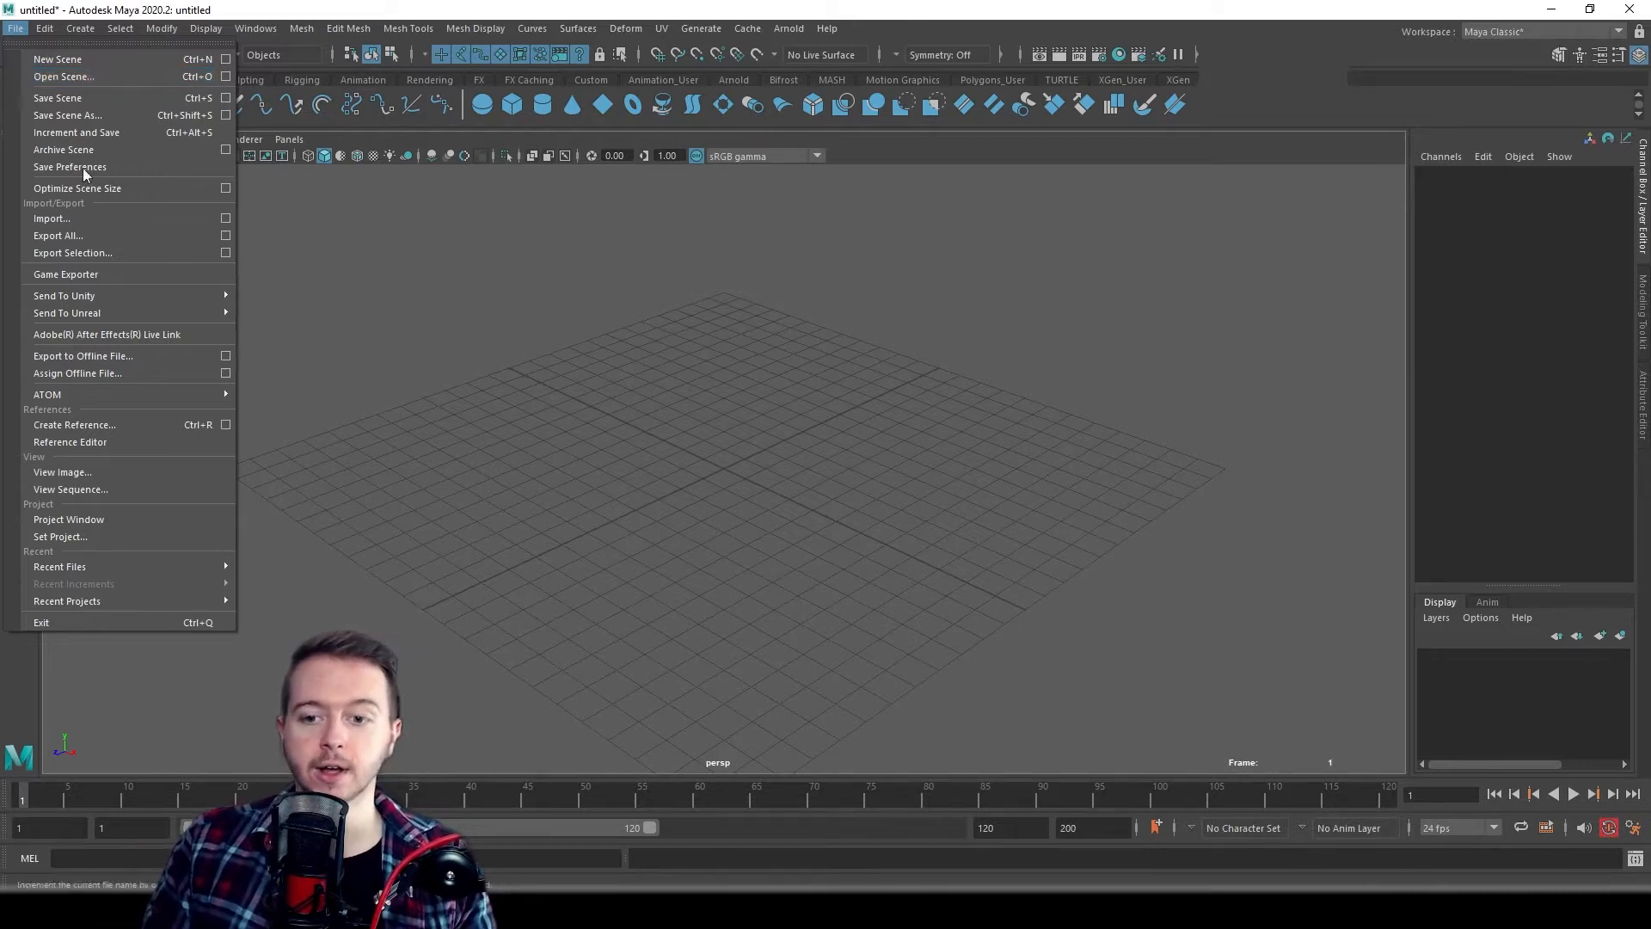
click(93, 443)
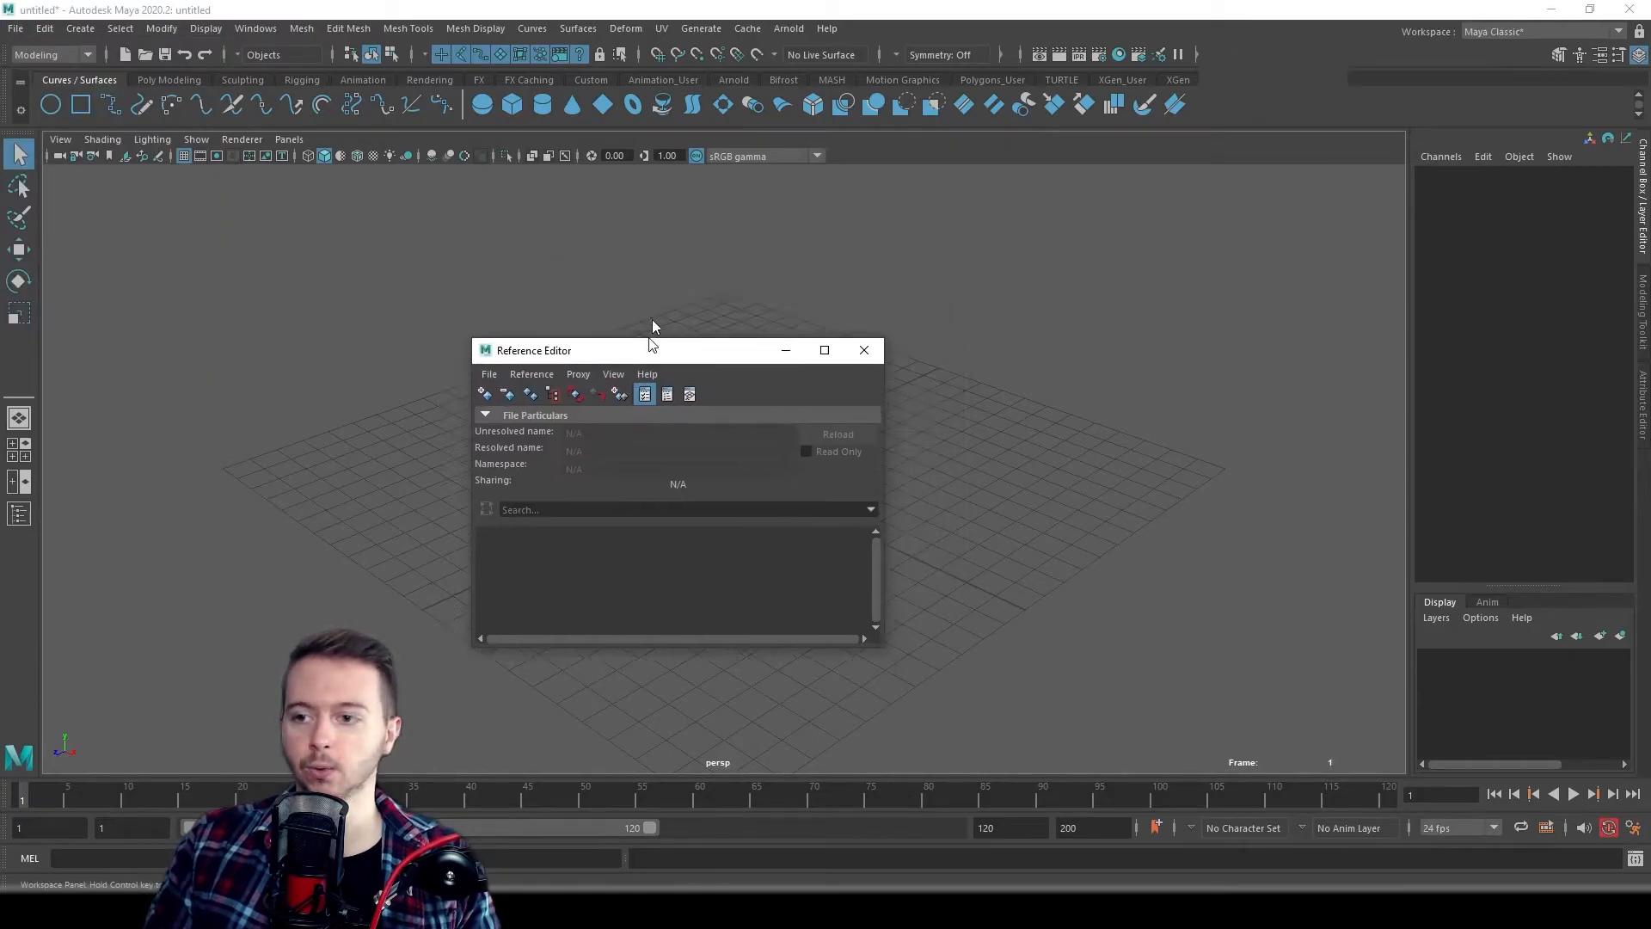
drag(650, 344, 607, 295)
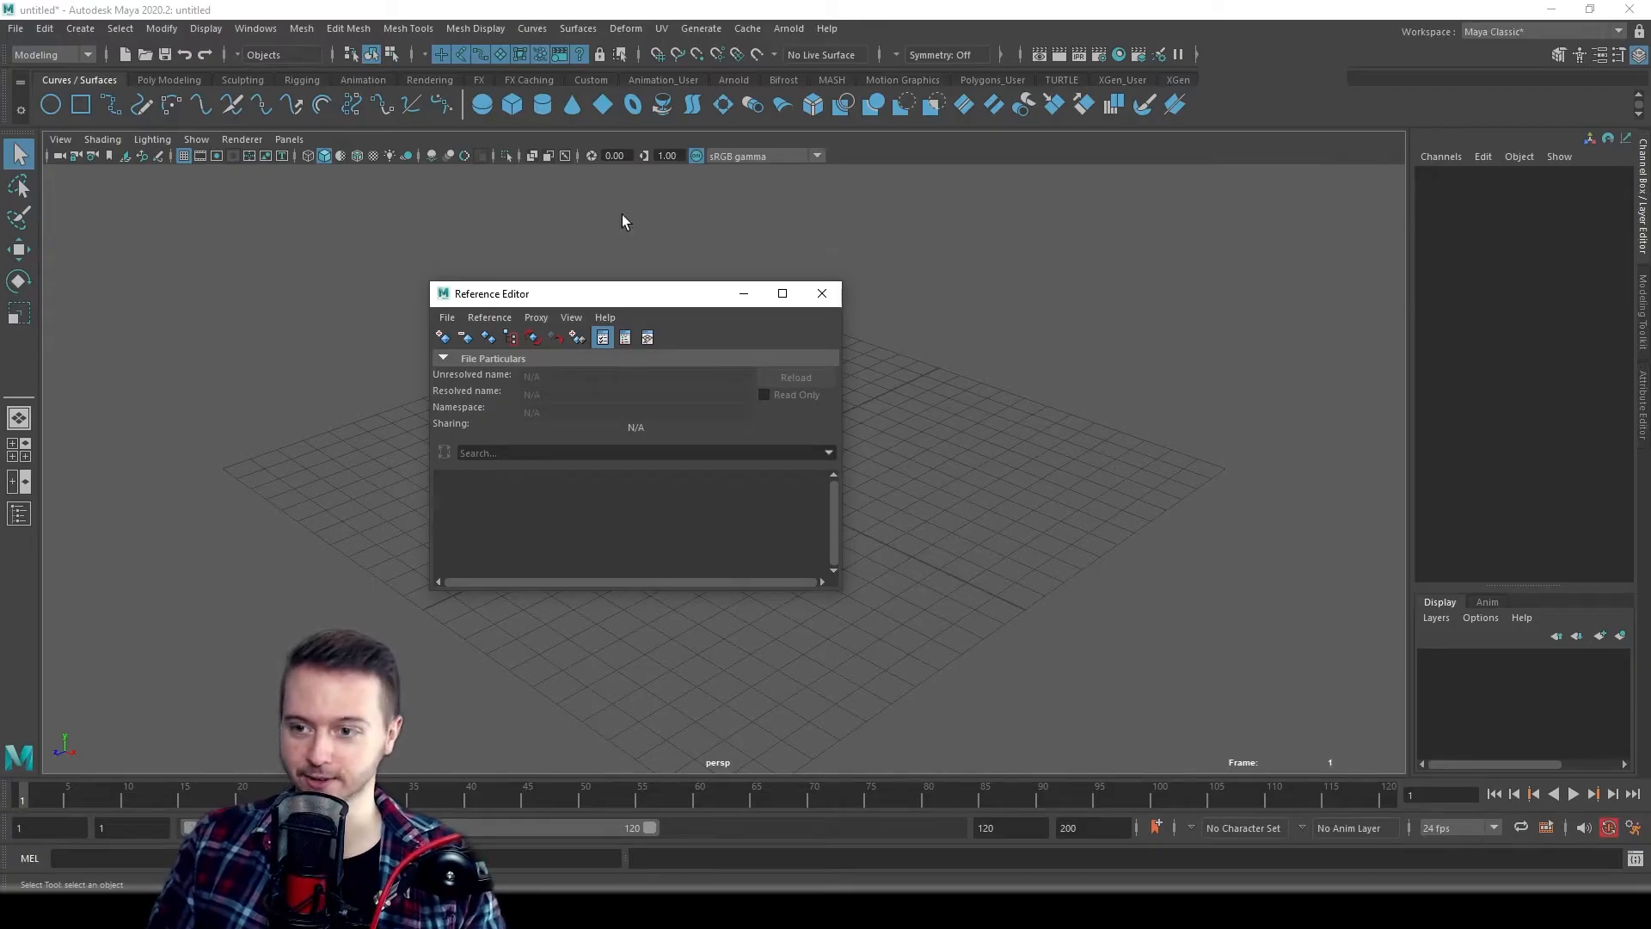
click(444, 338)
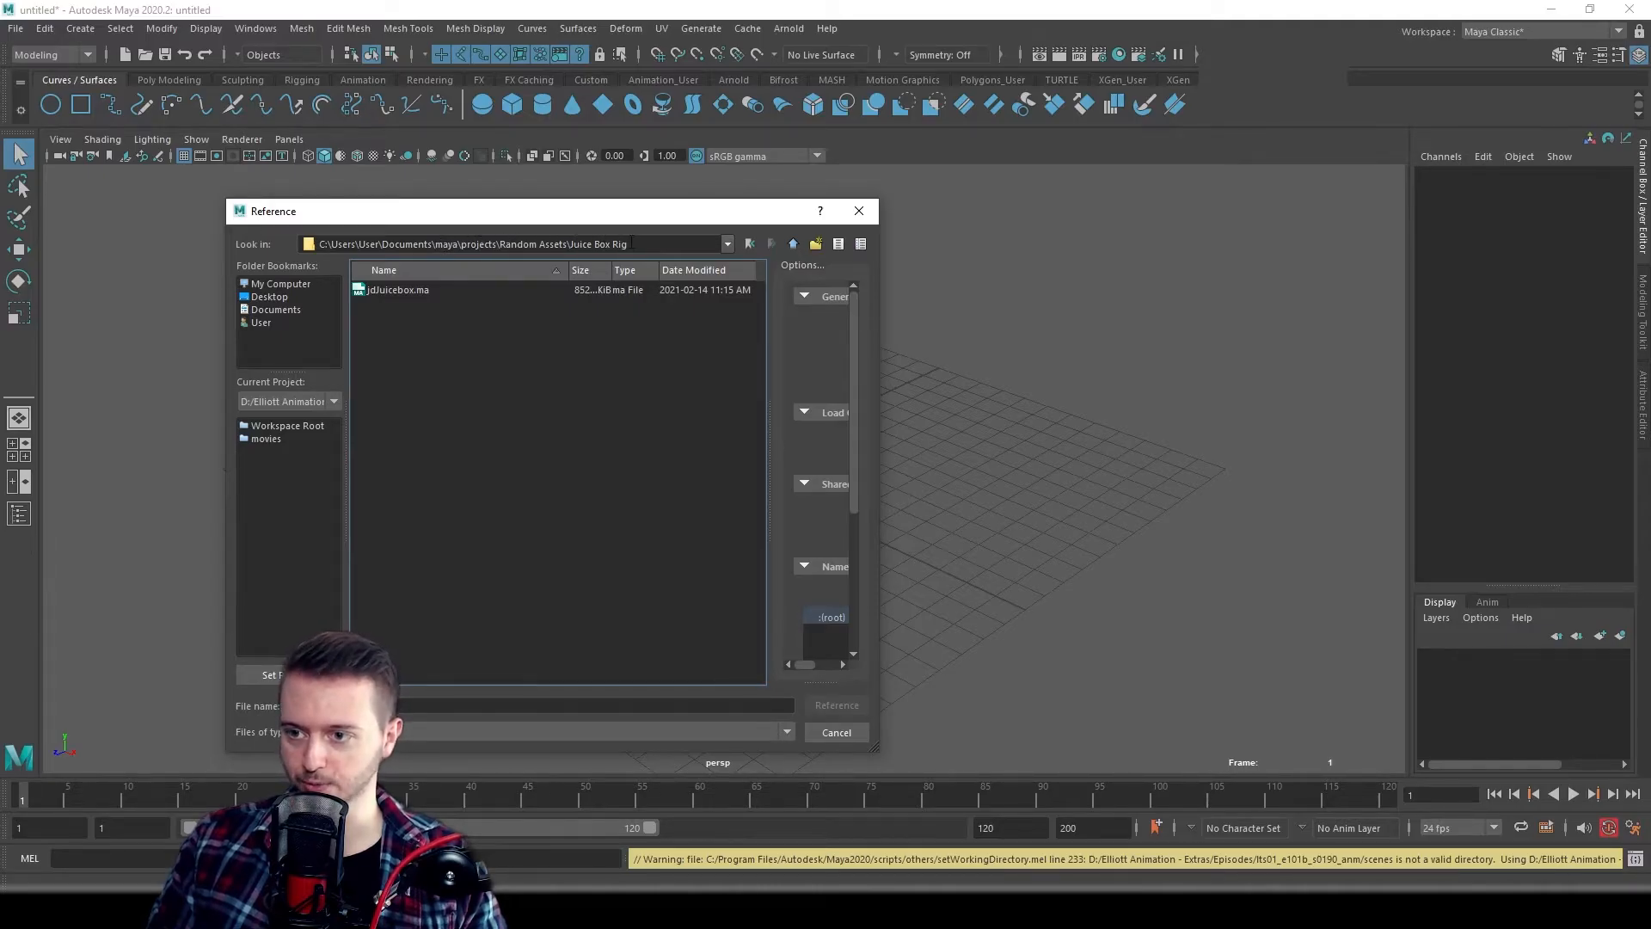
click(402, 292)
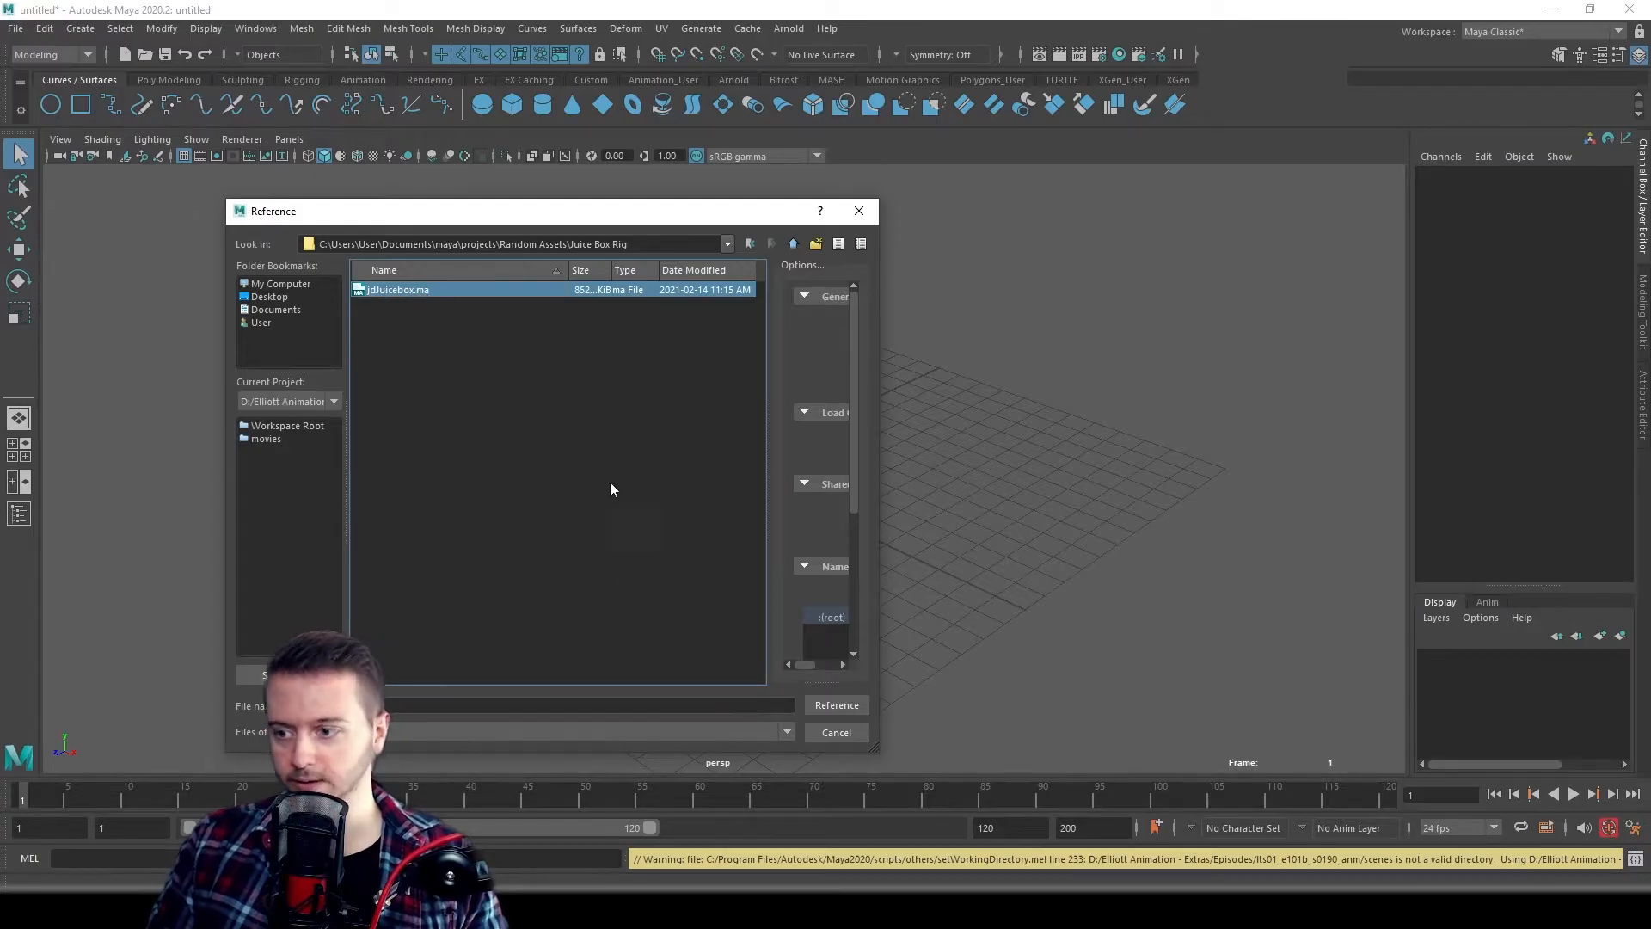
click(836, 705)
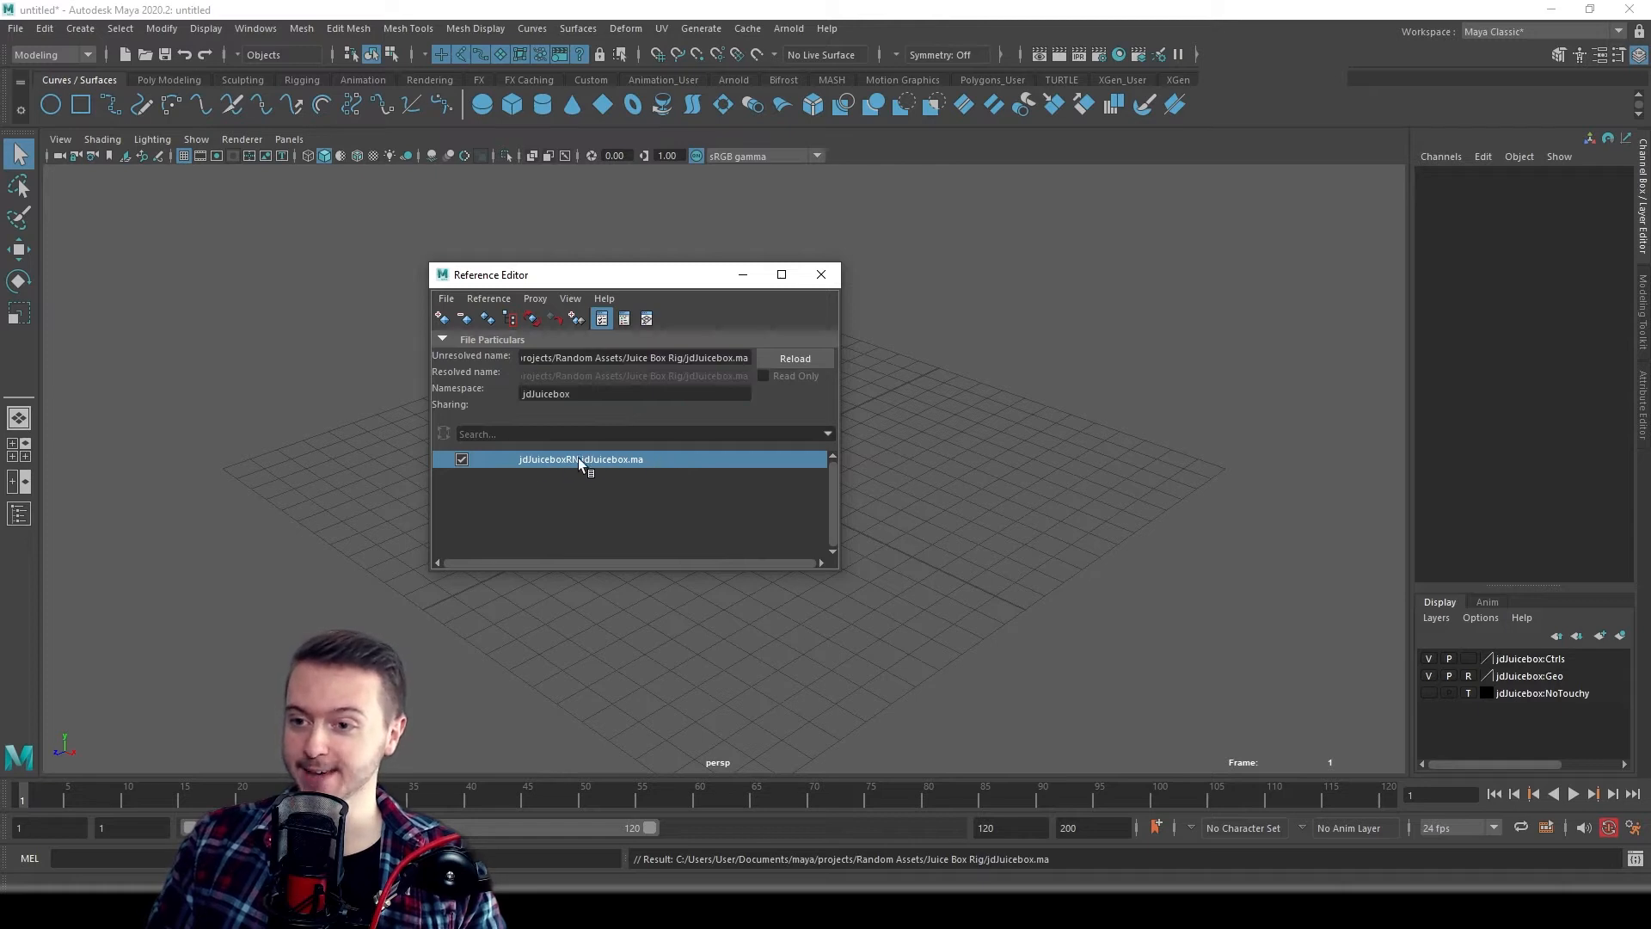
click(821, 276)
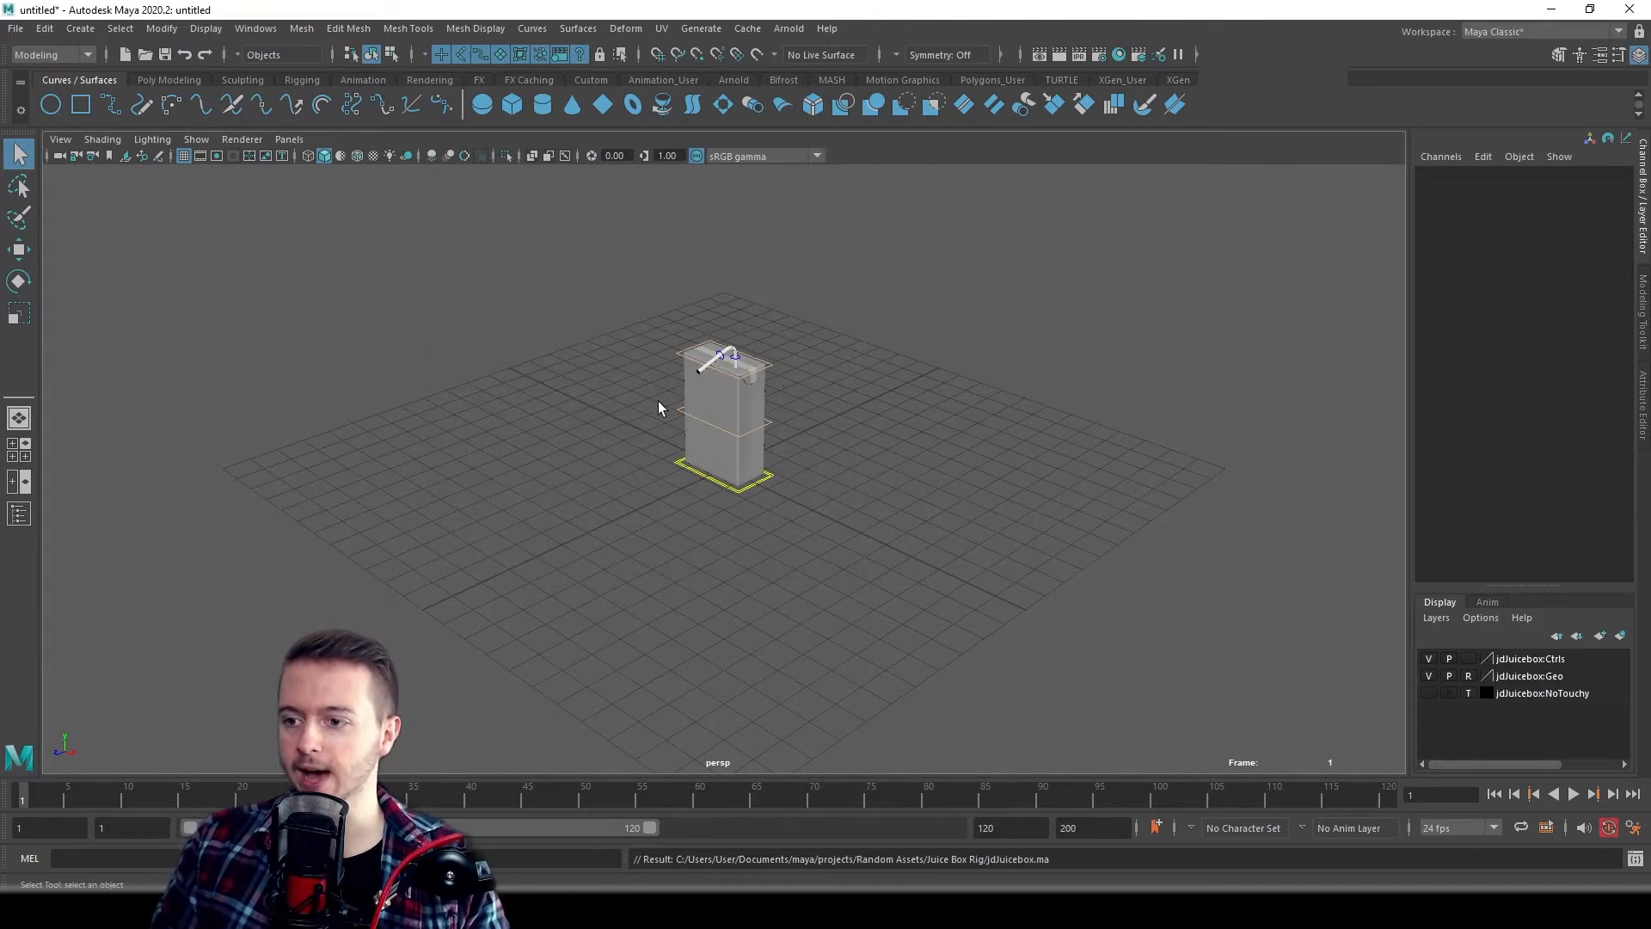
- Examine the juice box rig and its straw from the front, sides and above, near and far
alt+right_drag(658, 401, 839, 412)
alt+middle_drag(839, 411, 809, 478)
alt+right_drag(687, 477, 919, 498)
mouse_move(744, 492)
alt+mouse_down()
mouse_move(849, 459)
mouse_move(688, 450)
mouse_move(906, 516)
mouse_move(906, 461)
mouse_move(757, 474)
alt+mouse_up()
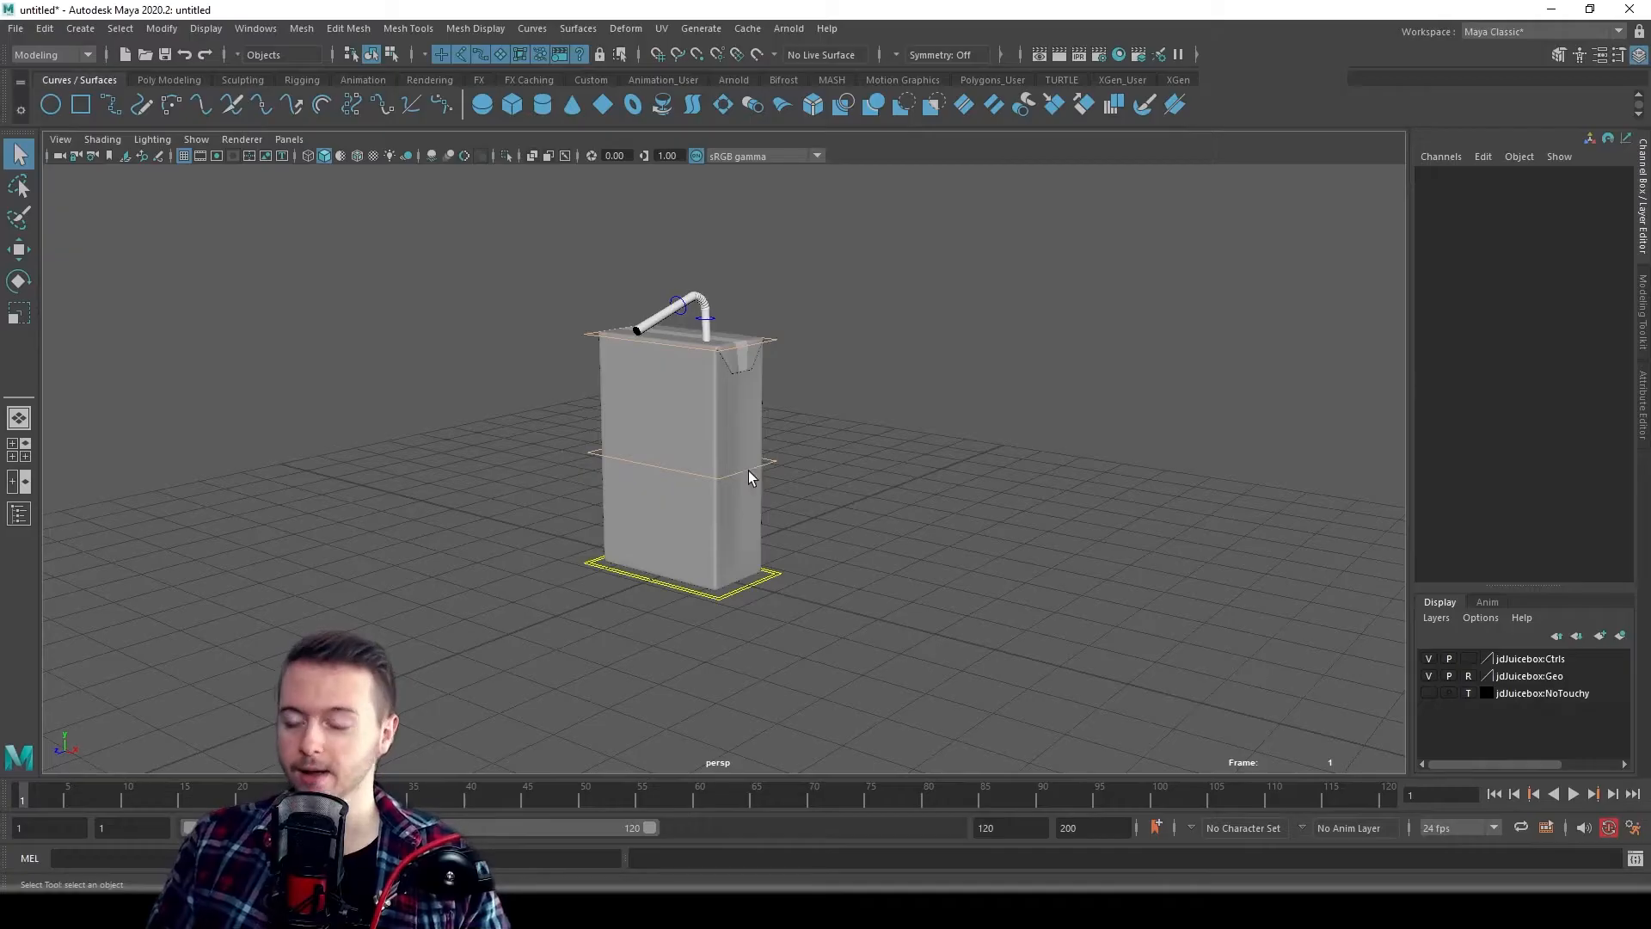
alt+right_drag(681, 479, 830, 482)
mouse_move(843, 463)
alt+middle_down()
mouse_move(867, 483)
mouse_move(847, 470)
alt+middle_up()
alt+drag(847, 469, 637, 465)
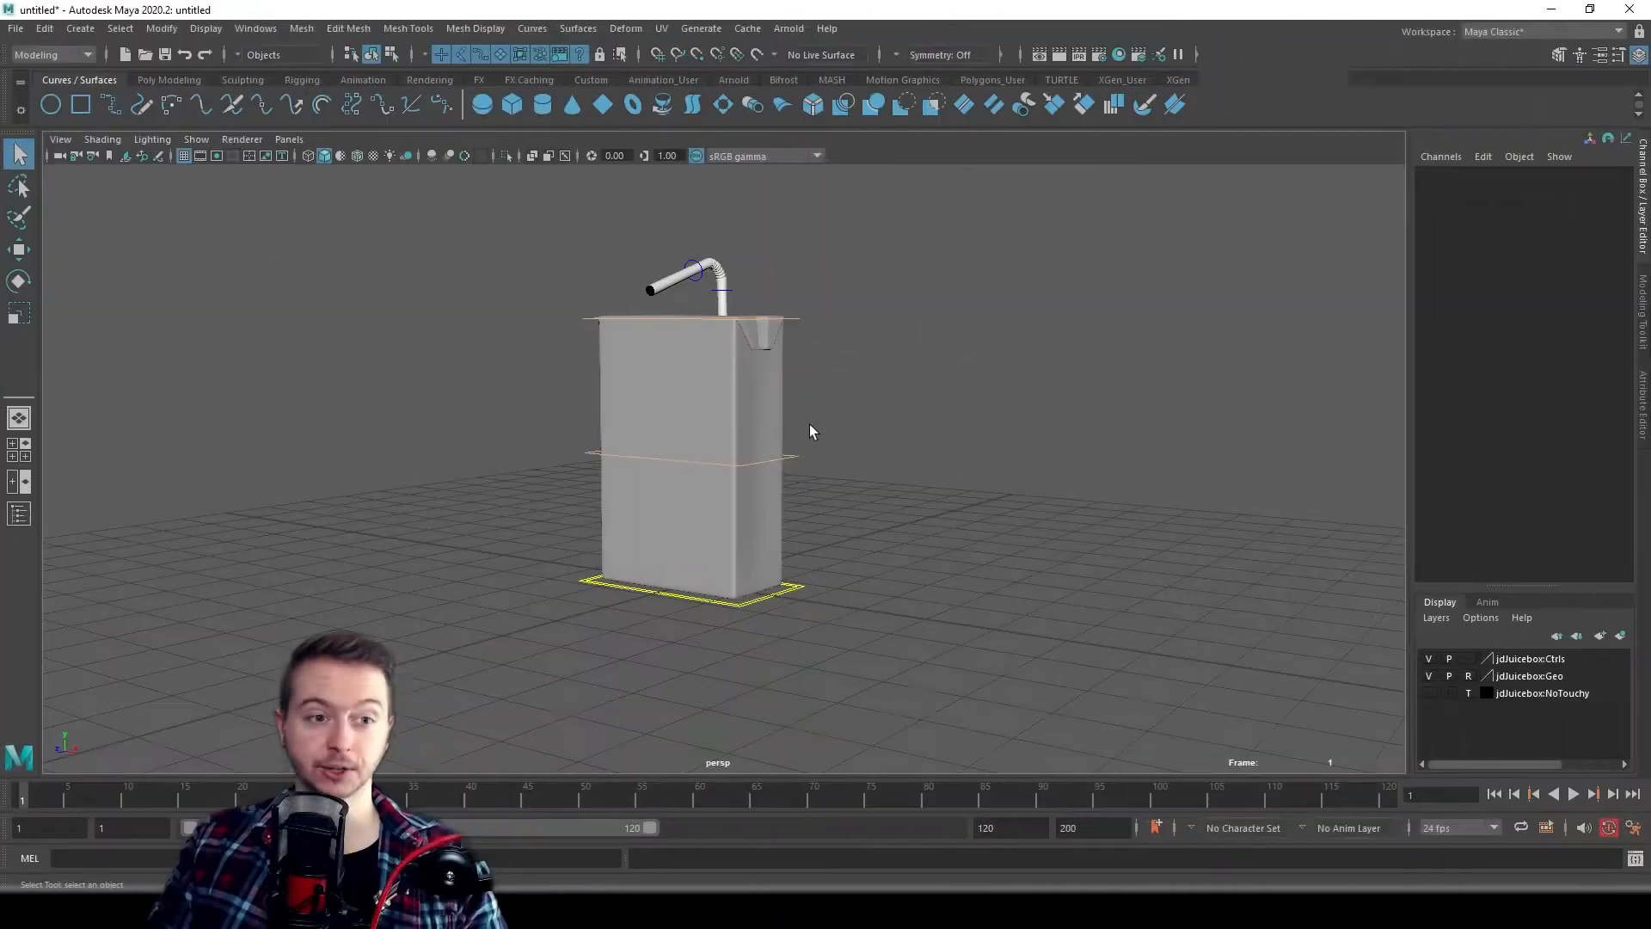
mouse_move(808, 425)
alt+mouse_down()
mouse_move(805, 405)
mouse_move(802, 445)
alt+mouse_up()
mouse_move(925, 441)
alt+middle_down()
mouse_move(911, 446)
mouse_move(934, 462)
alt+middle_up()
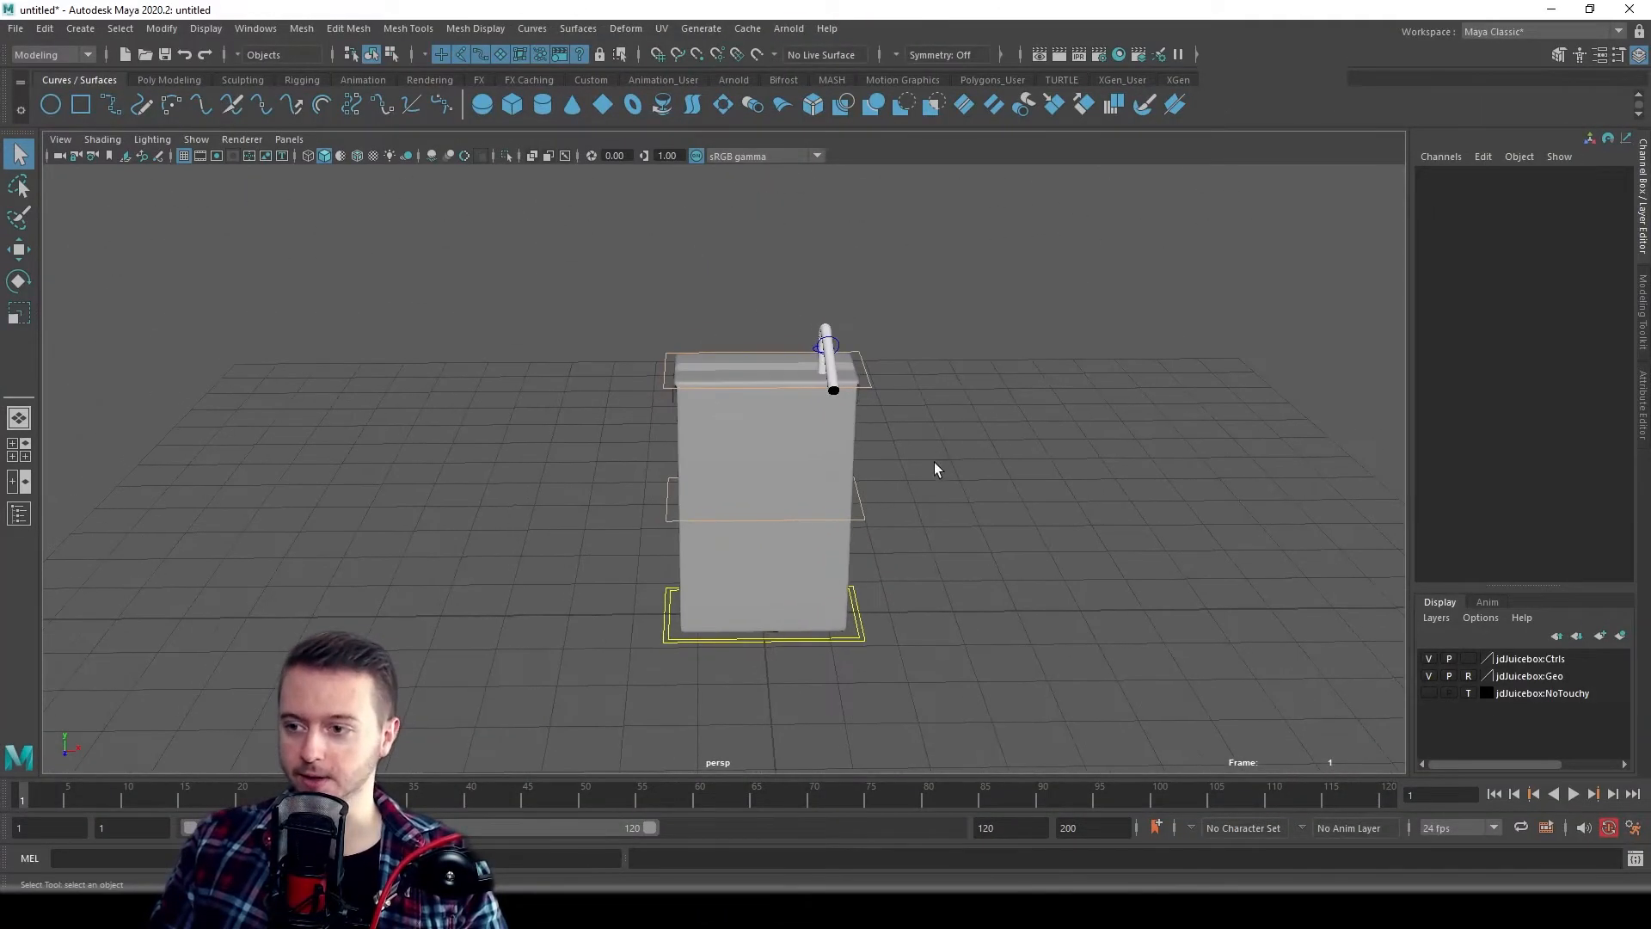
alt+right_drag(934, 461, 759, 421)
alt+drag(759, 420, 839, 464)
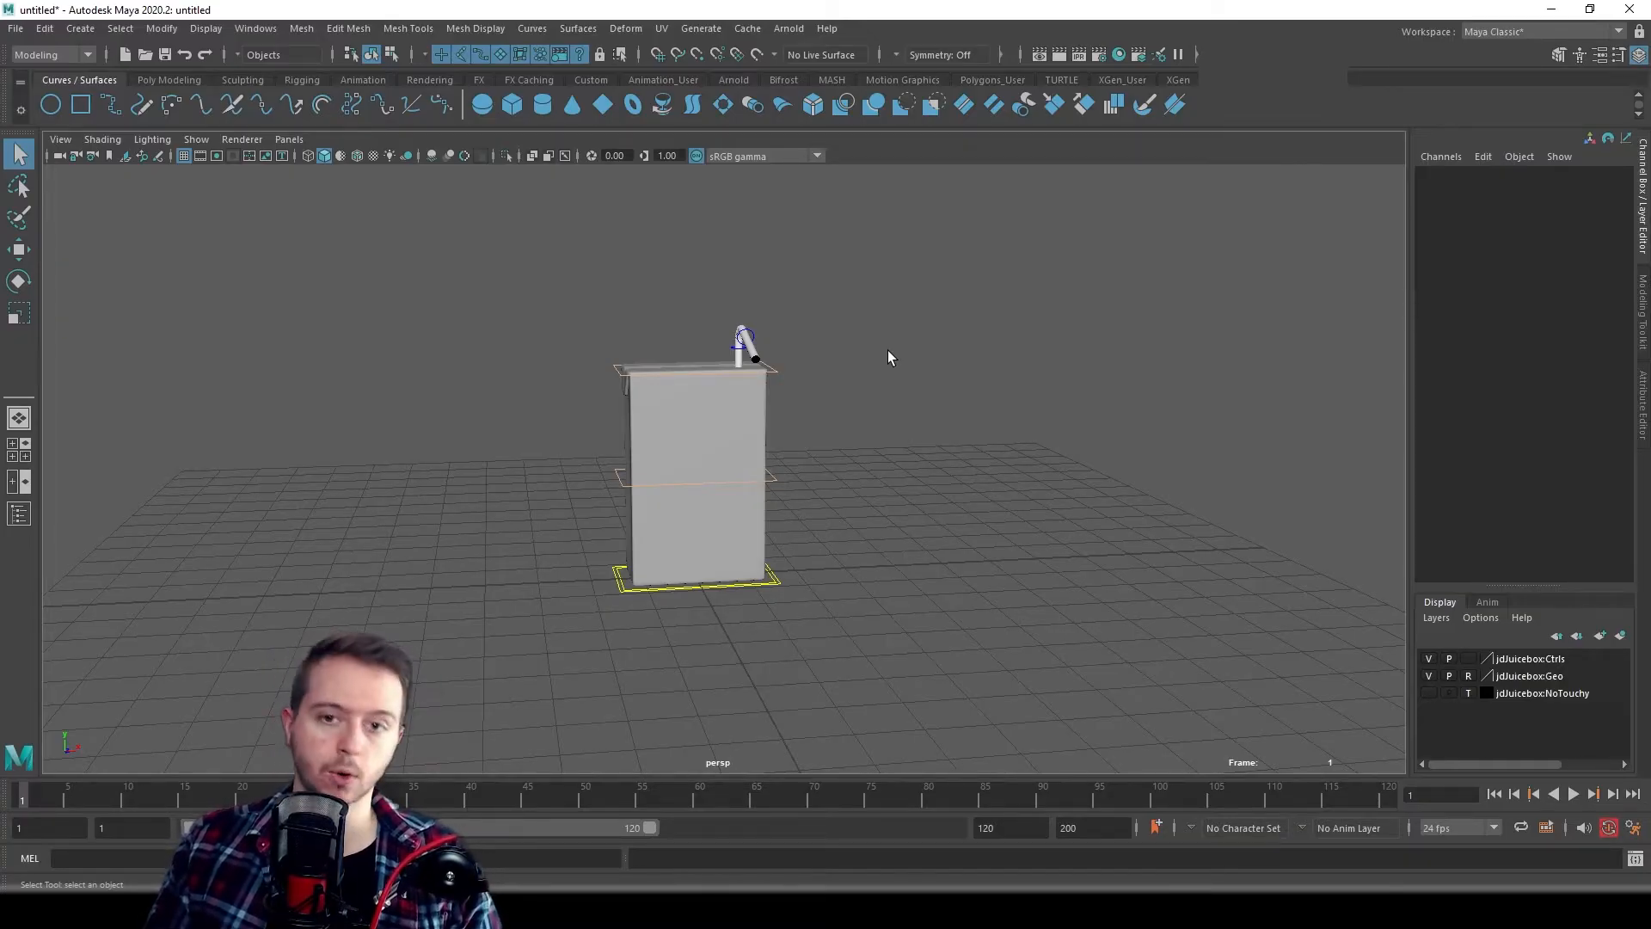
key(alt)
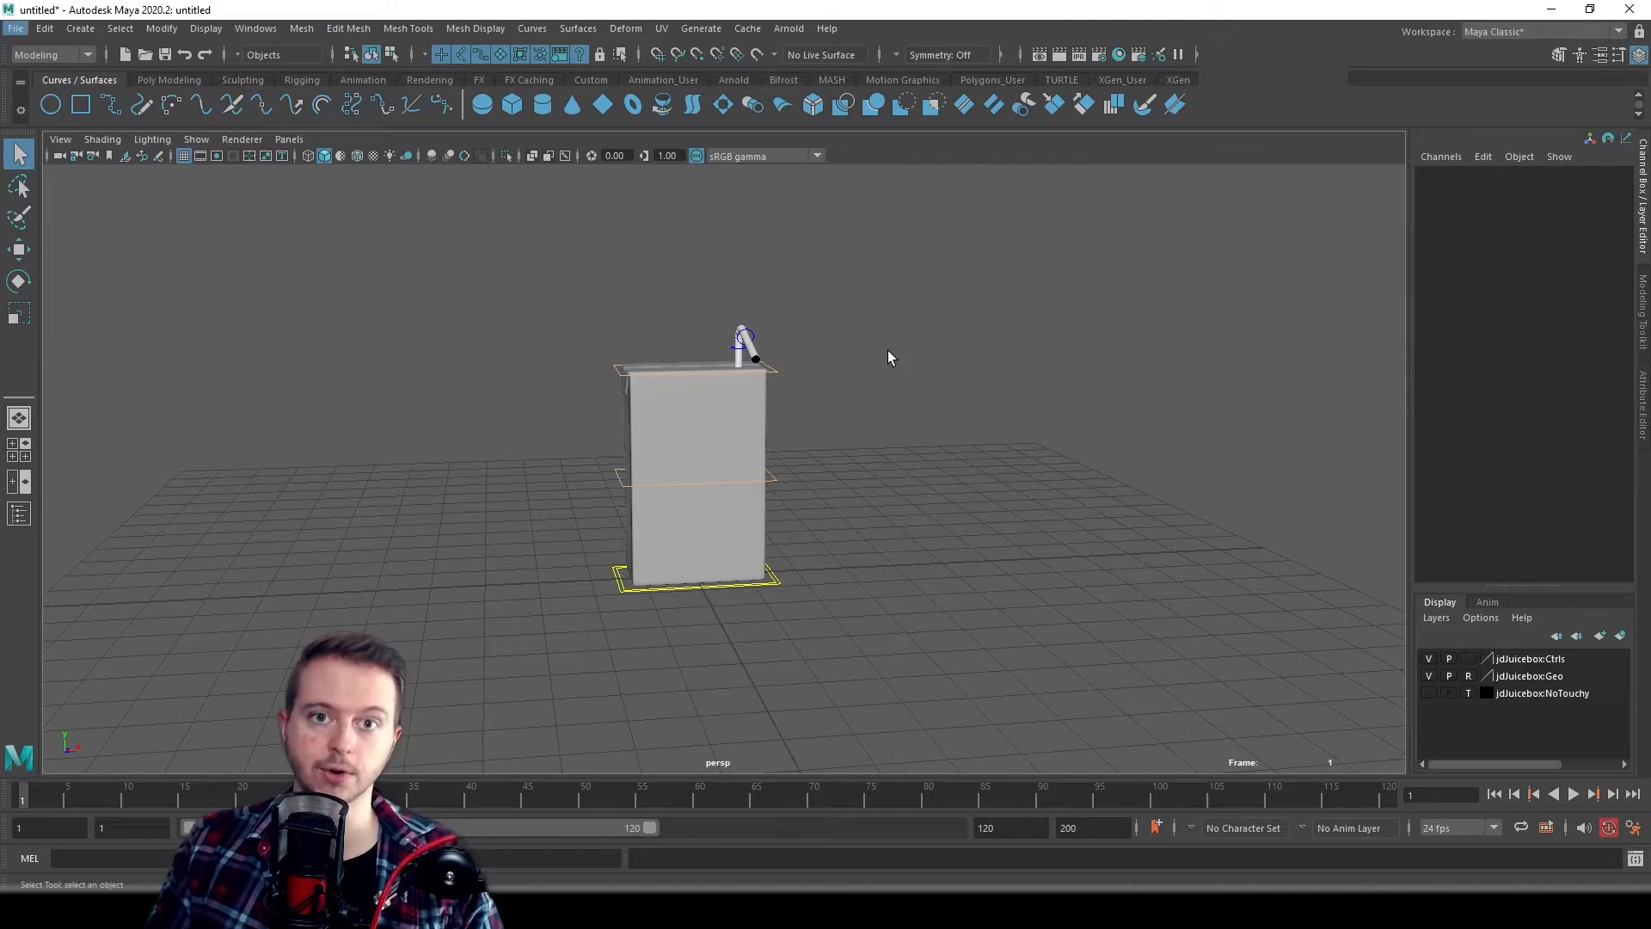
alt+drag(910, 387, 793, 418)
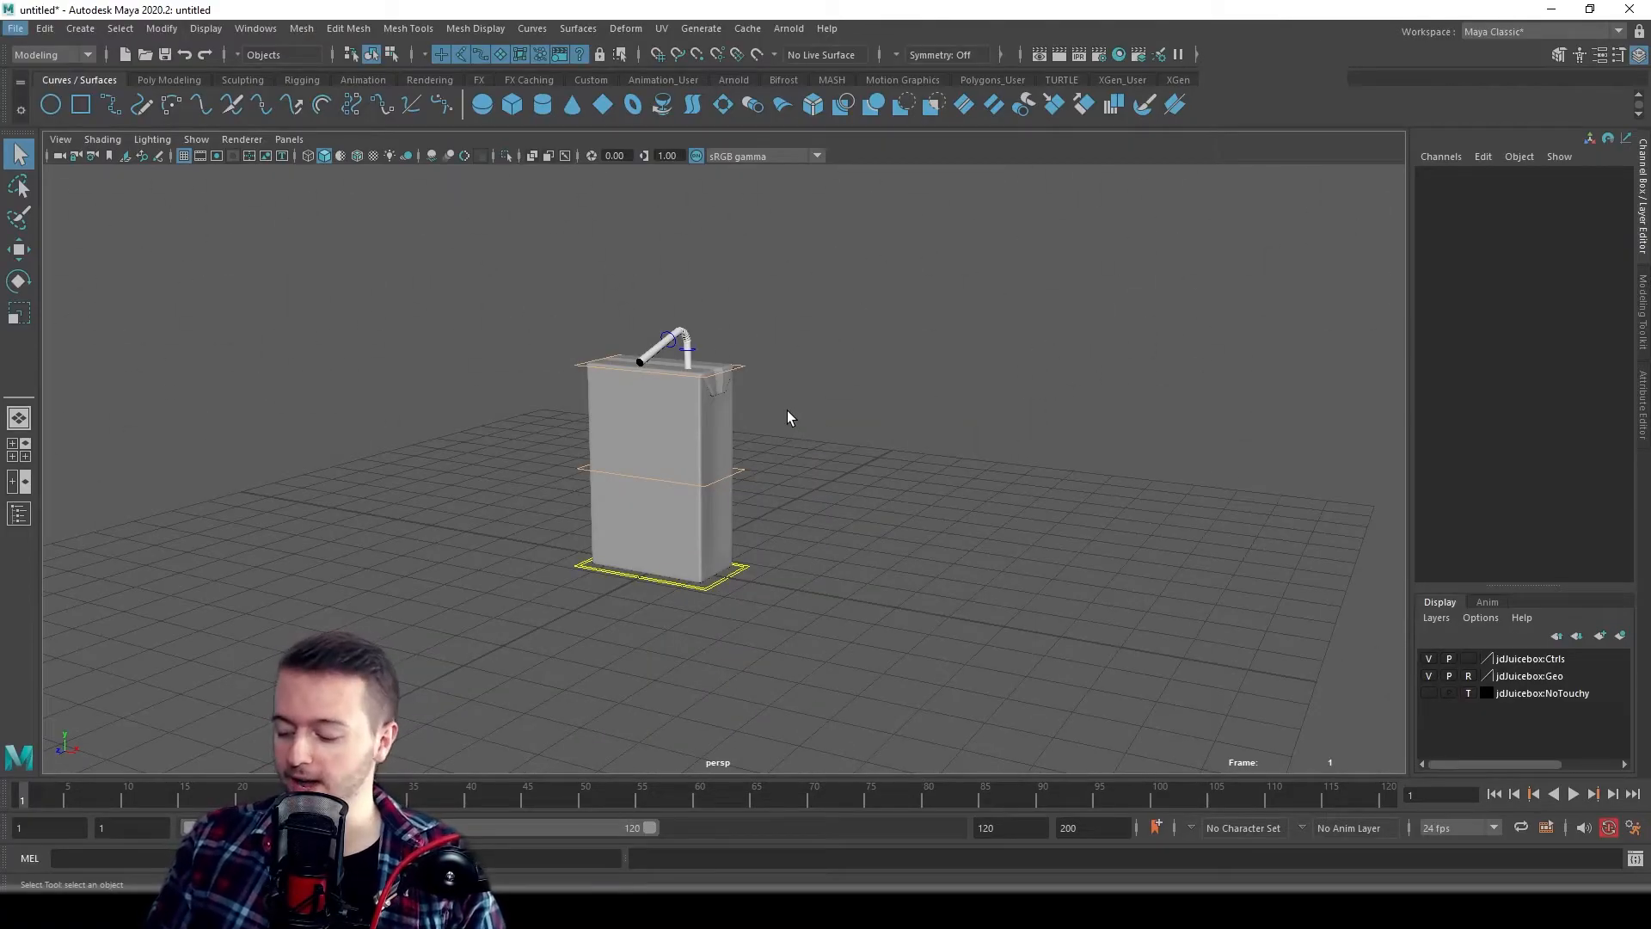
mouse_move(787, 410)
alt+middle_down()
mouse_move(792, 361)
mouse_move(851, 417)
mouse_move(789, 424)
mouse_move(875, 318)
mouse_move(988, 494)
mouse_move(682, 416)
mouse_move(899, 450)
mouse_move(703, 357)
mouse_move(768, 414)
alt+middle_up()
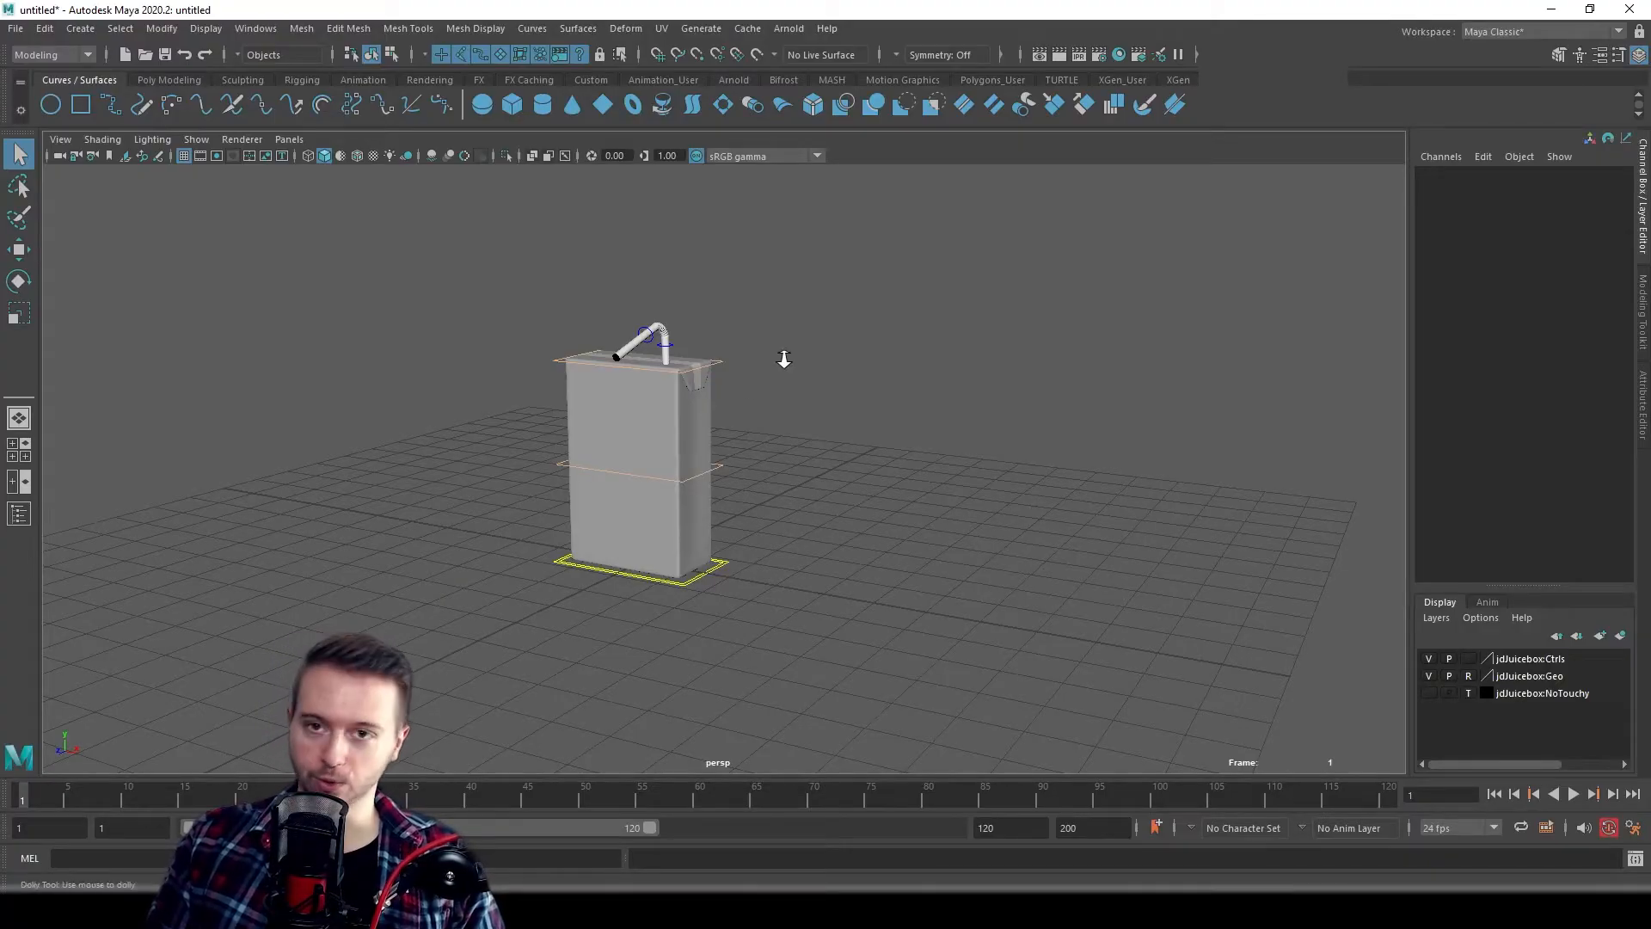
alt+right_drag(940, 214, 1031, 367)
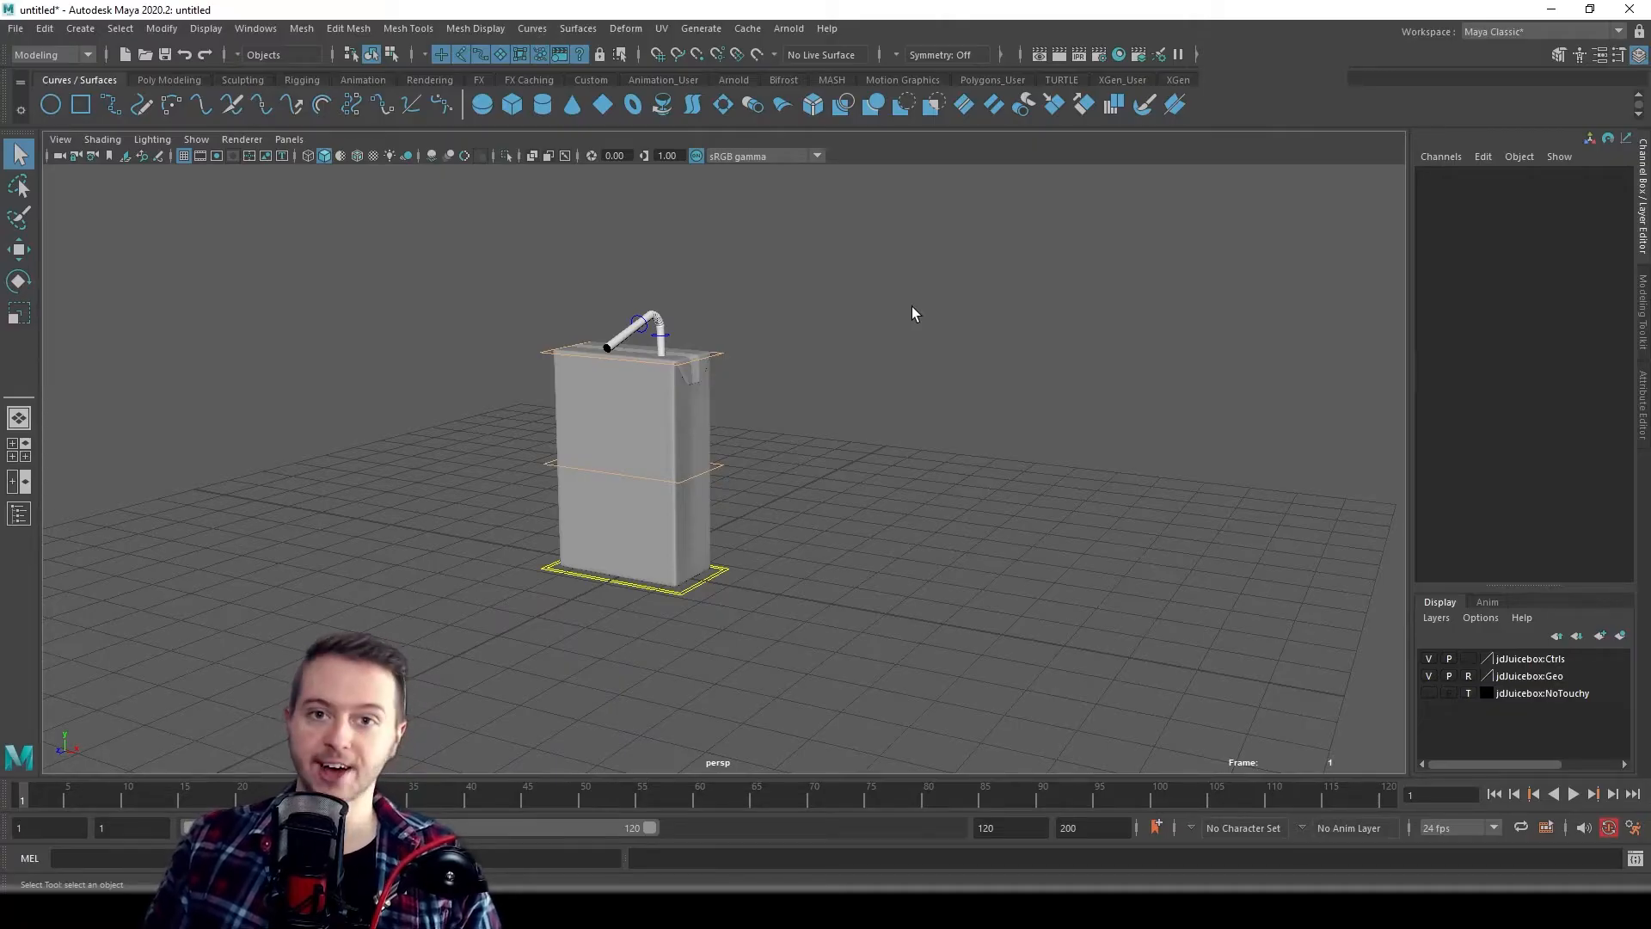
alt+drag(878, 390, 741, 471)
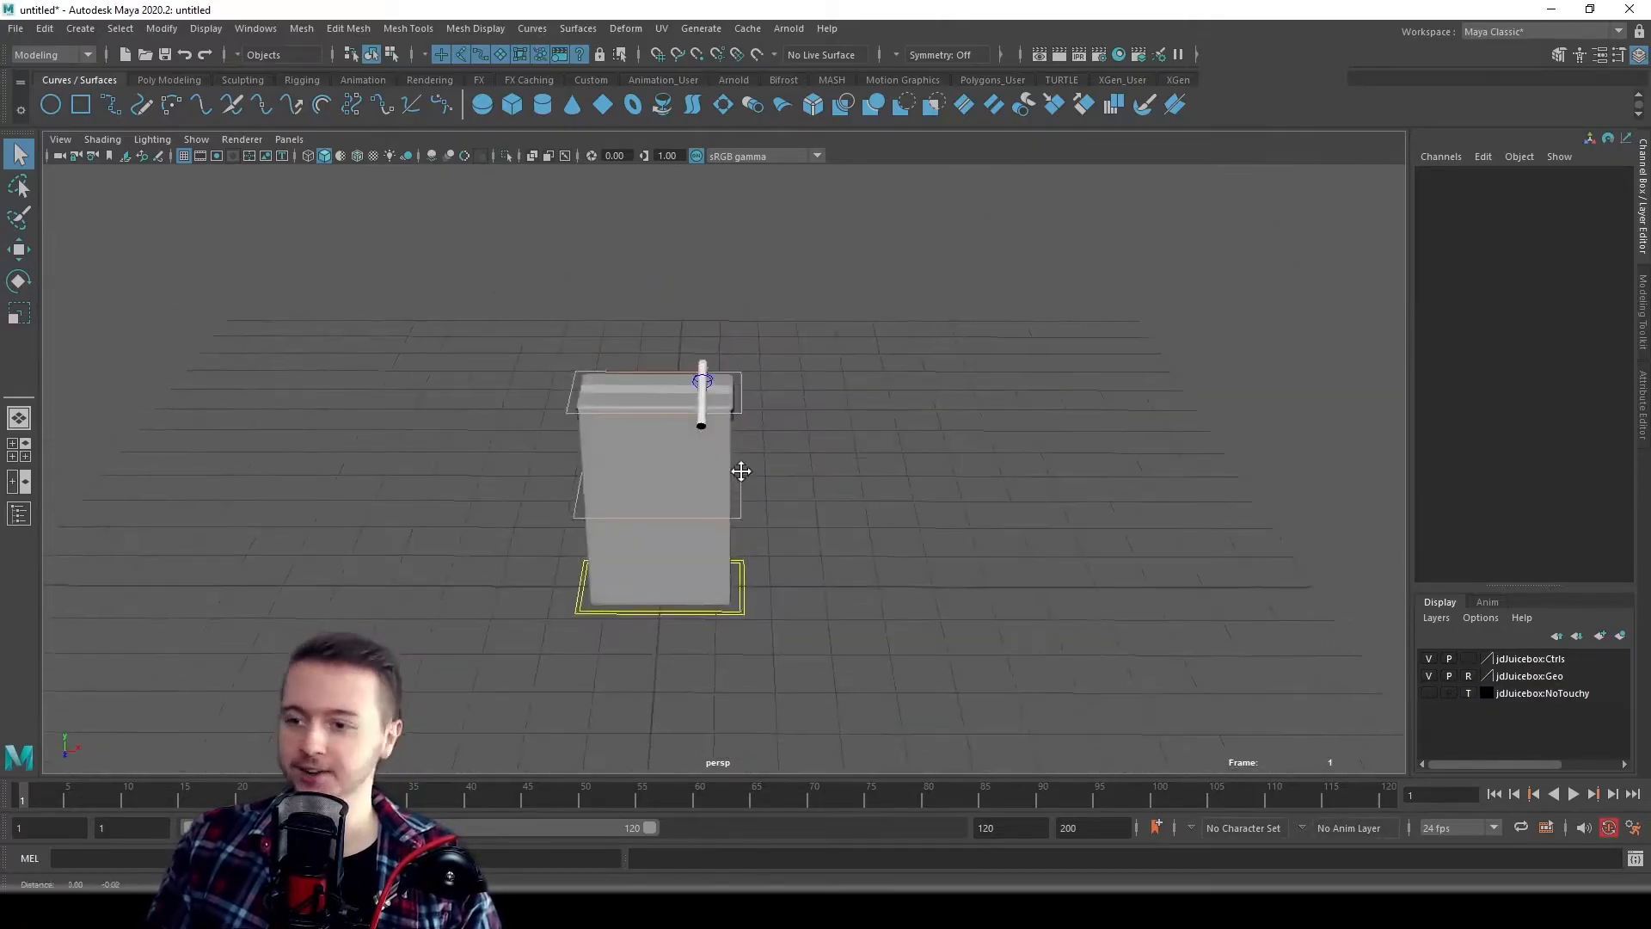
alt+middle_drag(741, 471, 784, 442)
alt+right_drag(784, 442, 822, 437)
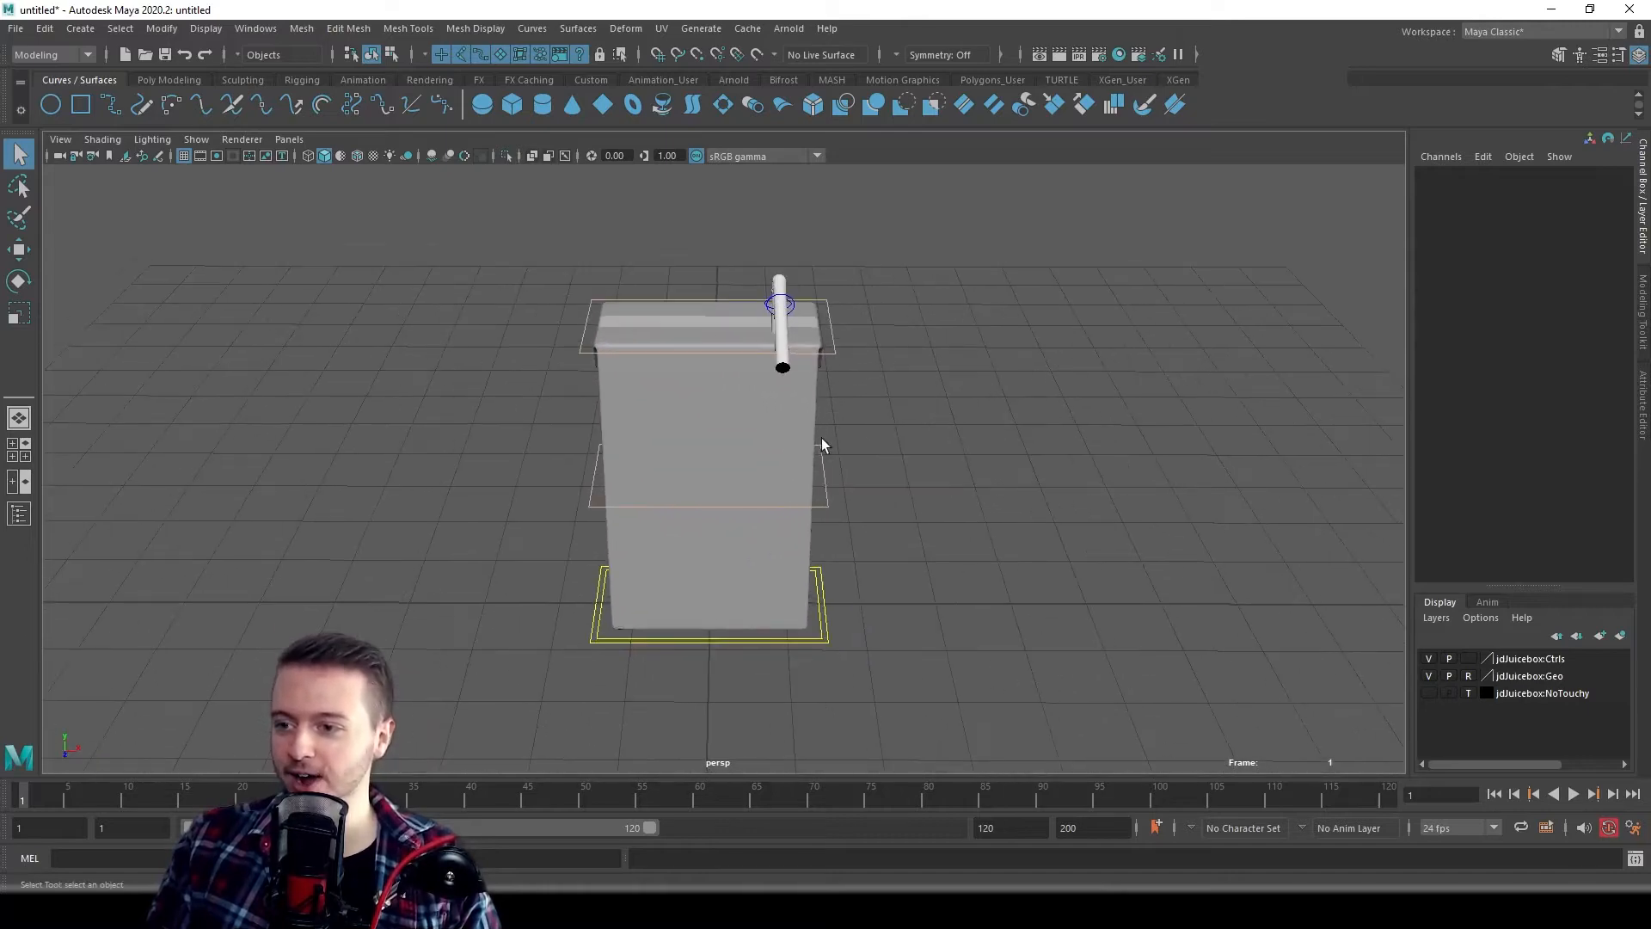
mouse_move(822, 440)
alt+mouse_down()
mouse_move(811, 453)
mouse_move(851, 456)
mouse_move(820, 465)
alt+mouse_up()
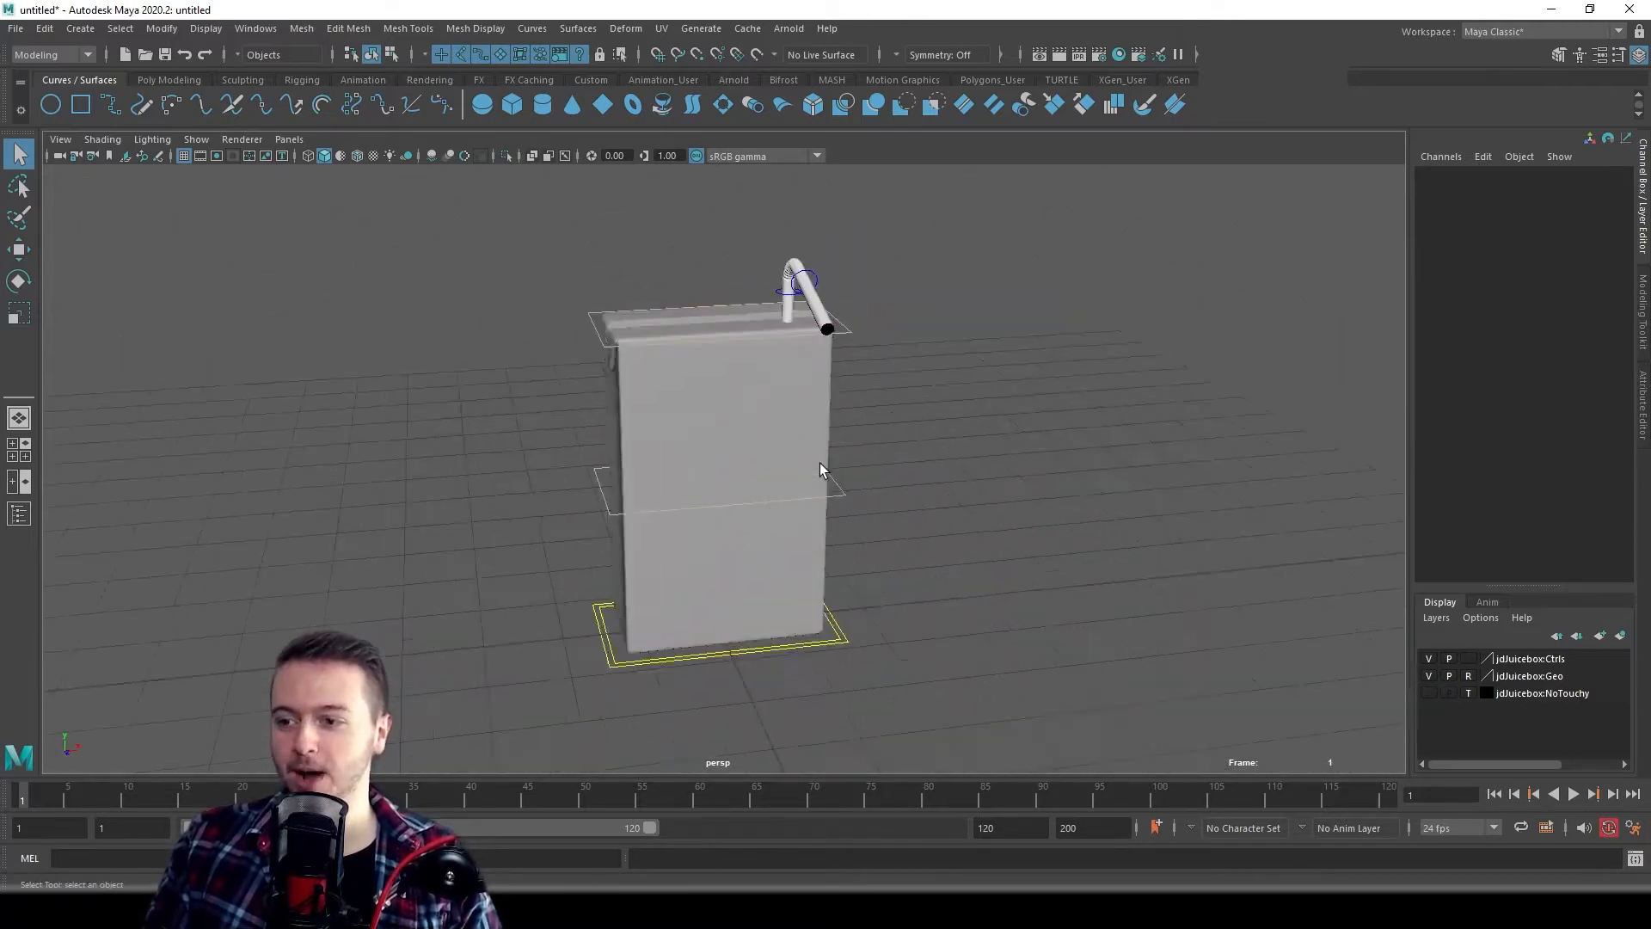
- Zoom repeatedly in and out on the juice box to compare closer and wider views
scroll(819, 463, down, 3)
scroll(819, 463, up, 3)
scroll(819, 463, down, 5)
scroll(819, 462, up, 7)
scroll(819, 462, down, 5)
scroll(818, 463, up, 3)
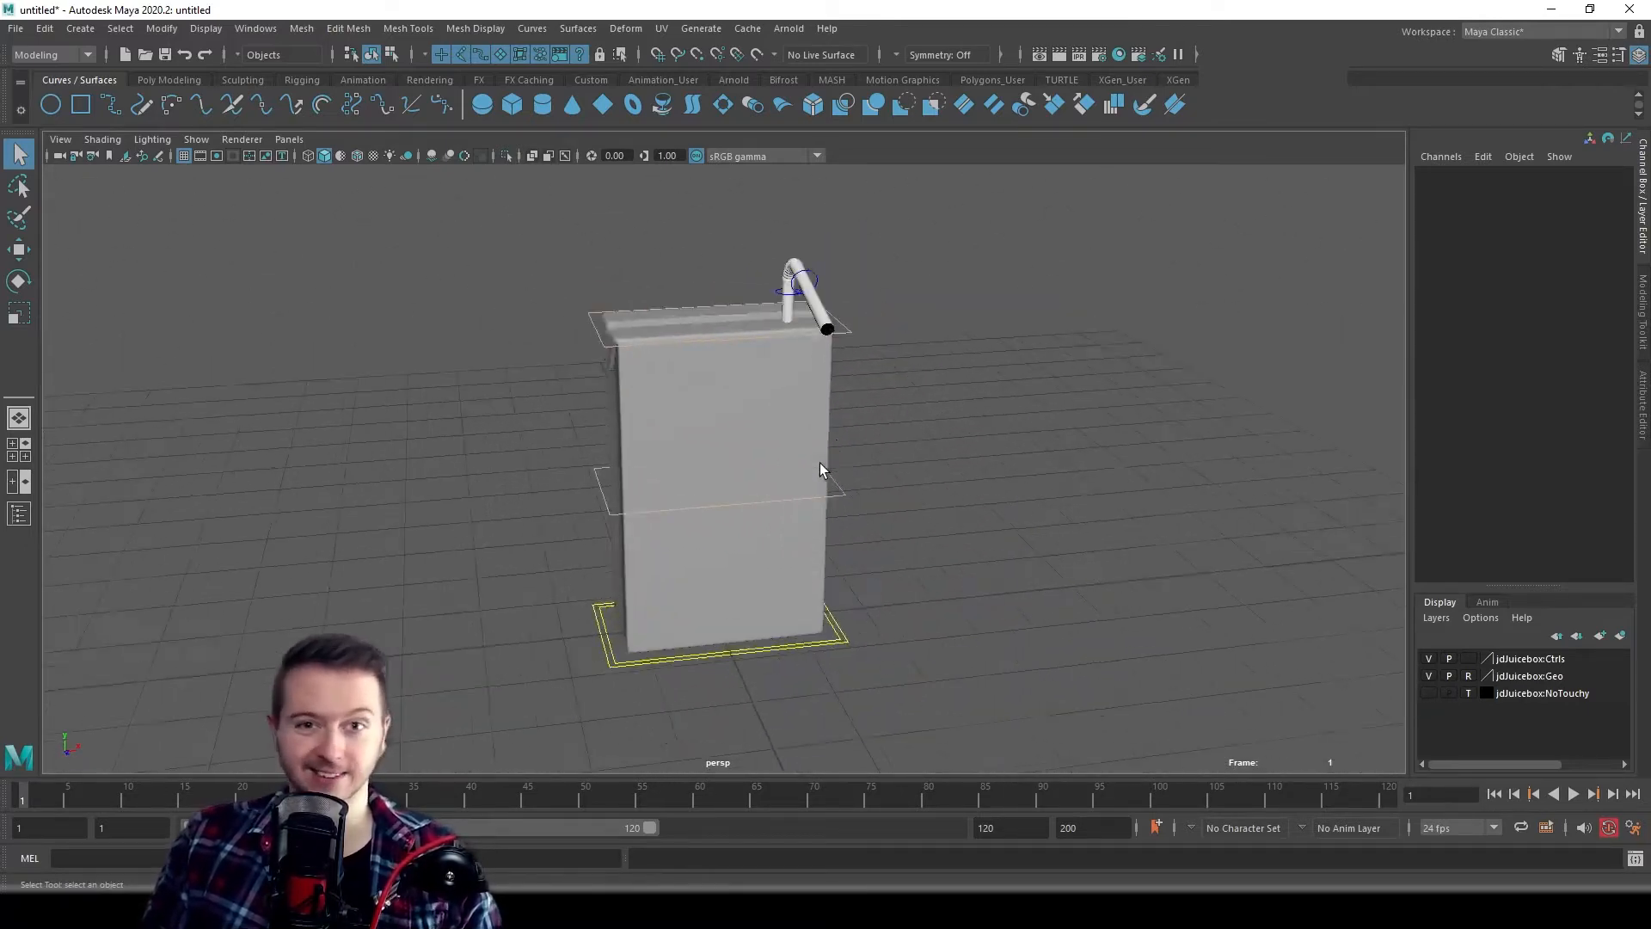
scroll(819, 463, down, 5)
scroll(818, 462, up, 2)
scroll(819, 463, down, 2)
scroll(819, 463, up, 5)
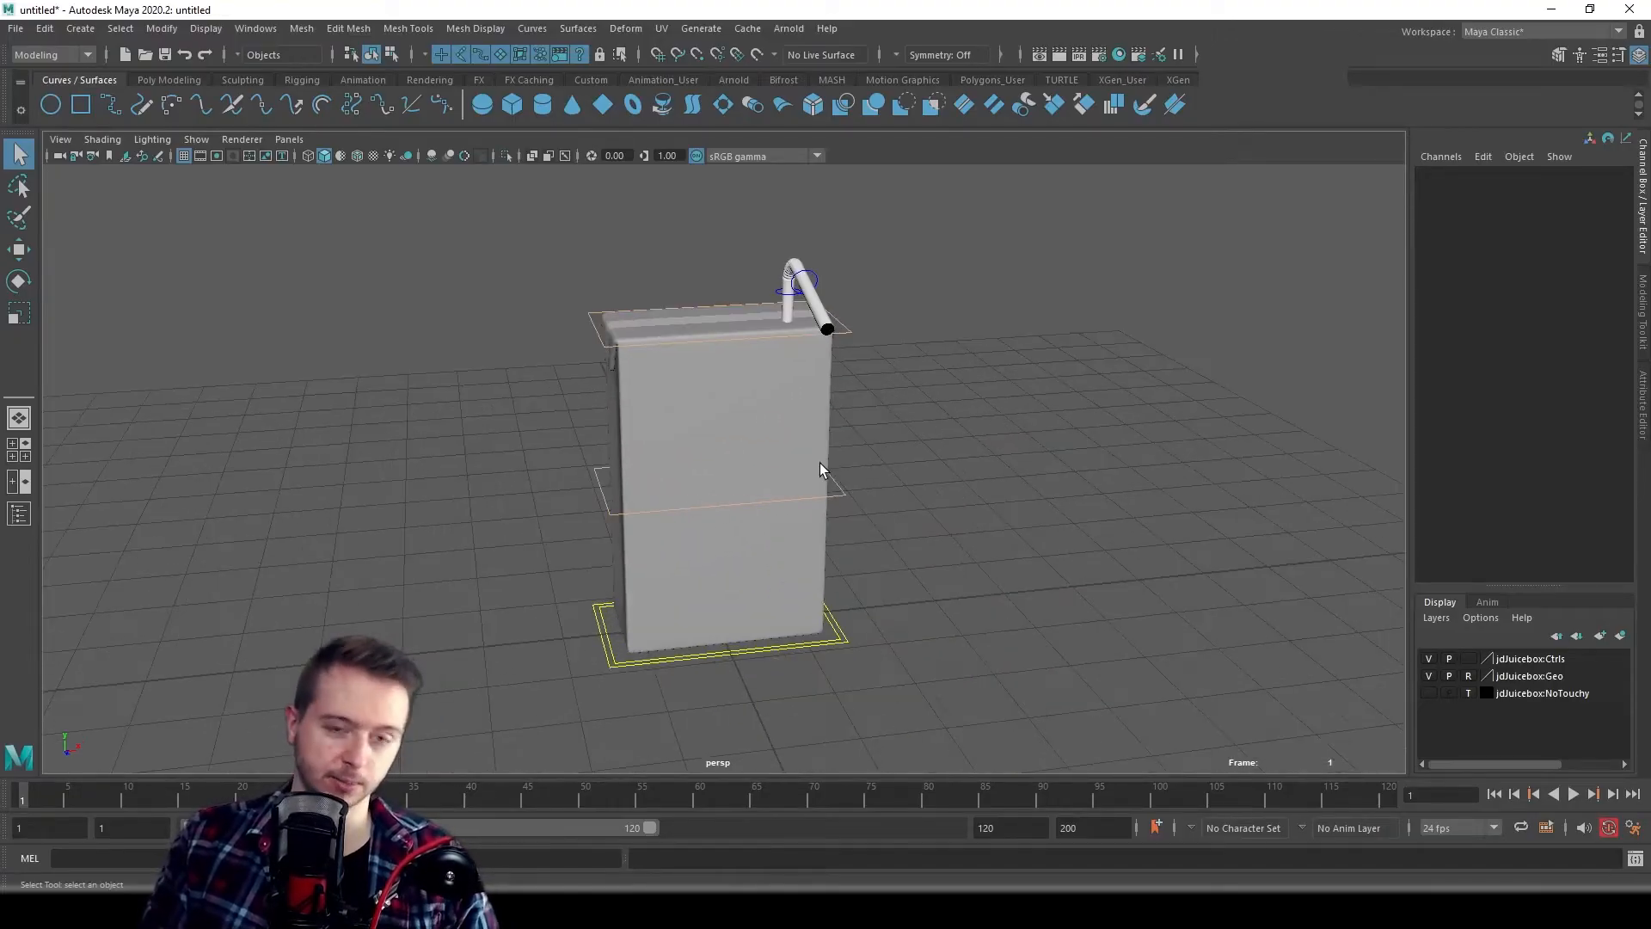
scroll(819, 462, down, 3)
scroll(889, 425, up, 3)
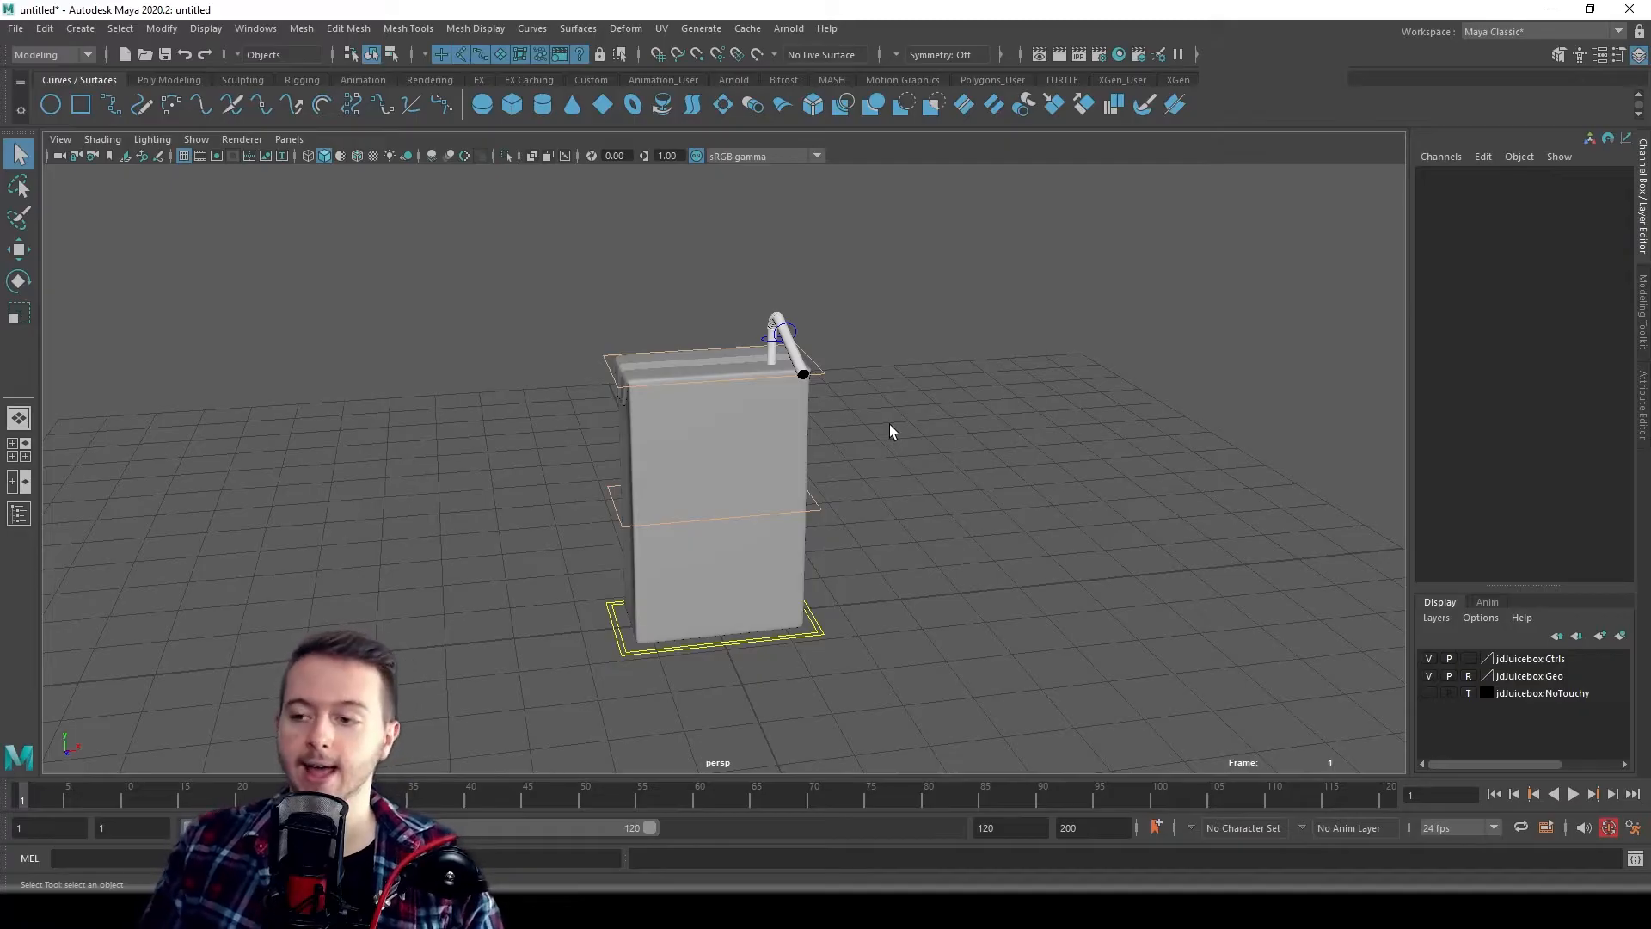
- Try rotating and moving the juice box's middle control, and undo the changes
click(819, 373)
alt+drag(833, 411, 689, 468)
click(778, 487)
key(e)
key(w)
key(ctrl+z)
key(ctrl+z)
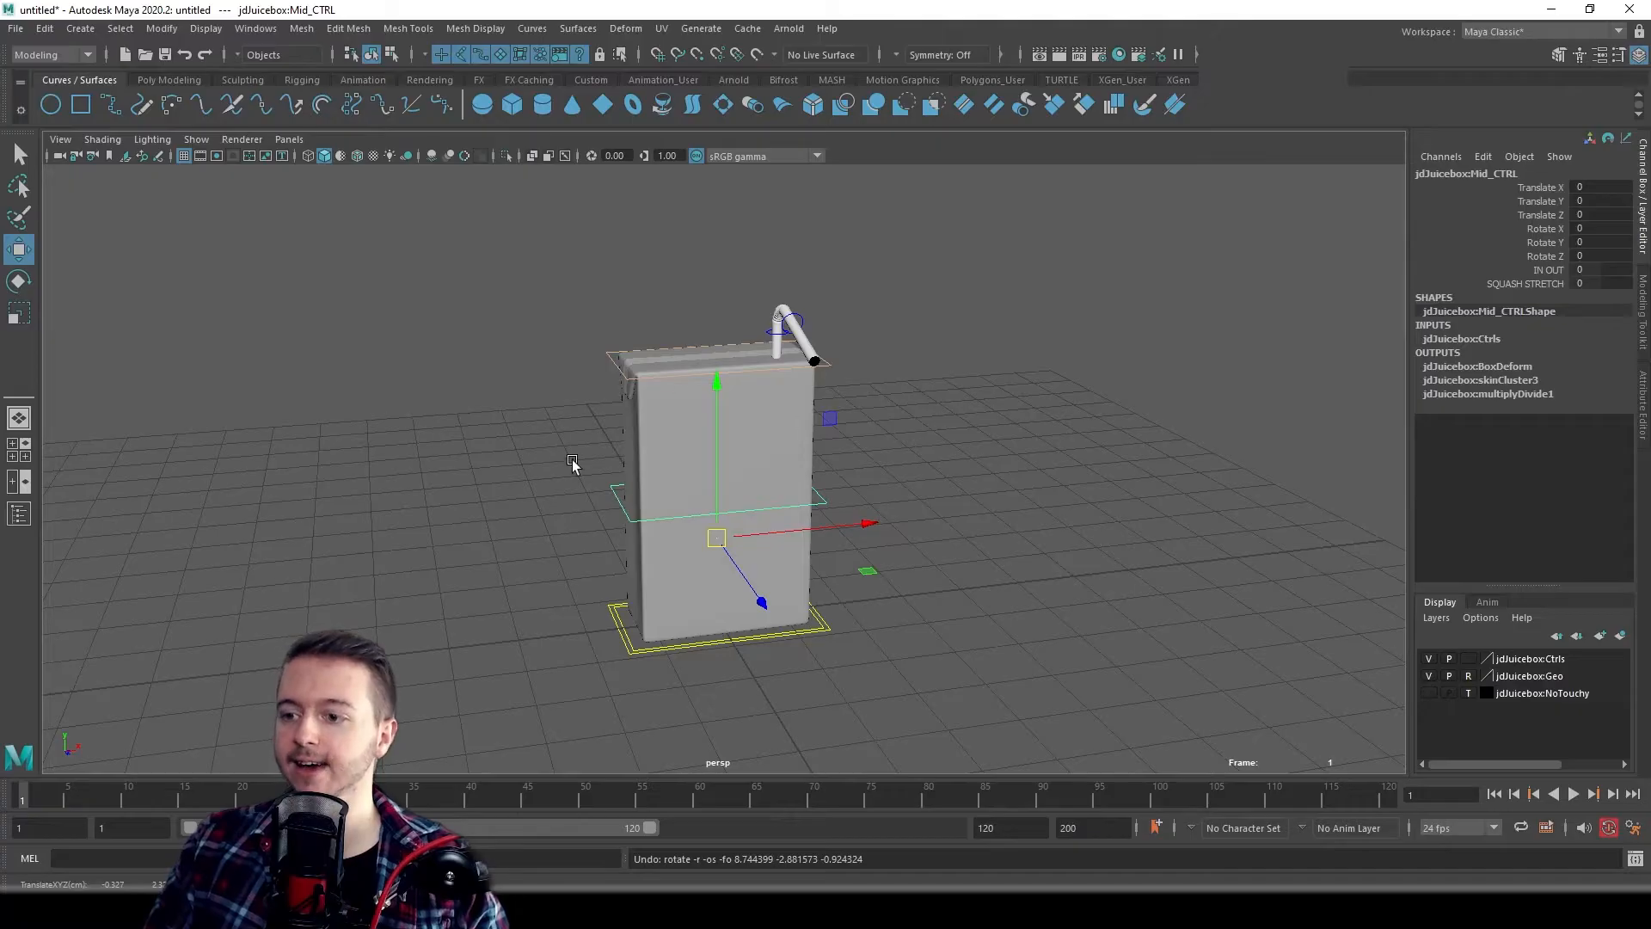
- Hide and restore the selection mask icons, and look through the selection mask presets without choosing one
alt+drag(885, 457, 752, 437)
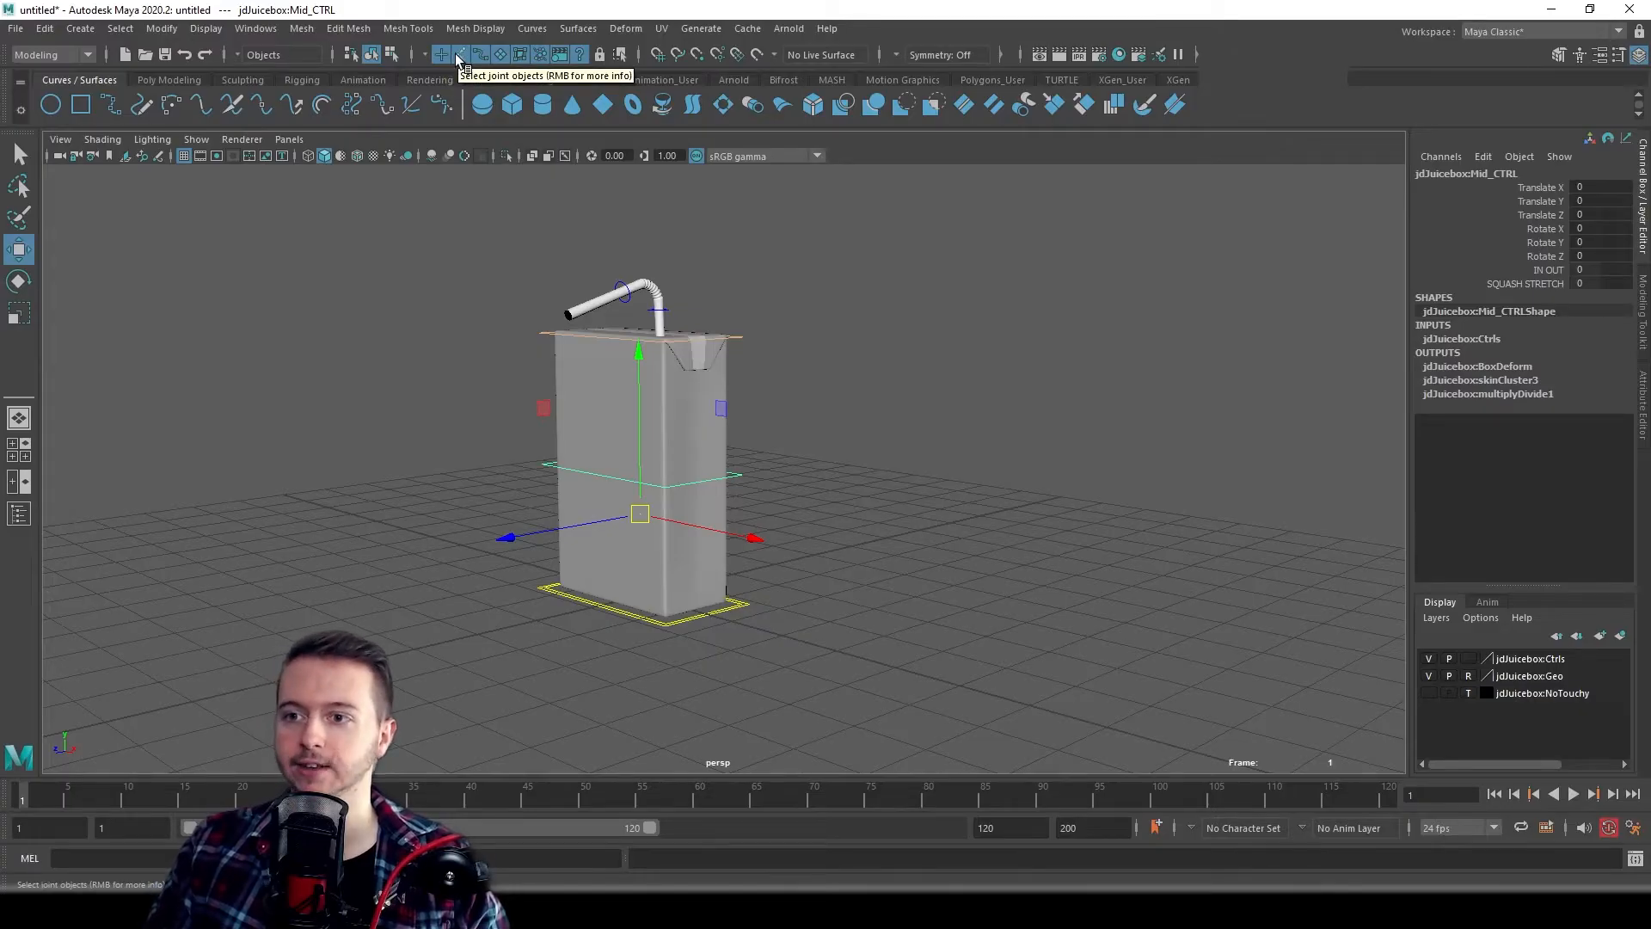
click(411, 55)
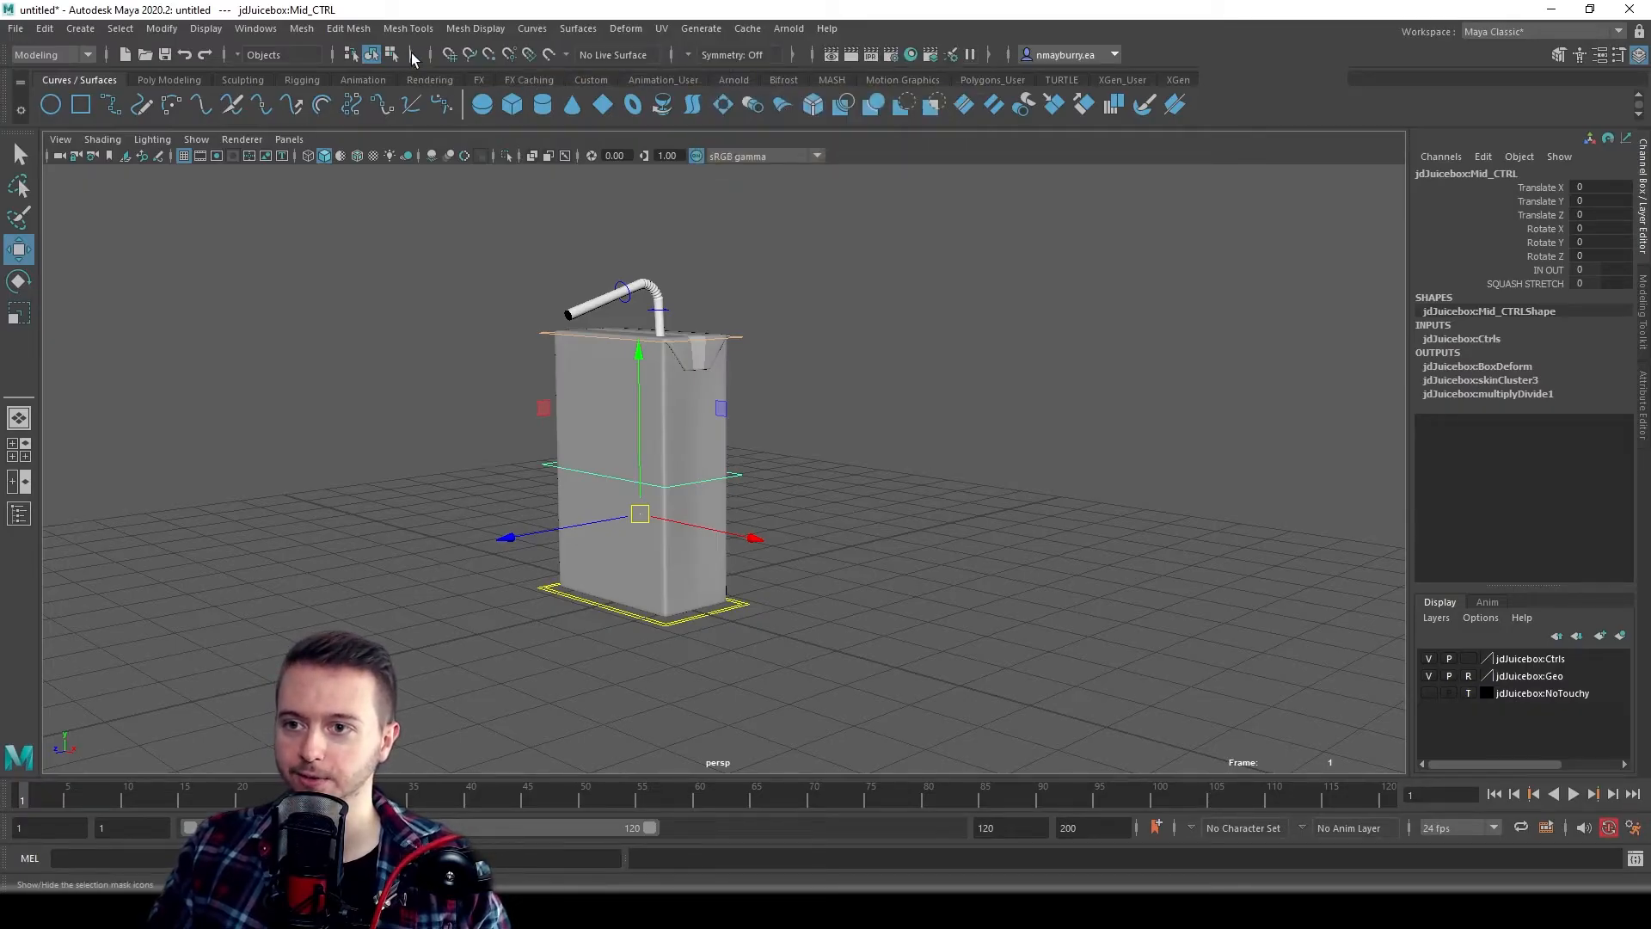
click(411, 55)
click(411, 55)
click(411, 55)
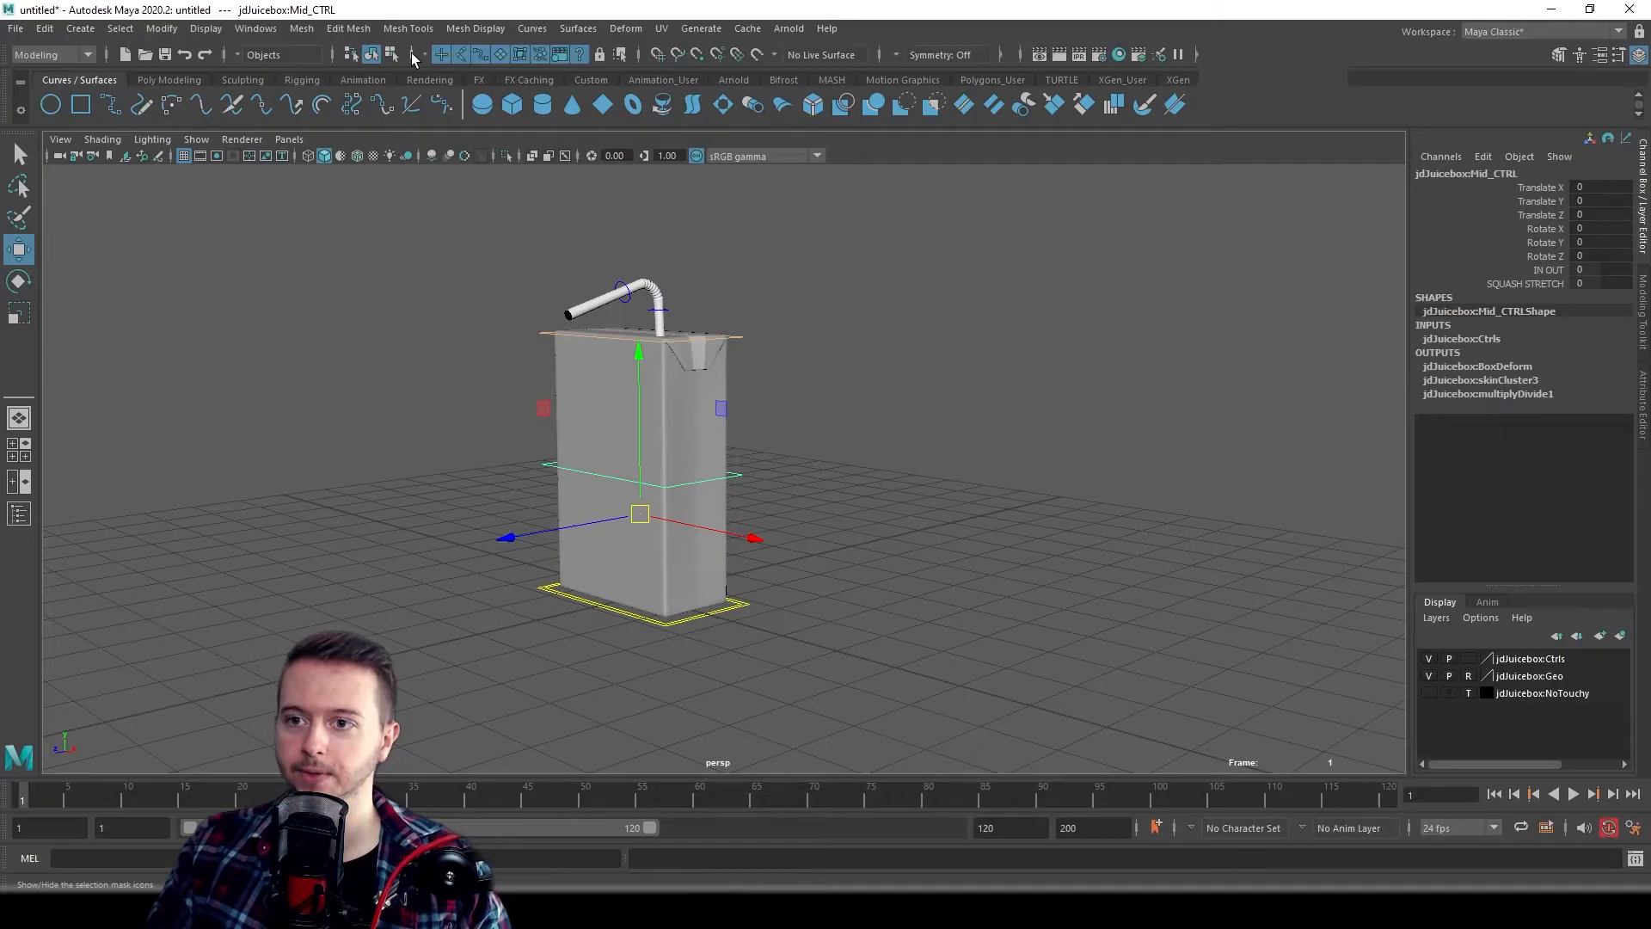
click(240, 55)
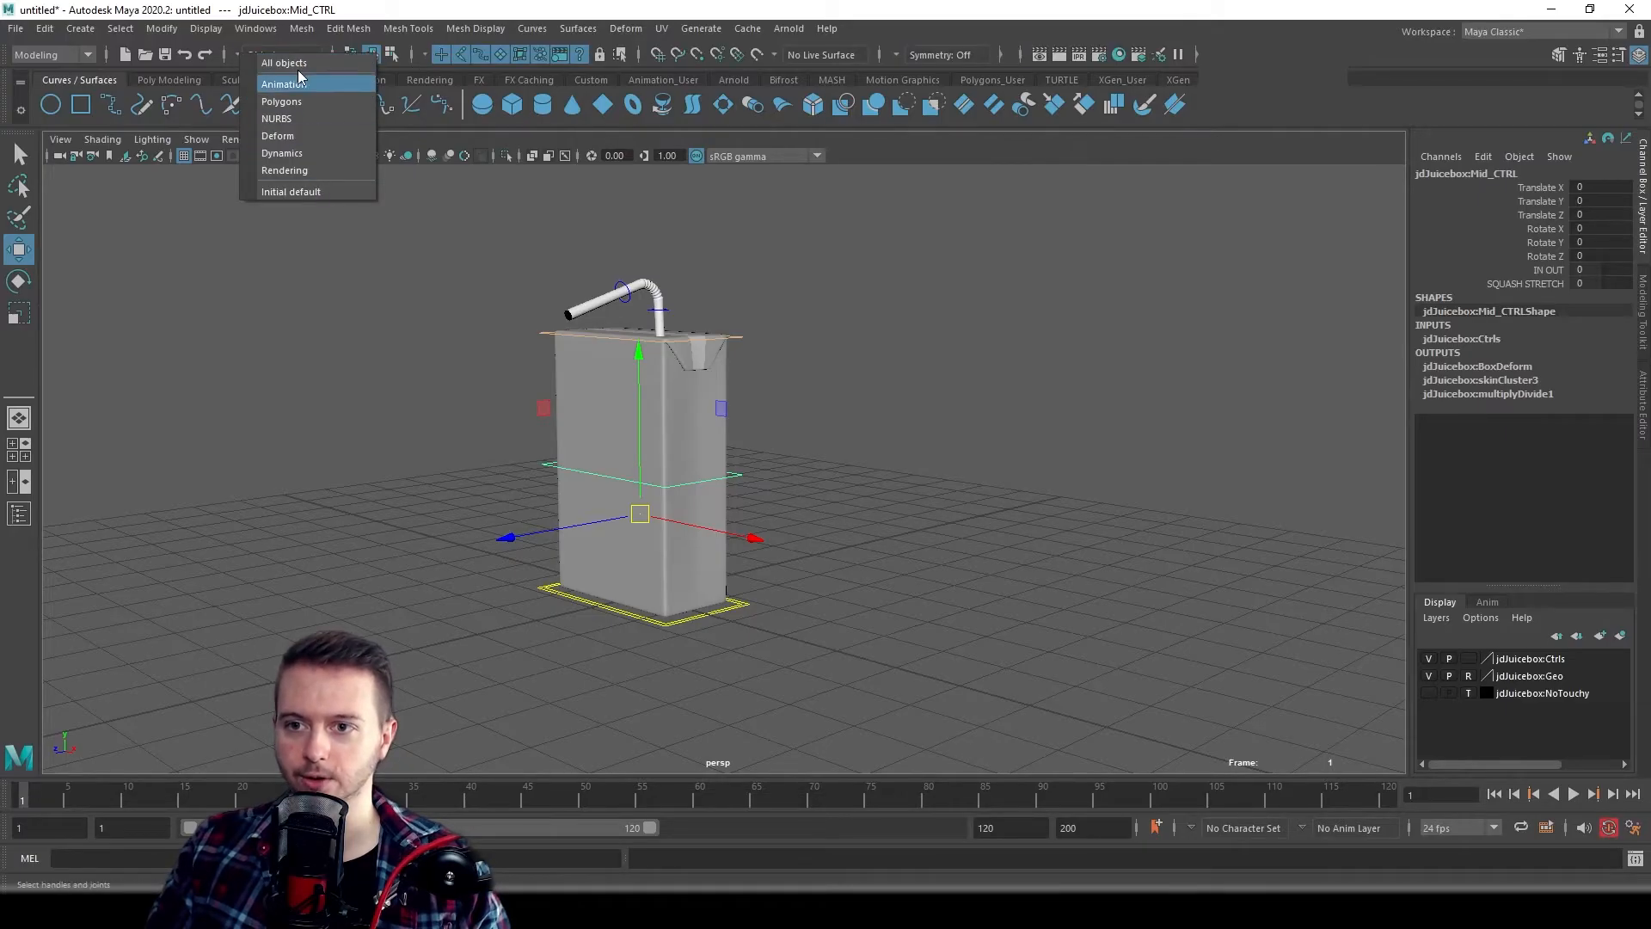
click(244, 47)
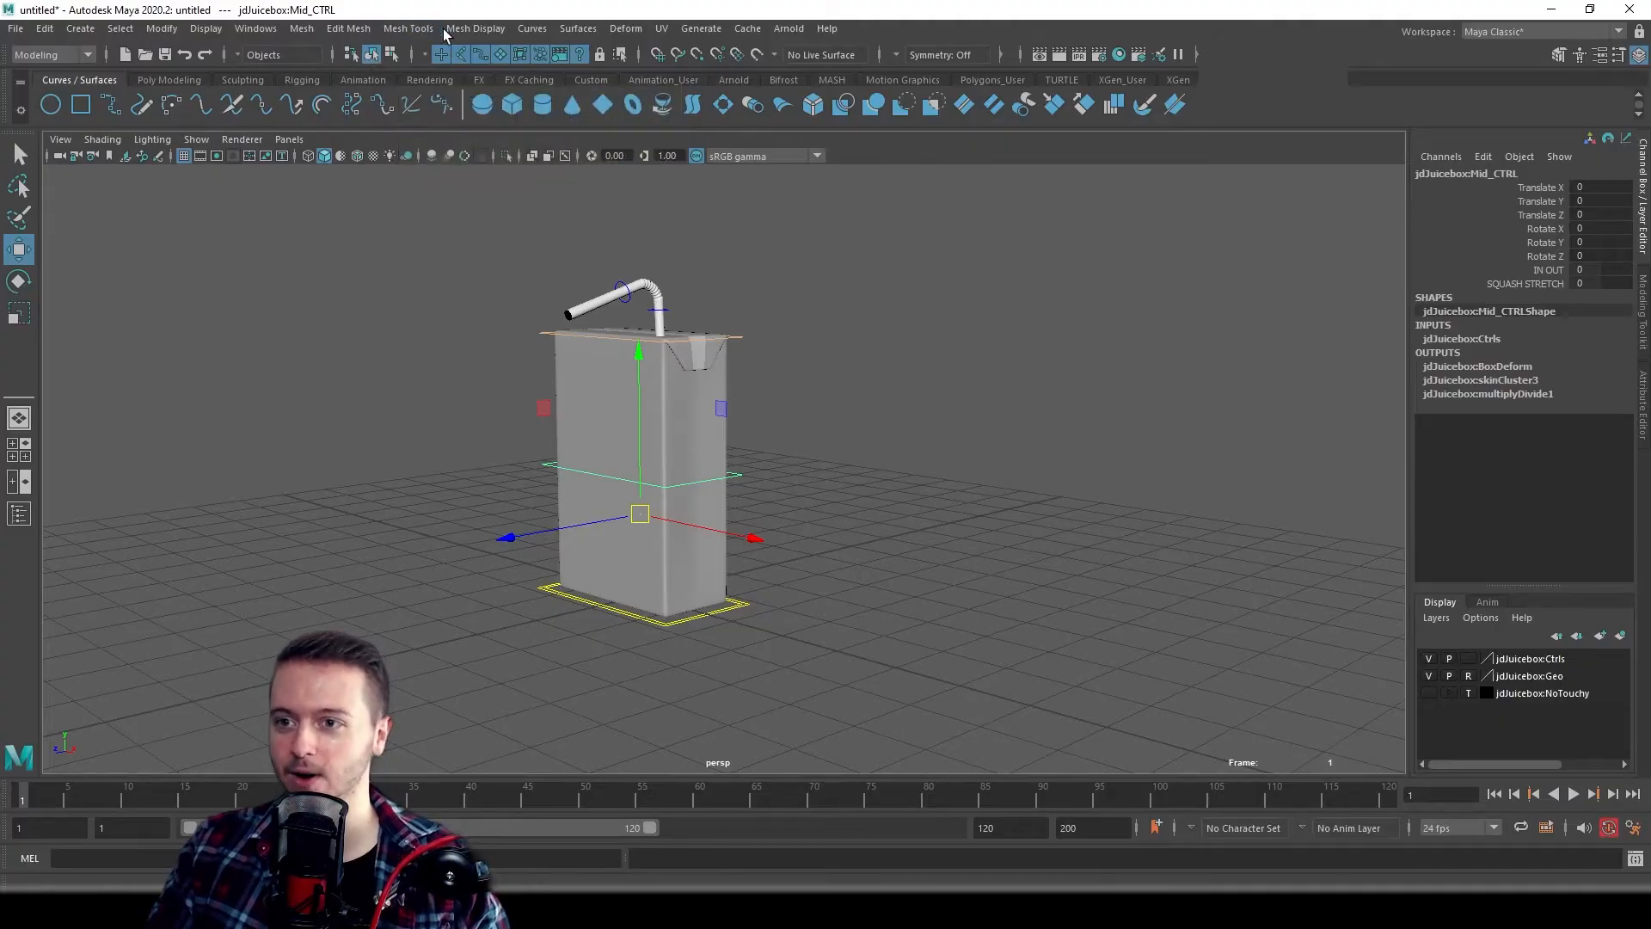
click(412, 56)
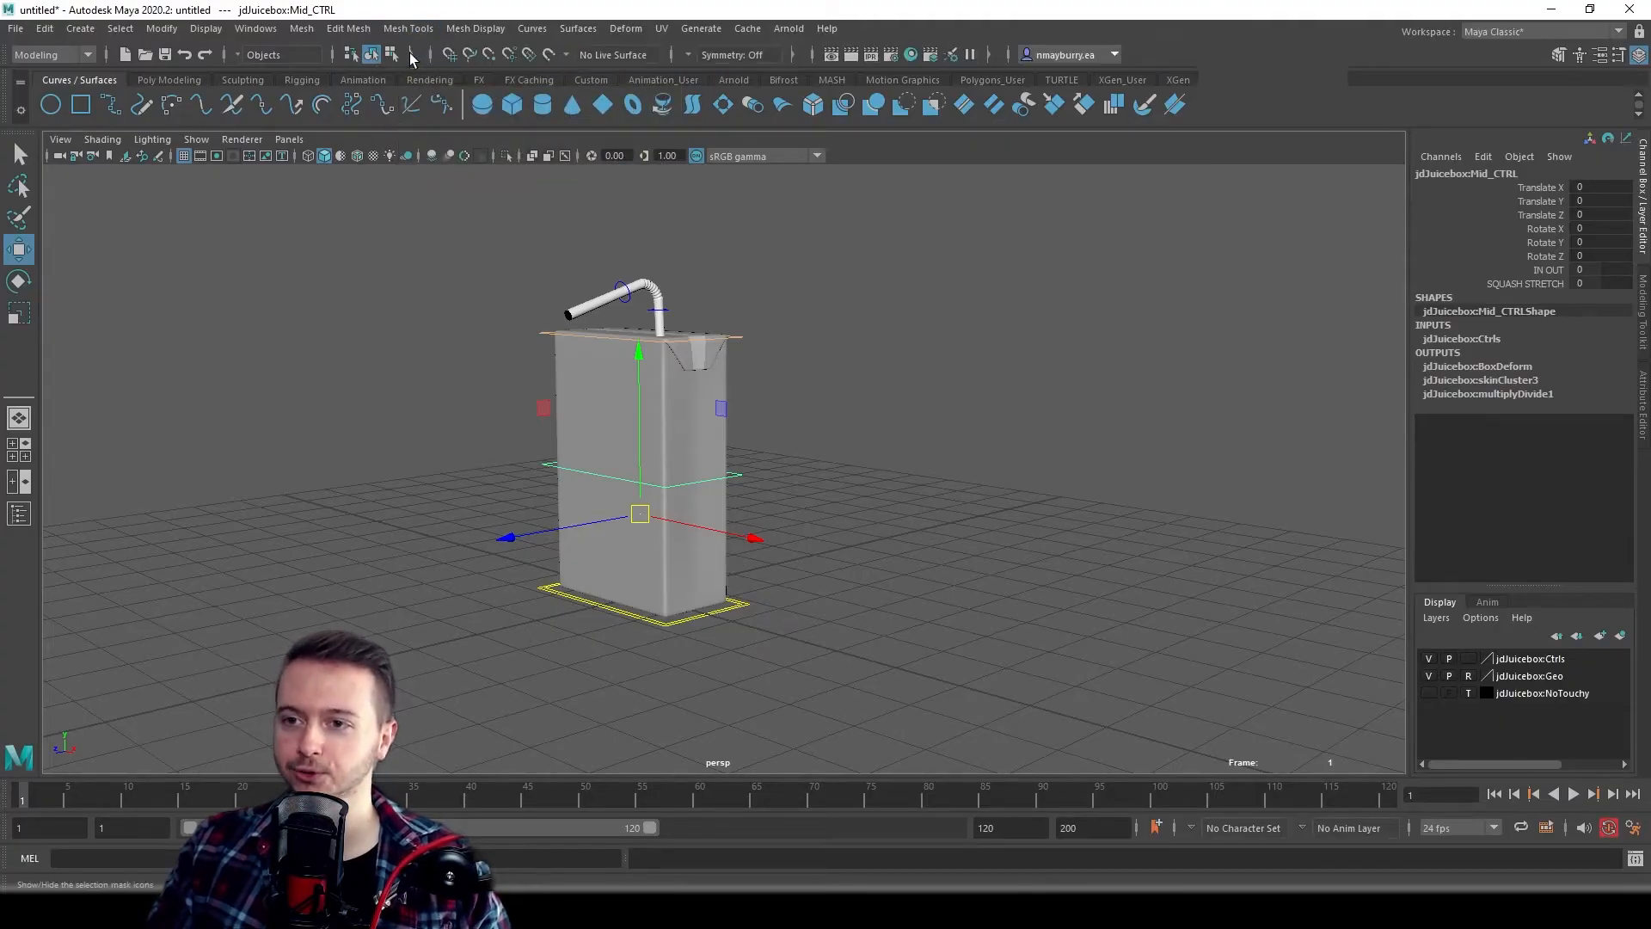
click(411, 55)
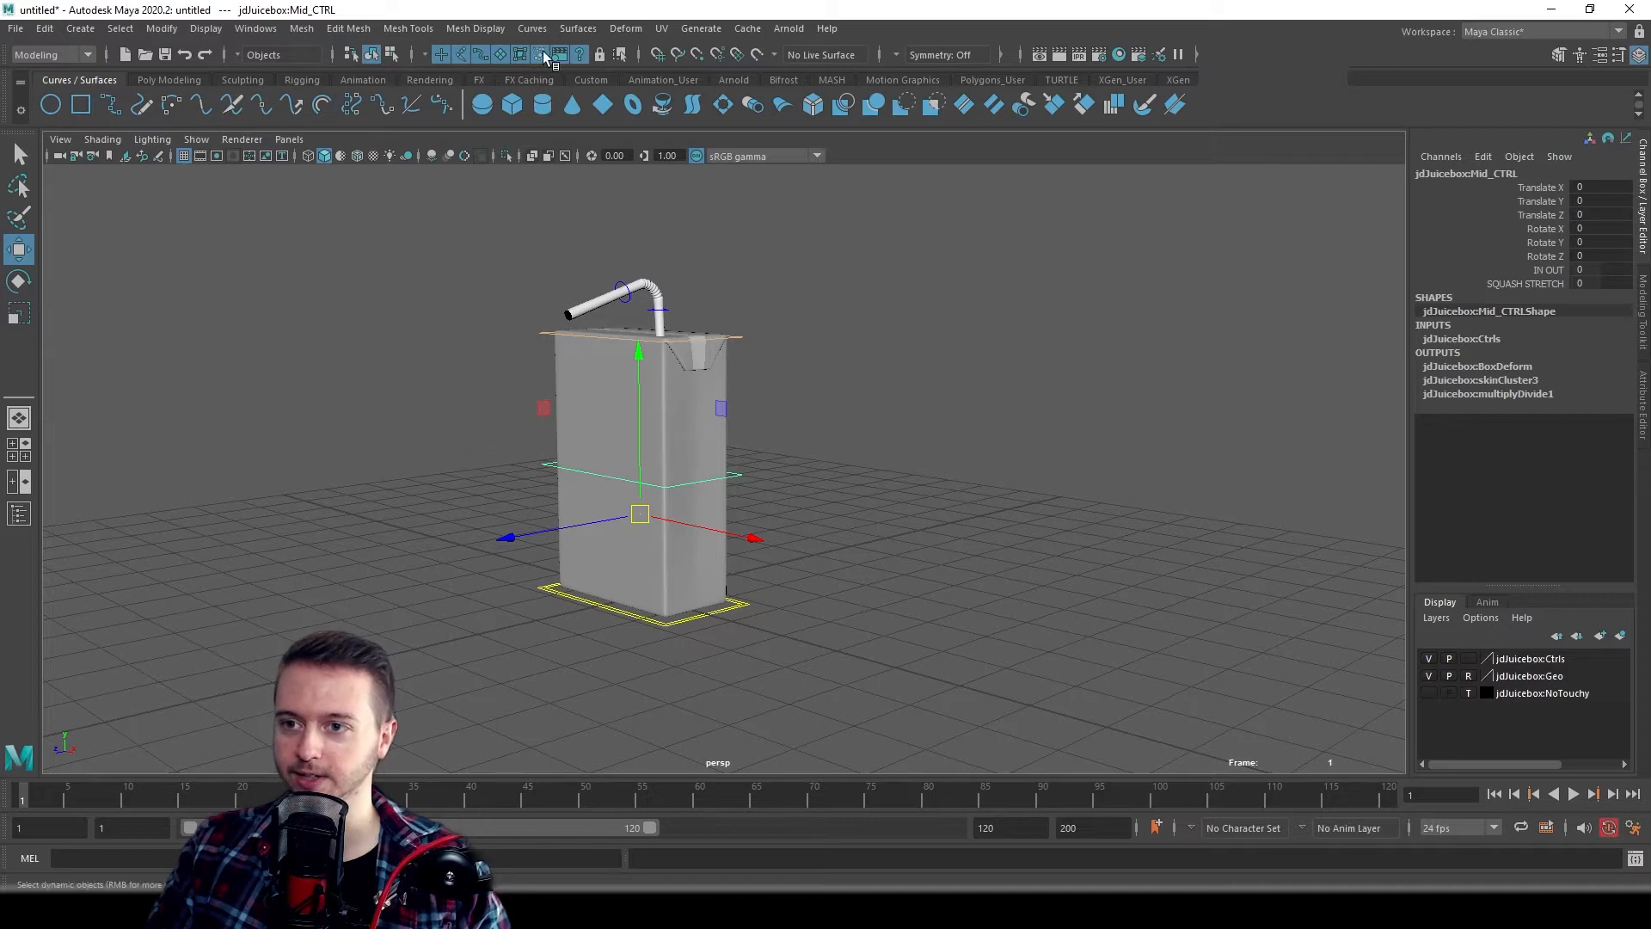
- Turn all object selection masks off and try to select the juice box rig by clearing and marquee-selecting around it
right_click(423, 57)
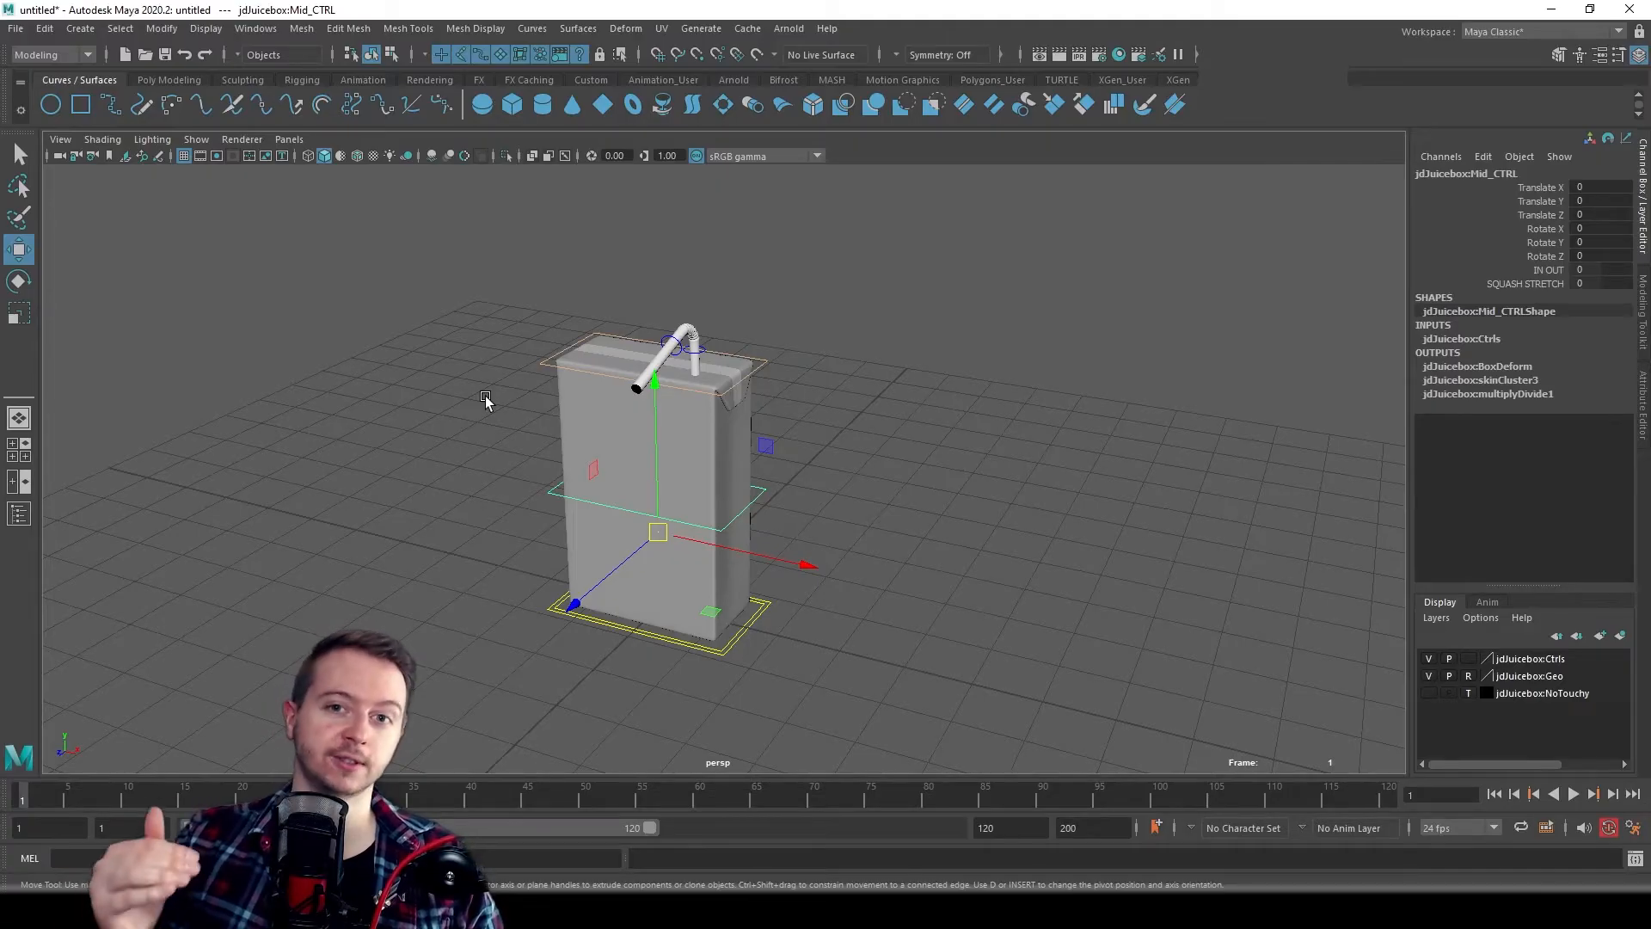
click(426, 55)
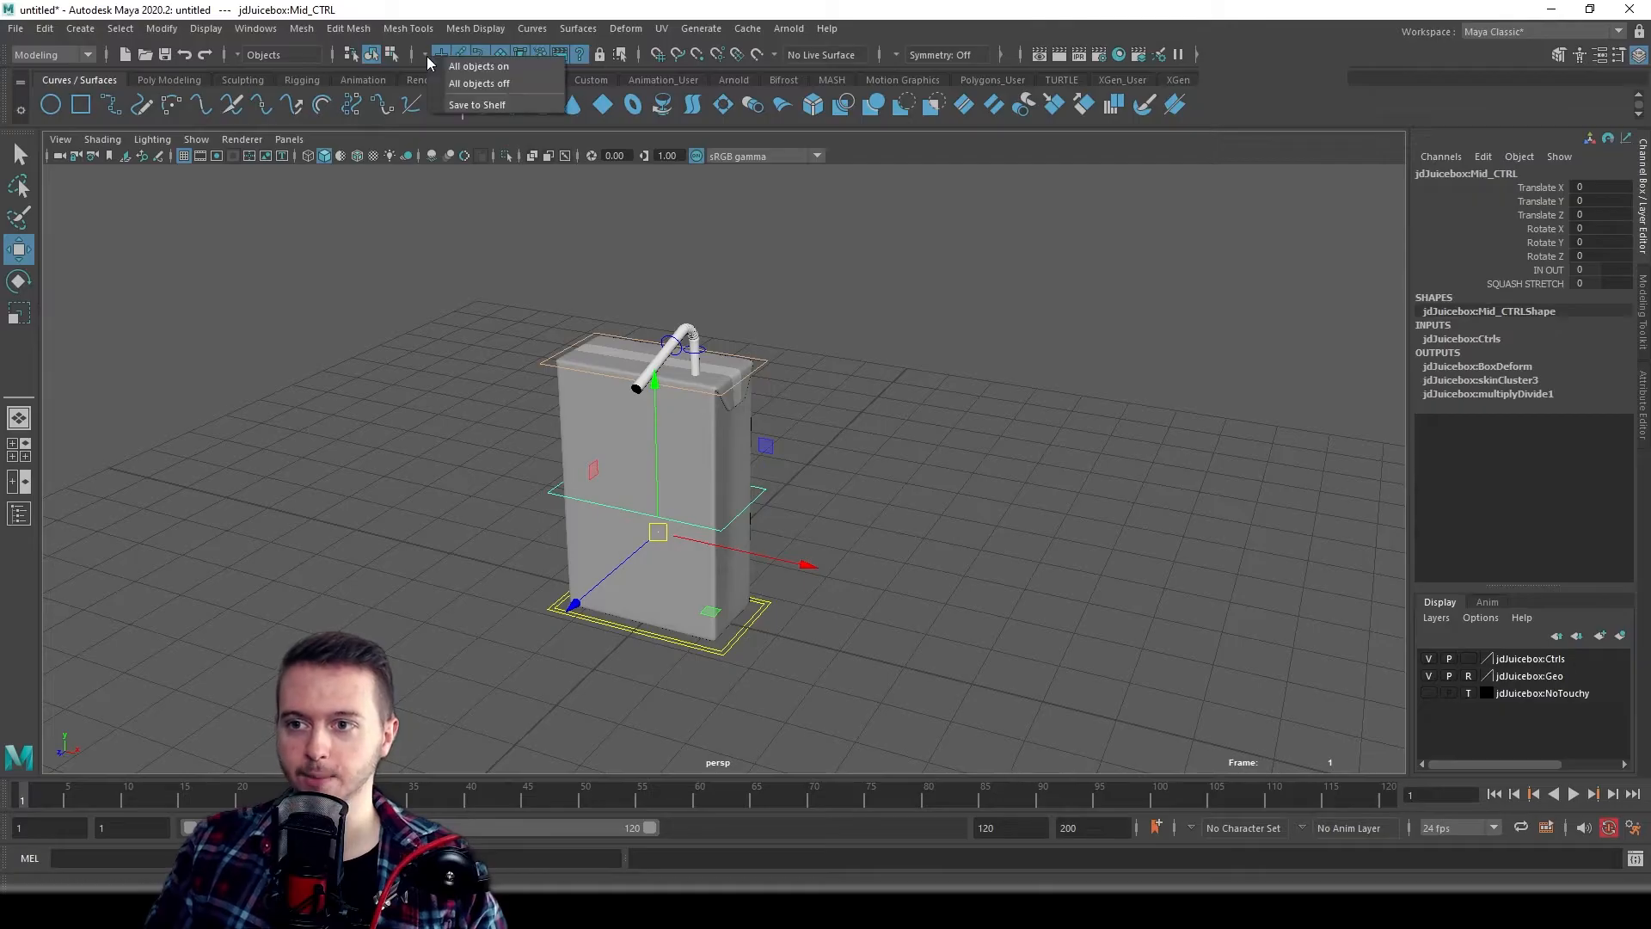
click(484, 83)
click(453, 239)
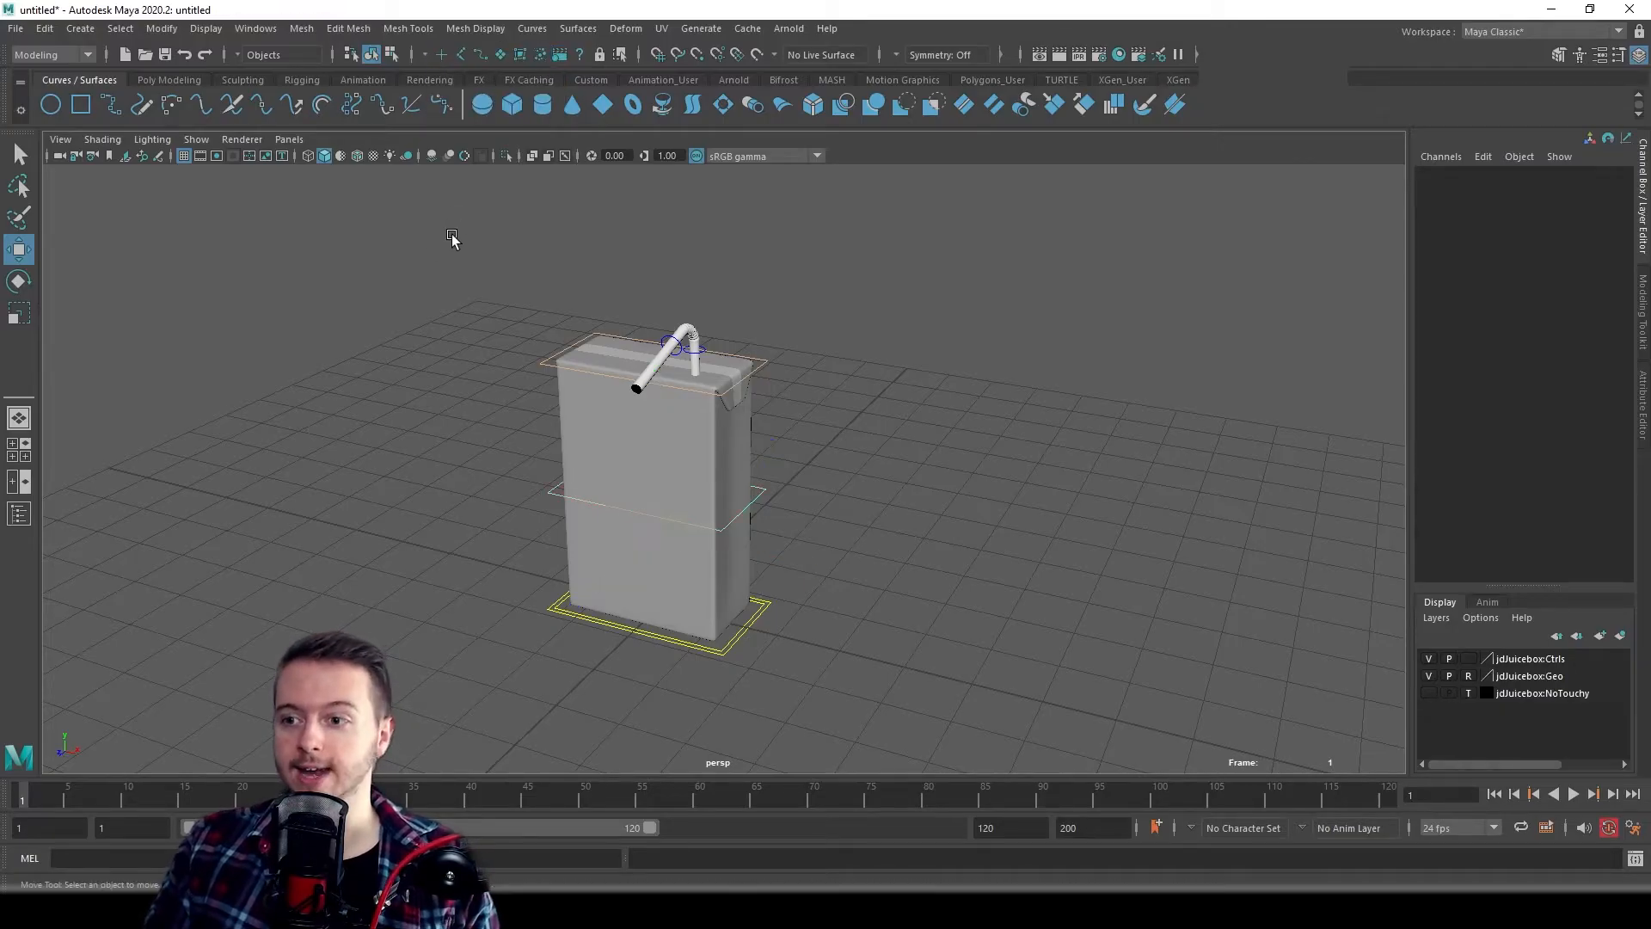
drag(866, 347, 413, 550)
drag(461, 376, 924, 731)
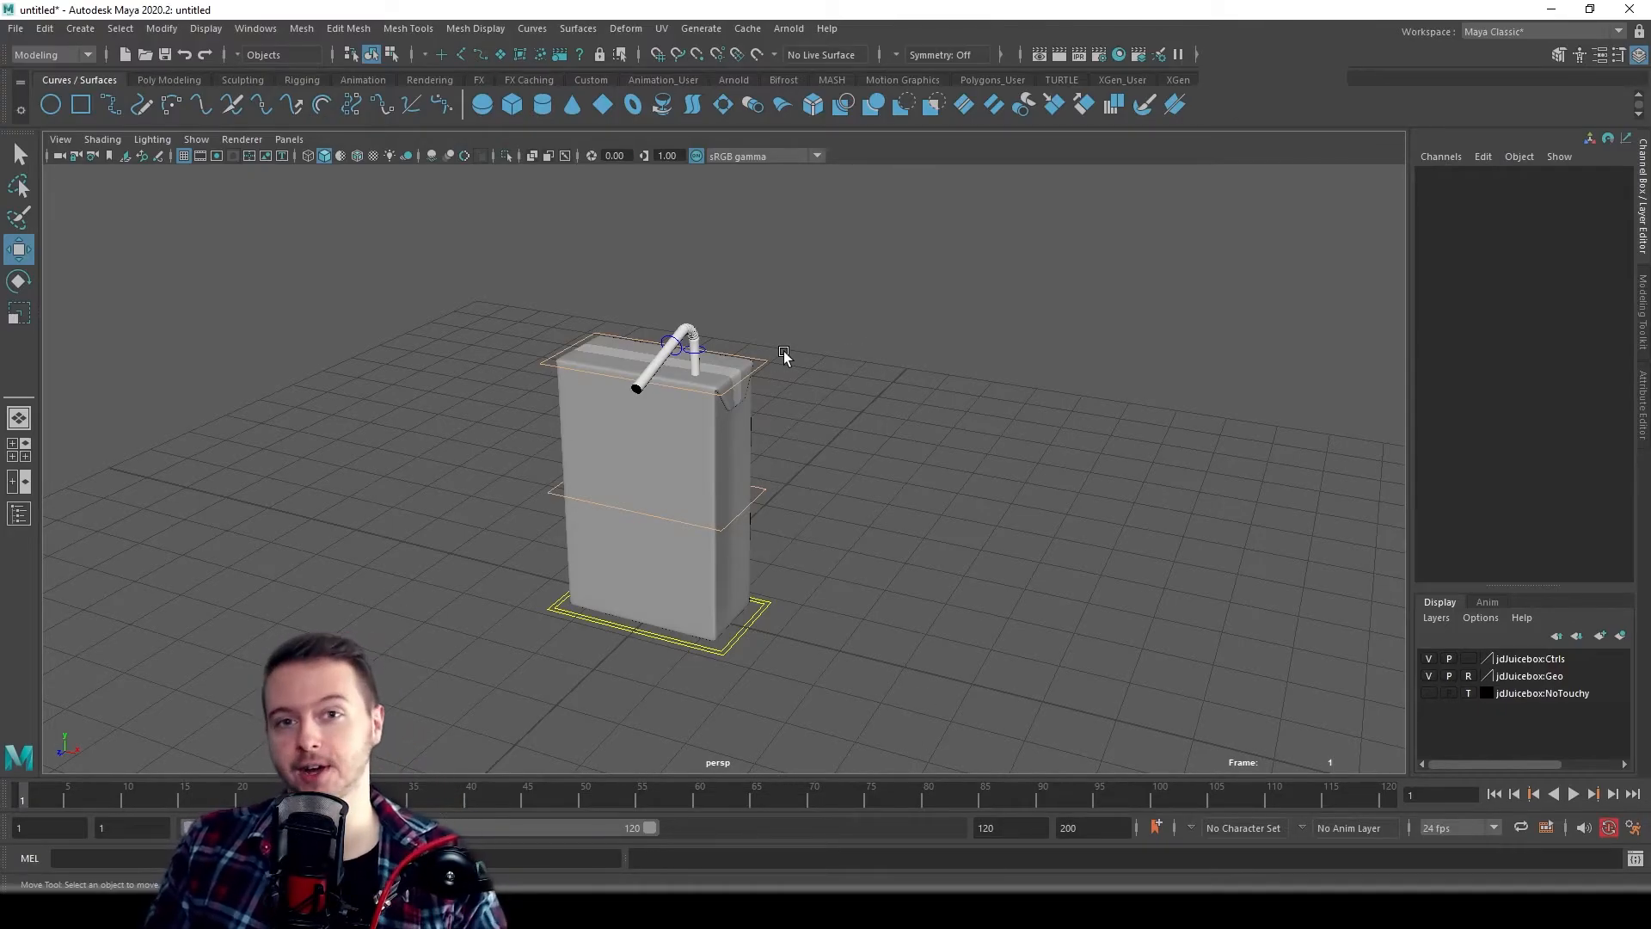
- Enable only the curve objects selection mask and select the juice box's top control
click(480, 55)
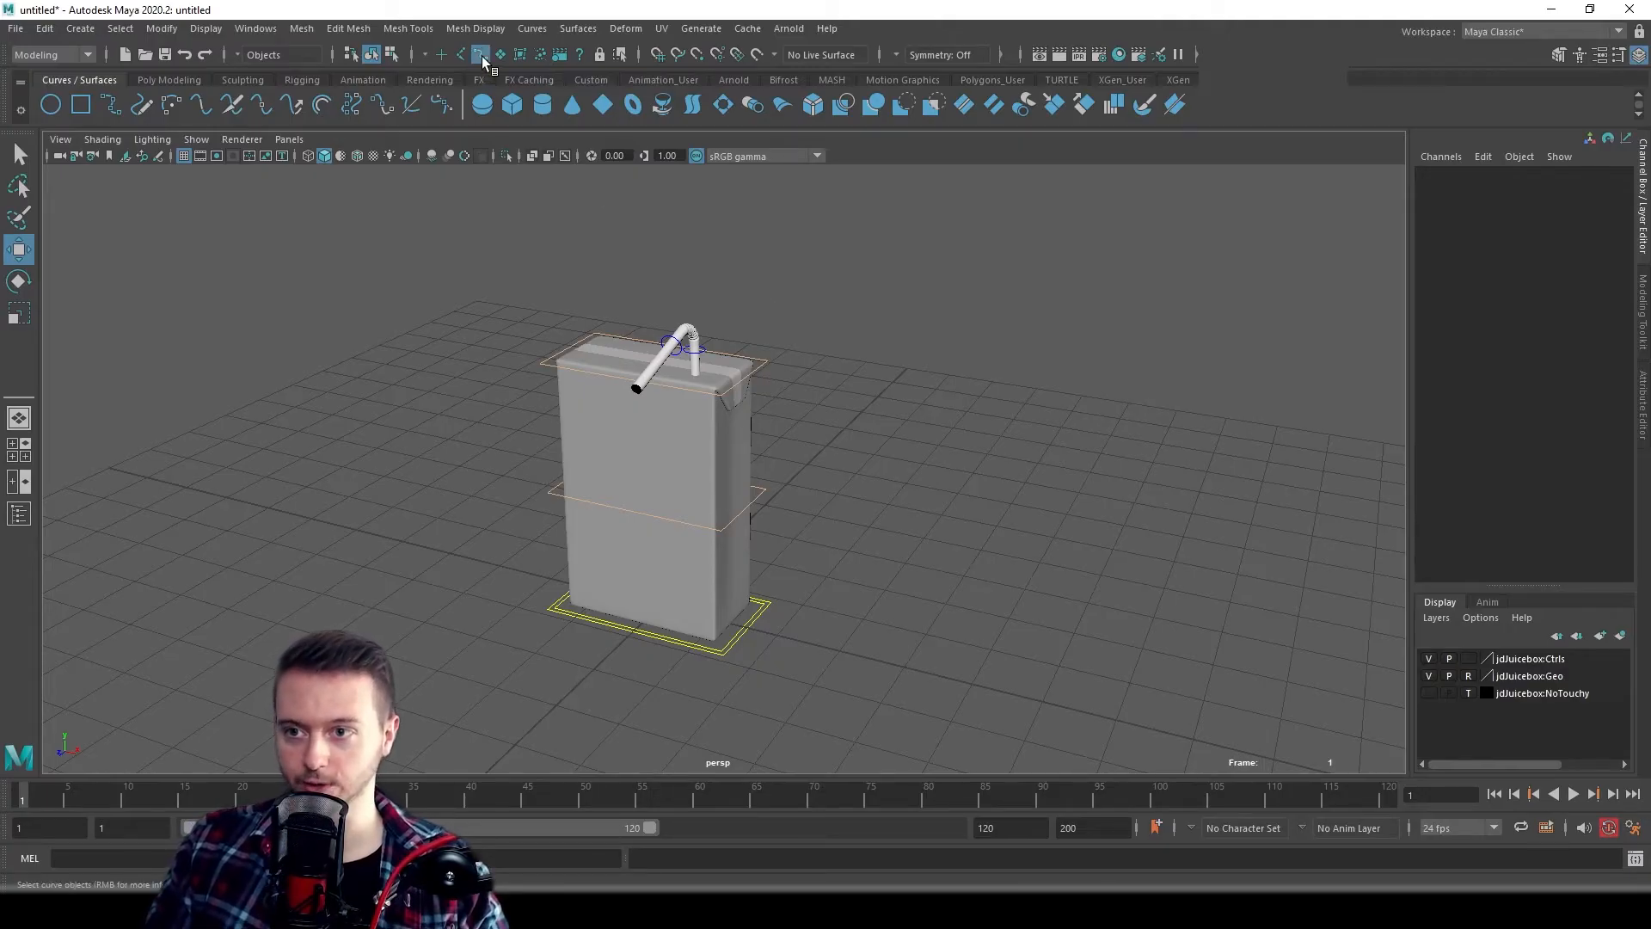
click(759, 369)
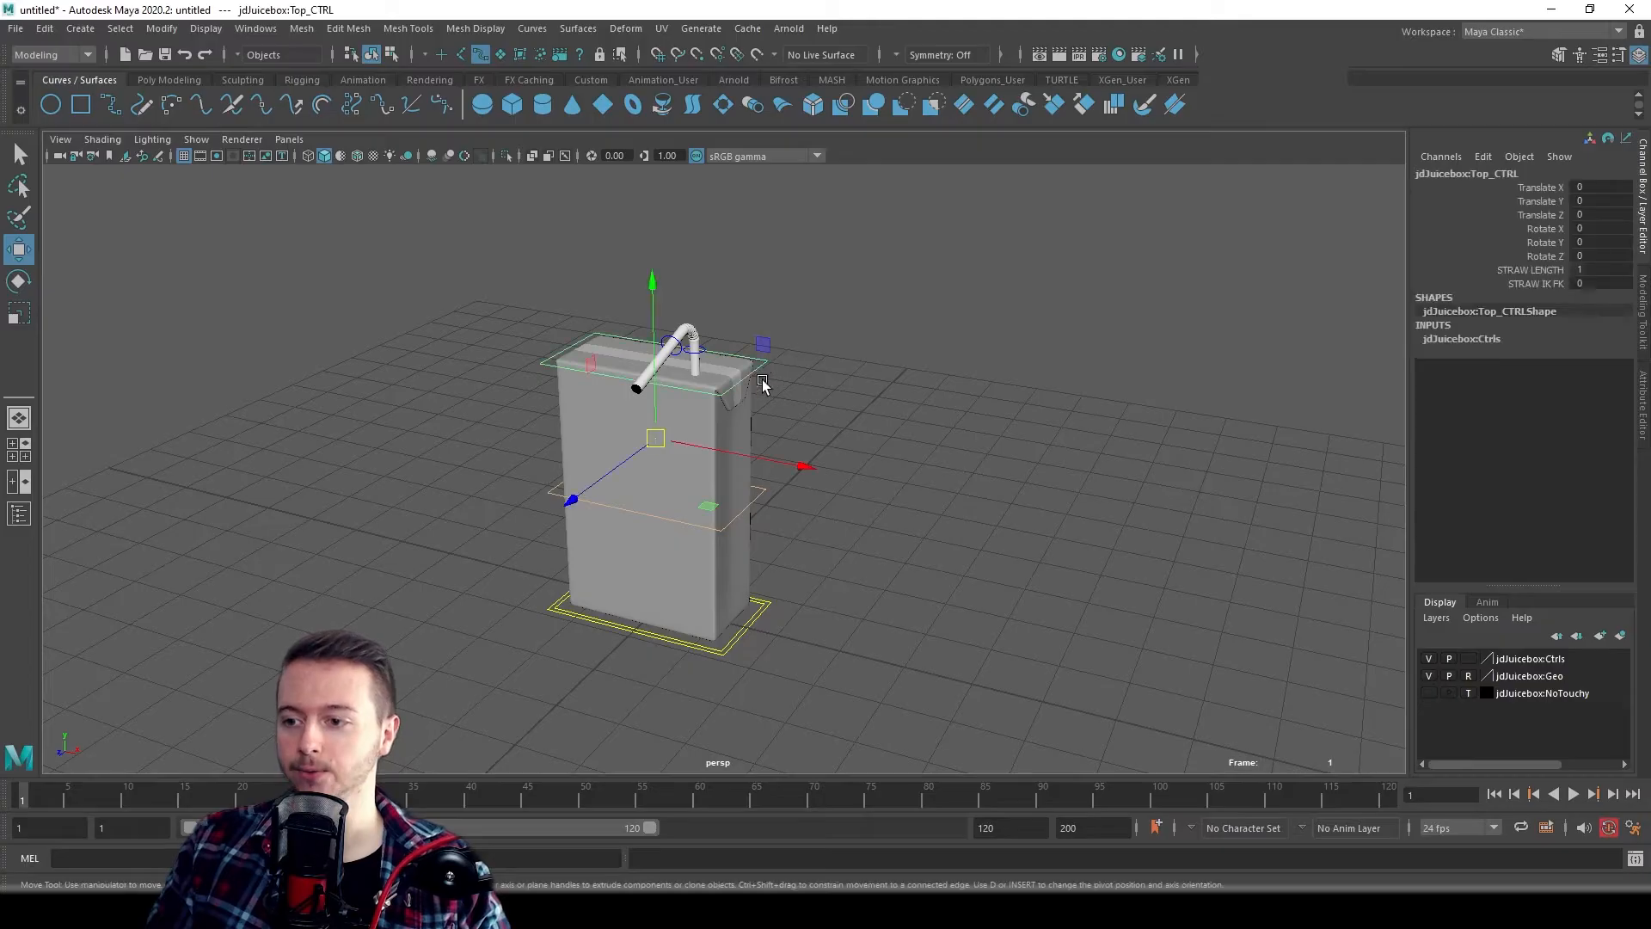
- Clear the selection and marquee-select all of the juice box's control curves with only the curve selection mask active
click(394, 461)
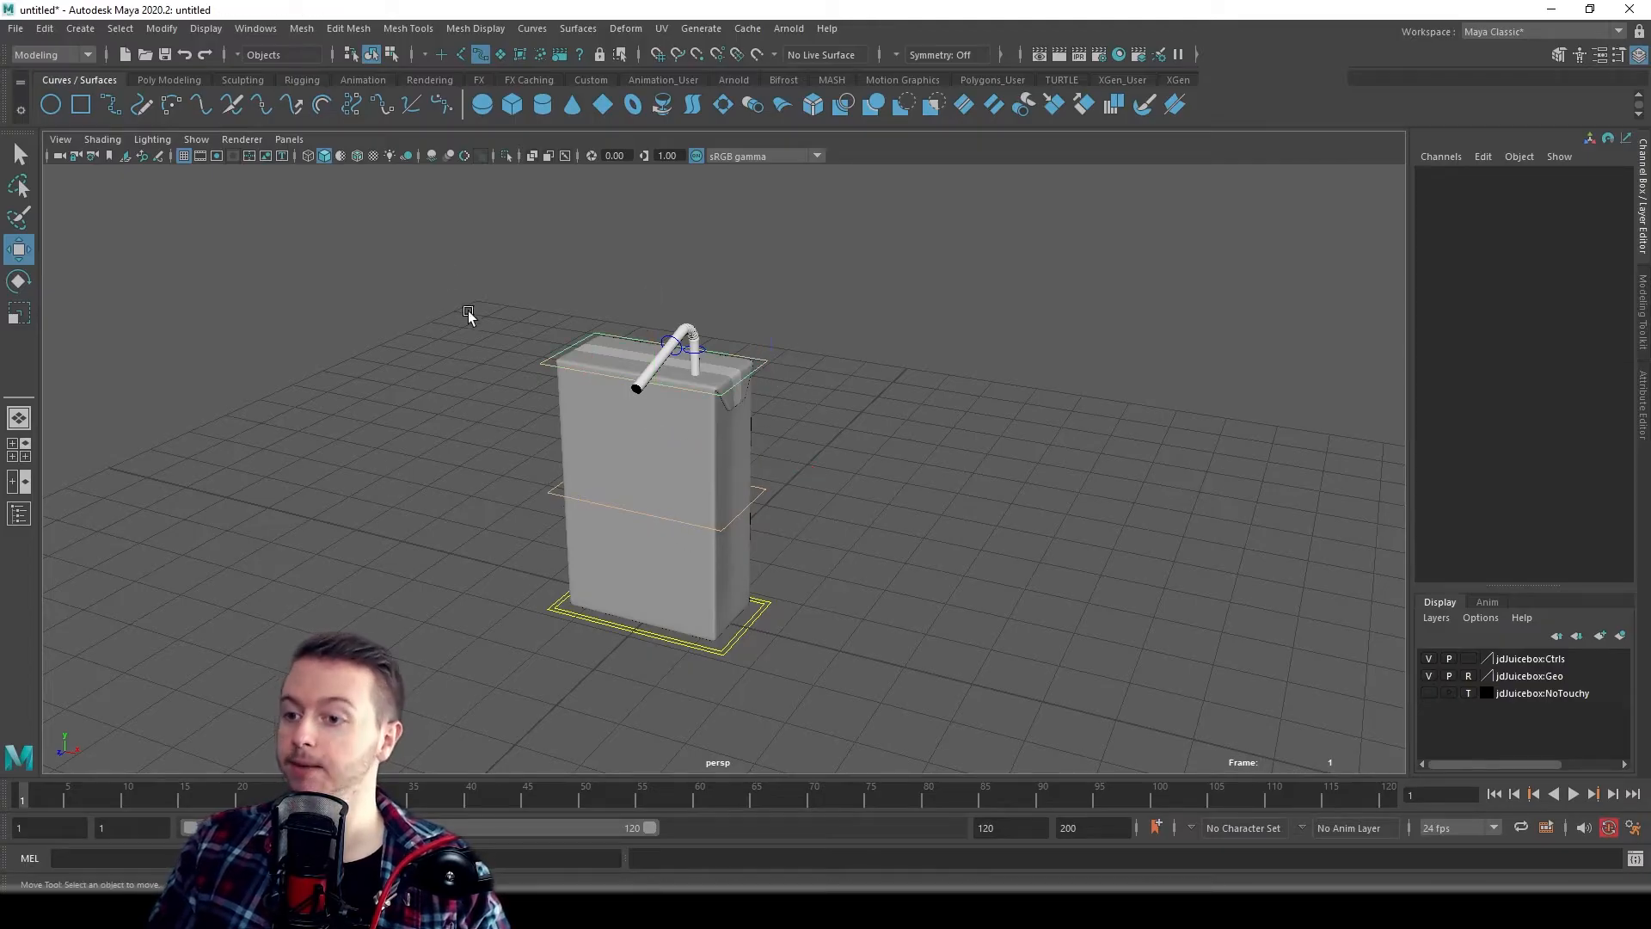
drag(408, 232, 1008, 723)
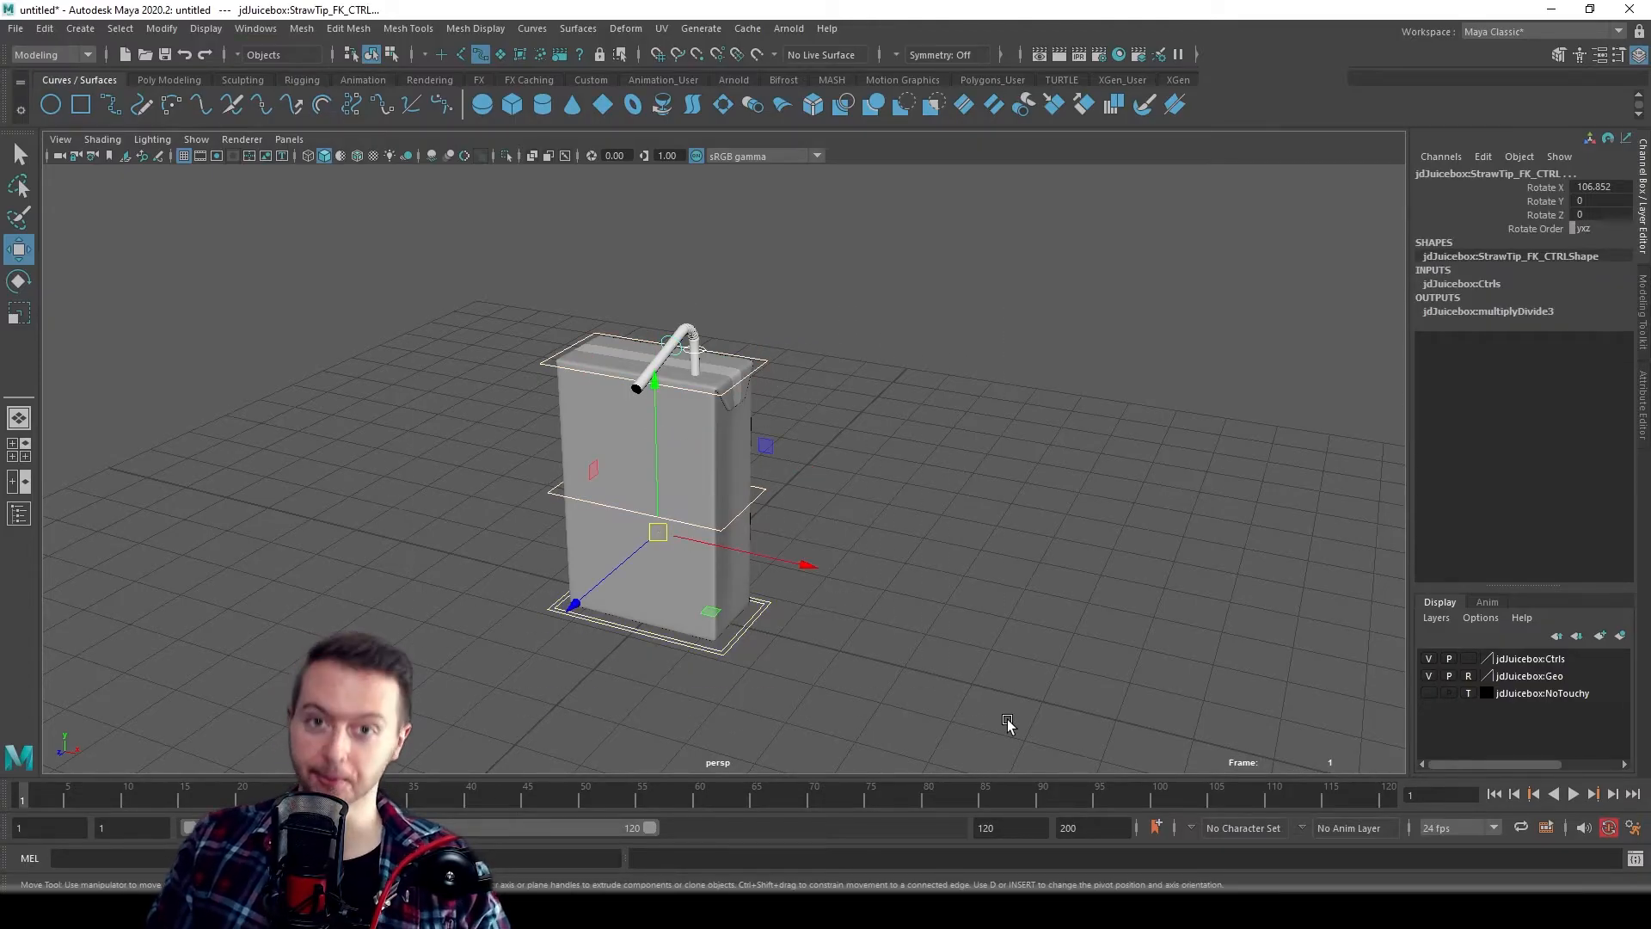
alt+drag(958, 663, 647, 565)
drag(437, 246, 1082, 674)
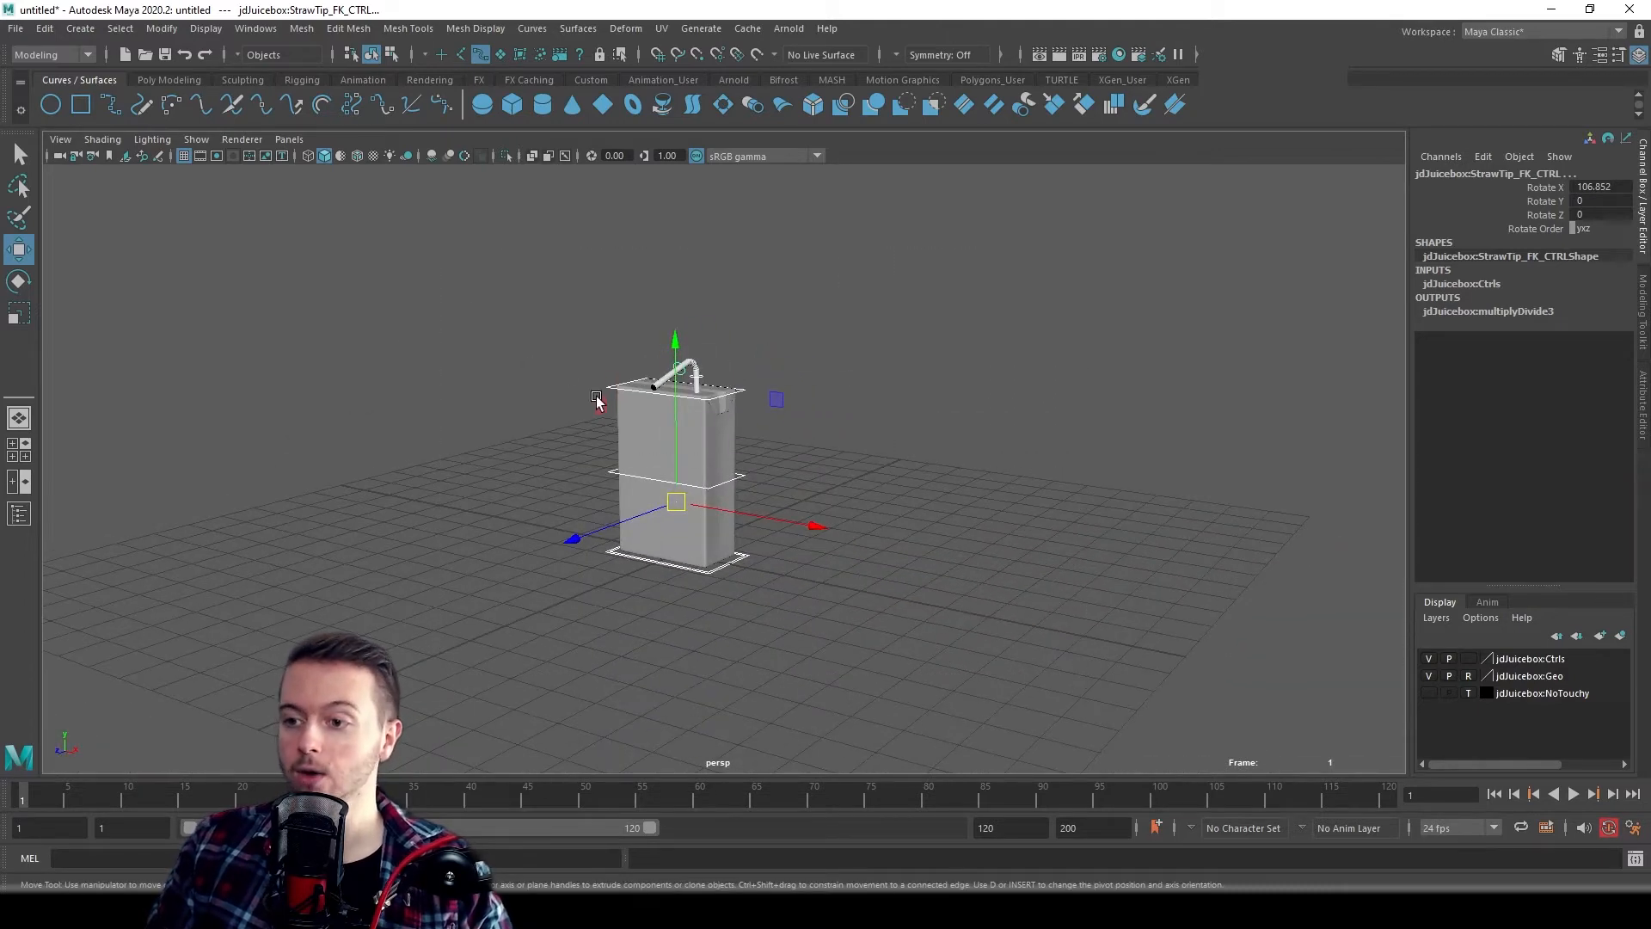
drag(471, 288, 1010, 642)
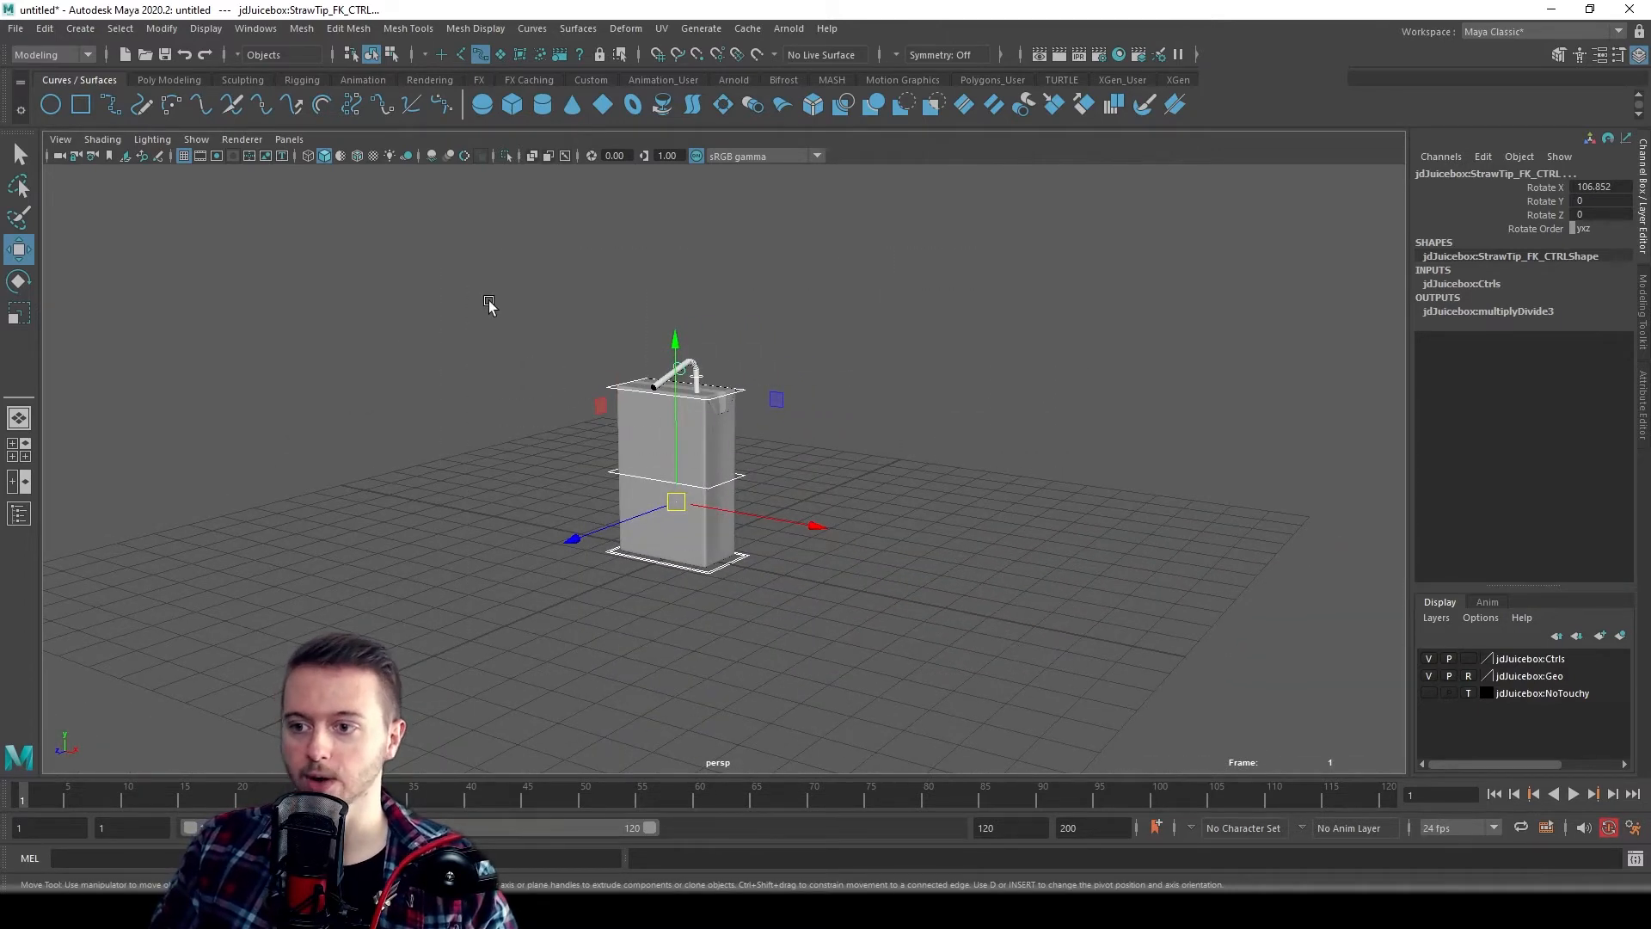
drag(446, 276, 964, 658)
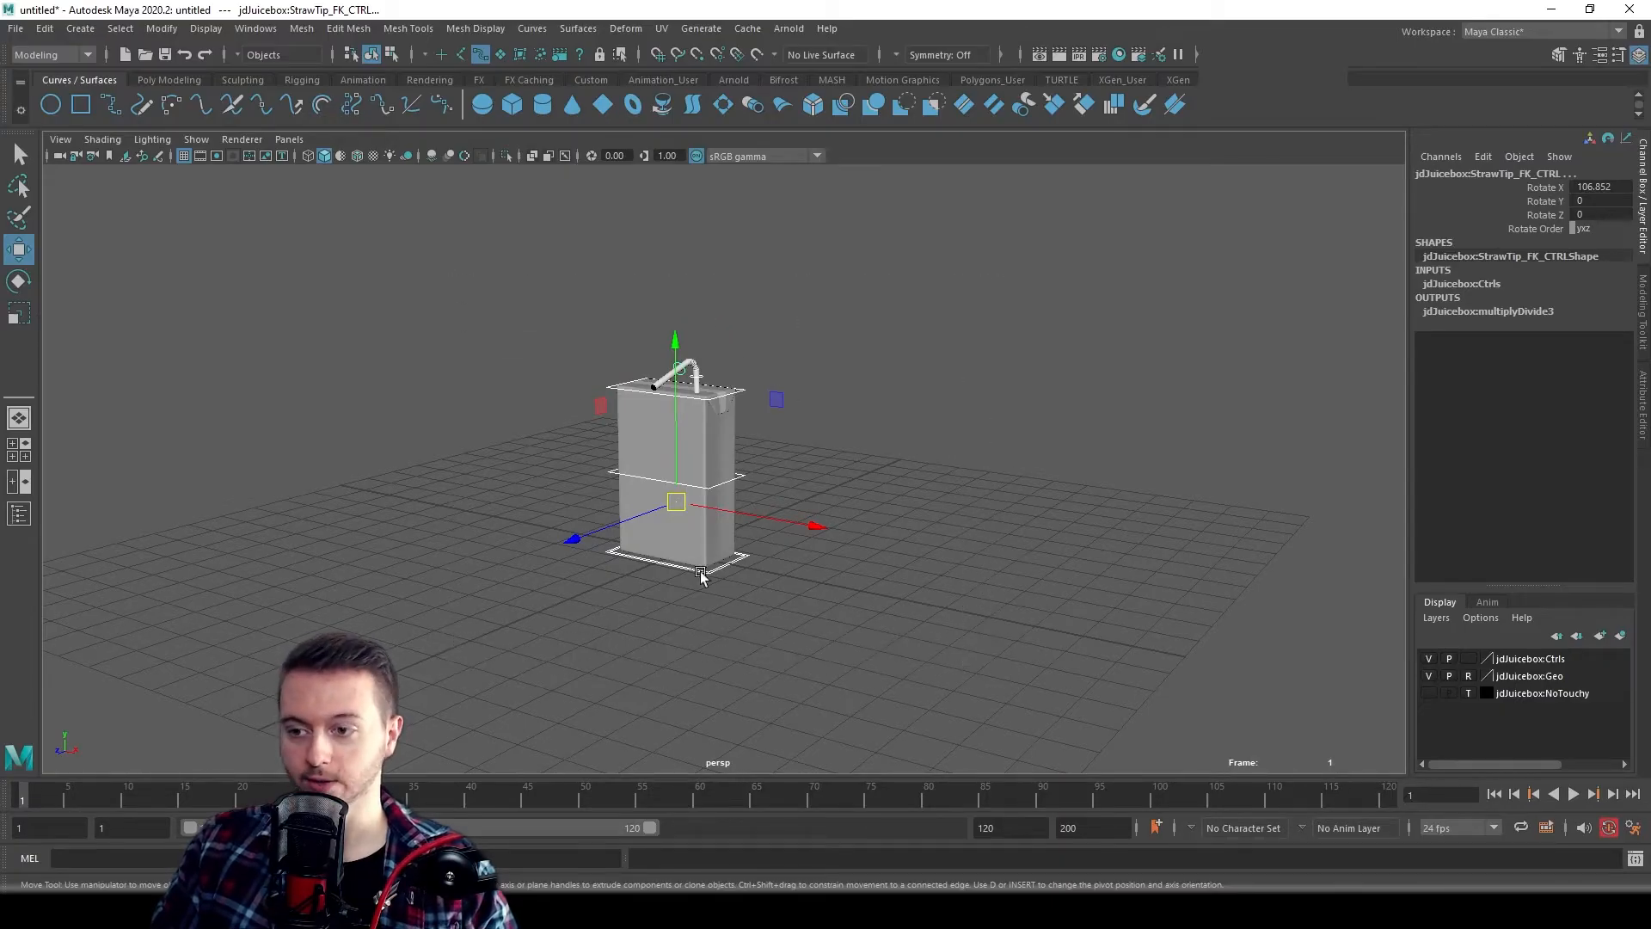
alt+drag(700, 576, 745, 593)
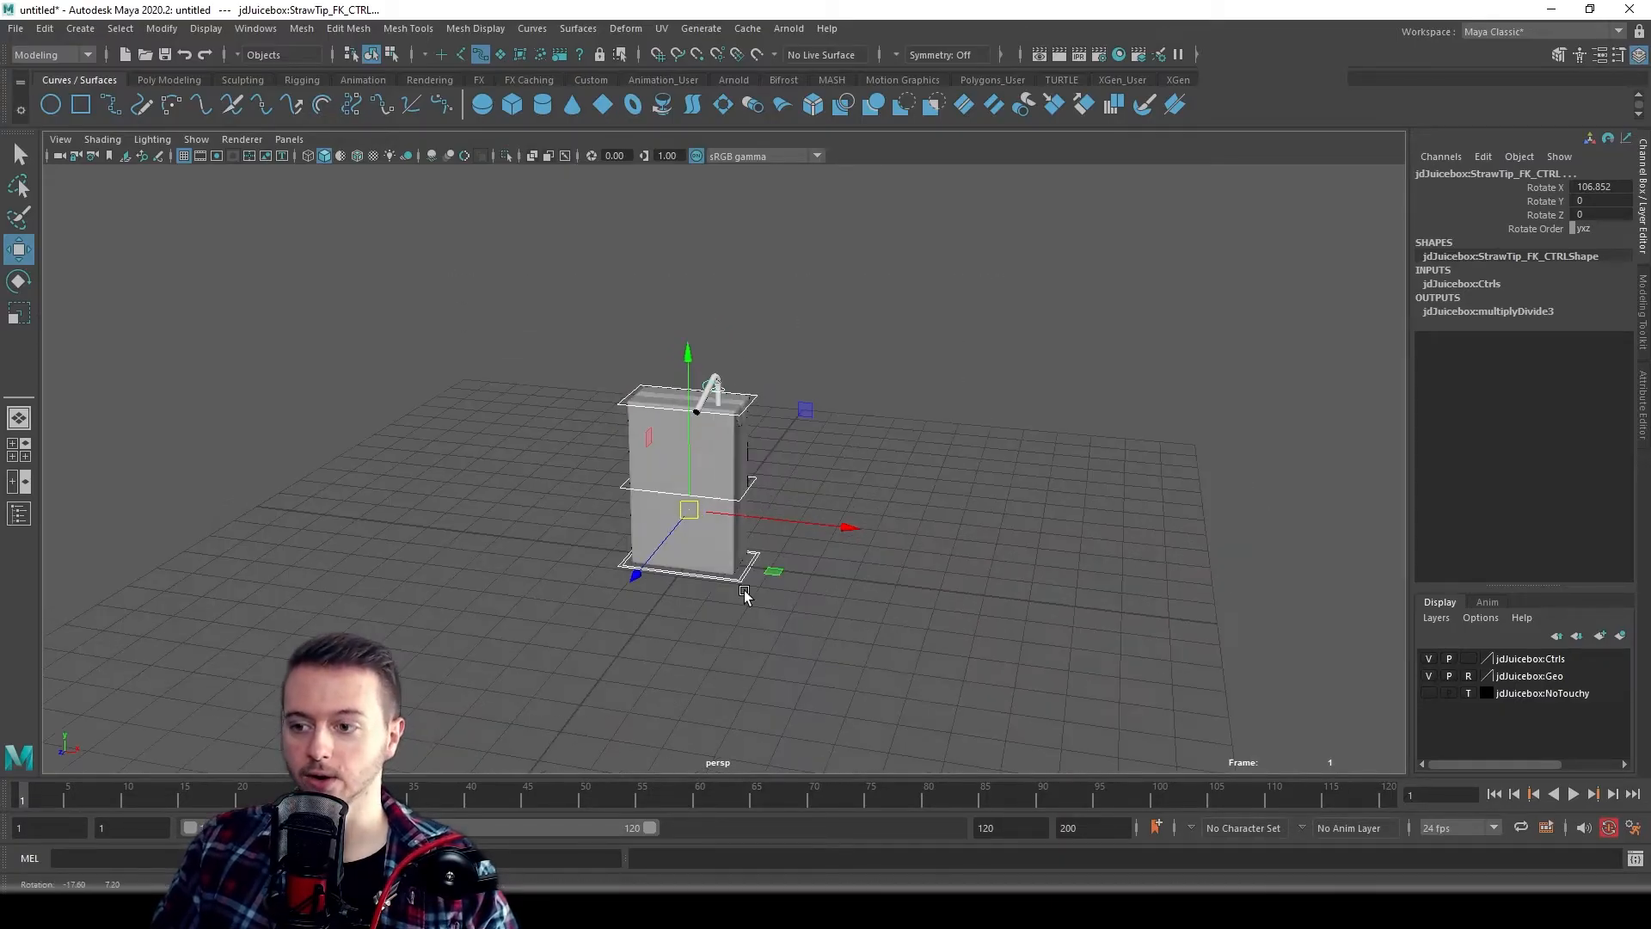
- Try marquee-selecting the juice box with the surface selection mask also enabled, clear the selection, and disable that mask again
click(500, 54)
click(458, 328)
drag(458, 328, 941, 586)
click(925, 448)
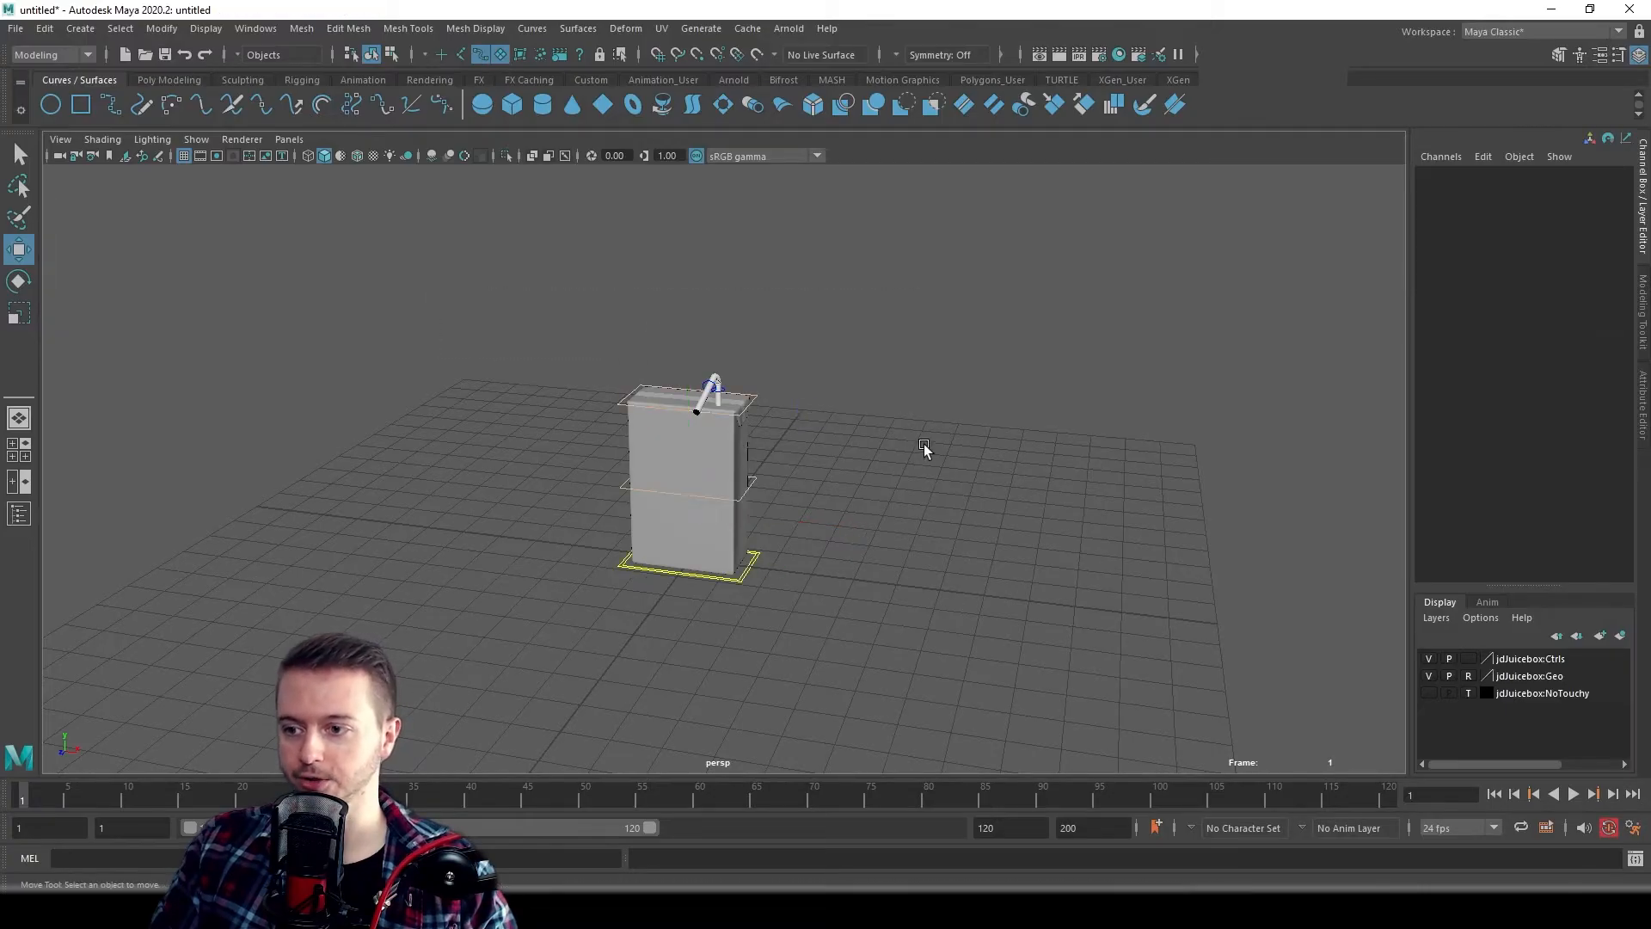
click(500, 54)
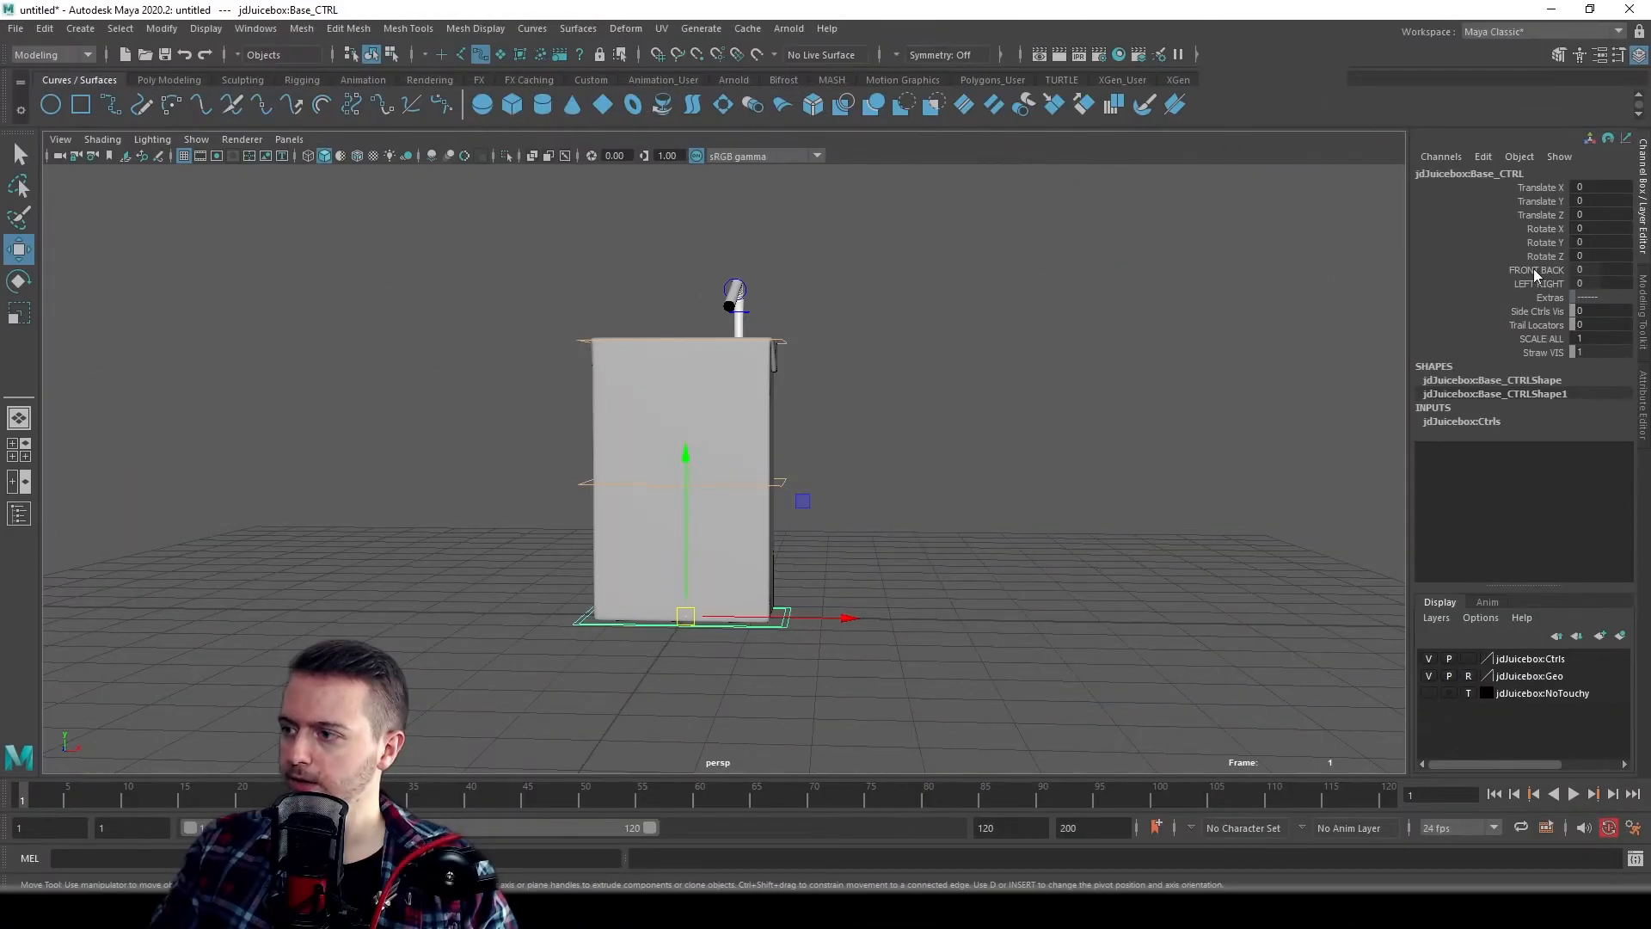
- Try tilting the juice box by scrubbing the base control's LEFT RIGHT attribute in the viewport
click(1538, 283)
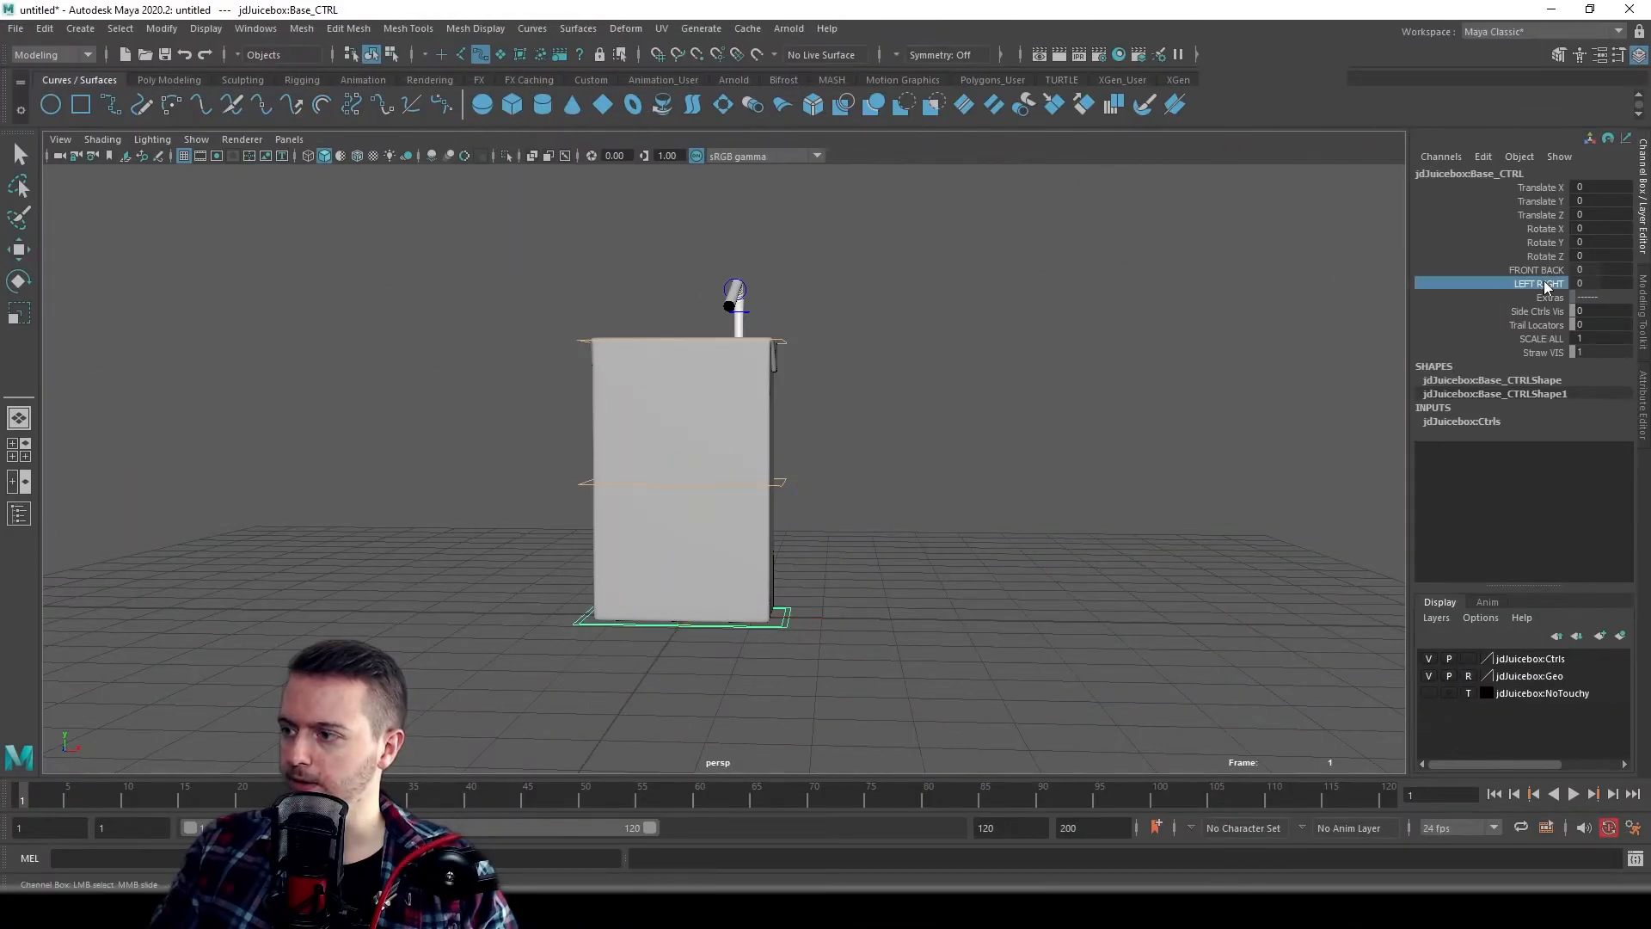
mouse_move(1100, 418)
middle_down()
mouse_move(1127, 416)
mouse_move(1080, 416)
mouse_move(1102, 431)
mouse_move(1074, 433)
middle_up()
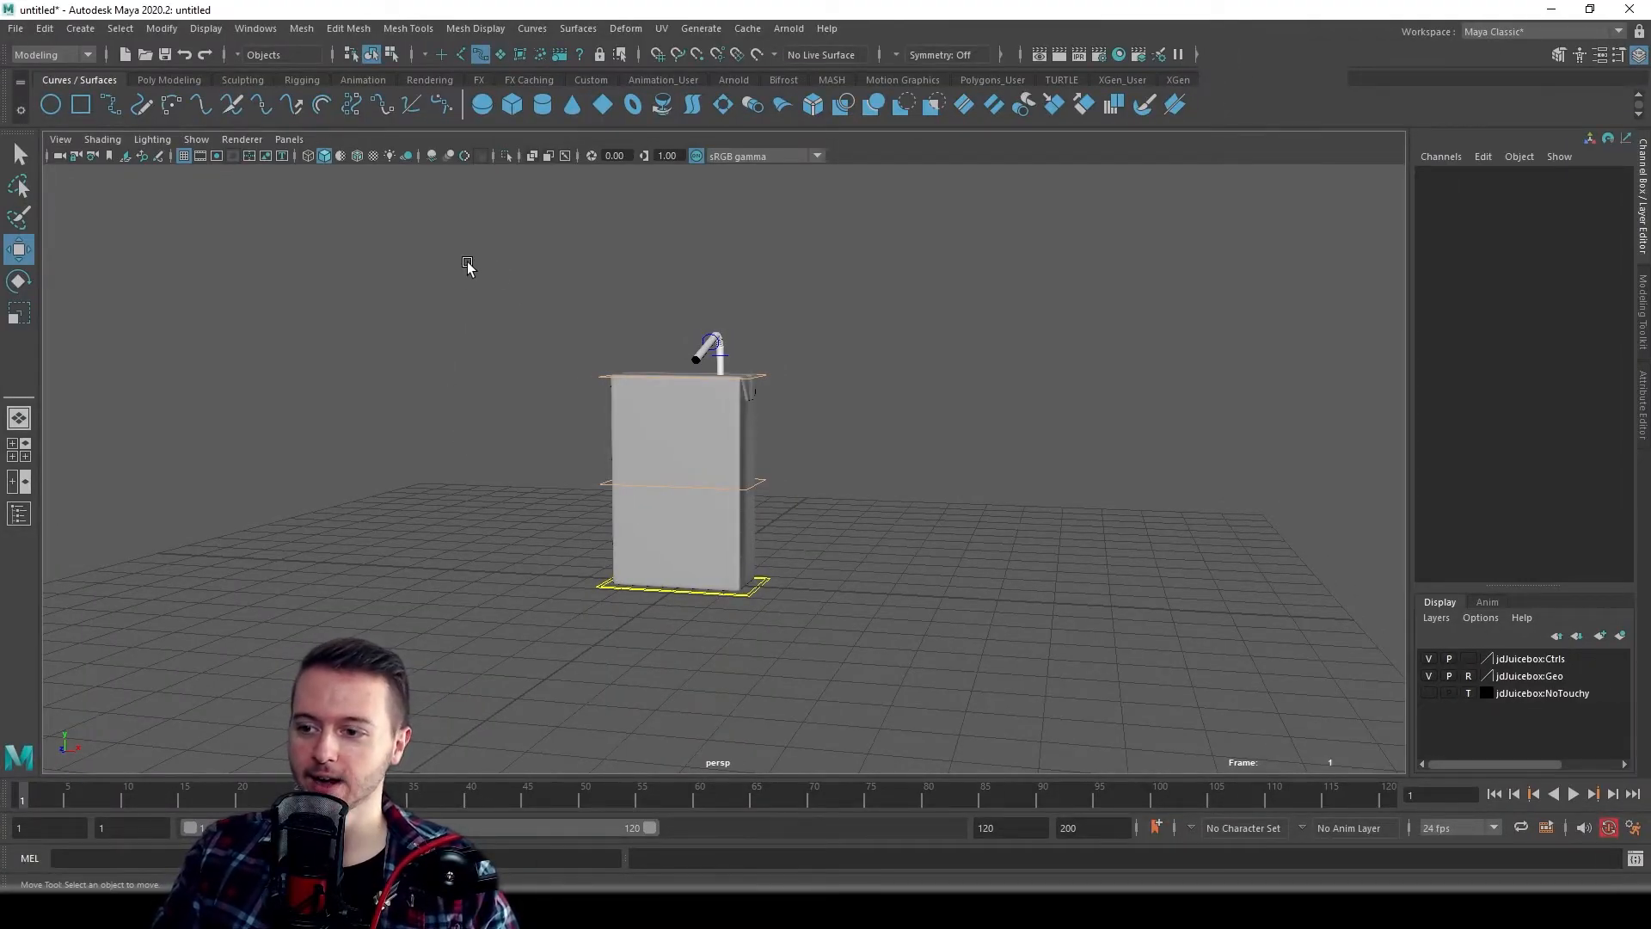
- Marquee-select all of the juice box's control curves and set a key on them at frame 1
drag(467, 265, 922, 655)
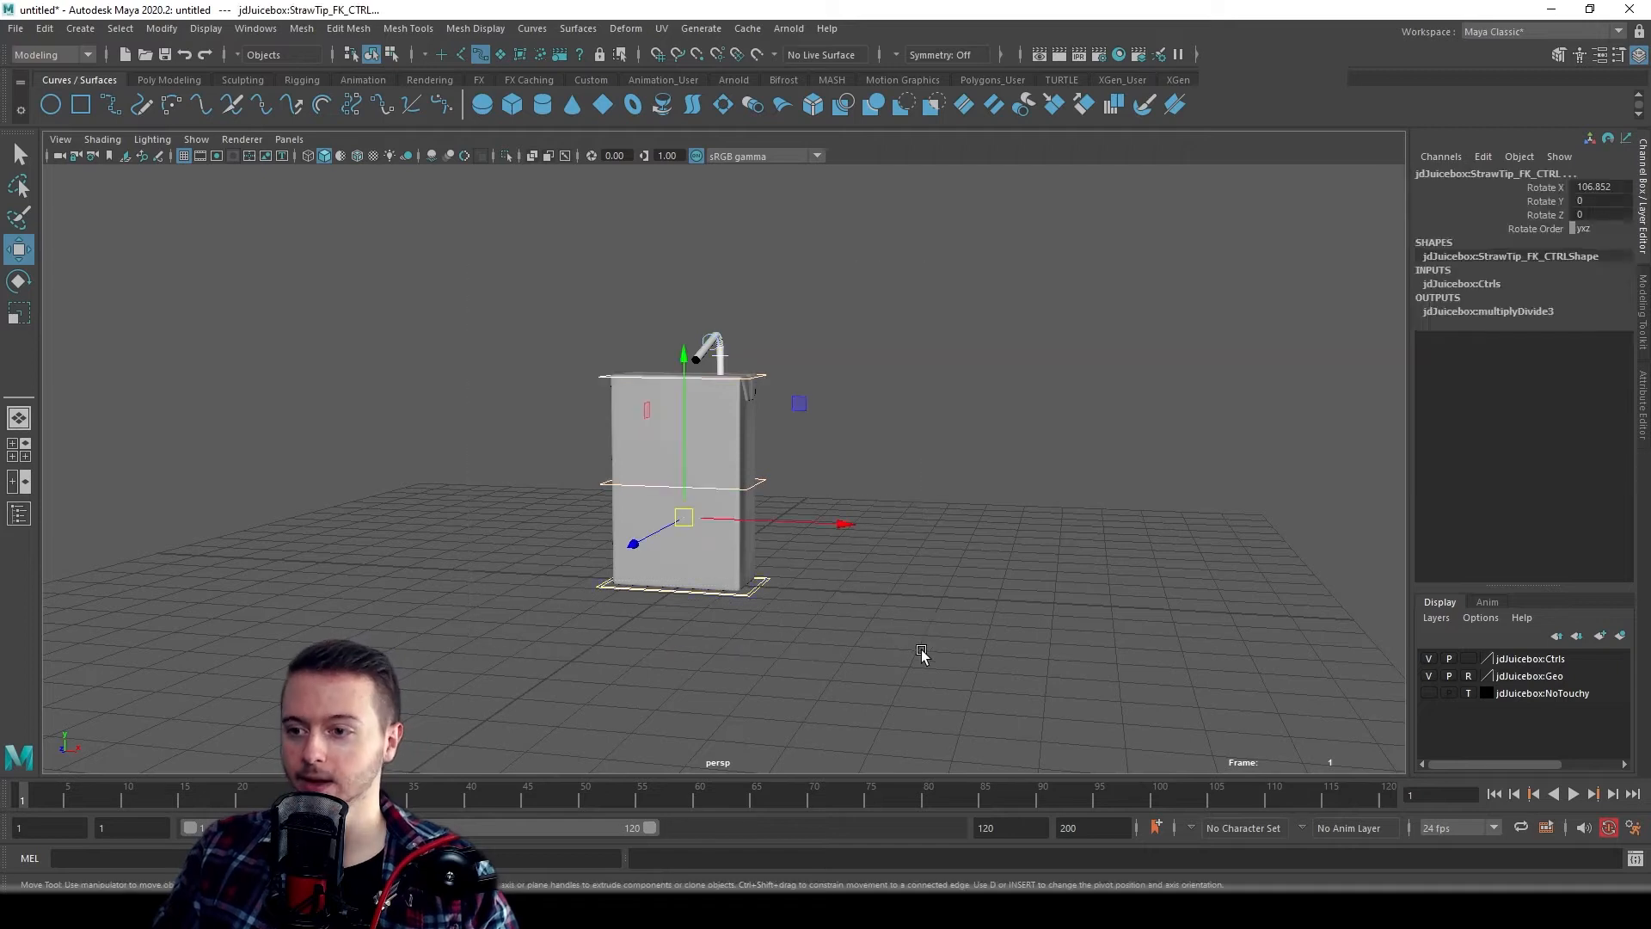
click(409, 247)
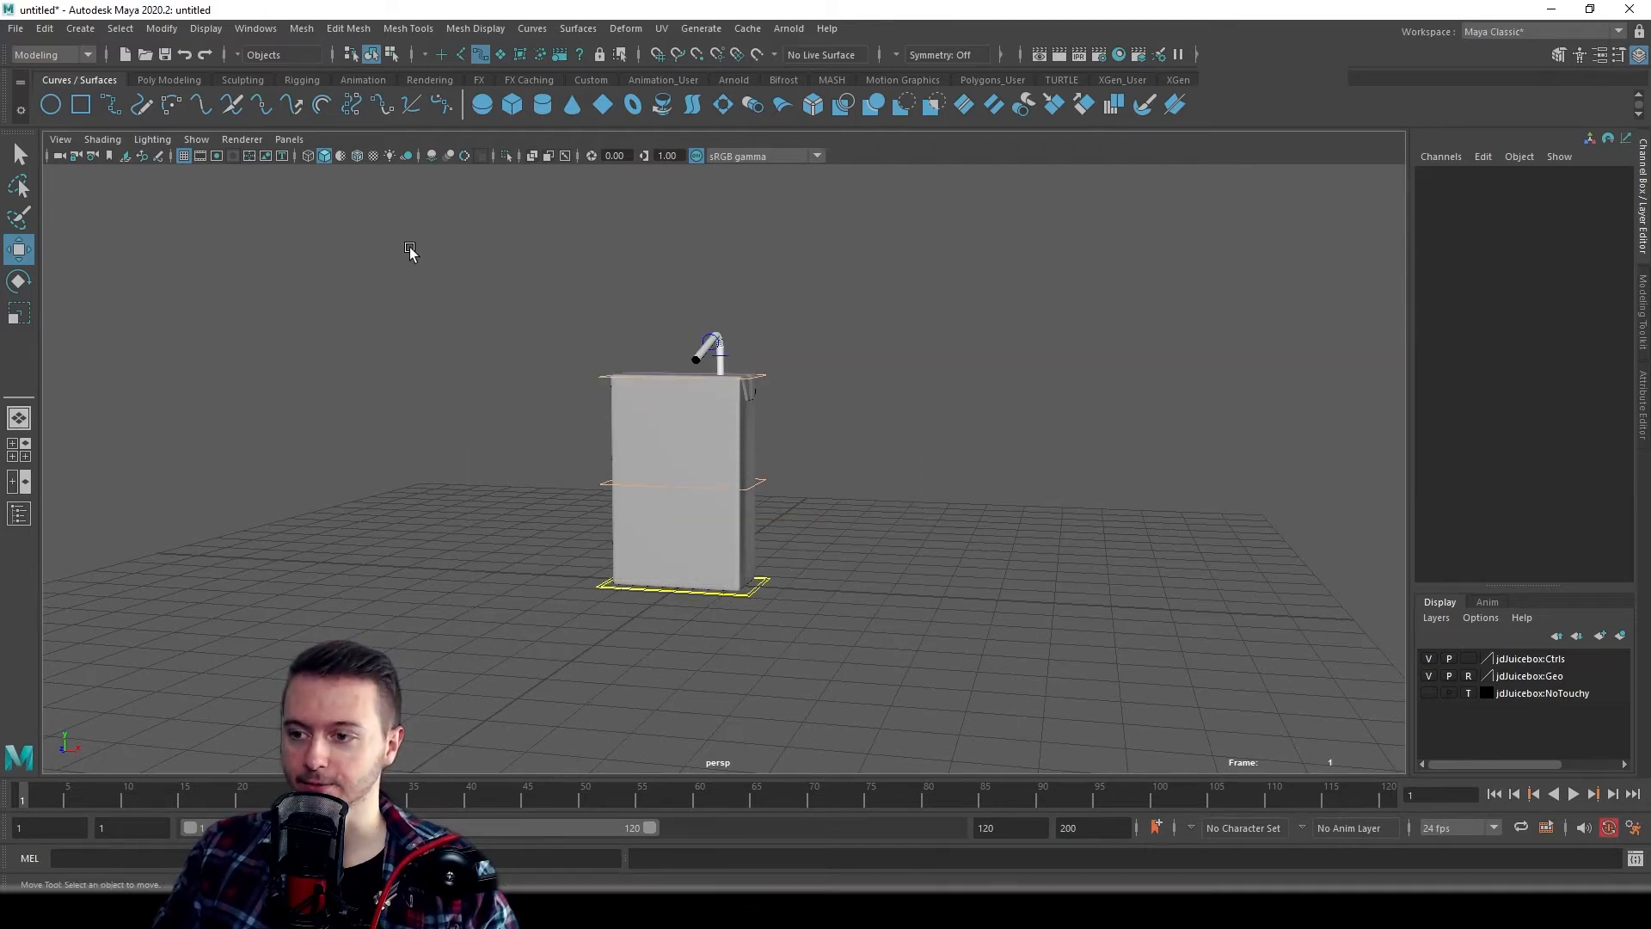
drag(409, 244, 978, 681)
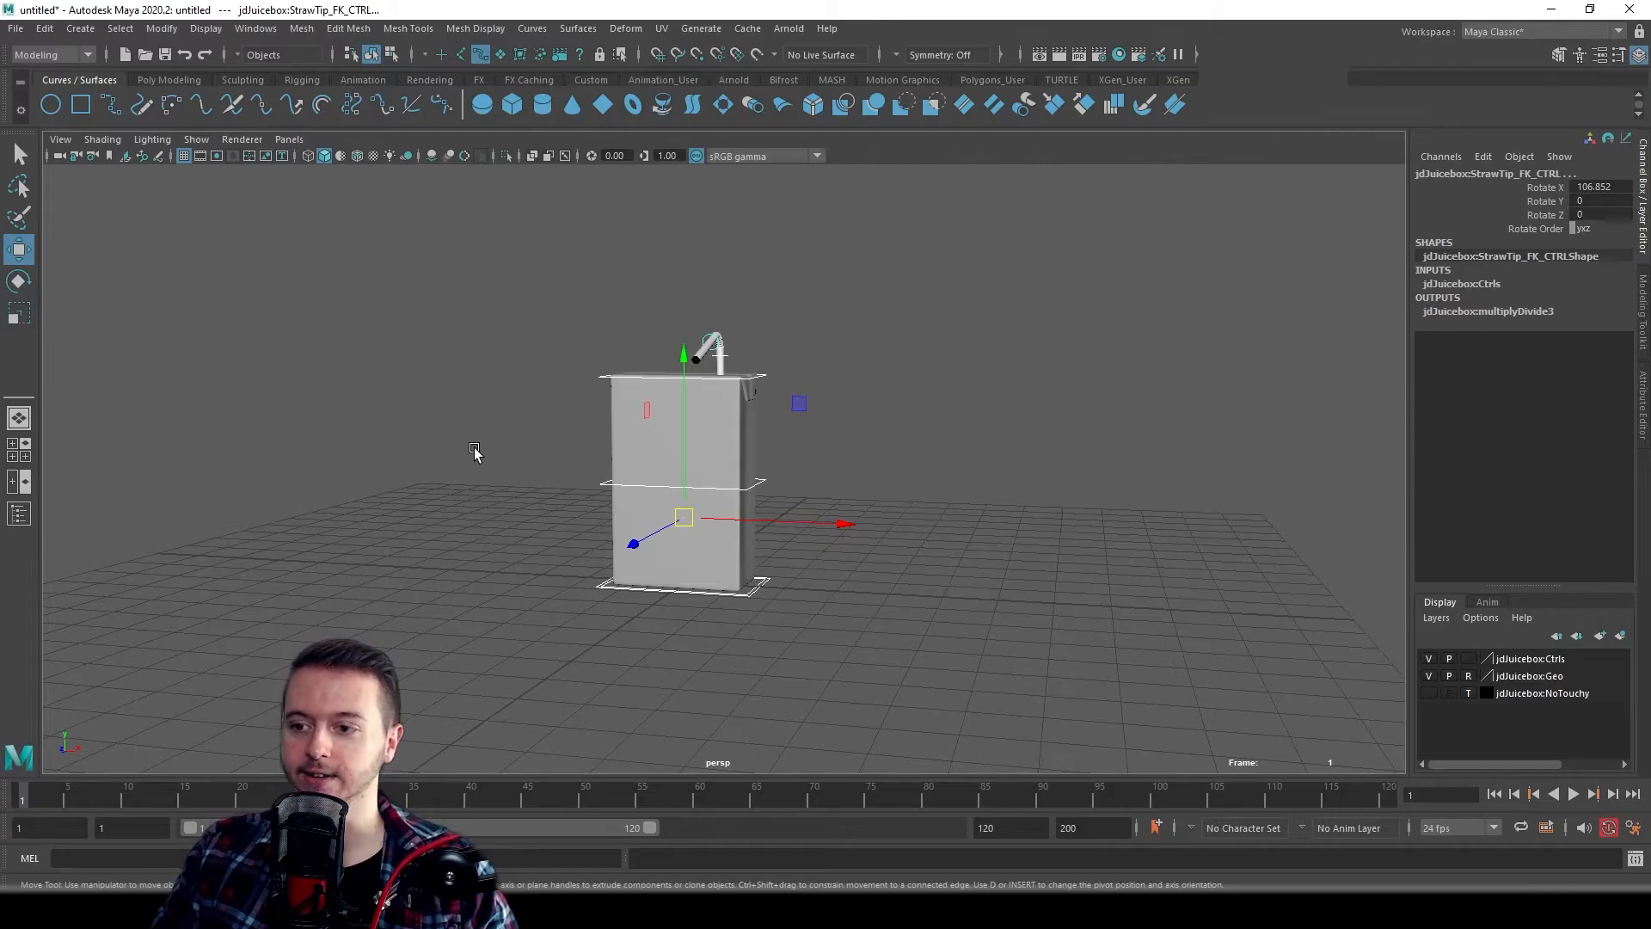
key(s)
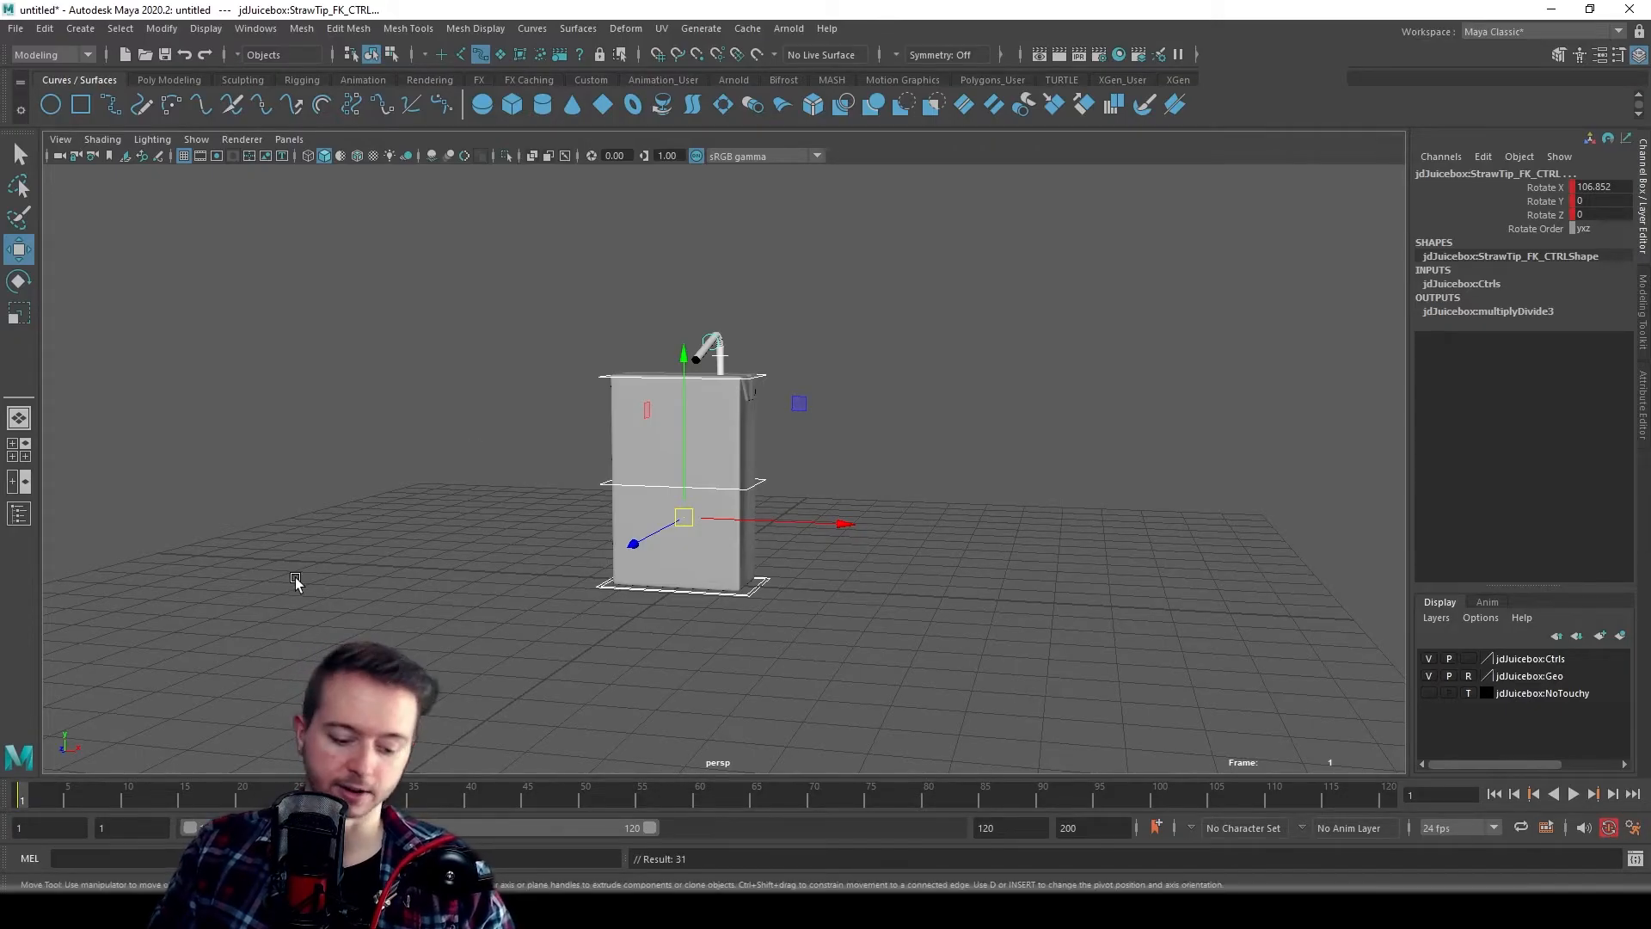
key(ctrl+z)
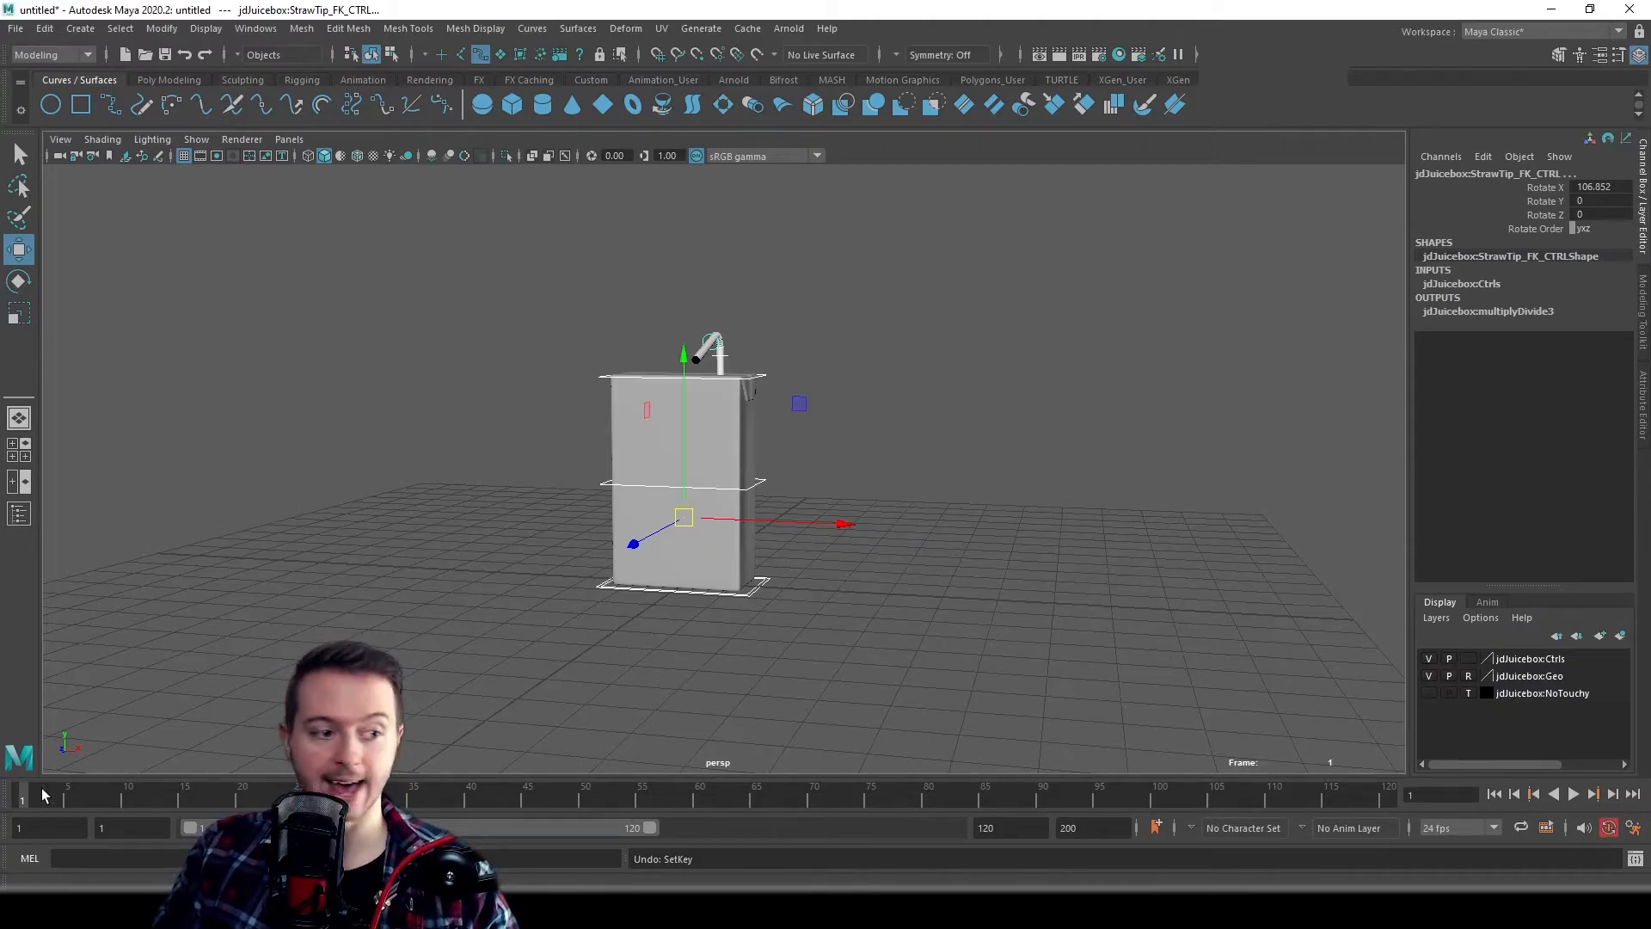
key(s)
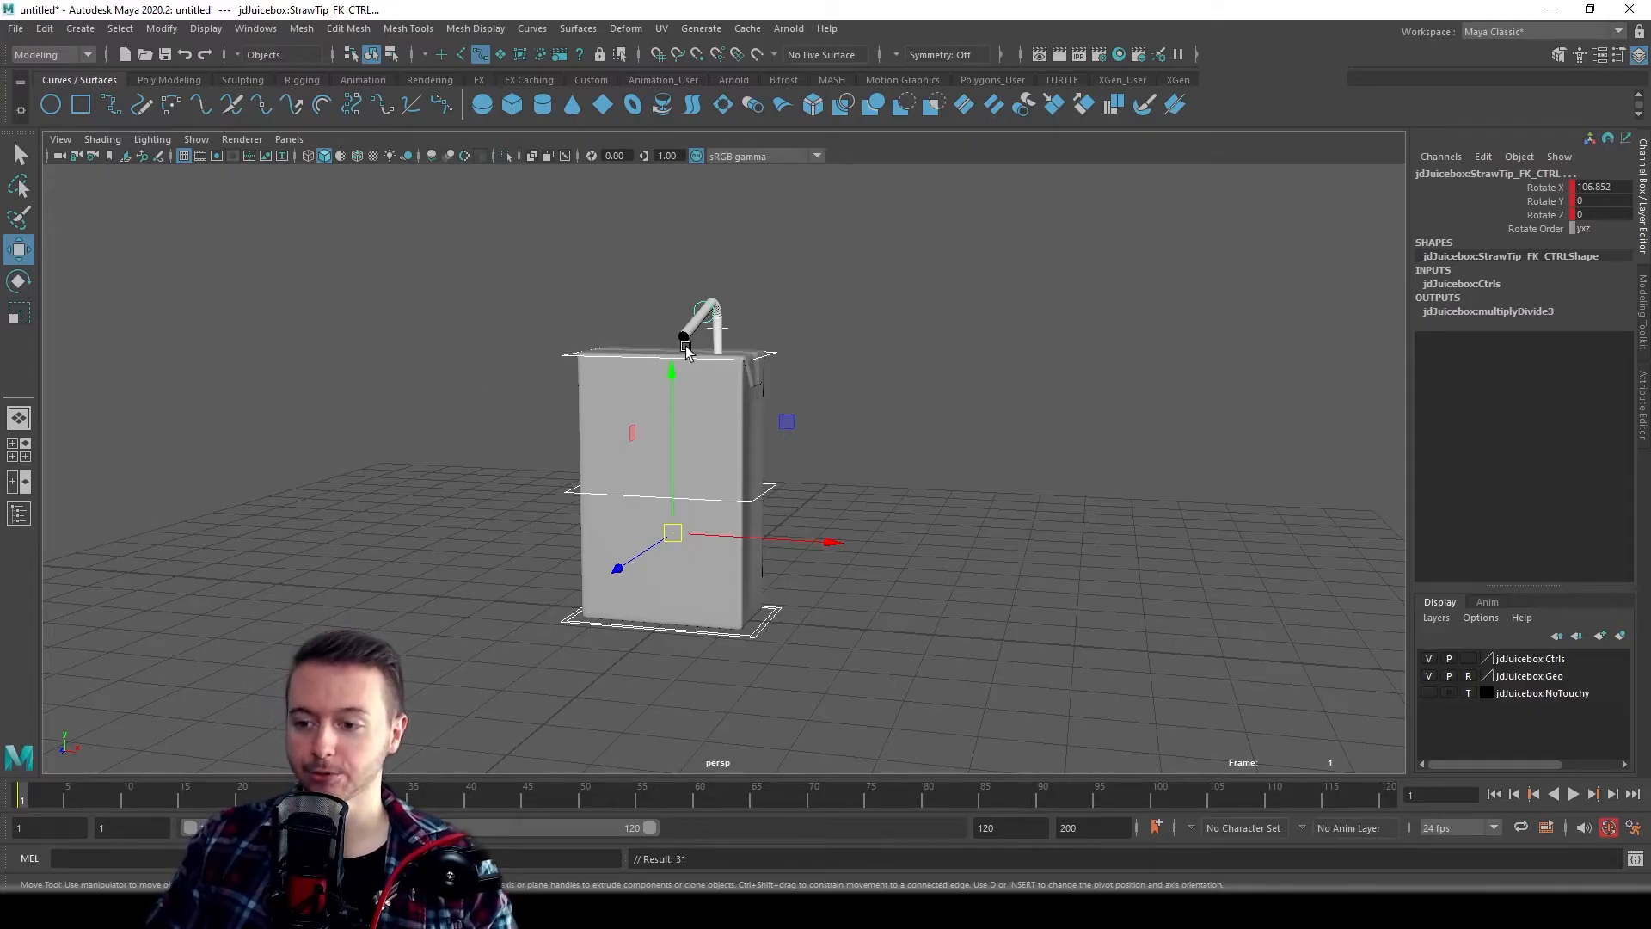
- Select the juice box's middle control and alternate between the Rotate and Move tools, finishing on Move
alt+drag(490, 568, 507, 502)
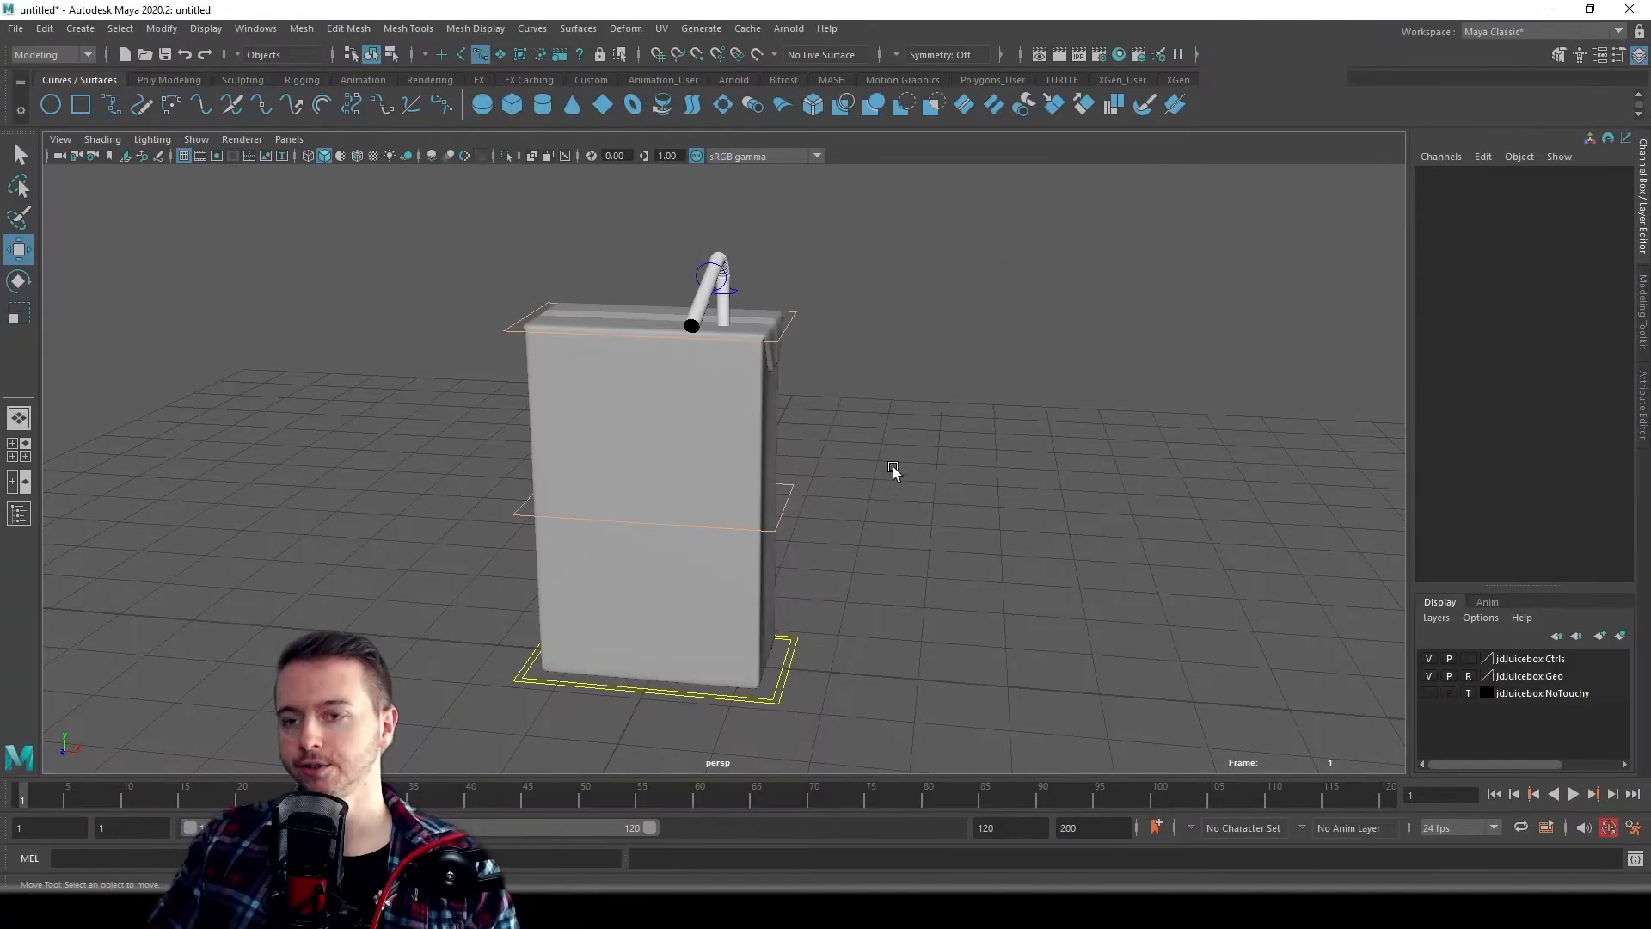
alt+drag(893, 471, 859, 409)
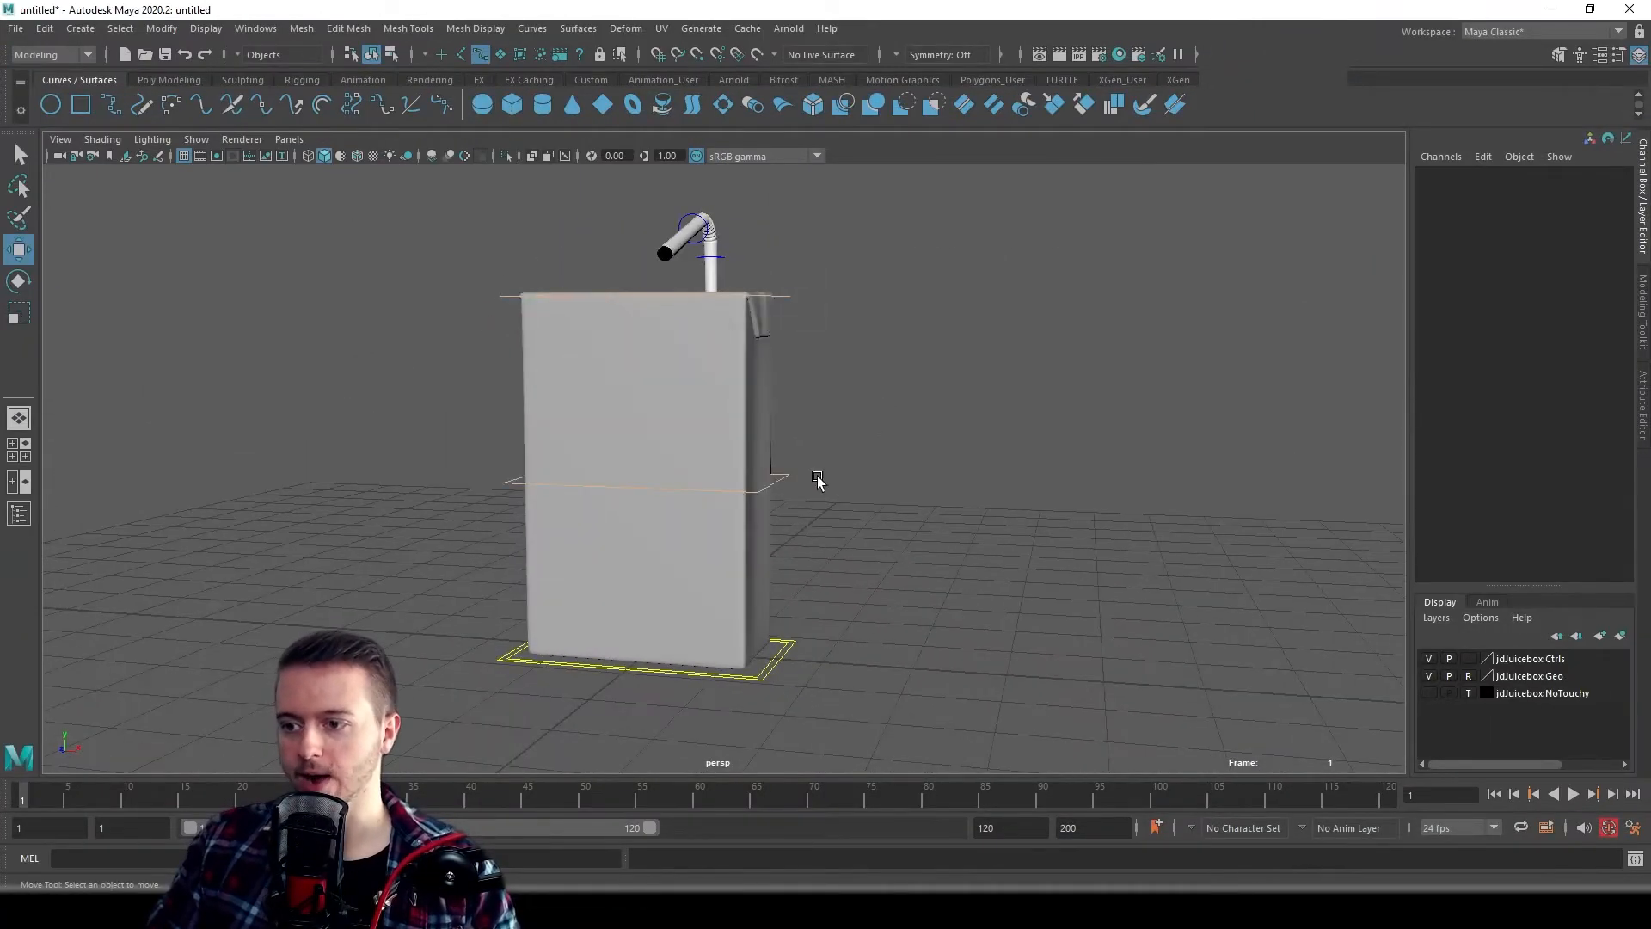
click(785, 473)
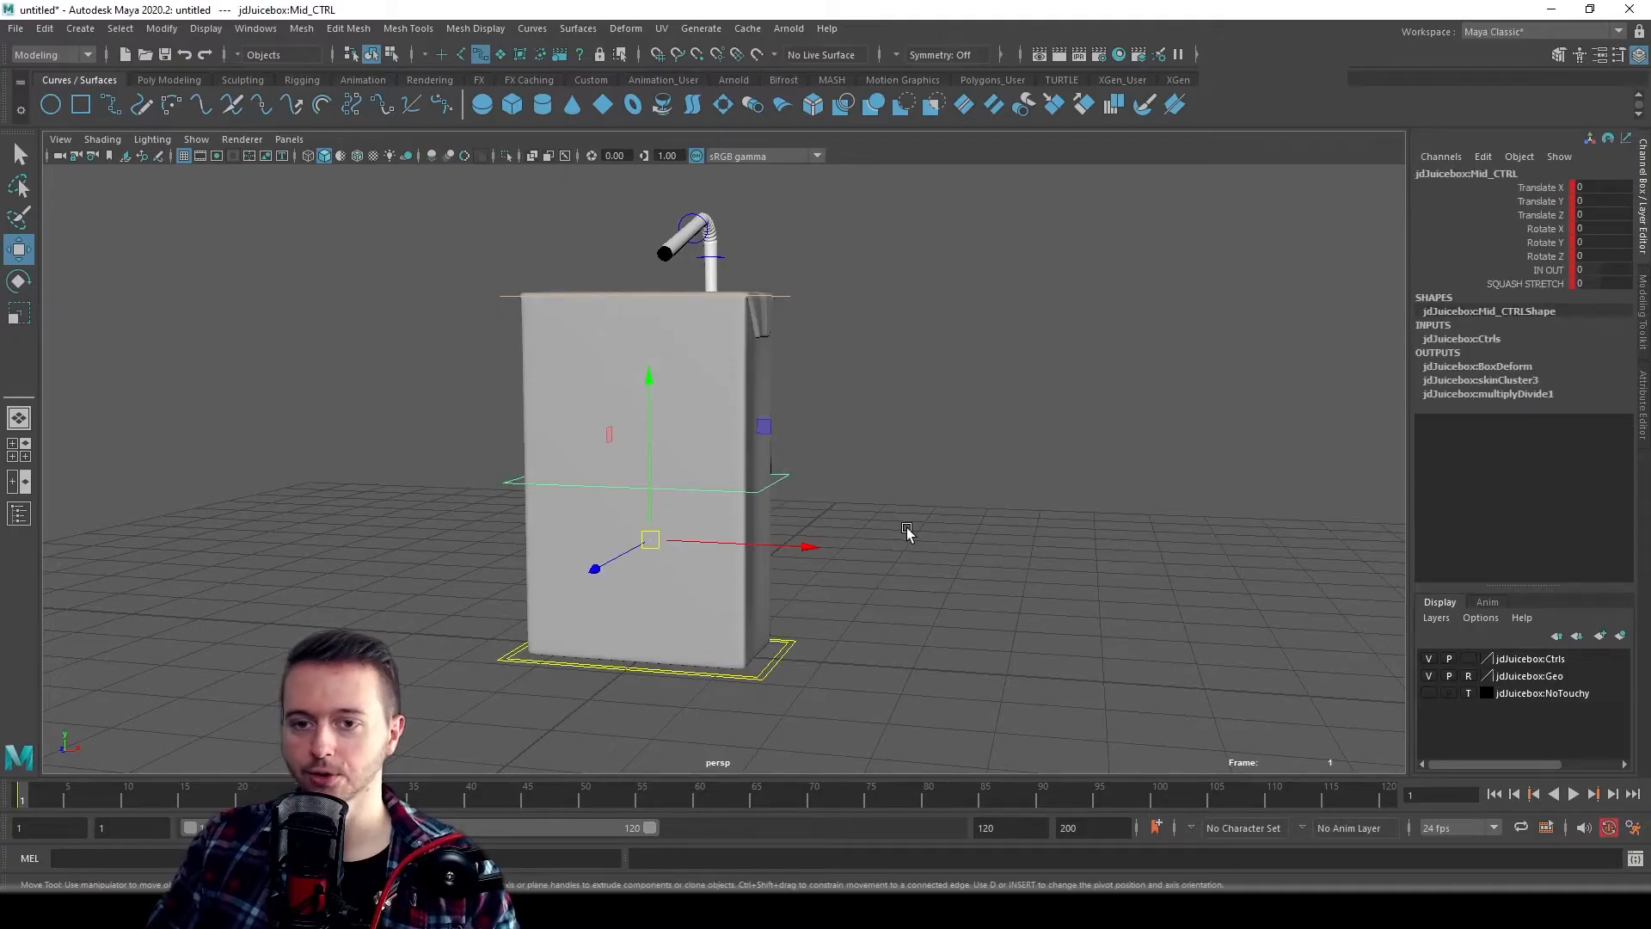
click(19, 282)
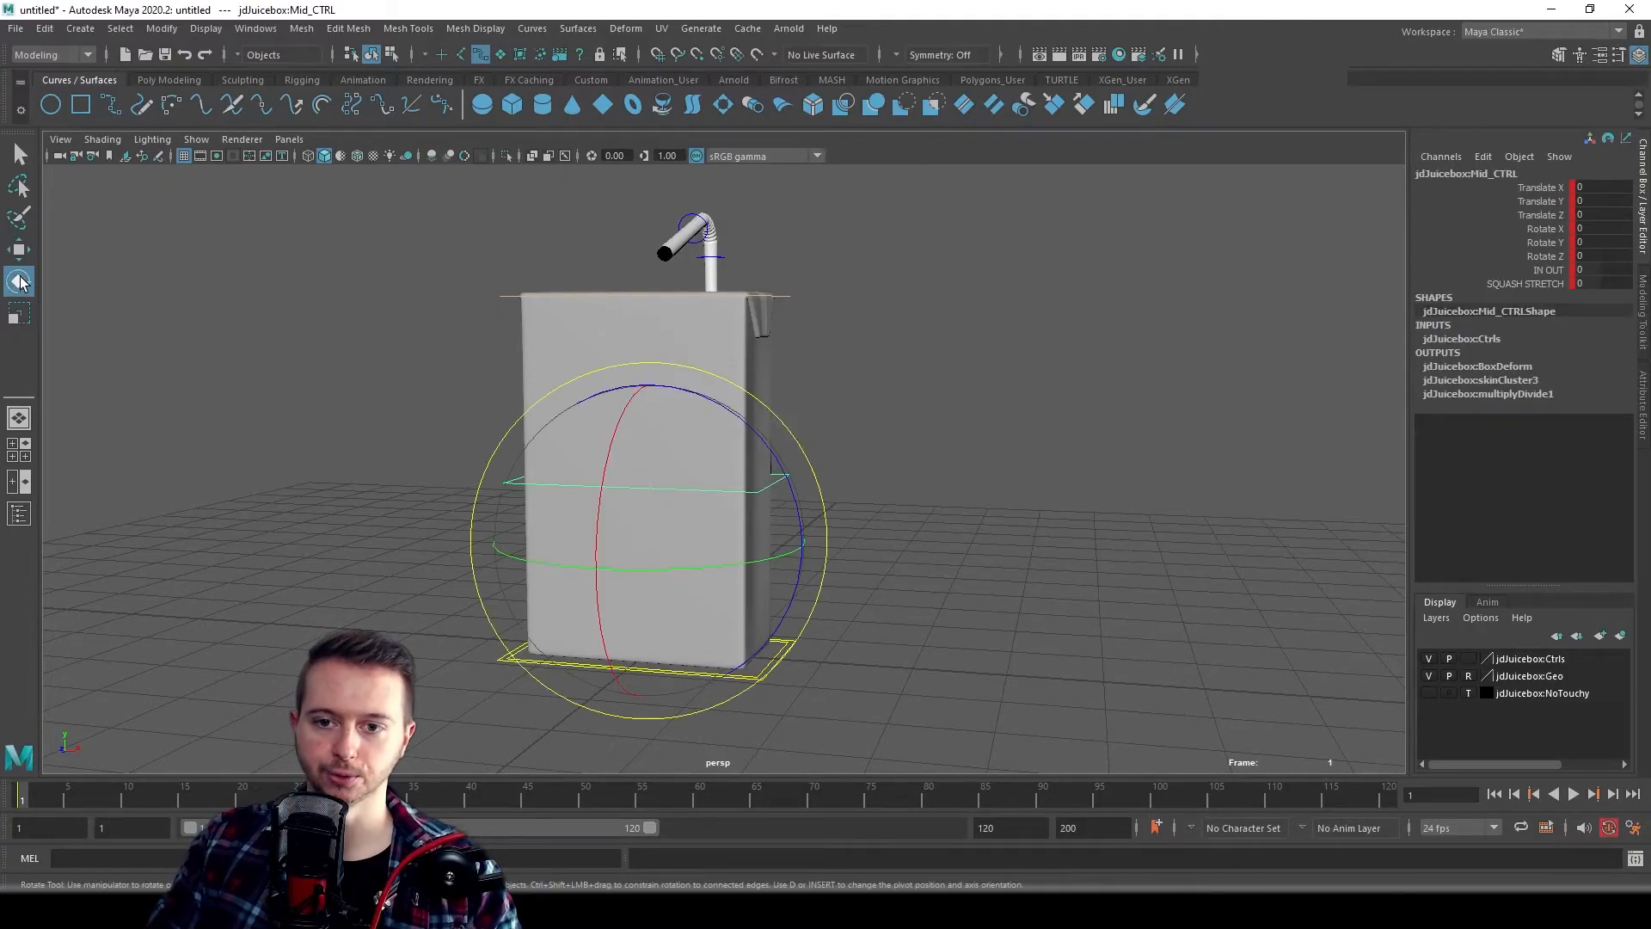
click(18, 249)
click(17, 280)
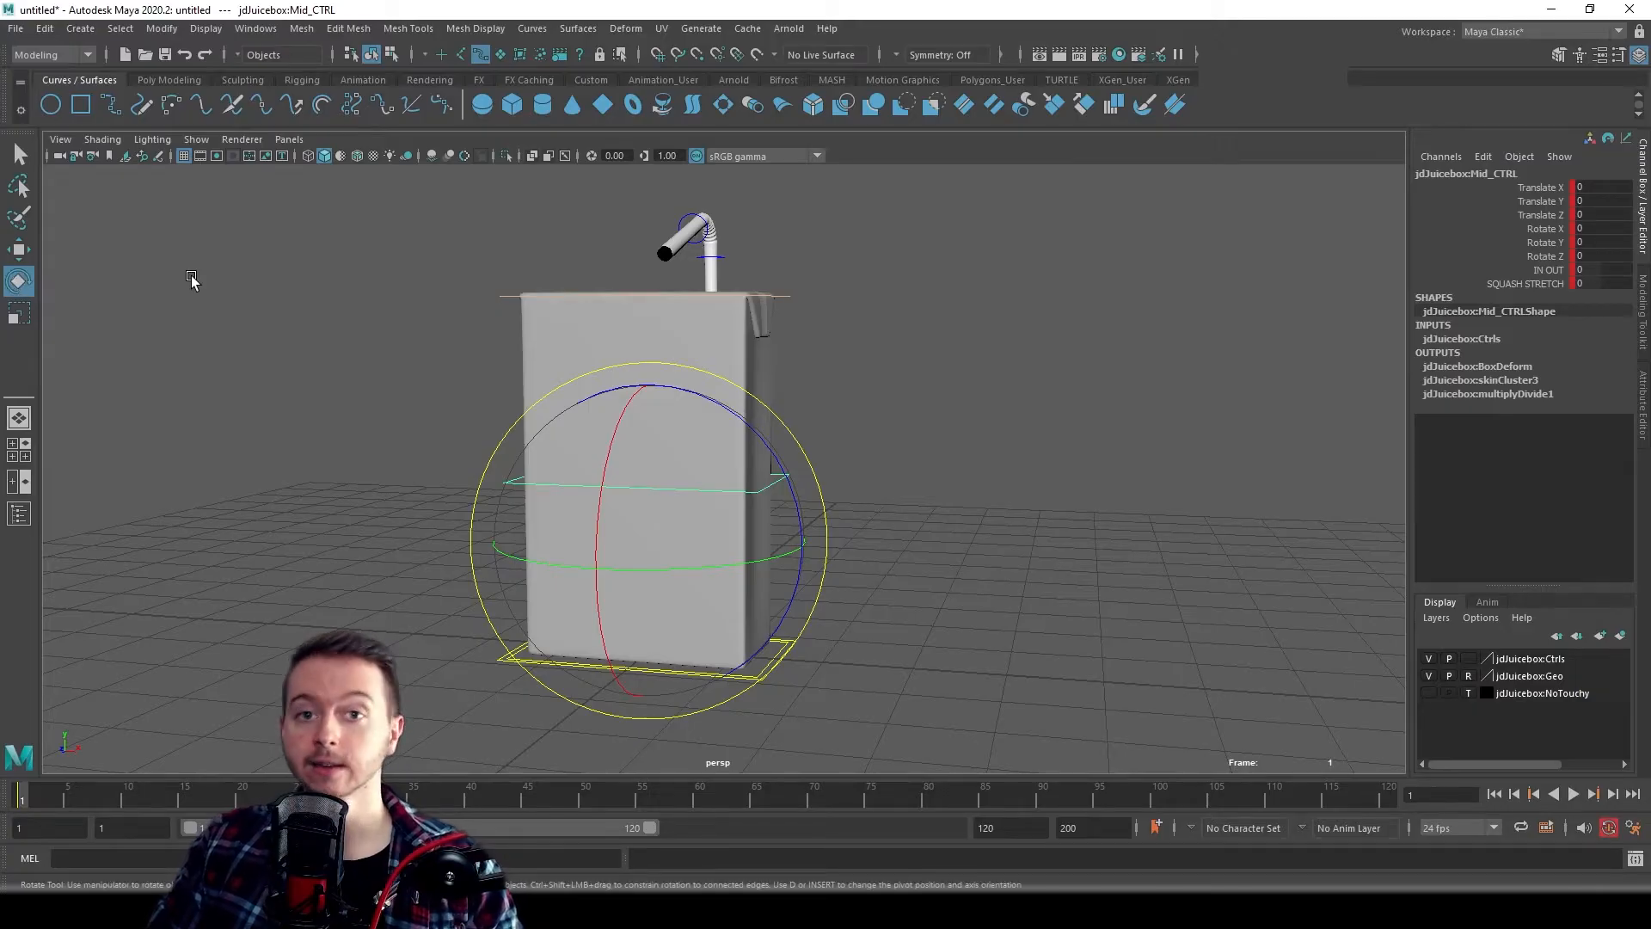
click(19, 252)
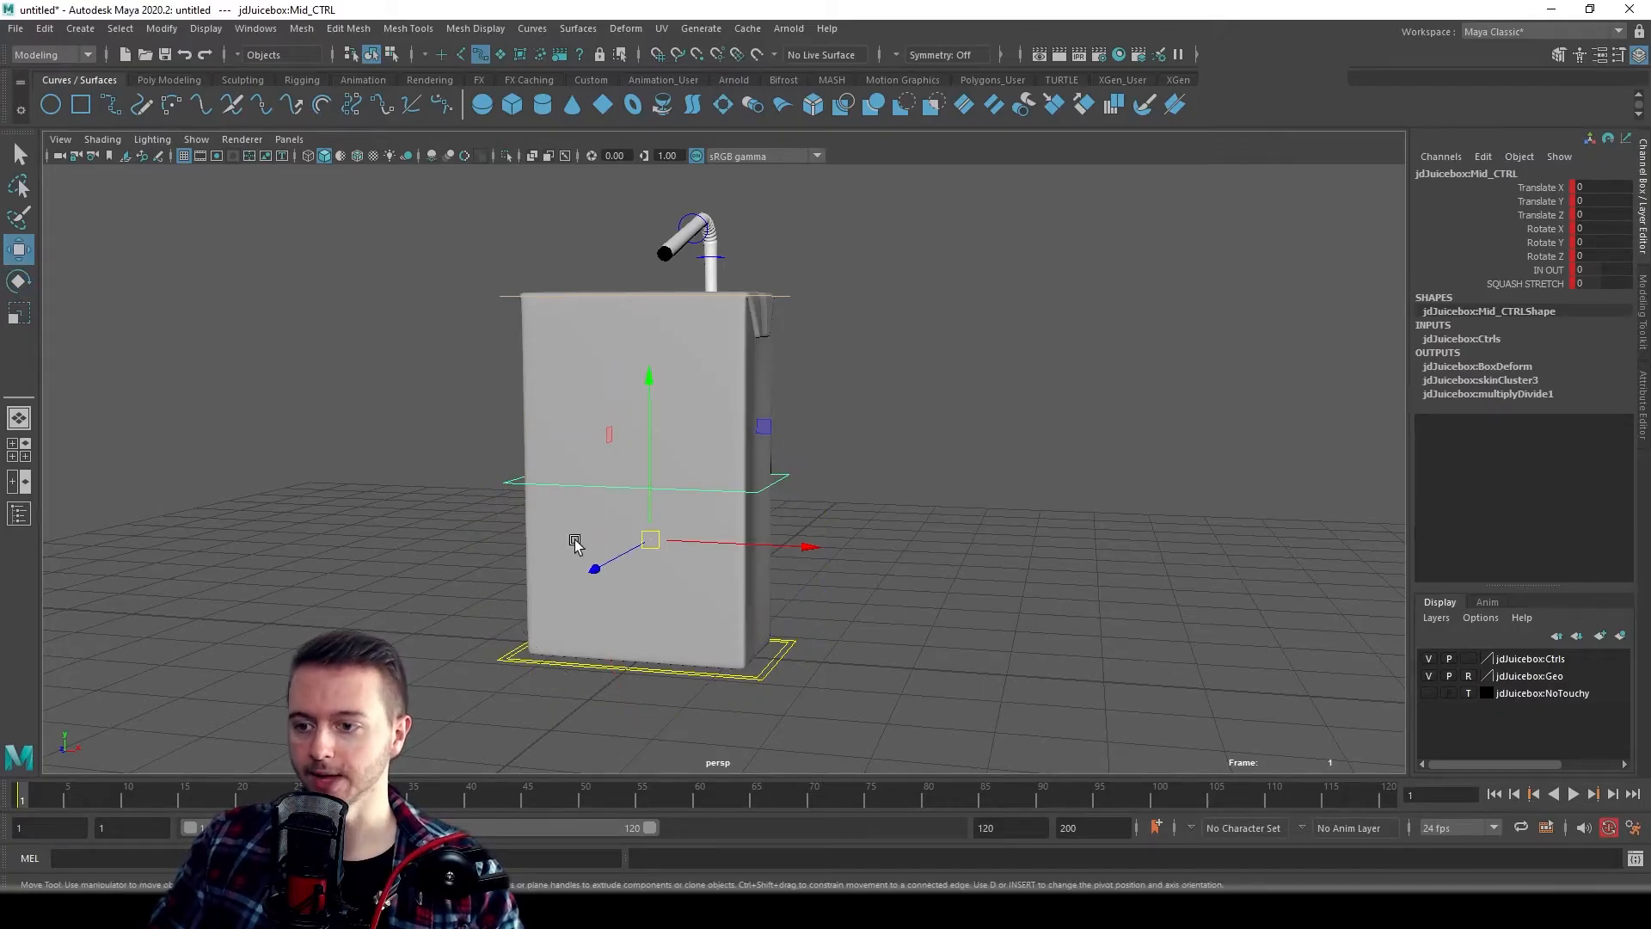
- Try moving the middle control about -1.61 along X, undo it, and reactivate the Move tool
drag(798, 551, 660, 547)
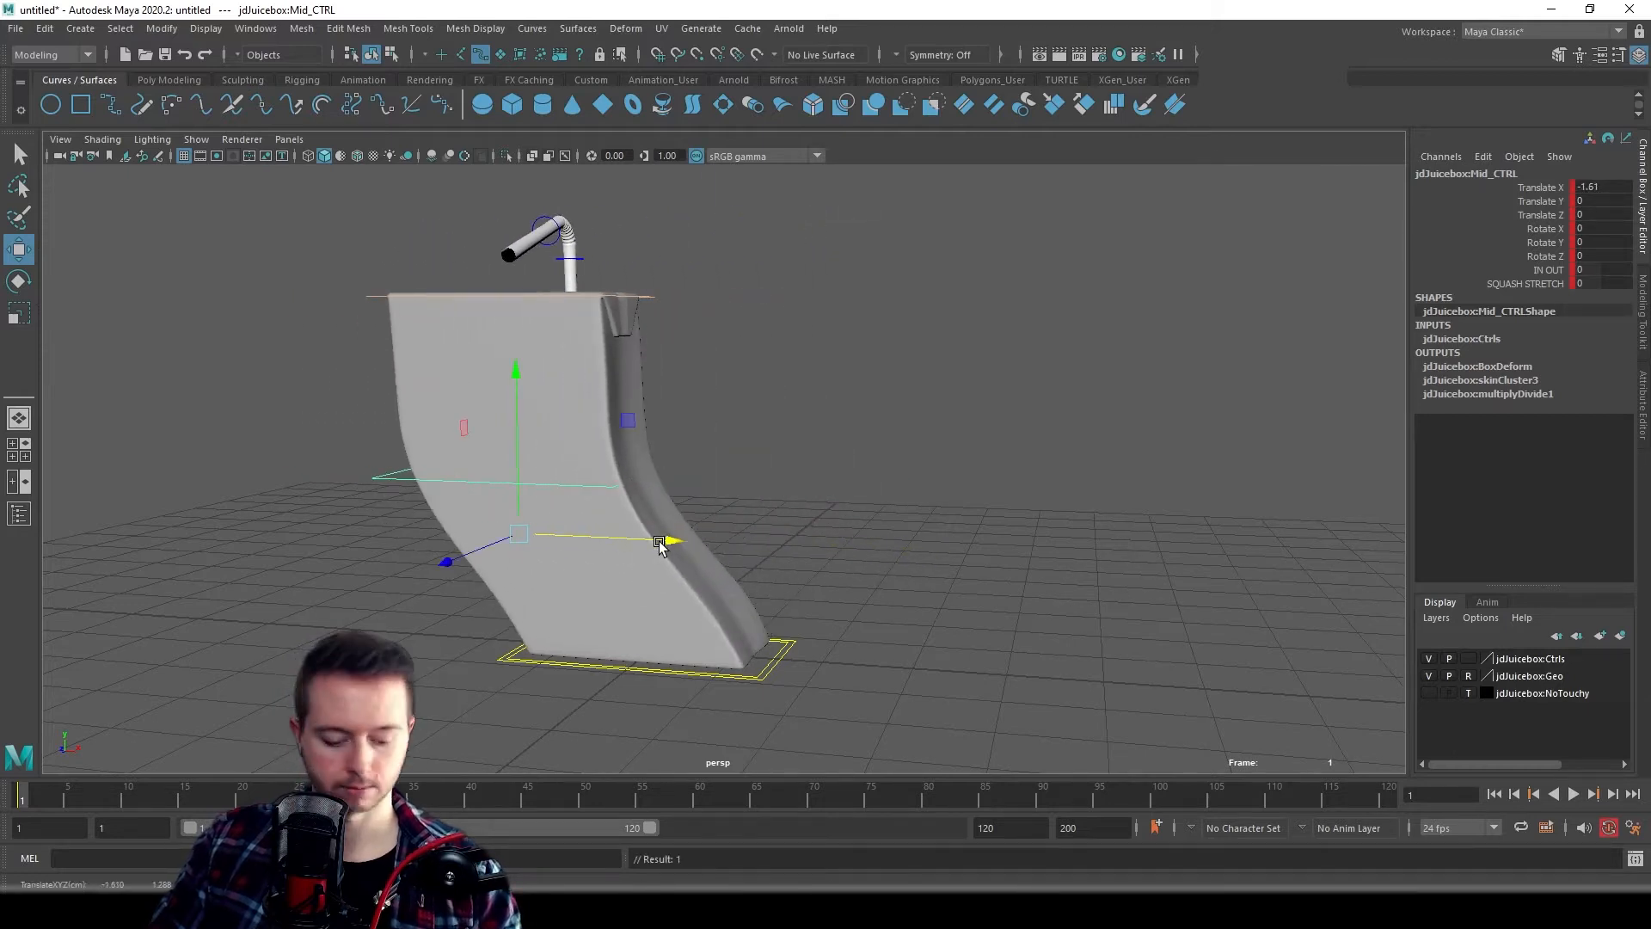
key(ctrl+z)
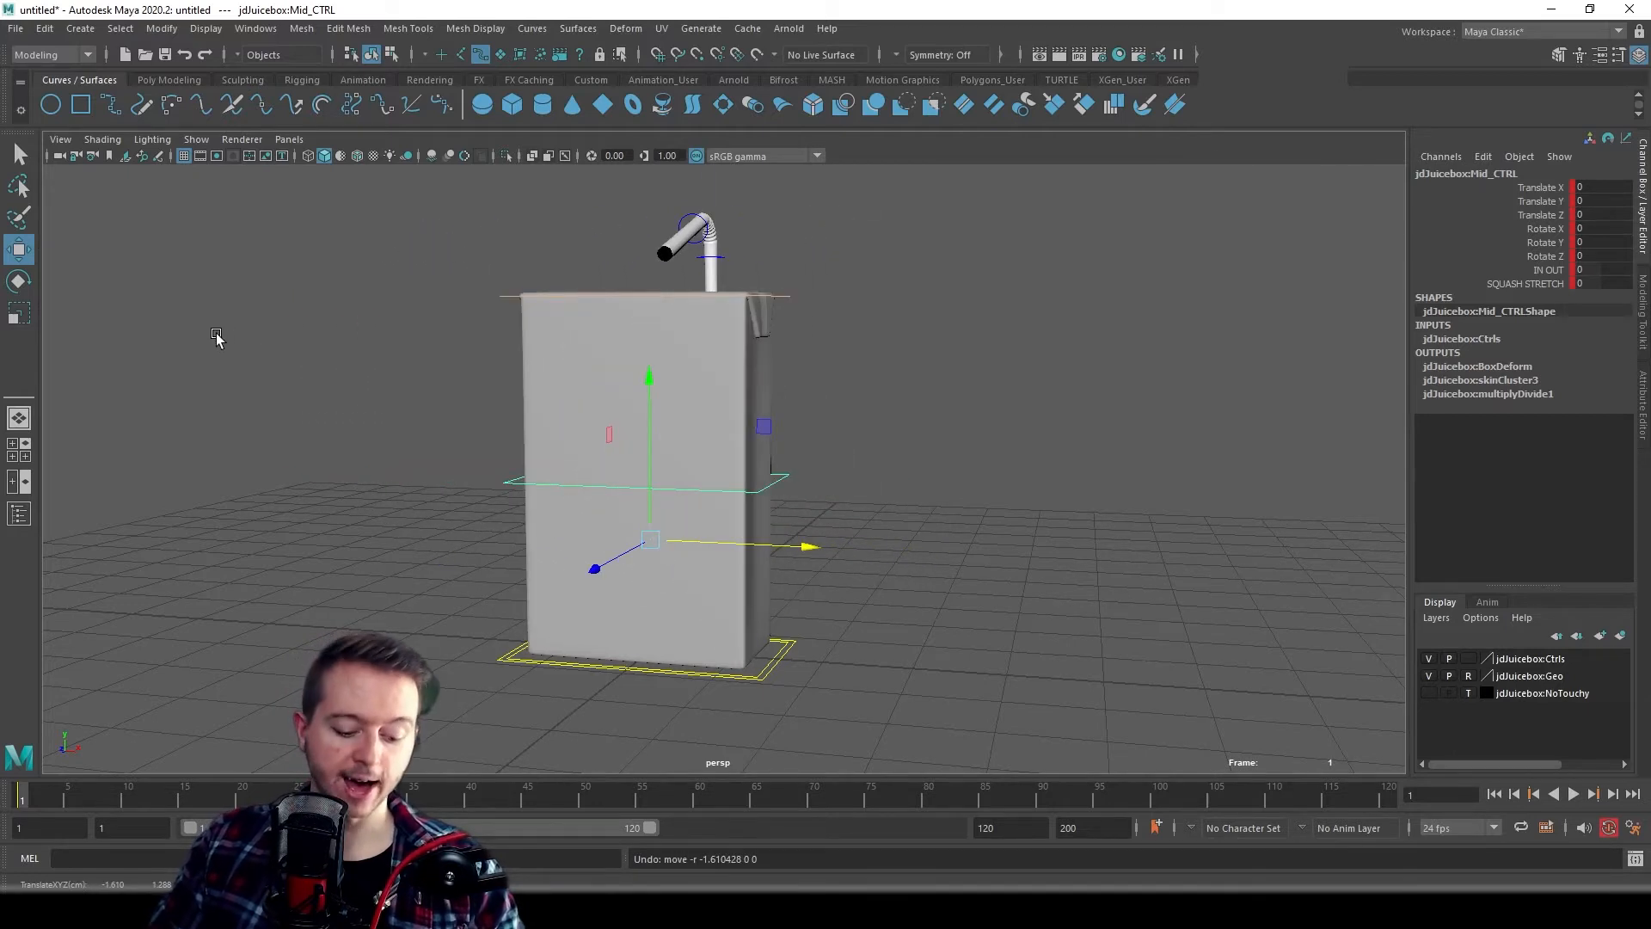
key(w)
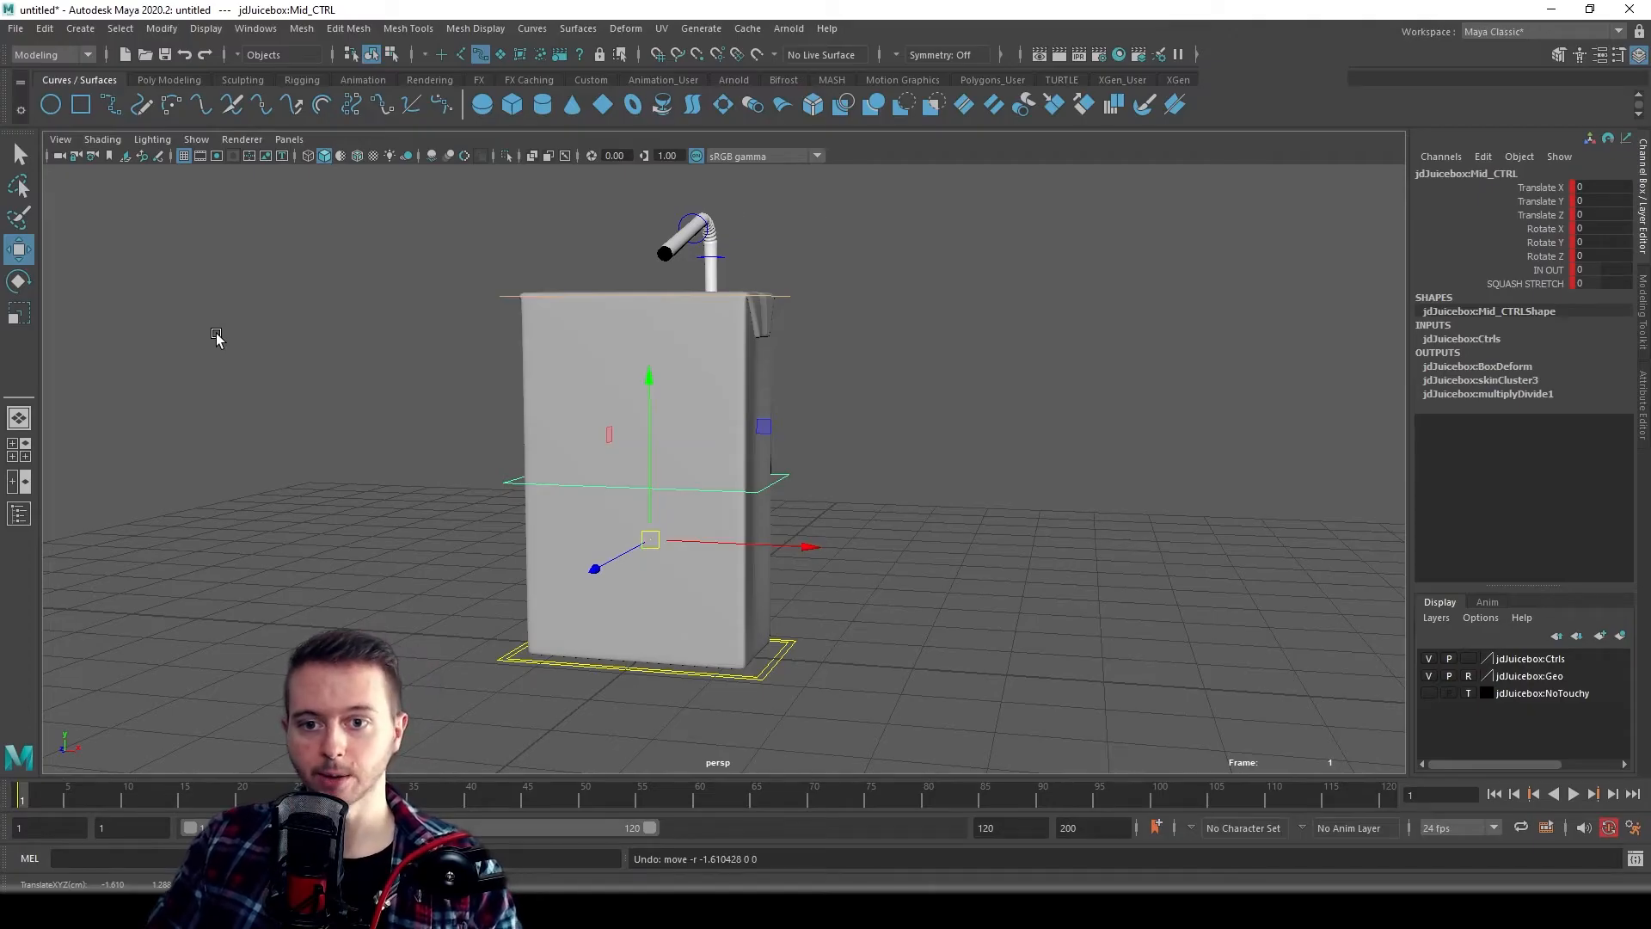
- Switch repeatedly between the Rotate and Move tools on the middle control, finishing on Rotate
key(e)
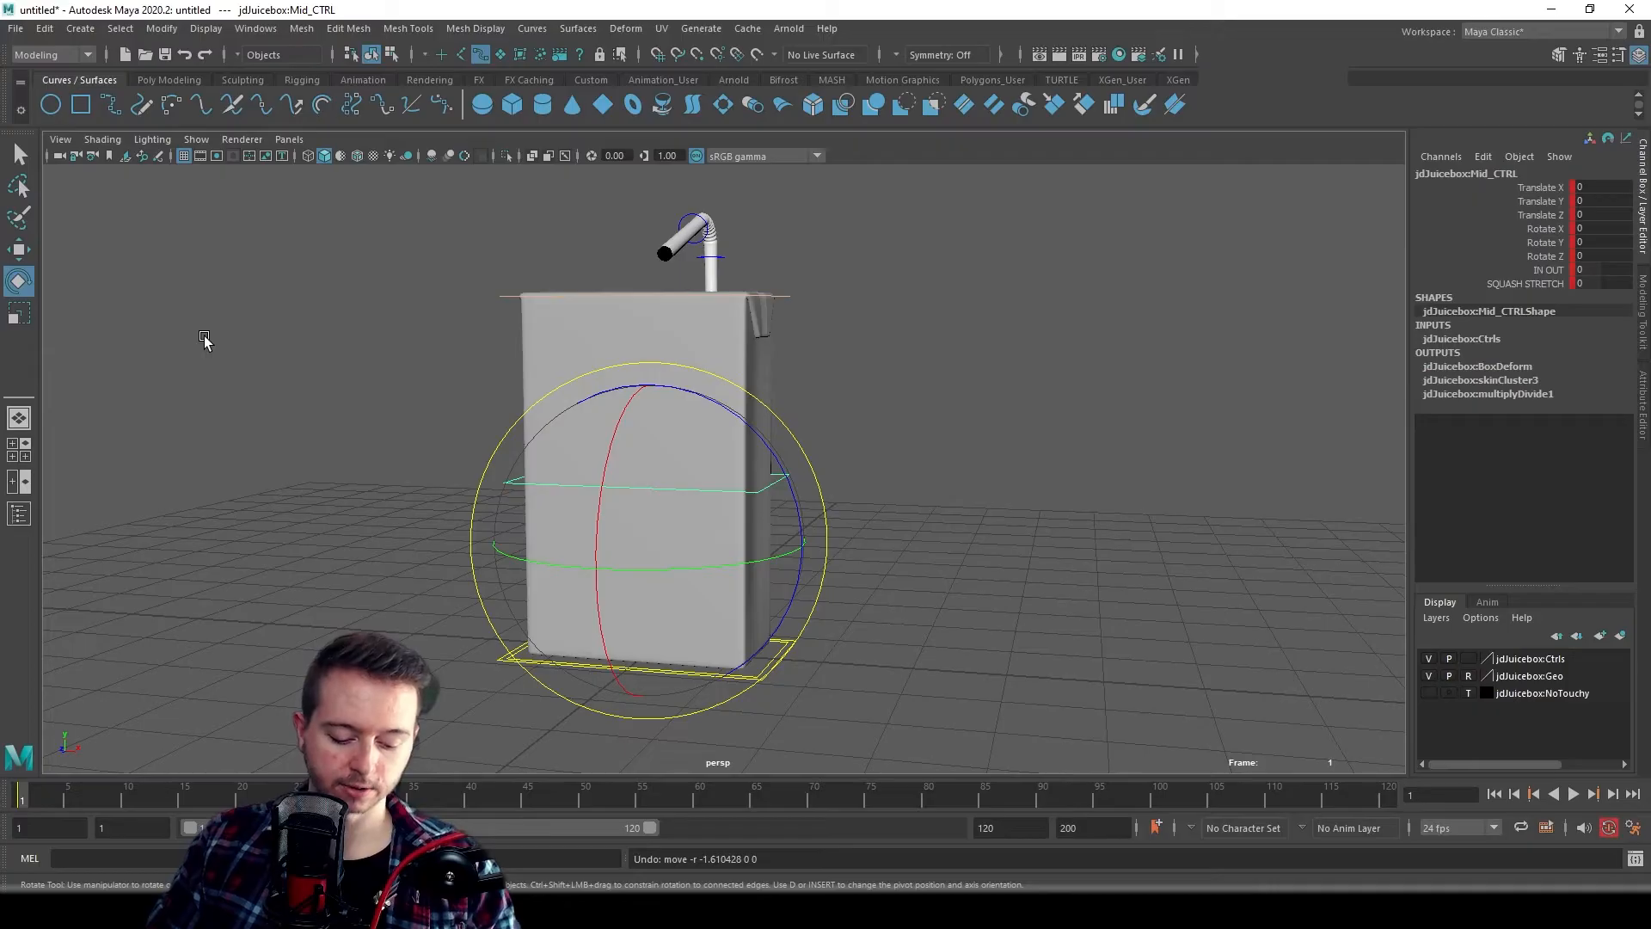
key(w)
key(e)
key(w)
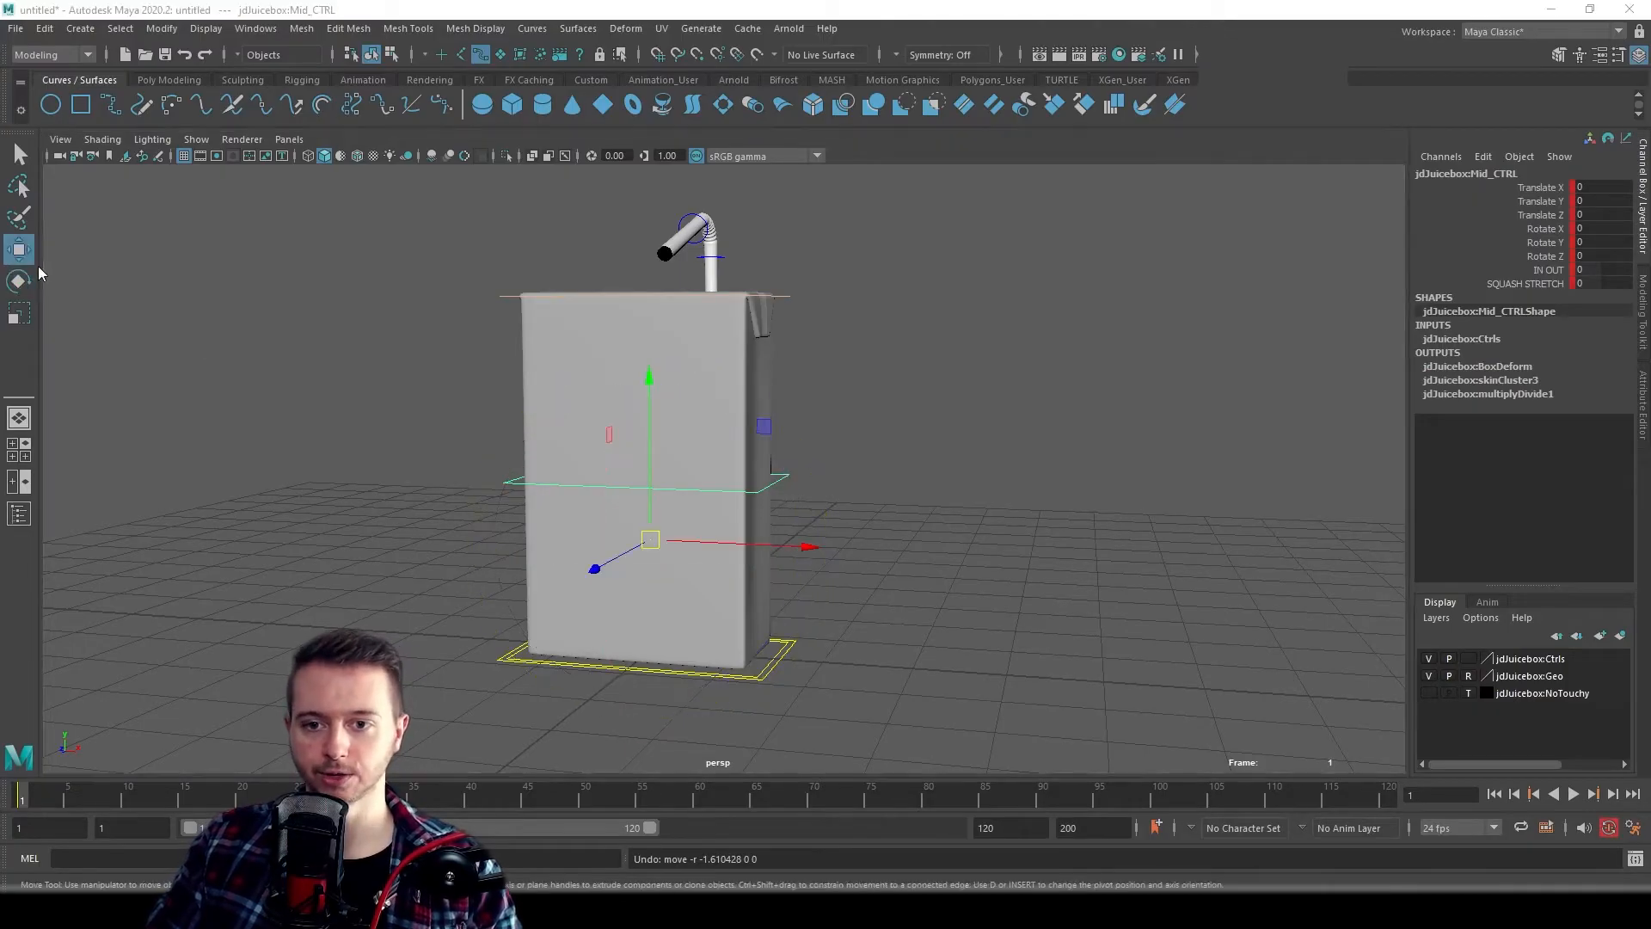
key(e)
key(w)
key(e)
key(w)
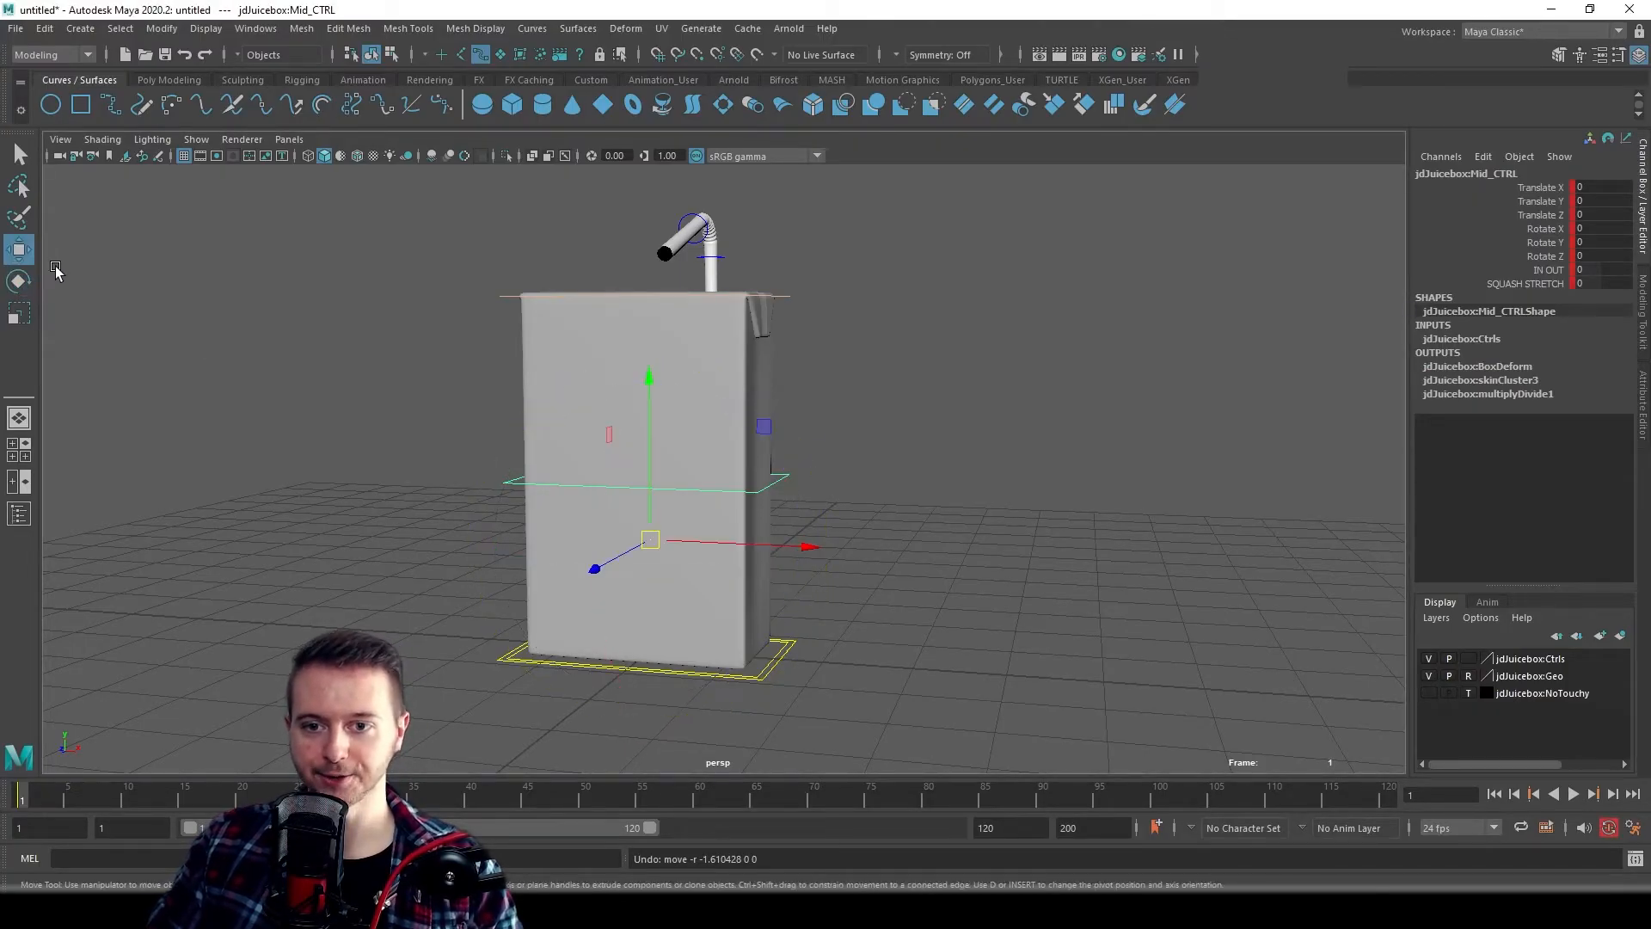
key(e)
key(w)
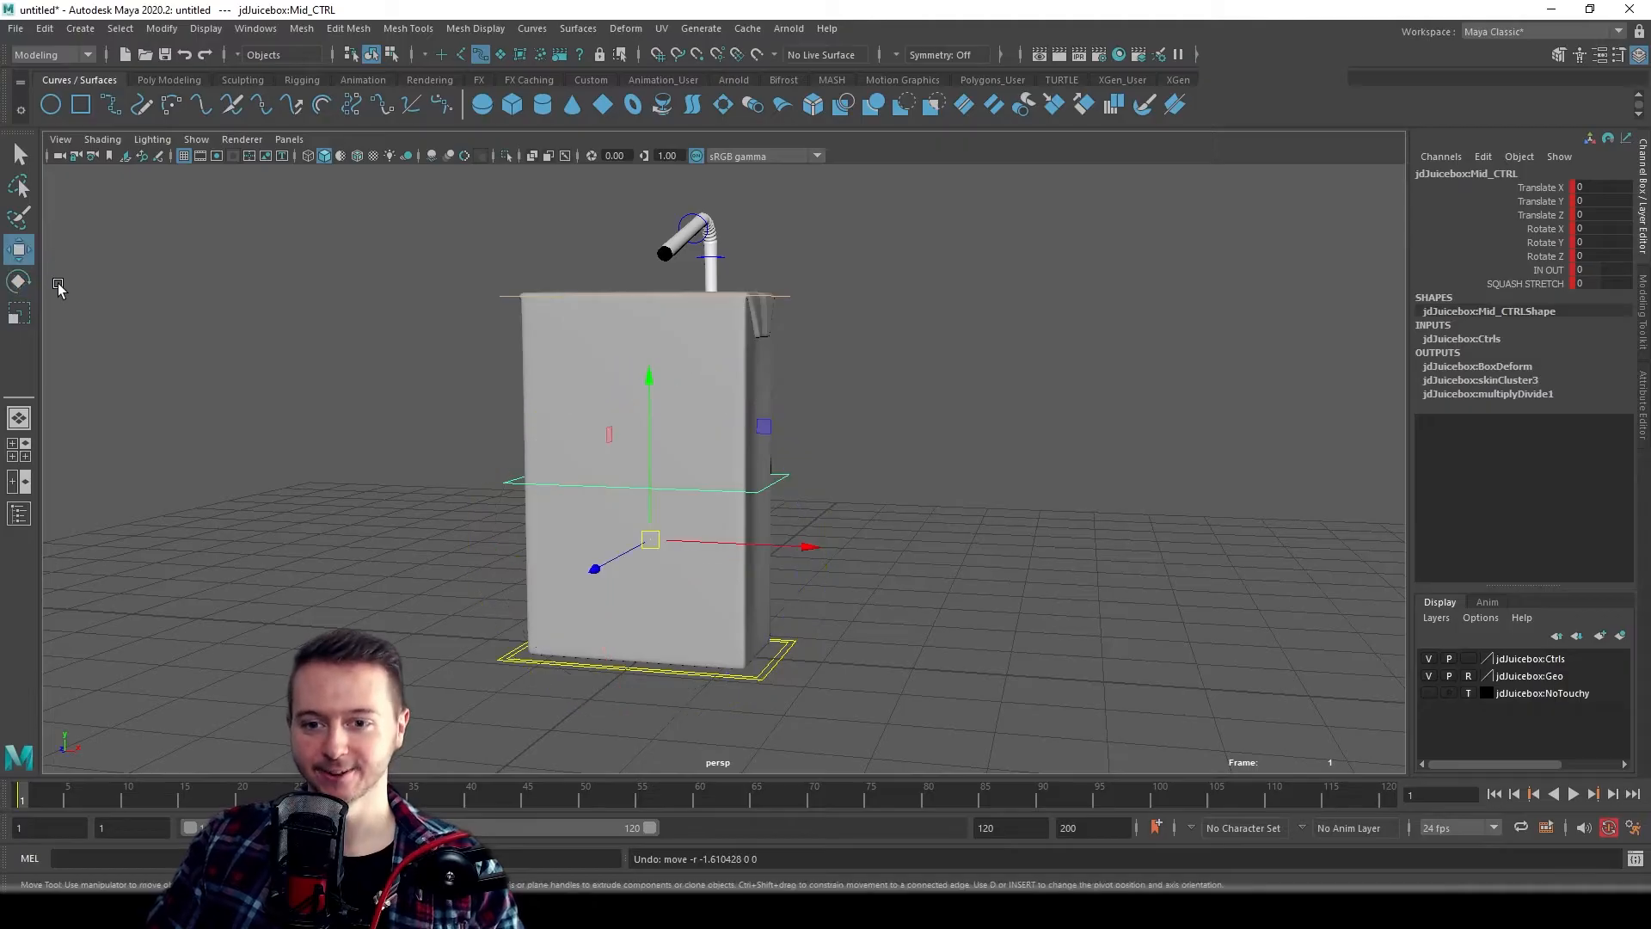
key(e)
key(w)
key(e)
key(w)
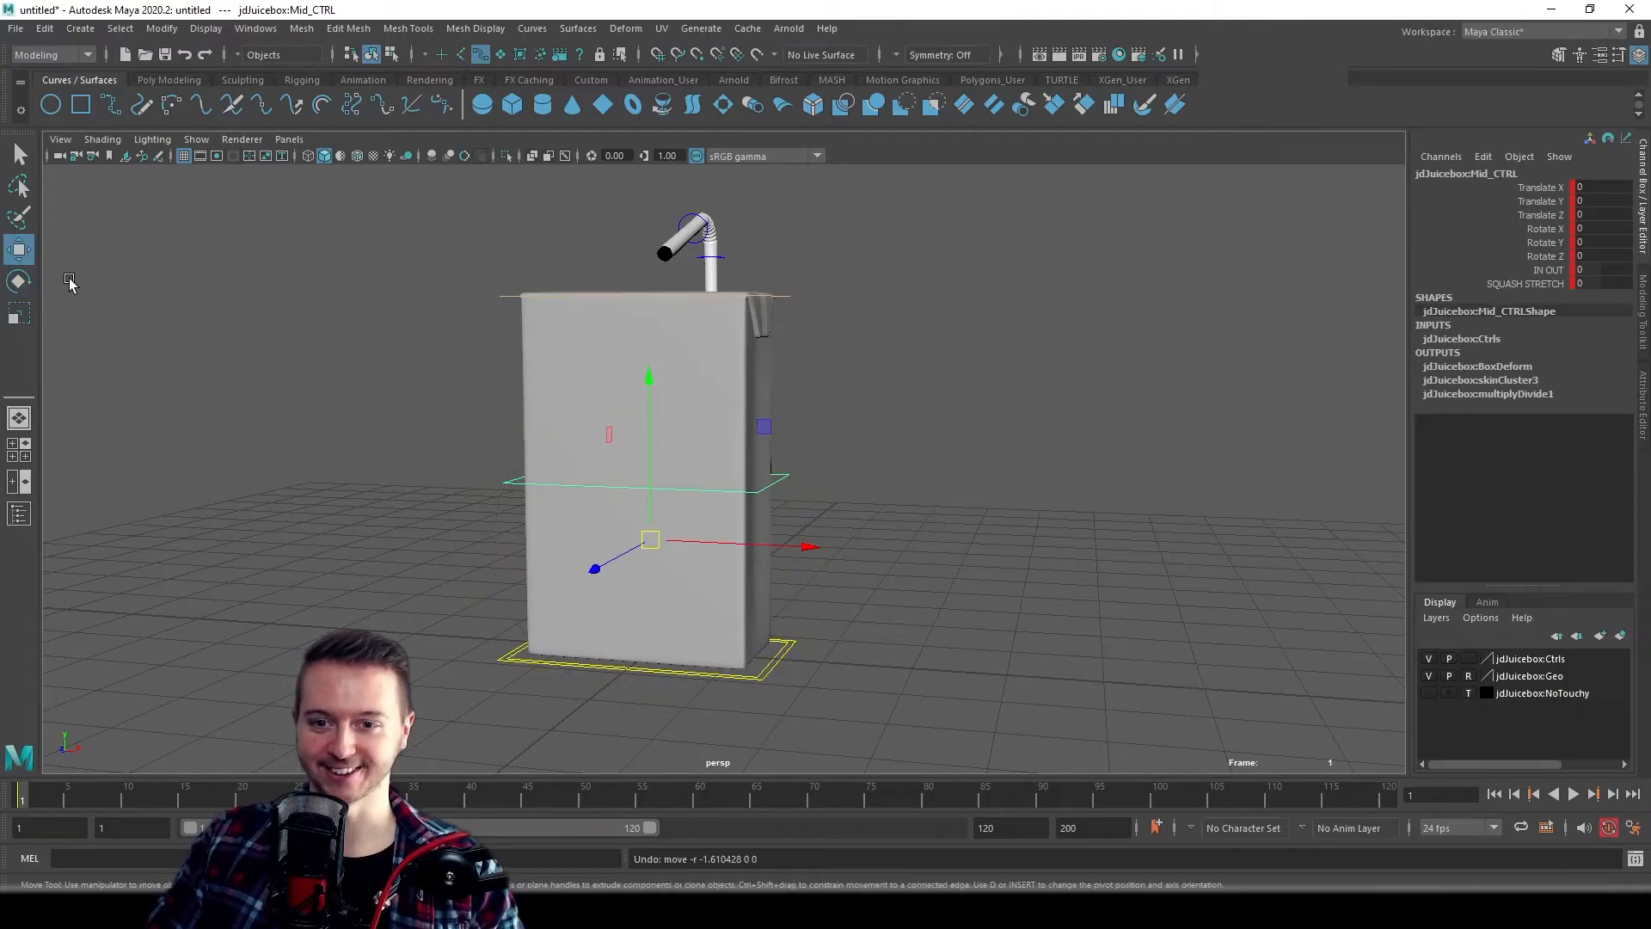
key(e)
- Reselect the middle control, try rotating it freely, and undo the rotation
click(885, 464)
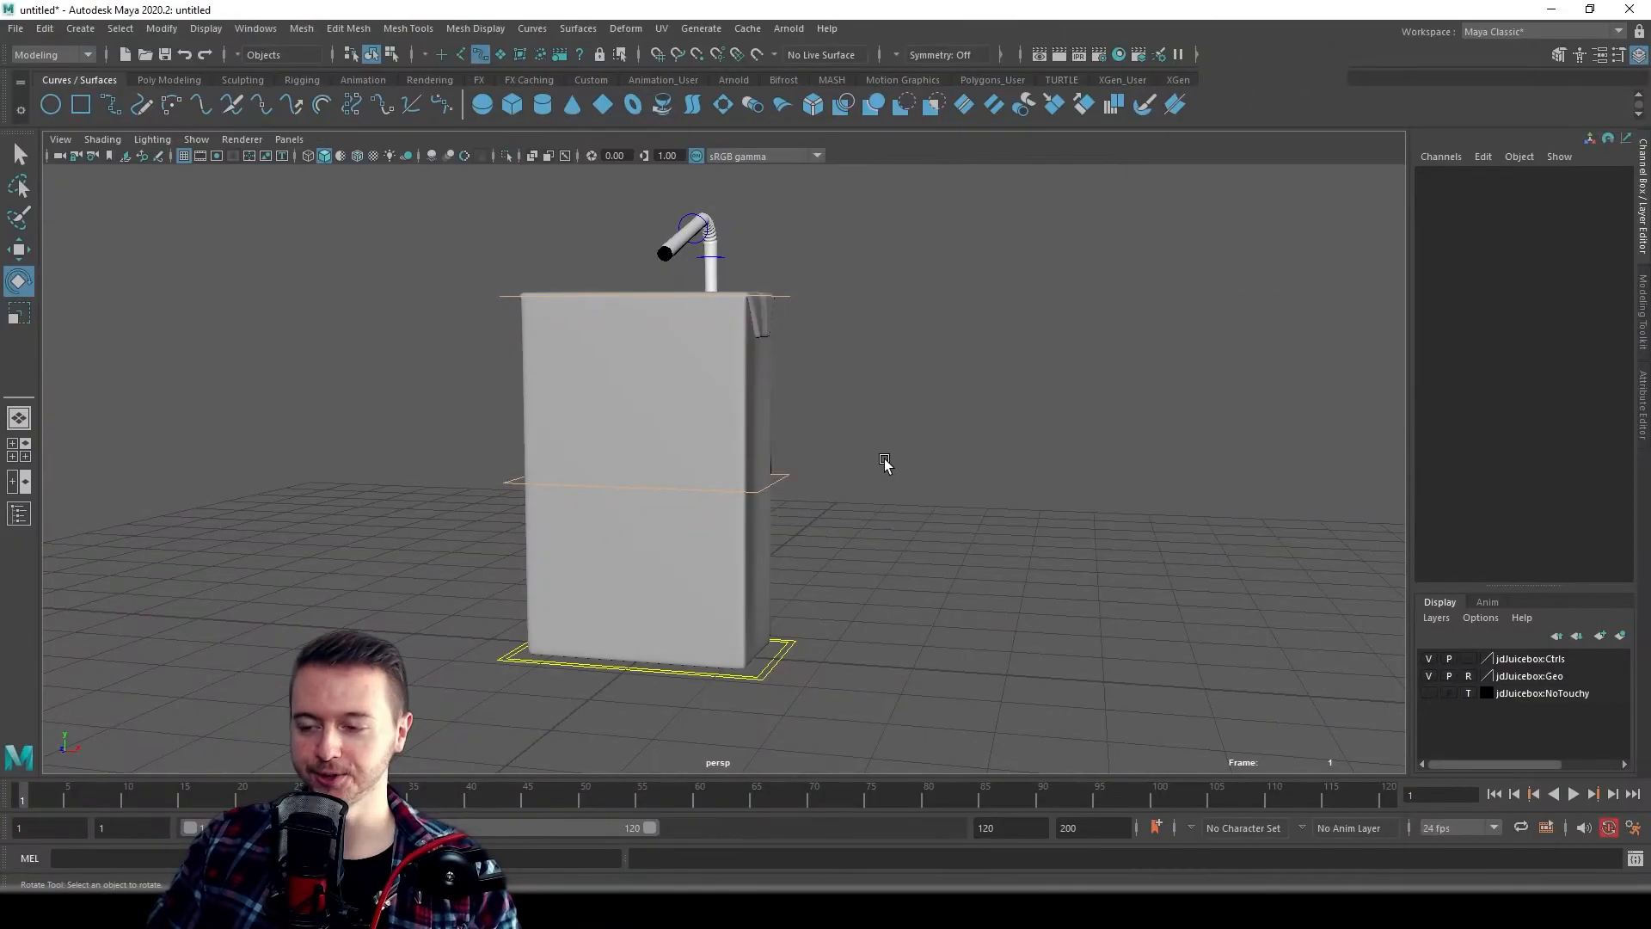
click(785, 478)
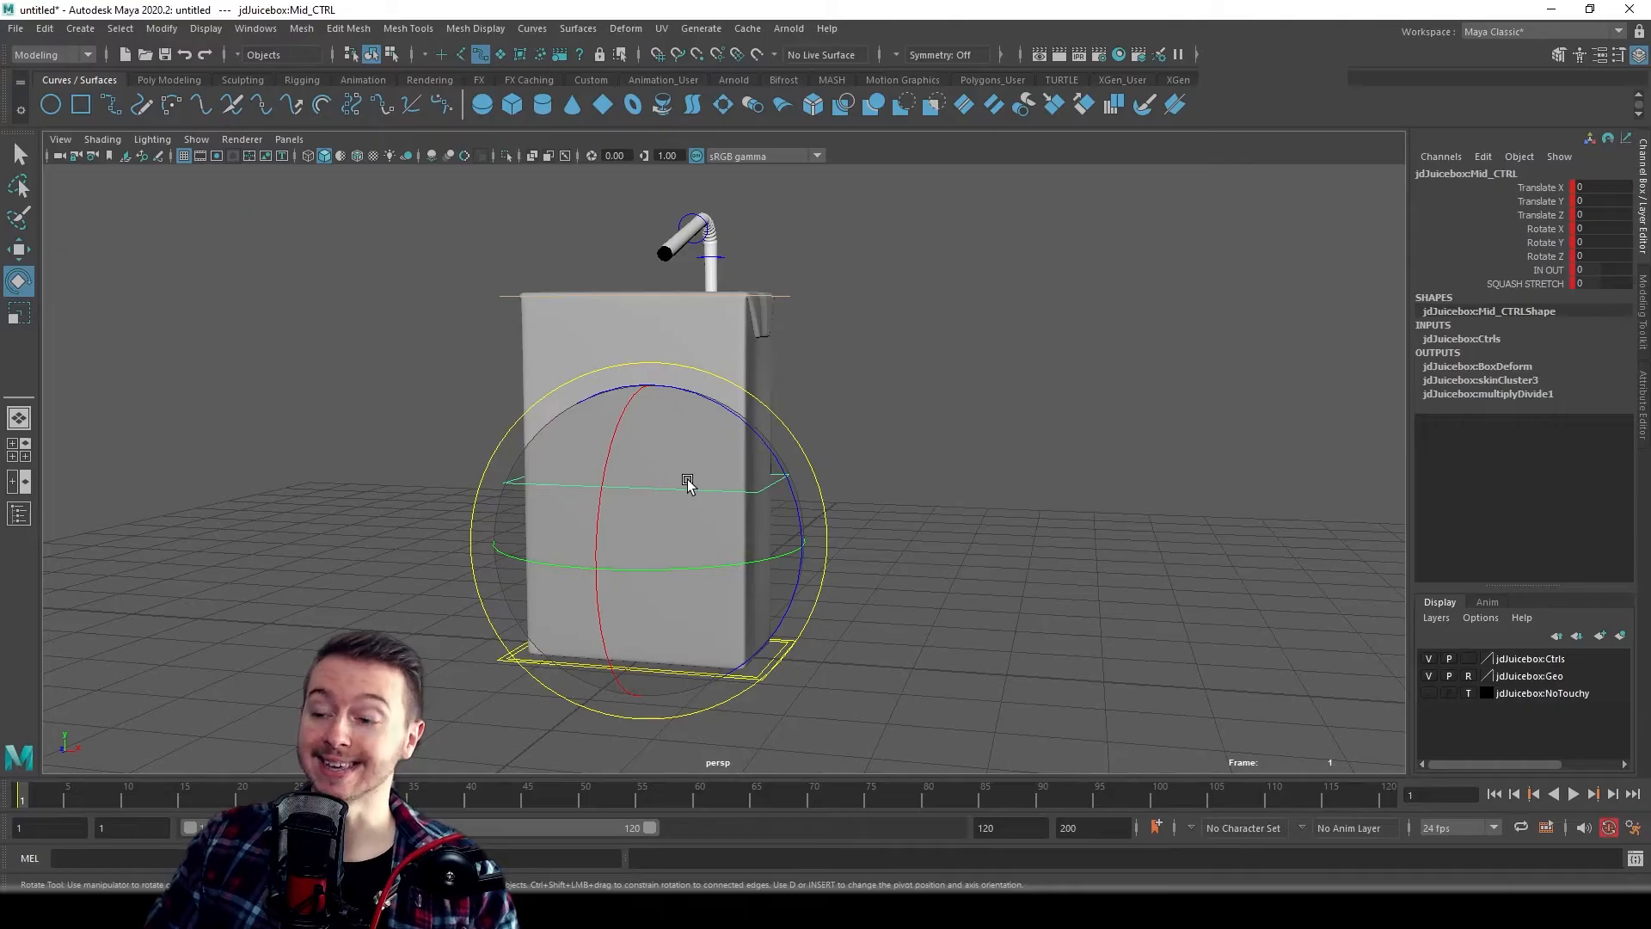
drag(688, 483, 575, 516)
key(ctrl+z)
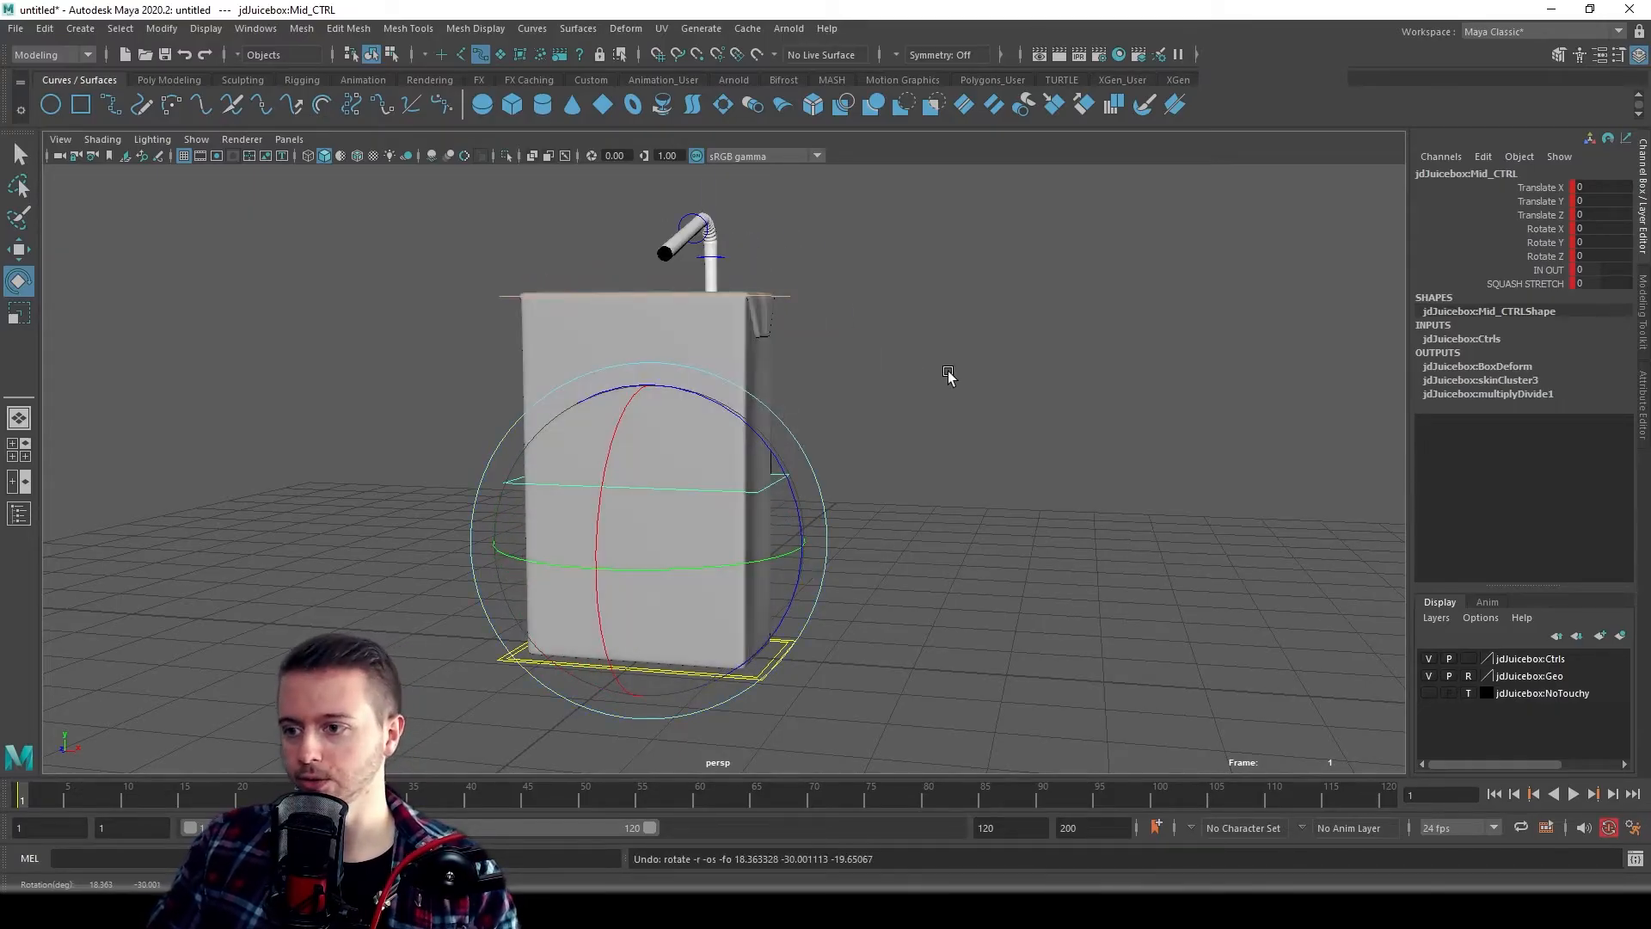
- Select the juice box's top control, try rotating it and undo the change, and switch to the Move tool
click(948, 375)
click(789, 299)
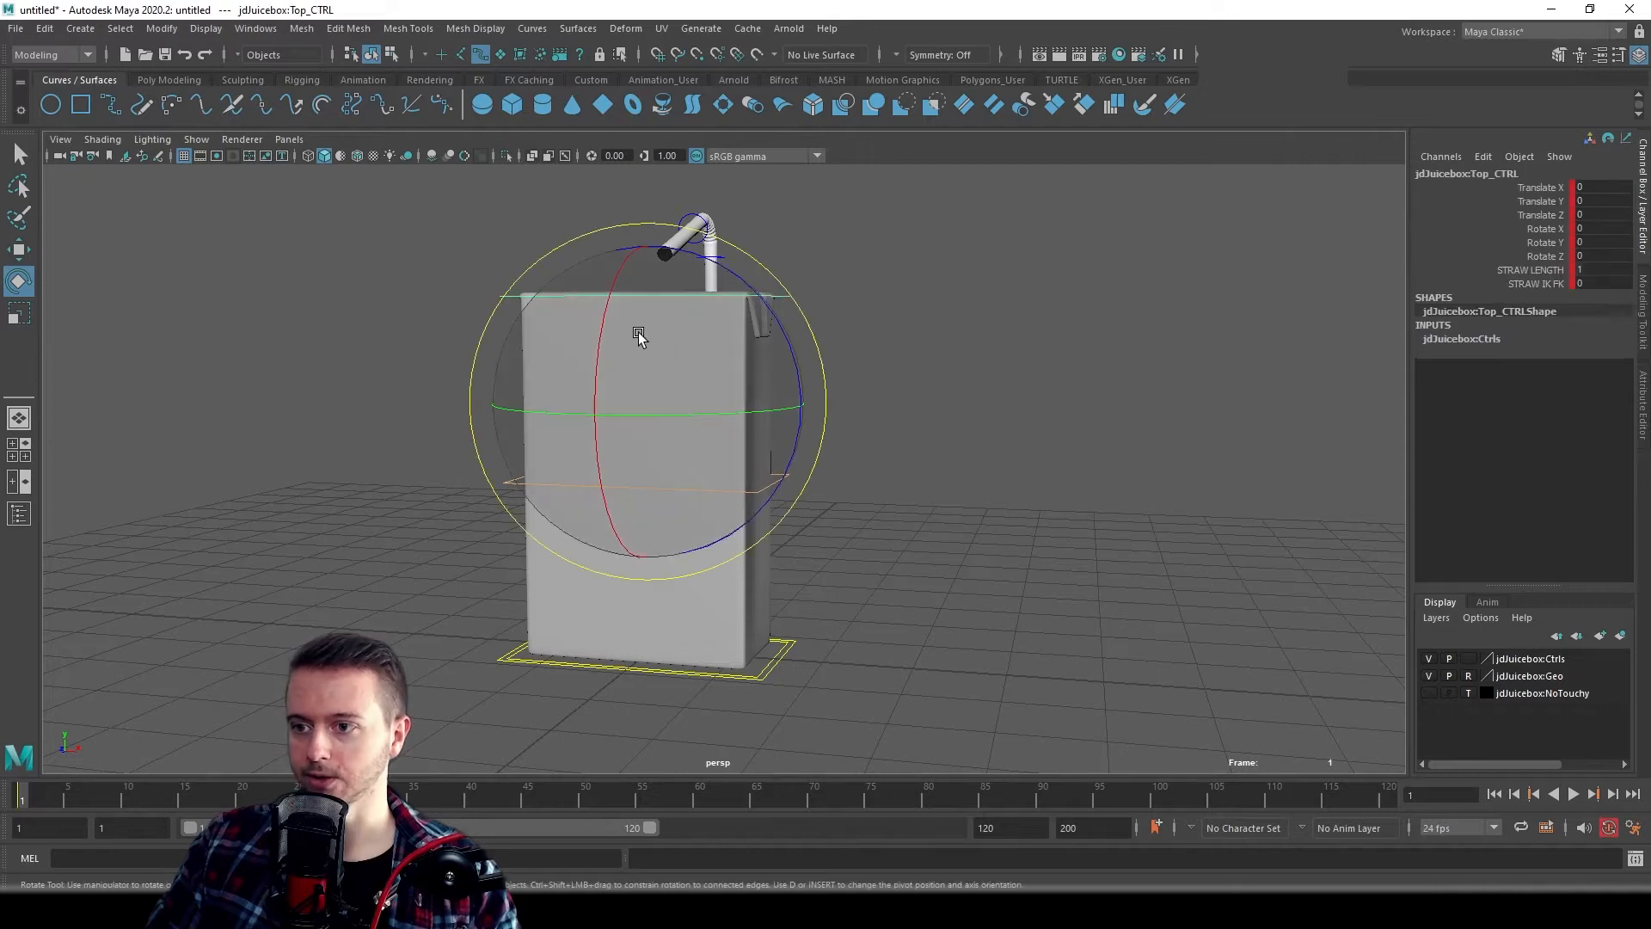
drag(633, 336, 722, 335)
key(ctrl+z)
key(w)
key(ctrl+z)
alt+right_drag(786, 303, 693, 251)
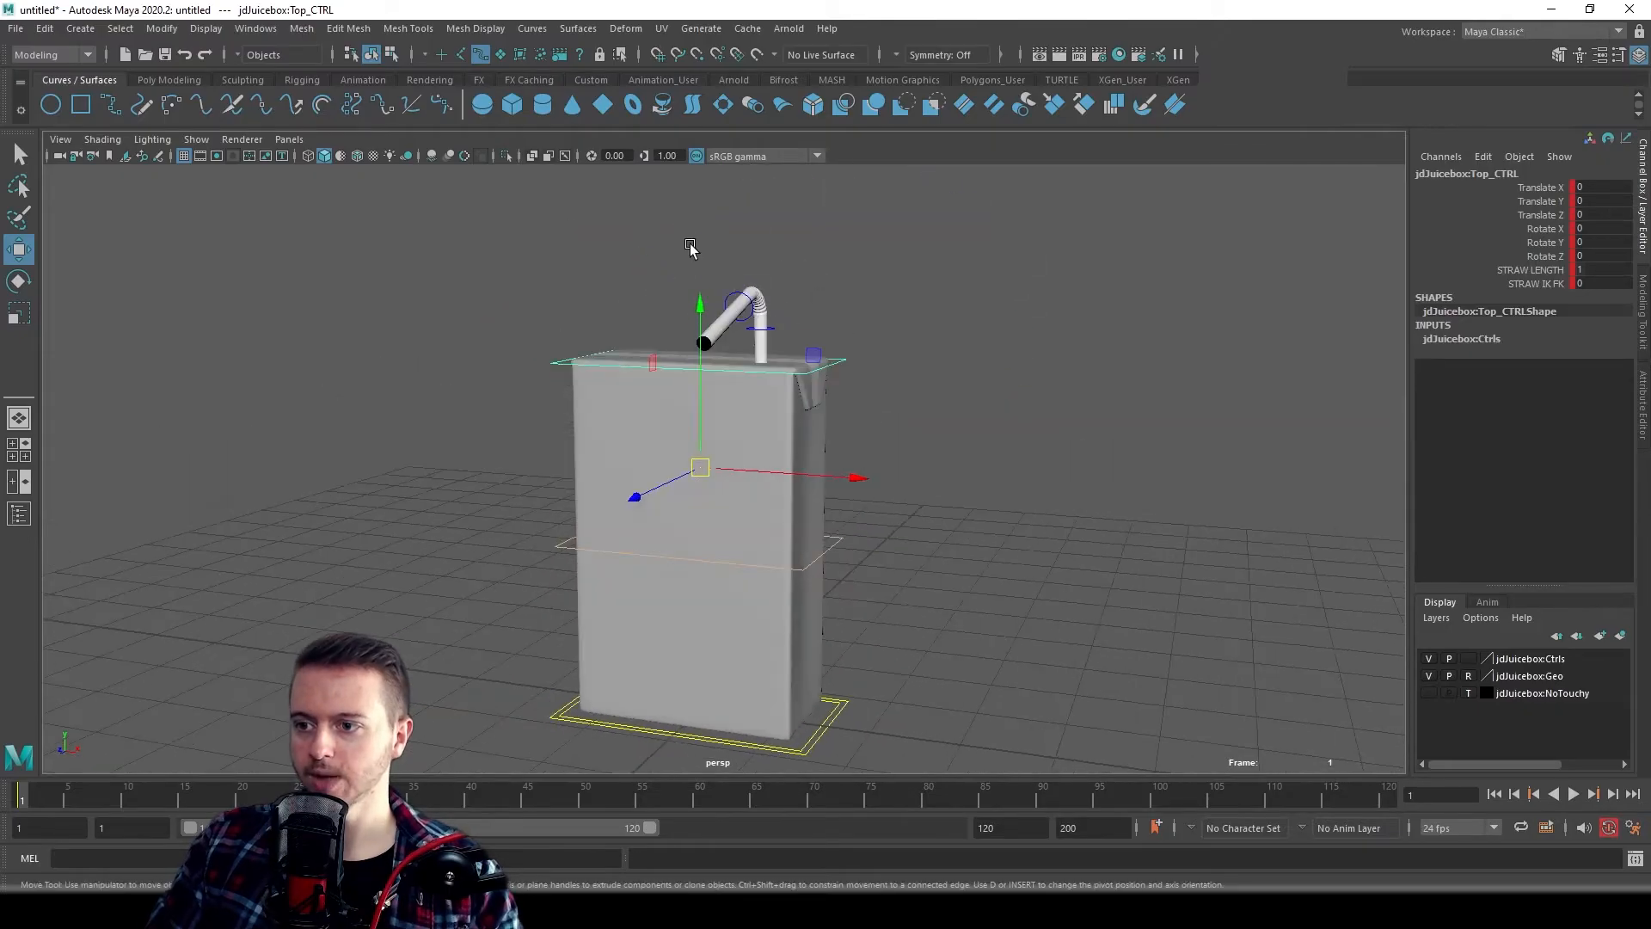
- Try rotating both straw controls together and then the straw base control alone, undoing each rotation
drag(697, 243, 708, 353)
key(e)
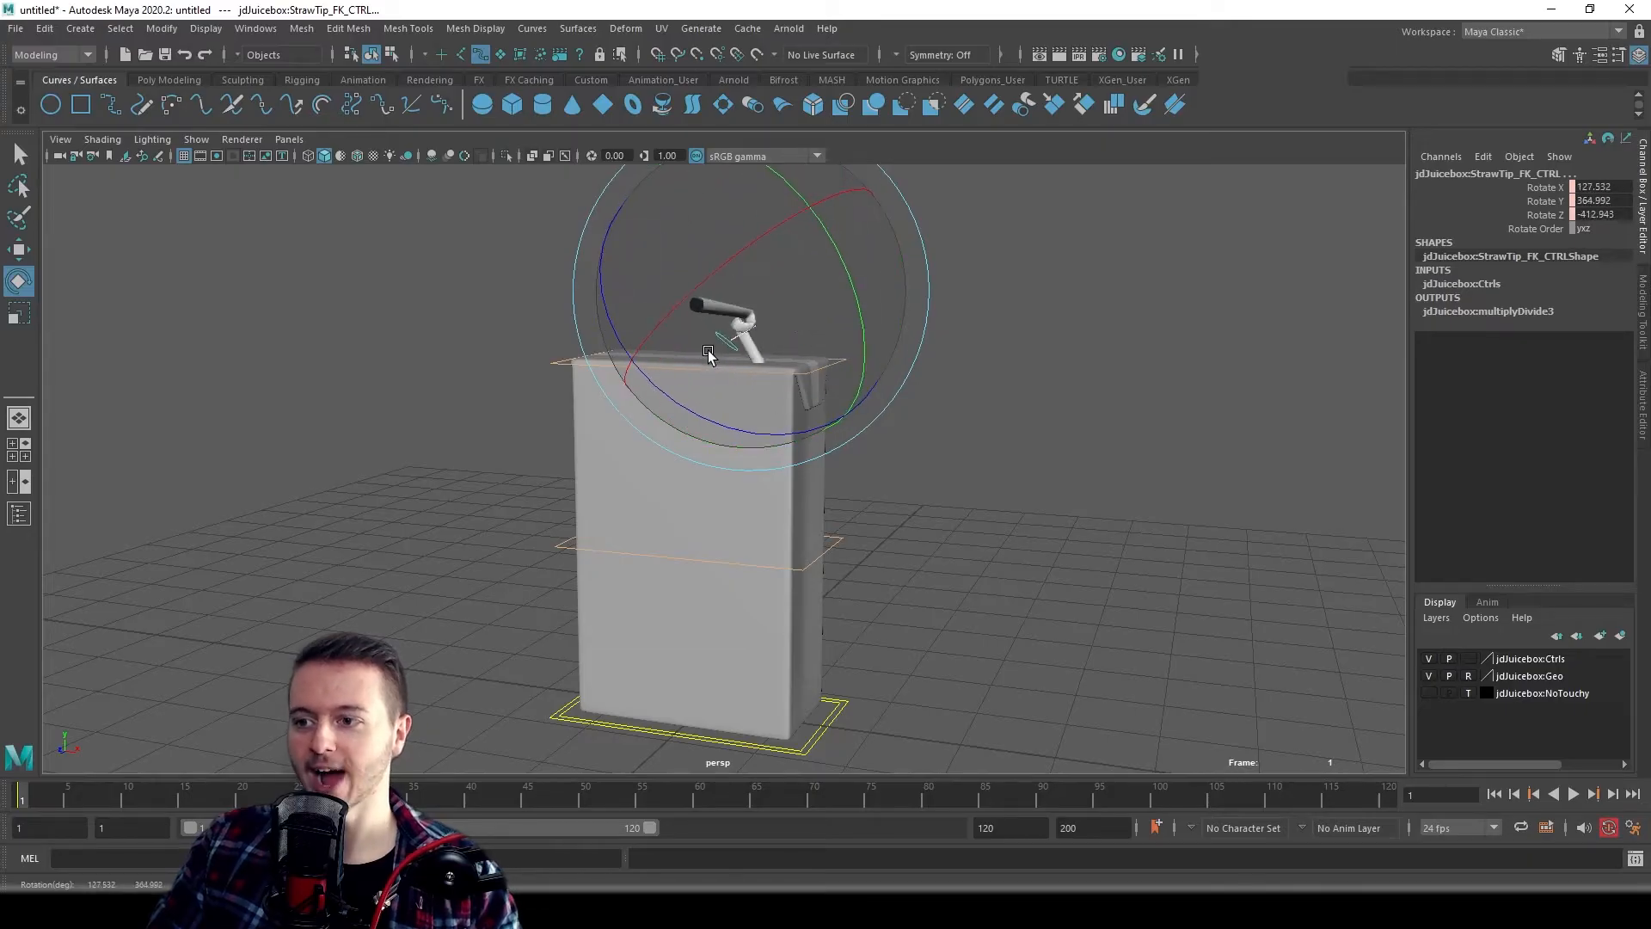
key(ctrl+z)
click(998, 398)
click(766, 329)
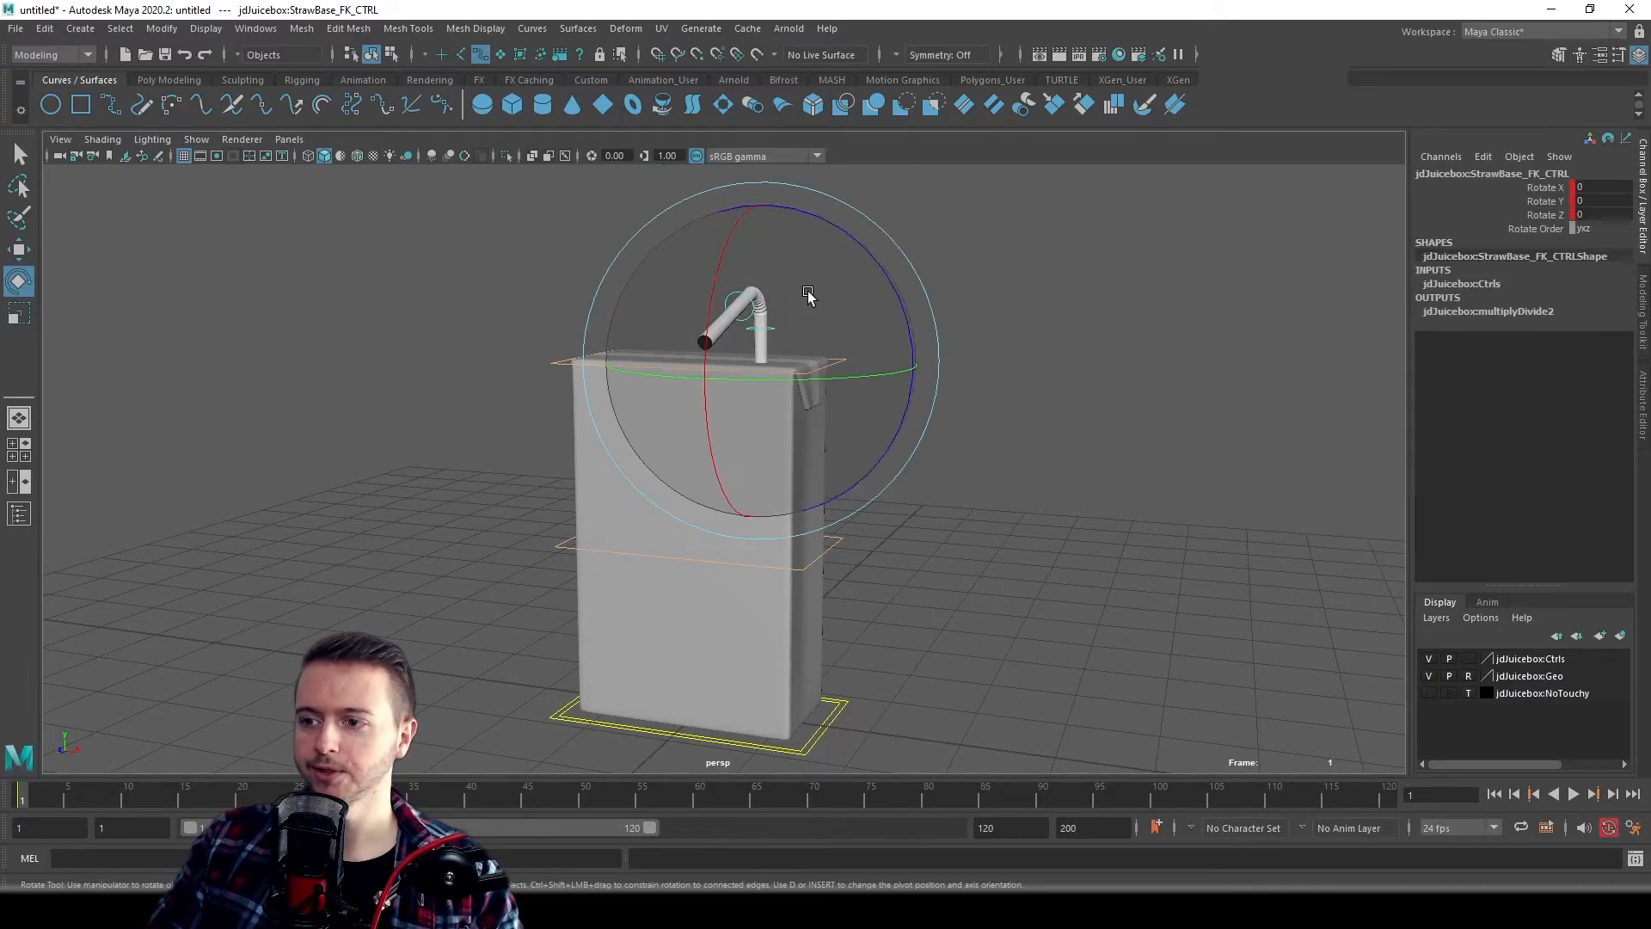
drag(808, 299, 782, 258)
key(ctrl+z)
- Select the straw tip control and try rotating it around its individual axes, undoing the rotations
click(995, 335)
click(740, 299)
key(ctrl+z)
key(ctrl+z)
drag(711, 200, 1013, 277)
key(ctrl+z)
key(ctrl+z)
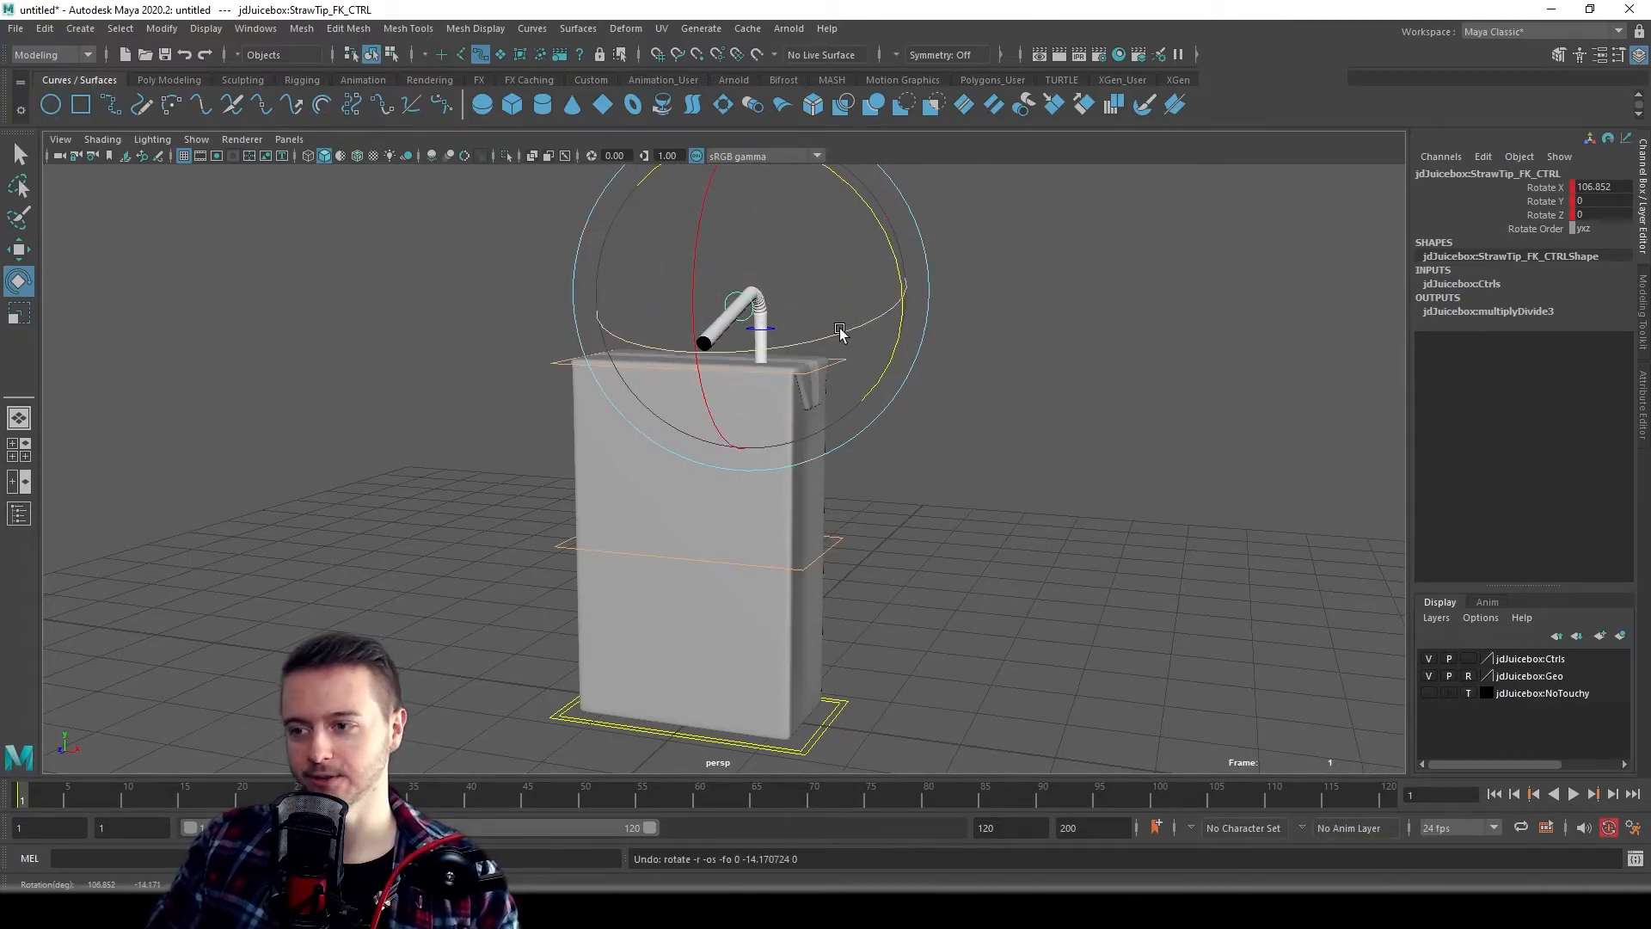
drag(846, 332, 787, 337)
key(ctrl+z)
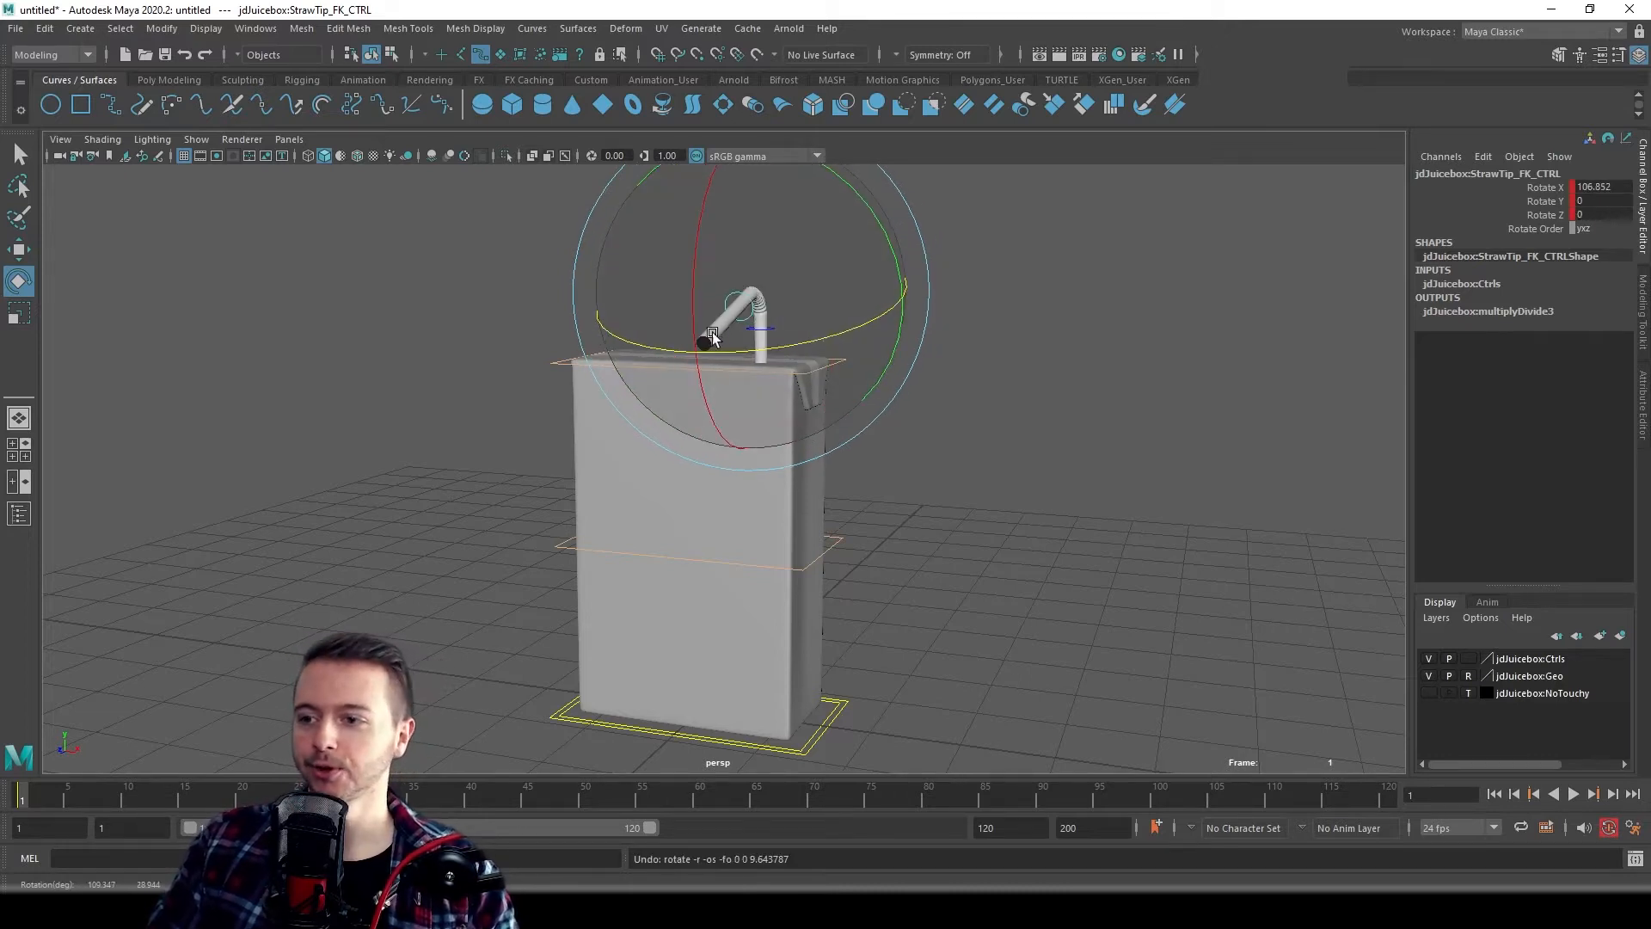
drag(699, 241, 700, 323)
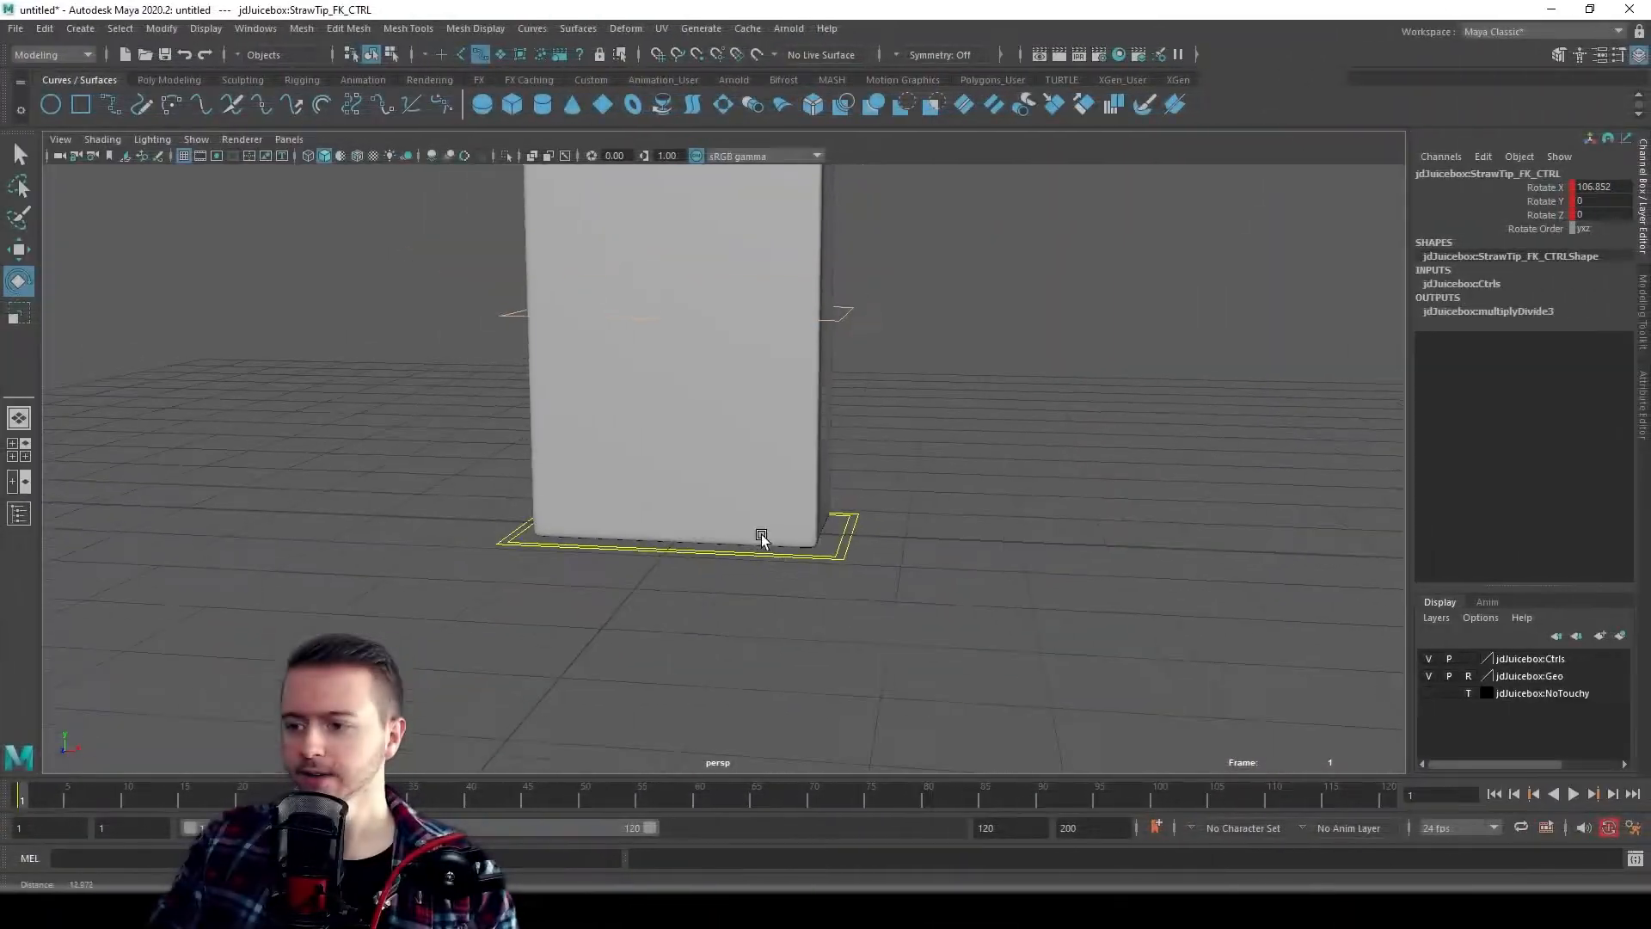
- Select the juice box's base control, try rotating and moving it, and undo the changes
alt+middle_drag(762, 538, 858, 631)
click(844, 633)
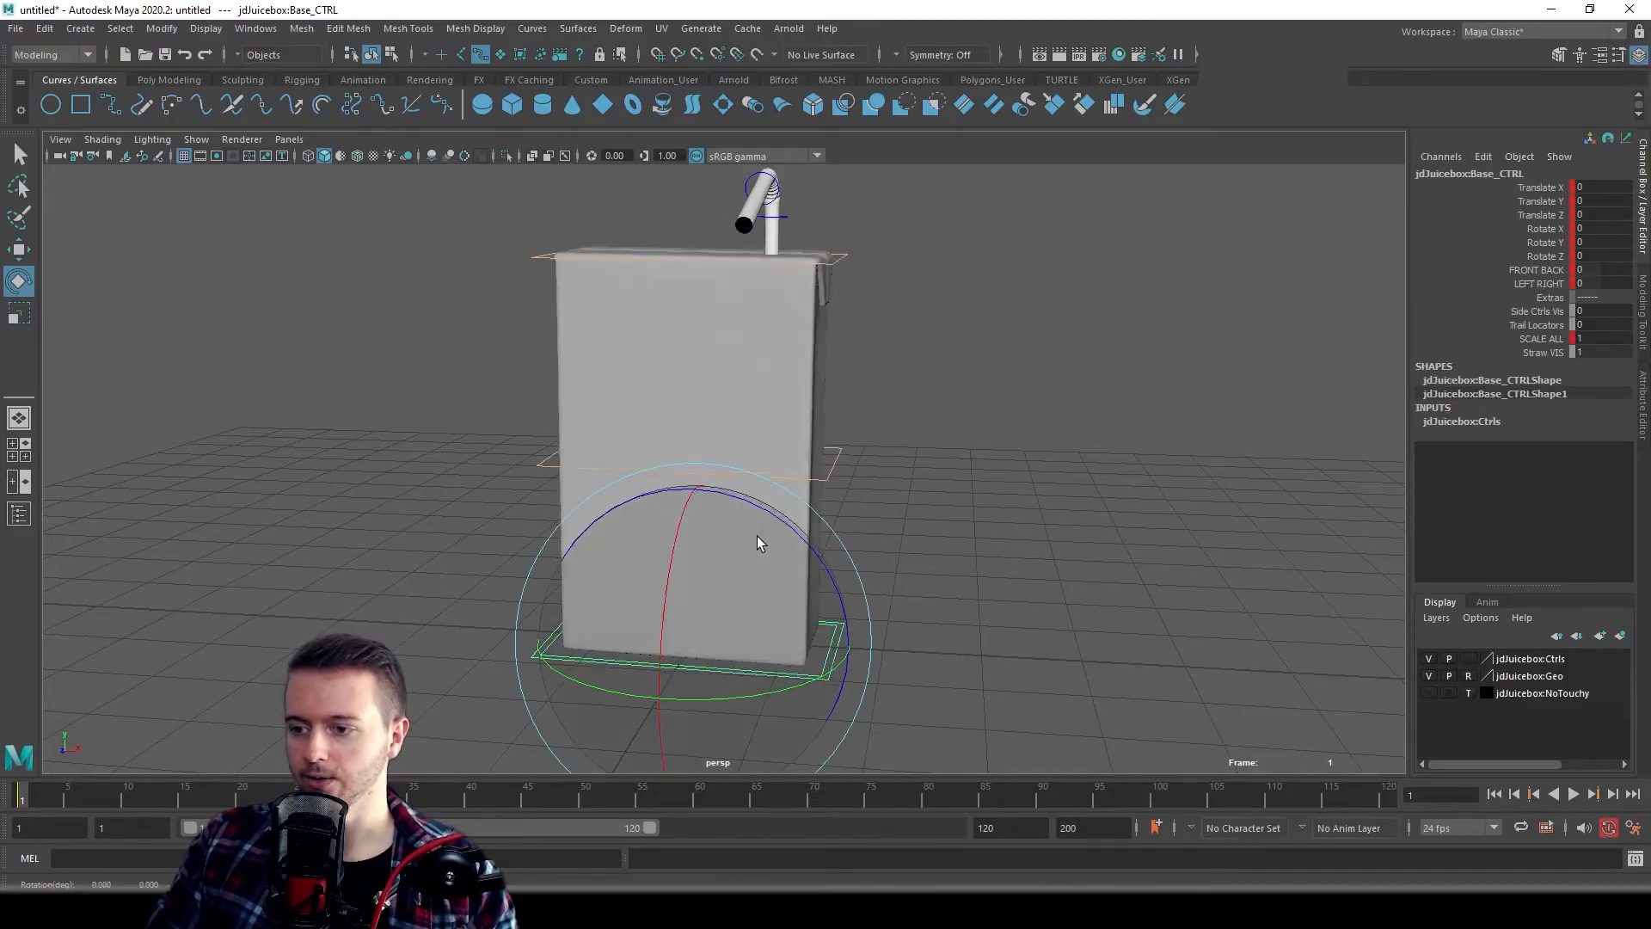
drag(756, 535, 766, 611)
key(ctrl+z)
key(w)
alt+drag(770, 547, 859, 516)
key(ctrl+z)
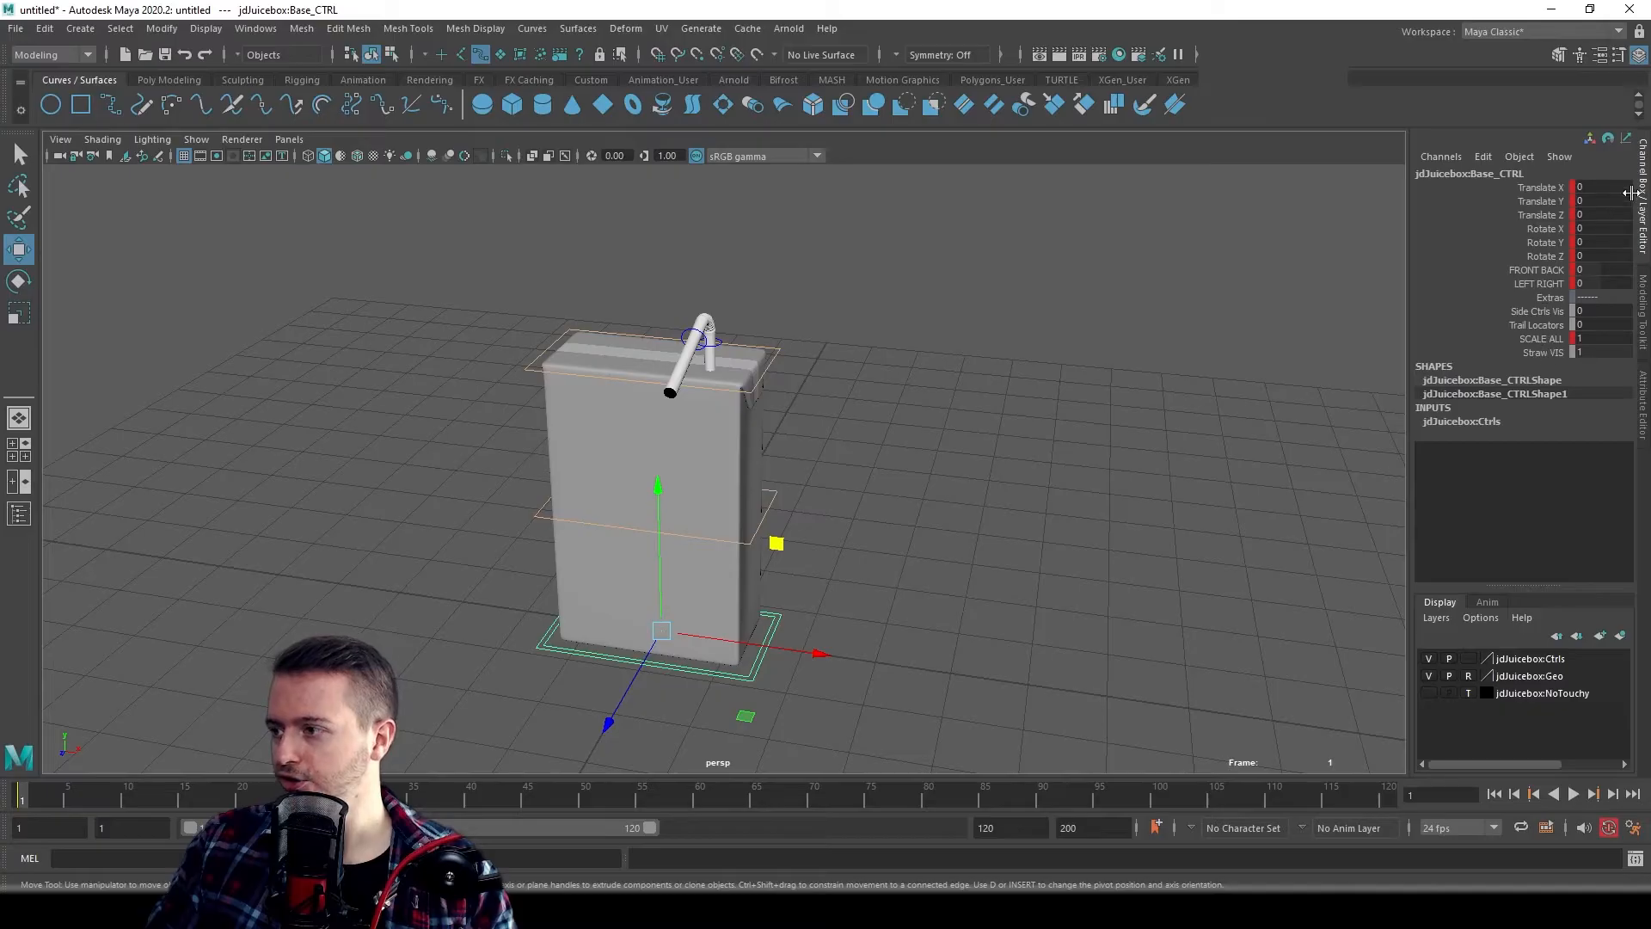
- Hide and reopen the Channel Box, and highlight the base control's rotation, FRONT BACK and LEFT RIGHT attributes
click(1643, 160)
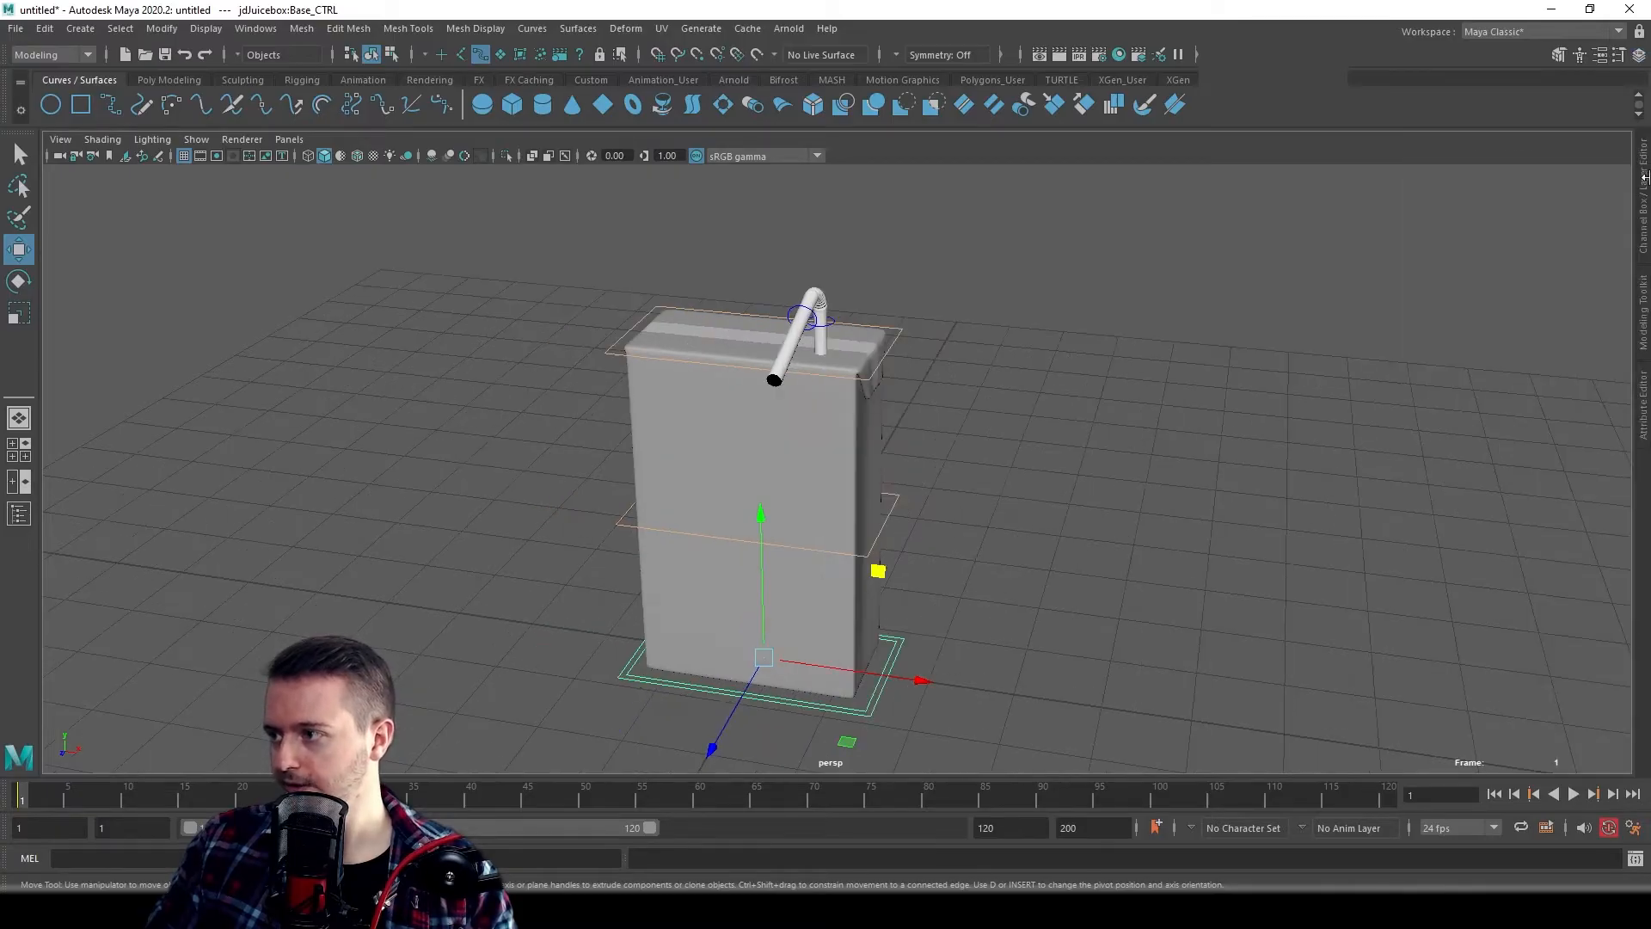
click(1644, 231)
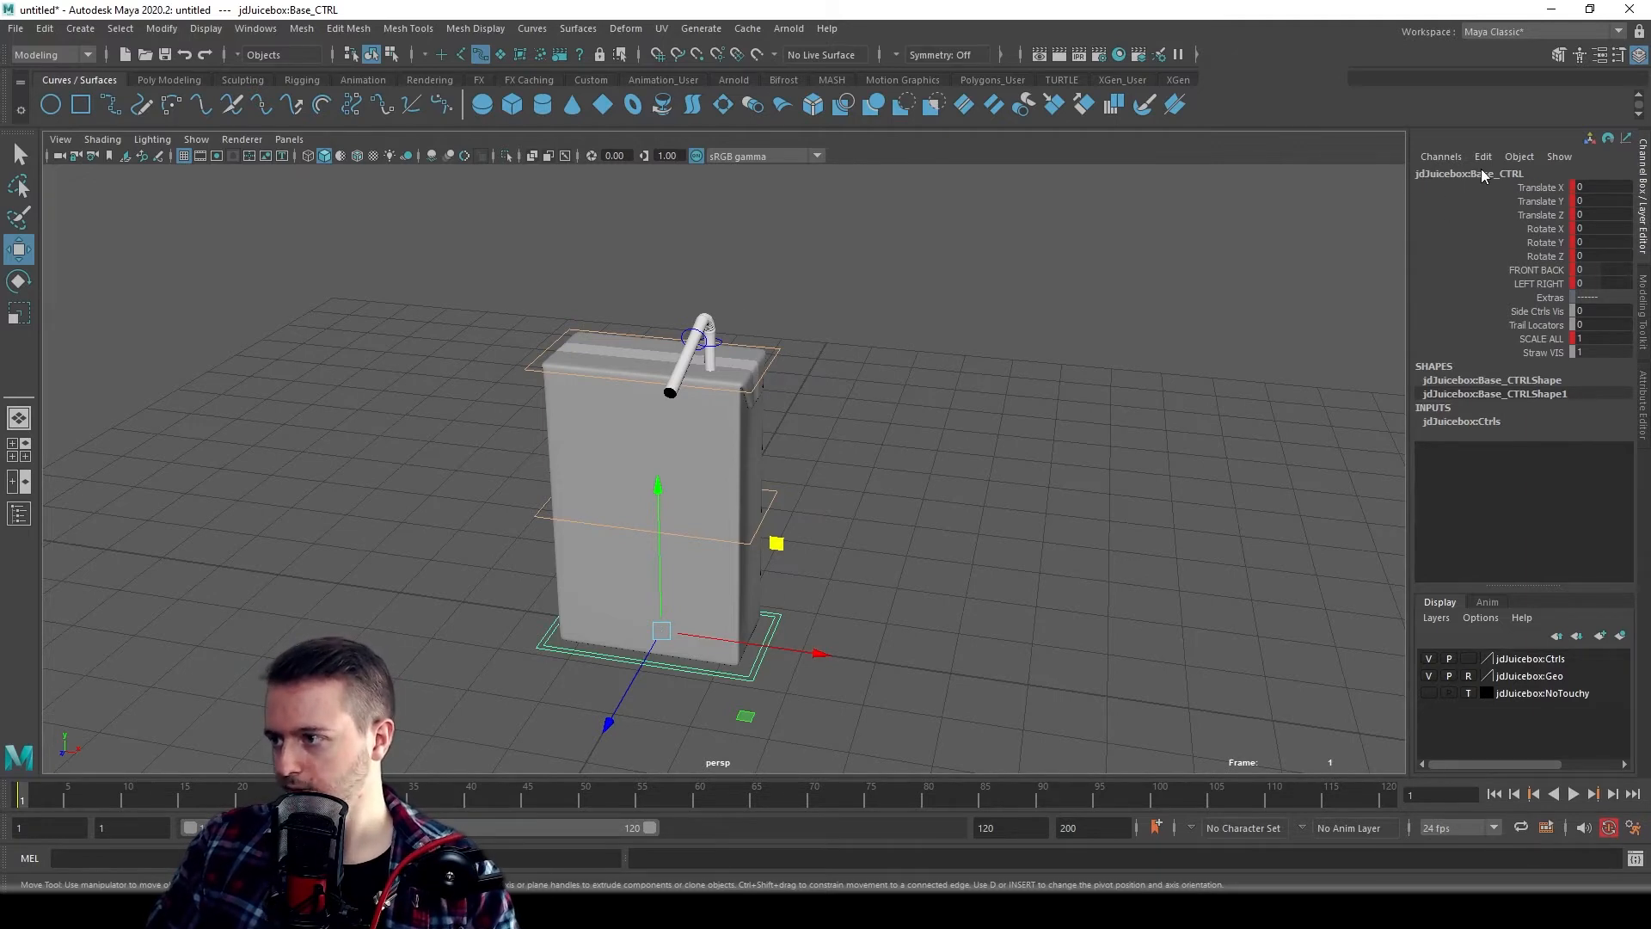
drag(1532, 186, 1555, 256)
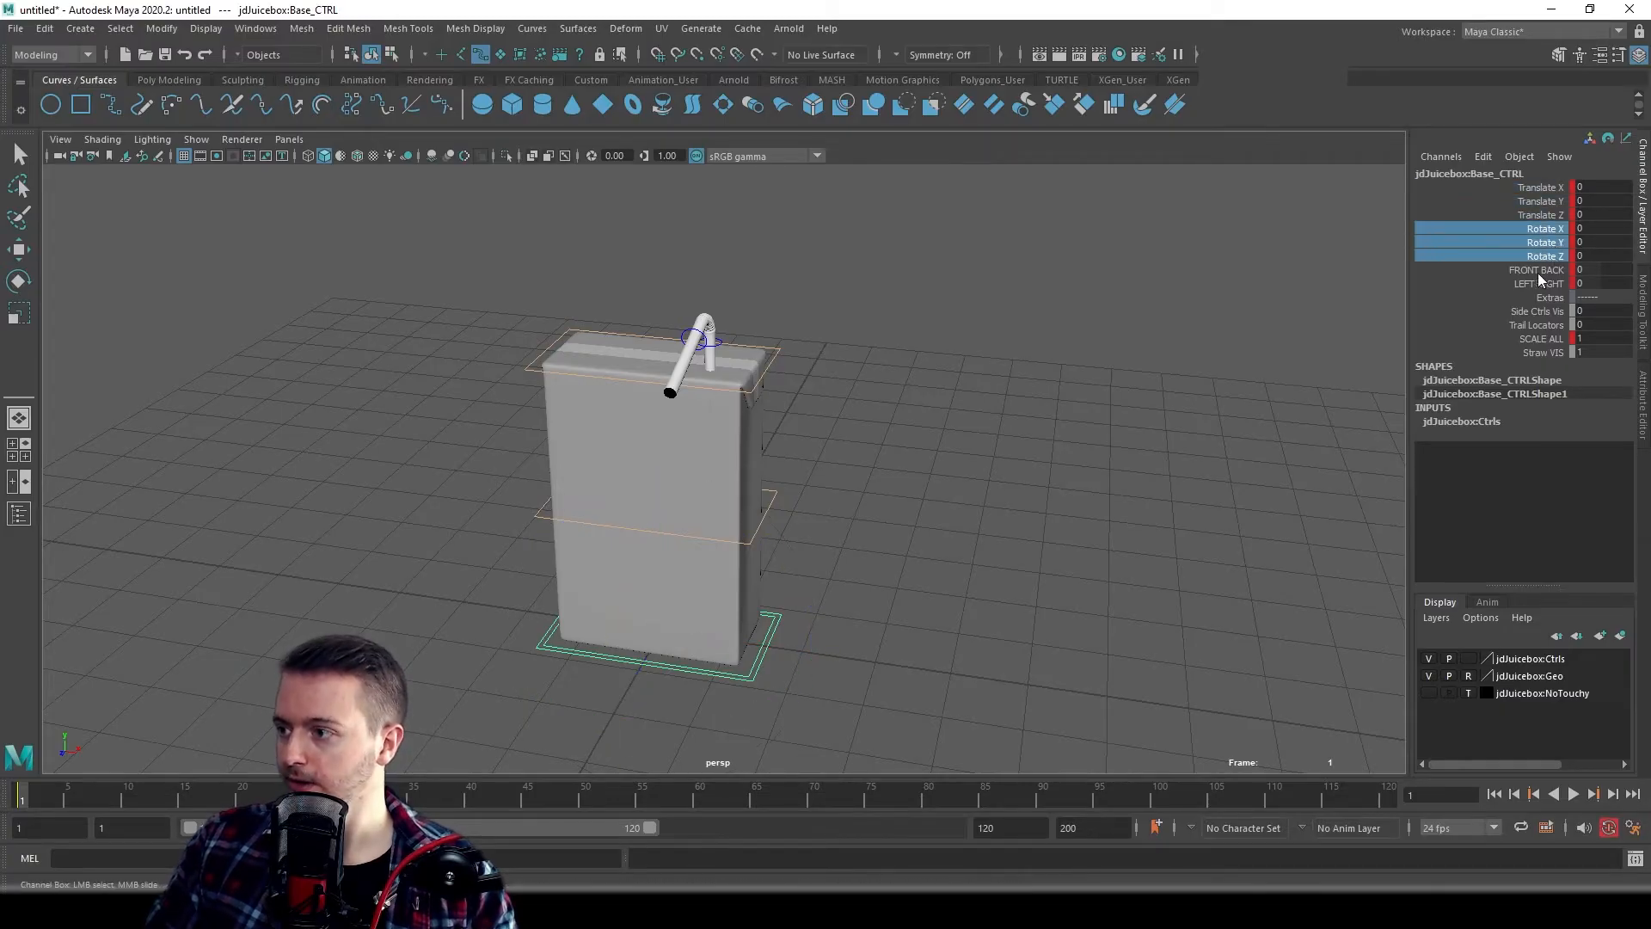
click(1536, 270)
click(1540, 283)
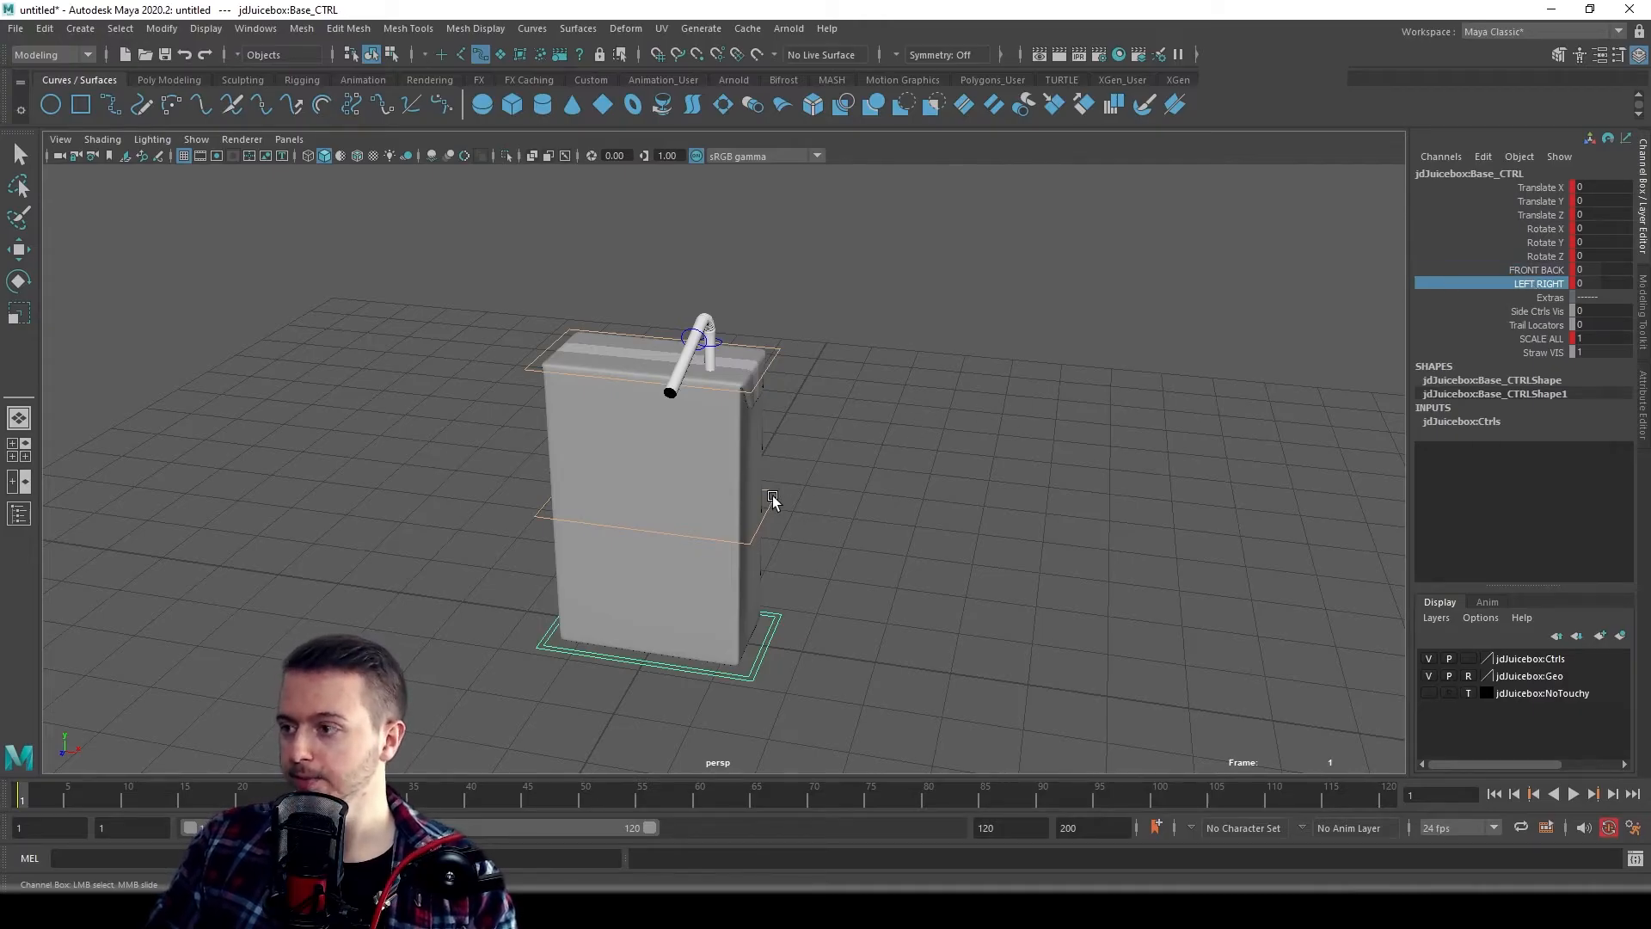
- Try adjusting the base control's FRONT BACK attribute interactively in the viewport and undo the changes
click(773, 495)
key(w)
click(1539, 269)
middle_drag(1172, 331, 1060, 304)
key(ctrl+z)
key(ctrl+z)
click(1510, 271)
key(ctrl+z)
key(ctrl+z)
- Switch between the LEFT RIGHT and FRONT BACK attributes, try scrubbing FRONT BACK, and return it to 0
click(1536, 284)
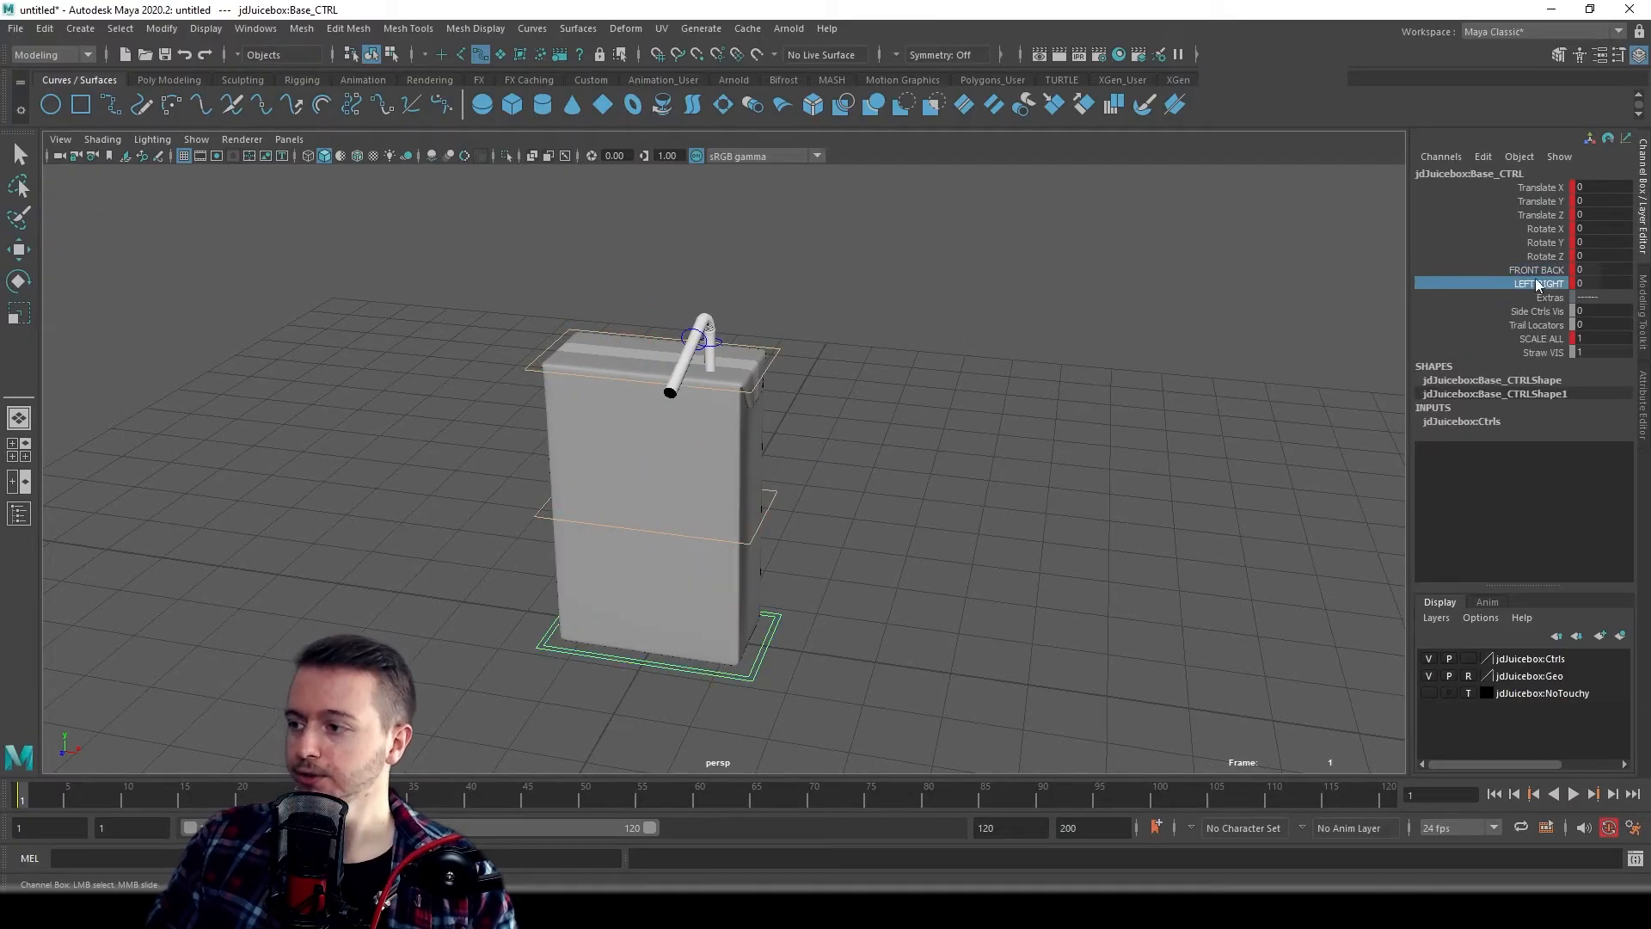
click(1532, 271)
click(1536, 283)
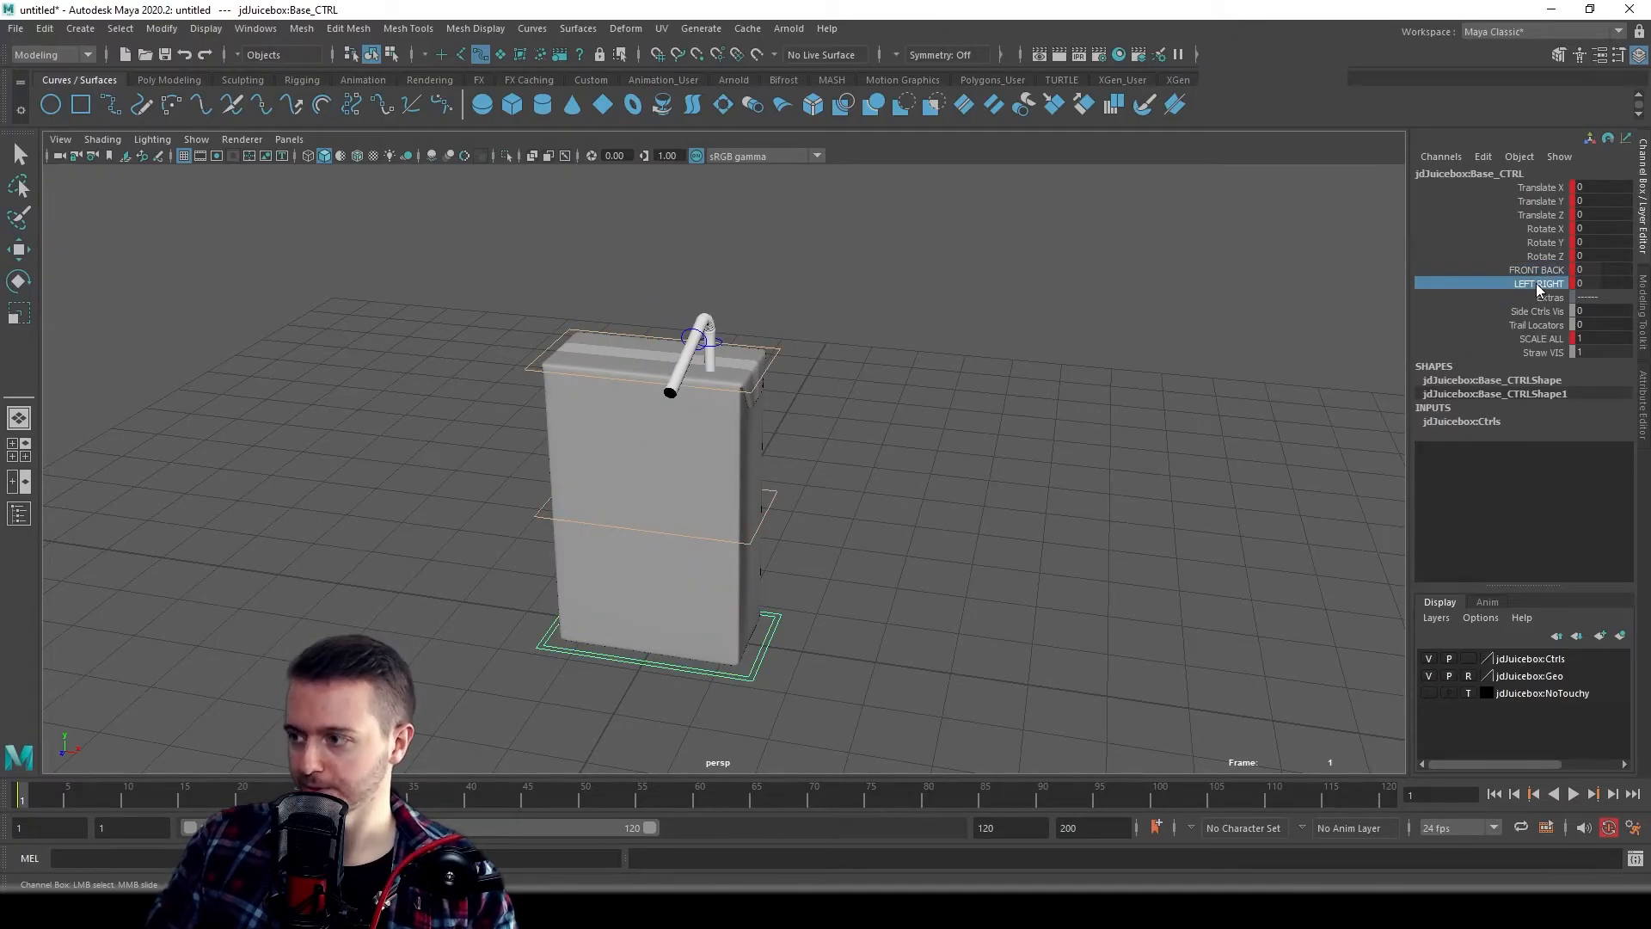
click(1530, 269)
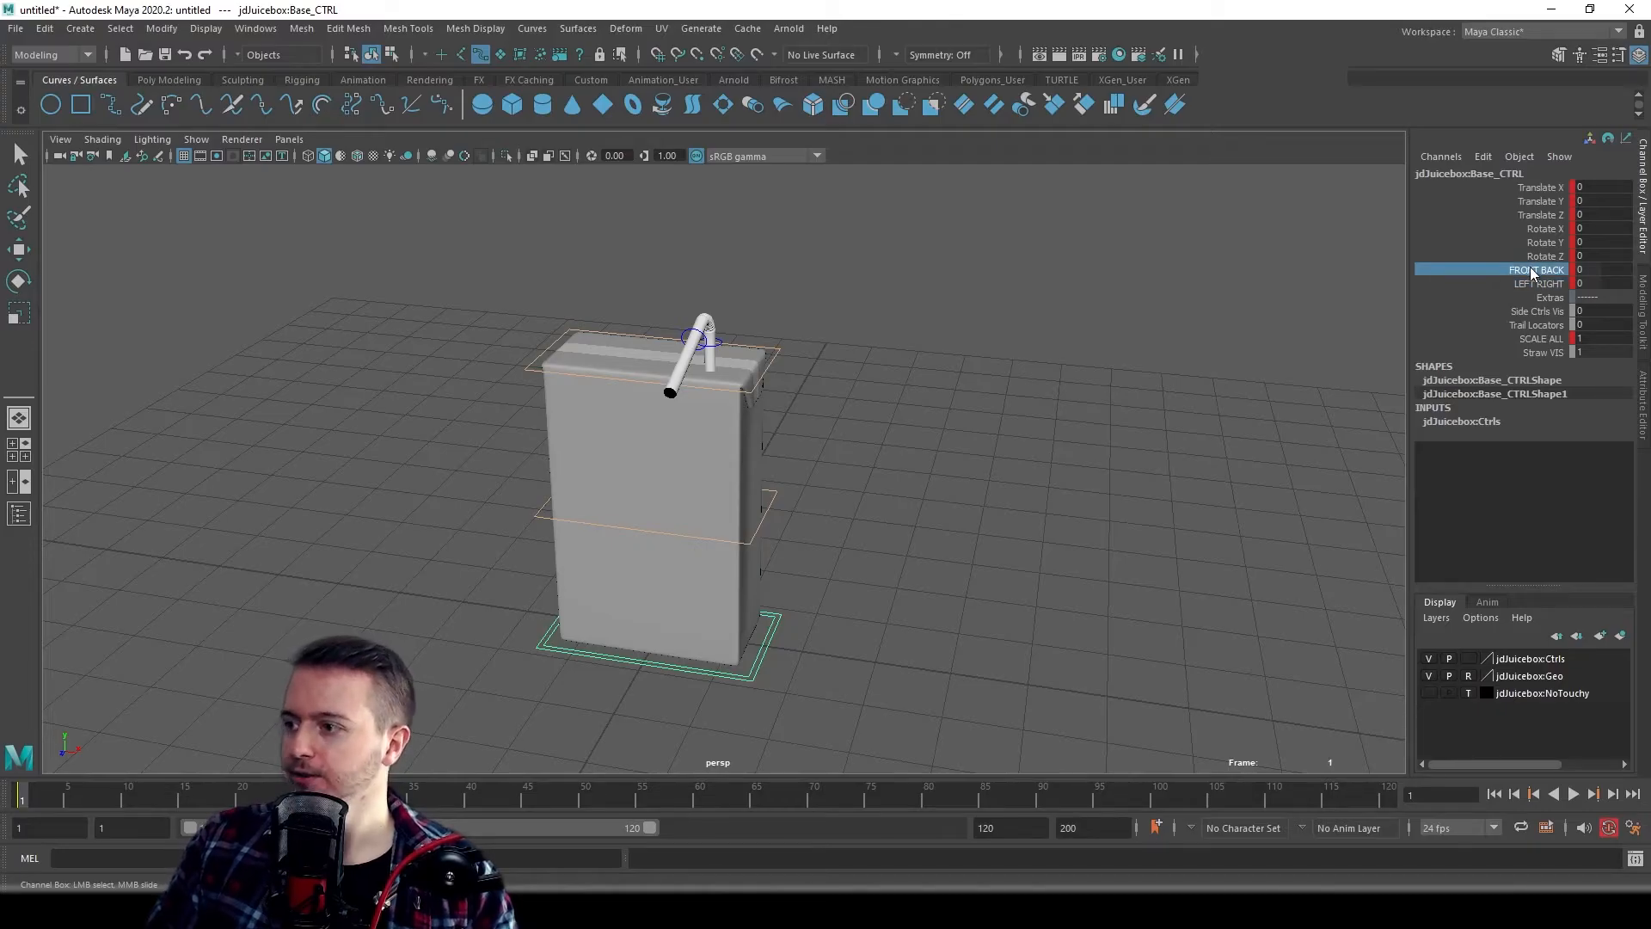
mouse_move(1168, 334)
middle_down()
mouse_move(1212, 336)
mouse_move(1161, 336)
middle_up()
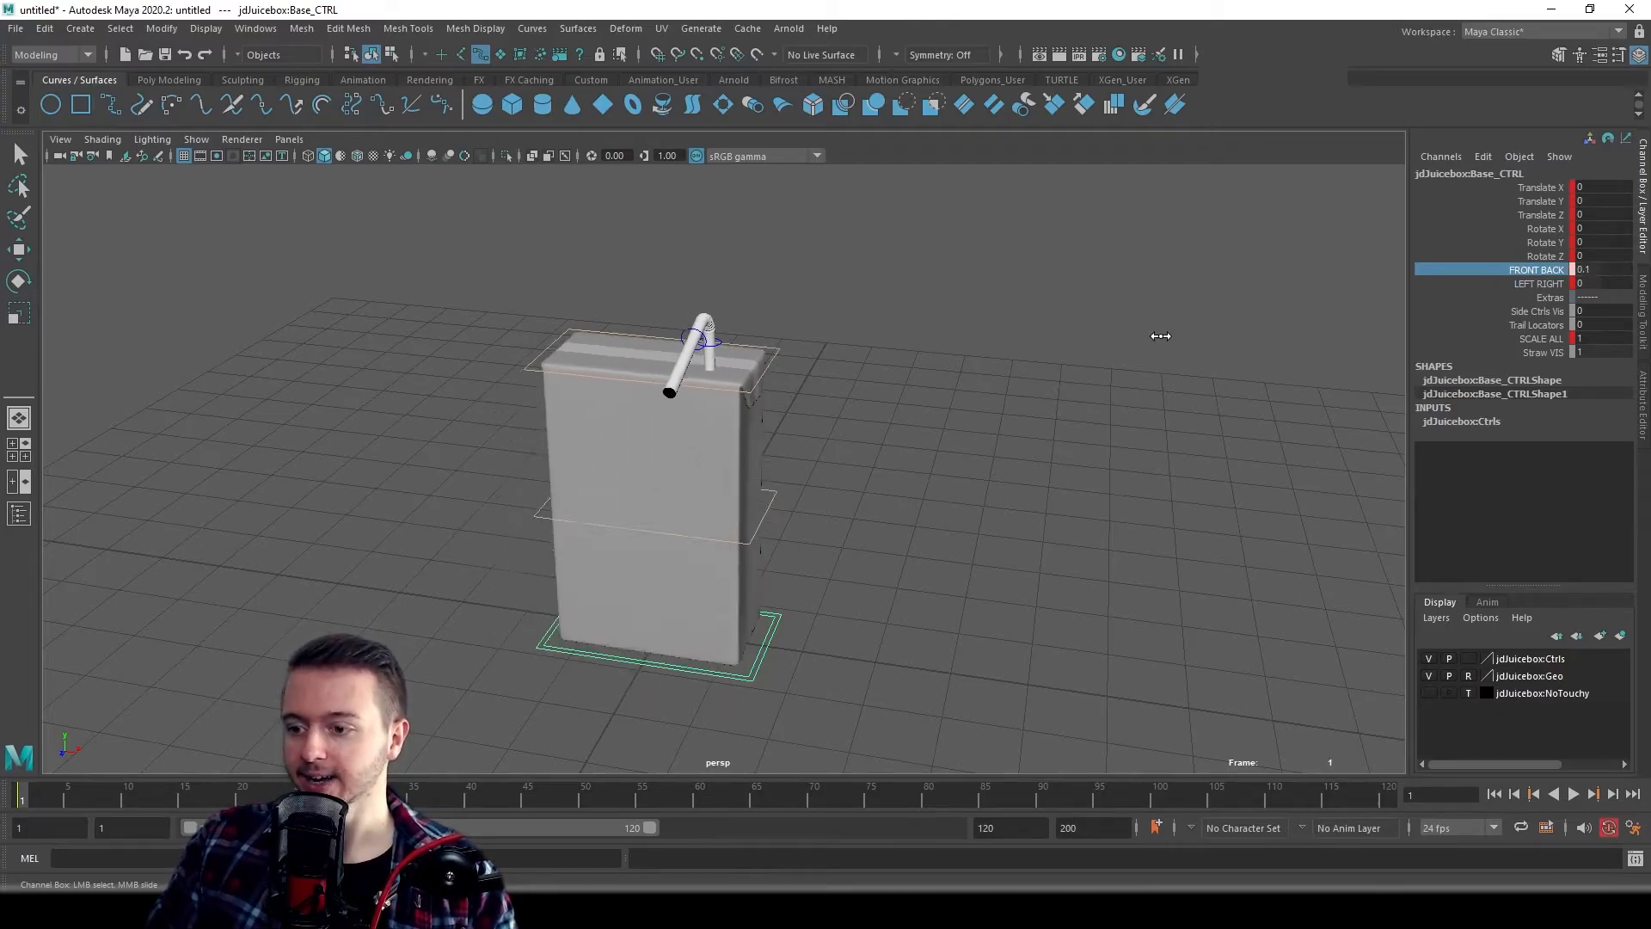
alt+drag(1161, 335, 989, 318)
middle_drag(989, 370, 874, 476)
alt+drag(874, 475, 1035, 479)
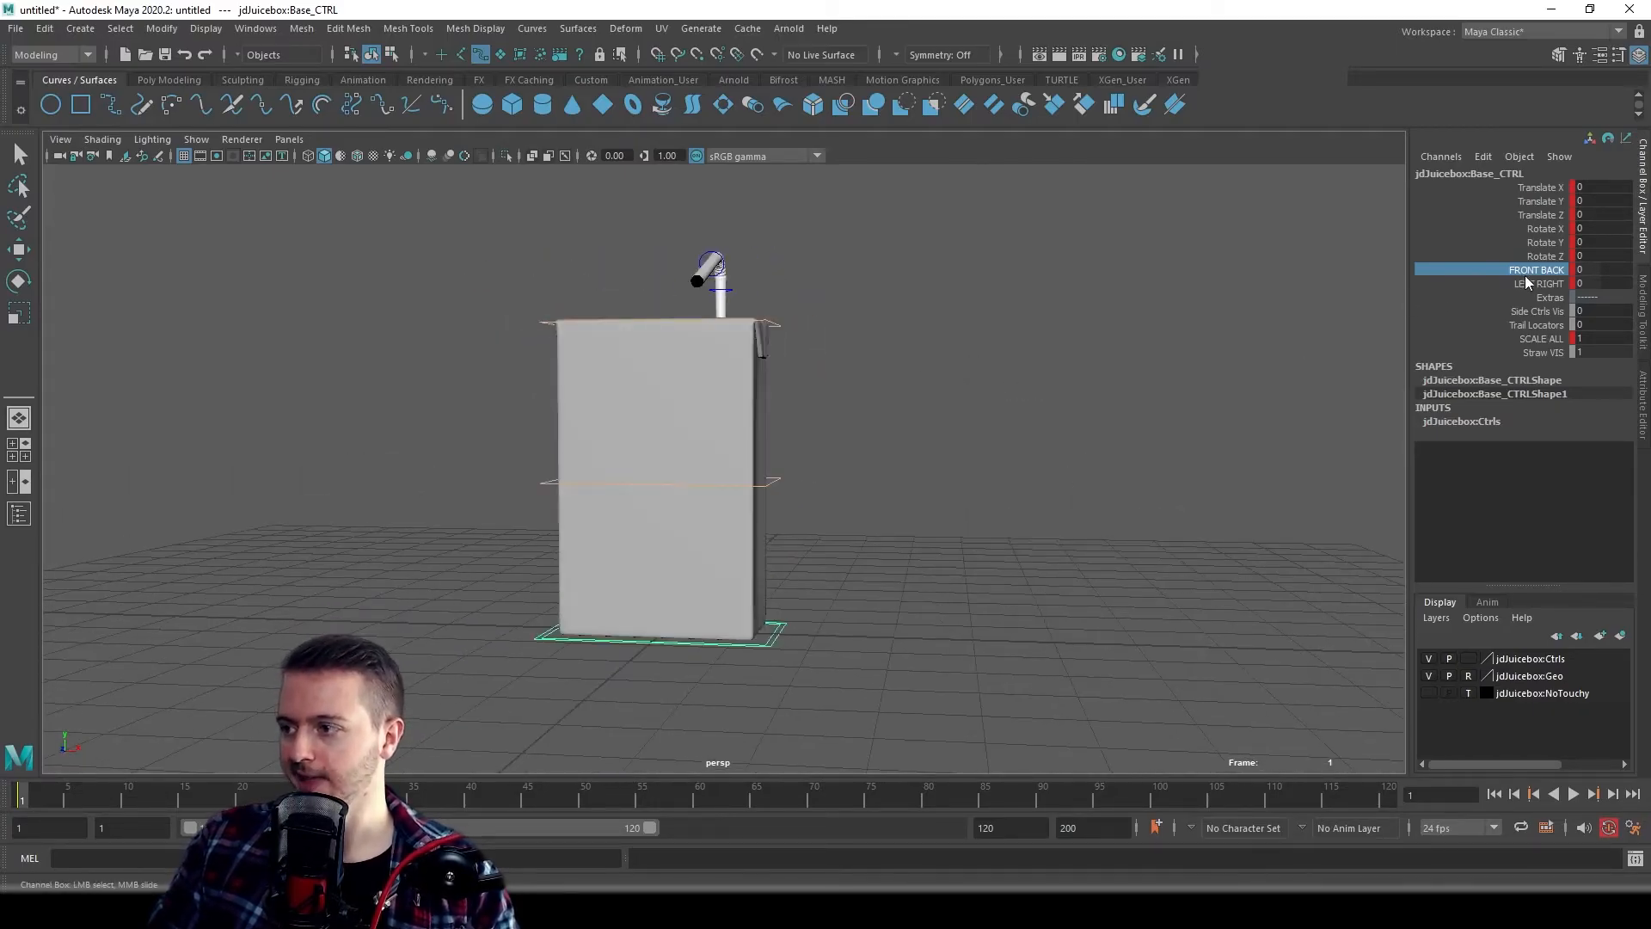
- Try scrubbing the base control's LEFT RIGHT attribute as far as 10 and return it to 0
click(1525, 283)
middle_drag(1058, 413, 838, 405)
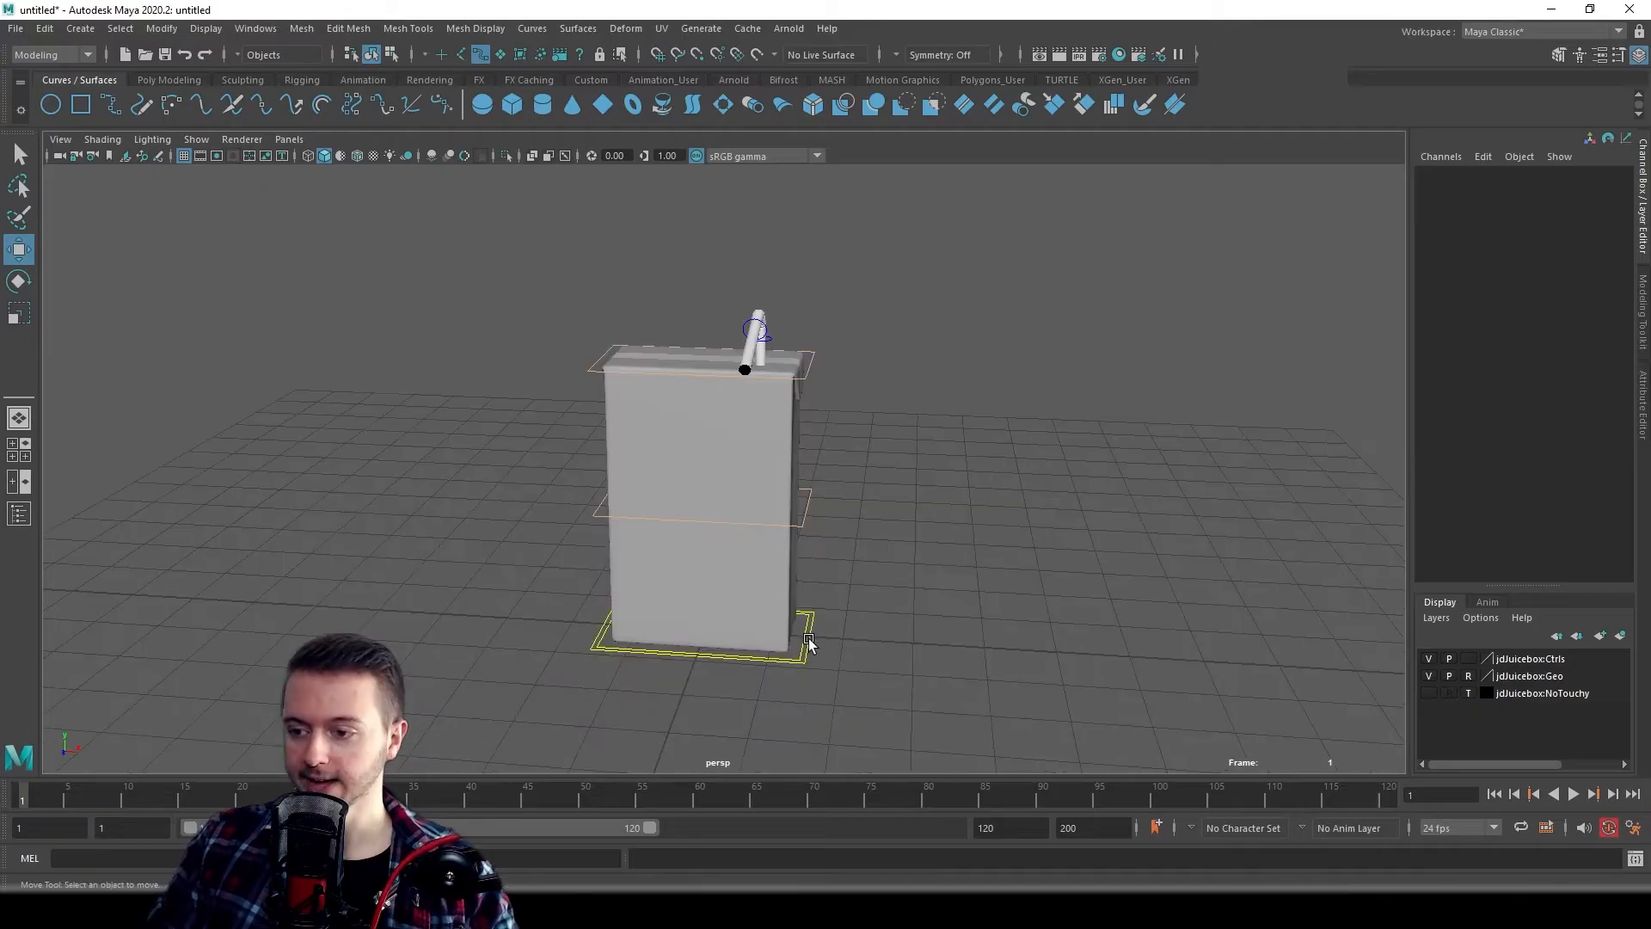
click(808, 638)
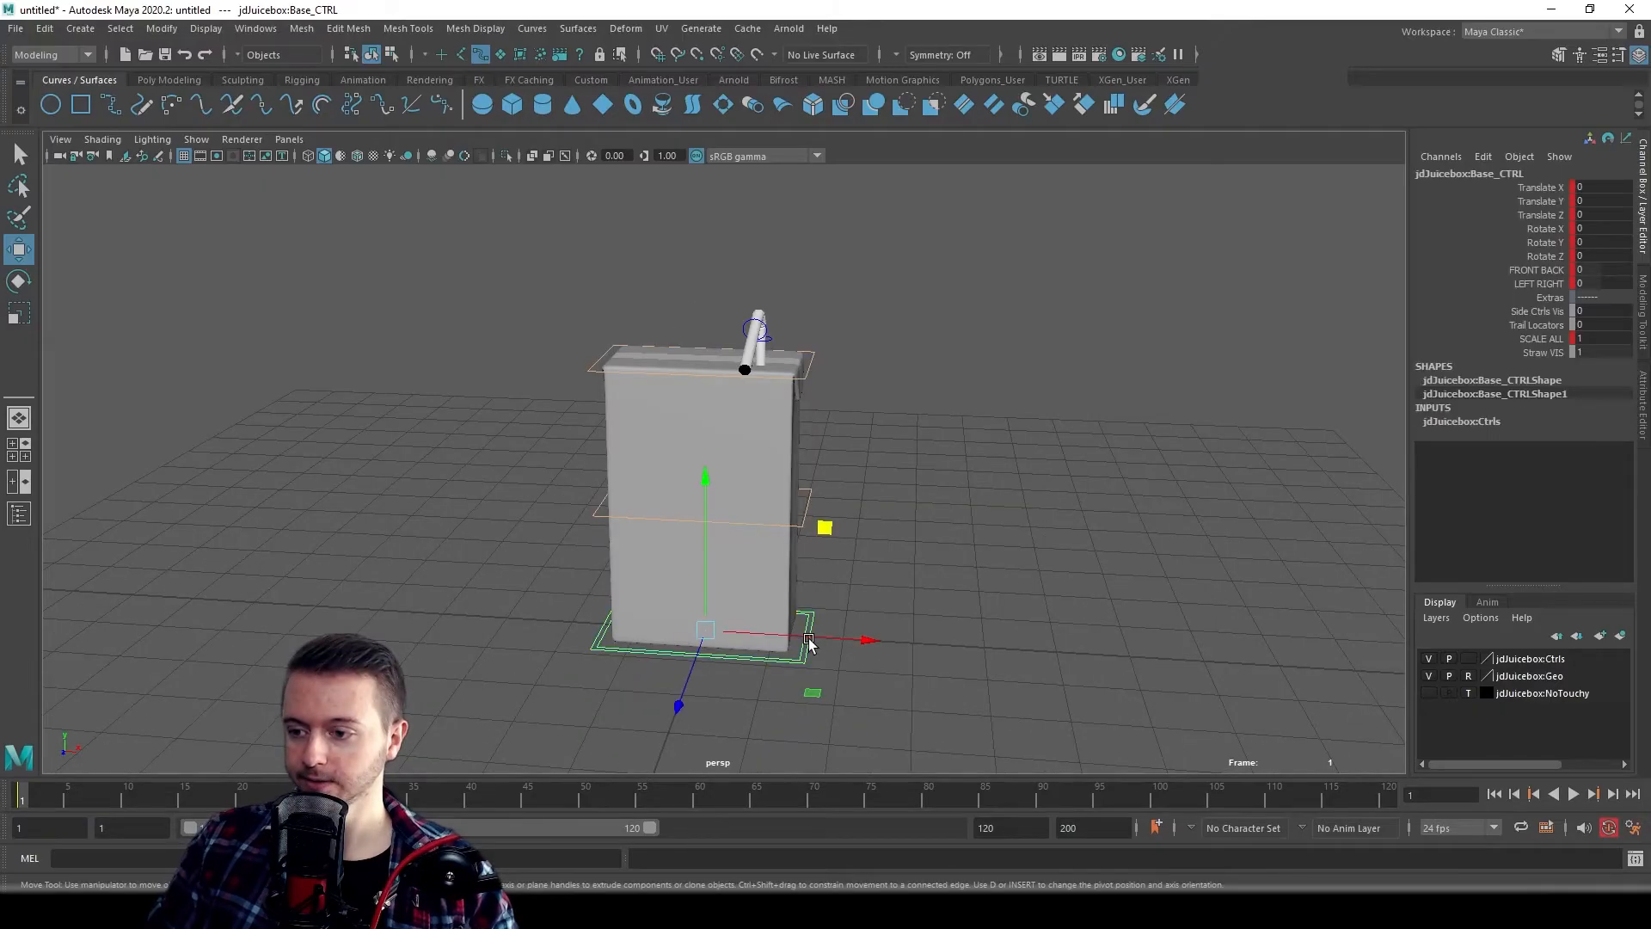
click(1542, 283)
alt+drag(1056, 467, 1054, 430)
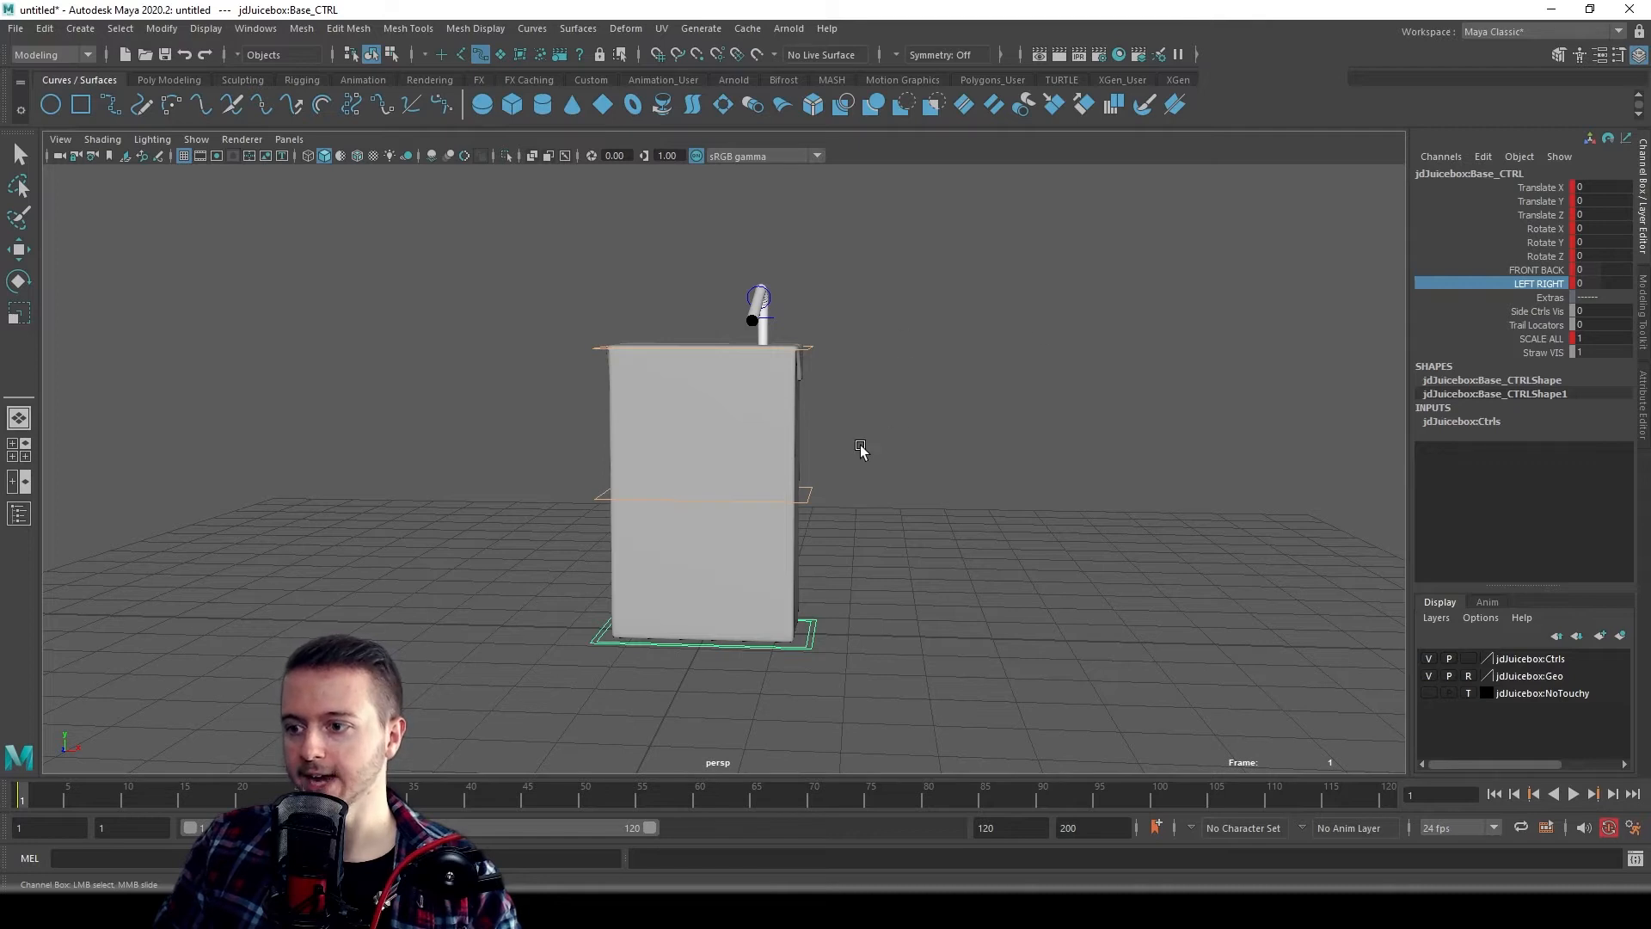
middle_drag(860, 449, 1479, 243)
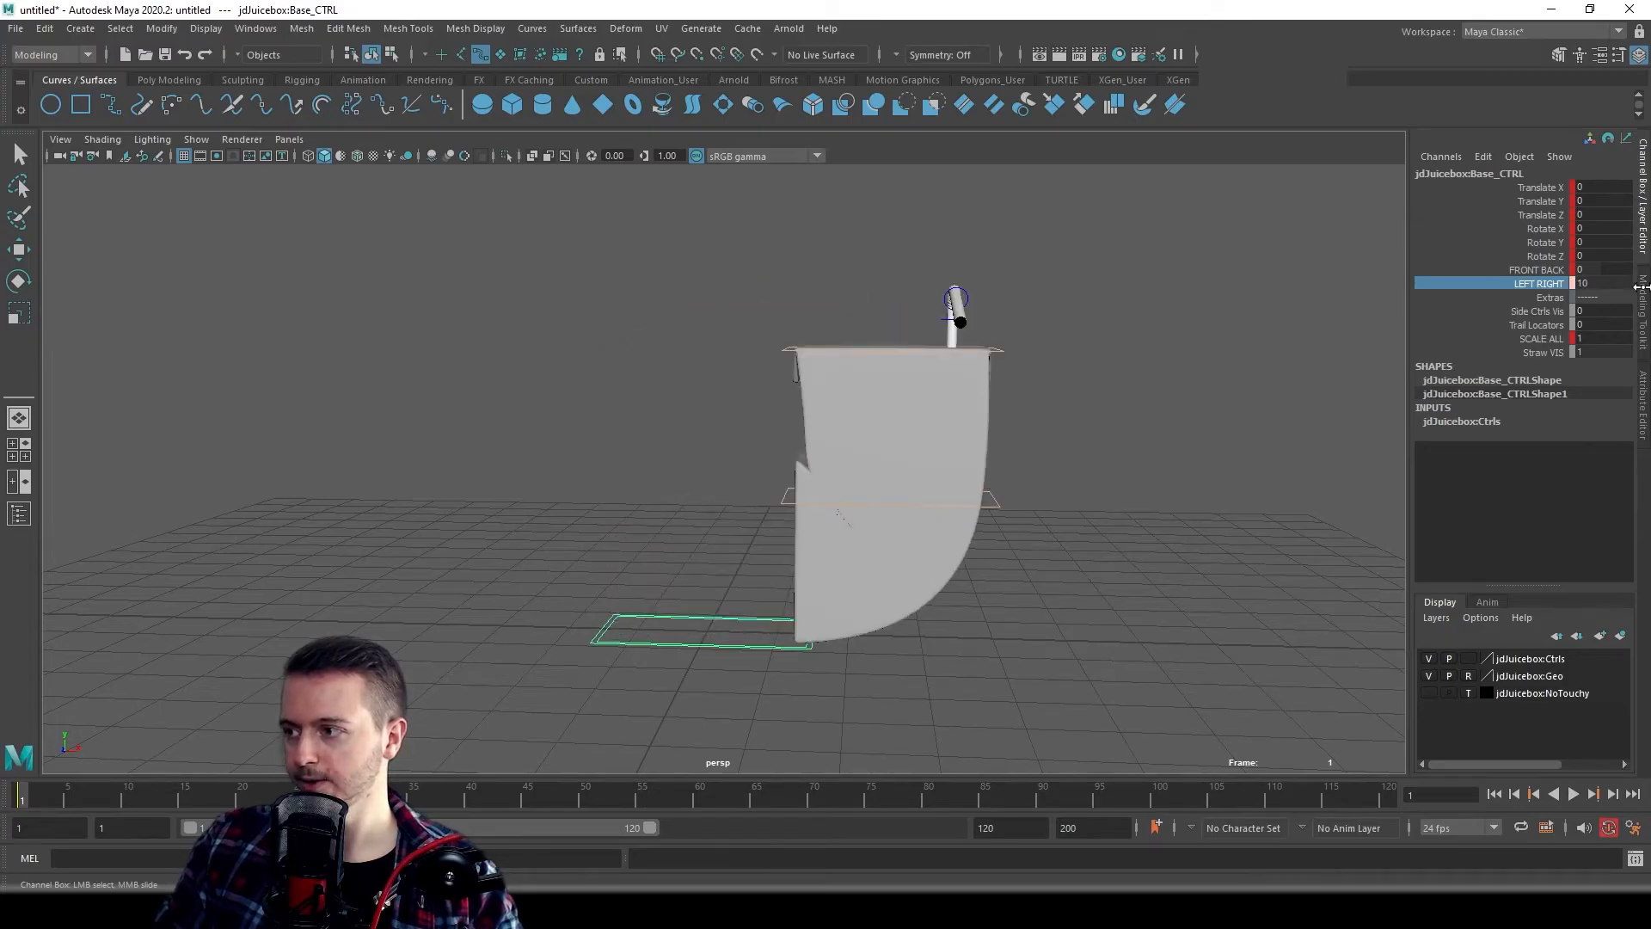
middle_drag(1256, 342, 876, 406)
key(ctrl+z)
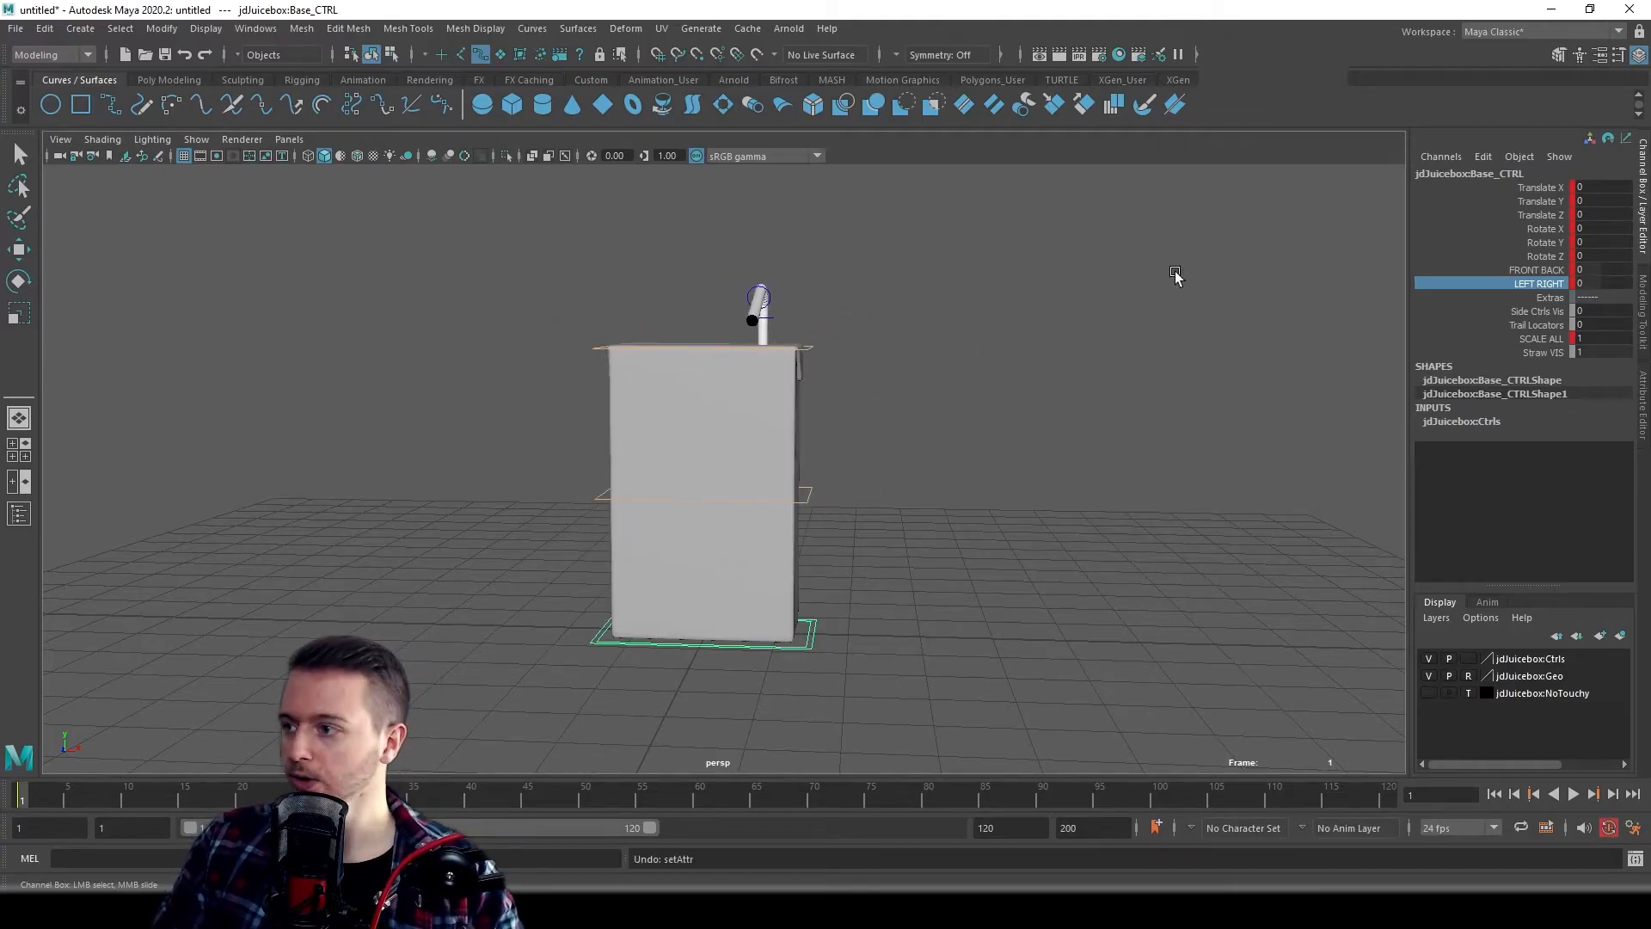
- Try shifting the base control about -2.76 through its Translate X attribute and undo the move
key(w)
click(1530, 187)
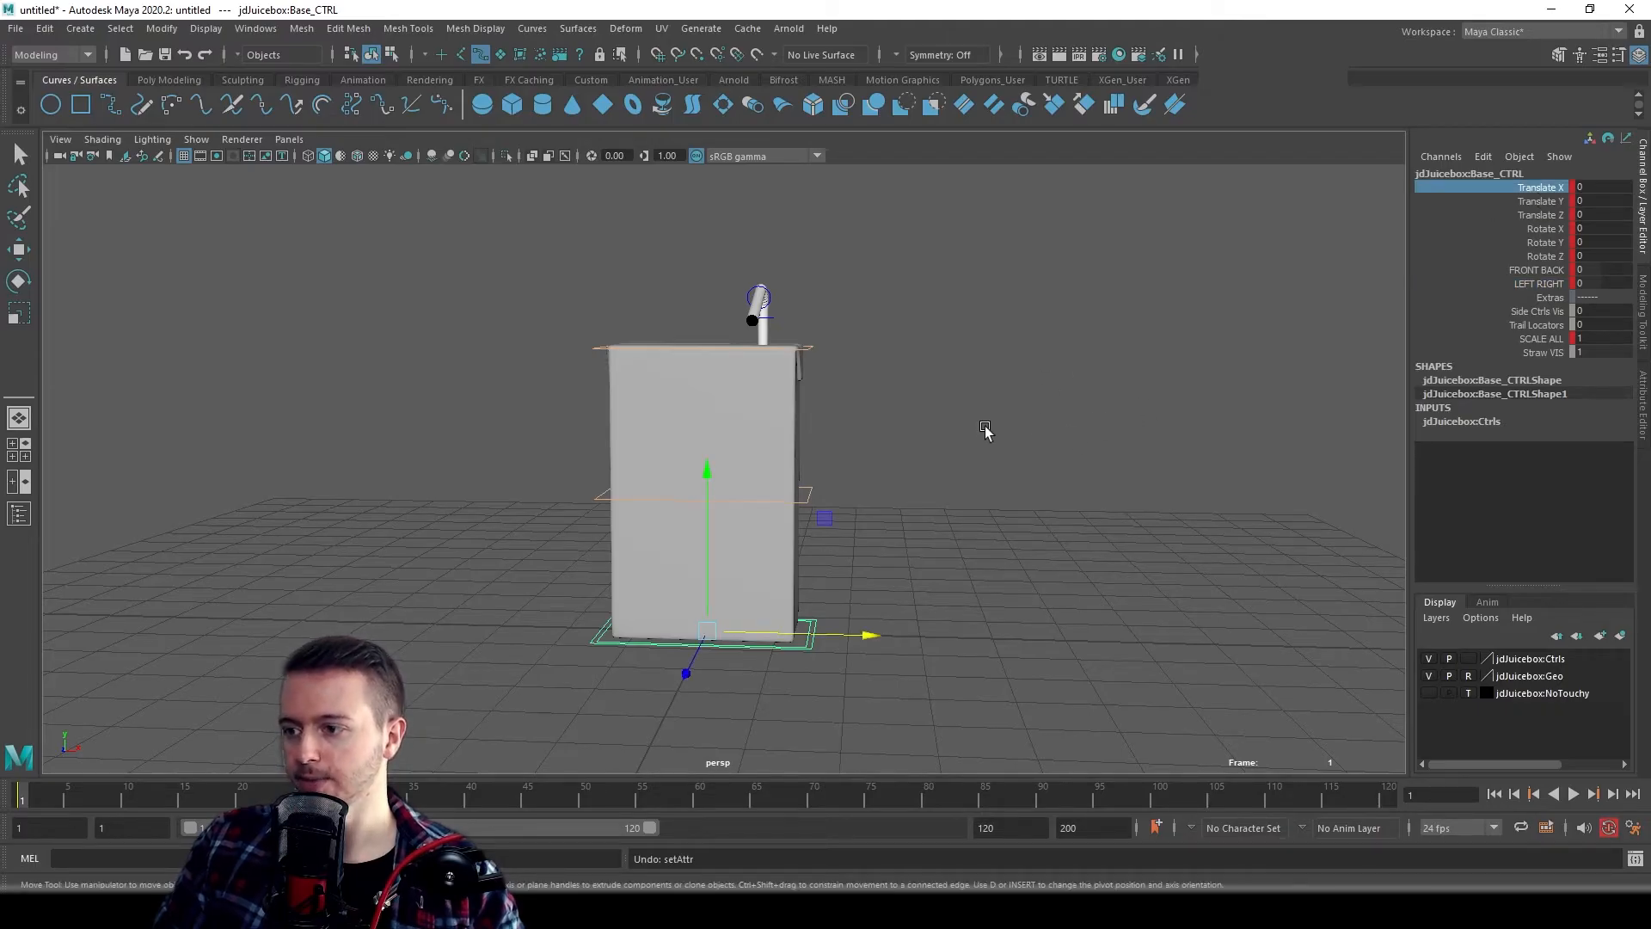
middle_drag(1049, 396, 862, 417)
key(ctrl+z)
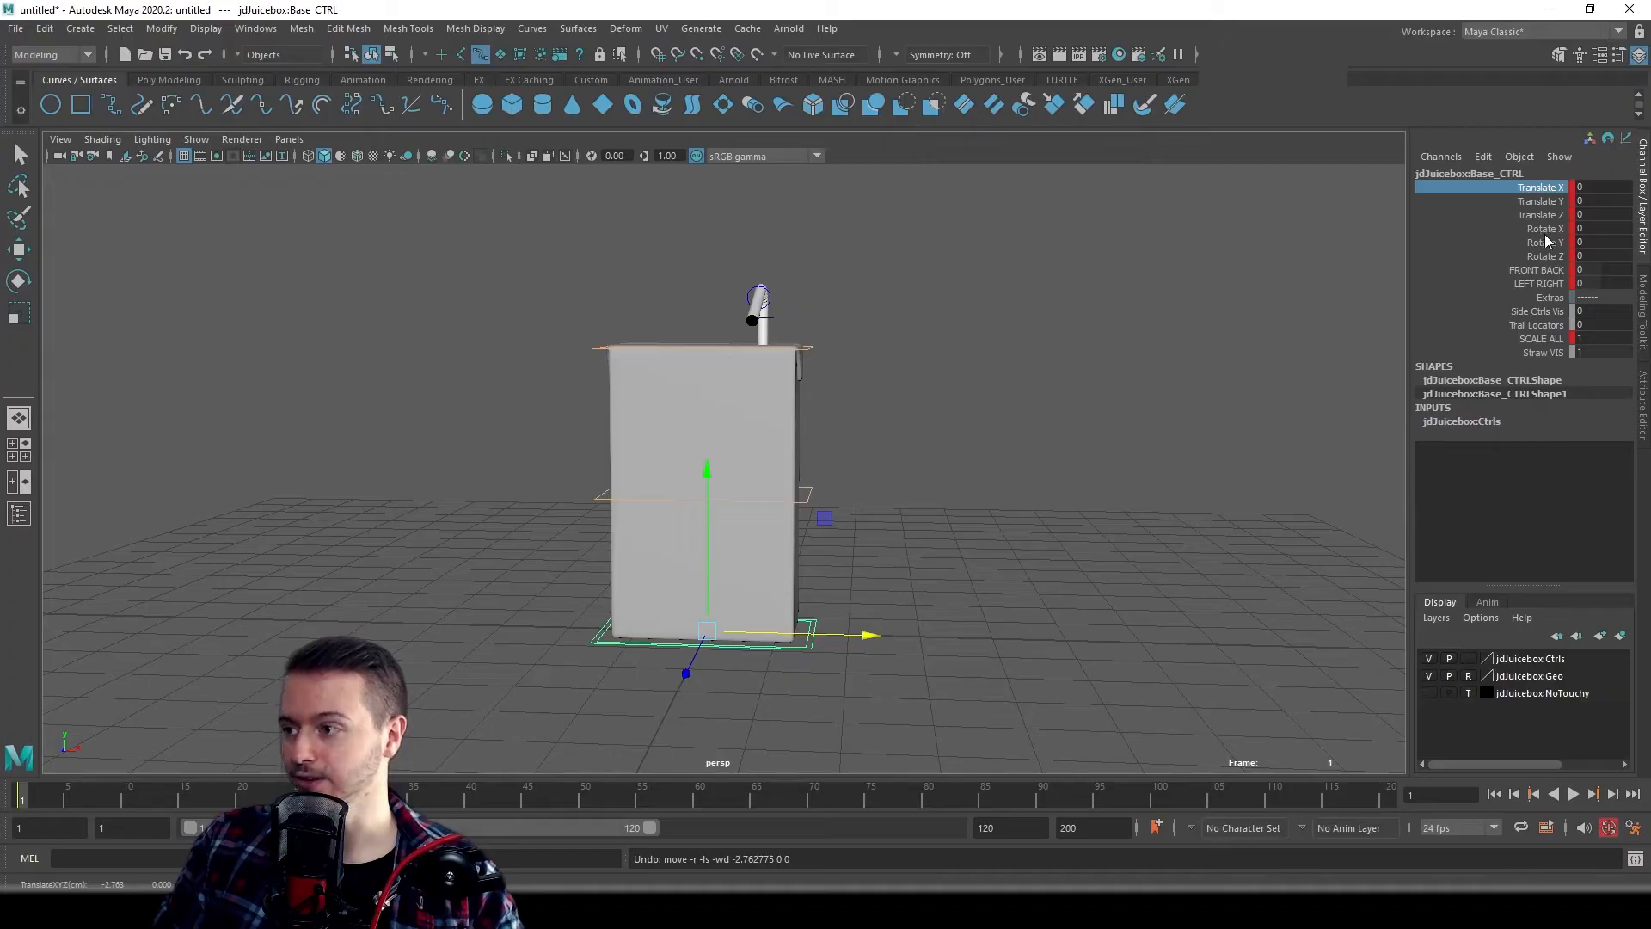
- Tip the juice box onto its bottom edge by scrubbing the base control's LEFT RIGHT attribute to 2.7
click(1539, 283)
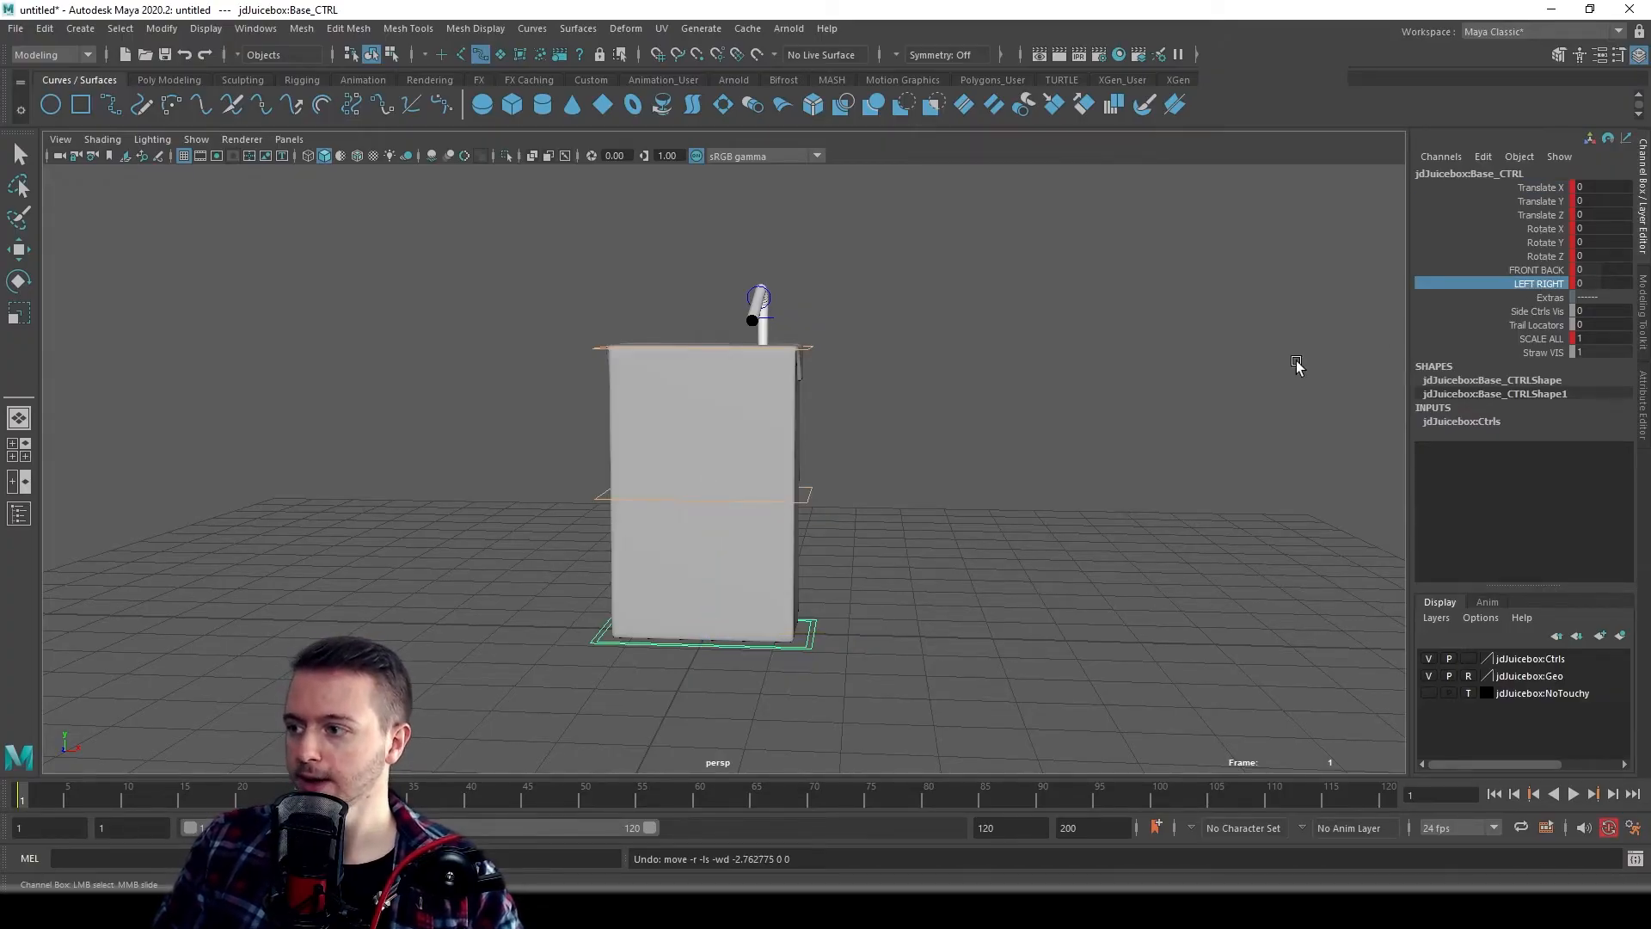
middle_drag(953, 412, 977, 407)
alt+drag(942, 420, 959, 381)
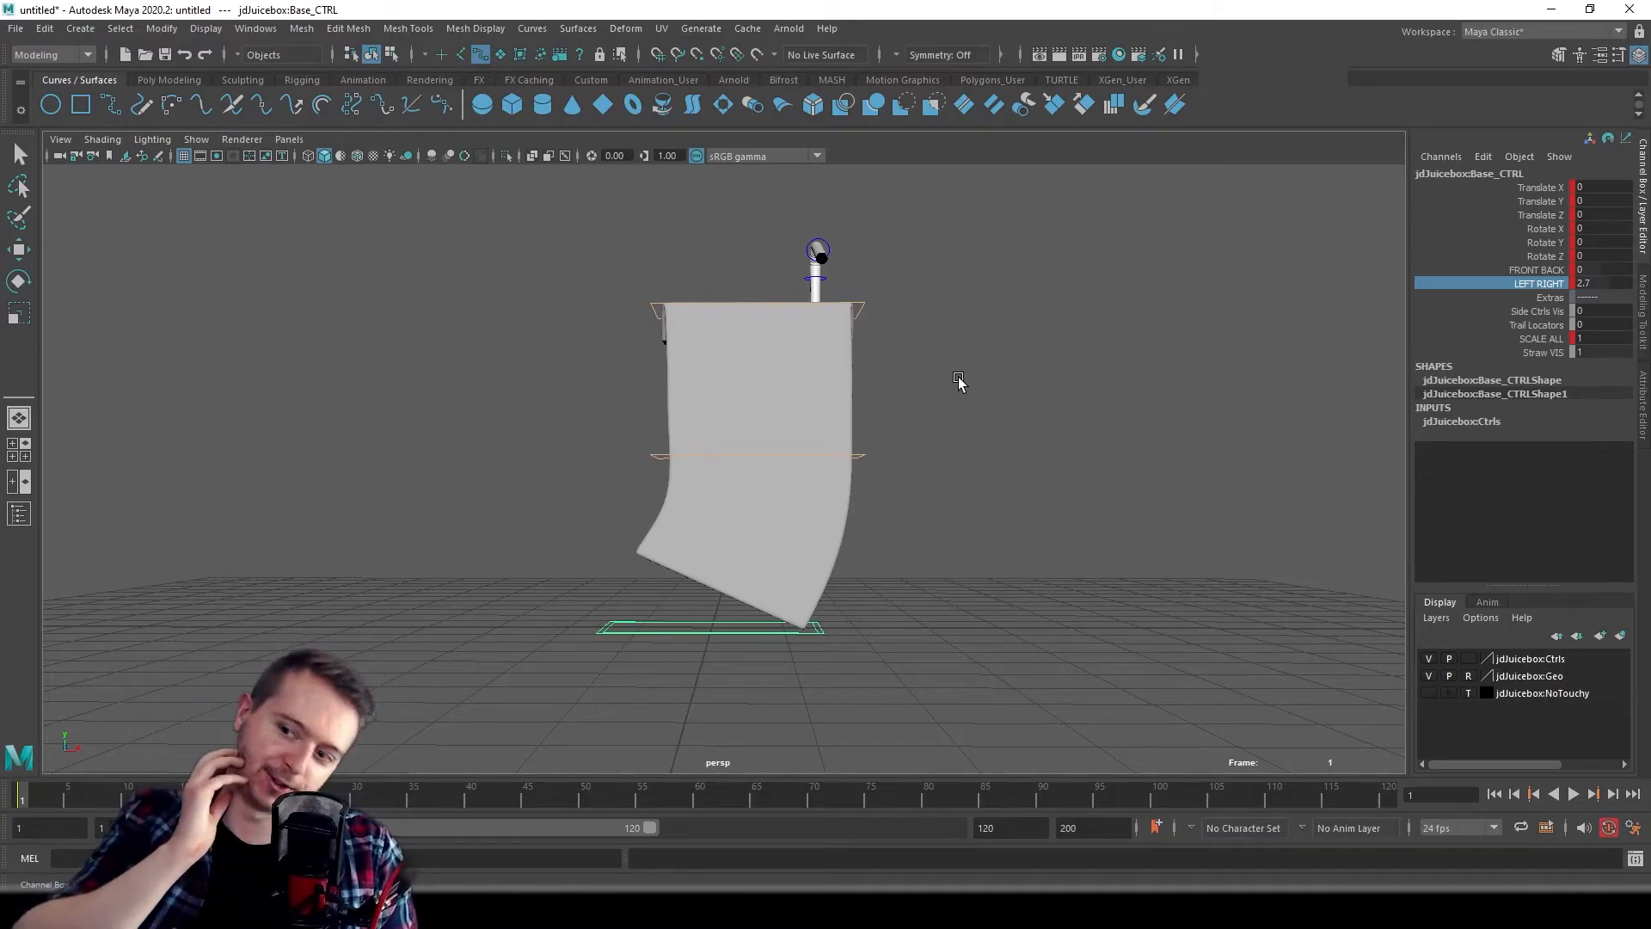
- Rotate the juice box's middle control about 5 degrees around Z
click(858, 460)
key(e)
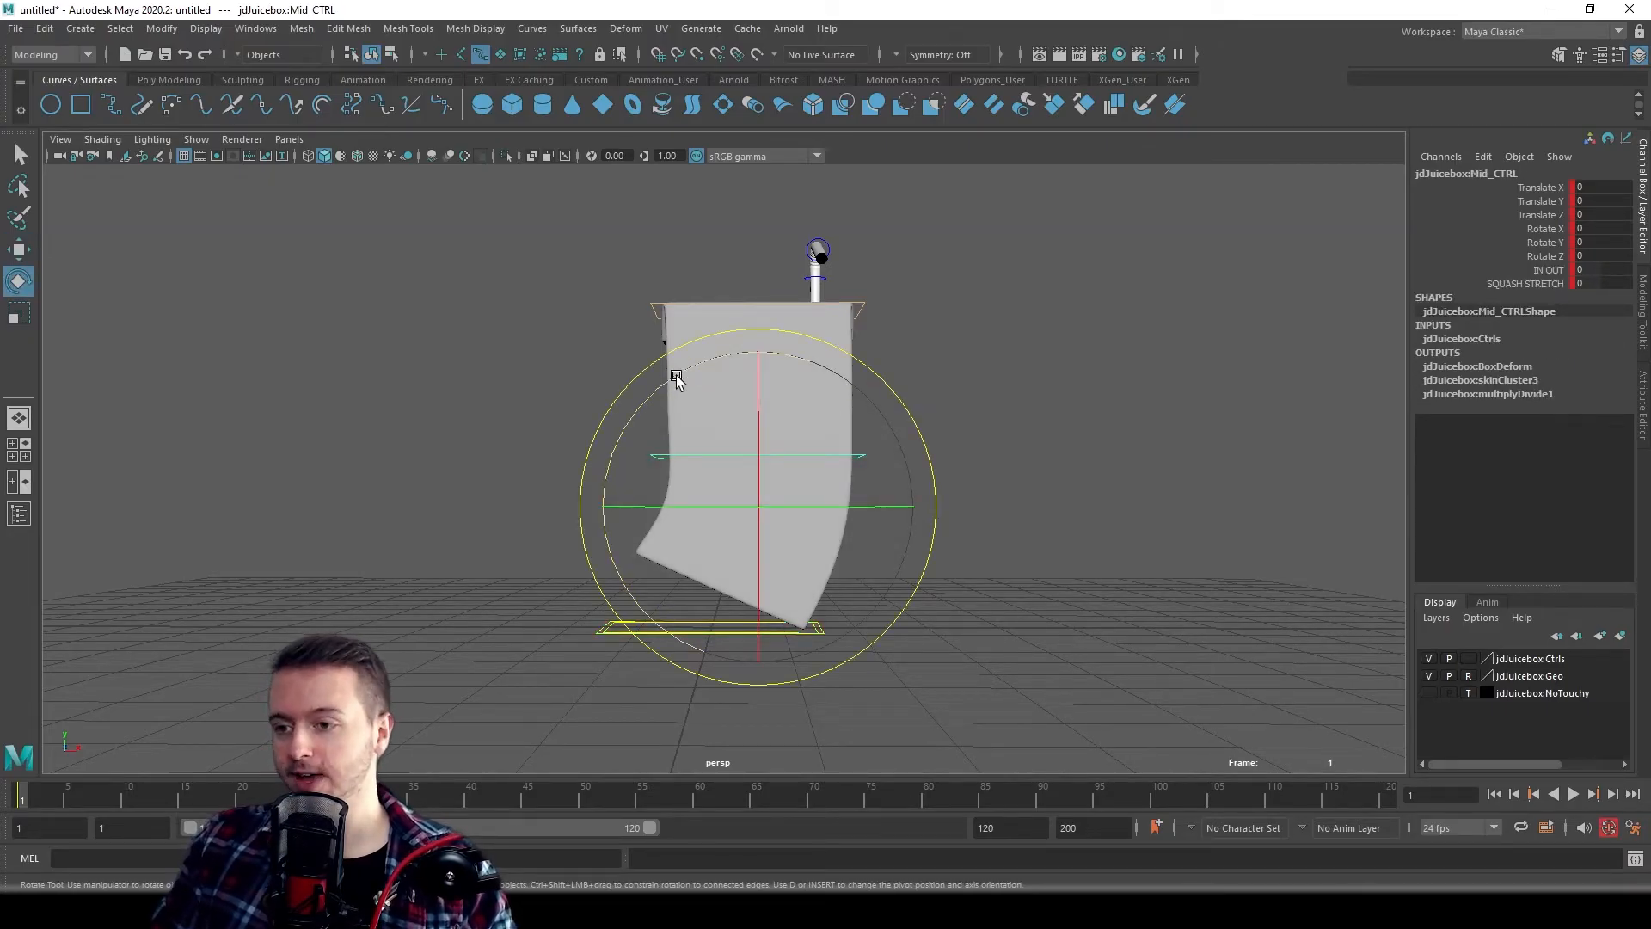
drag(676, 379, 664, 384)
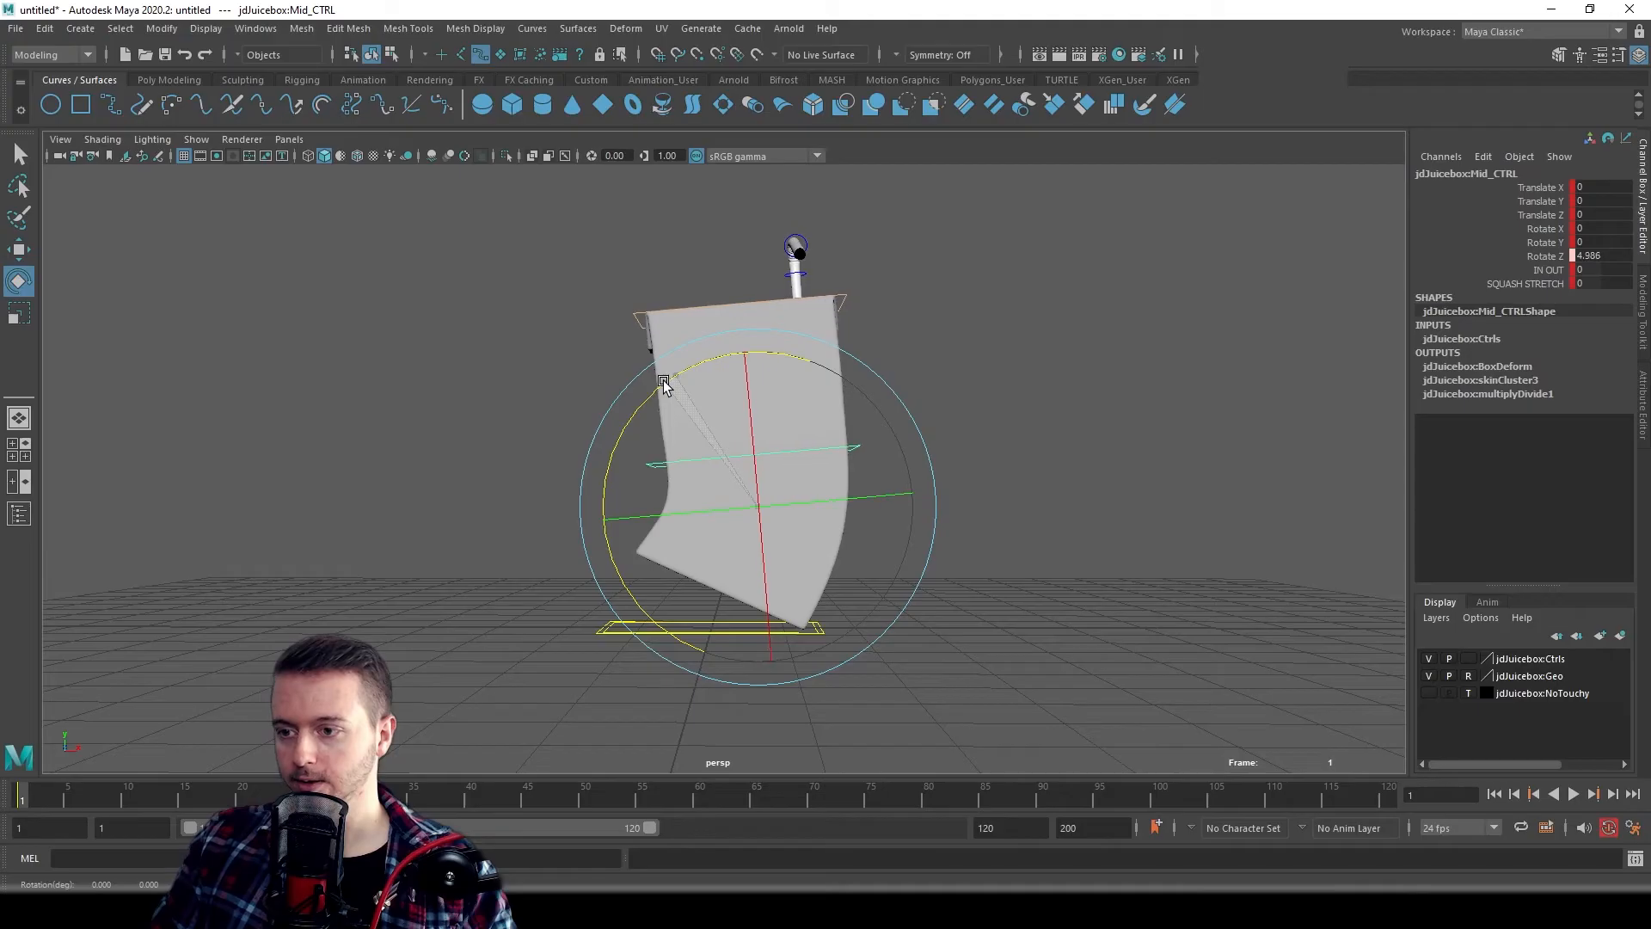
- Rotate the juice box's top control about 13.59 degrees around Z and deselect it
click(632, 311)
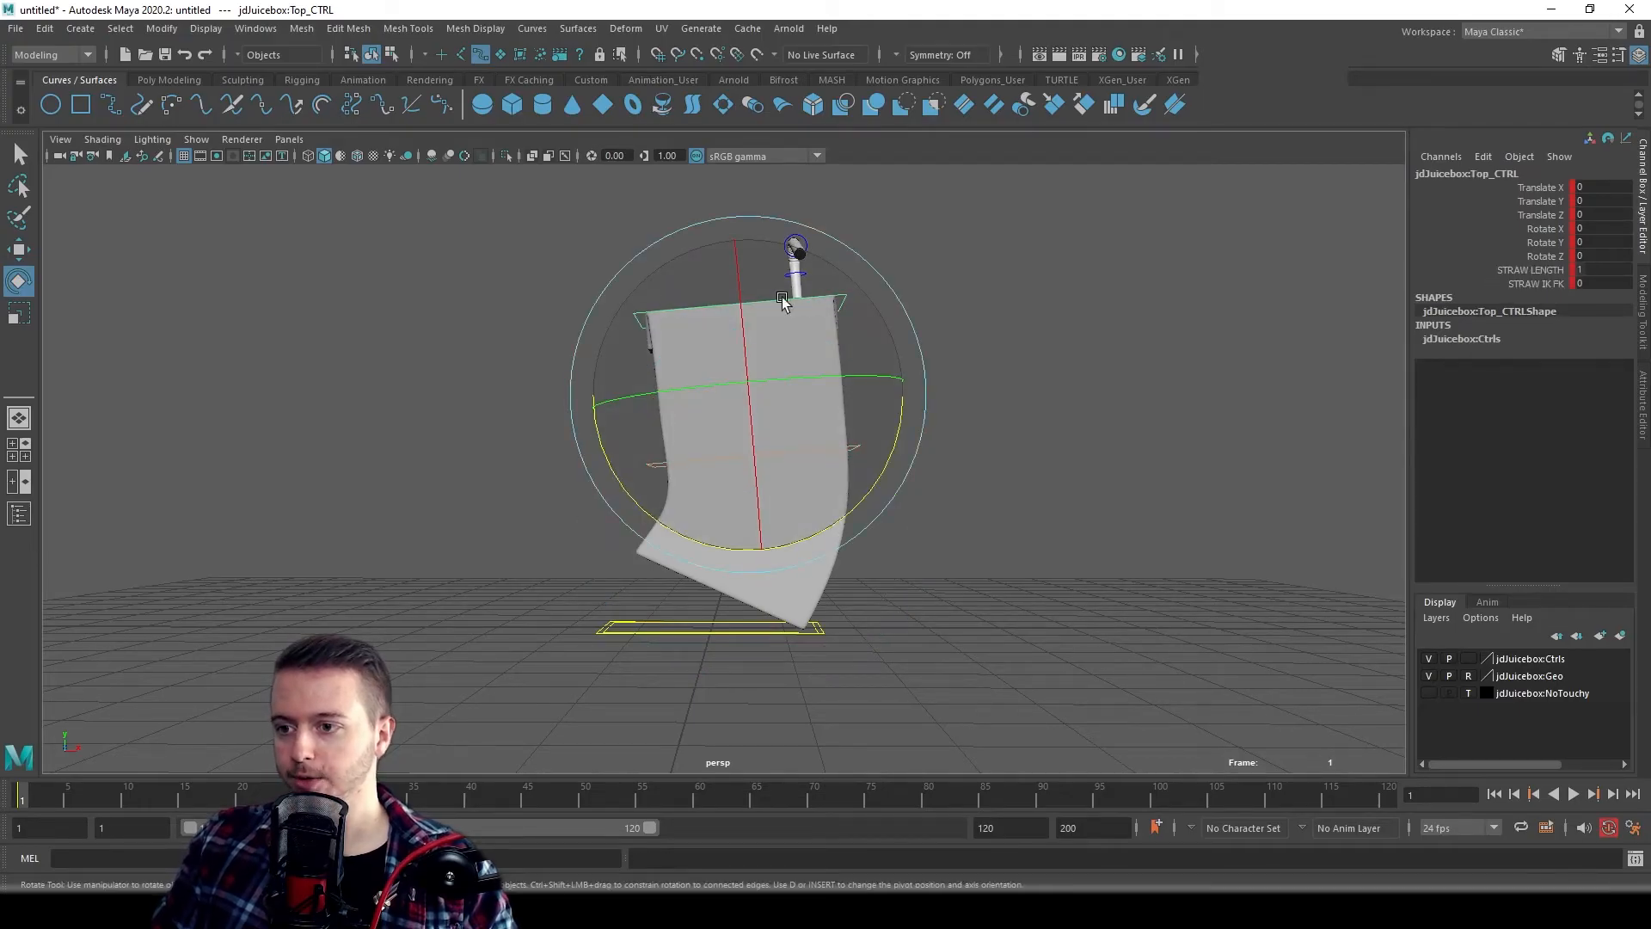
drag(621, 486, 645, 511)
mouse_move(914, 553)
alt+mouse_down()
mouse_move(711, 590)
mouse_move(915, 575)
mouse_move(895, 582)
mouse_move(918, 597)
mouse_move(910, 586)
alt+mouse_up()
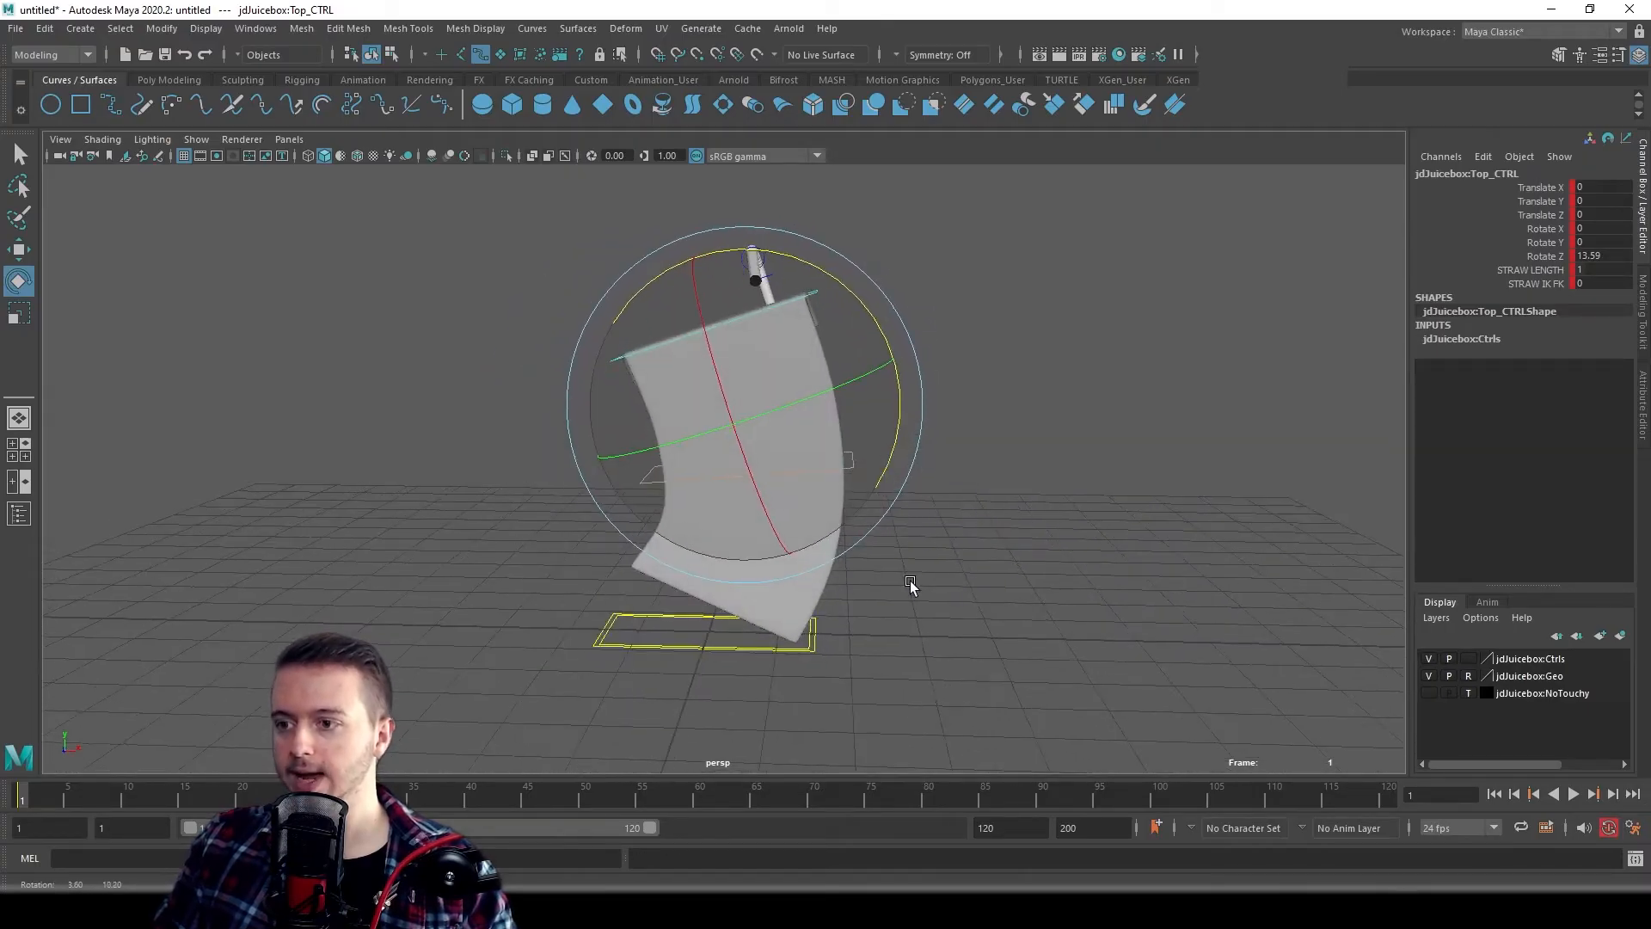
click(1032, 350)
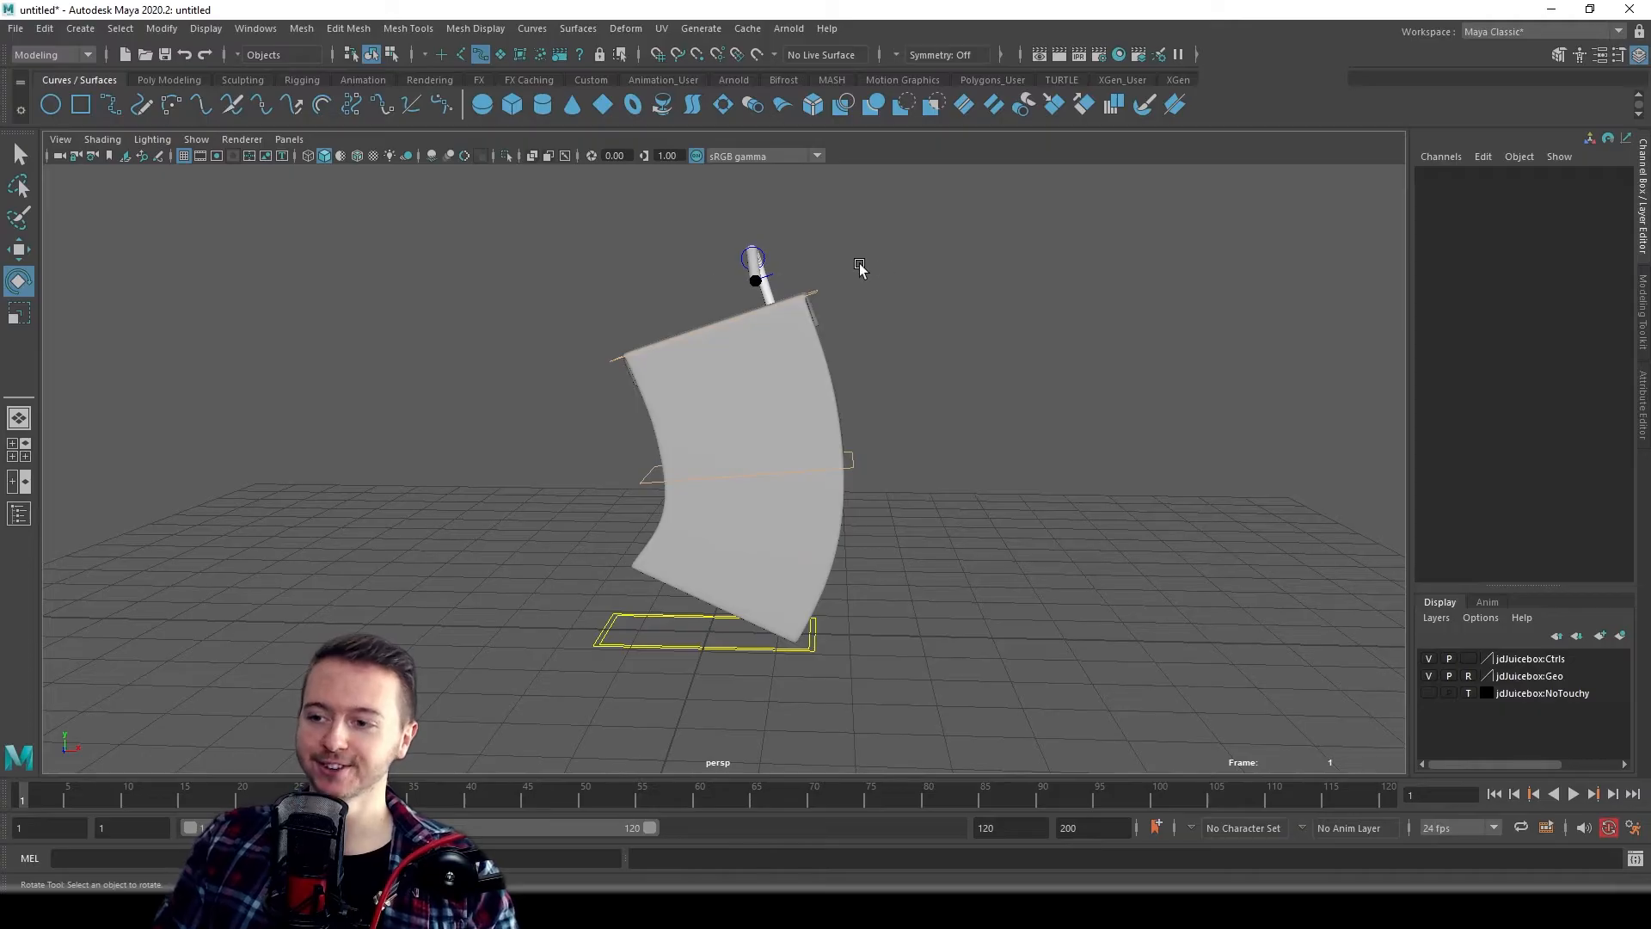
- Rotate the straw base control about -24.675 degrees around Y
alt+drag(860, 268, 971, 246)
click(772, 273)
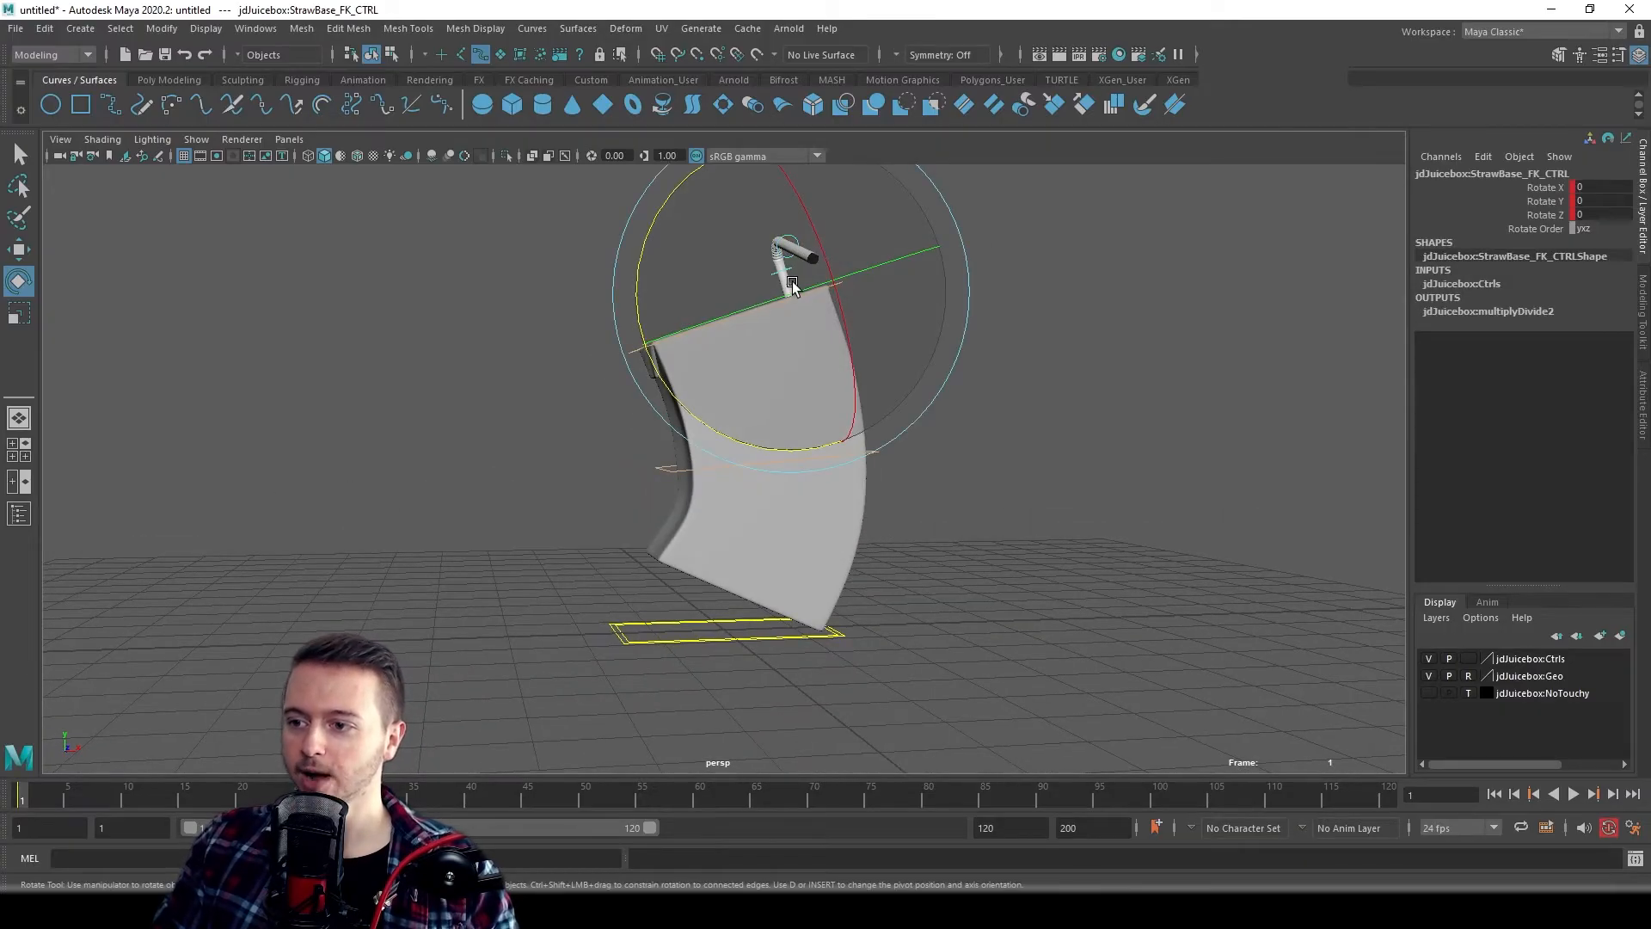
drag(792, 294, 743, 308)
alt+drag(850, 347, 932, 434)
click(688, 313)
click(750, 307)
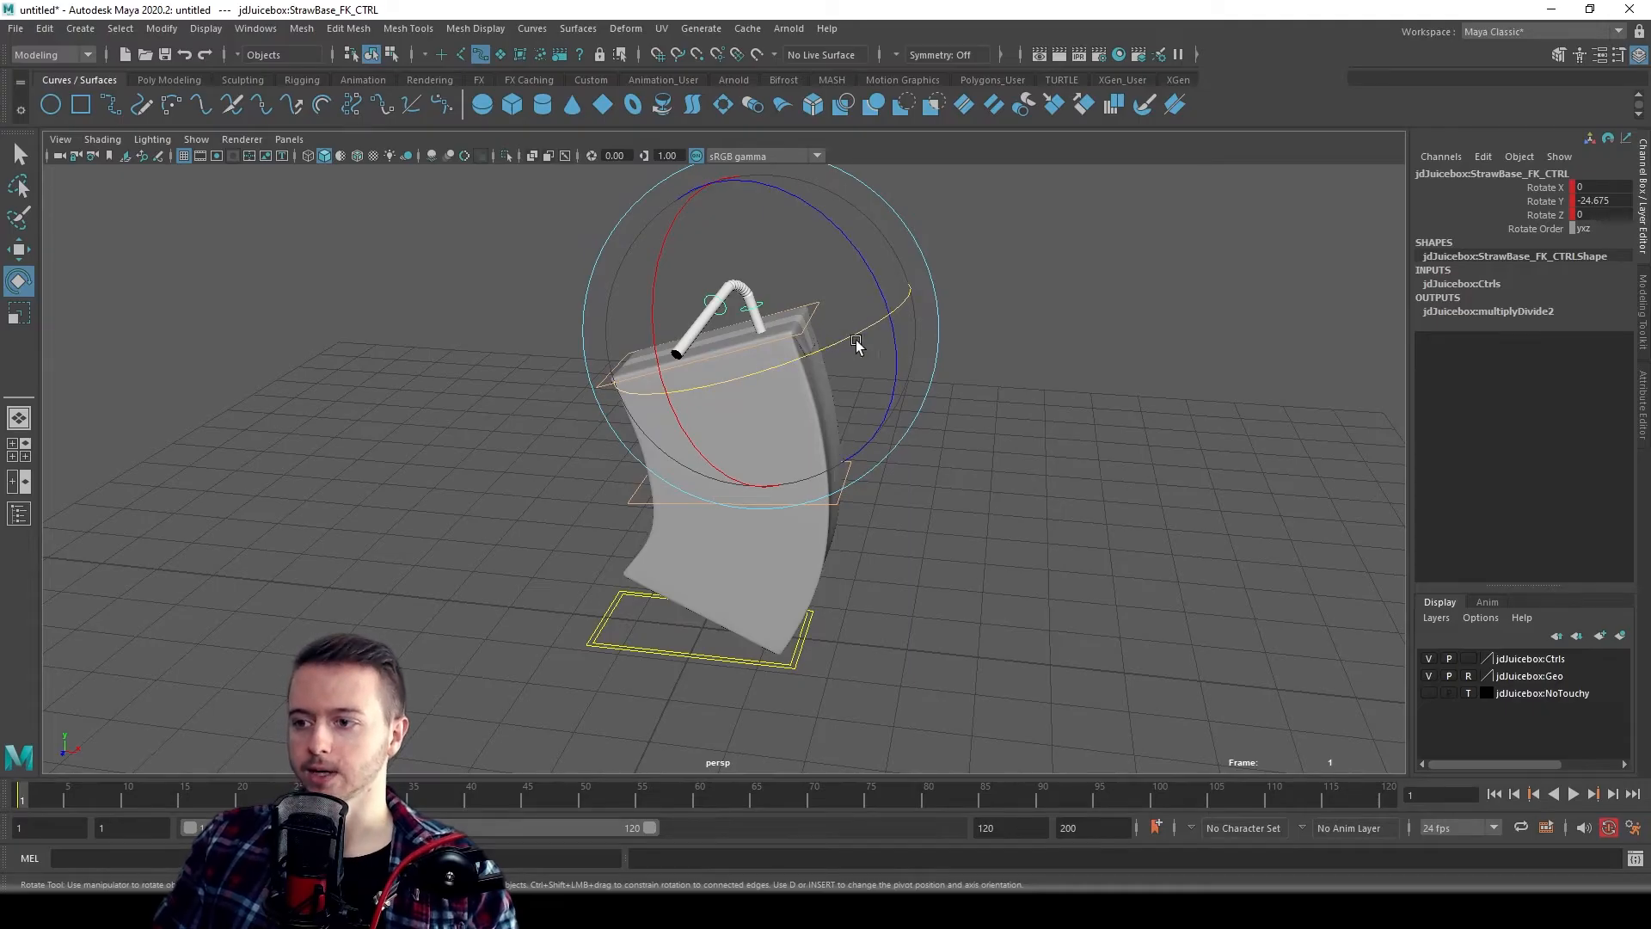
mouse_move(502, 414)
alt+mouse_down()
mouse_move(528, 398)
mouse_move(519, 423)
alt+mouse_up()
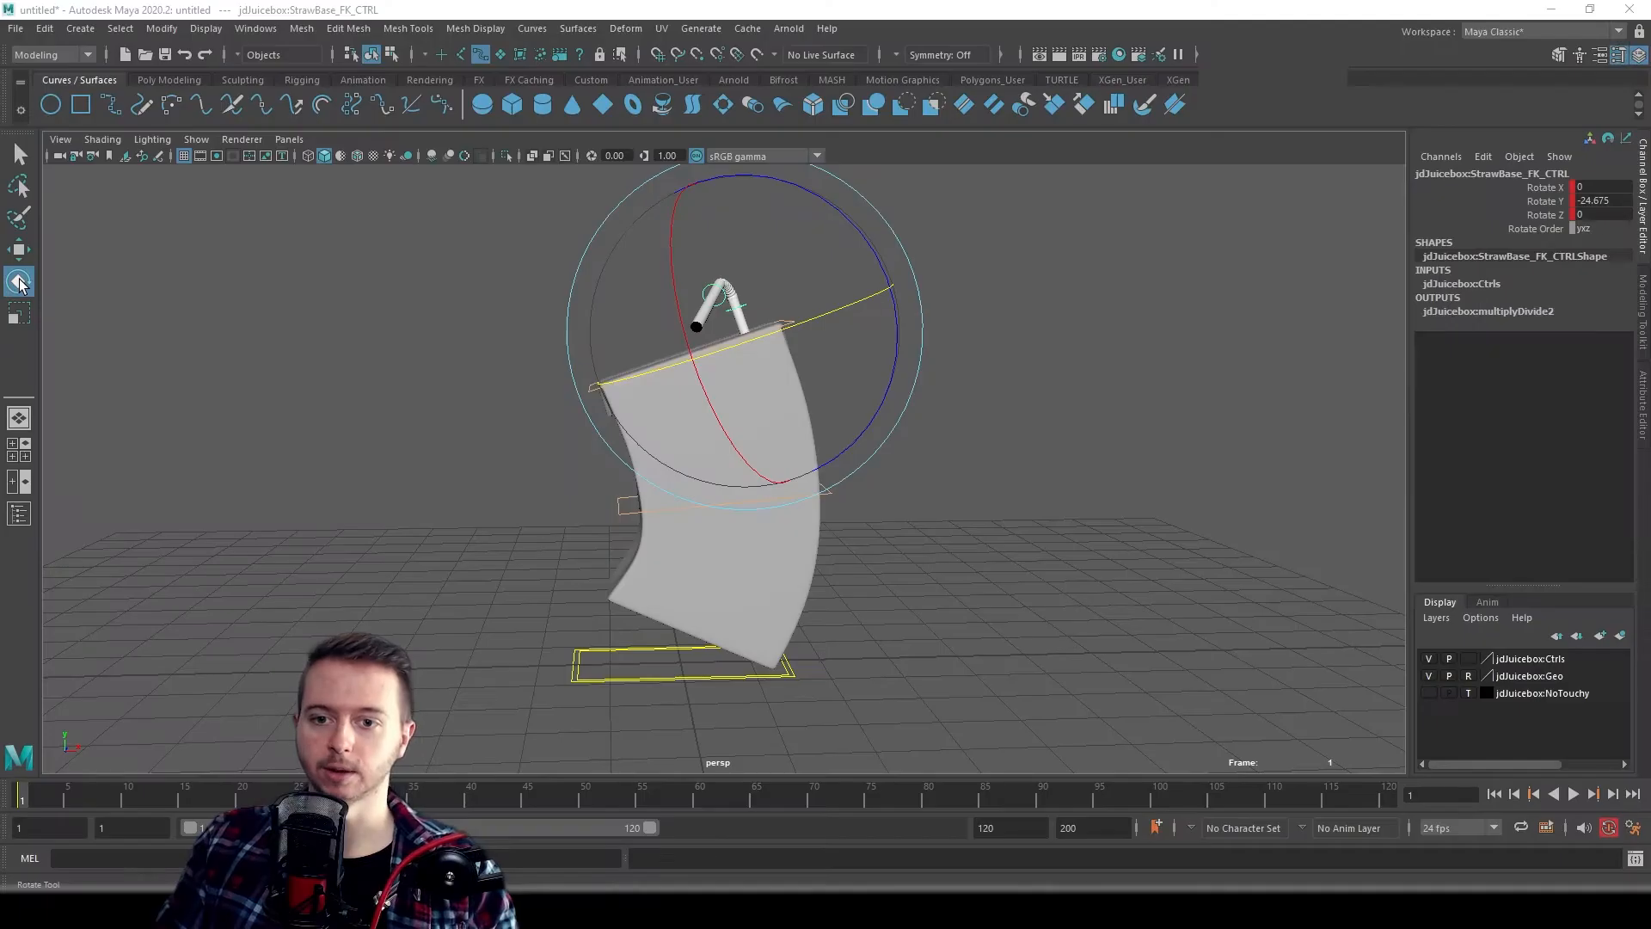
- Switch the Rotate tool's axis orientation to World, return it to Object, and close the tool settings
drag(0, 141, 248, 176)
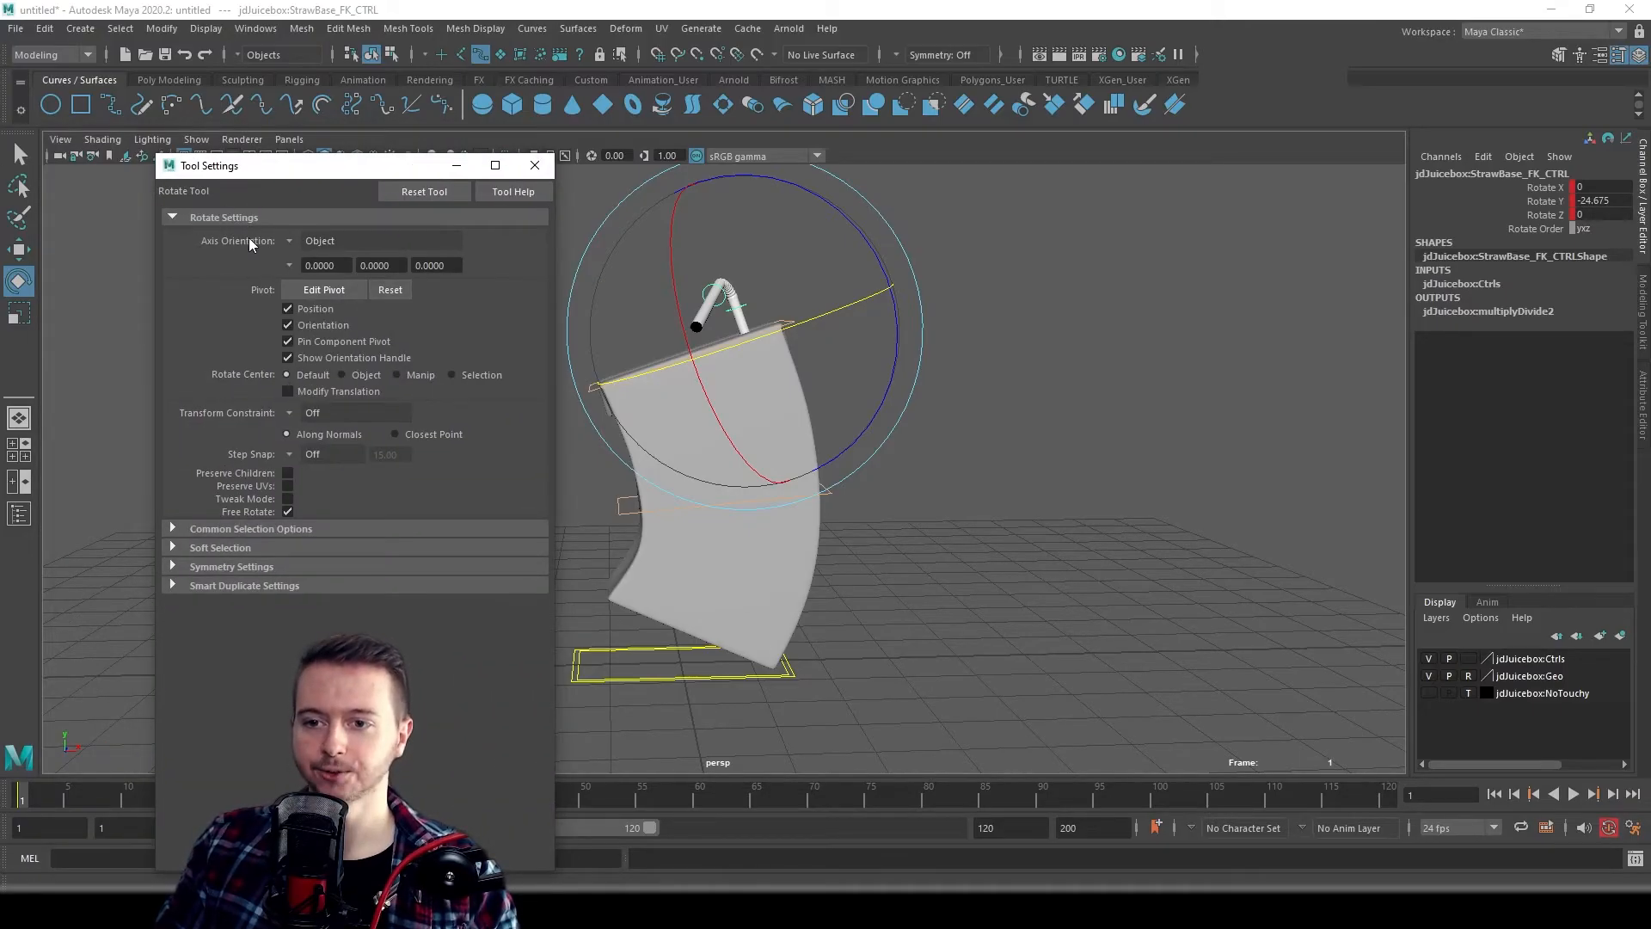
click(327, 245)
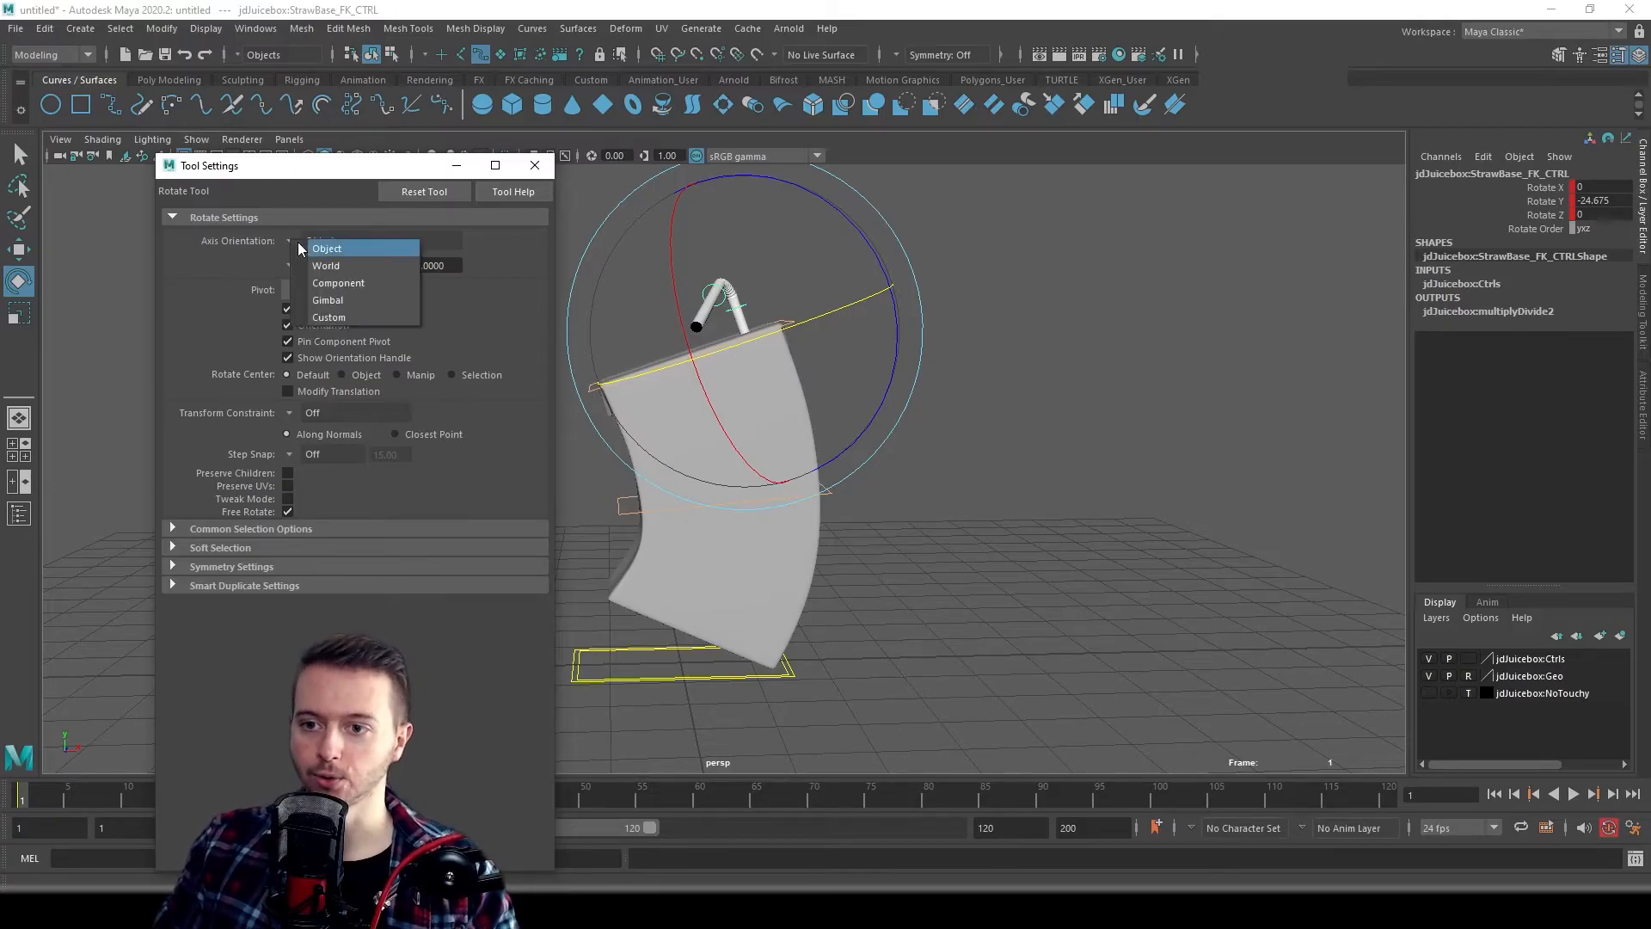
click(349, 264)
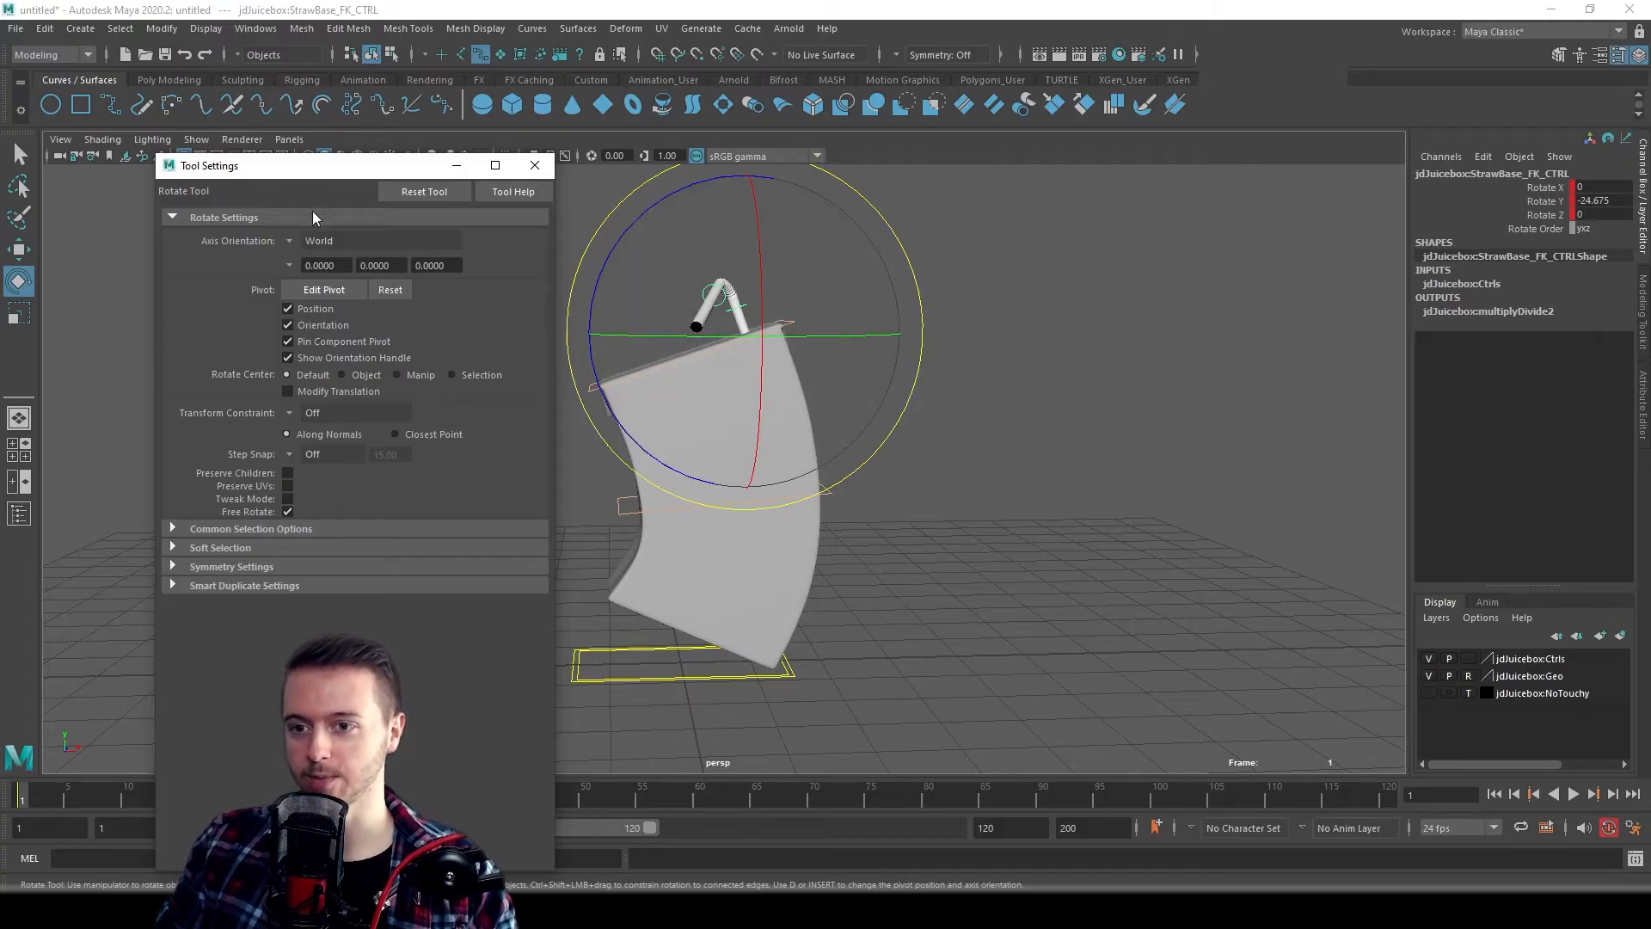
click(292, 243)
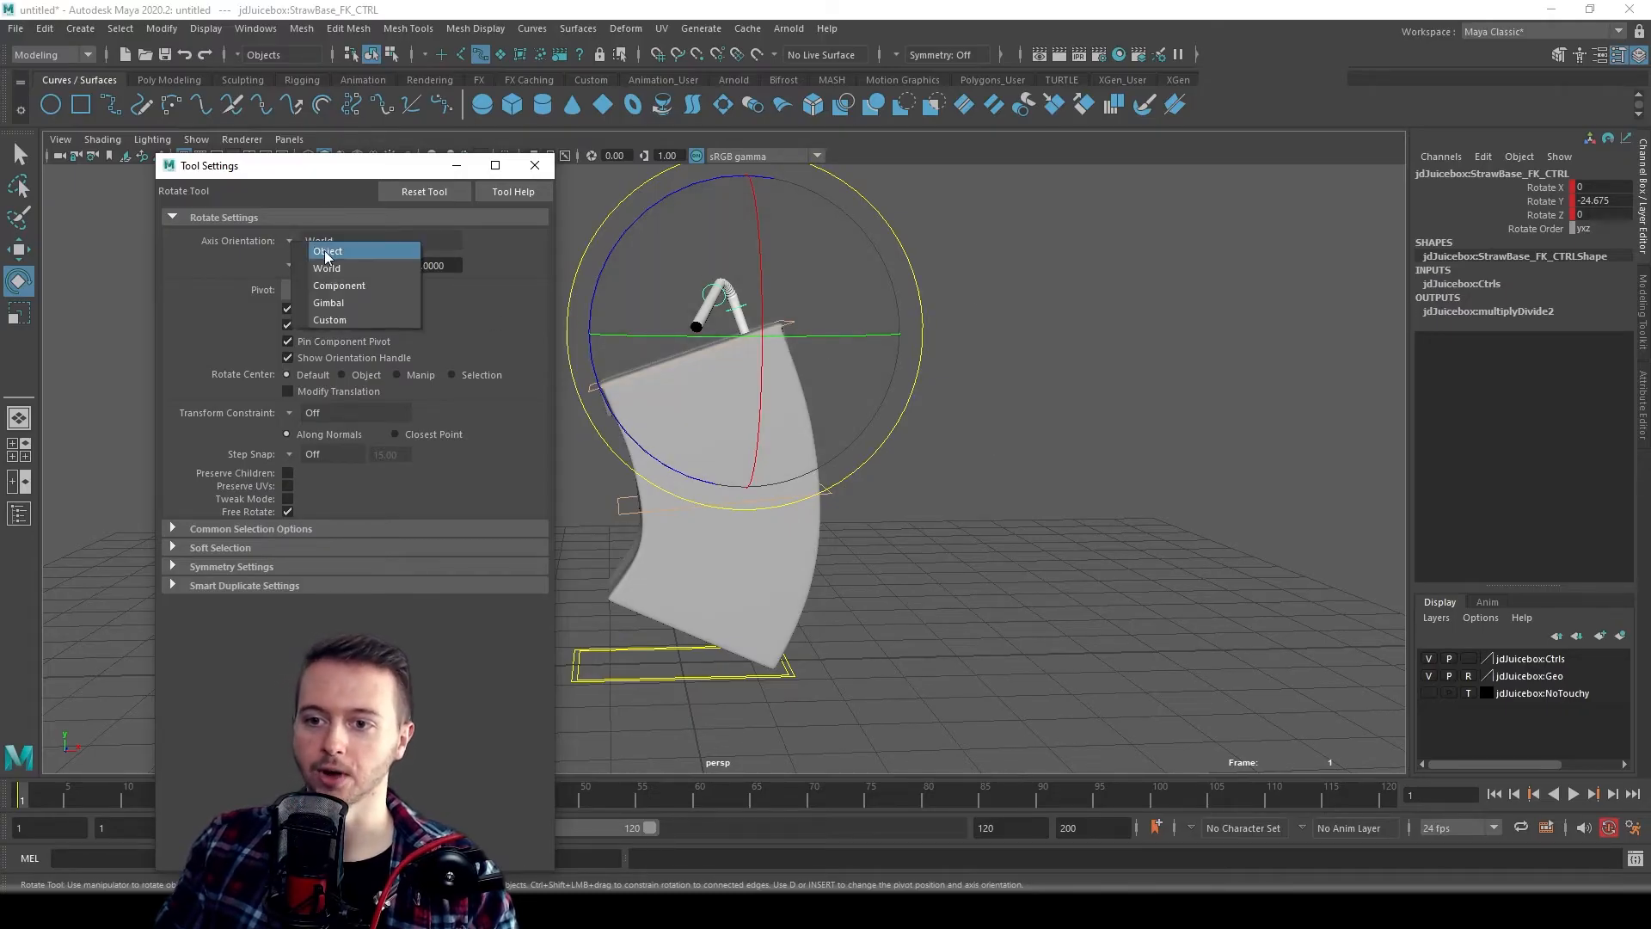
click(295, 244)
click(535, 165)
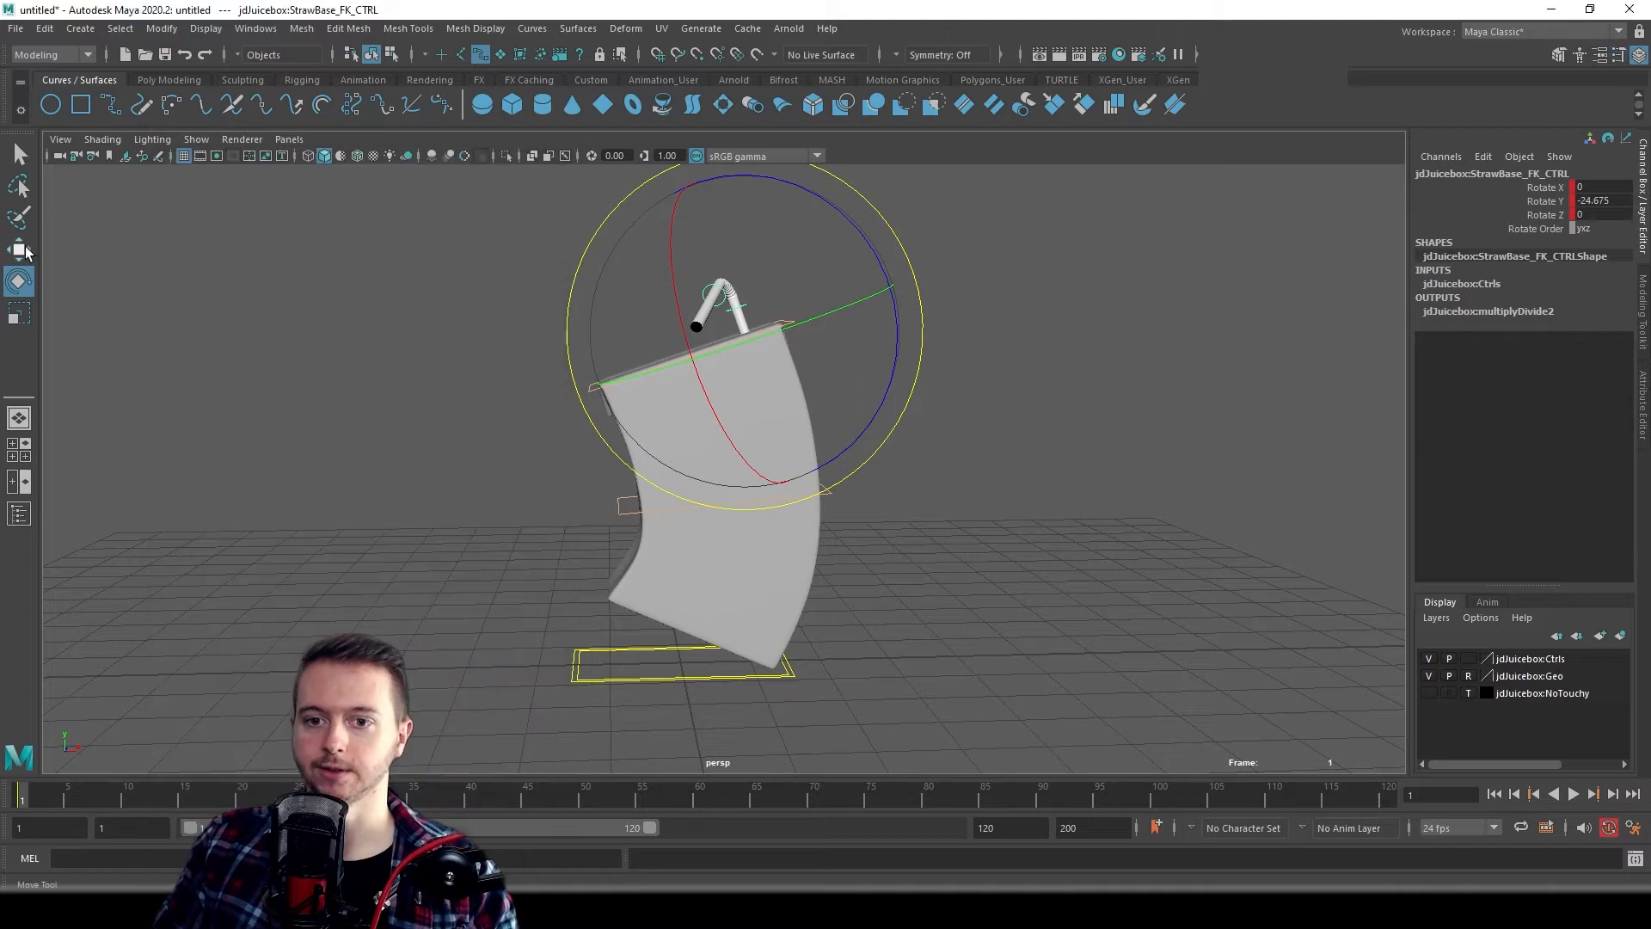
- Set the Move tool's axis orientation to Object in its tool settings
double_click(20, 250)
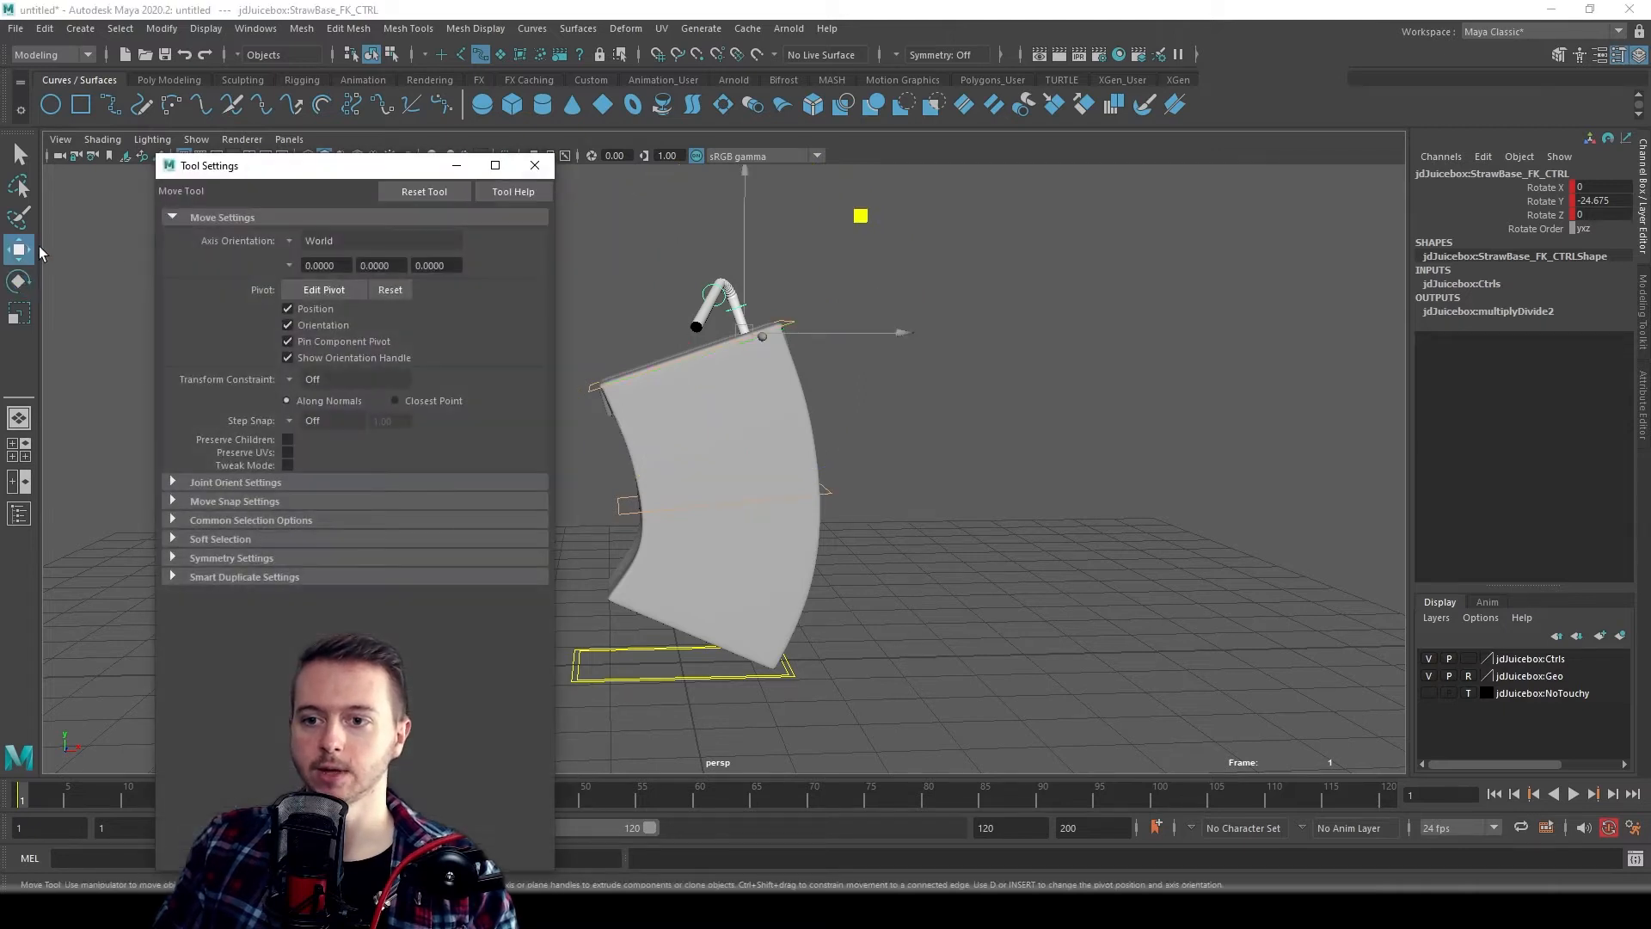
click(290, 241)
click(312, 245)
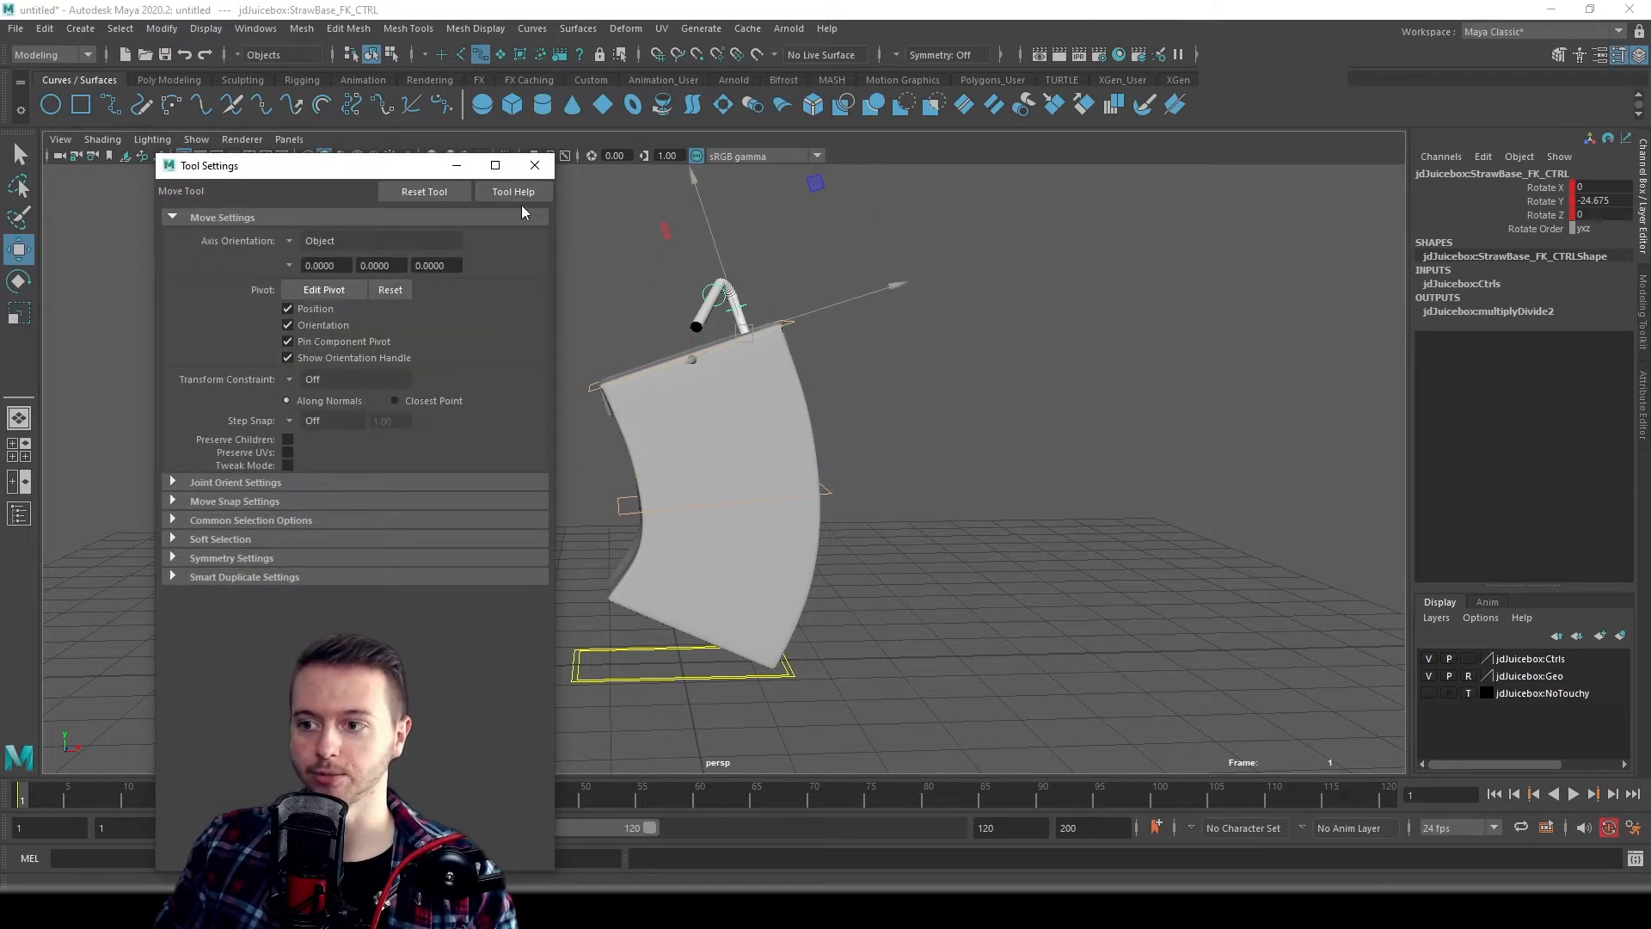
- Try freely rotating the straw base control in Object orientation and undo the rotation
key(e)
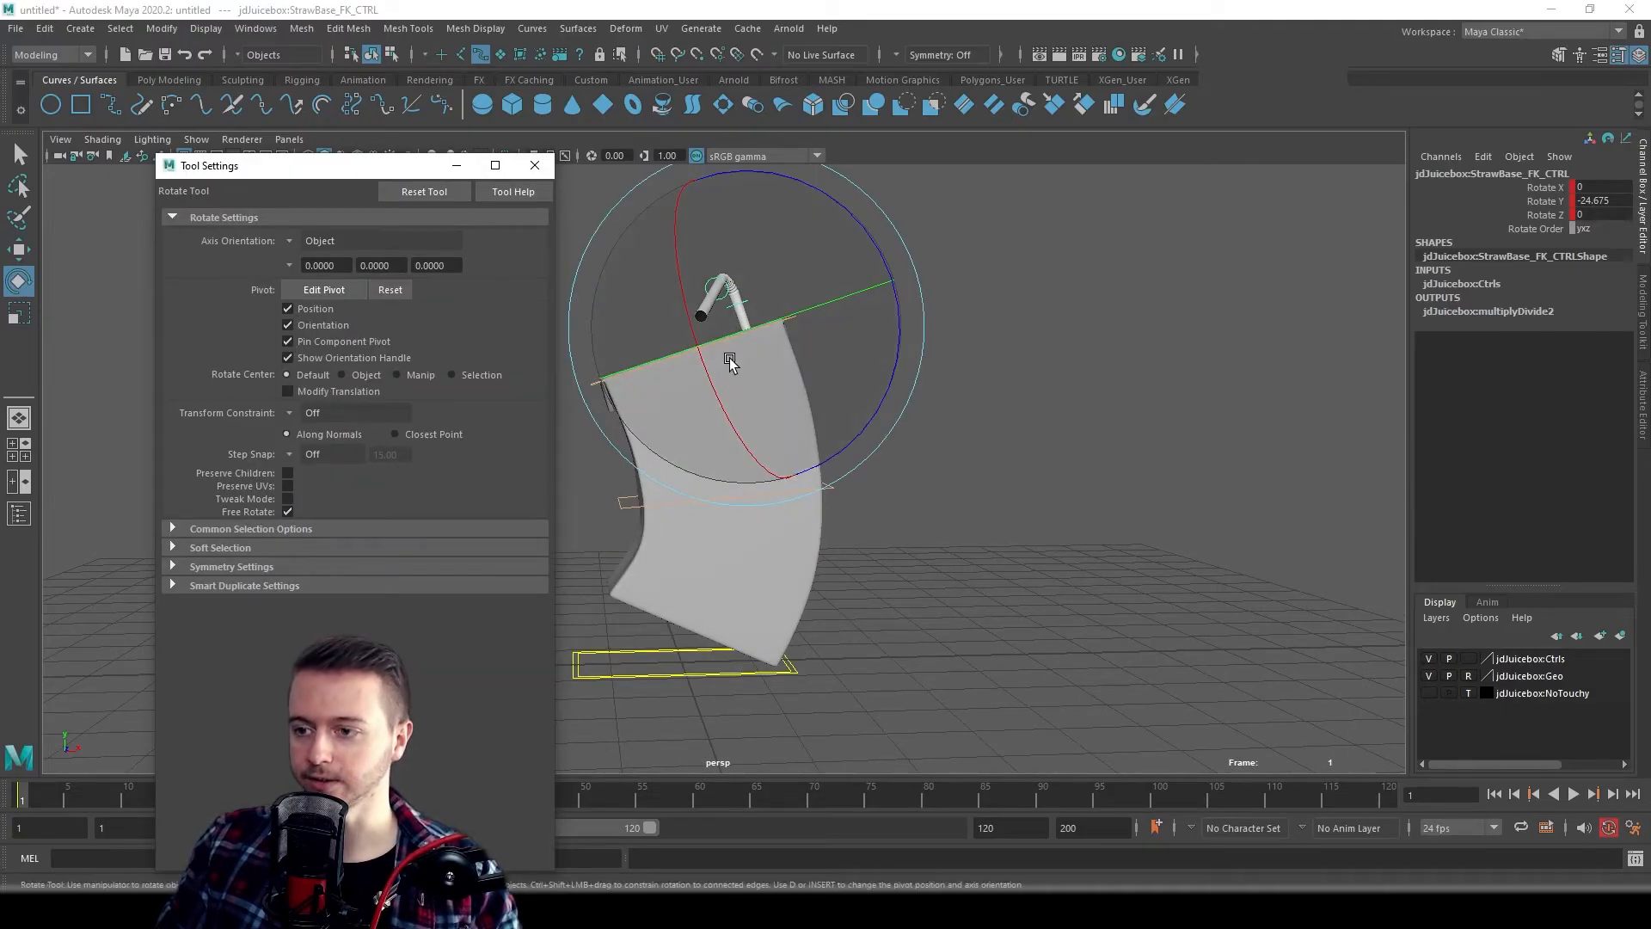
drag(729, 361, 792, 285)
key(ctrl+z)
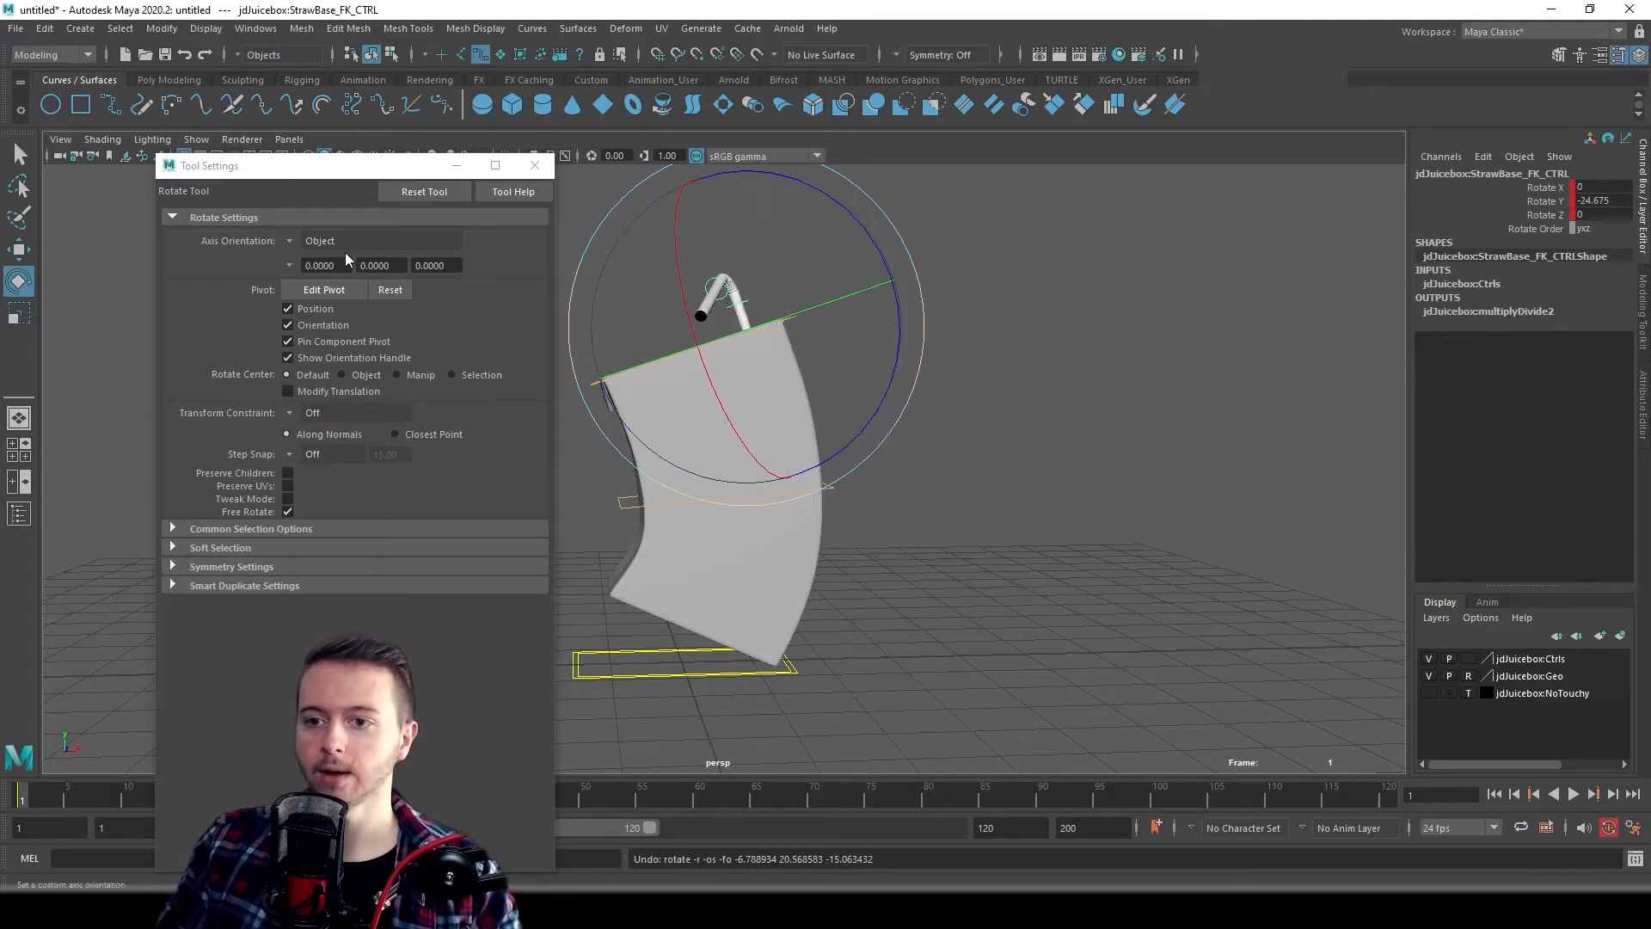
- Try freely rotating the straw base control with the Rotate tool's axis orientation set to World, and undo the rotation
click(295, 240)
click(395, 262)
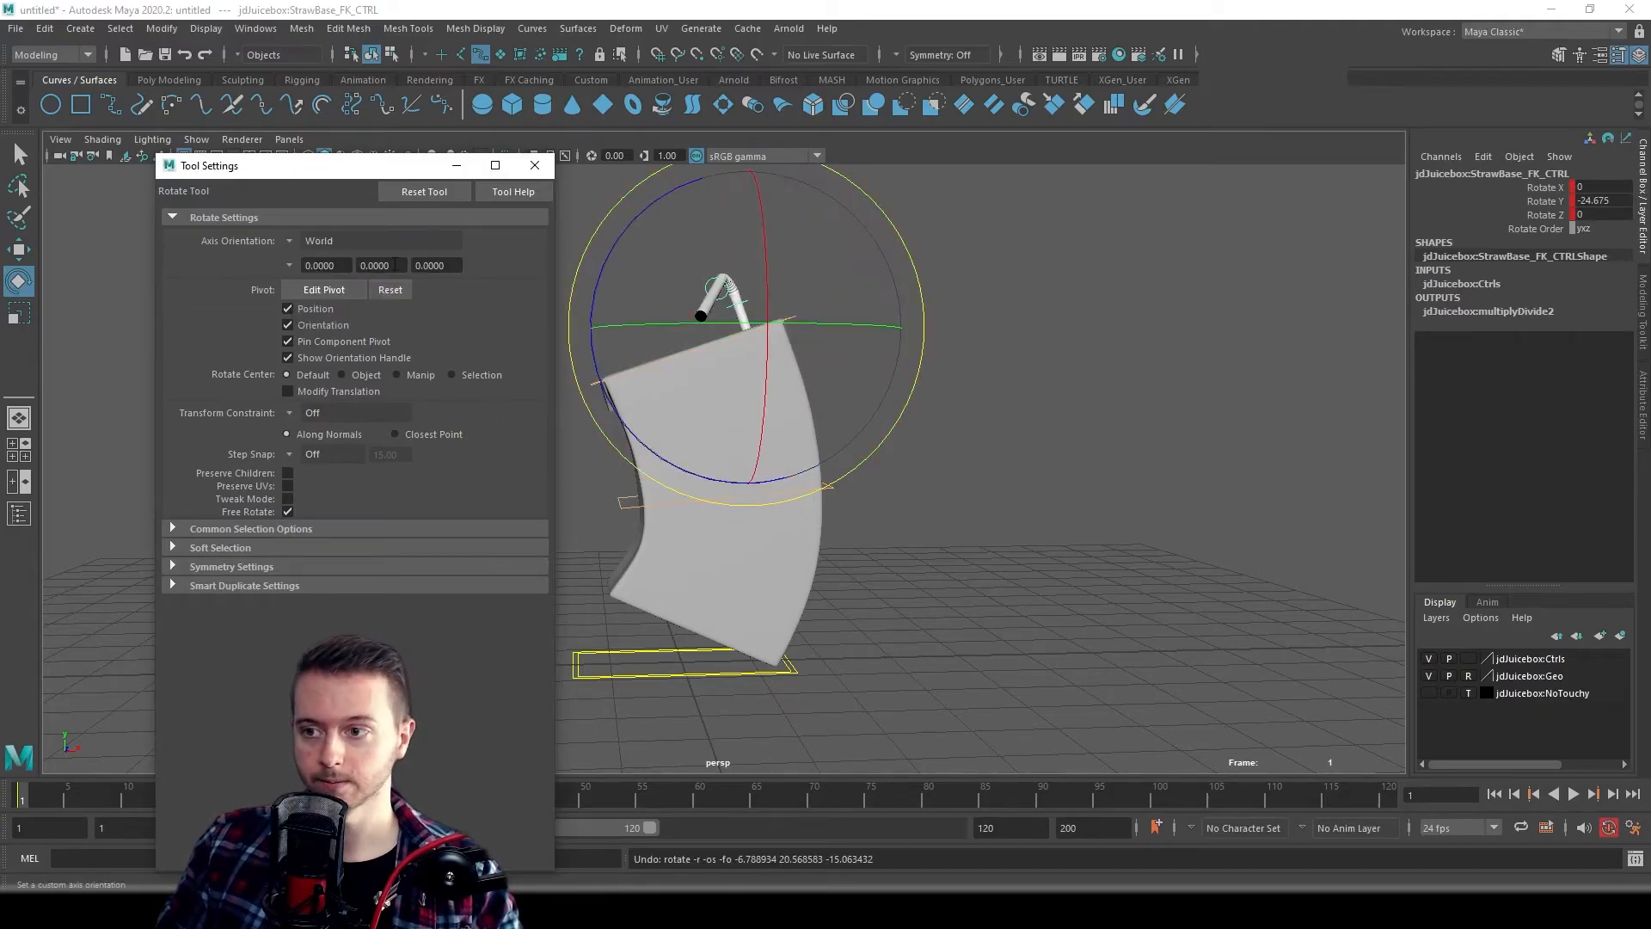
drag(834, 284, 670, 356)
key(ctrl+z)
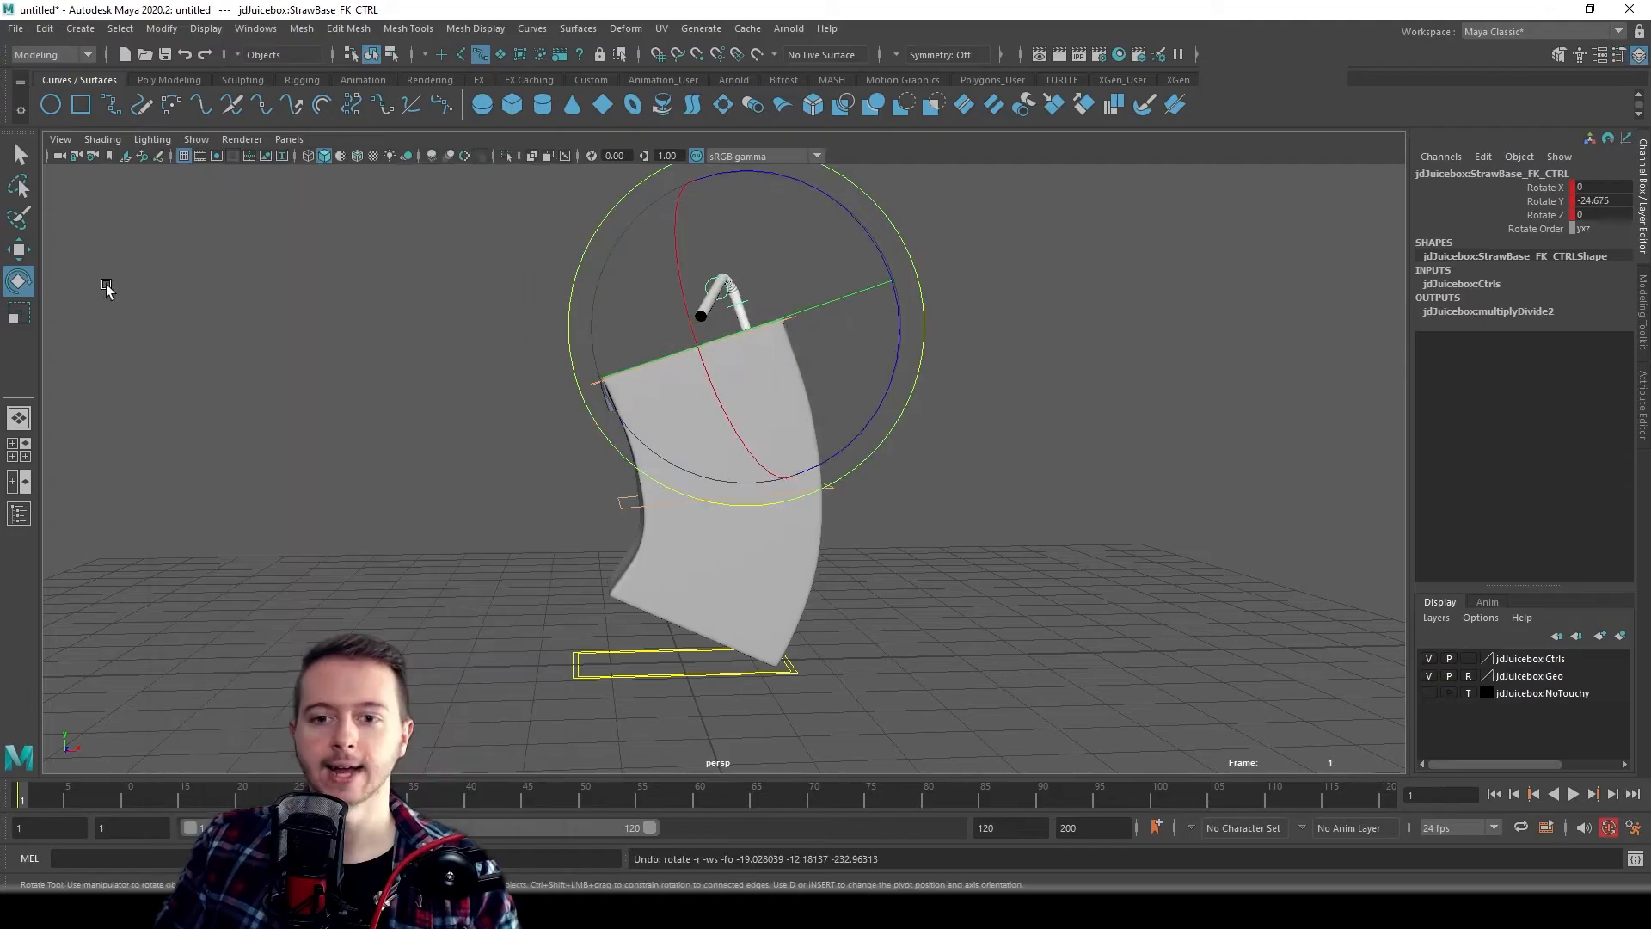
- Set the Rotate tool's axis orientation to Object and close the tool settings
double_click(18, 282)
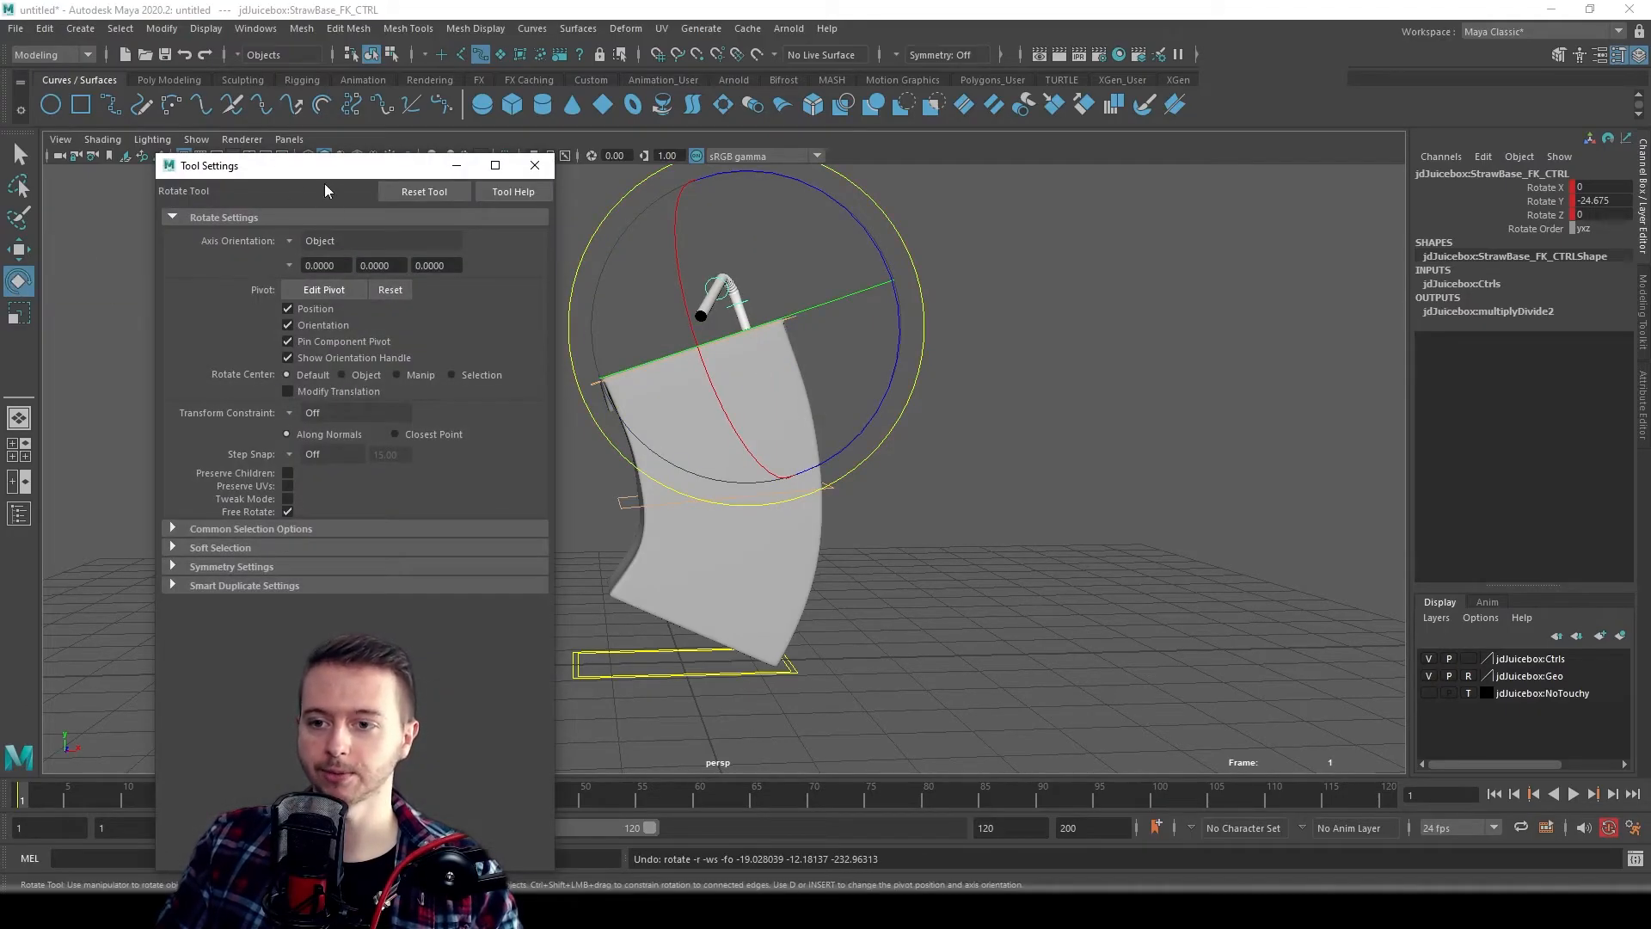
click(290, 240)
click(328, 249)
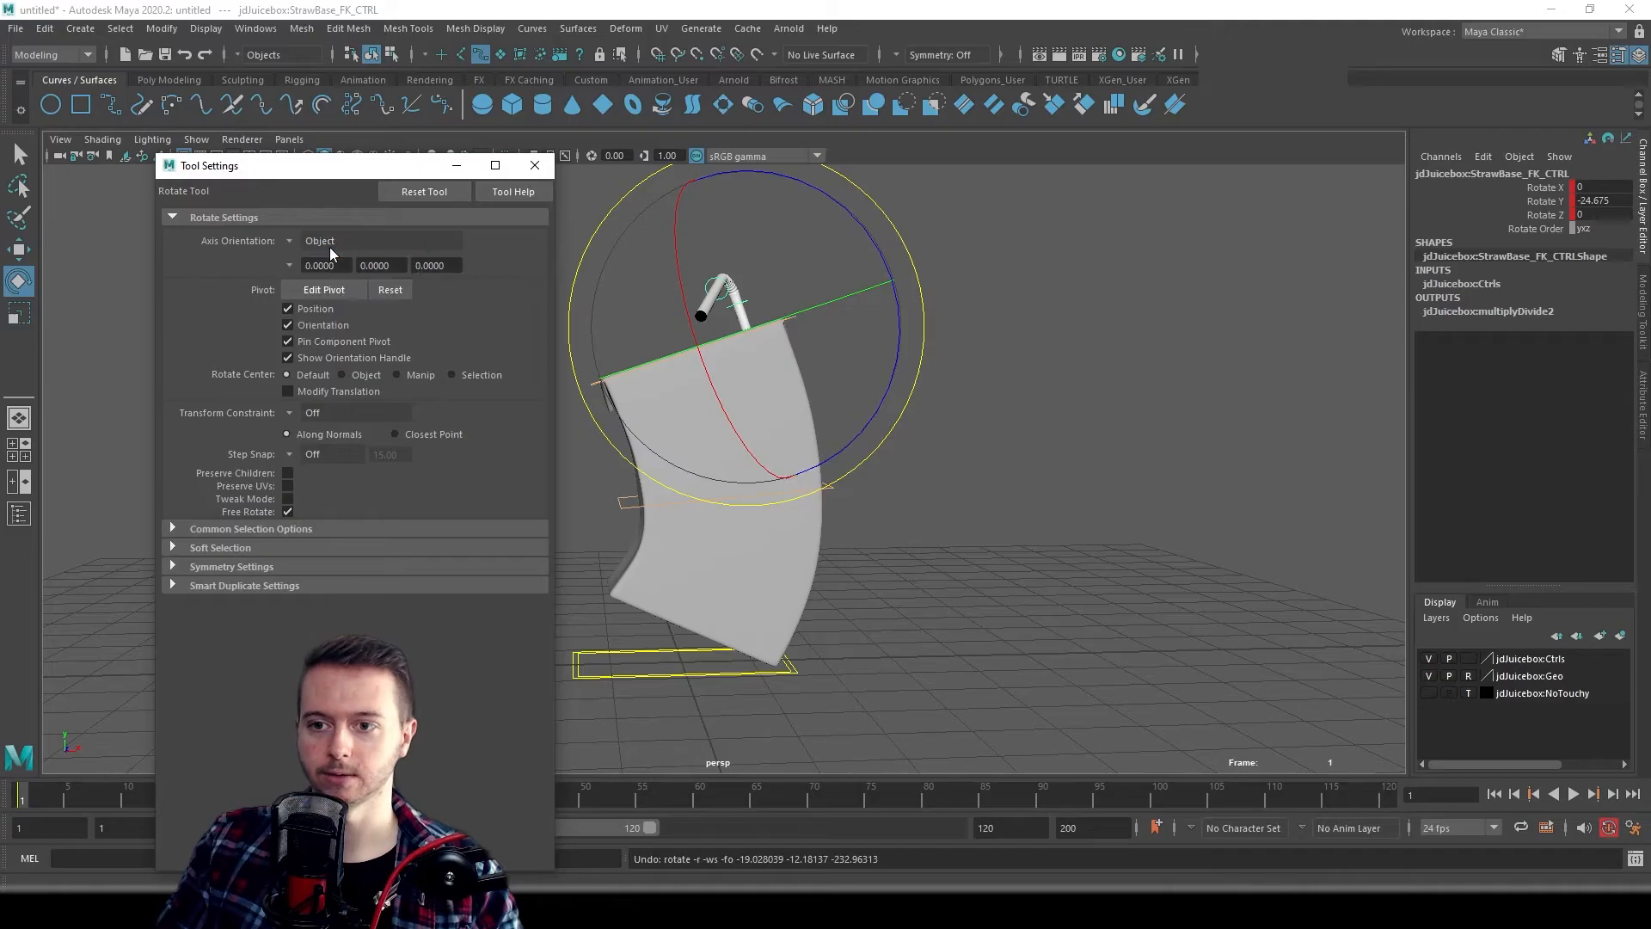
click(534, 165)
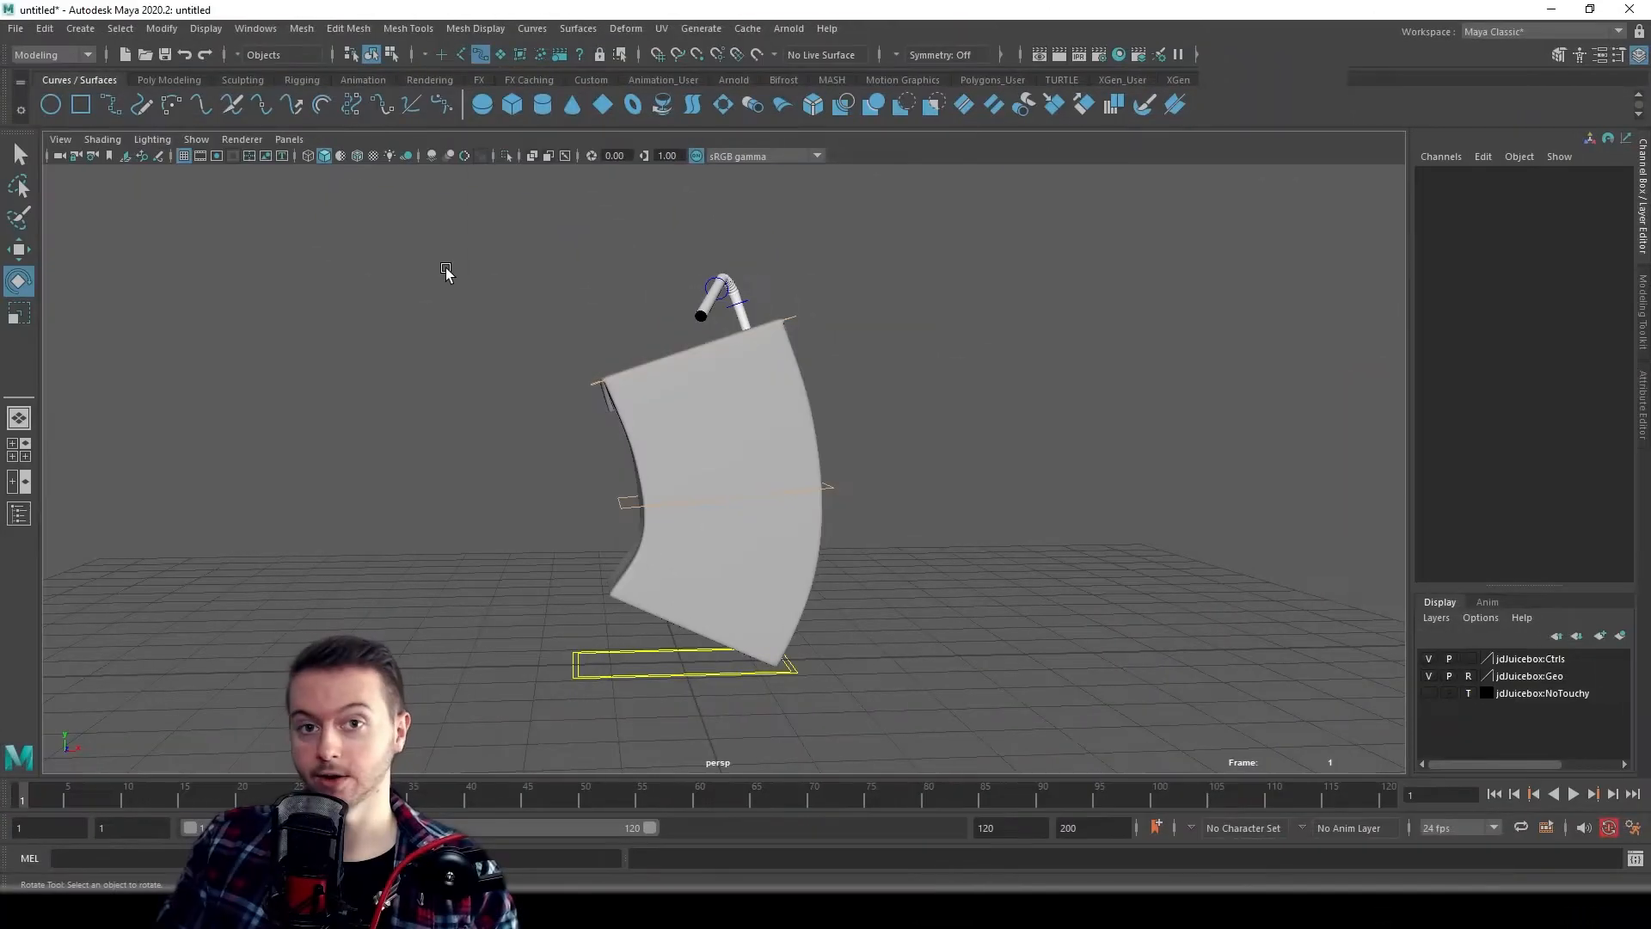
- Select all the juice box controls, scrub the timeline to frame 8, and choose 24 fps as the playback speed
drag(403, 225, 1039, 735)
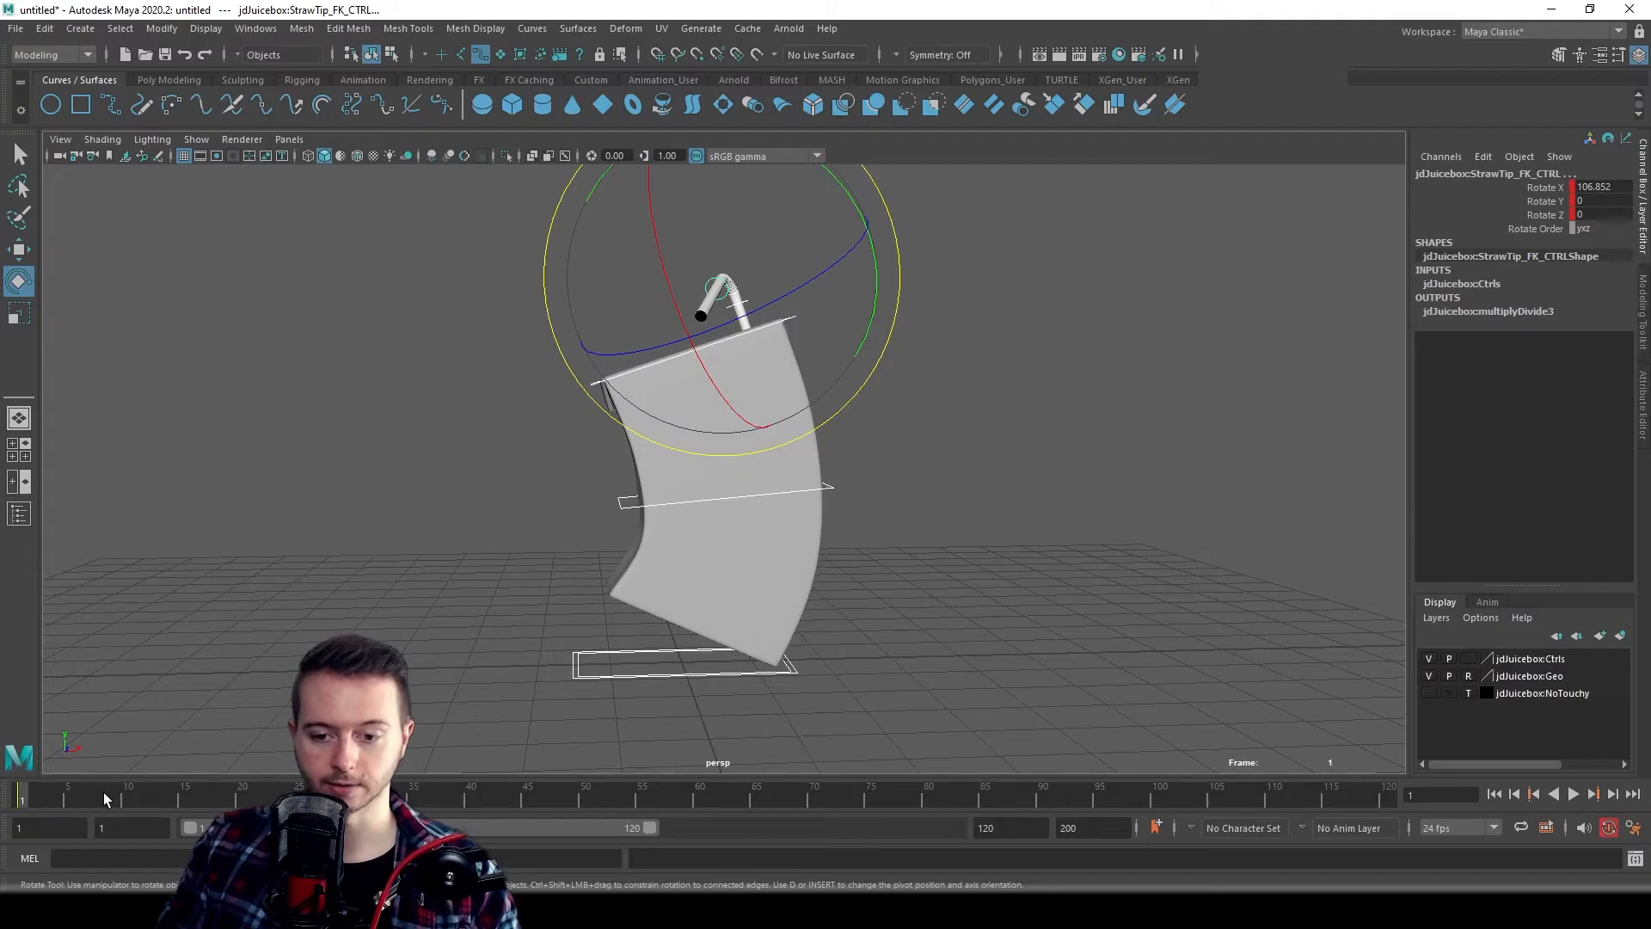
drag(21, 804, 102, 803)
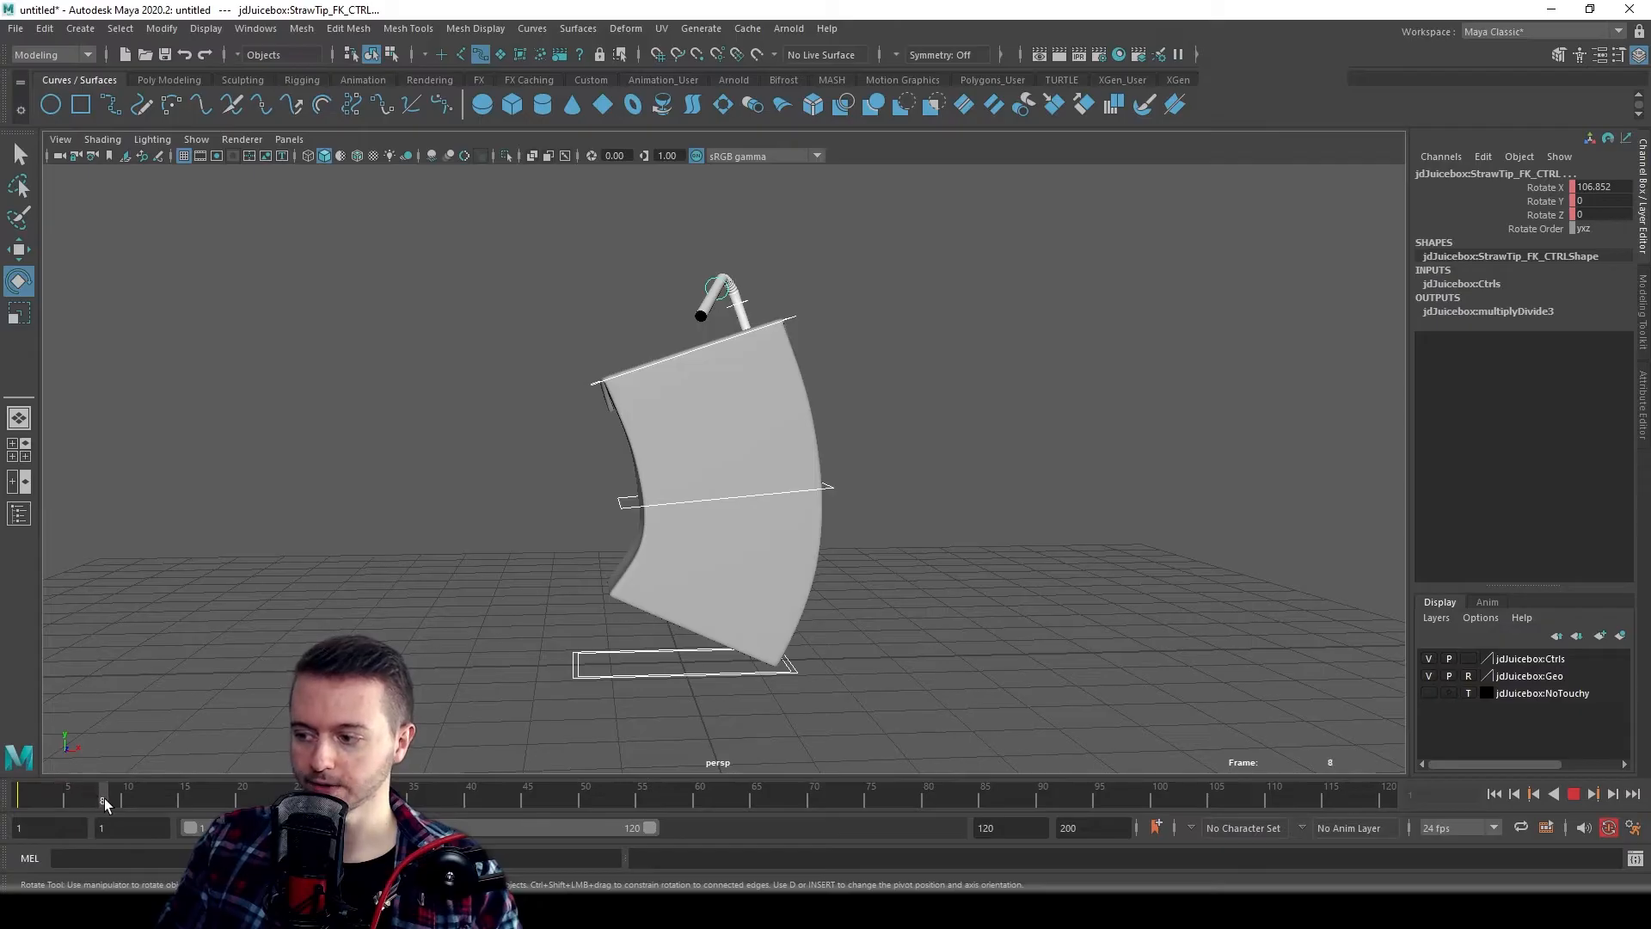
click(1495, 828)
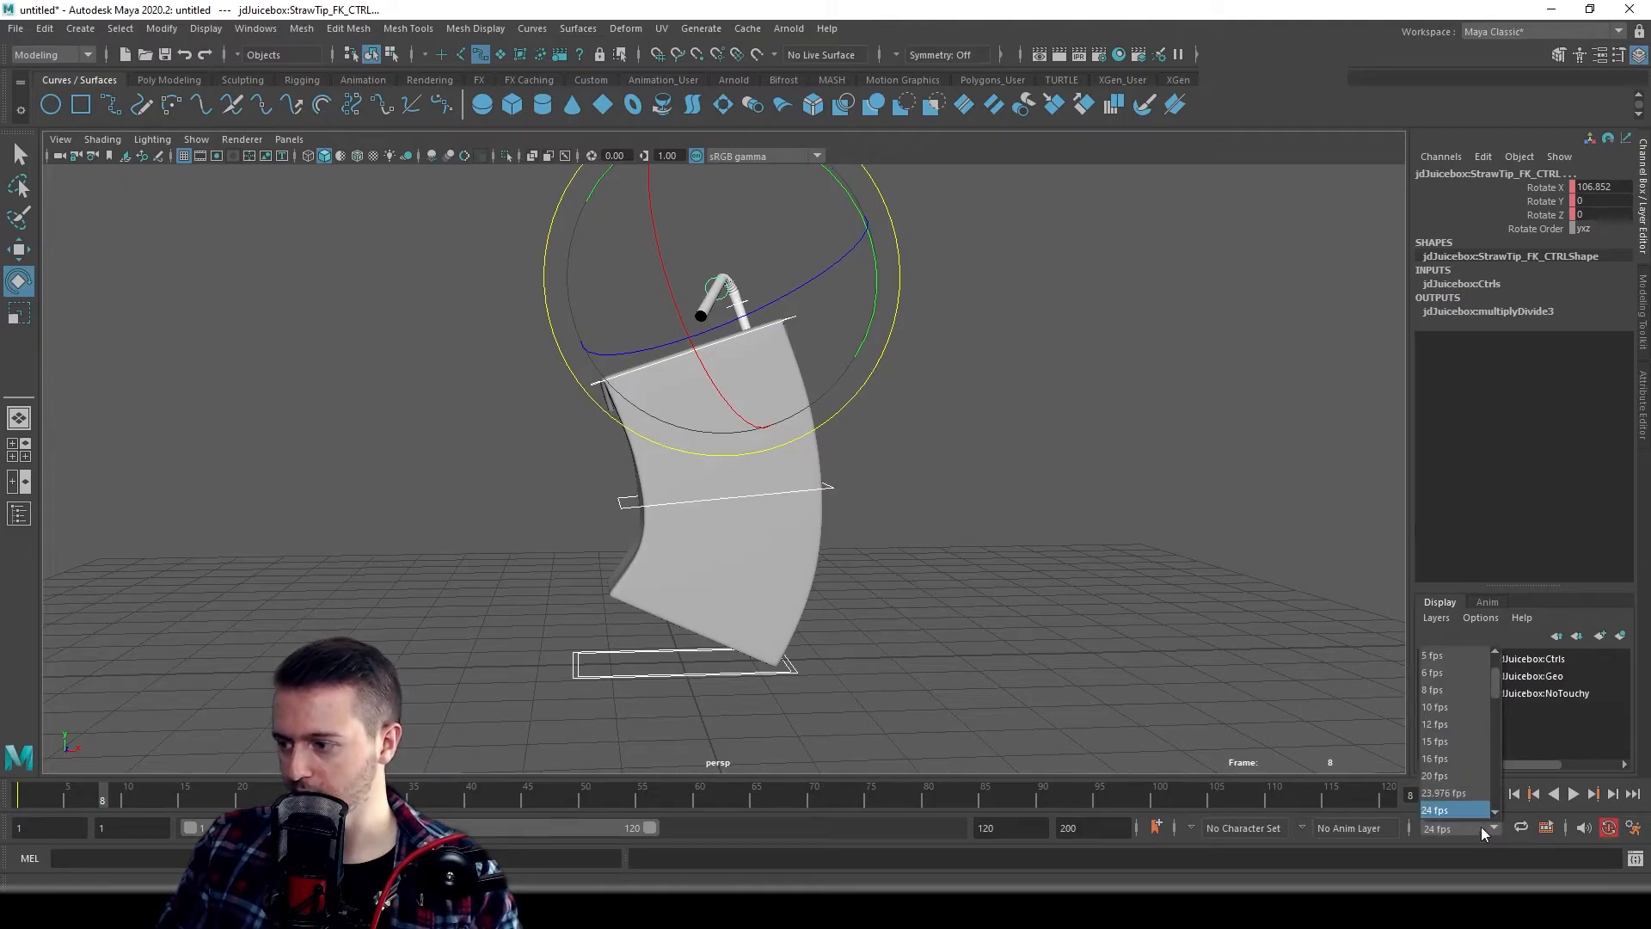
click(1447, 812)
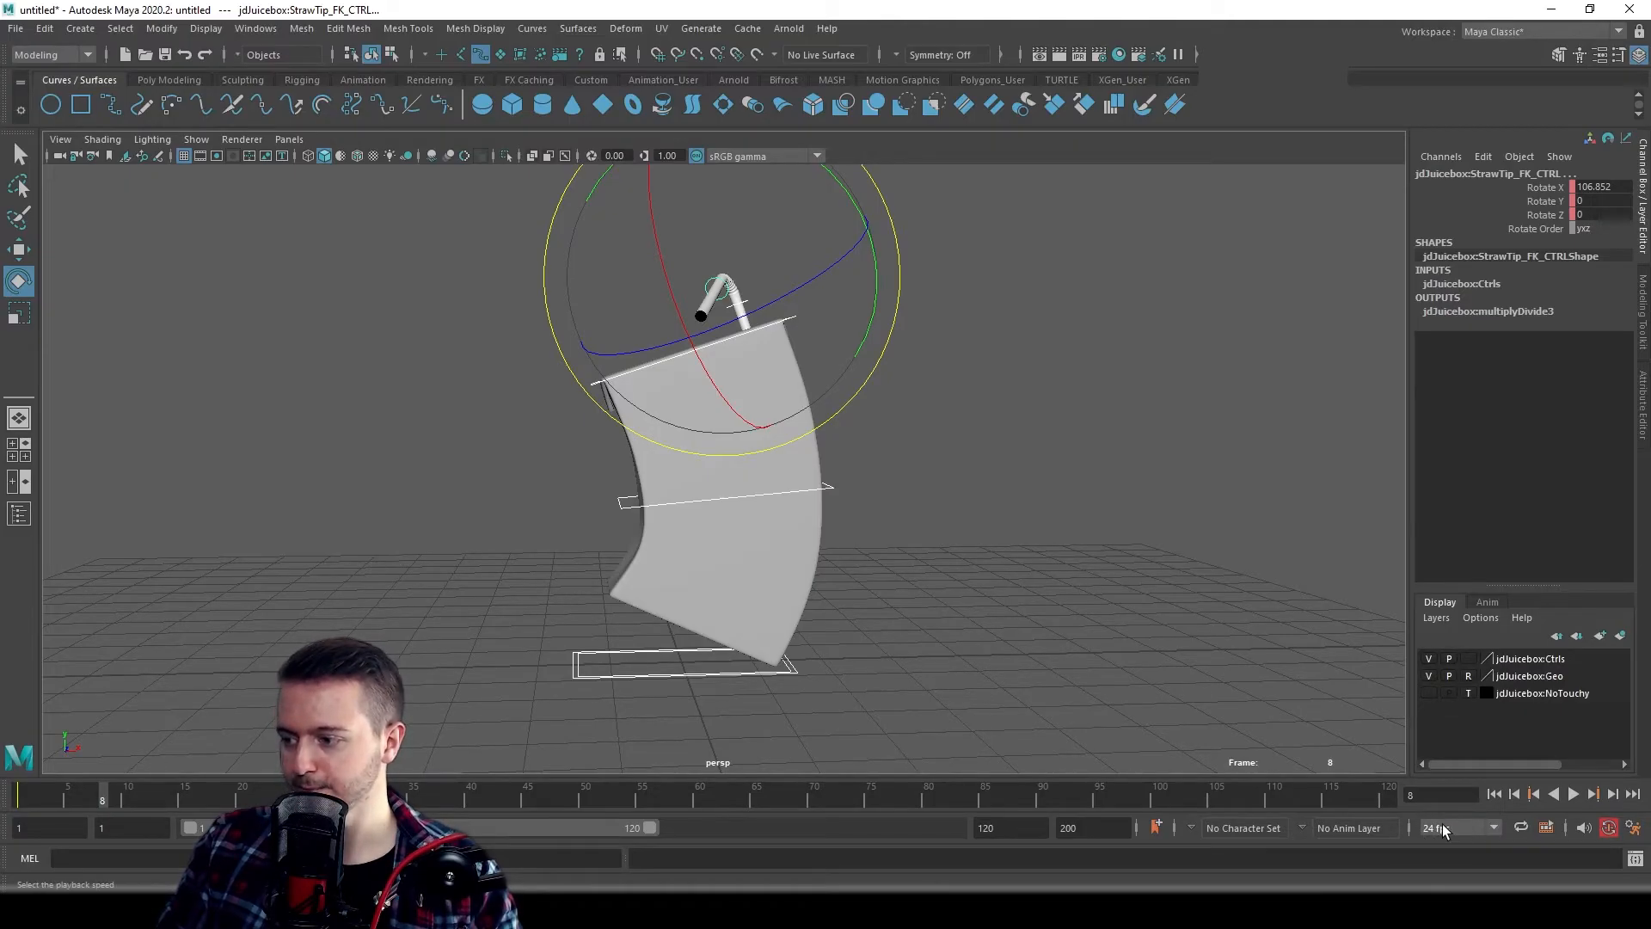
- Return to frame 1 and step forward one frame at a time to frame 13
key(alt+shift+v)
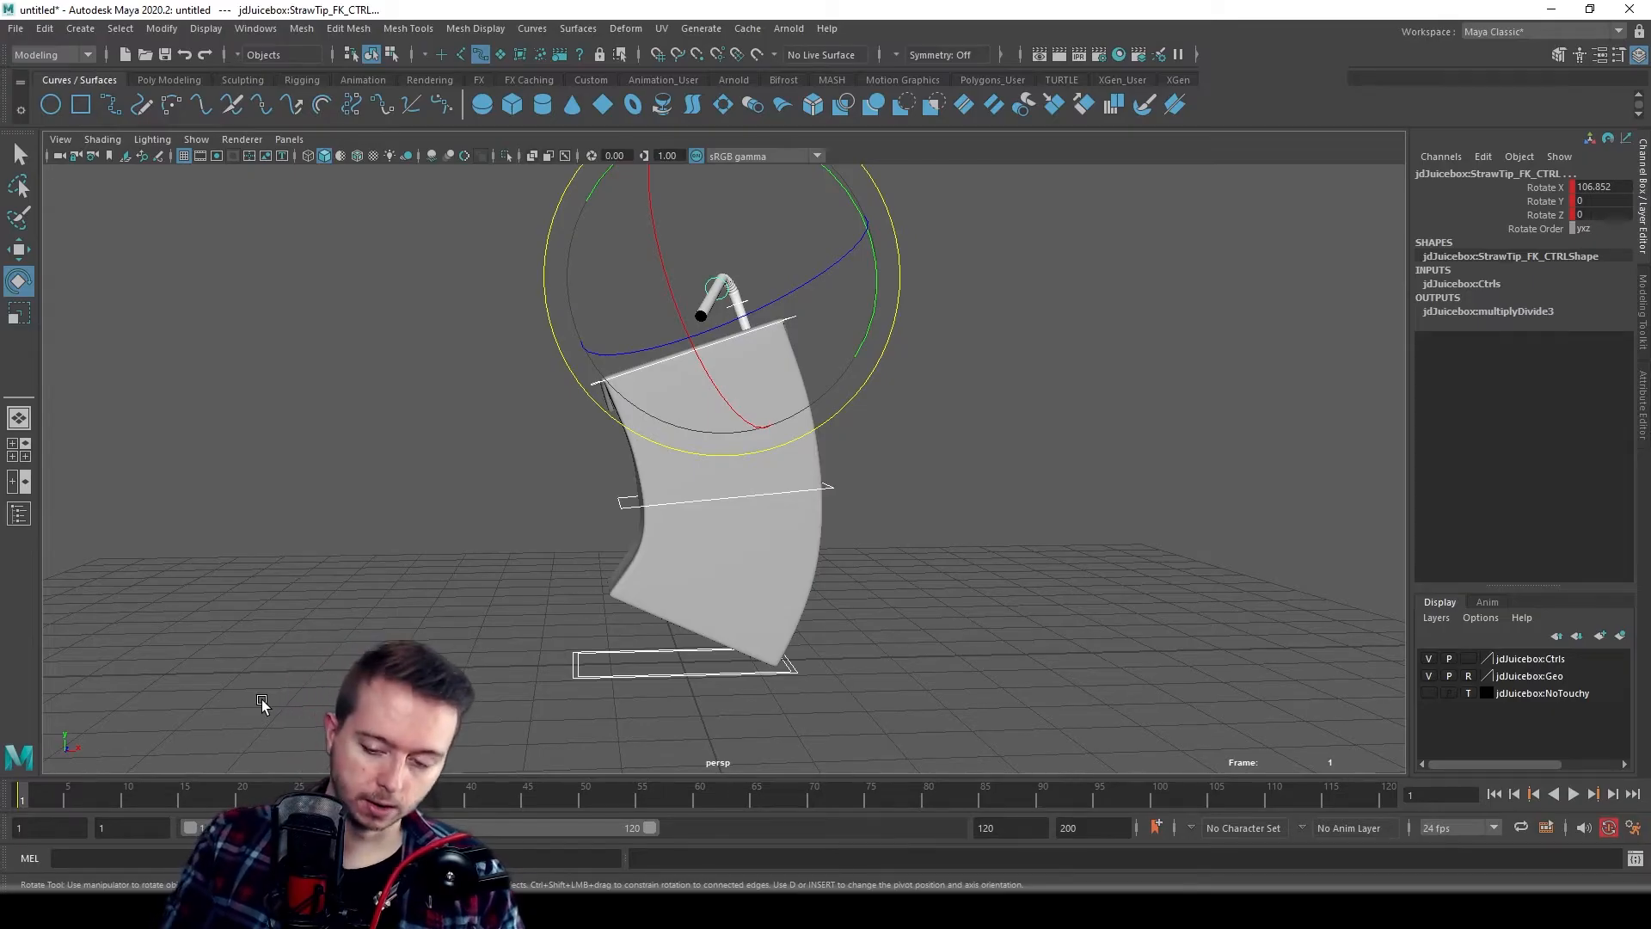
key(alt+period)
key(alt+period)
key(alt+period)
key(alt+period)
key(alt+period)
key(alt+period)
key(alt+period)
key(alt+period)
key(alt+period)
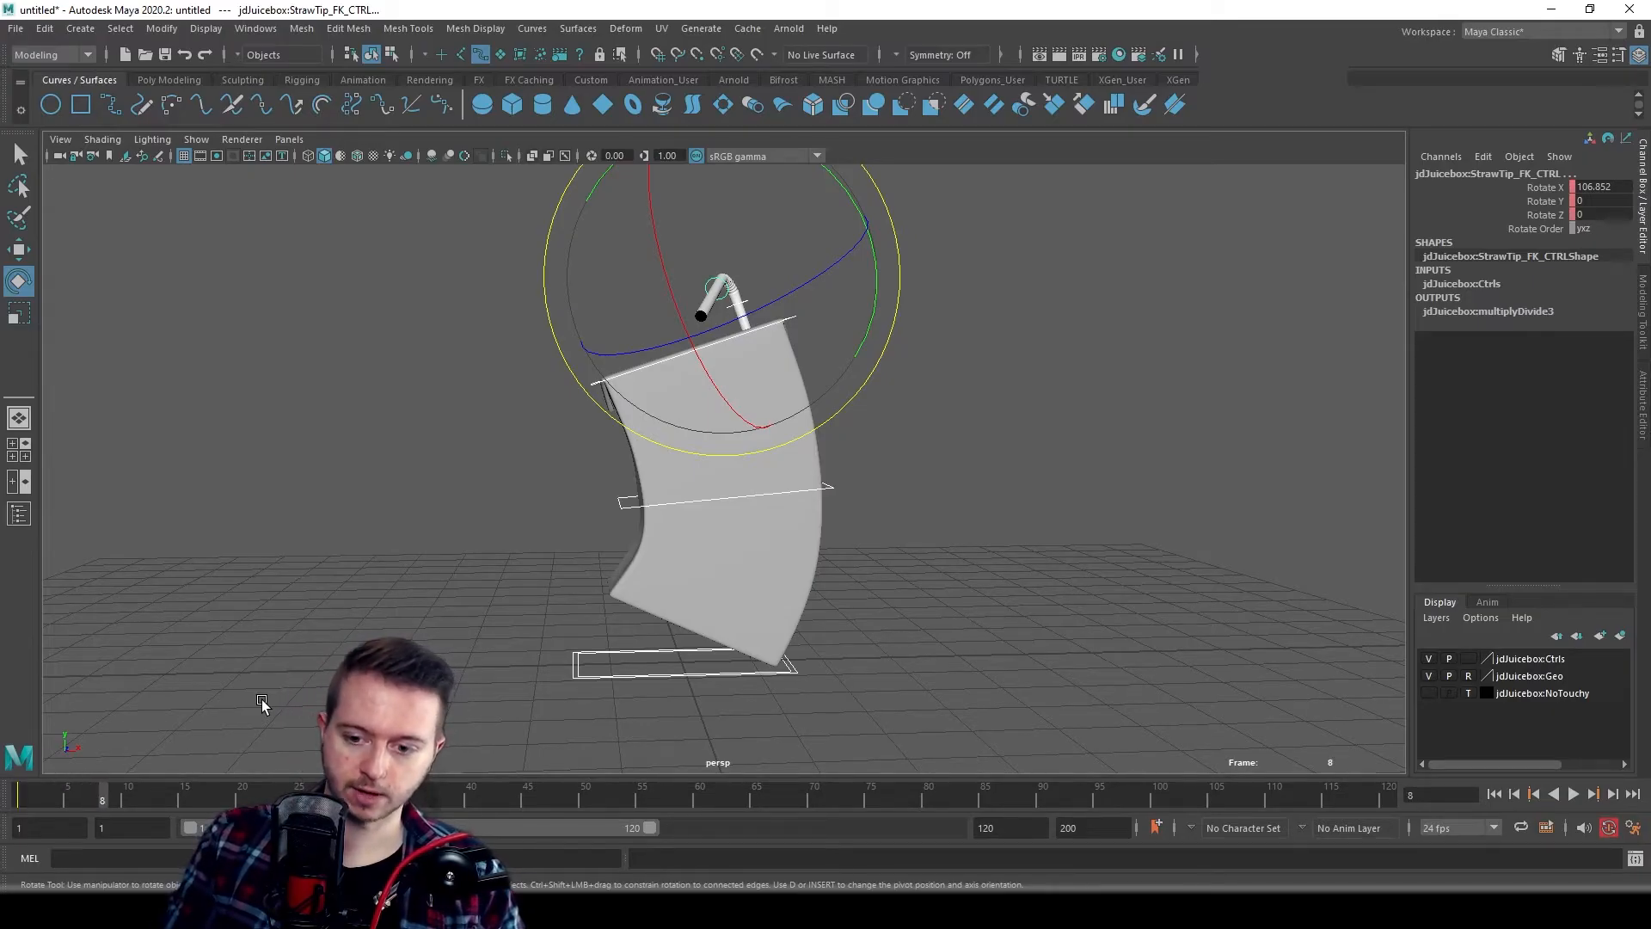
key(alt+period)
key(alt+period)
key(alt+period)
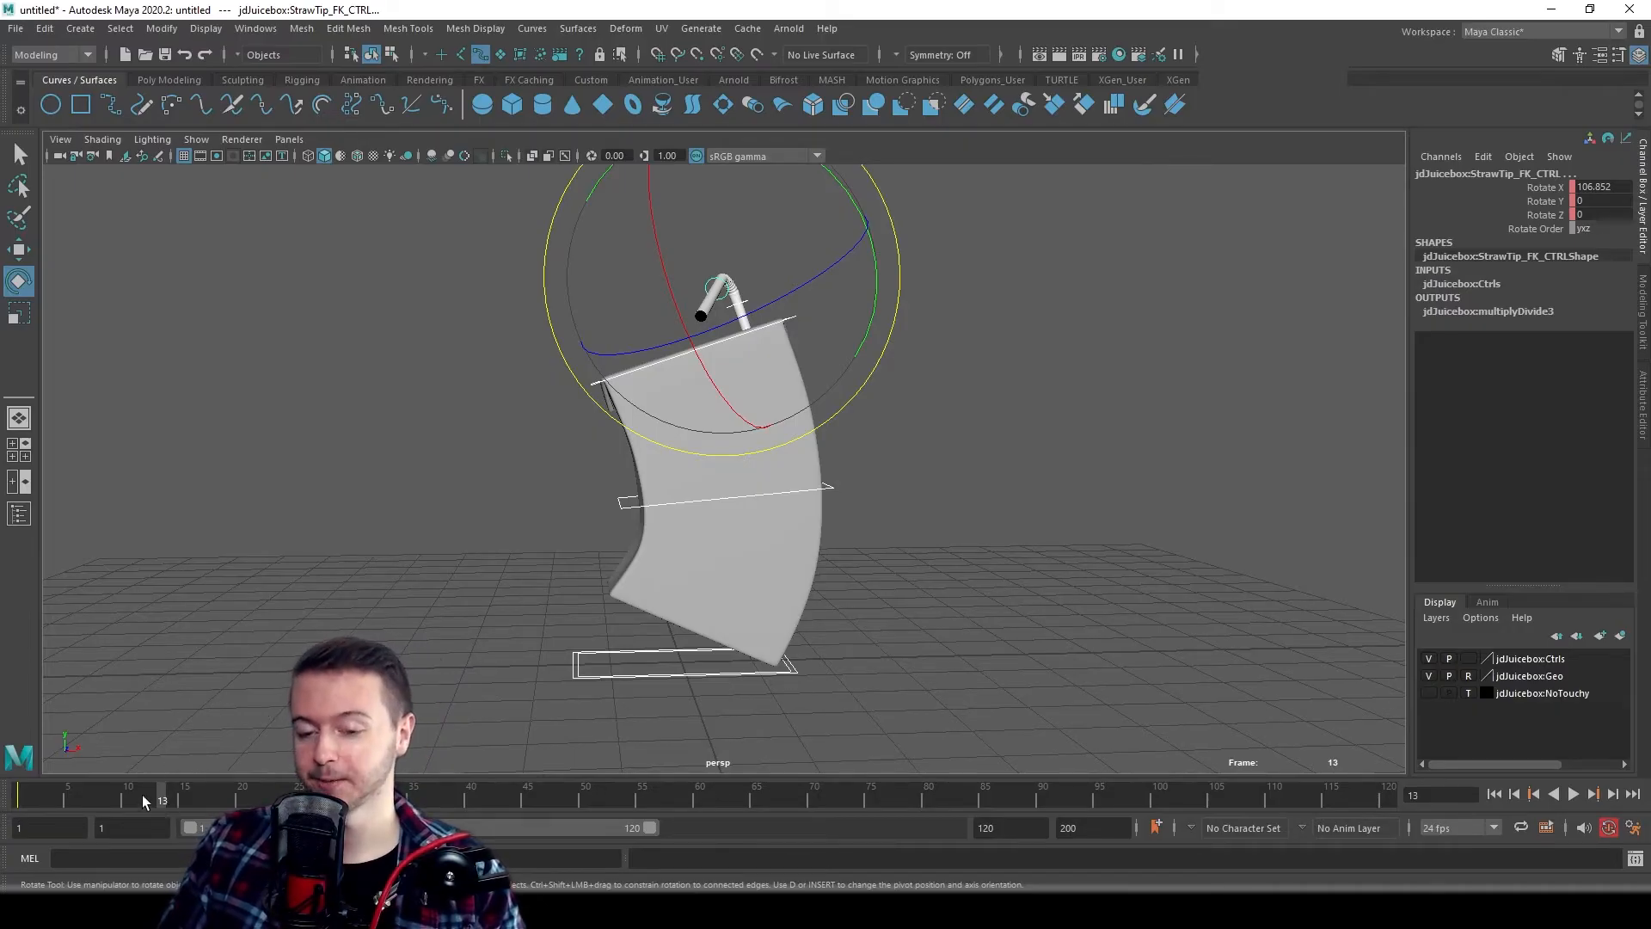
- Go back to frame 1 and move the current time along the timeline to frame 13
click(27, 800)
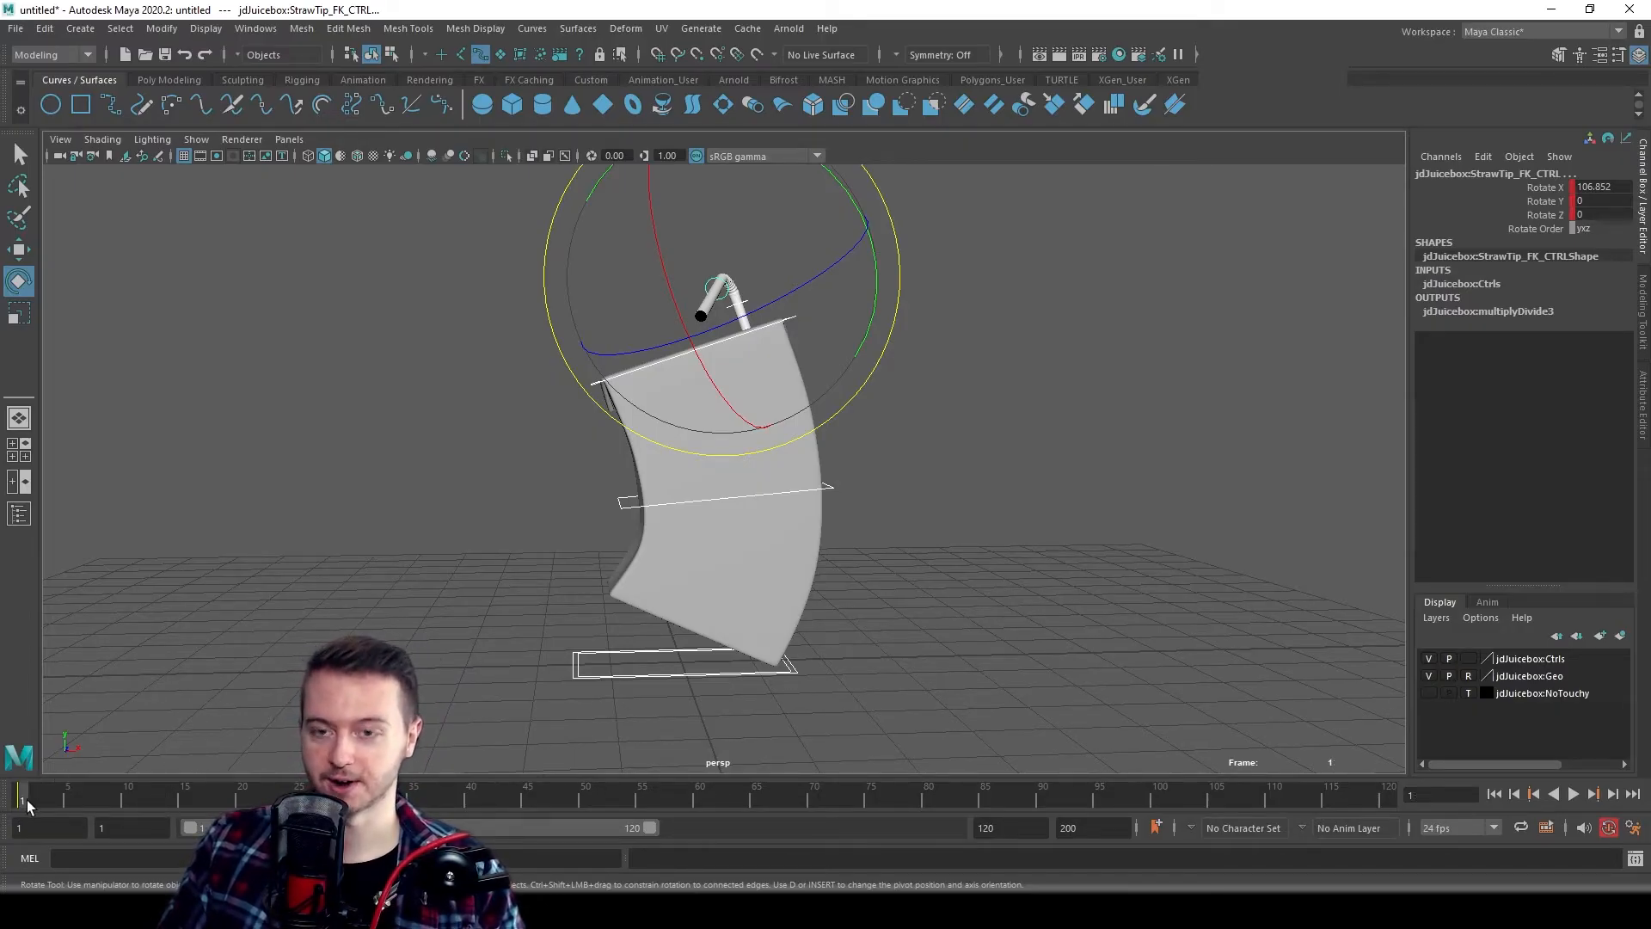
key(alt+v)
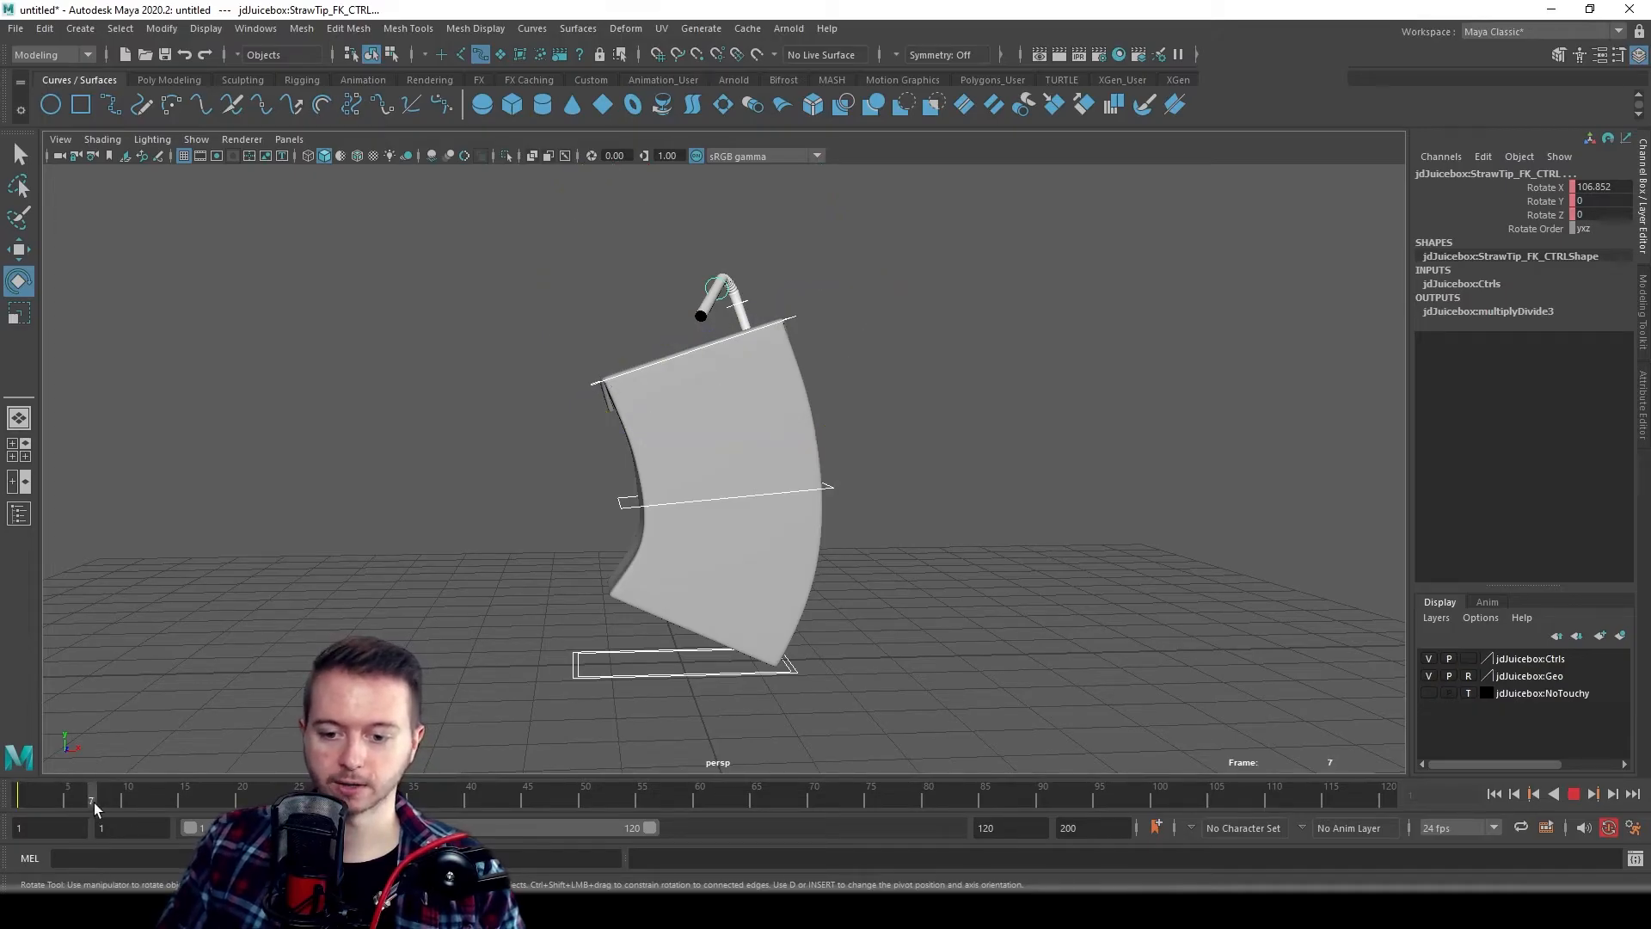
click(138, 796)
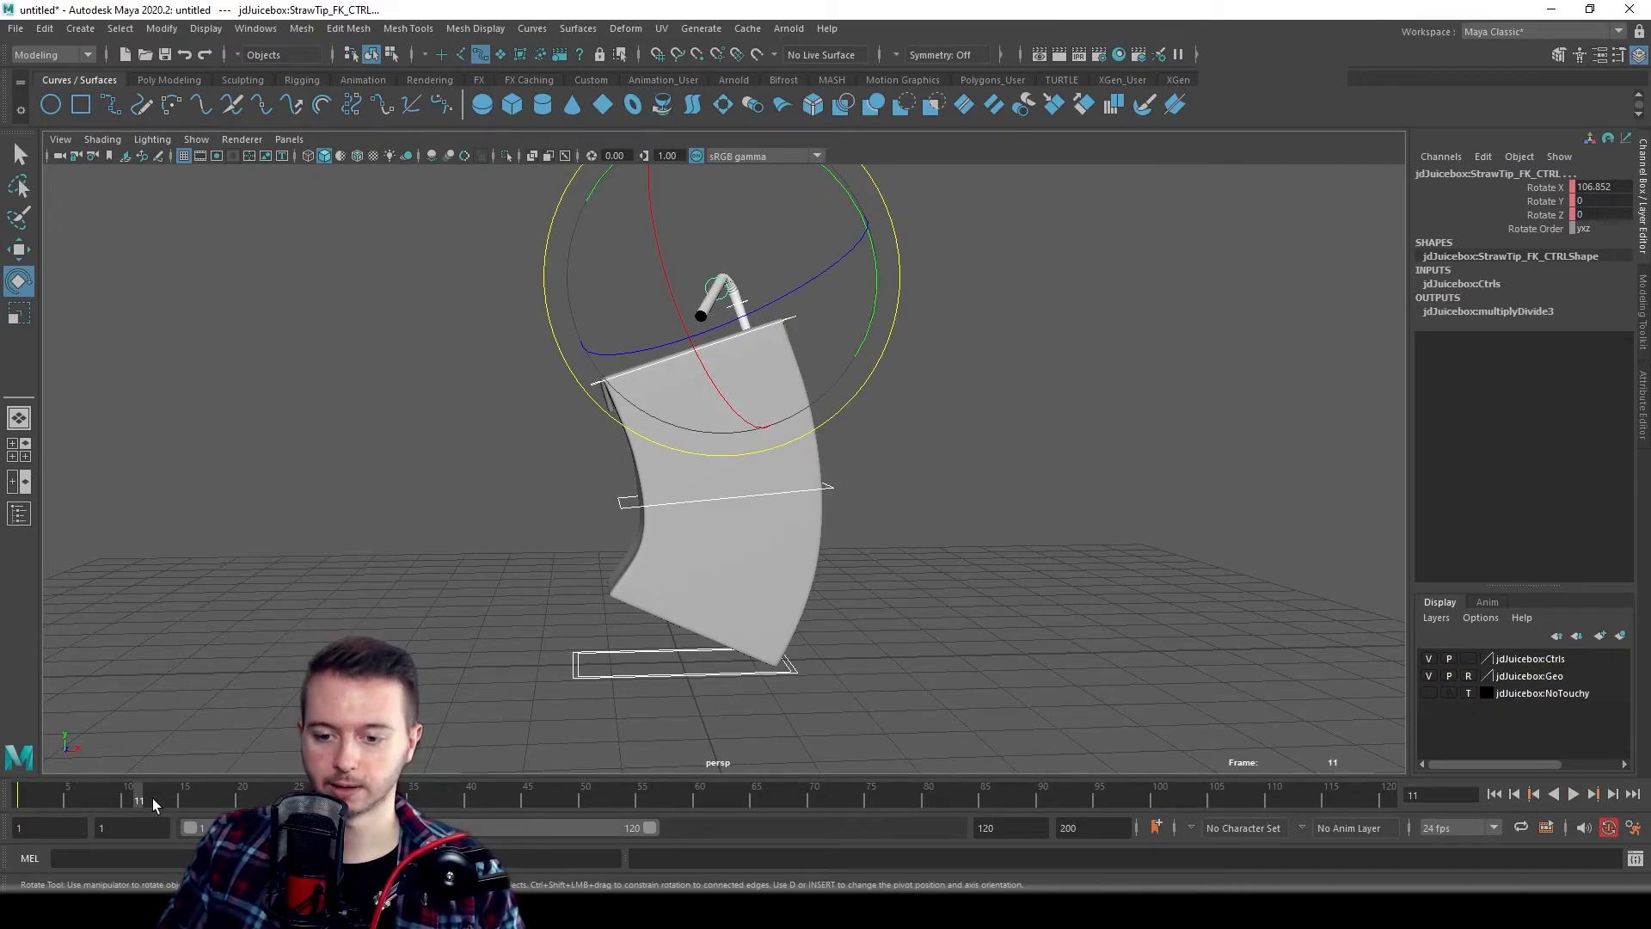
click(161, 798)
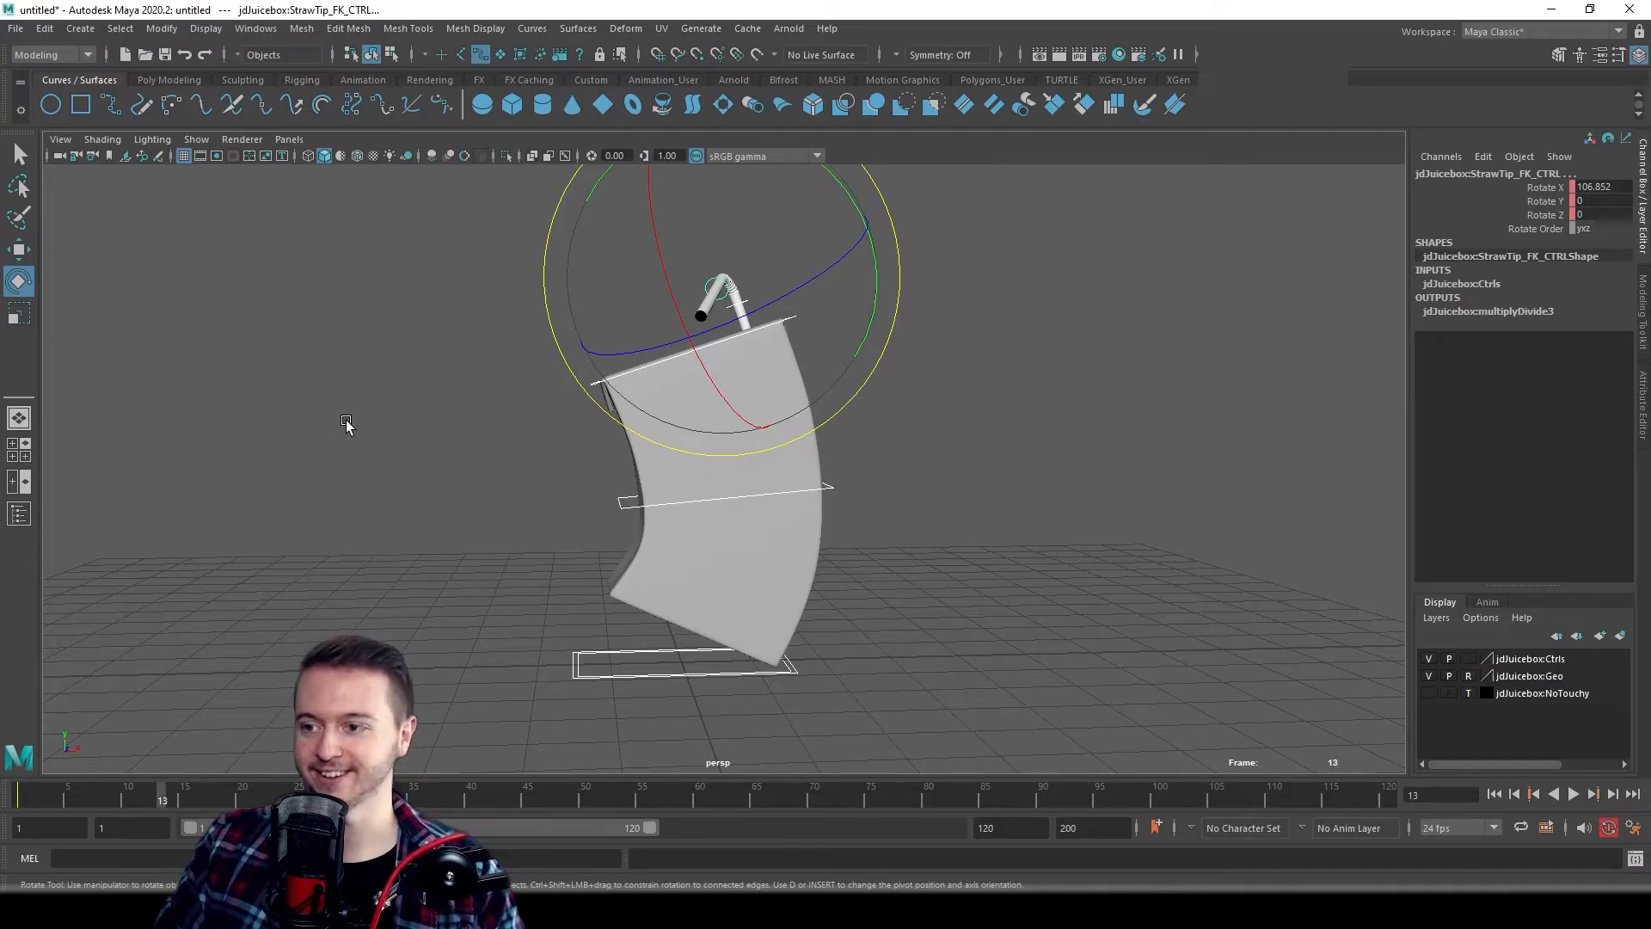
- Select all of the juice box rig's controls and set a keyframe on them at frame 13
click(431, 266)
drag(375, 214, 999, 730)
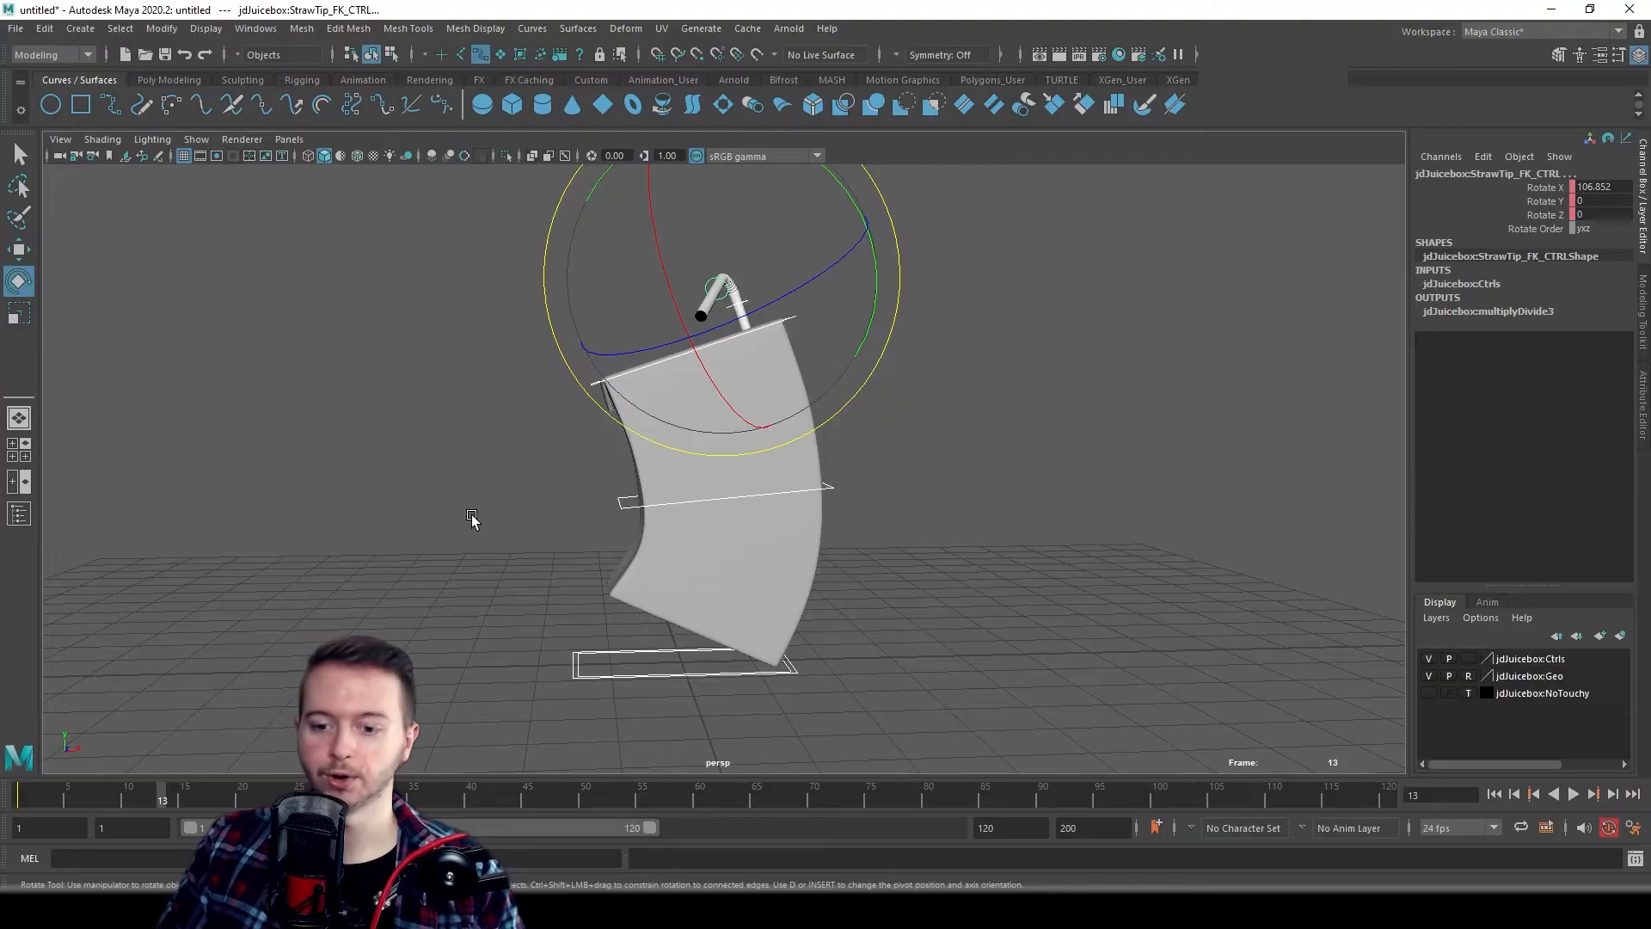
key(s)
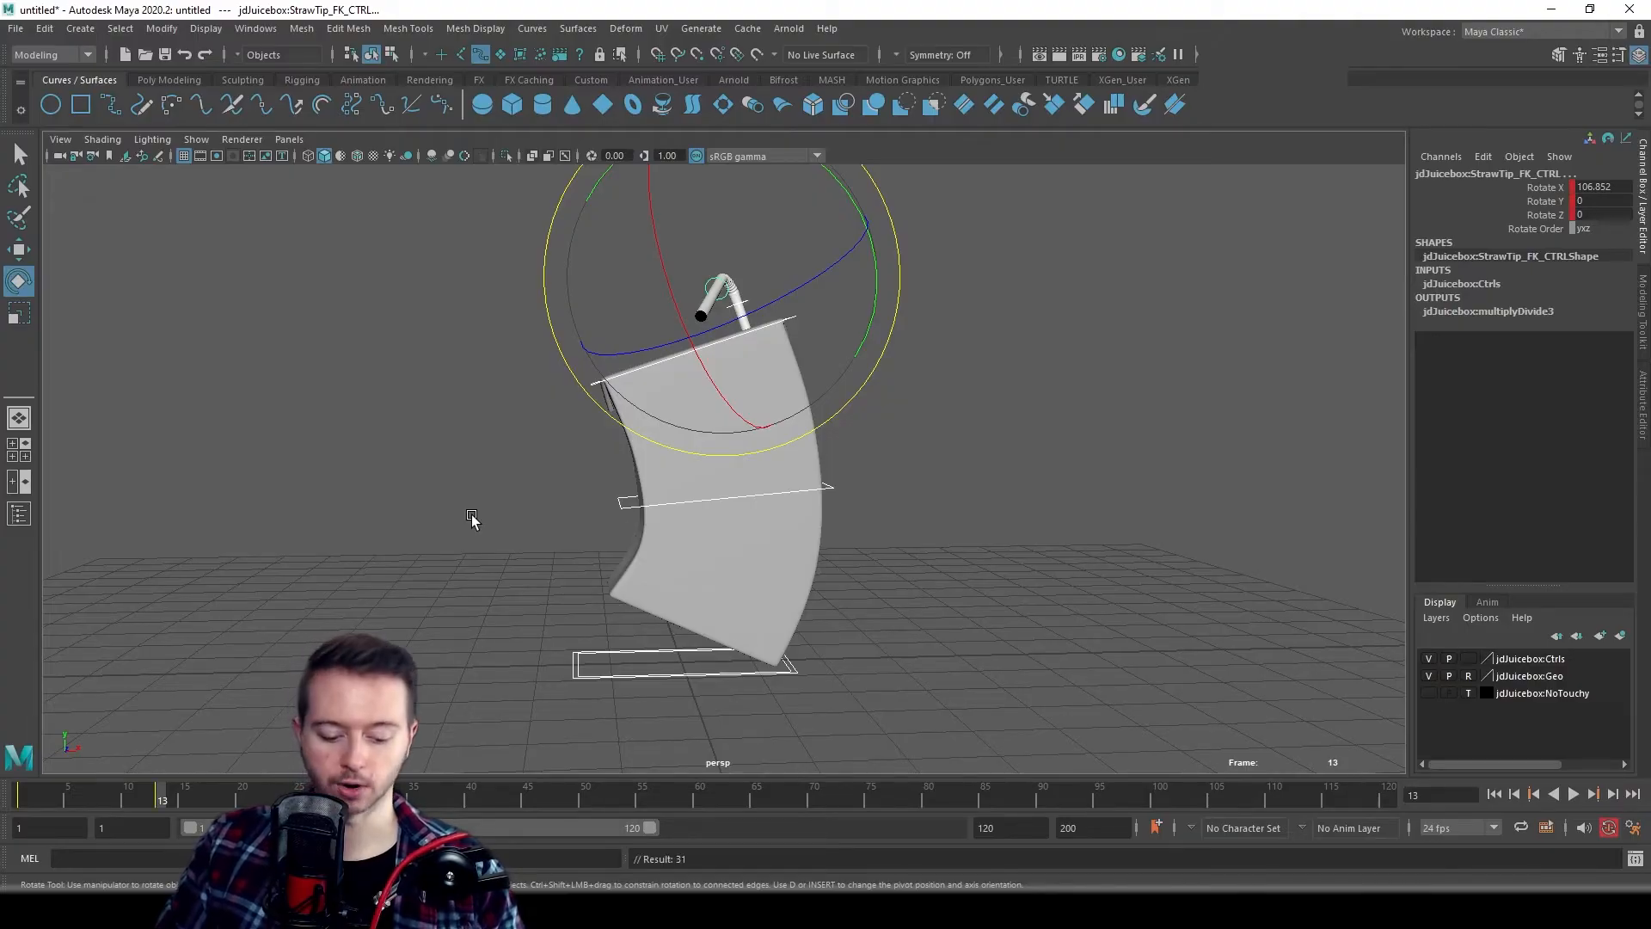
- Select the base control alone, reselect all the rig's controls, and key them again at frame 13
click(471, 518)
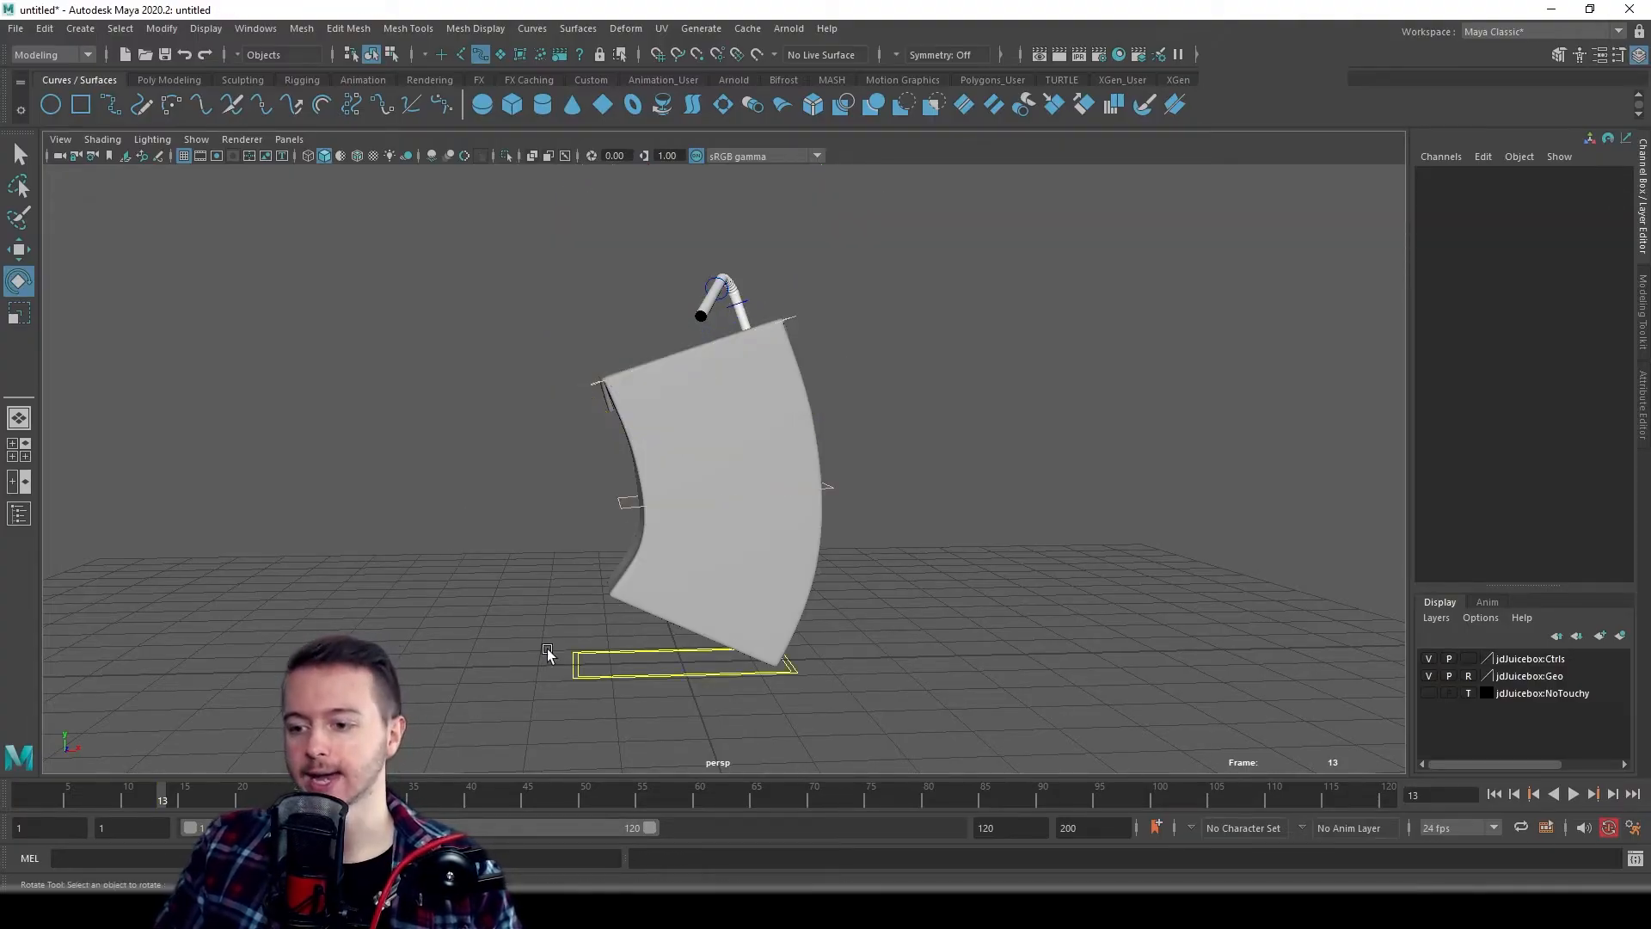
click(573, 674)
alt+drag(525, 608, 456, 559)
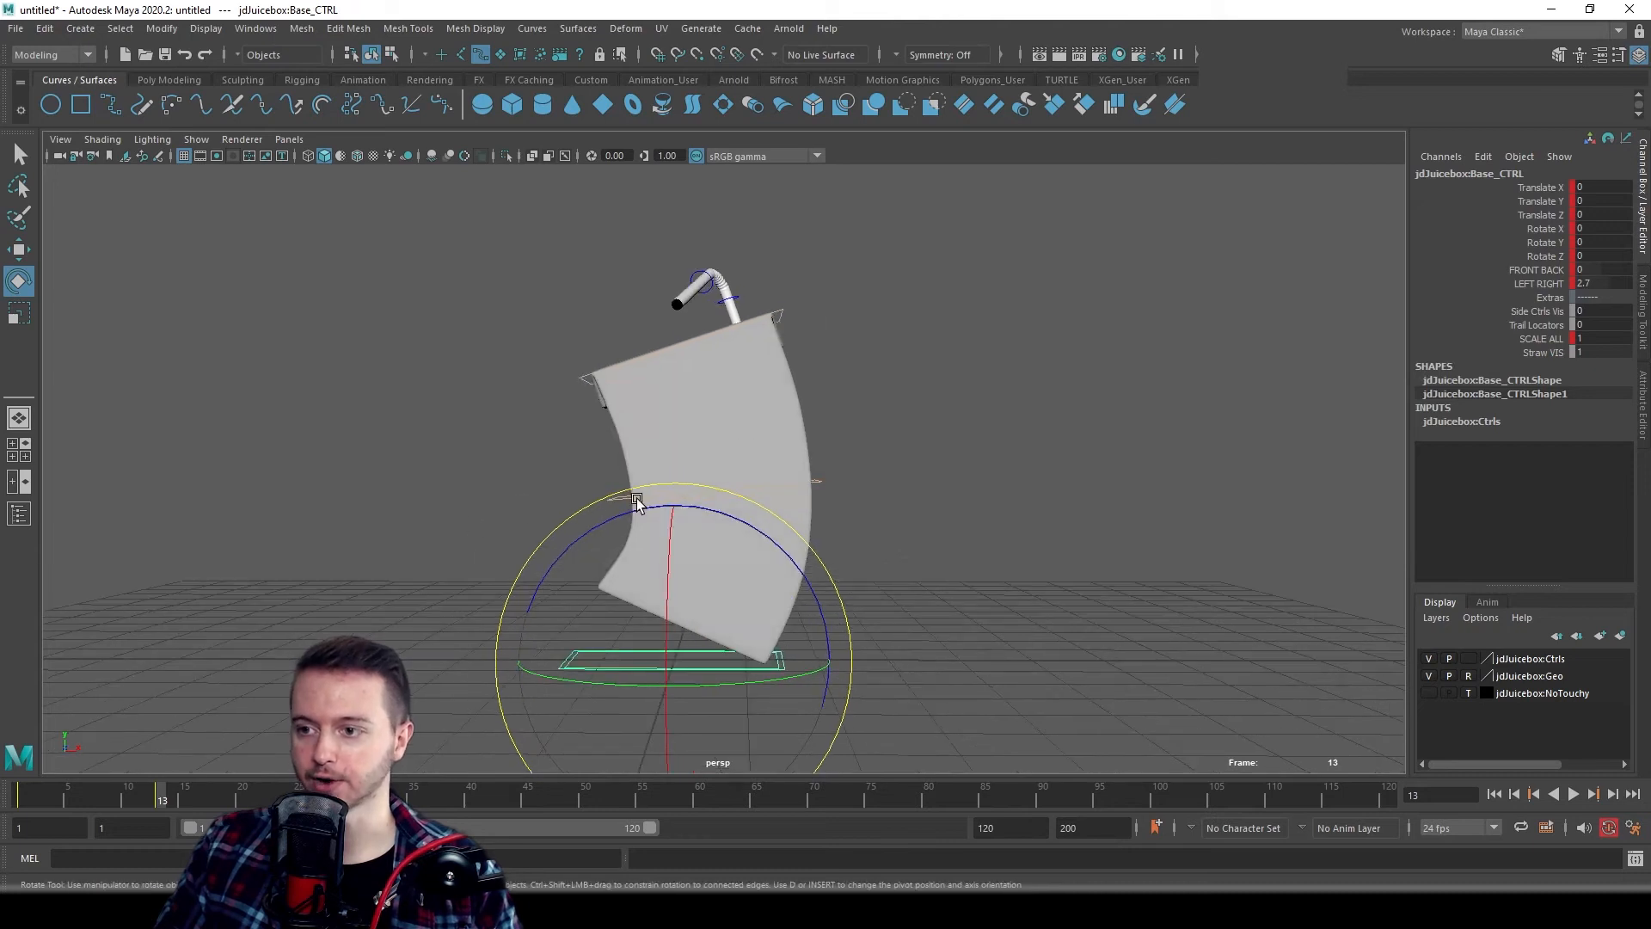
drag(439, 214, 988, 601)
key(s)
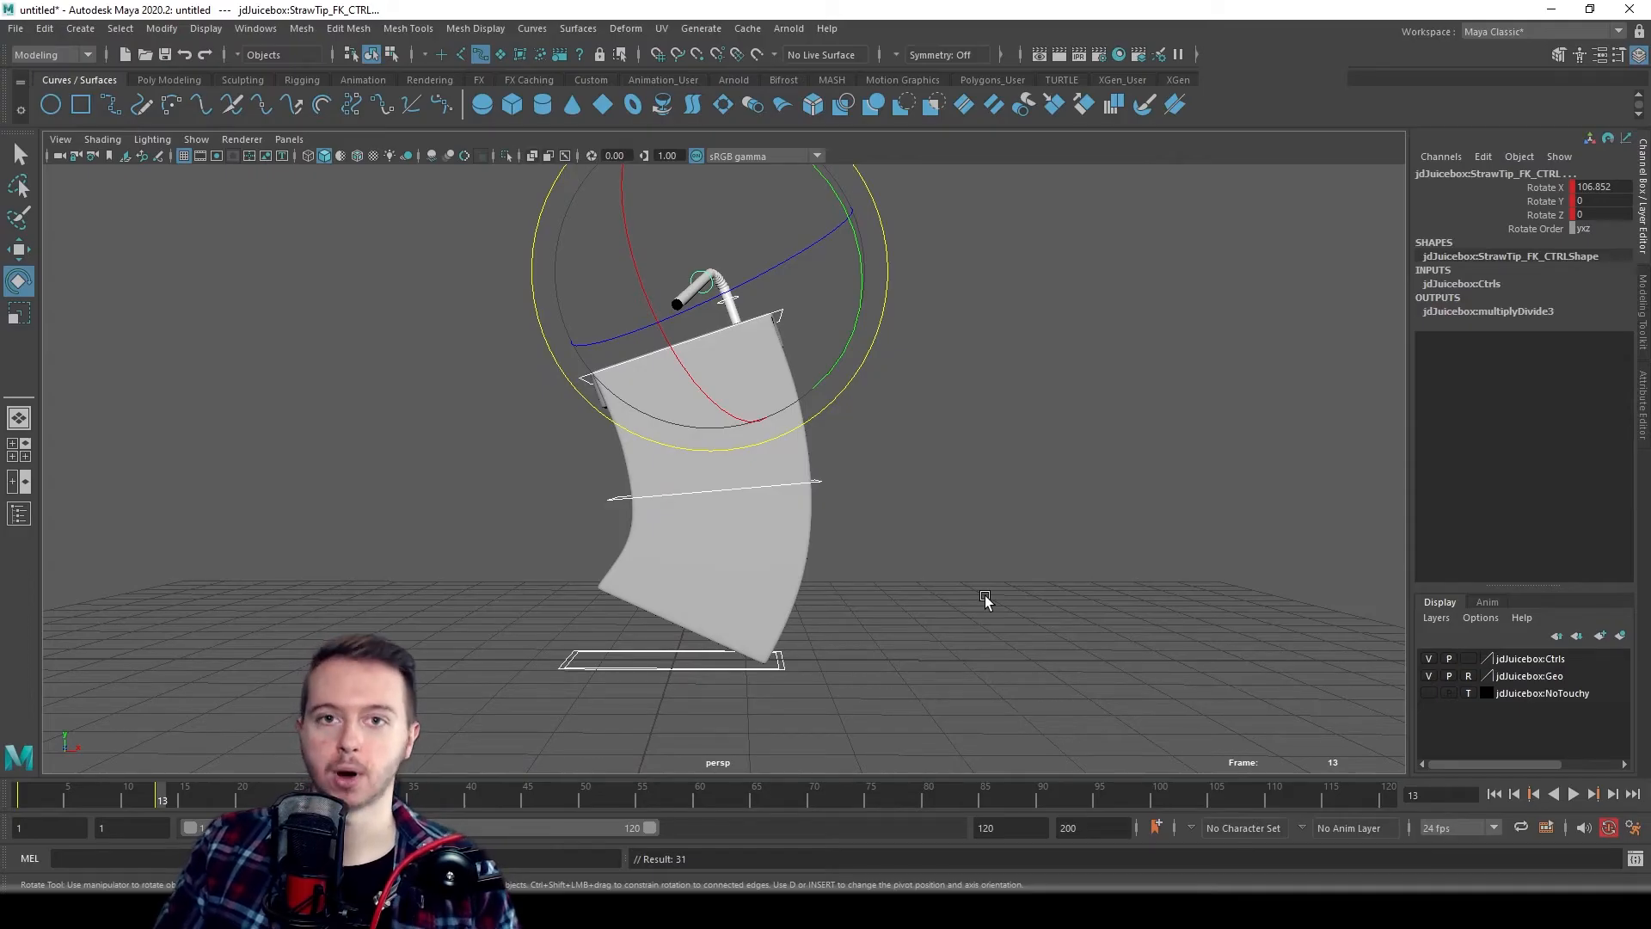
- Try scrubbing the base control's LEFT RIGHT attribute to -2.6 at frame 13 and undo the change
click(782, 668)
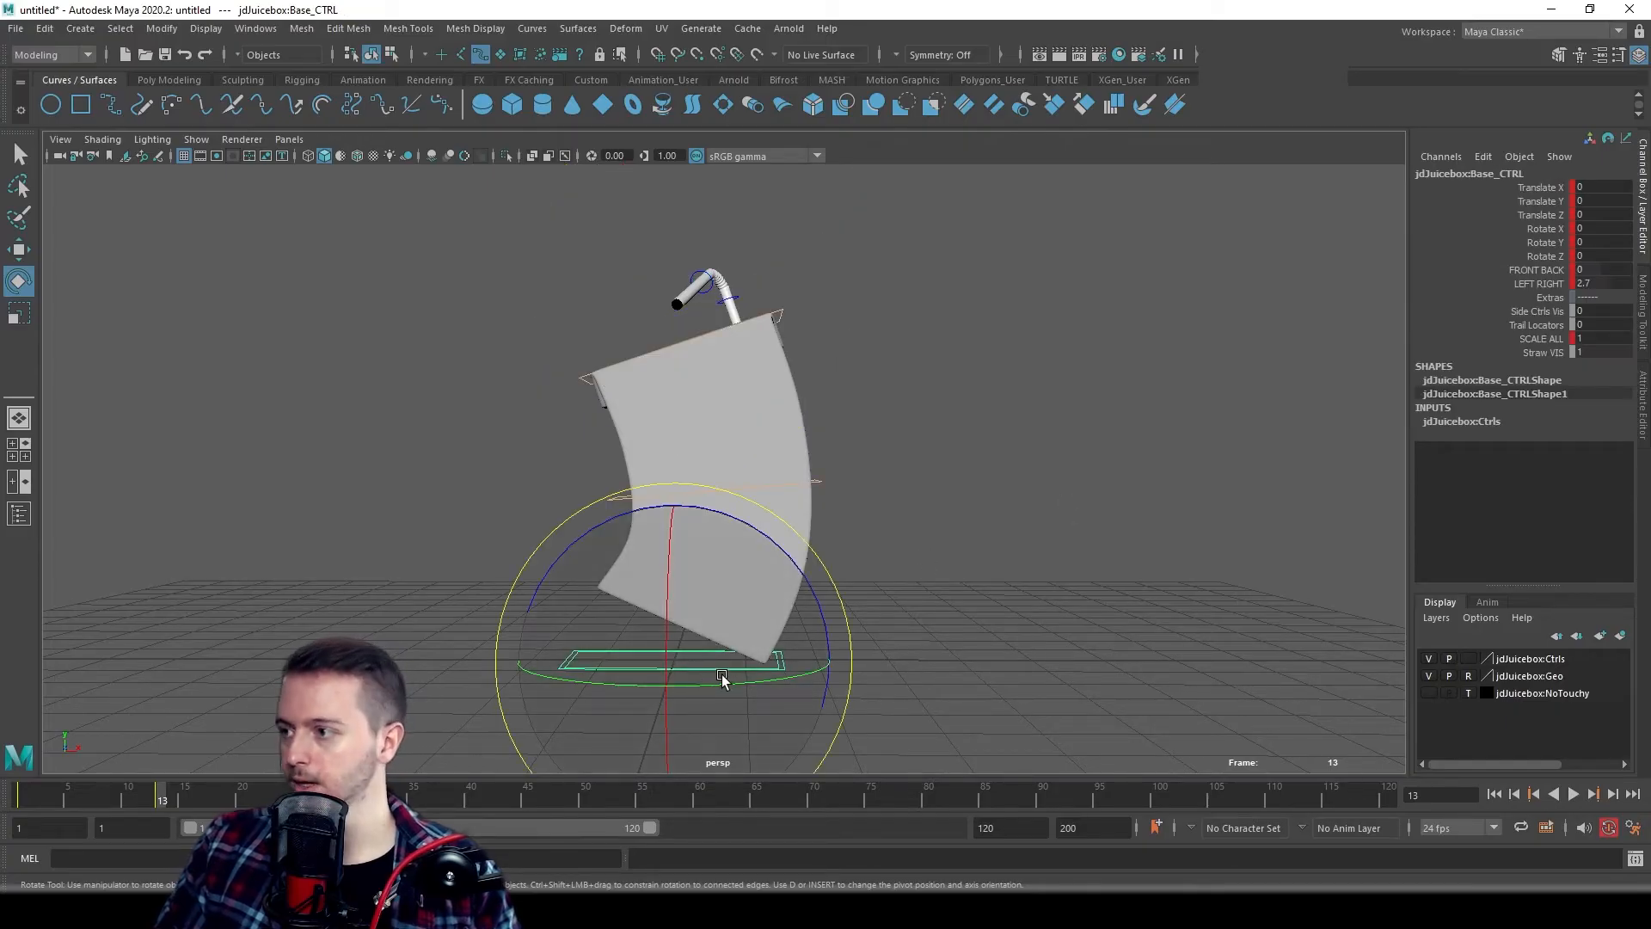
click(1540, 284)
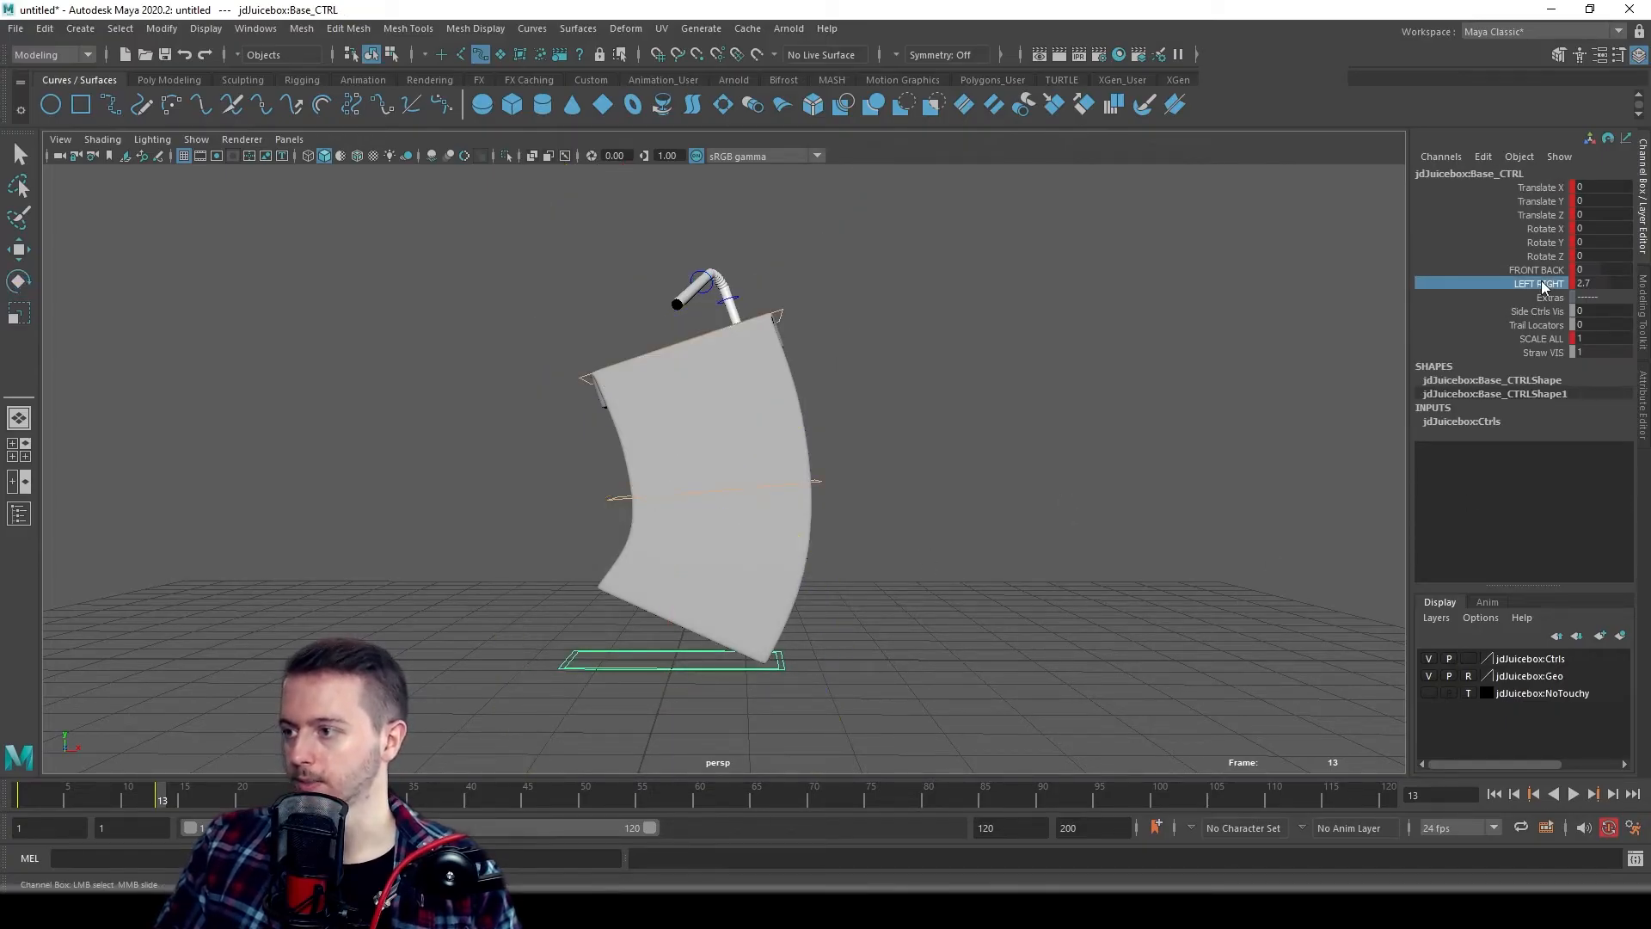
middle_drag(1043, 428, 994, 414)
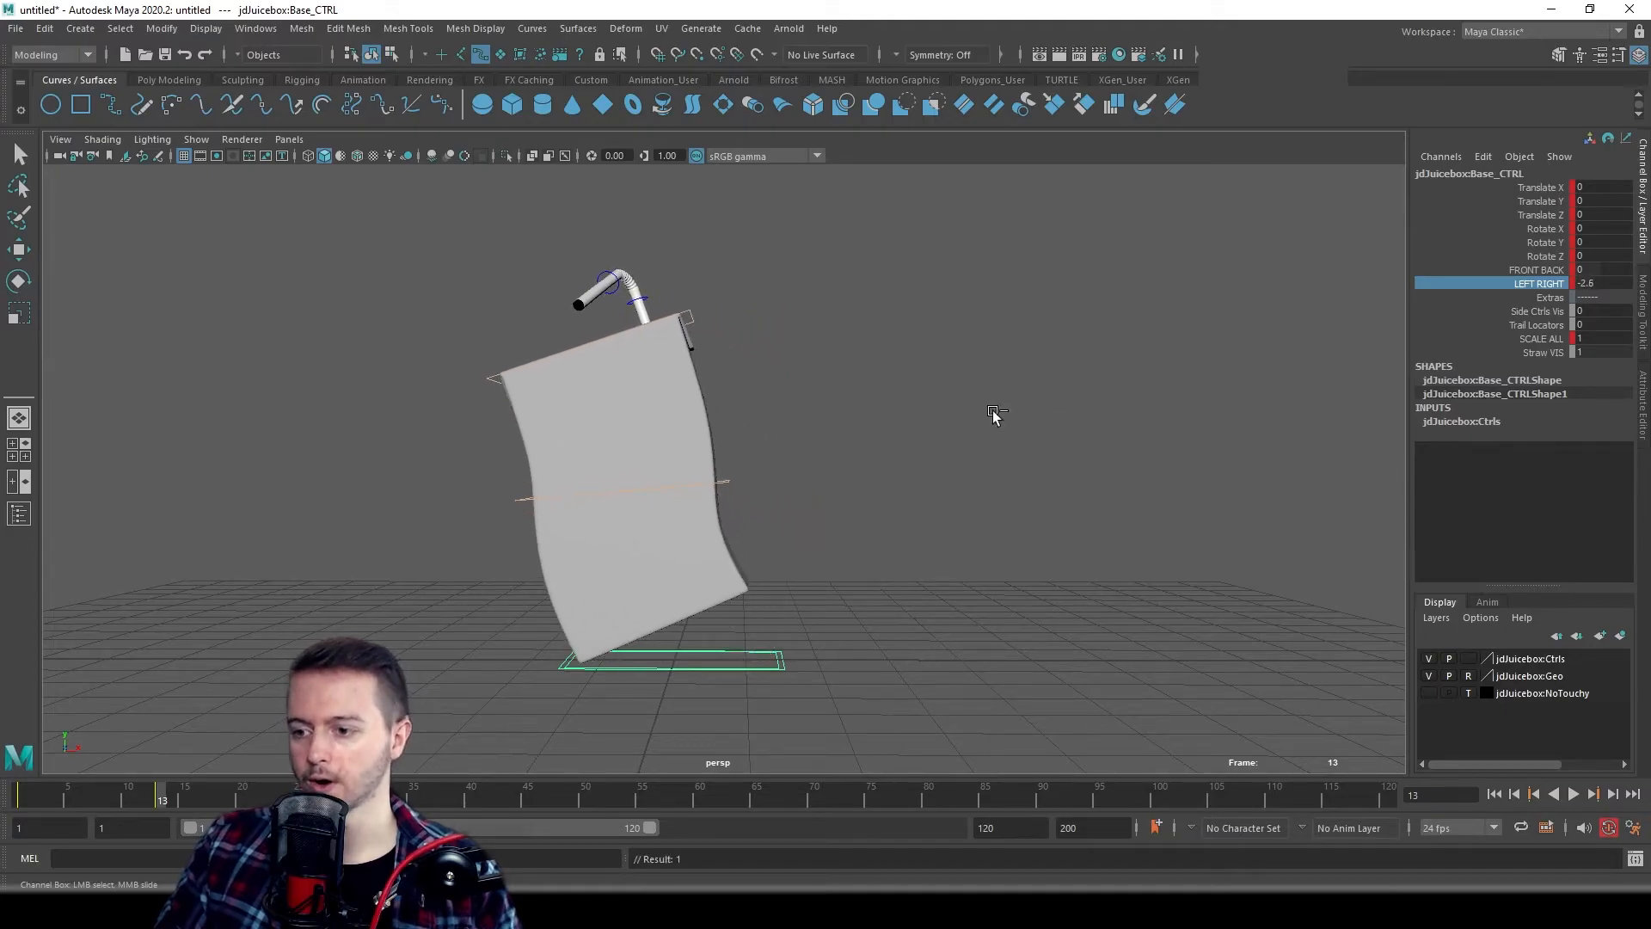
key(ctrl+z)
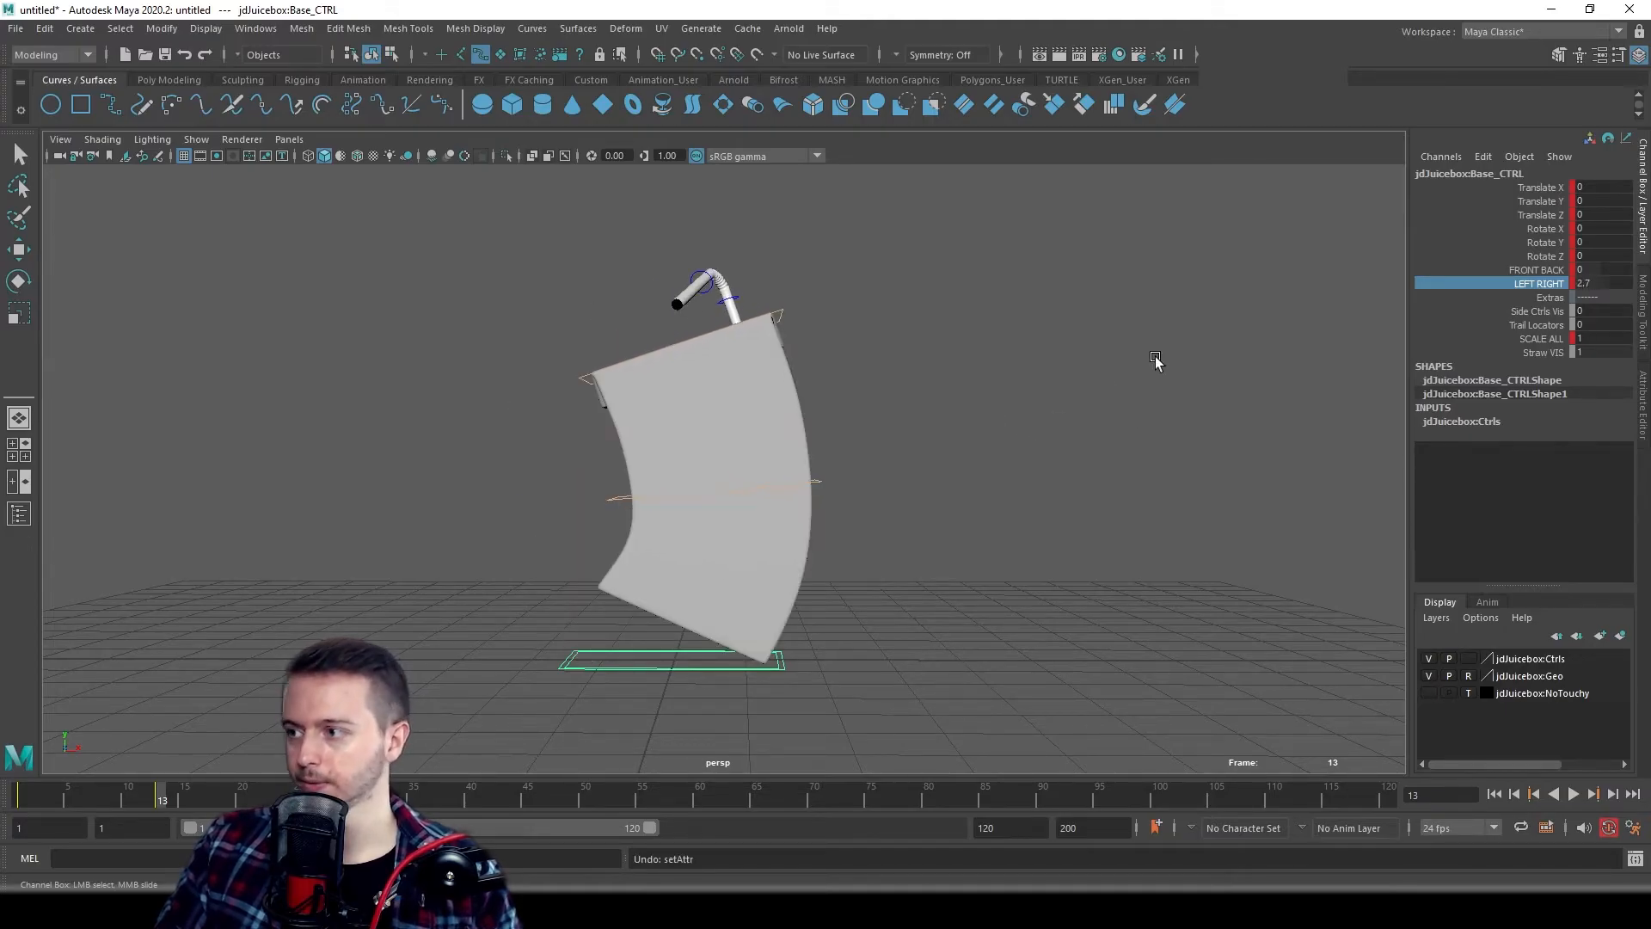
- Set the base control's LEFT RIGHT attribute to -2.7 at frame 13
click(1608, 281)
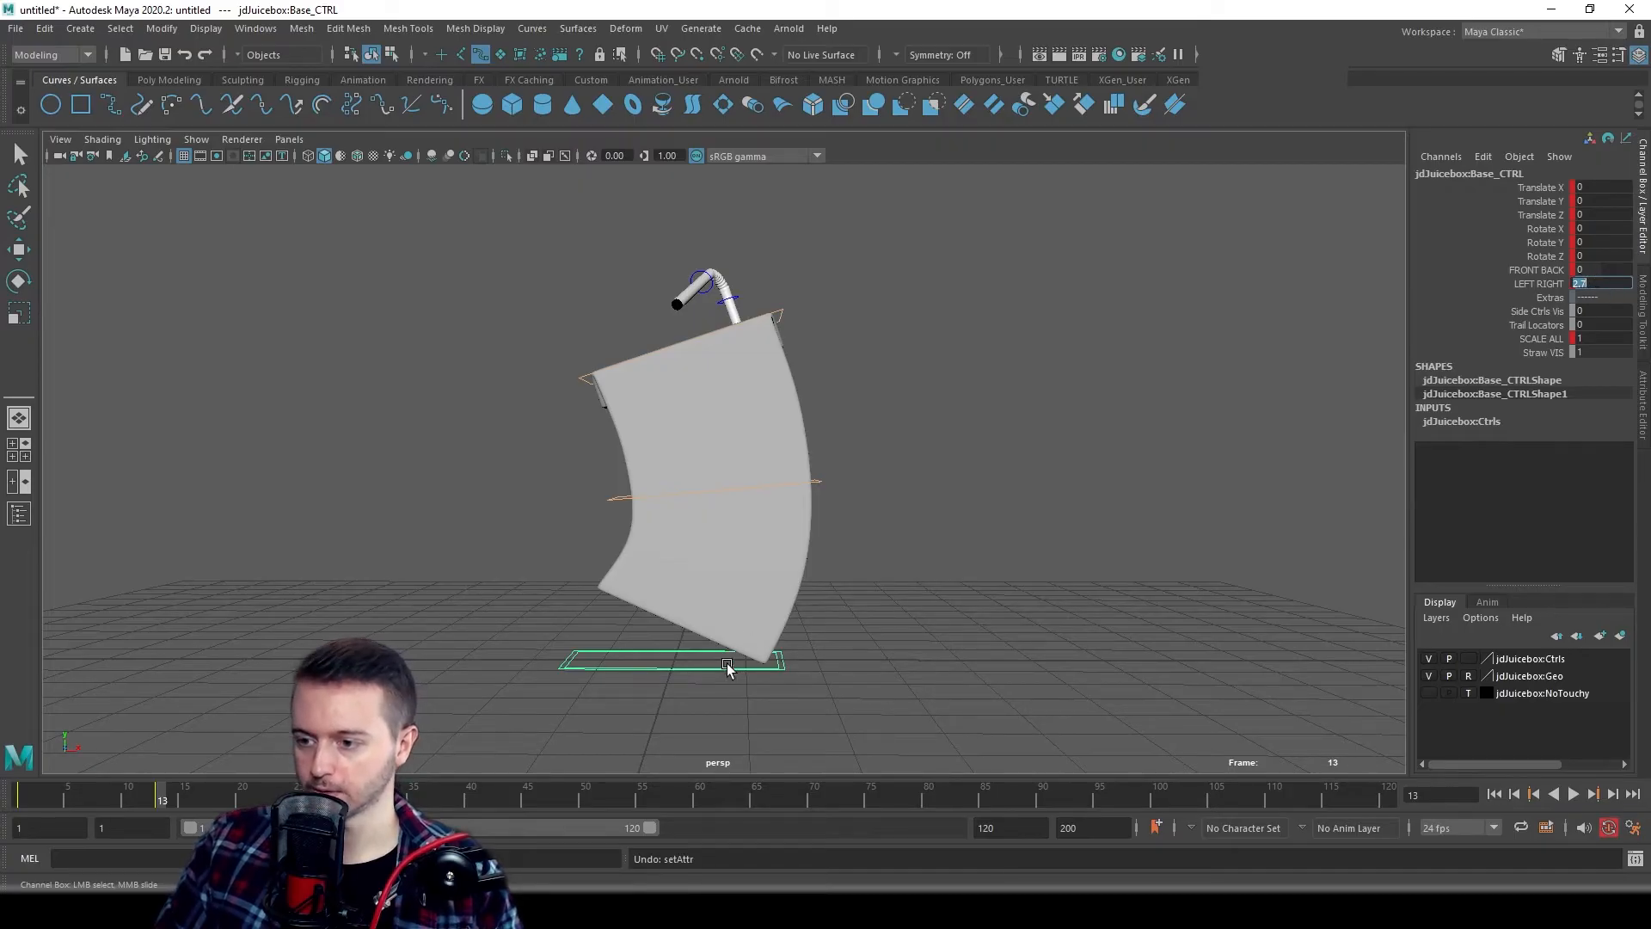
text(-)
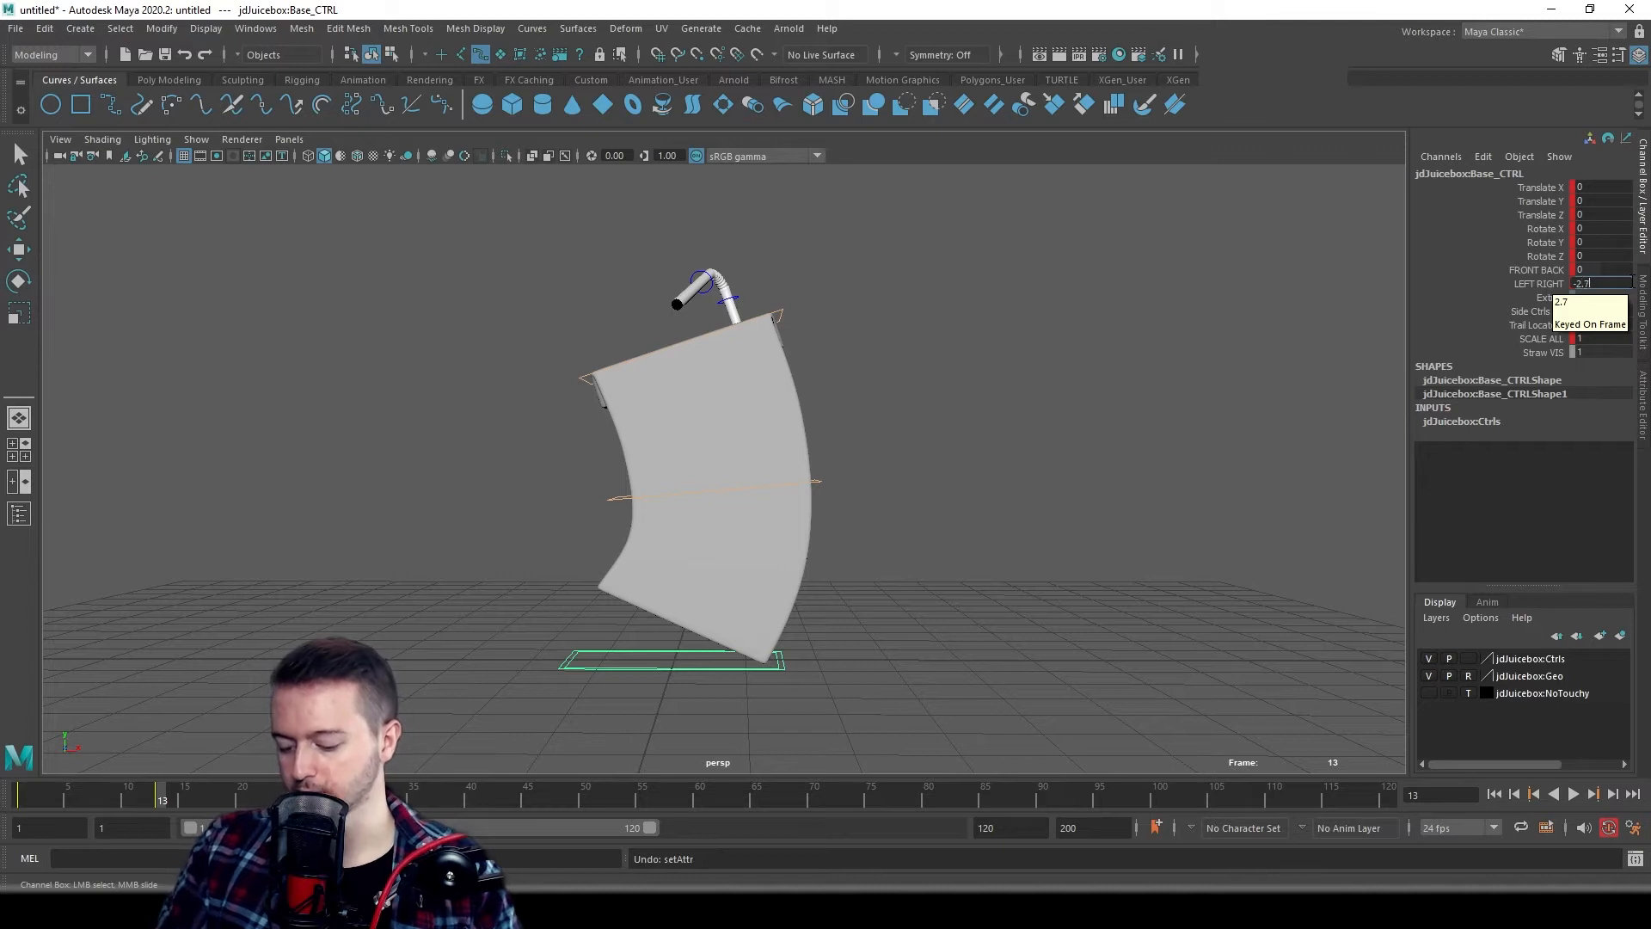
text(2.7)
key(Return)
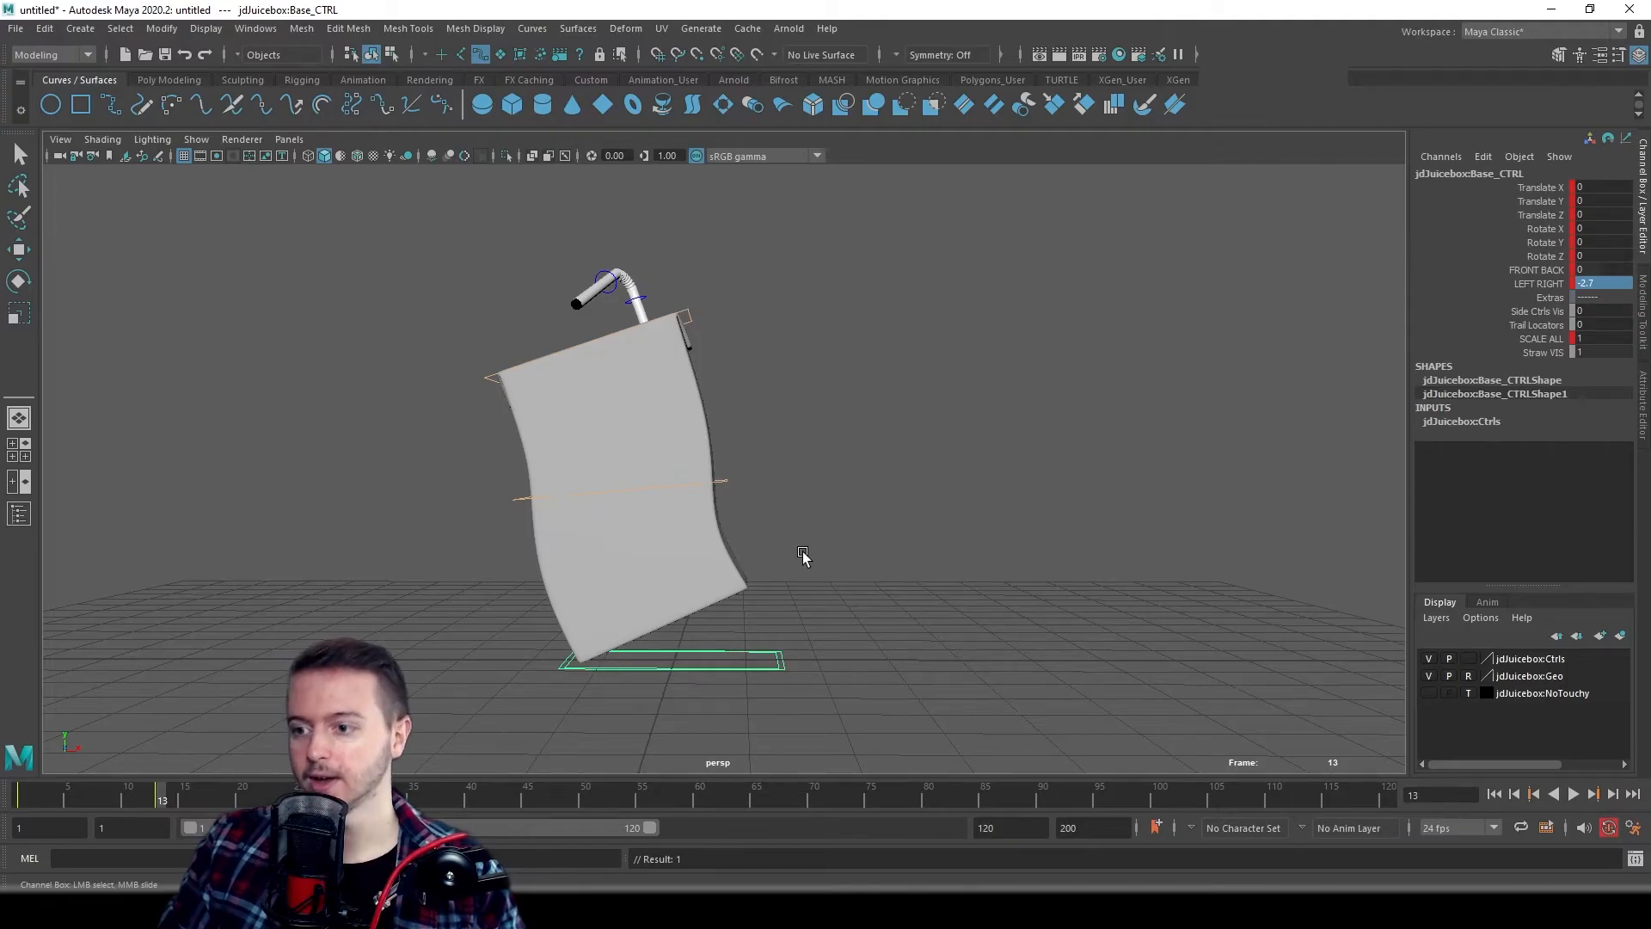
- Mirror the middle control's tilt at frame 13 by setting its Rotate Z to -4.986
key(e)
click(719, 481)
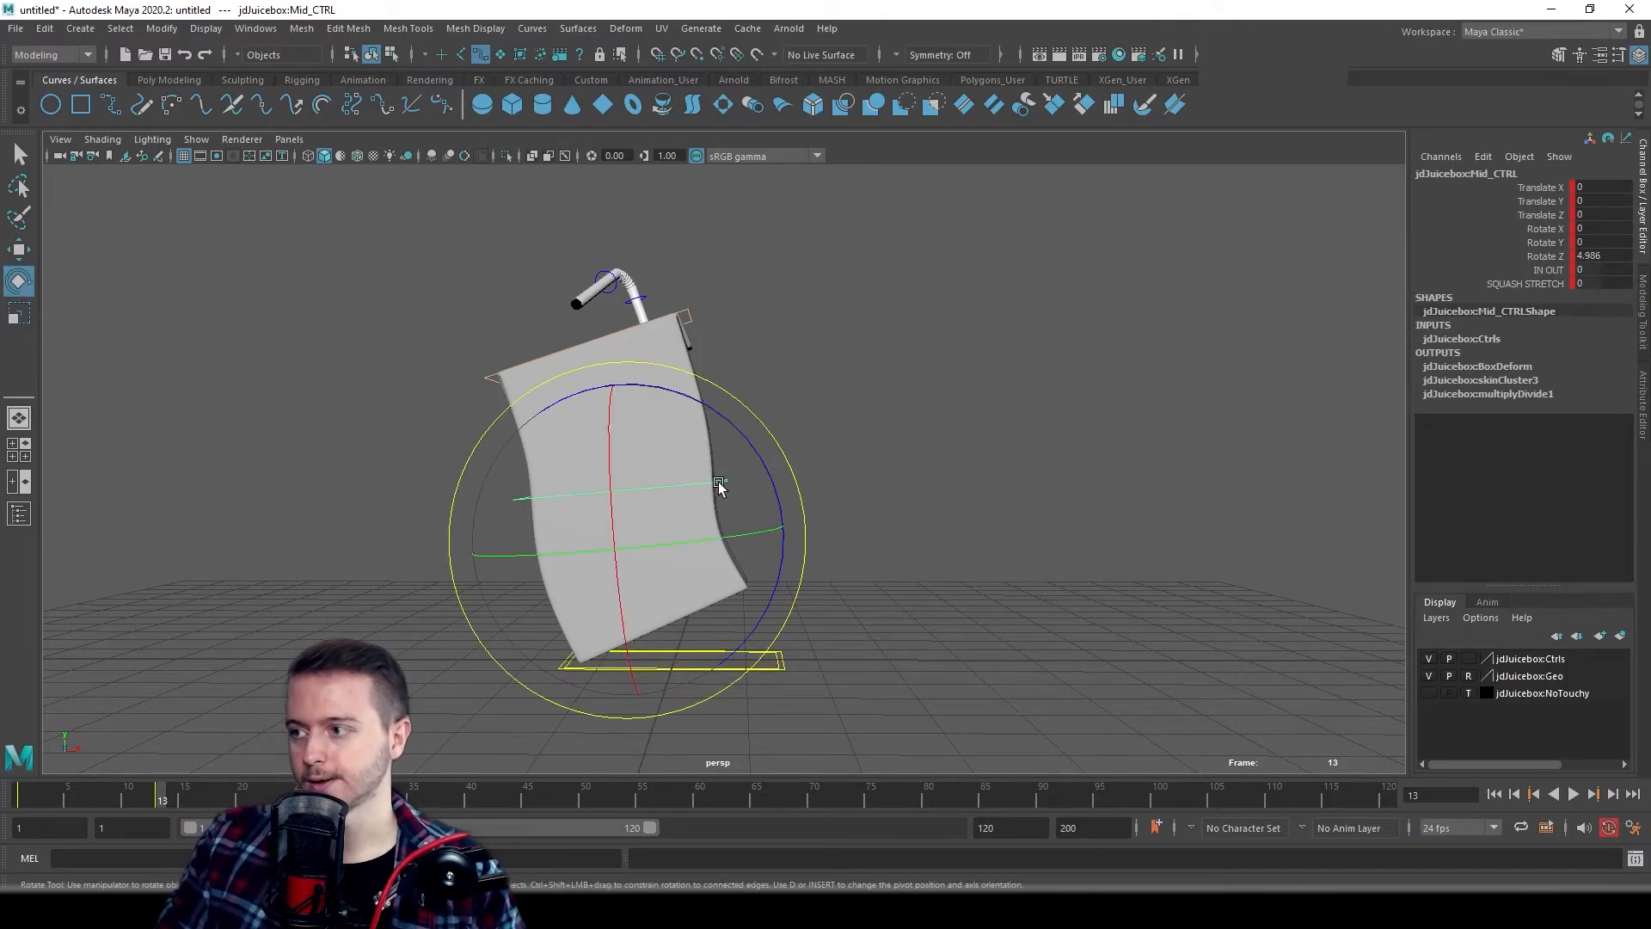
double_click(1593, 256)
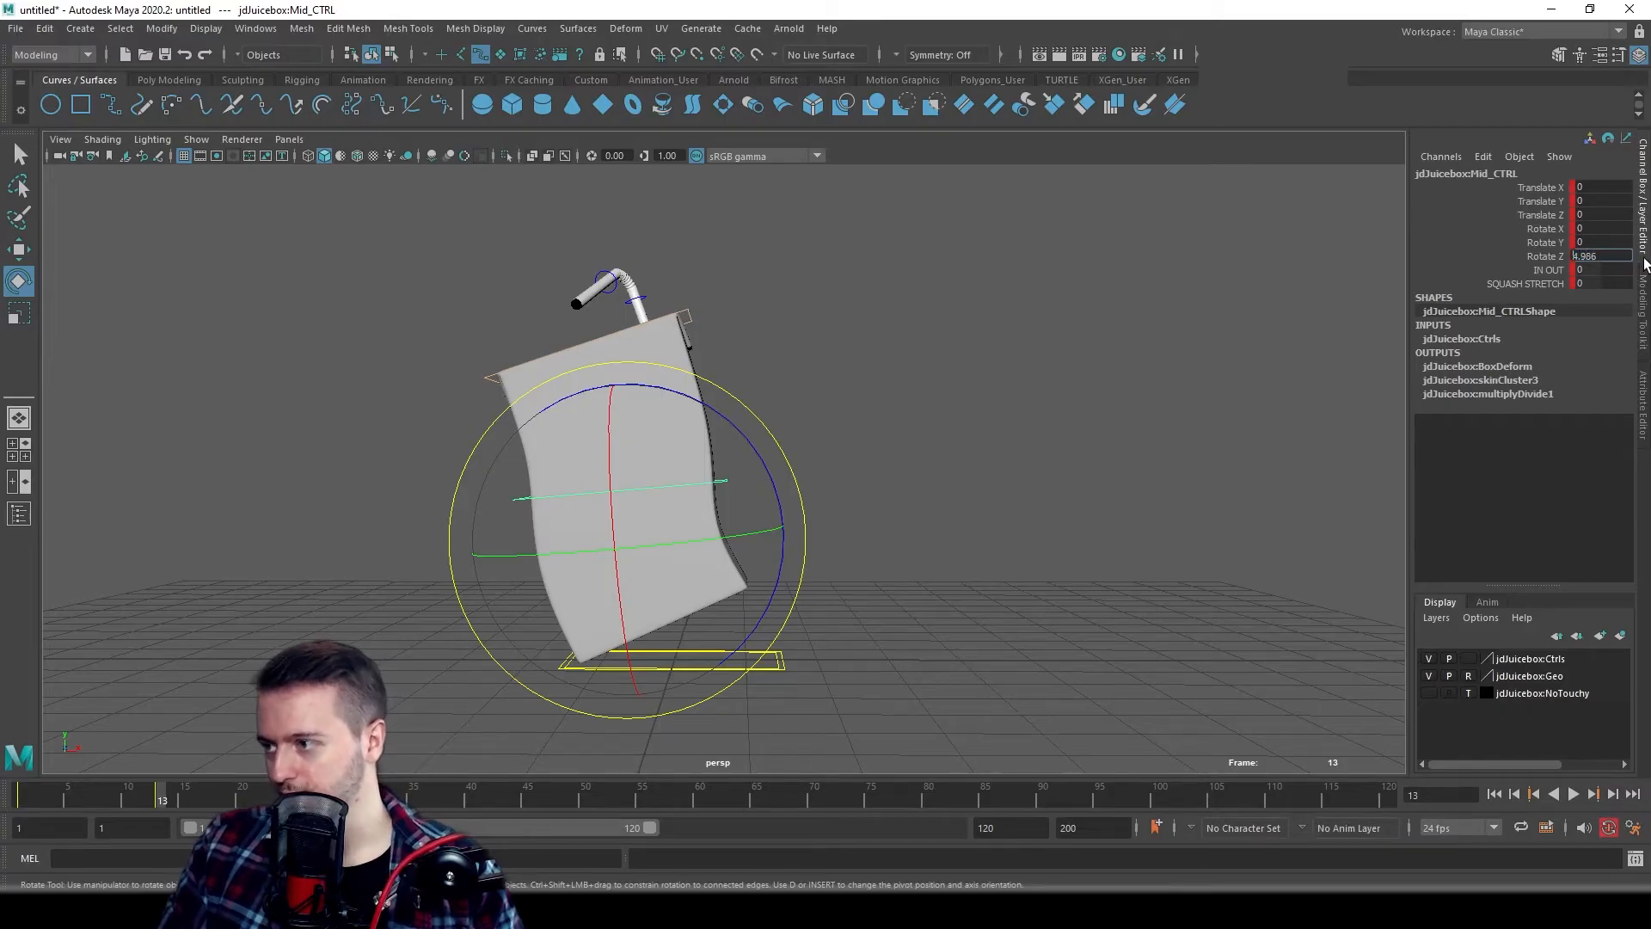
text(-)
key(Return)
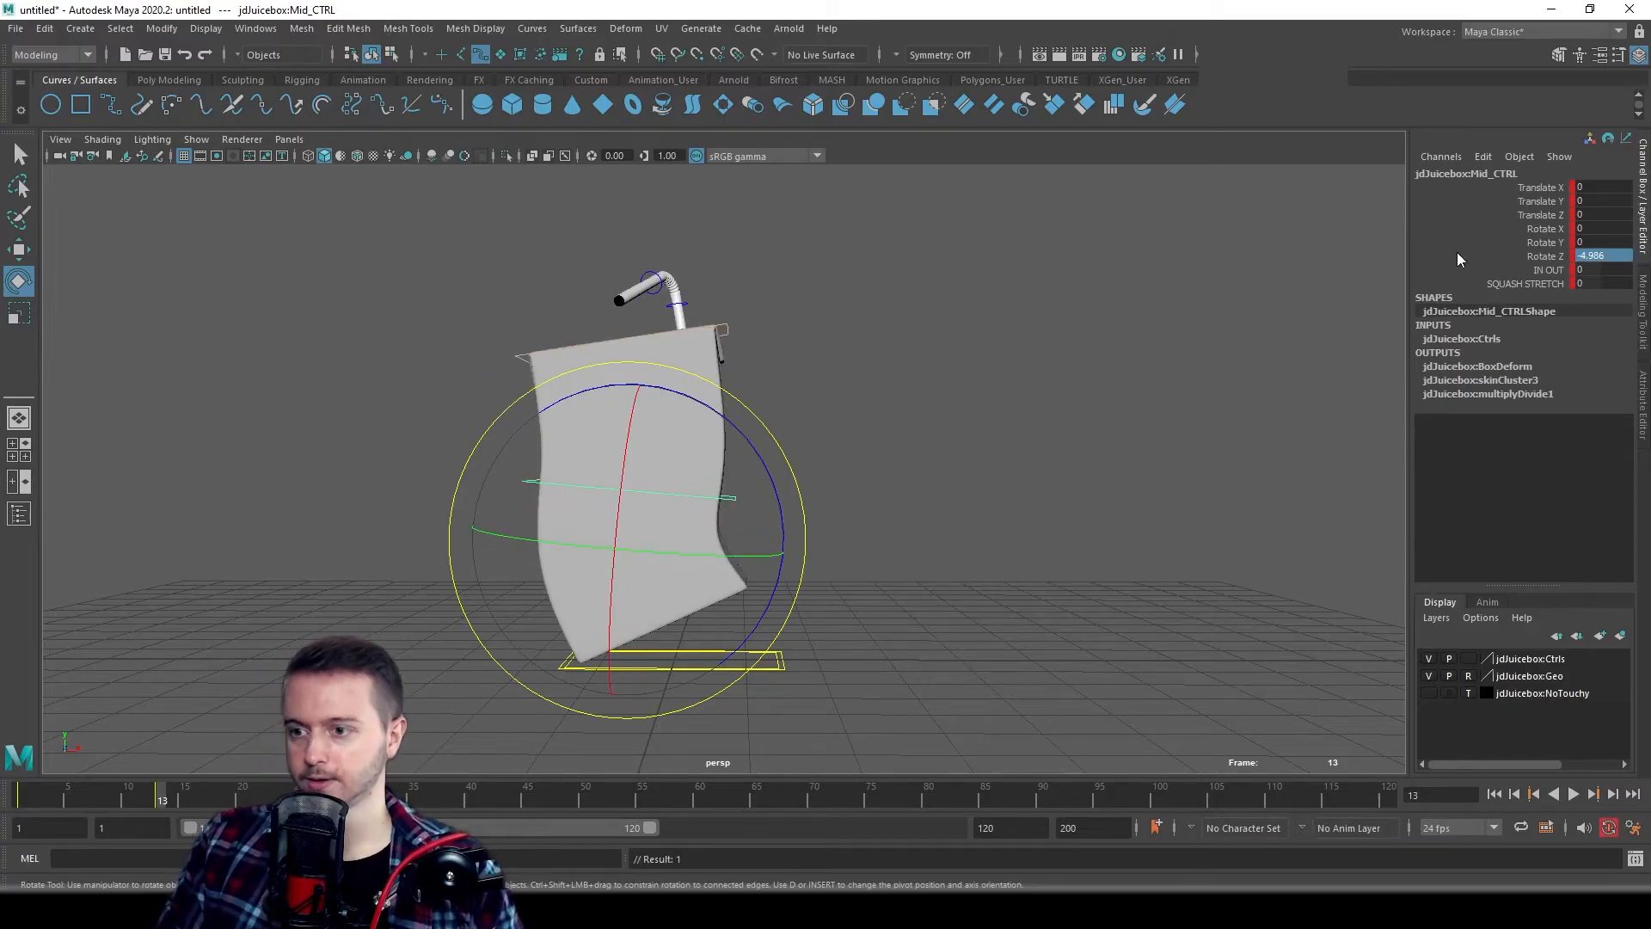
- Set the top control's Rotate Z to -13.59 at frame 13 and clear the selection
click(728, 327)
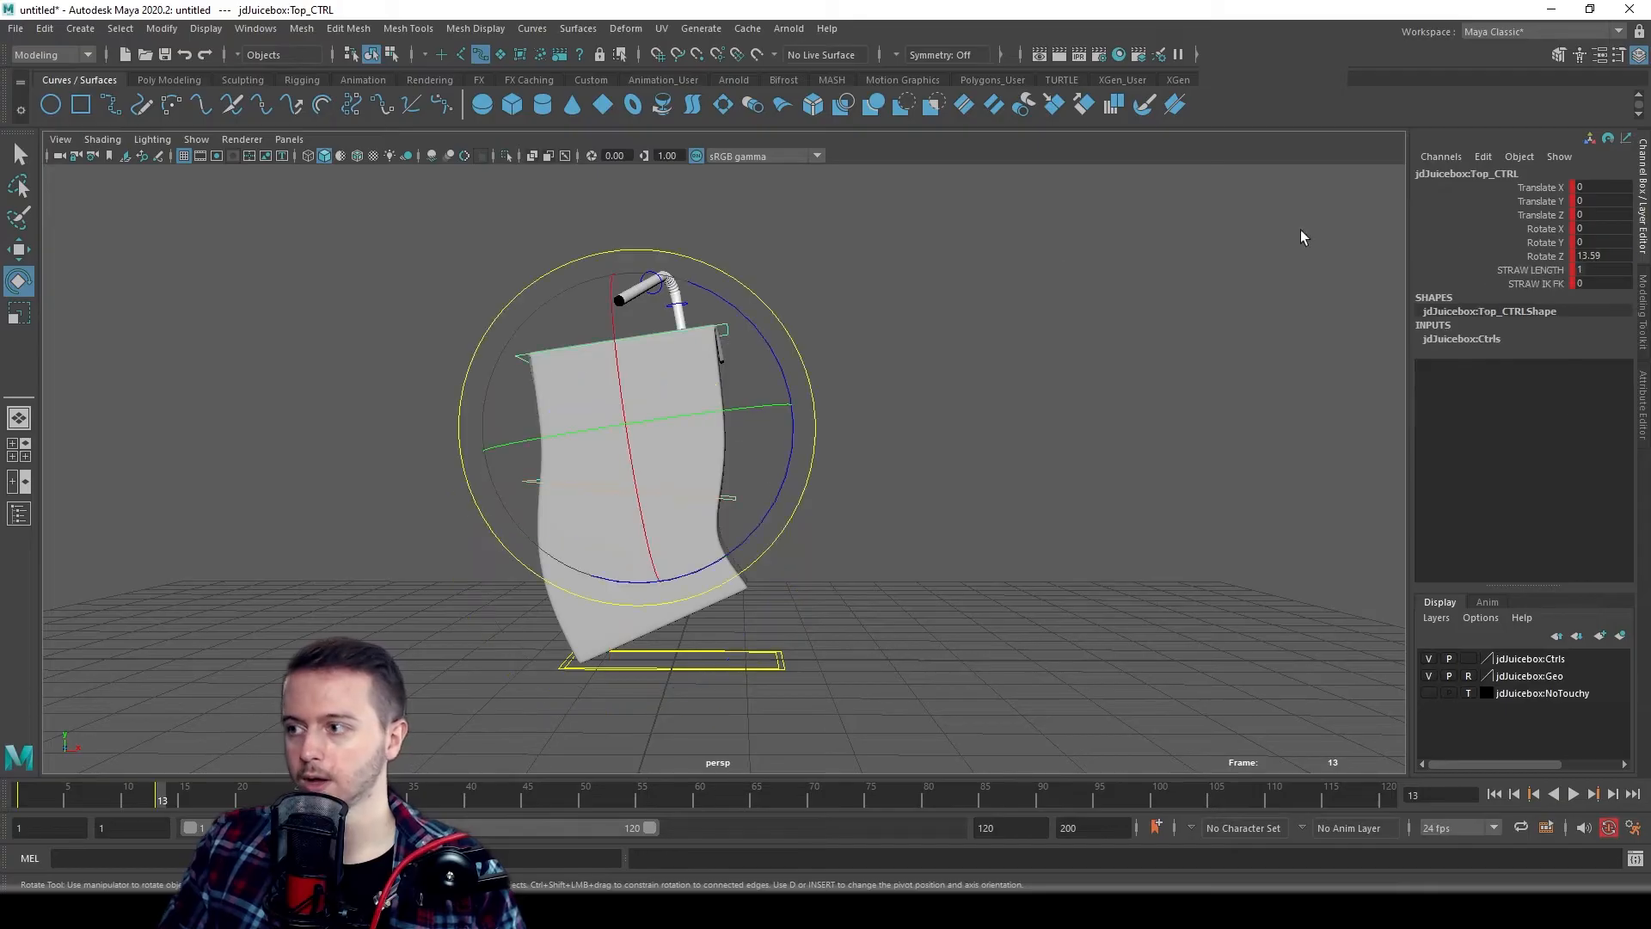
double_click(1596, 255)
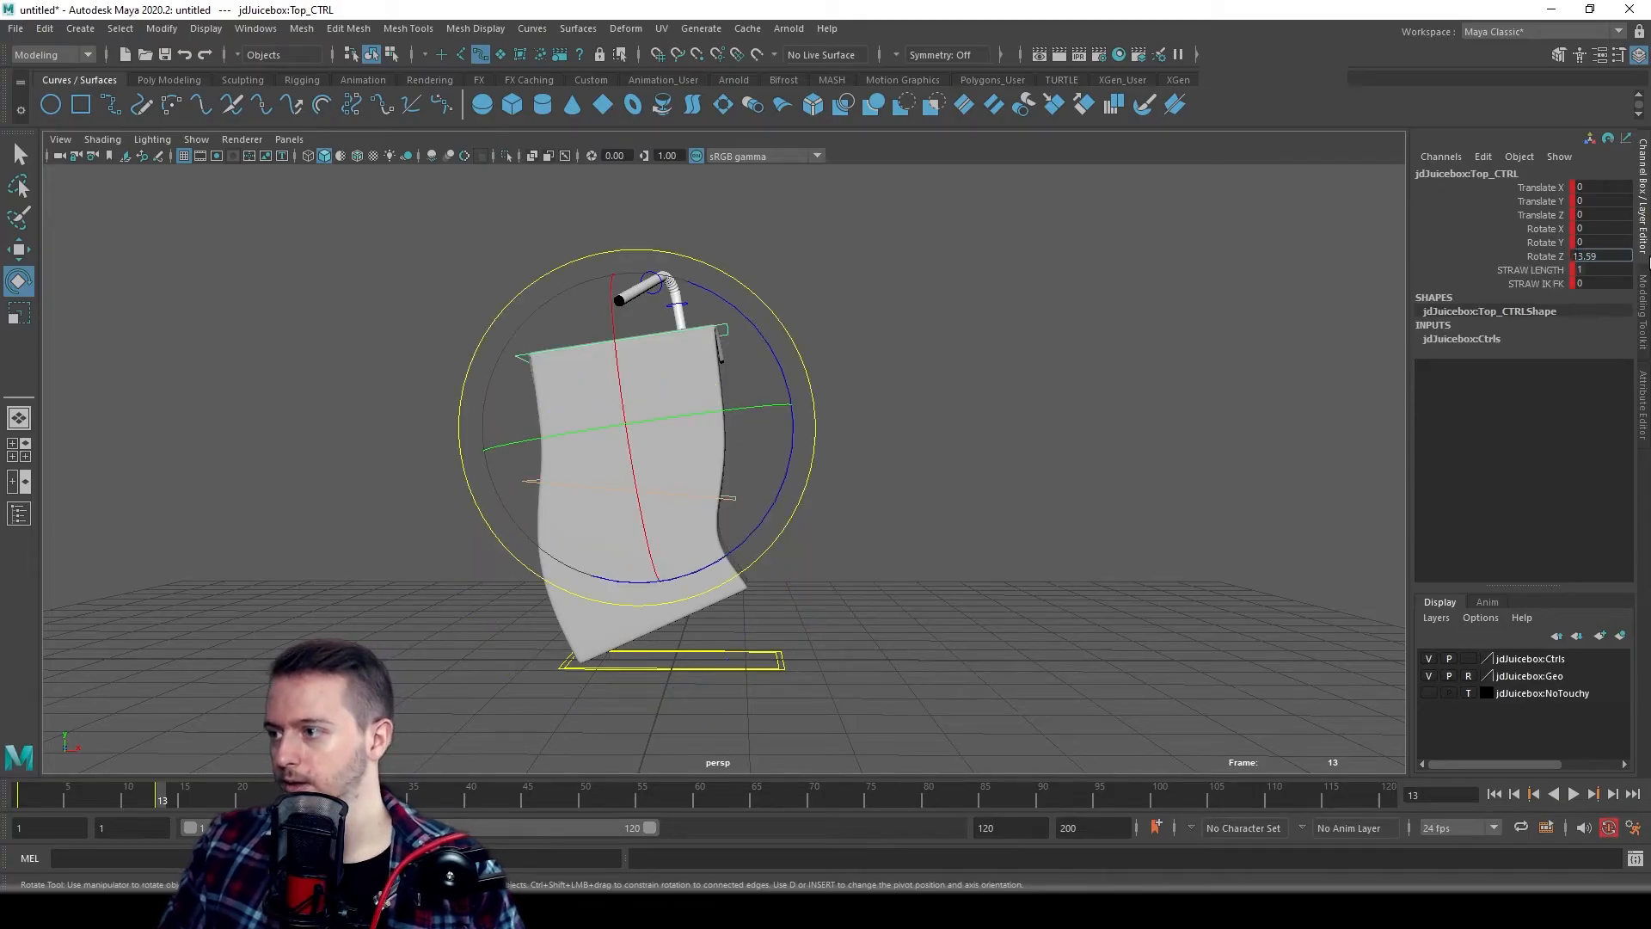
key(Return)
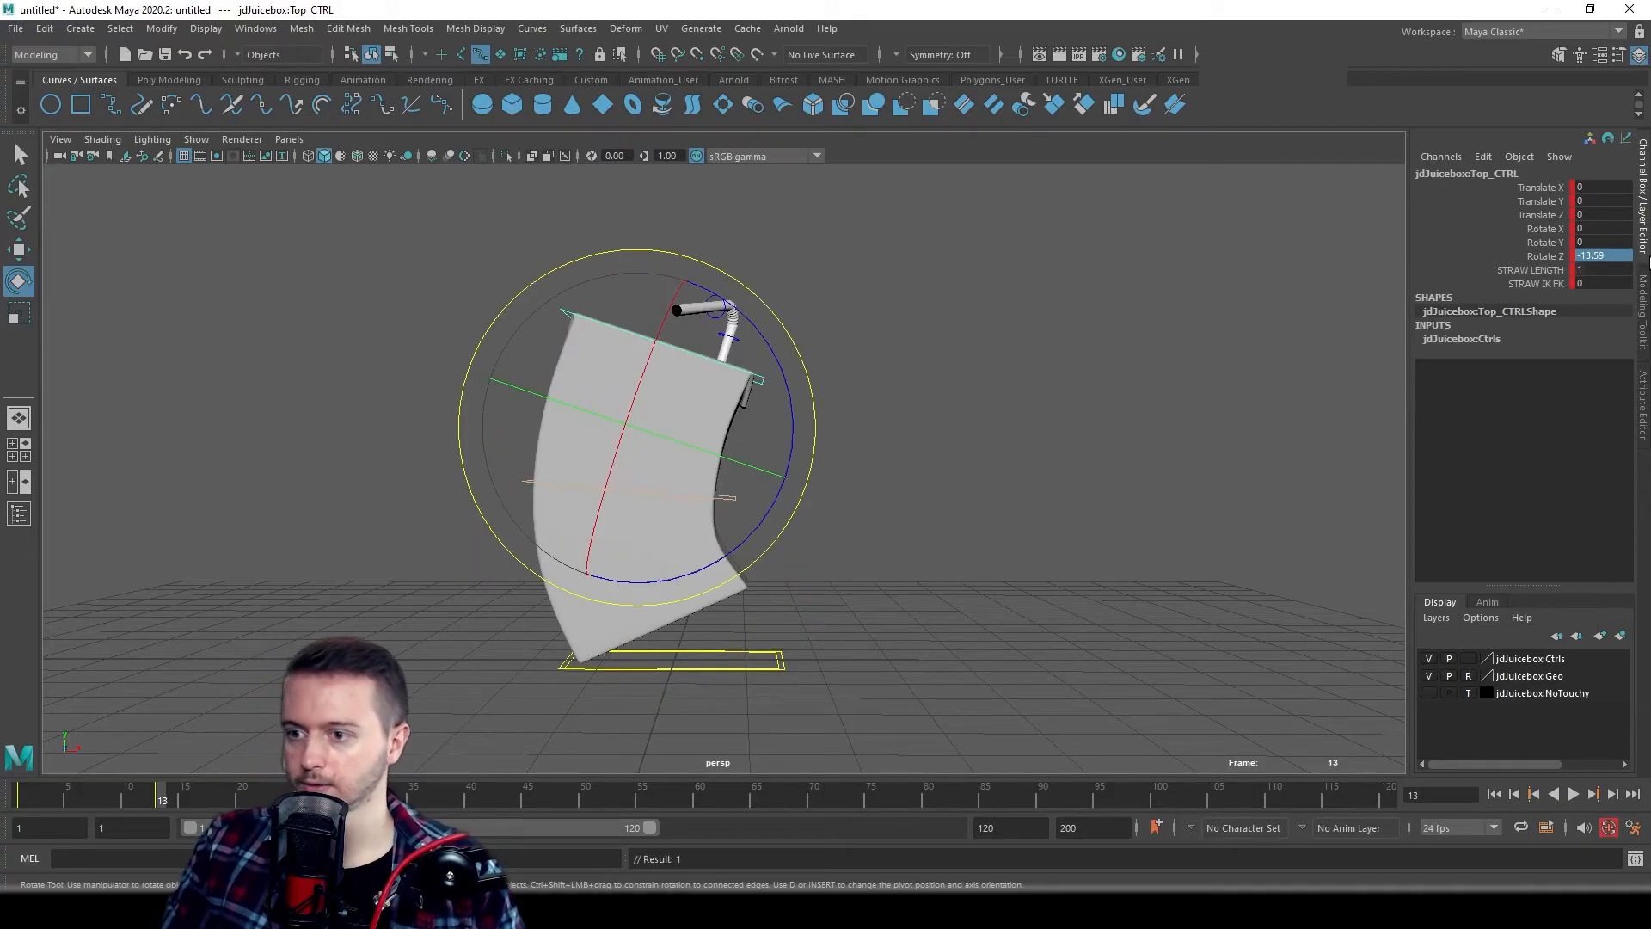
click(1066, 452)
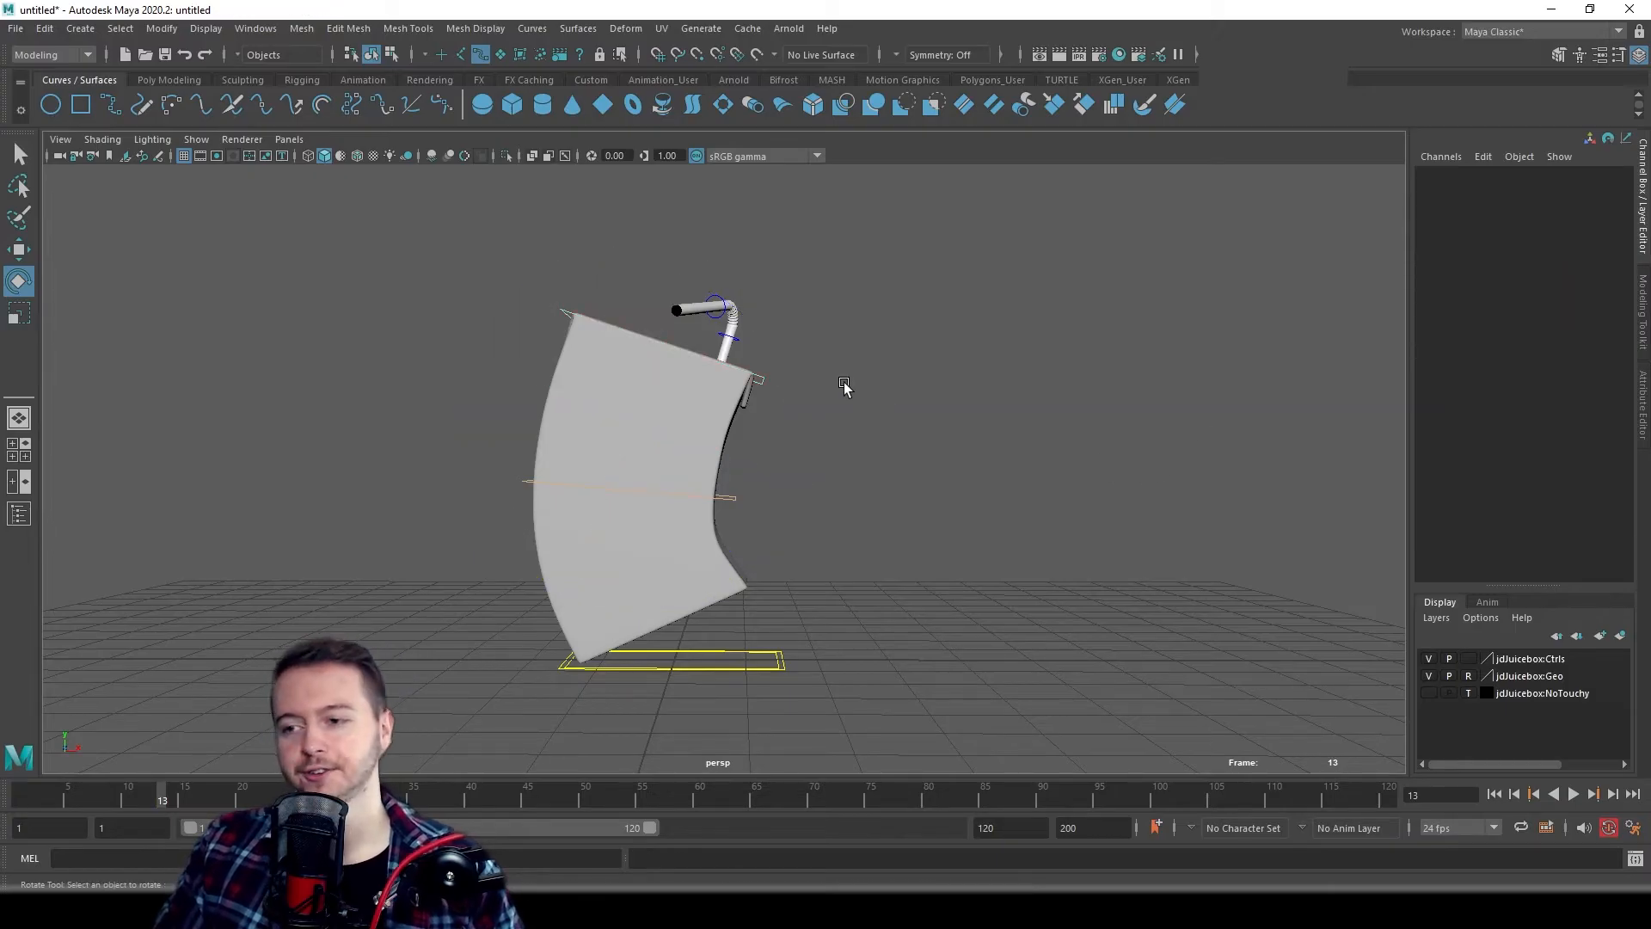
- Rotate the straw at frame 13 so its bent tip points the opposite way, and key all the rig's controls
click(737, 342)
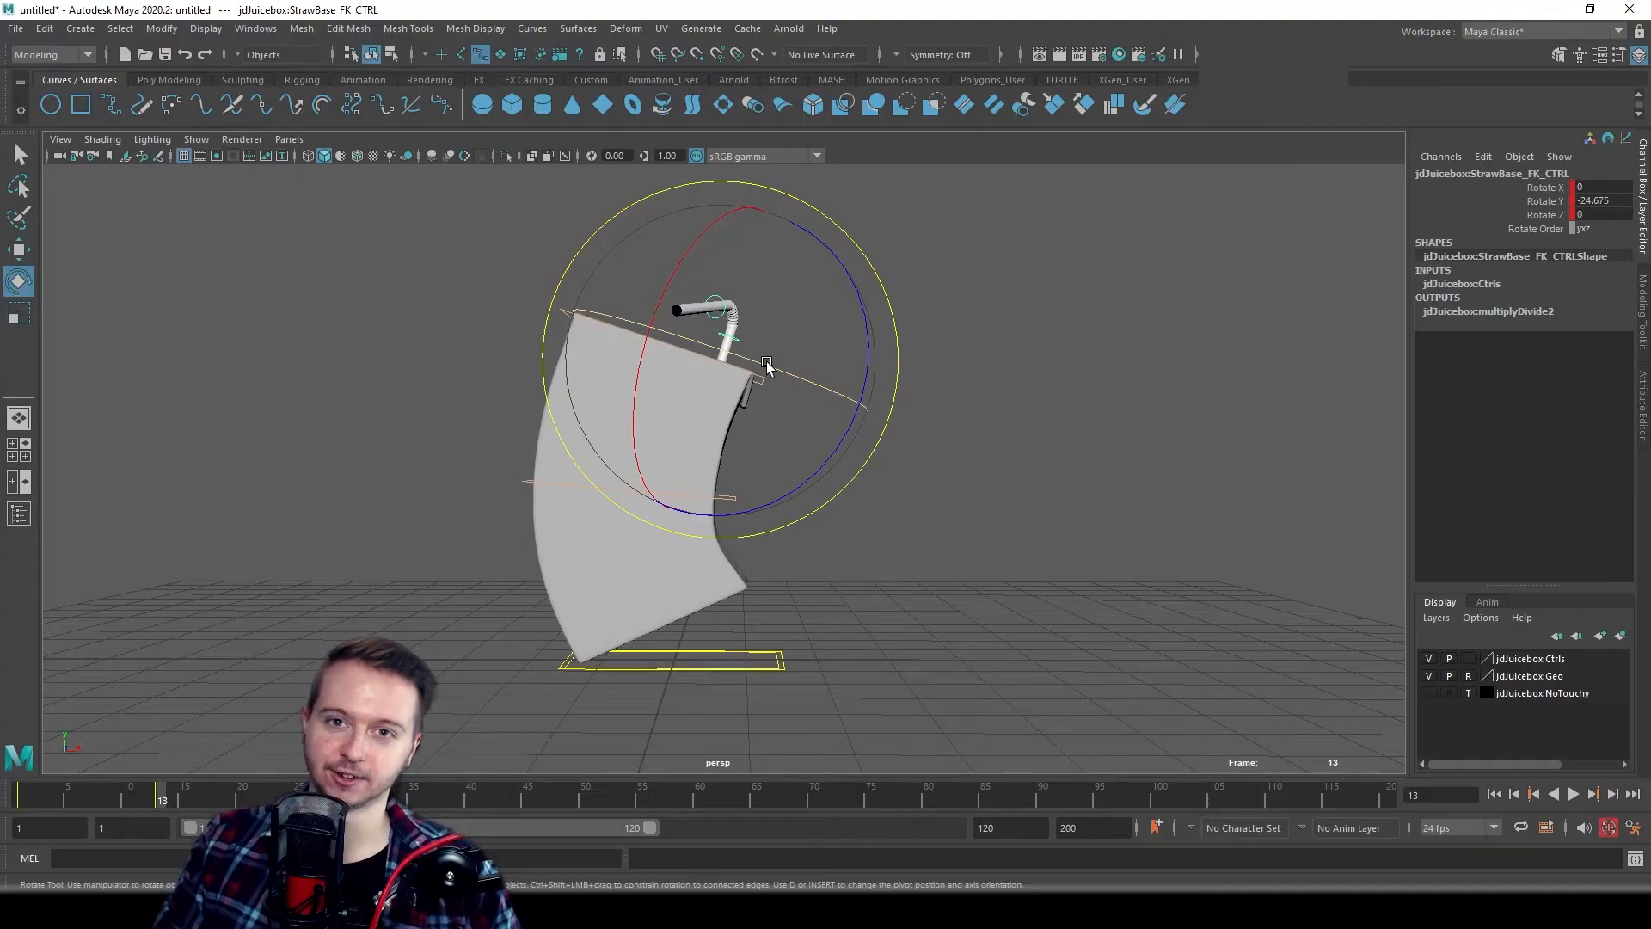
click(989, 374)
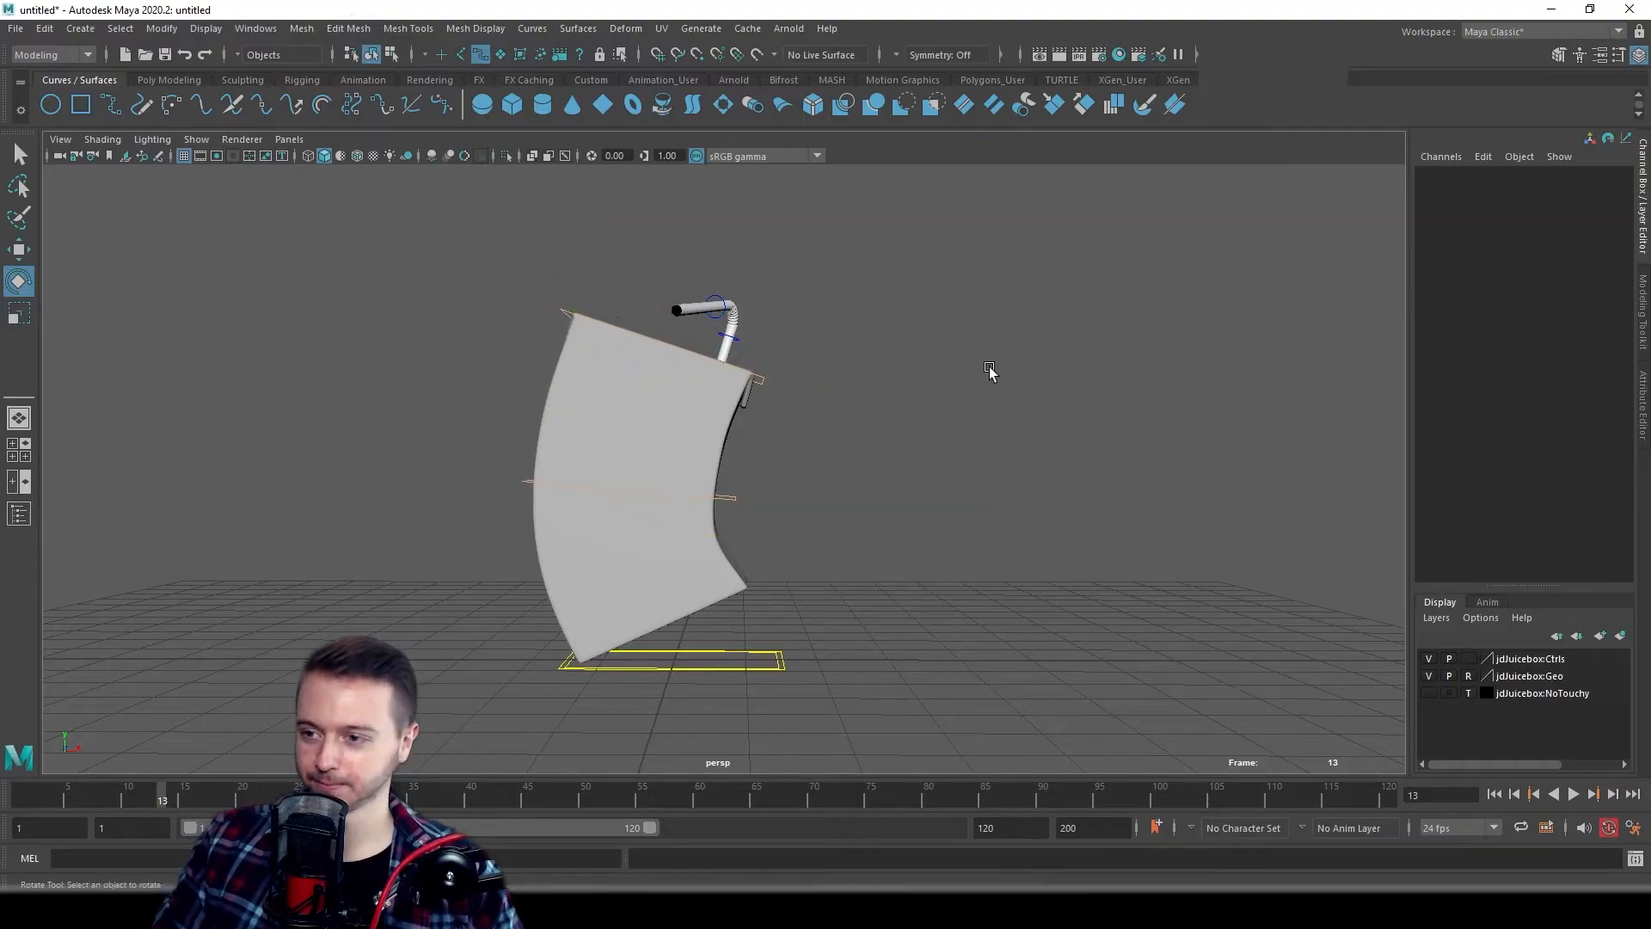
click(727, 342)
drag(730, 344, 786, 364)
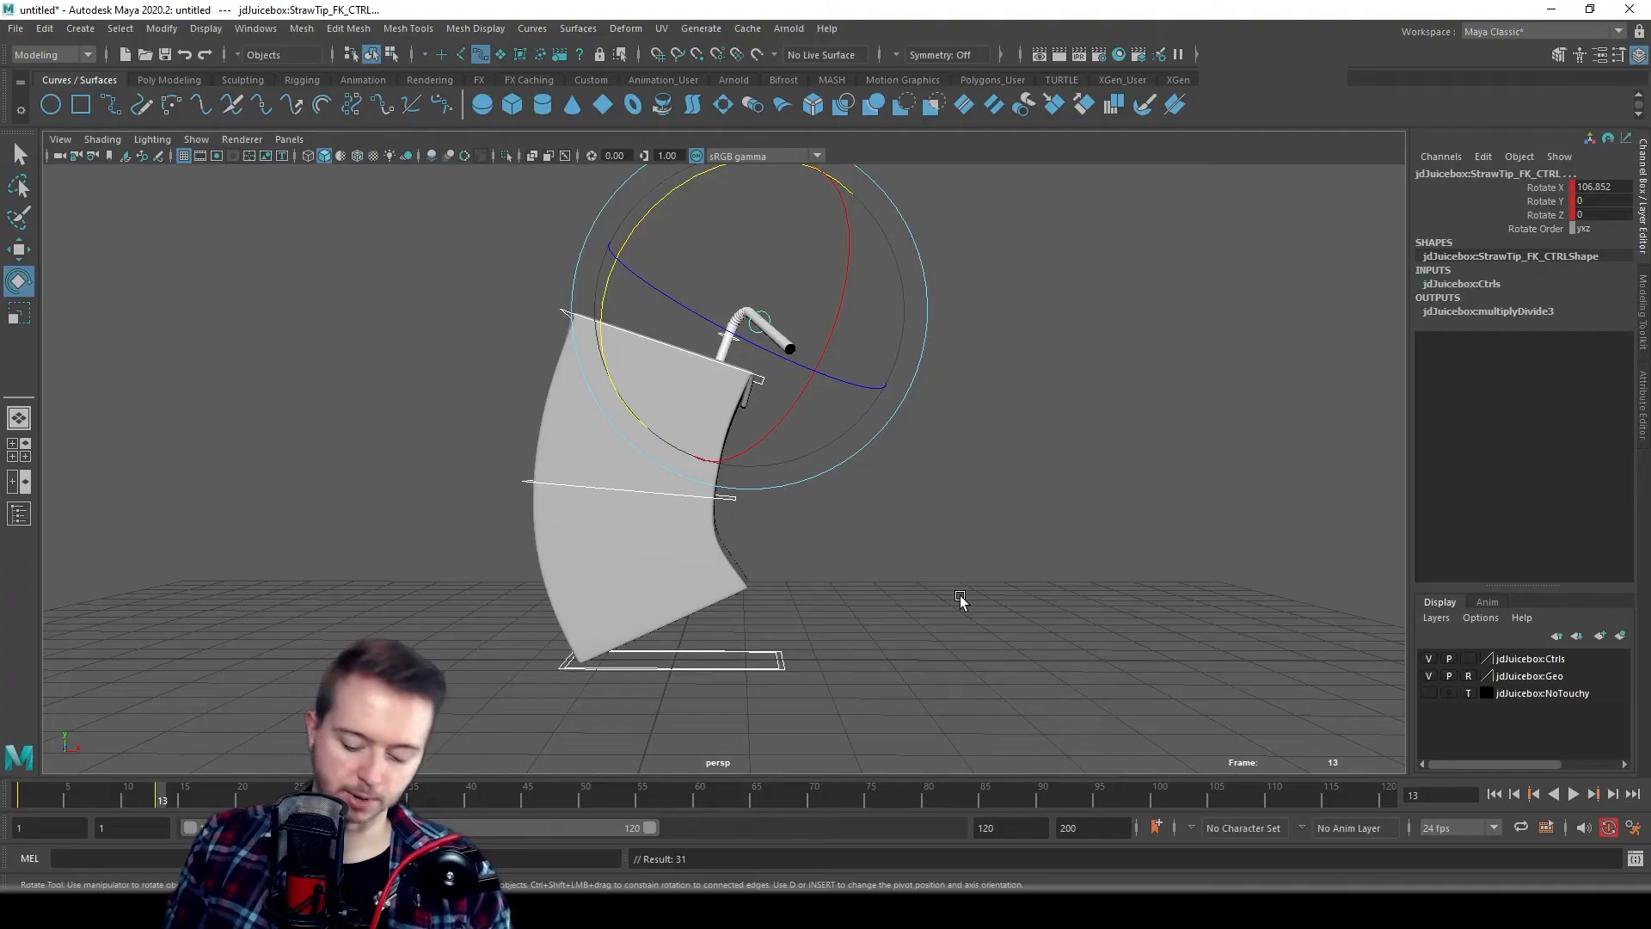
- Flip repeatedly between the keyed poses at frames 1 and 13 to compare them, and play back the animation
key(alt+shift+v)
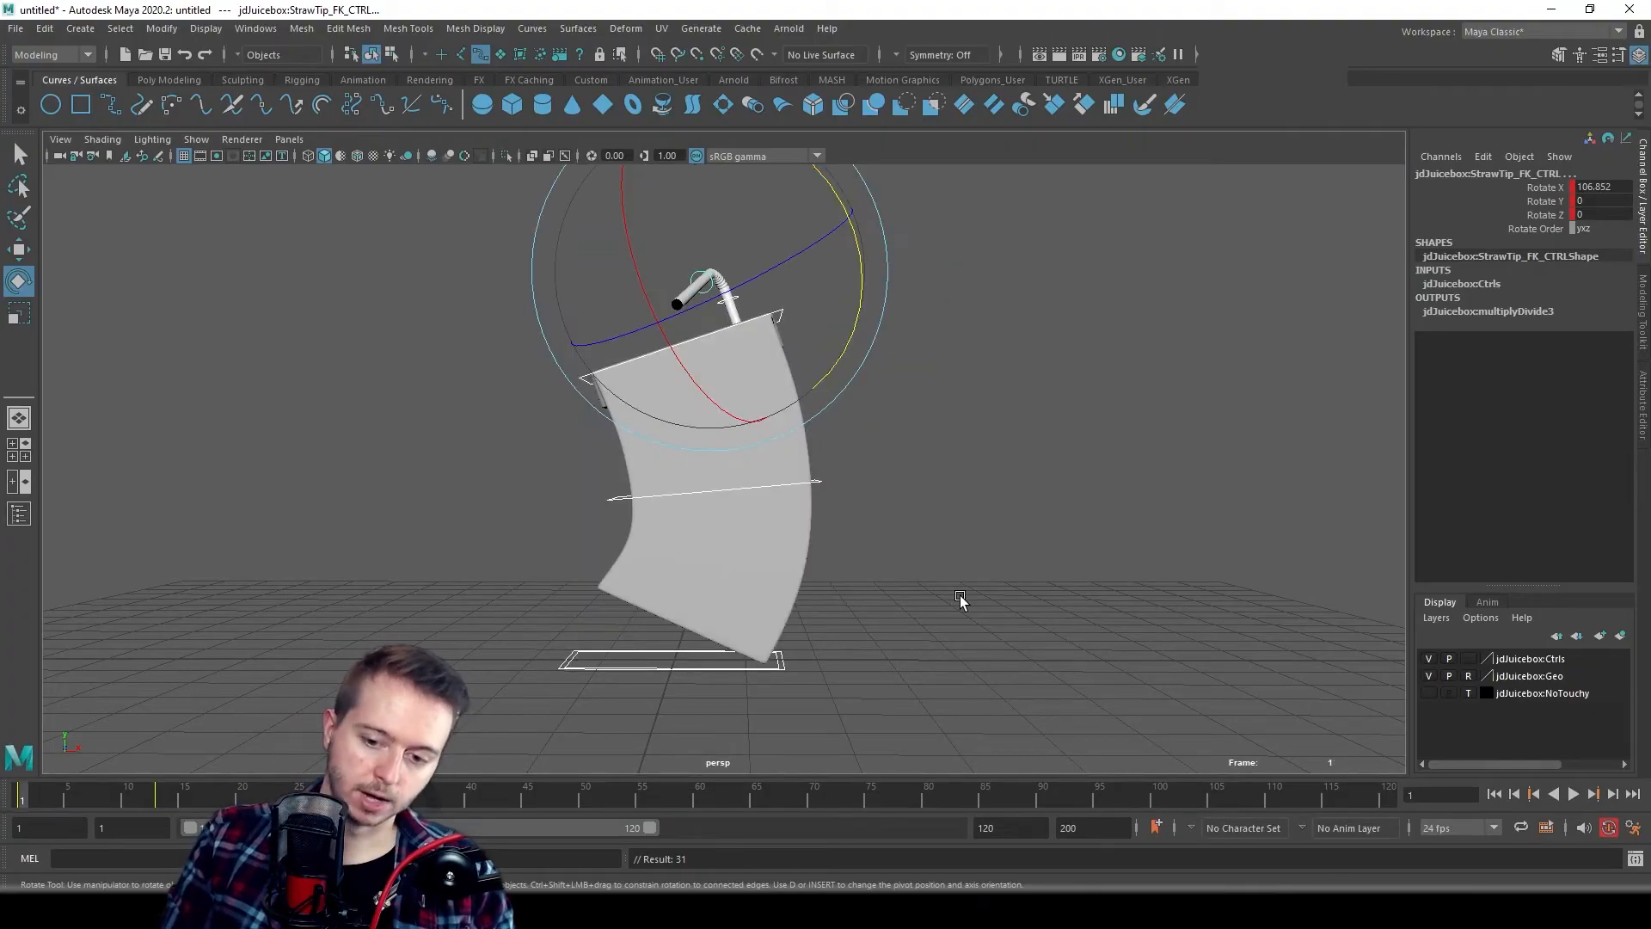
key(period)
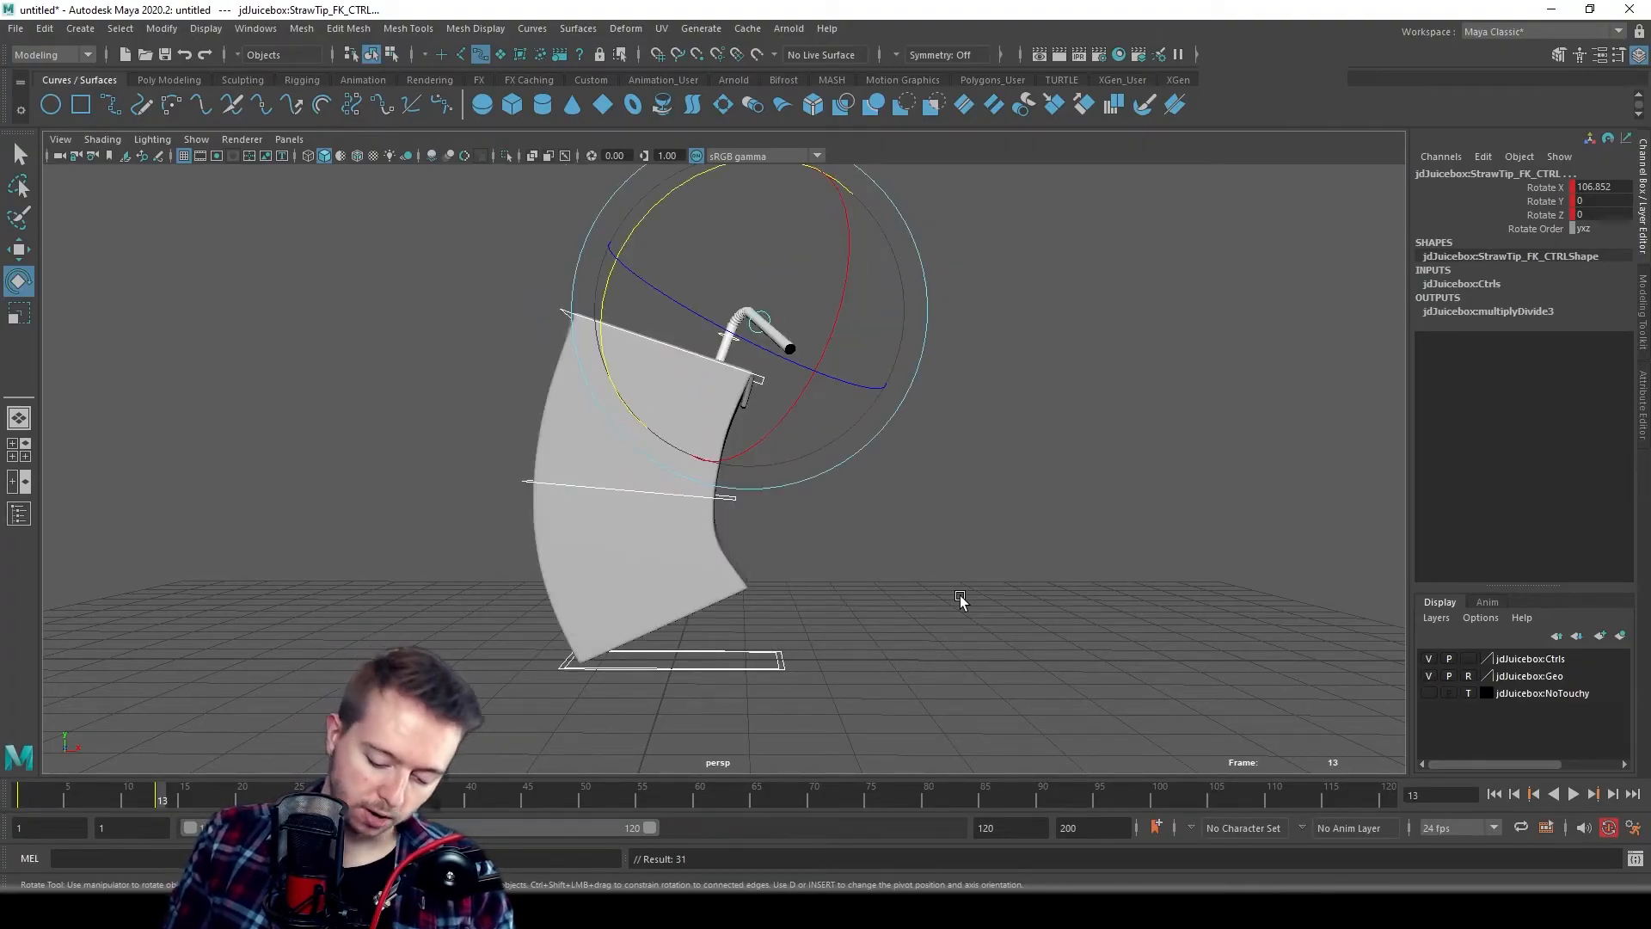
key(alt+shift+v)
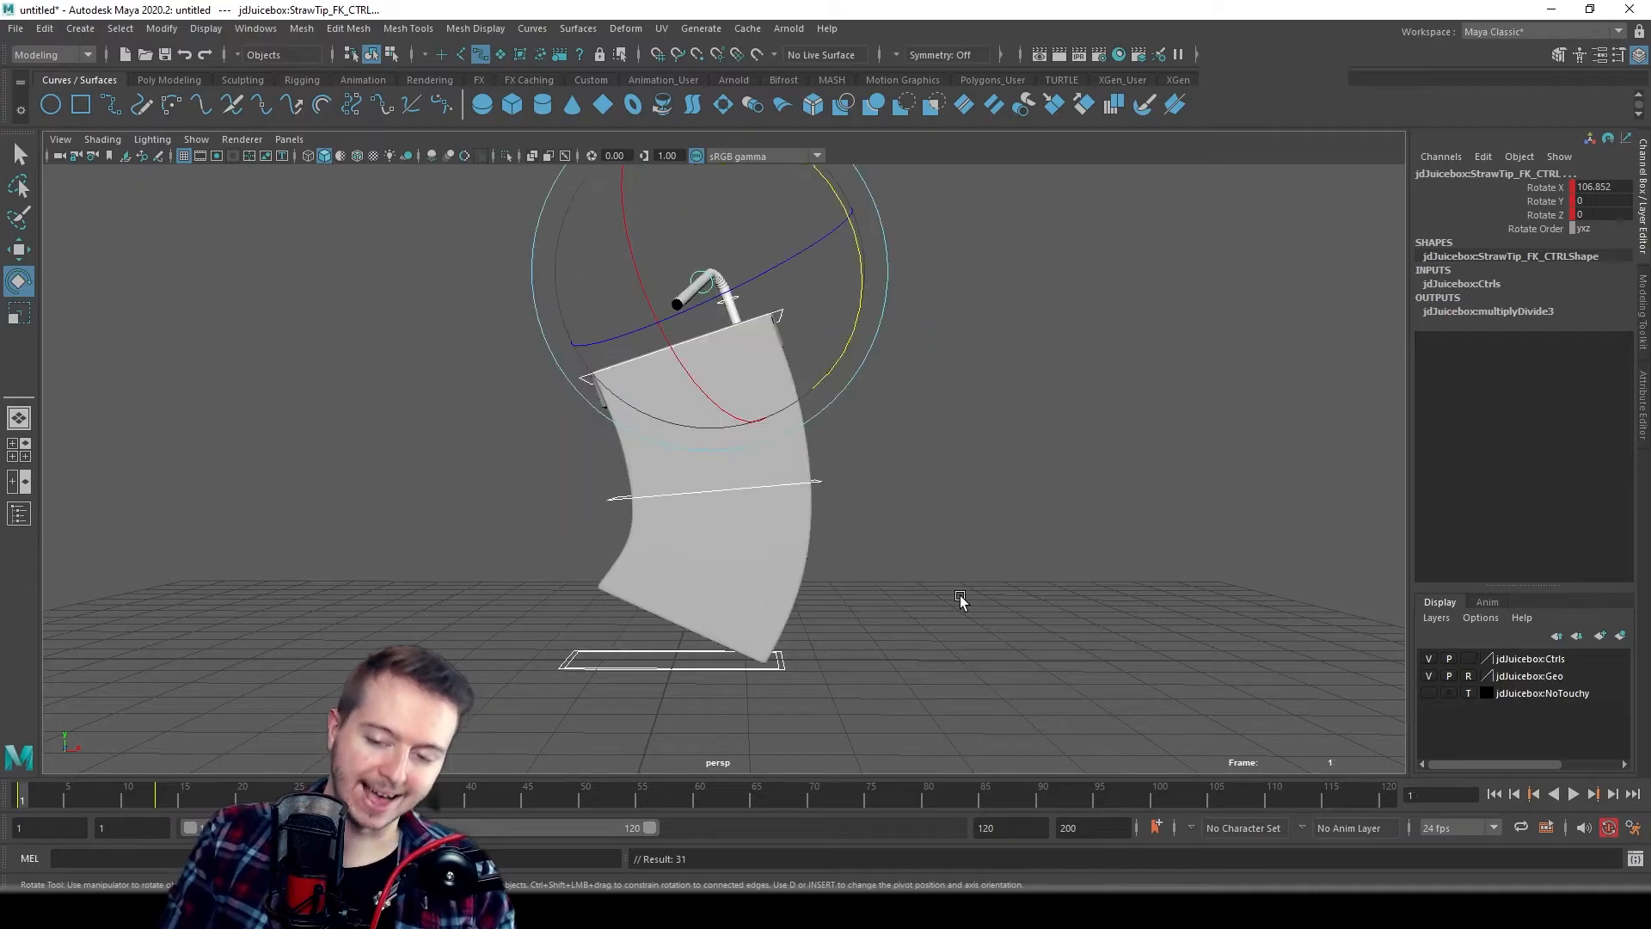
key(period)
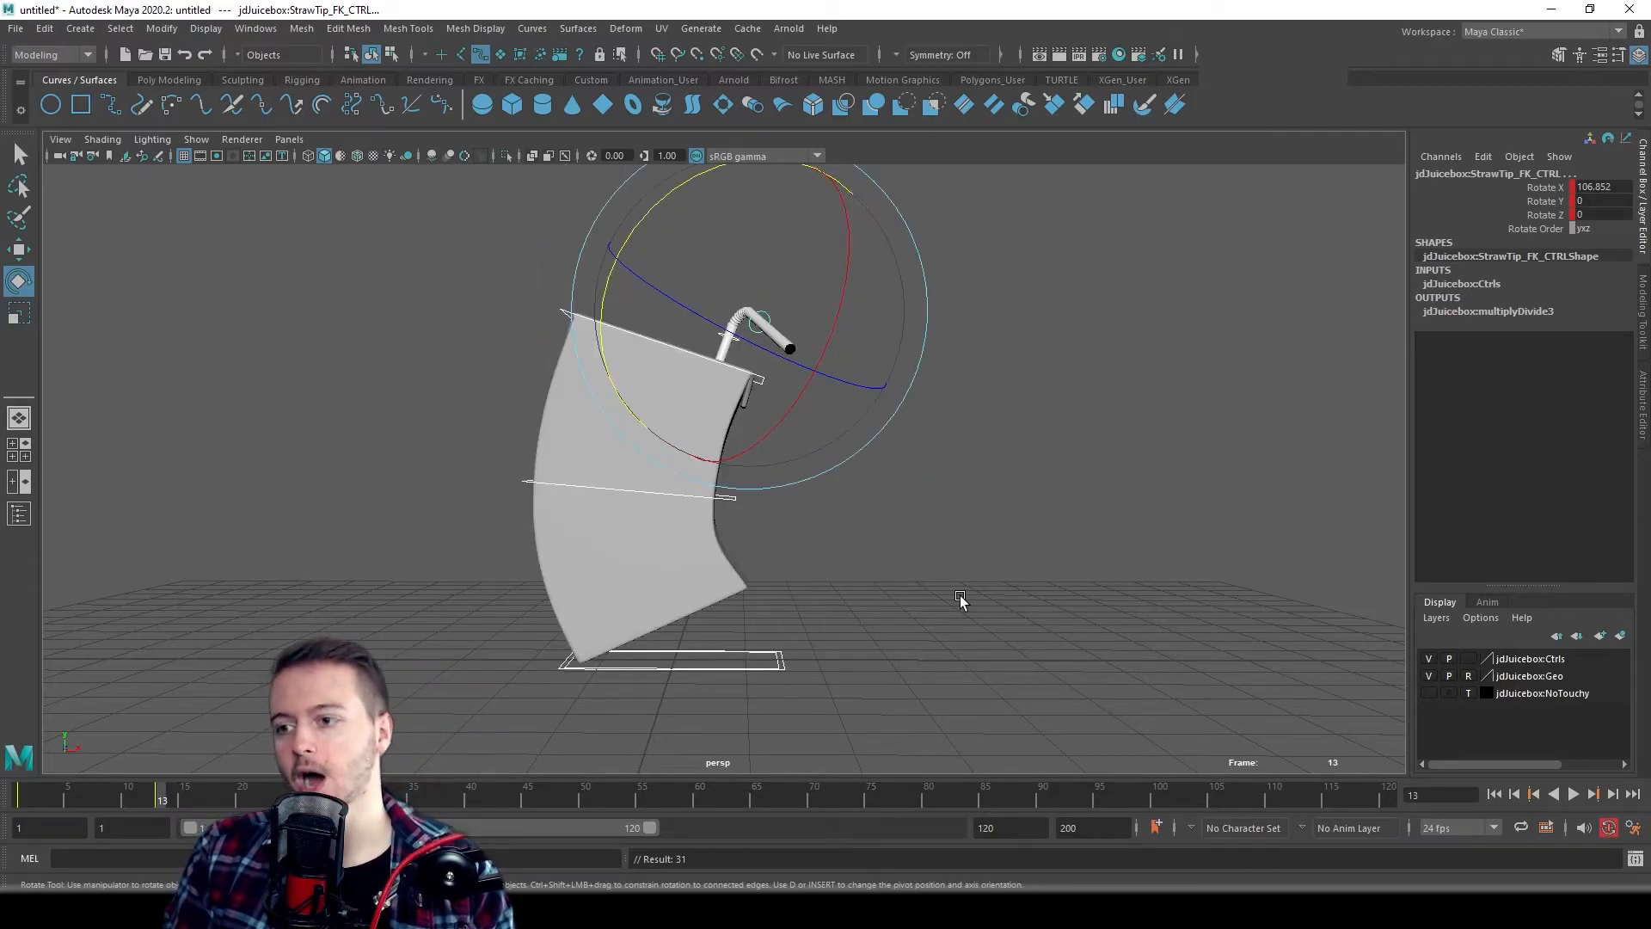
key(comma)
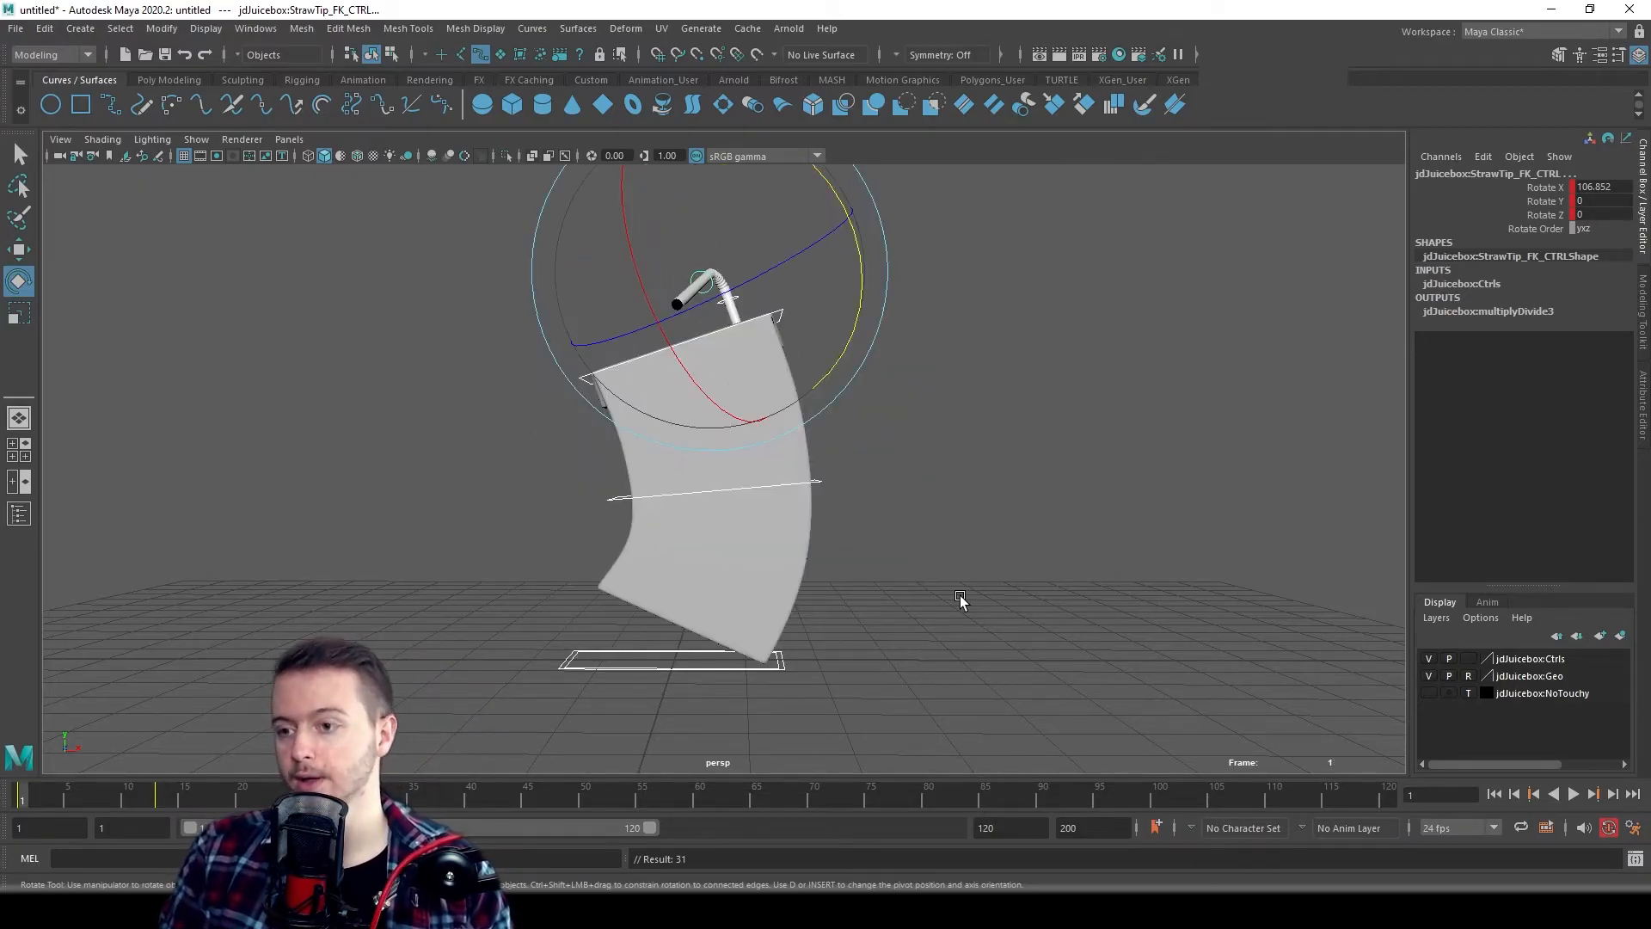
key(period)
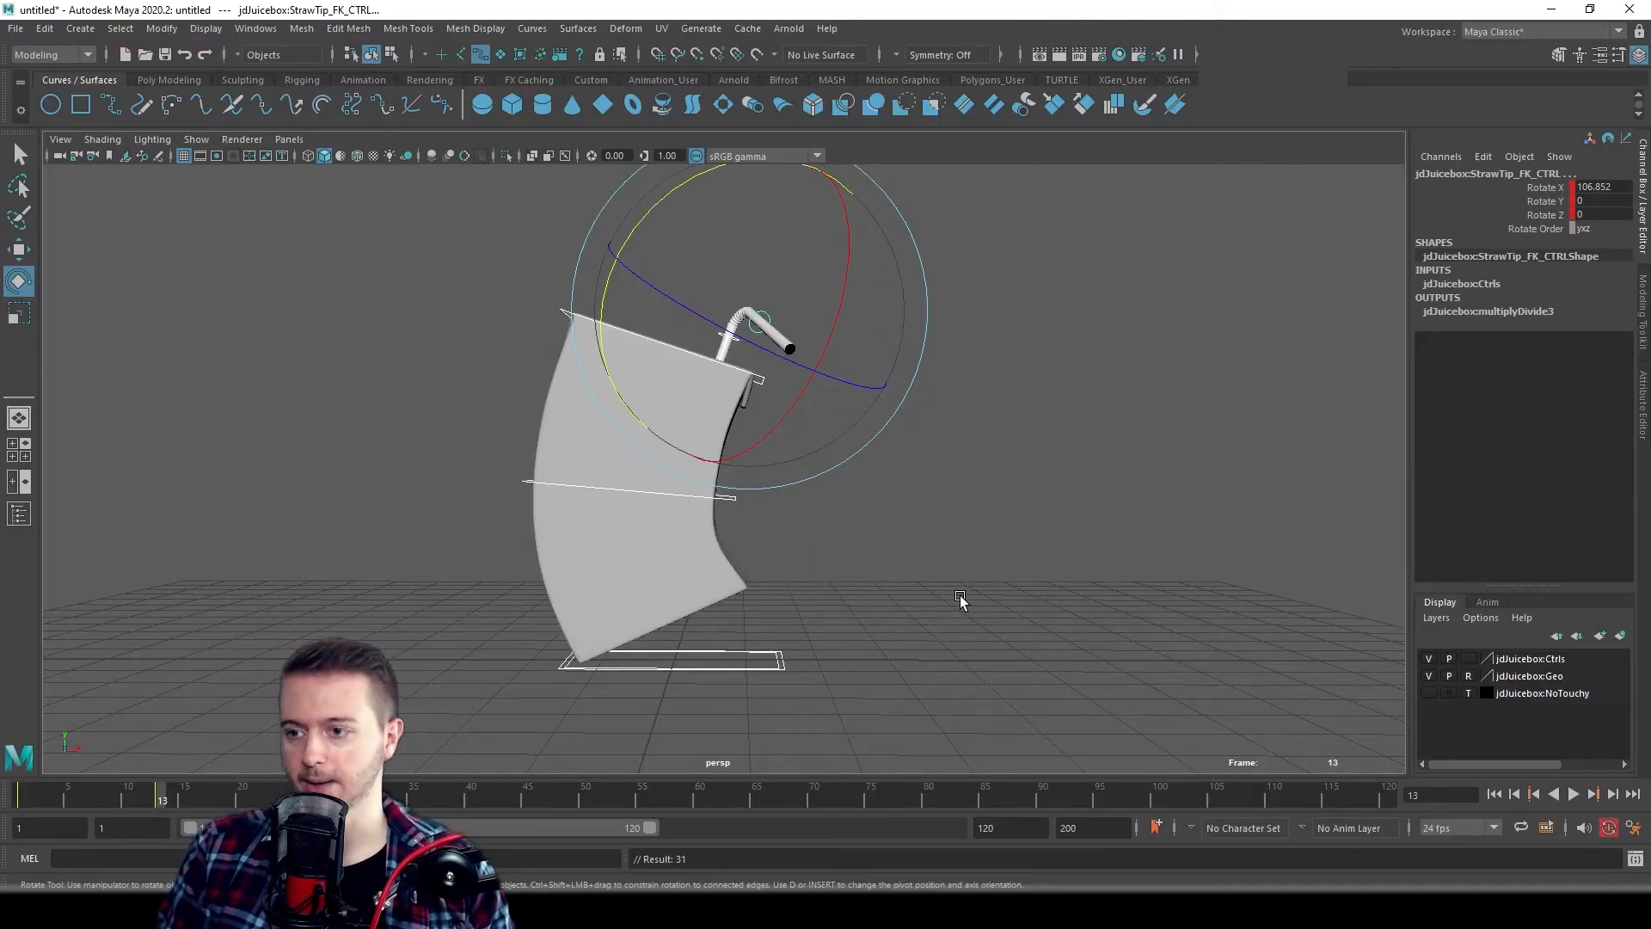
key(comma)
key(period)
key(comma)
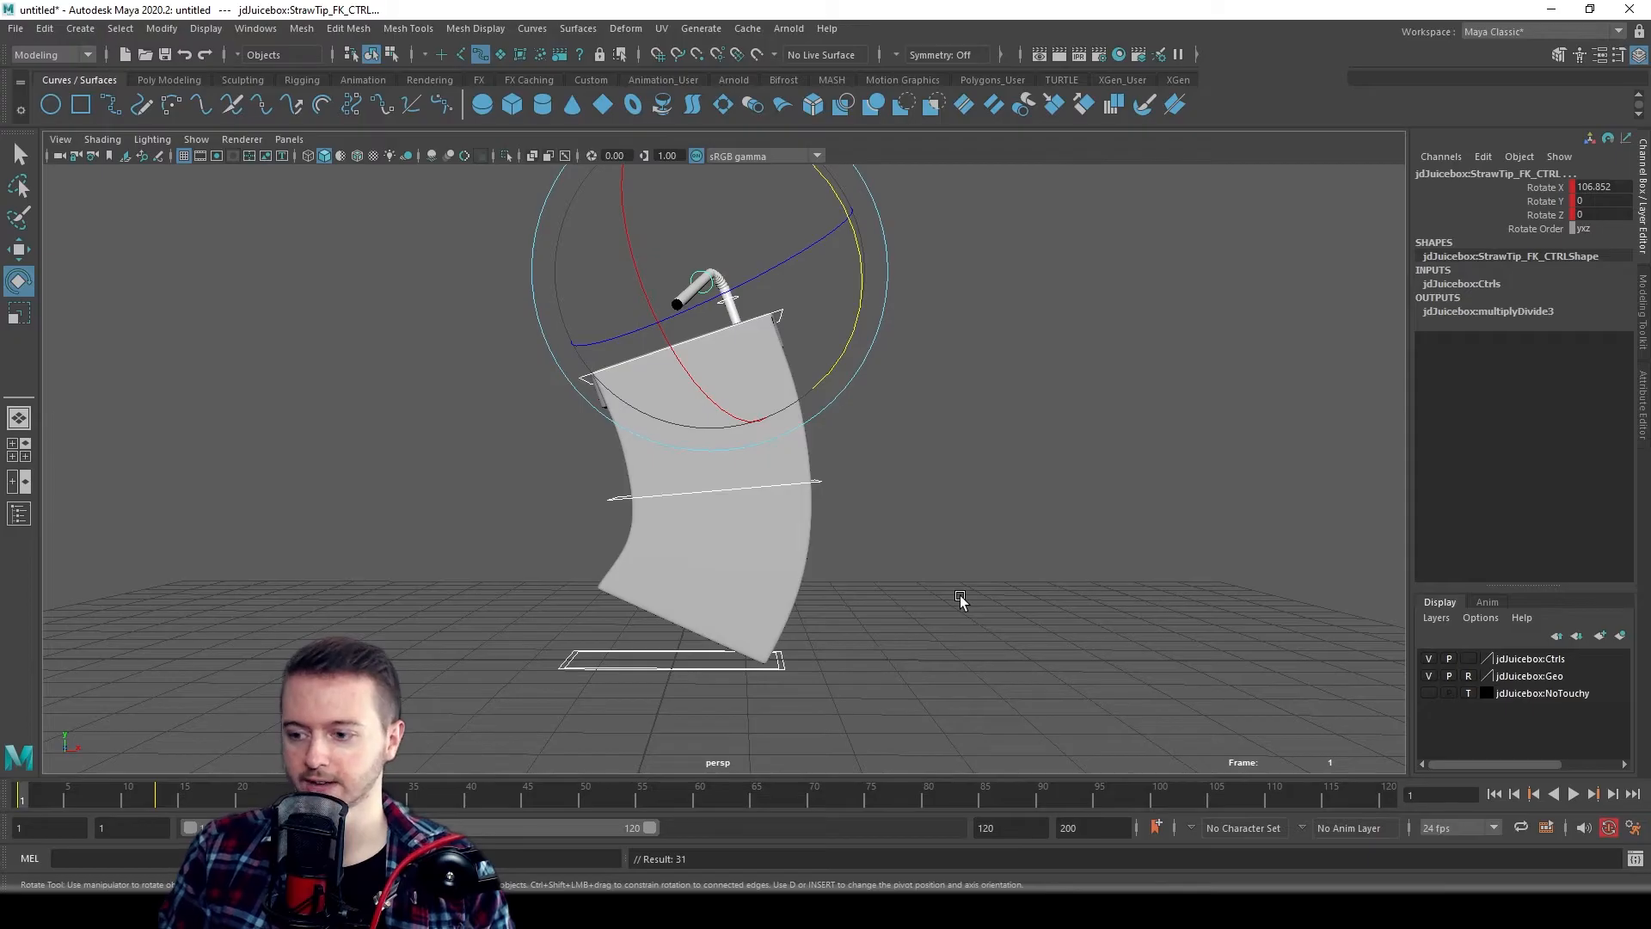
key(period)
key(comma)
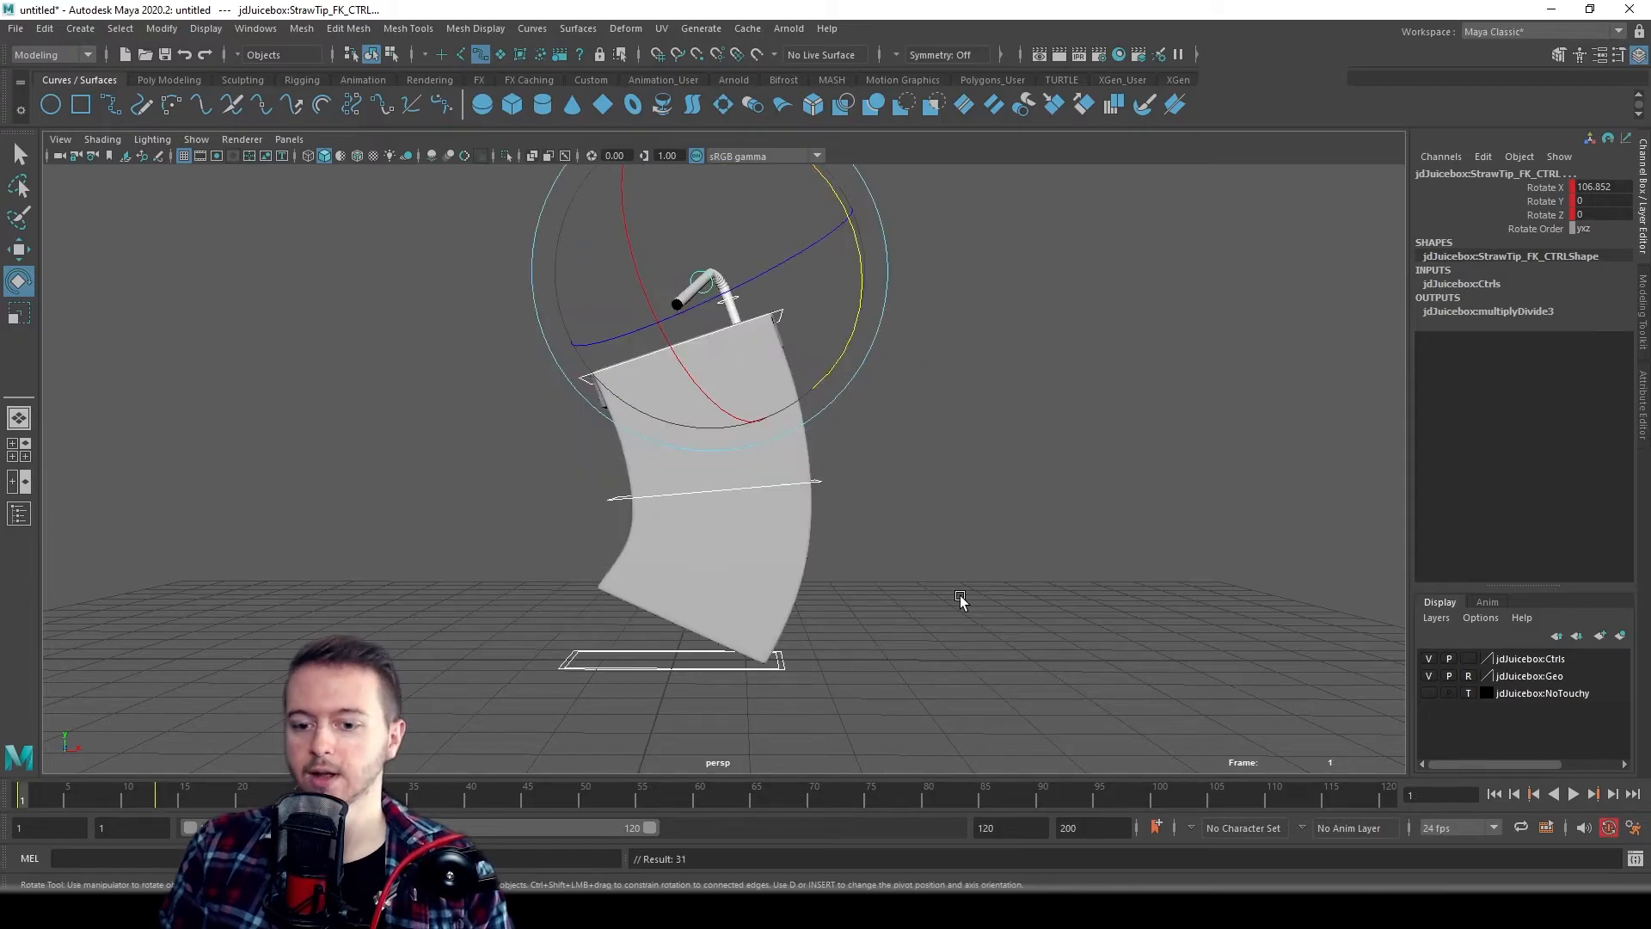
click(1573, 795)
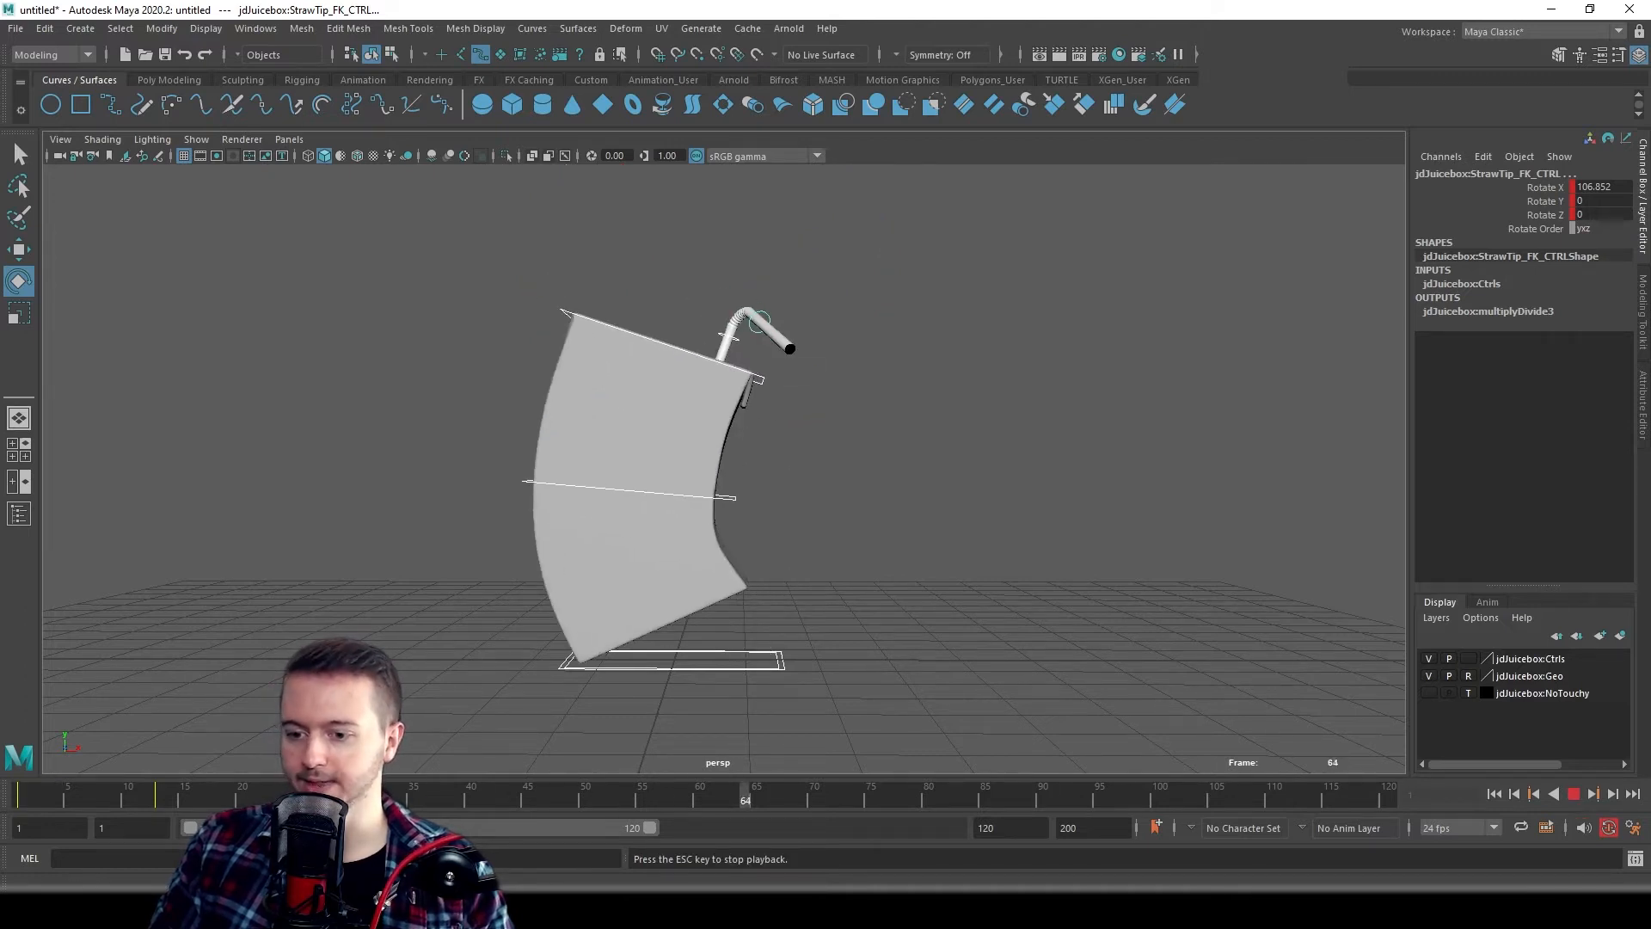
click(1574, 795)
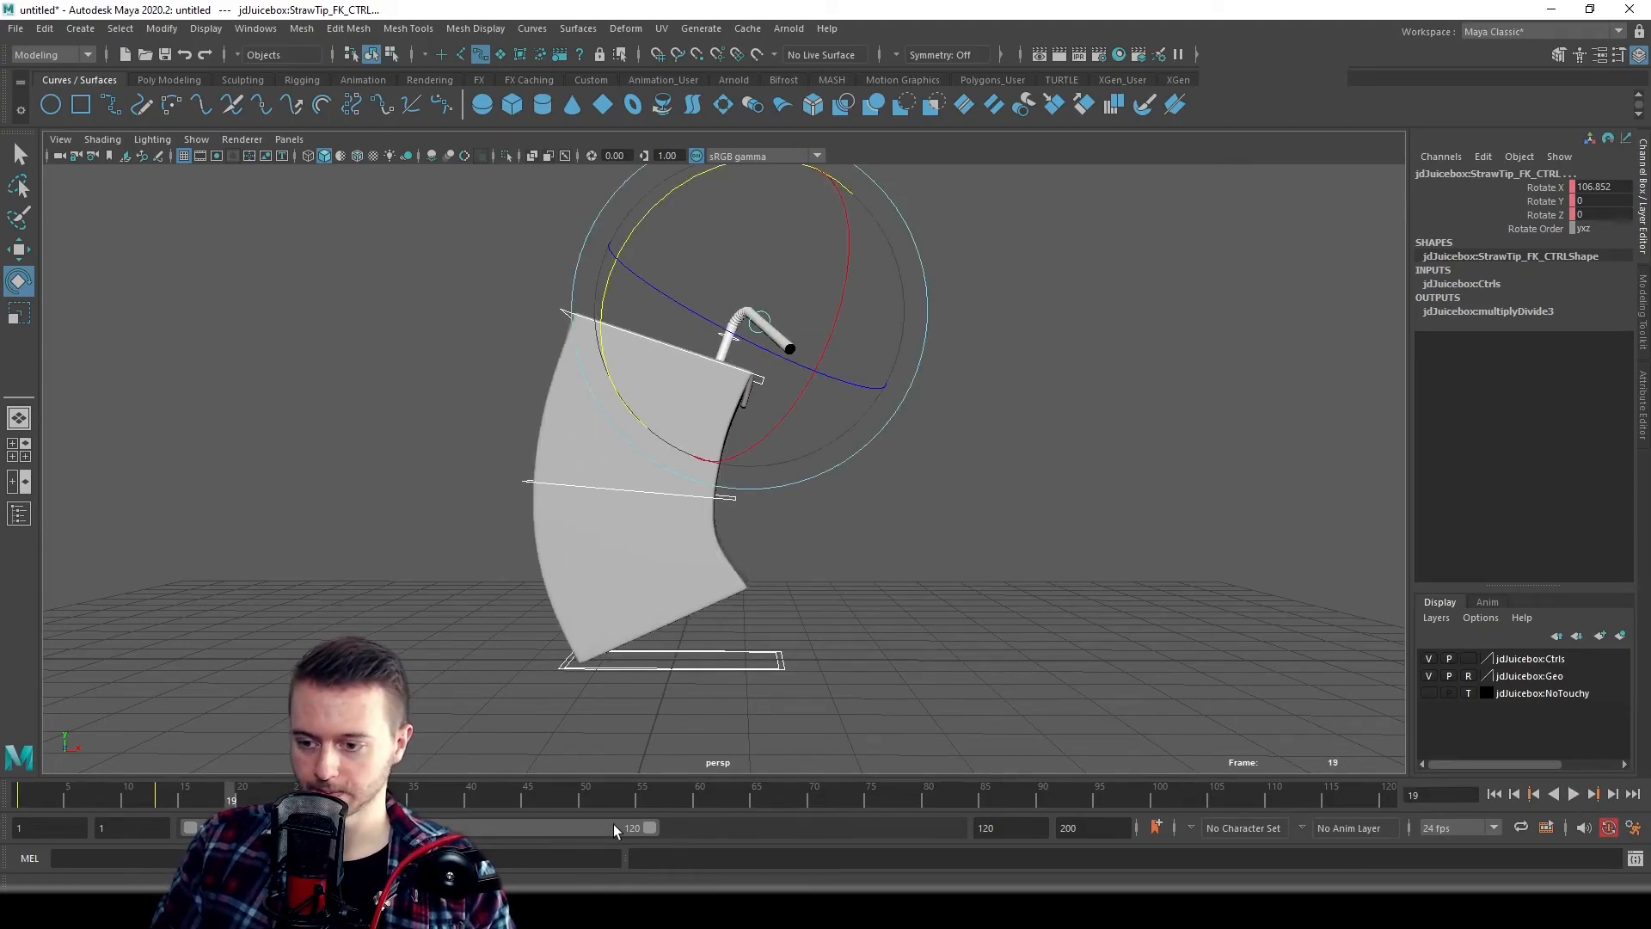
- Shorten the playback range to end at frame 13, play and scrub through the swing, and return to frame 1
drag(649, 831, 223, 828)
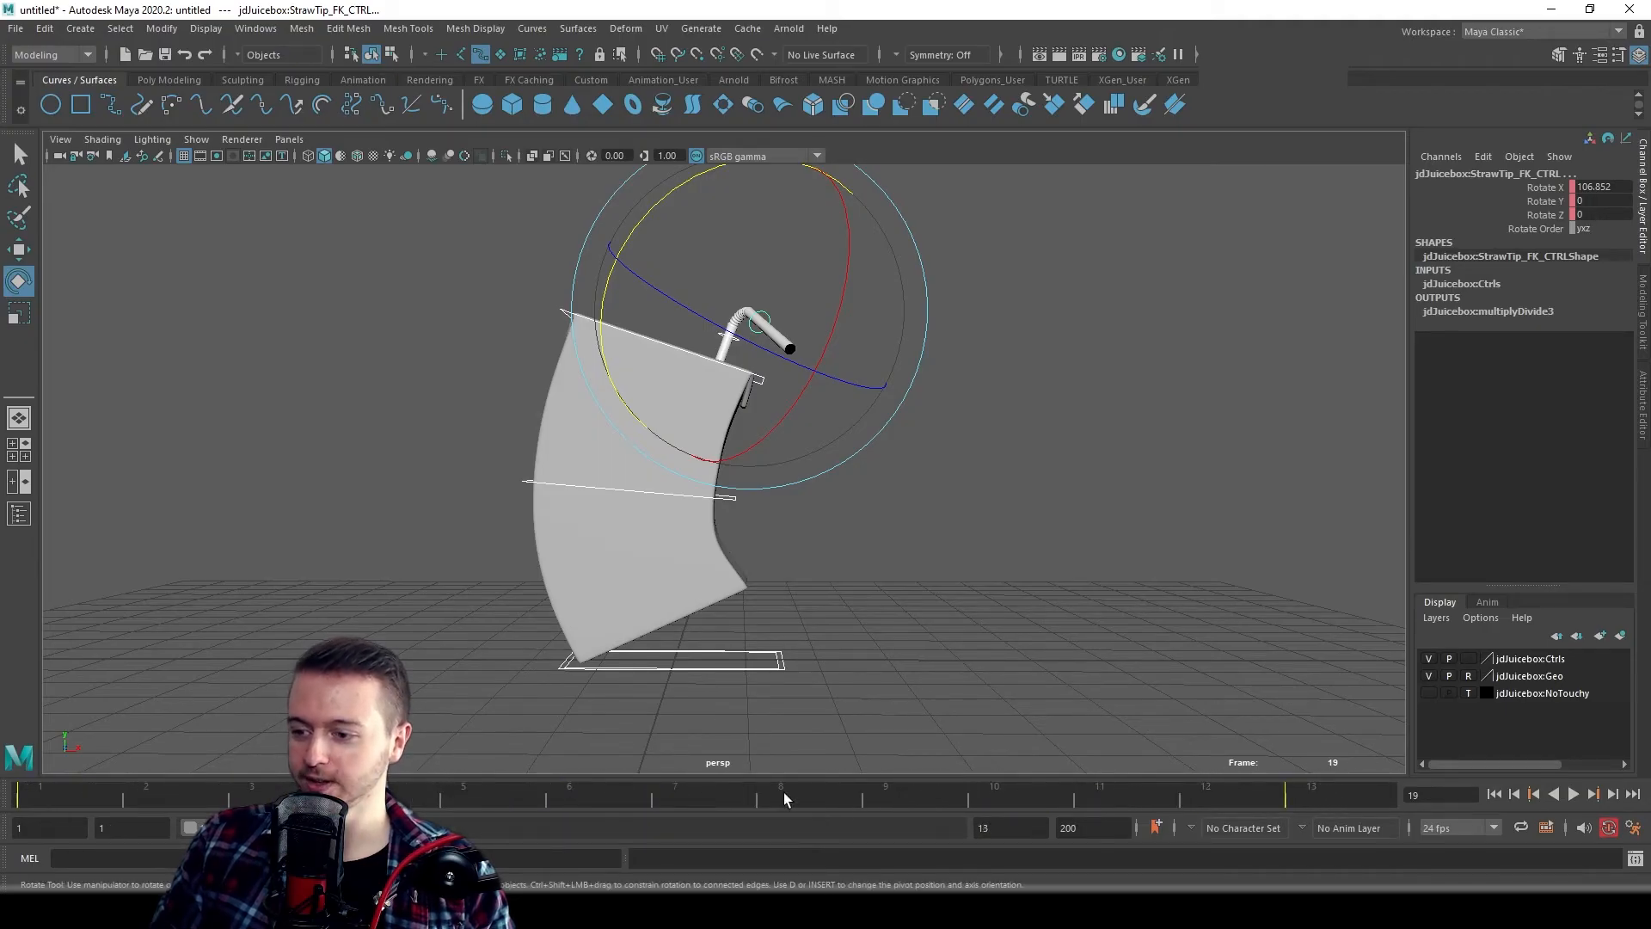
drag(856, 798, 35, 798)
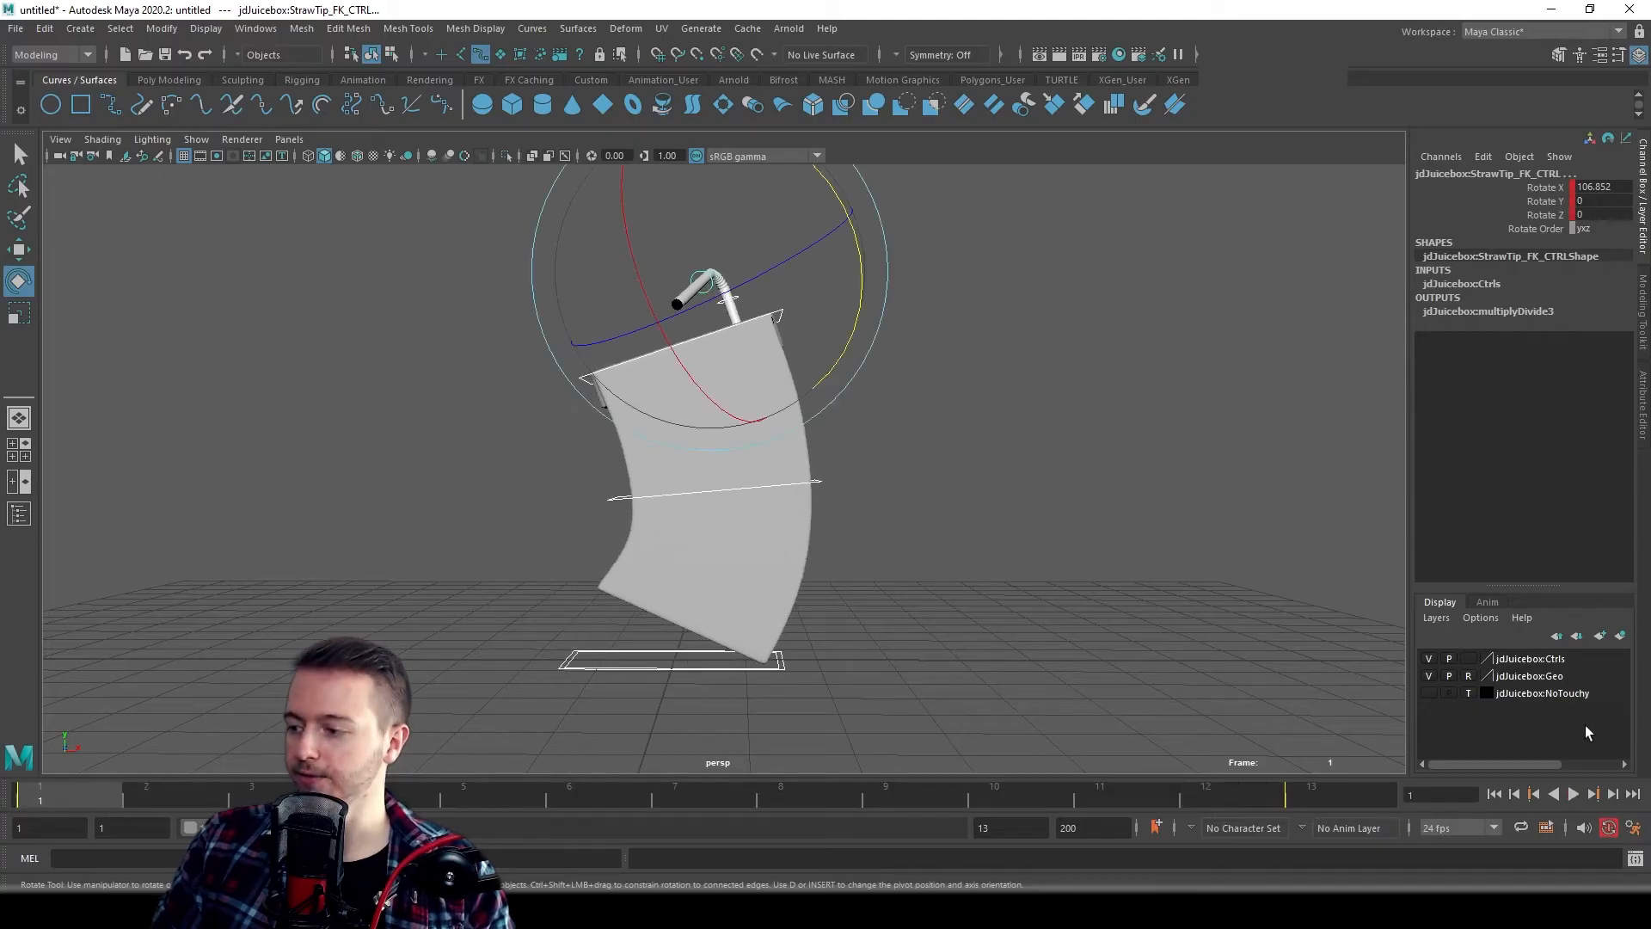
click(1573, 794)
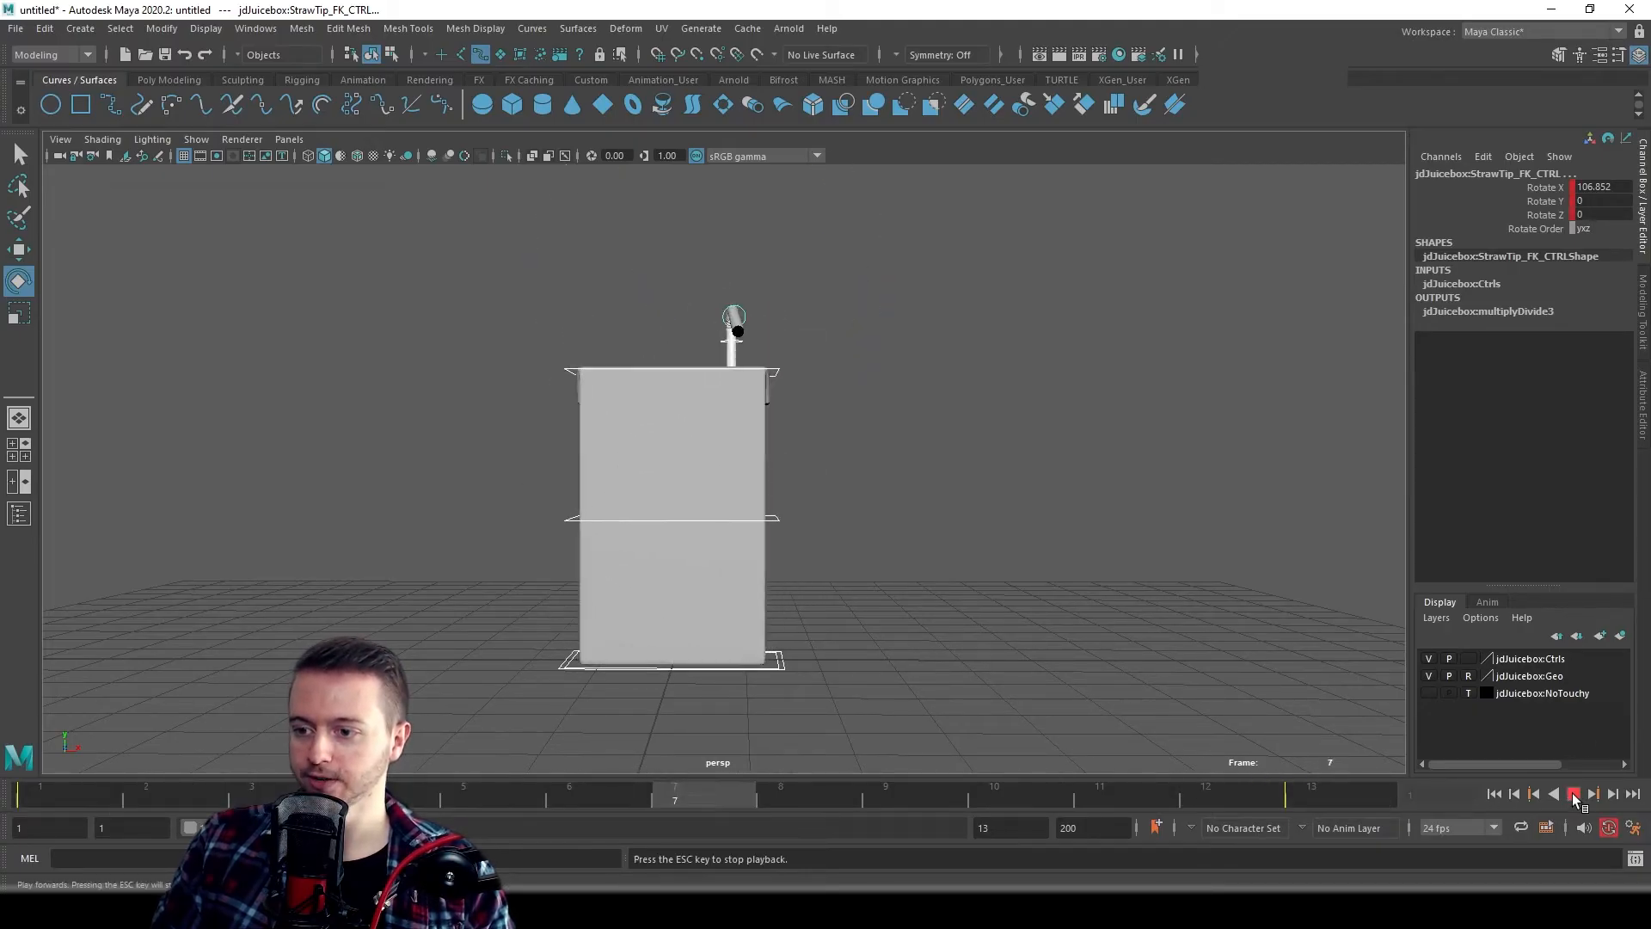
click(1573, 794)
click(50, 795)
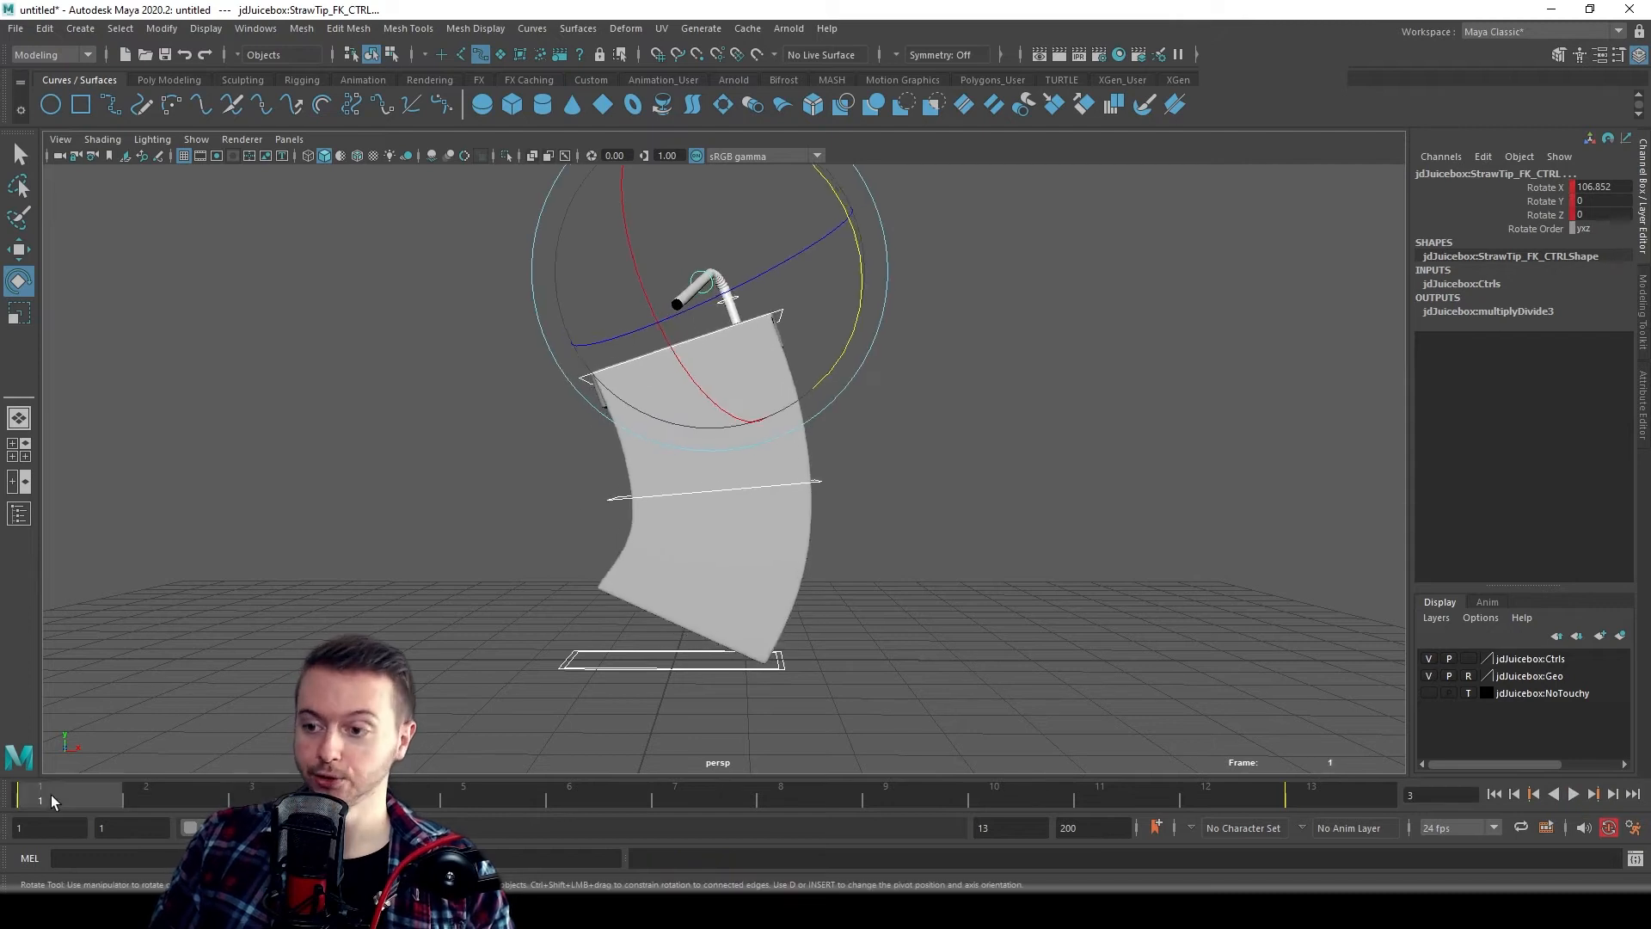
drag(51, 794, 1355, 805)
click(71, 797)
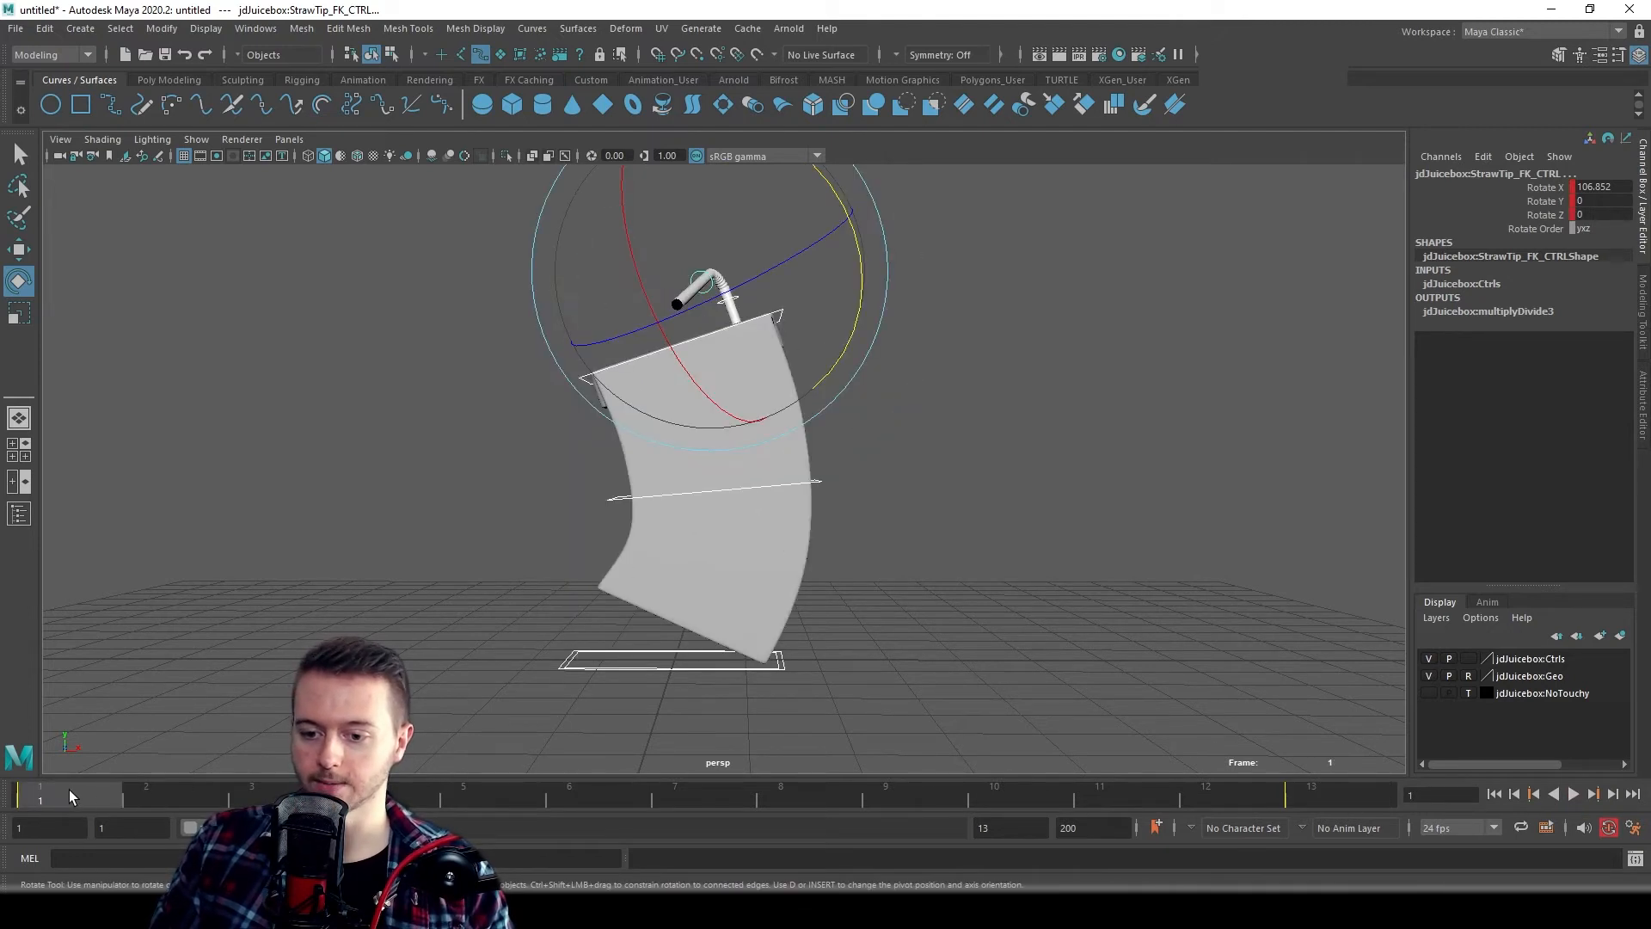
- Extend the playback range to end at frame 48 and select all the juice box rig's controls
drag(230, 827, 365, 827)
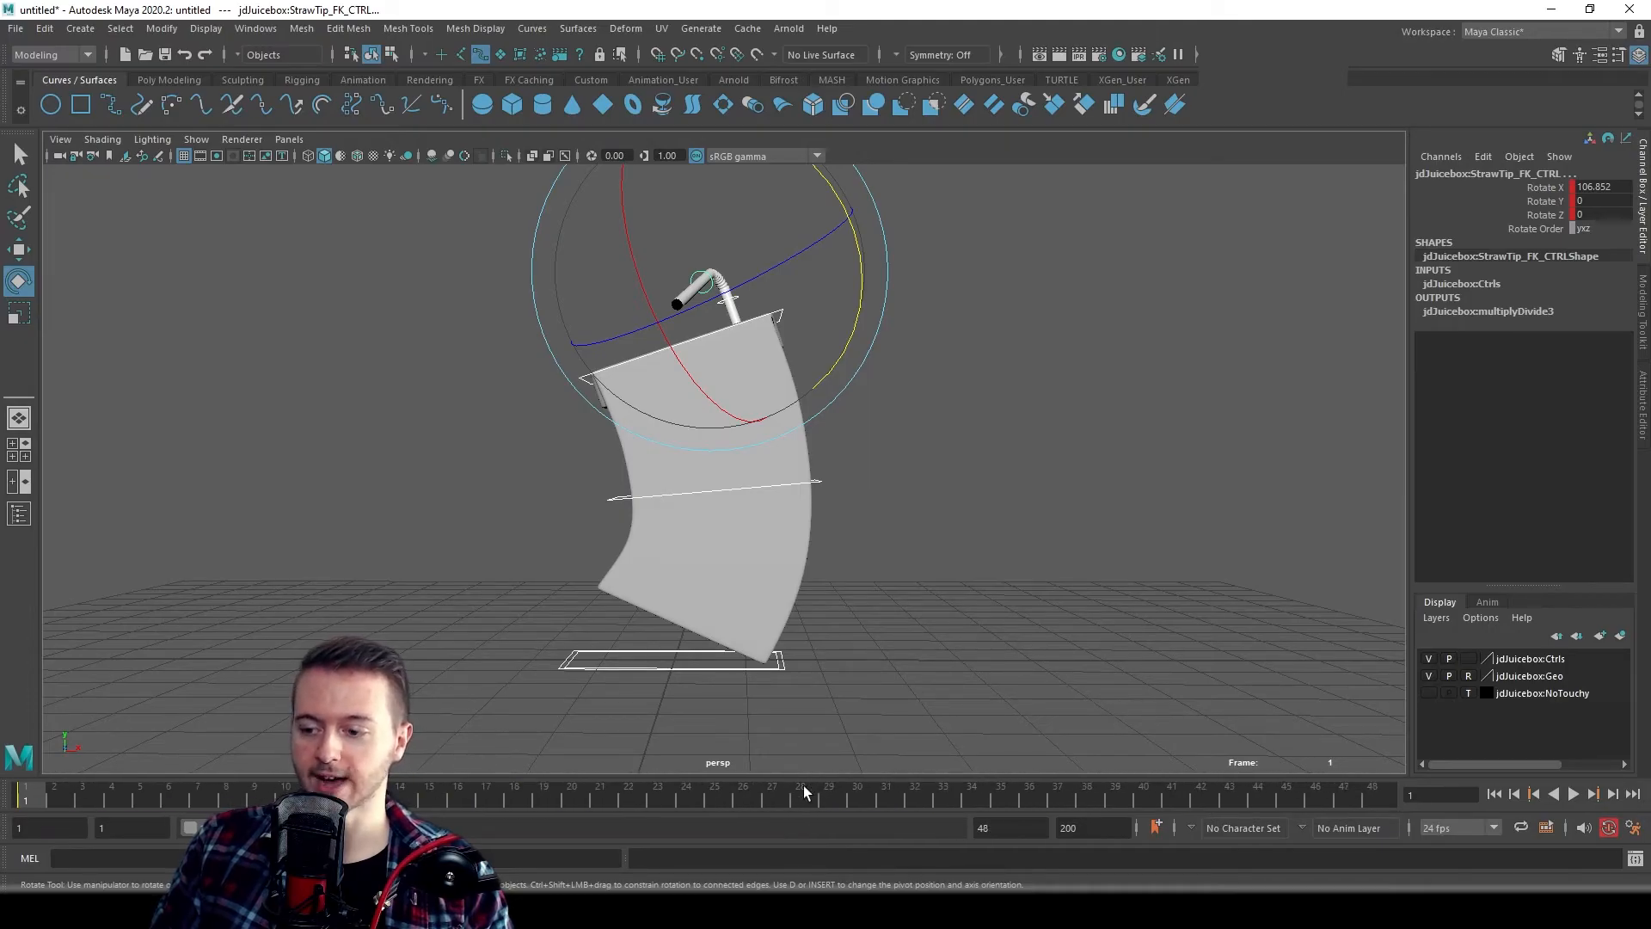
click(349, 557)
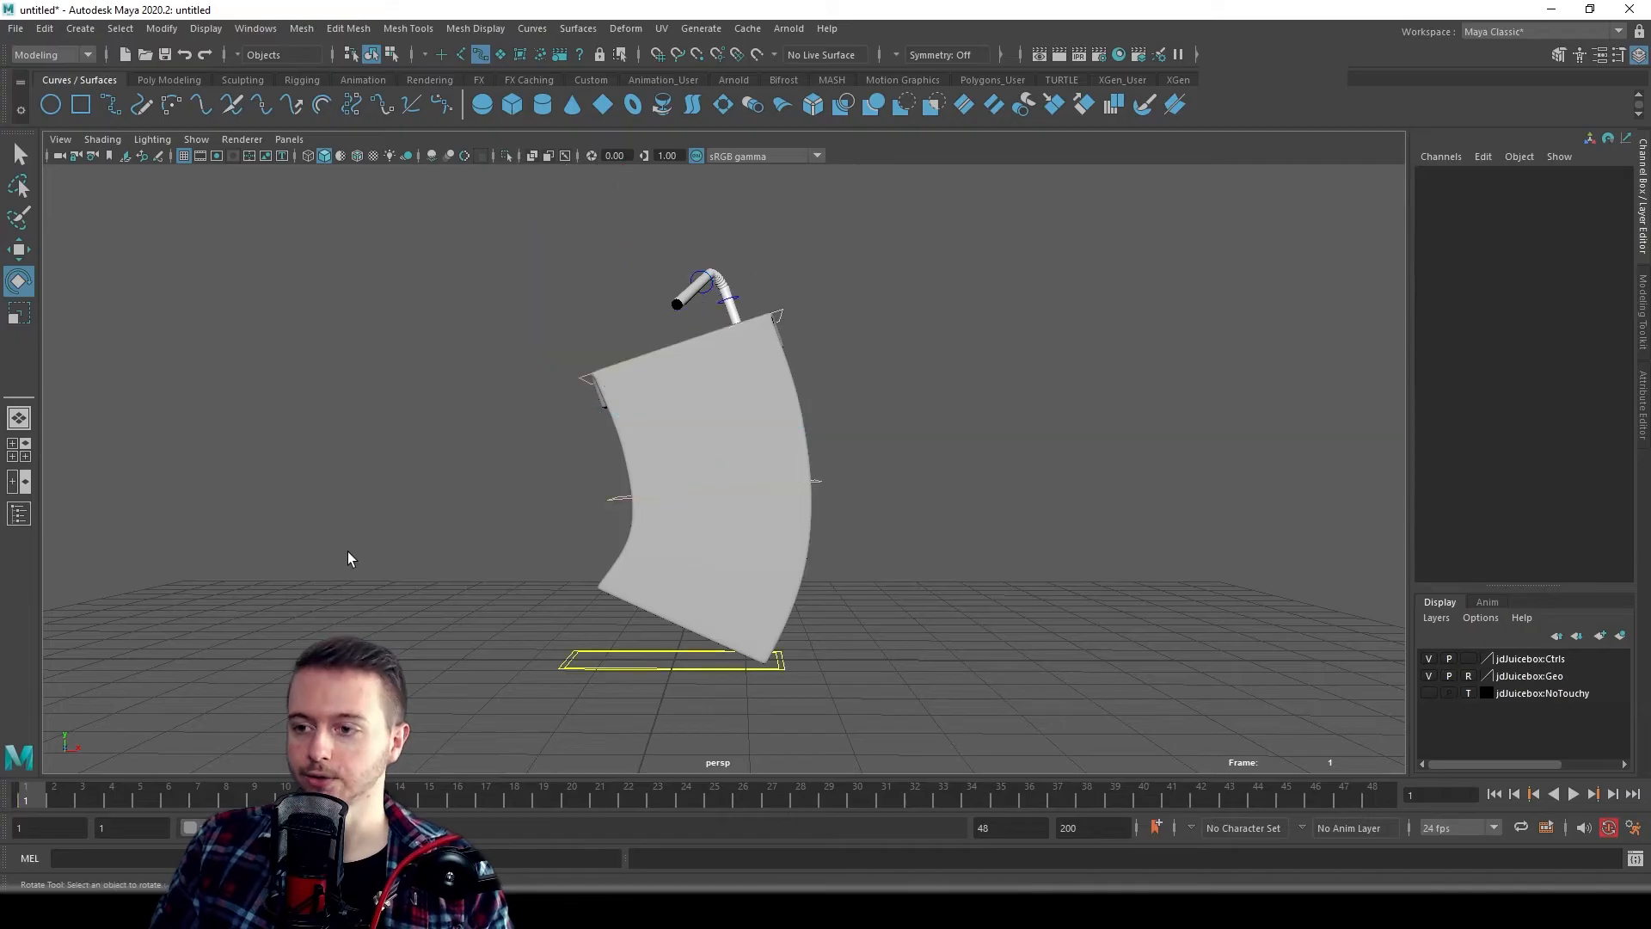
scroll(837, 479, down, 3)
drag(432, 287, 962, 675)
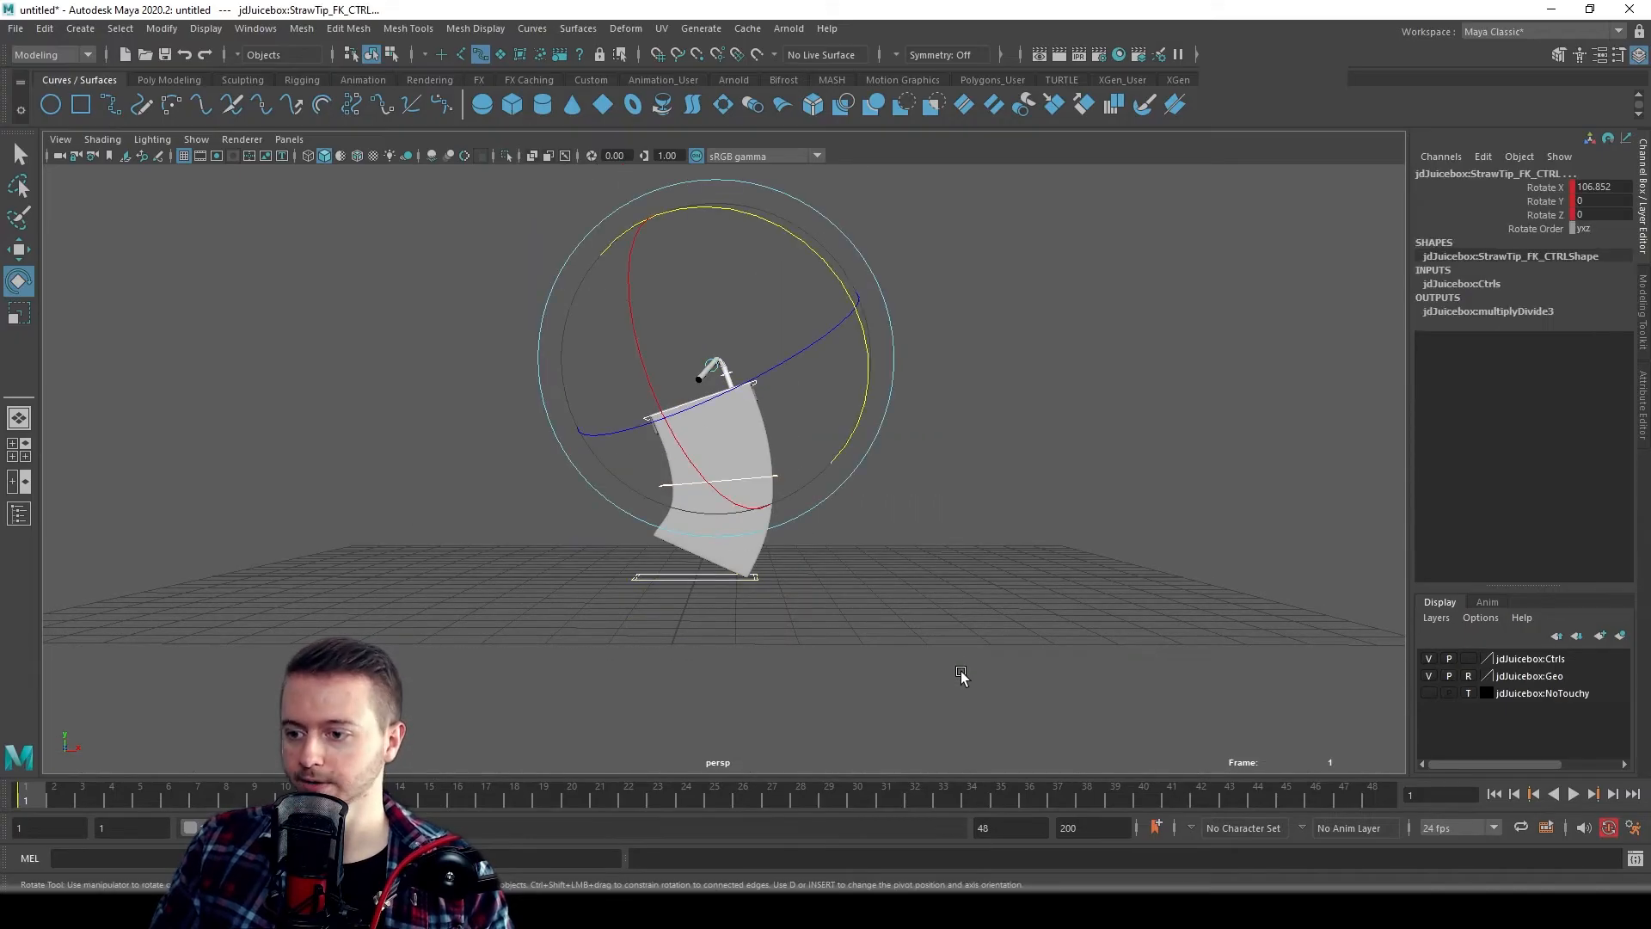
- Advance the current time past frame 13 to frame 25 and set a keyframe on all the selected controls
click(371, 796)
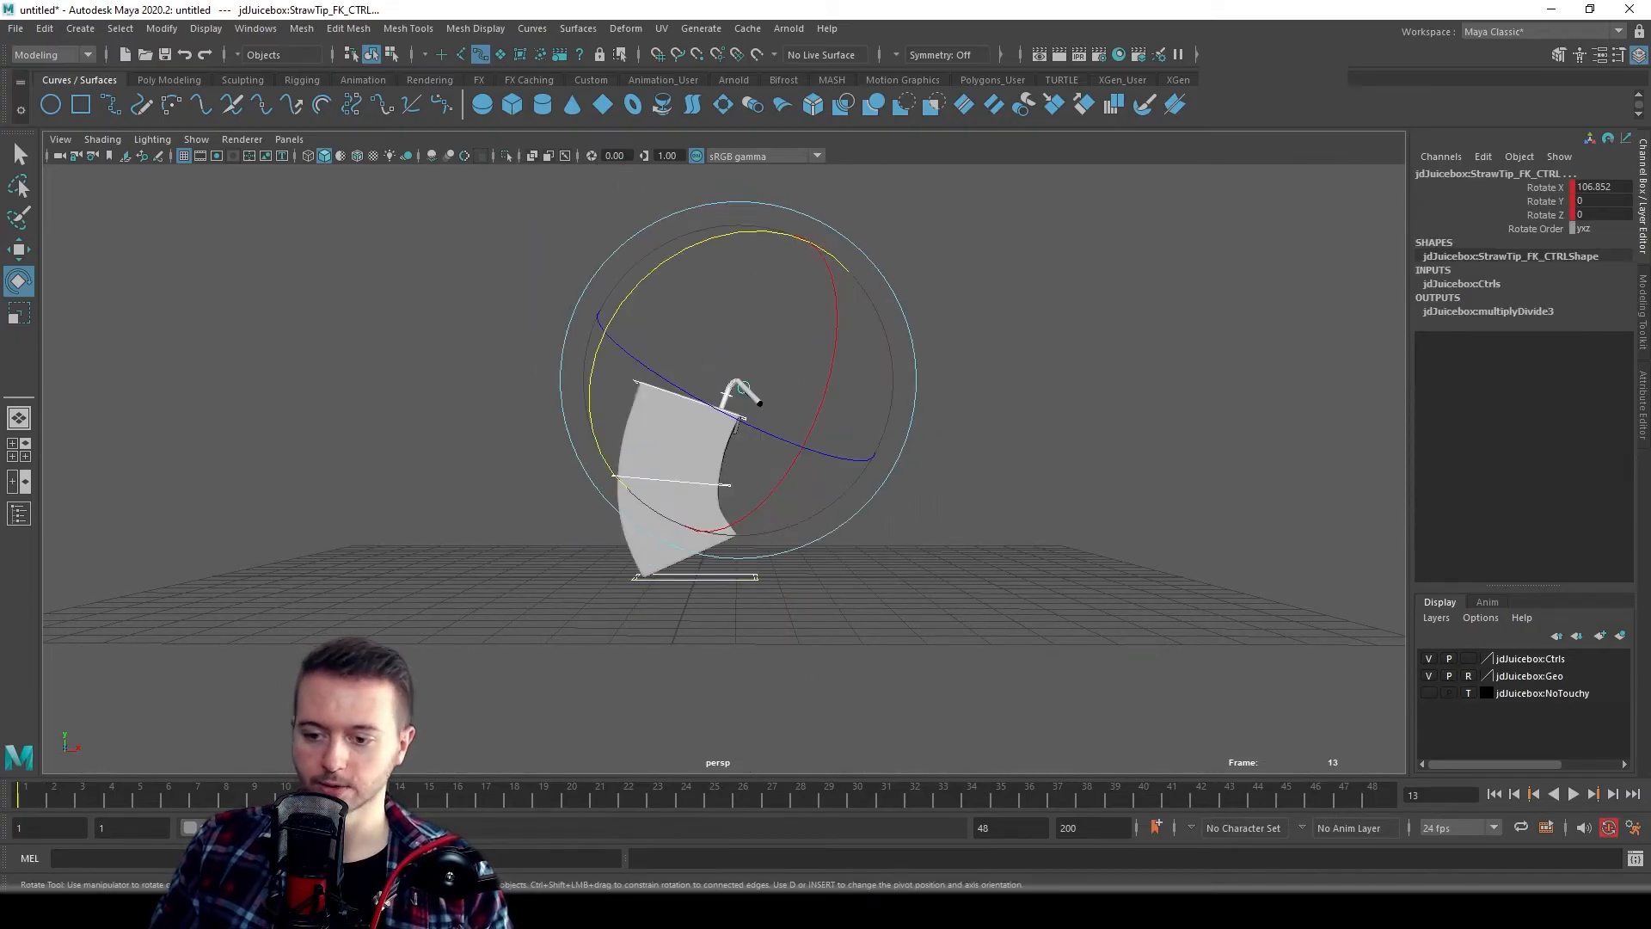
key(alt+period)
key(alt+period)
key(alt+period)
key(alt+period)
key(alt+period)
key(alt+period)
key(alt+period)
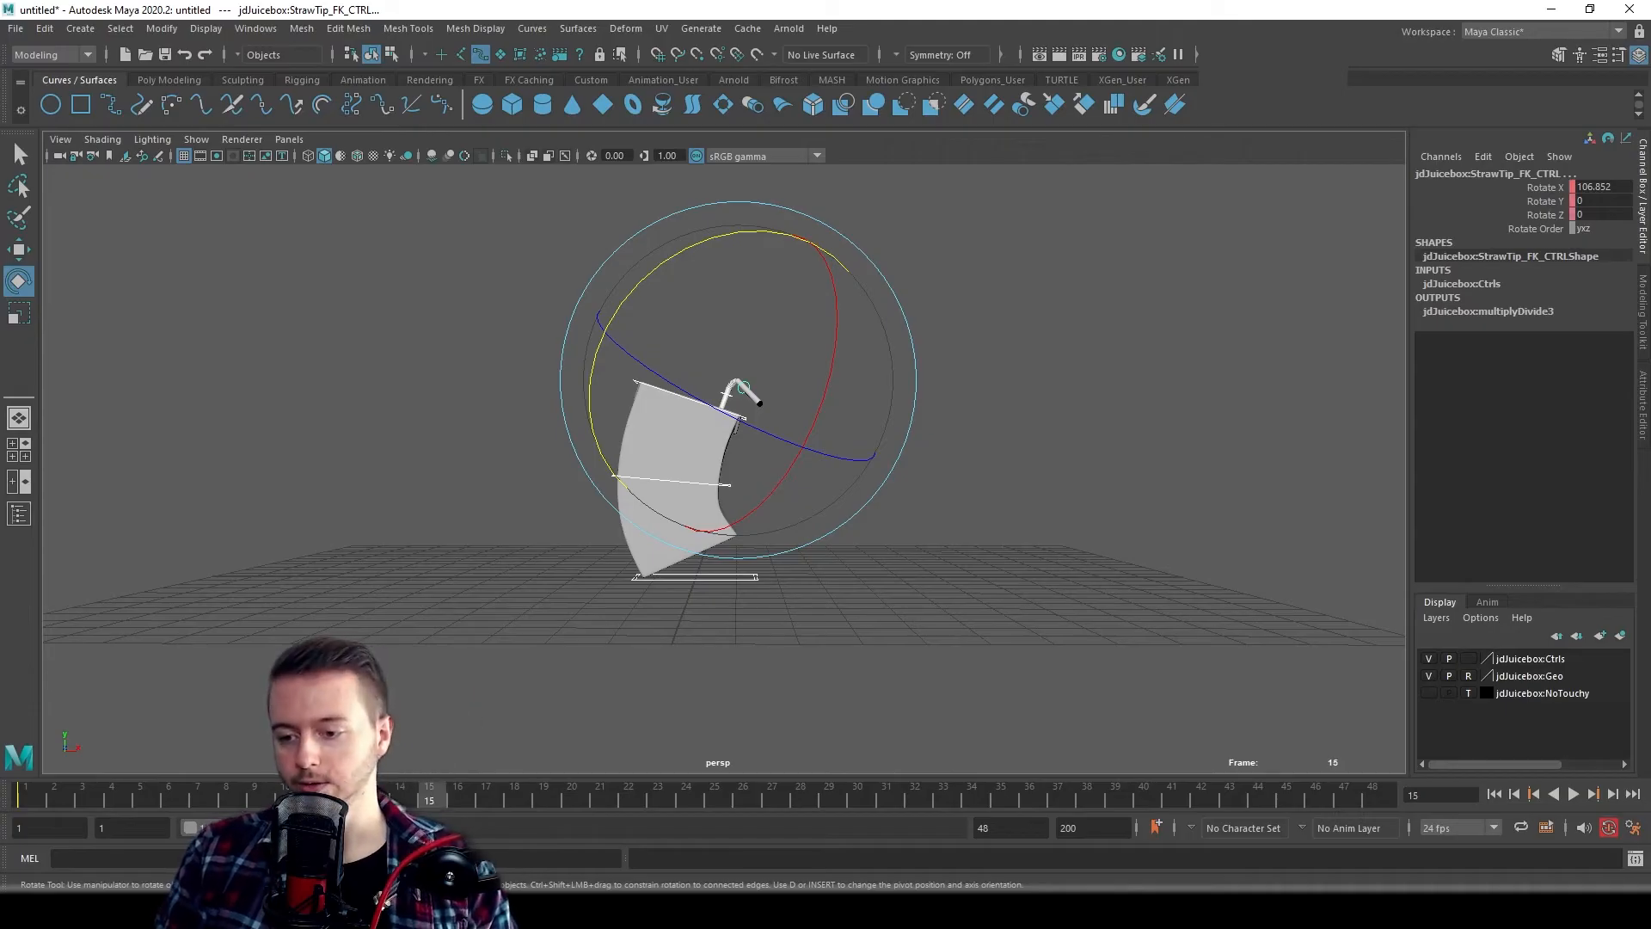
key(alt+period)
key(alt+period)
key(alt+period)
key(alt+period)
key(alt+period)
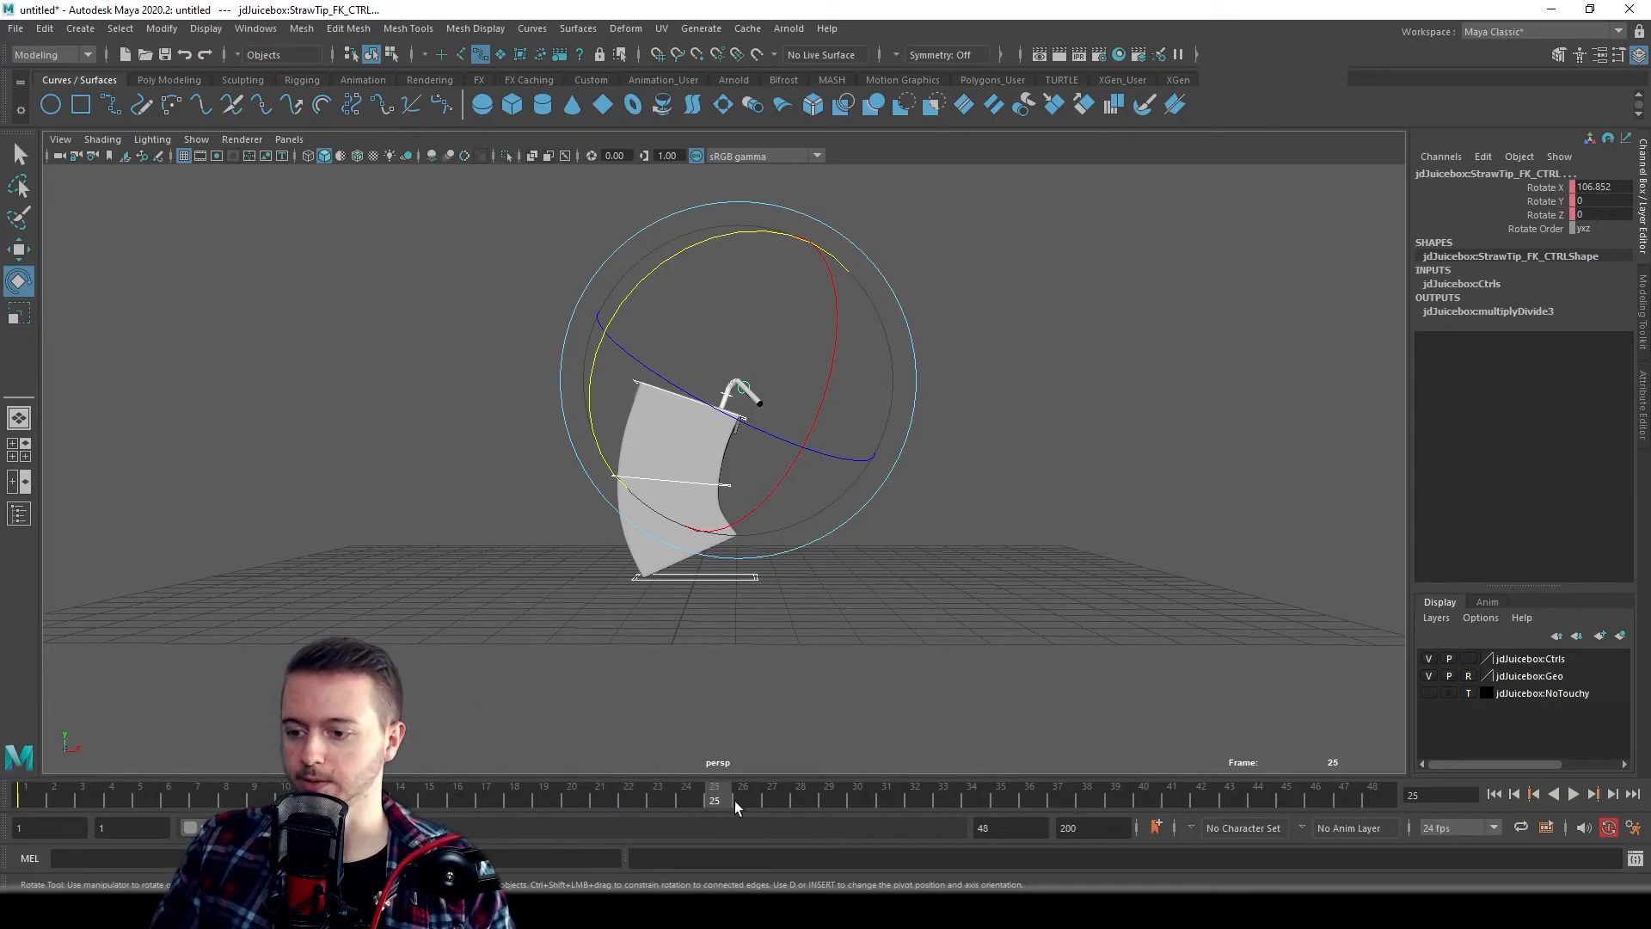
key(s)
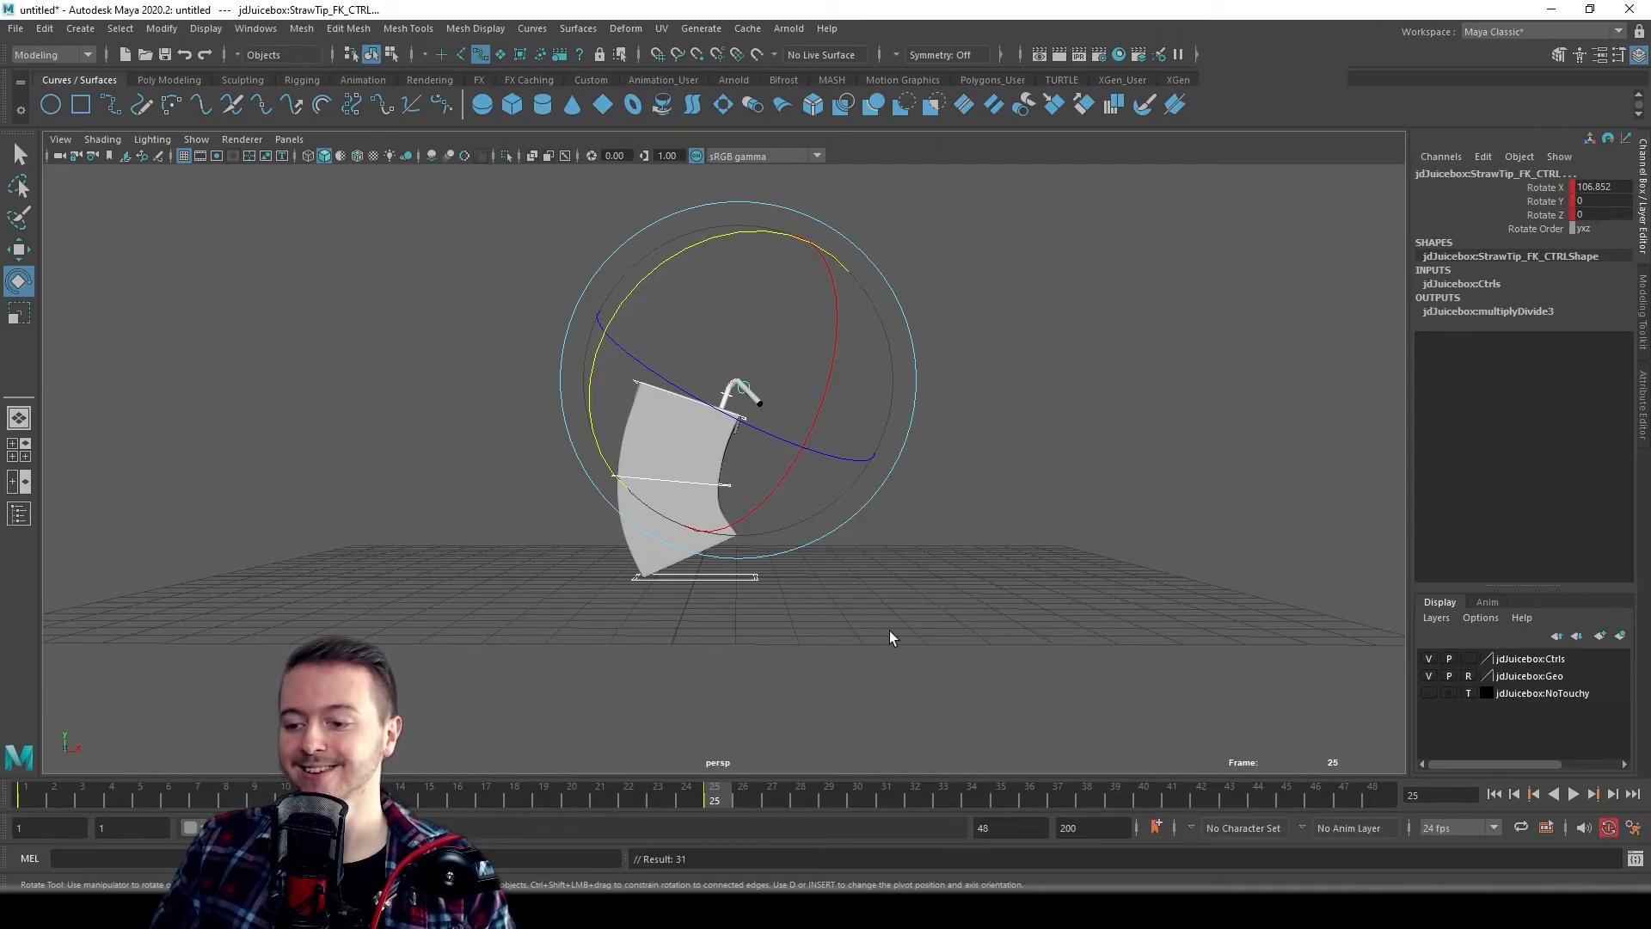
- Copy the rig controls' keys from frame 1 and paste them at frame 25
click(28, 799)
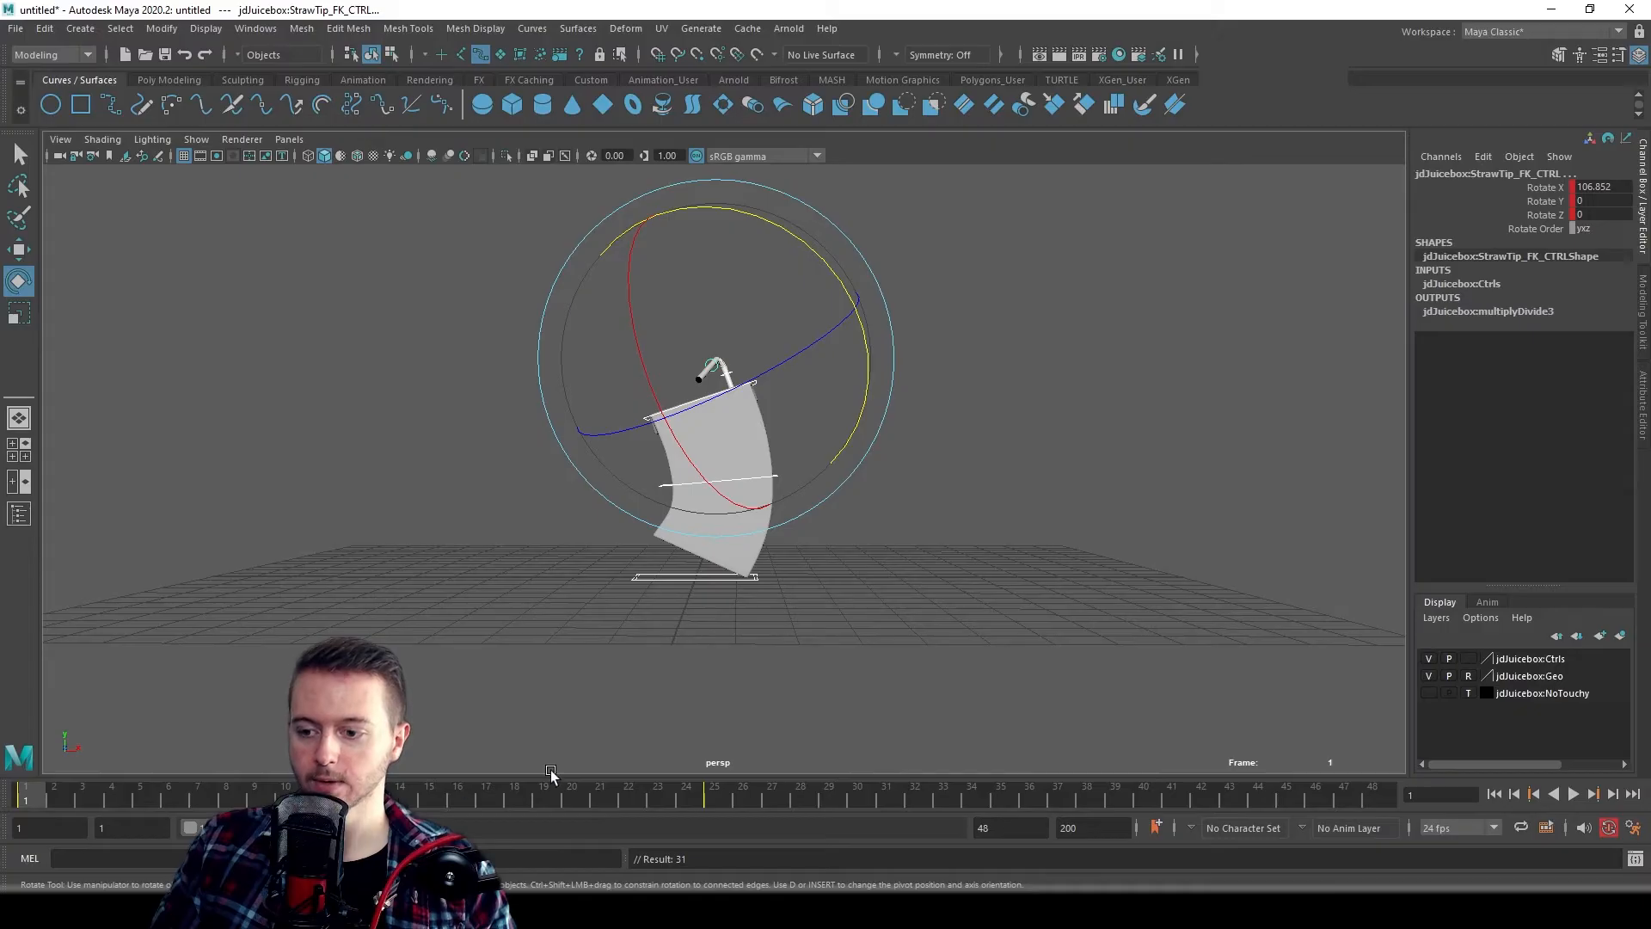
click(723, 799)
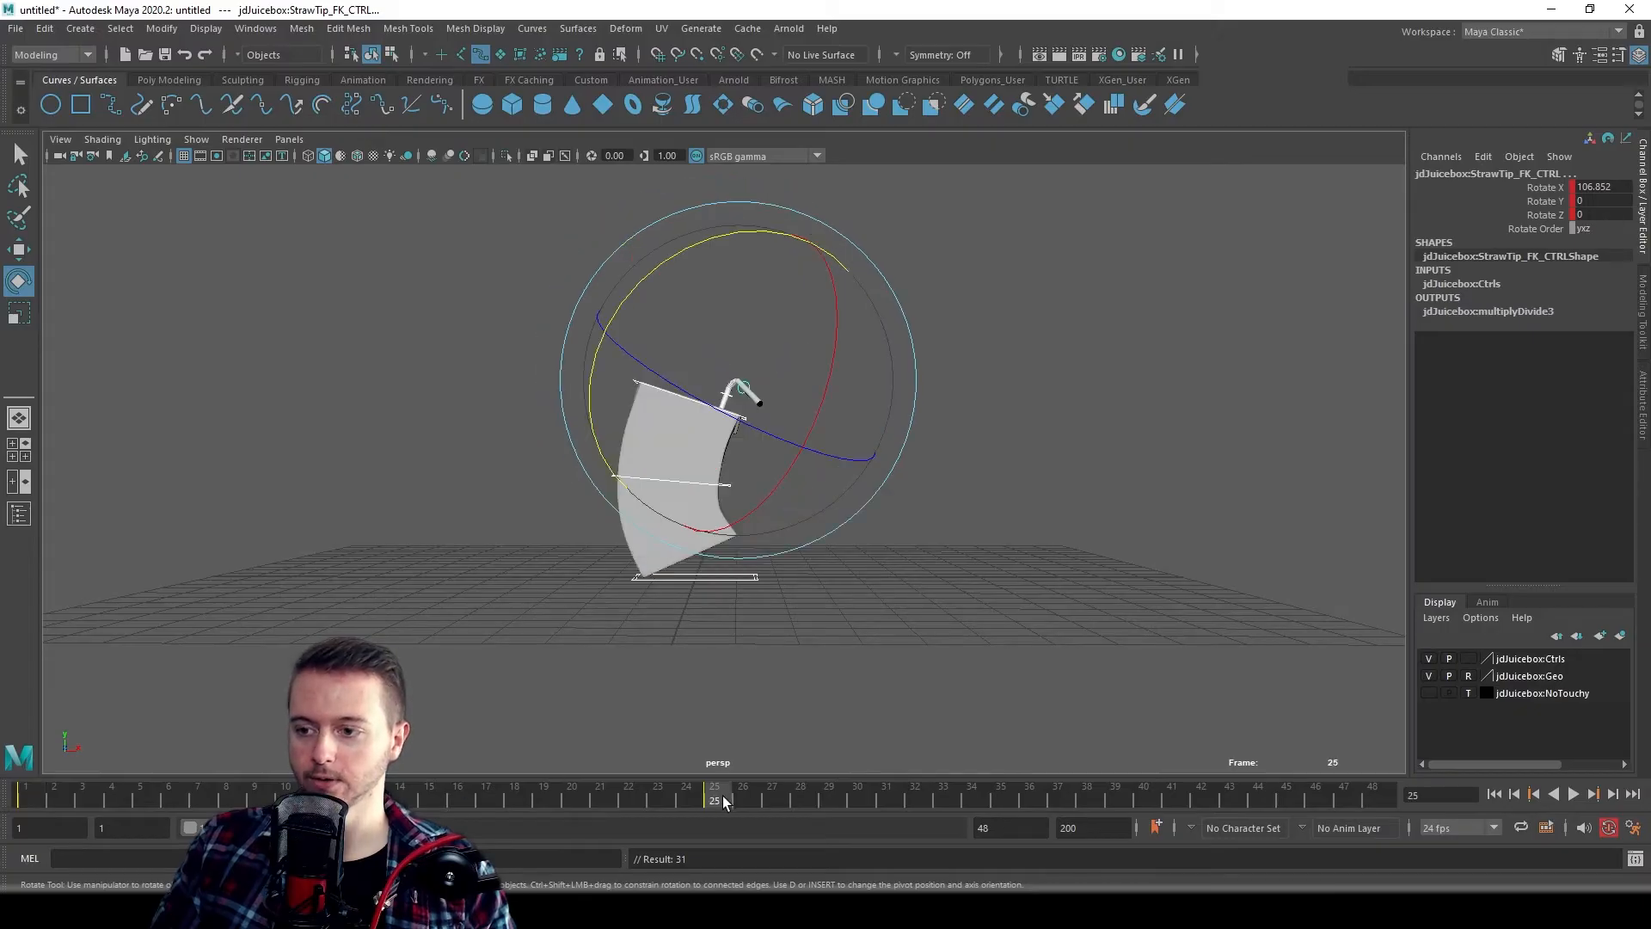
click(29, 799)
right_click(30, 799)
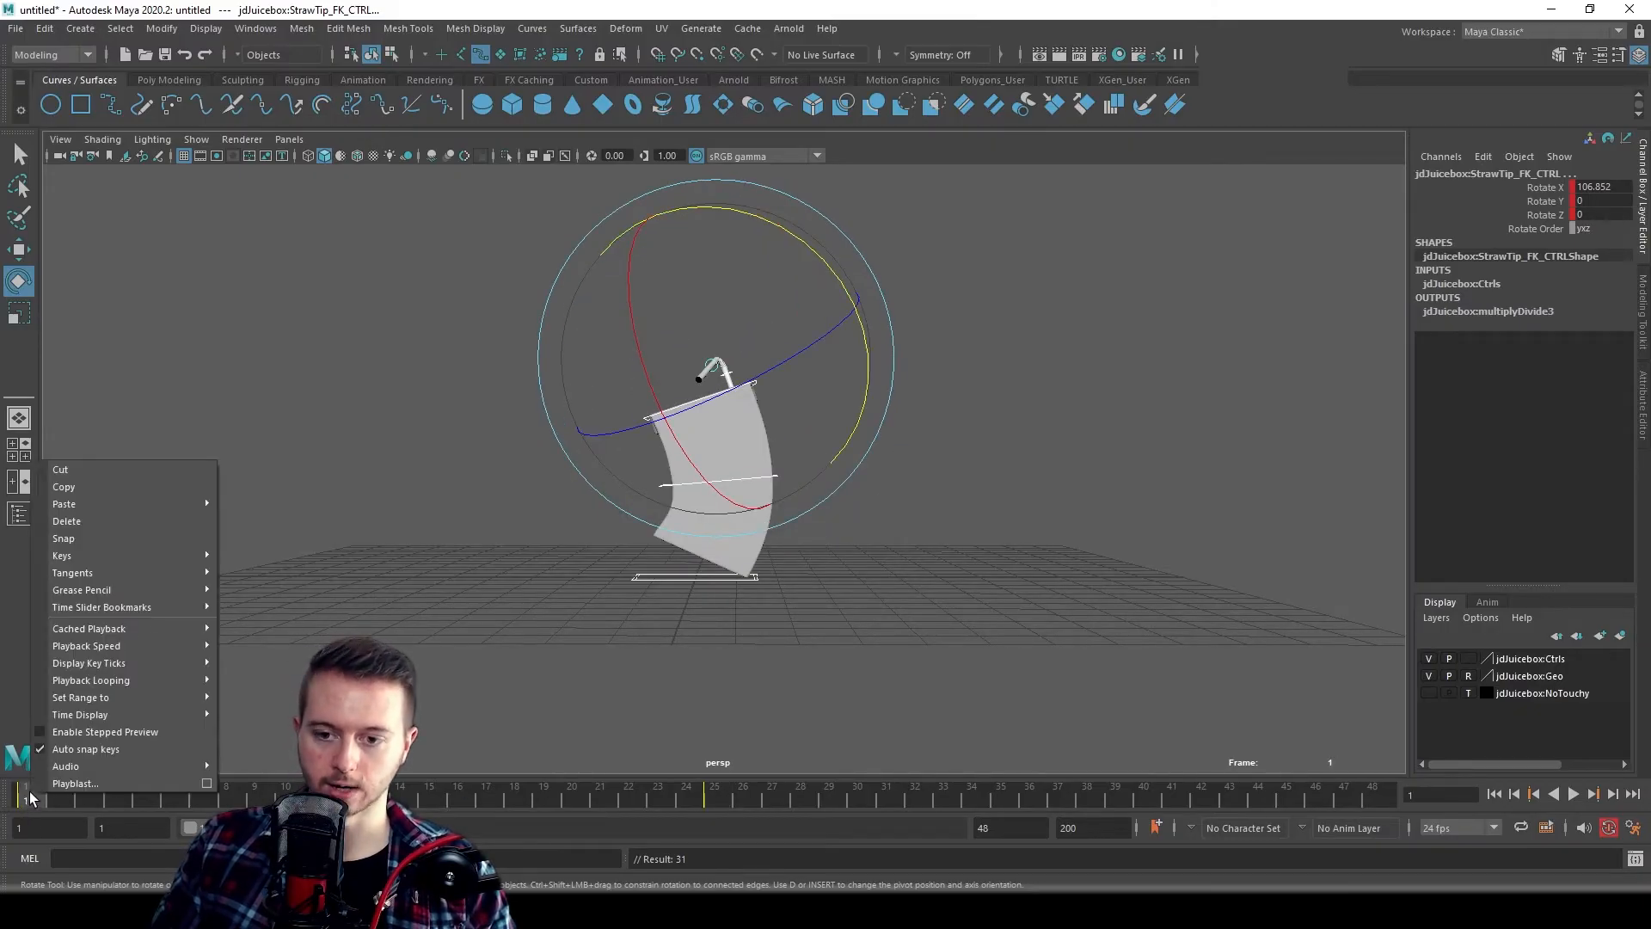
click(67, 488)
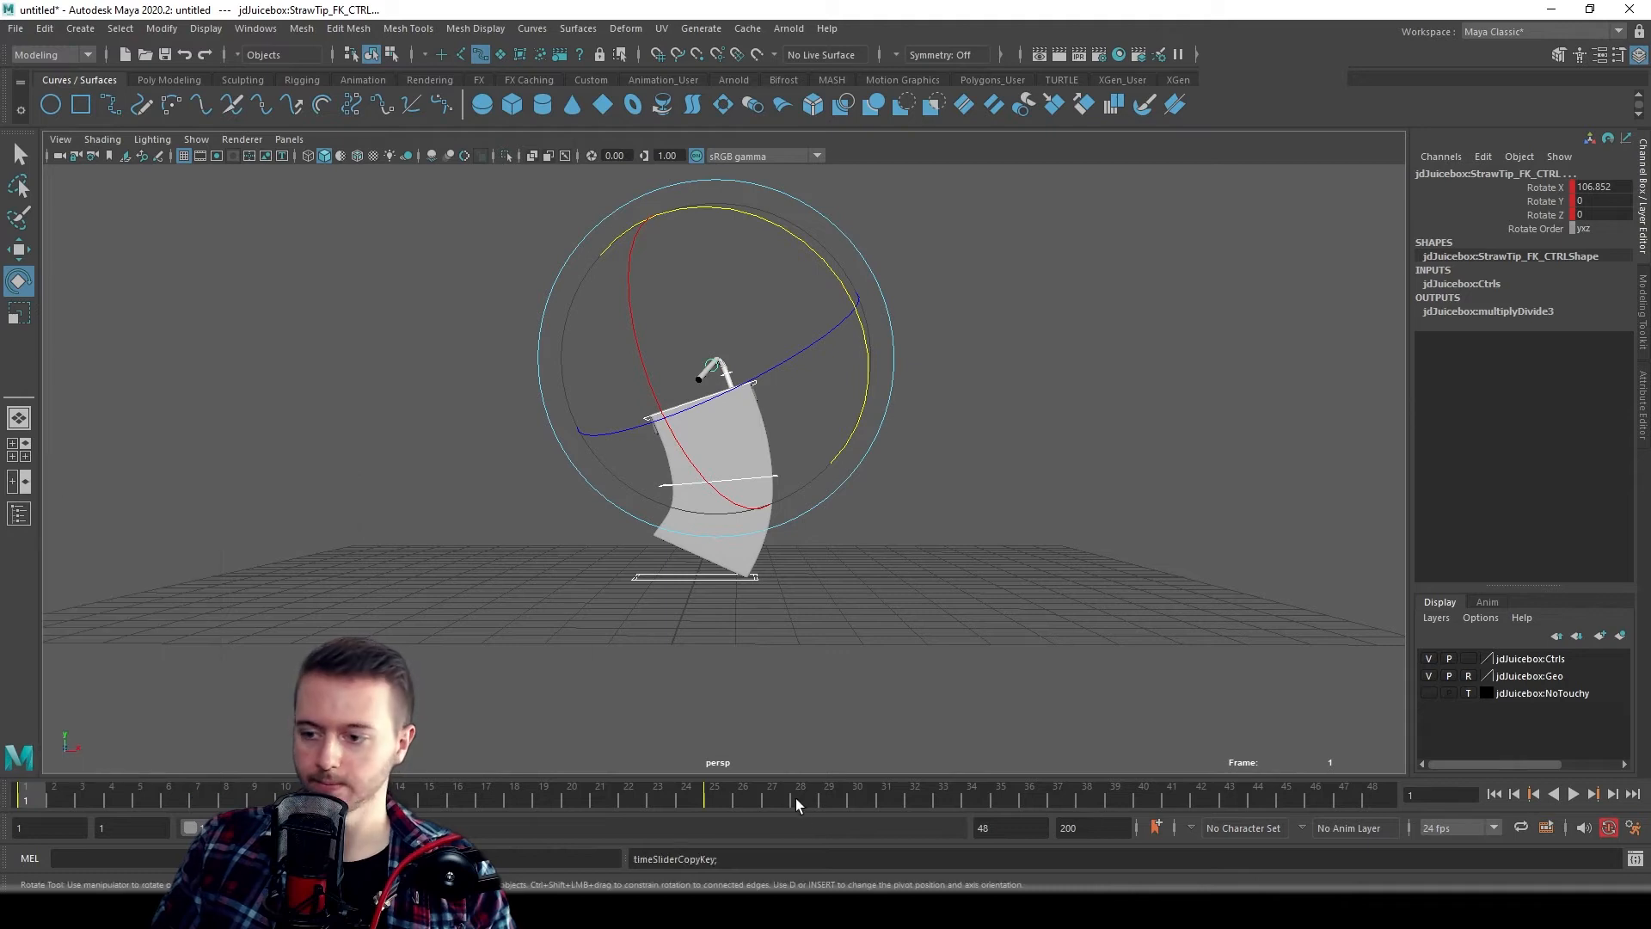
click(717, 799)
right_click(721, 798)
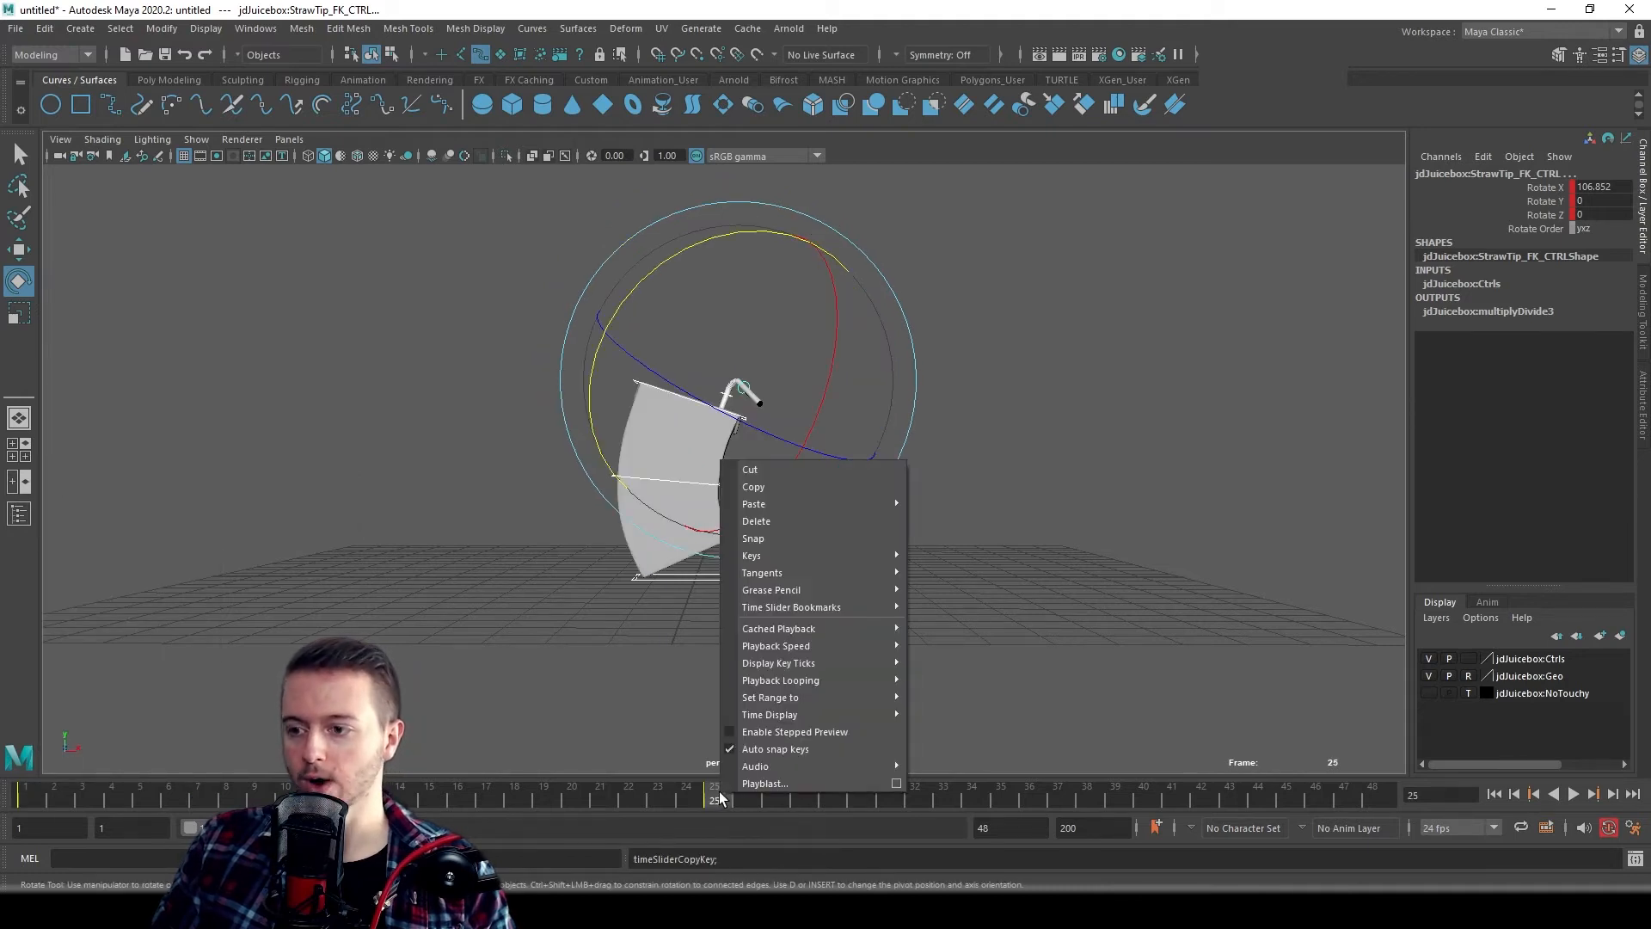
mouse_move(781, 503)
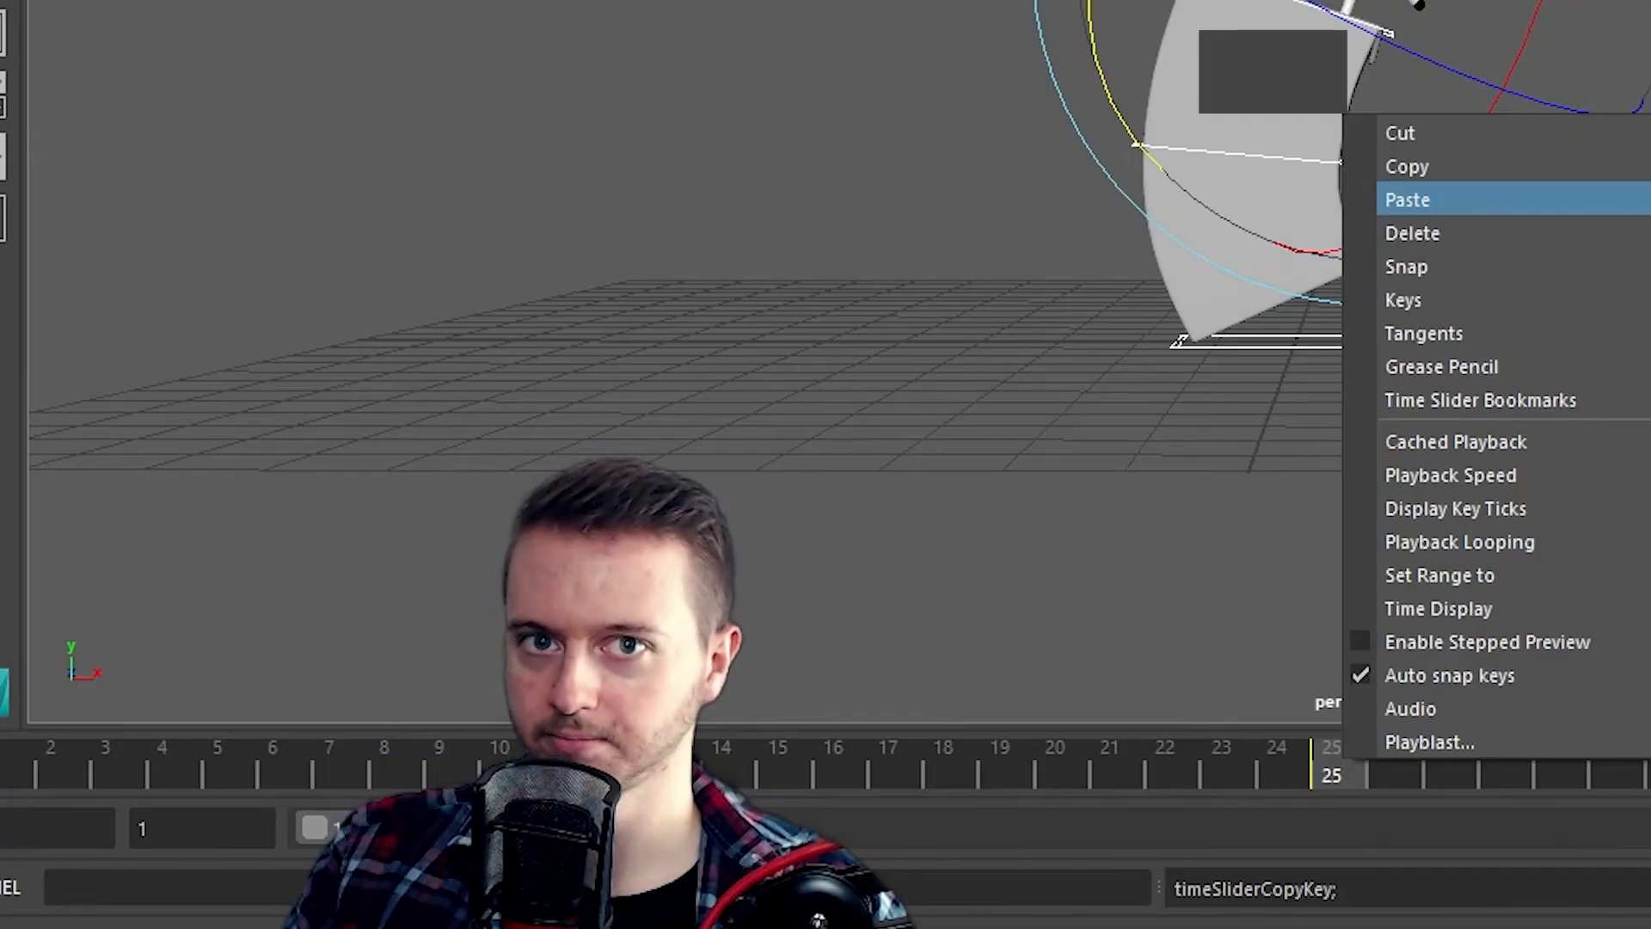
click(986, 503)
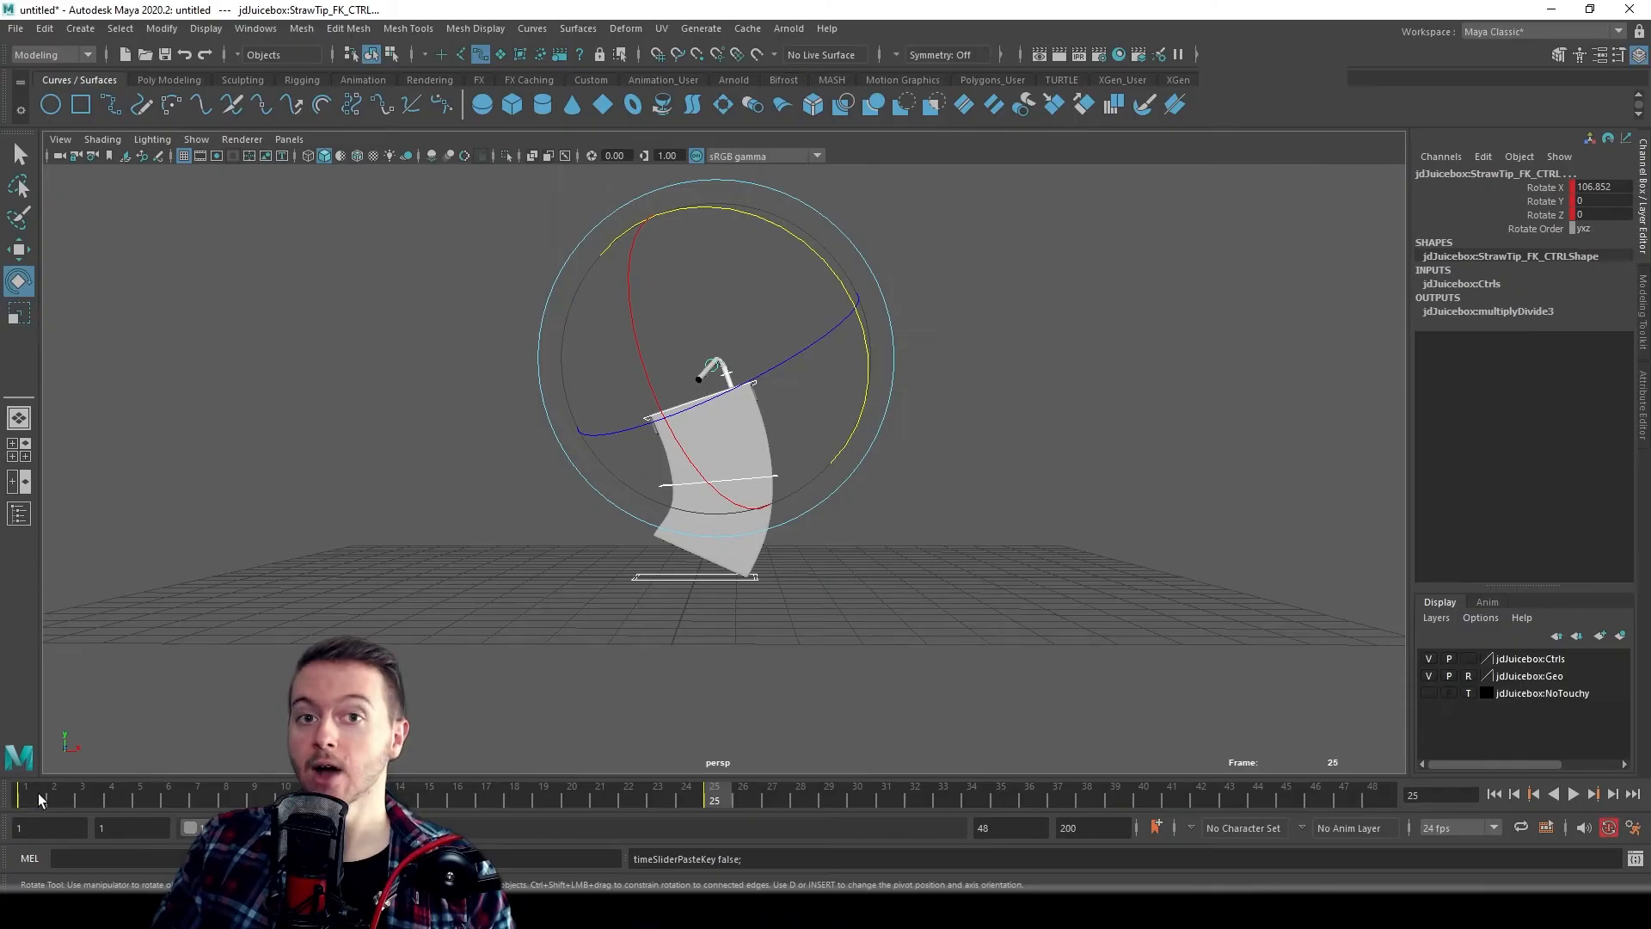
- Play and scrub the animation from frame 1 through frame 25 to check the swing
click(26, 800)
key(alt+v)
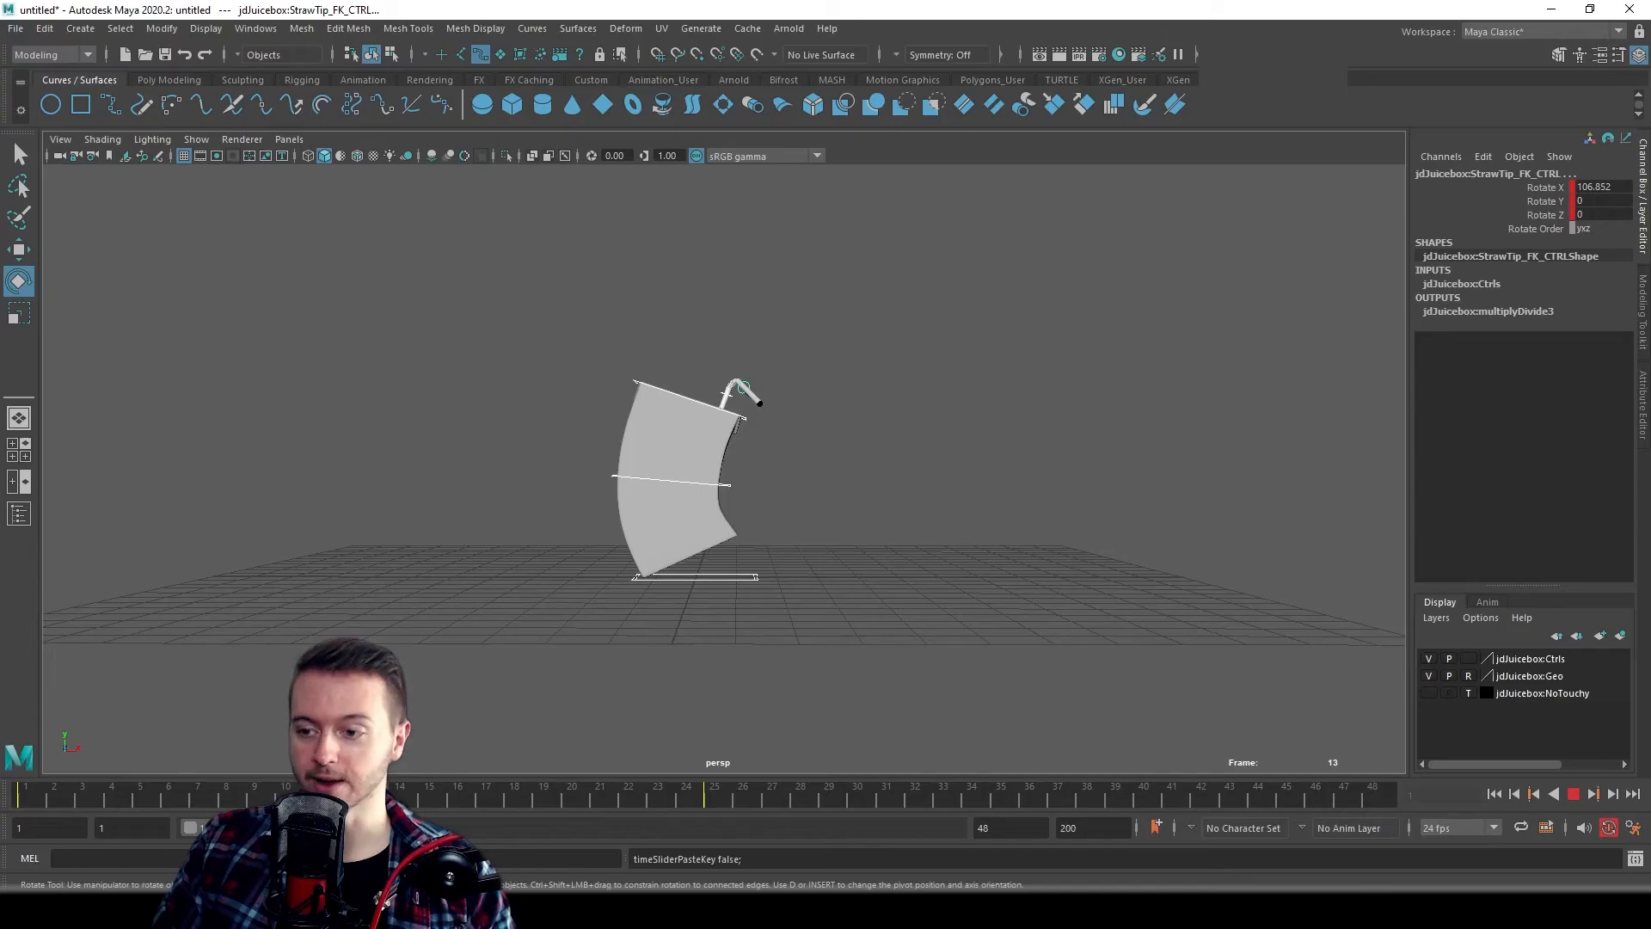
click(434, 800)
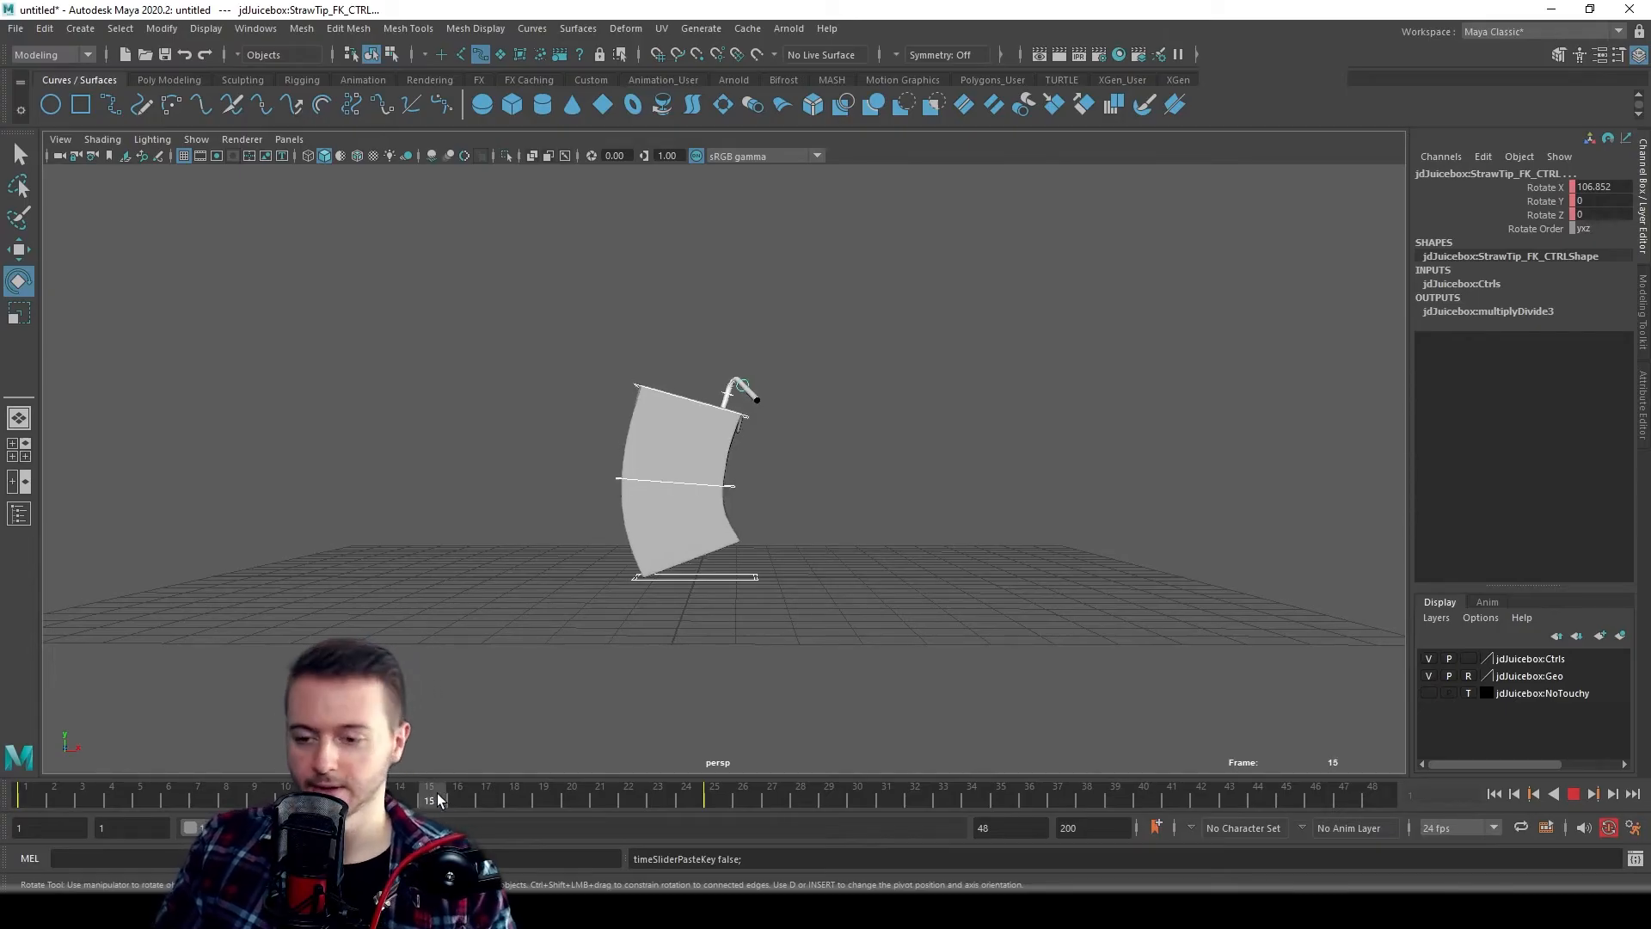
drag(438, 800, 721, 800)
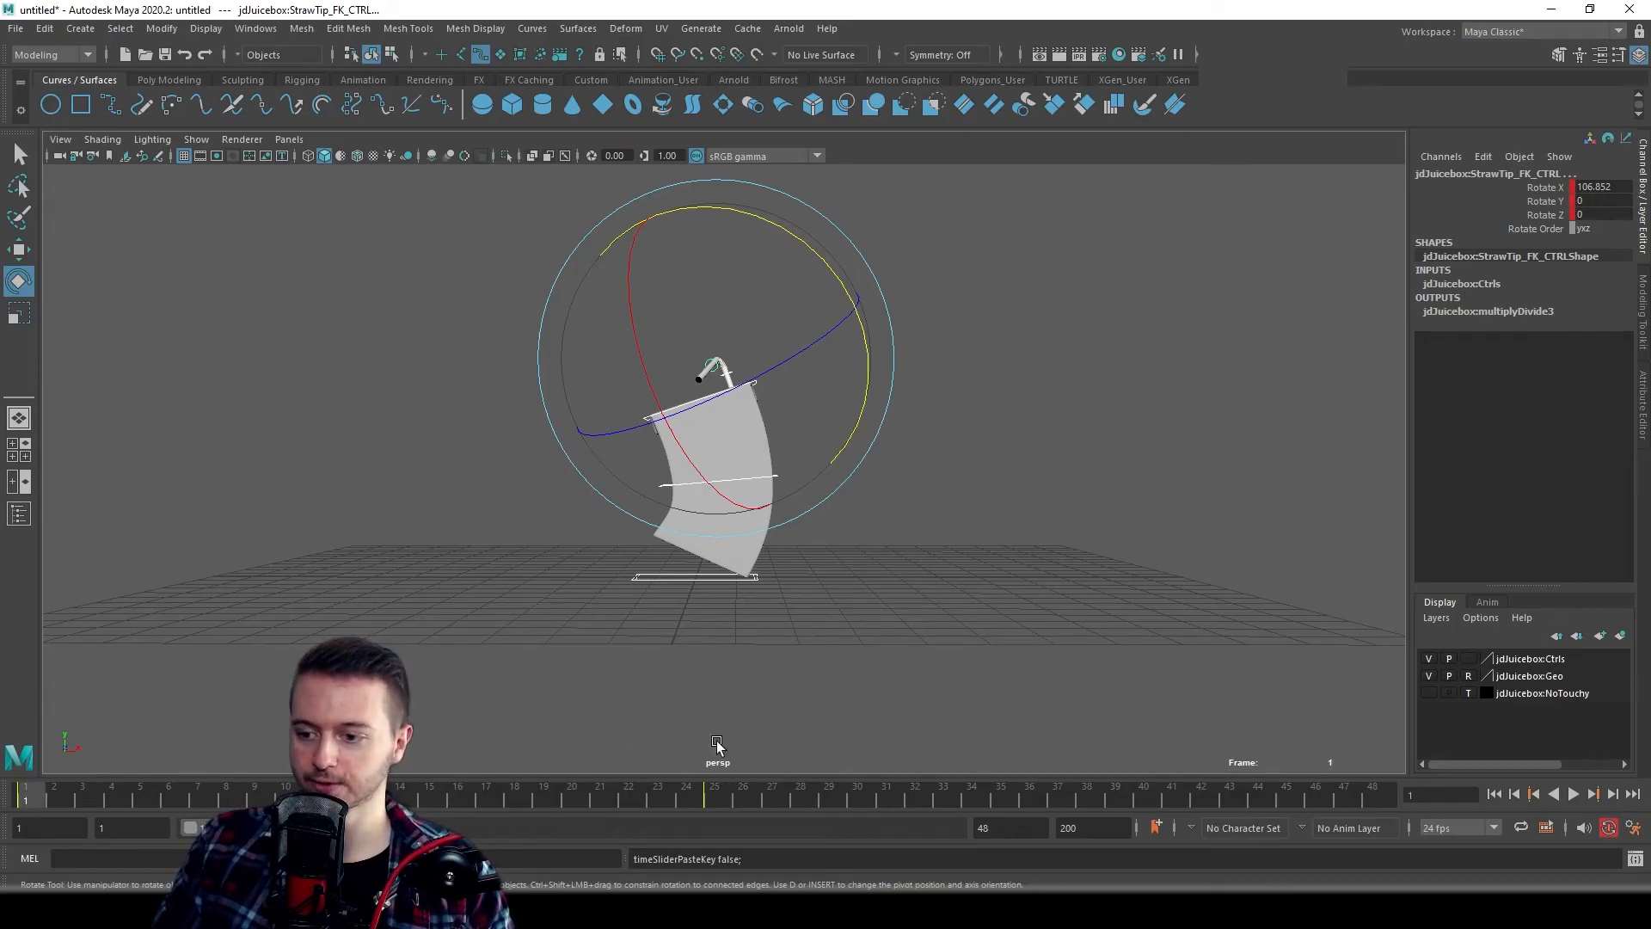
- Shorten the playback range to end at frame 25 and play back the swing
click(719, 793)
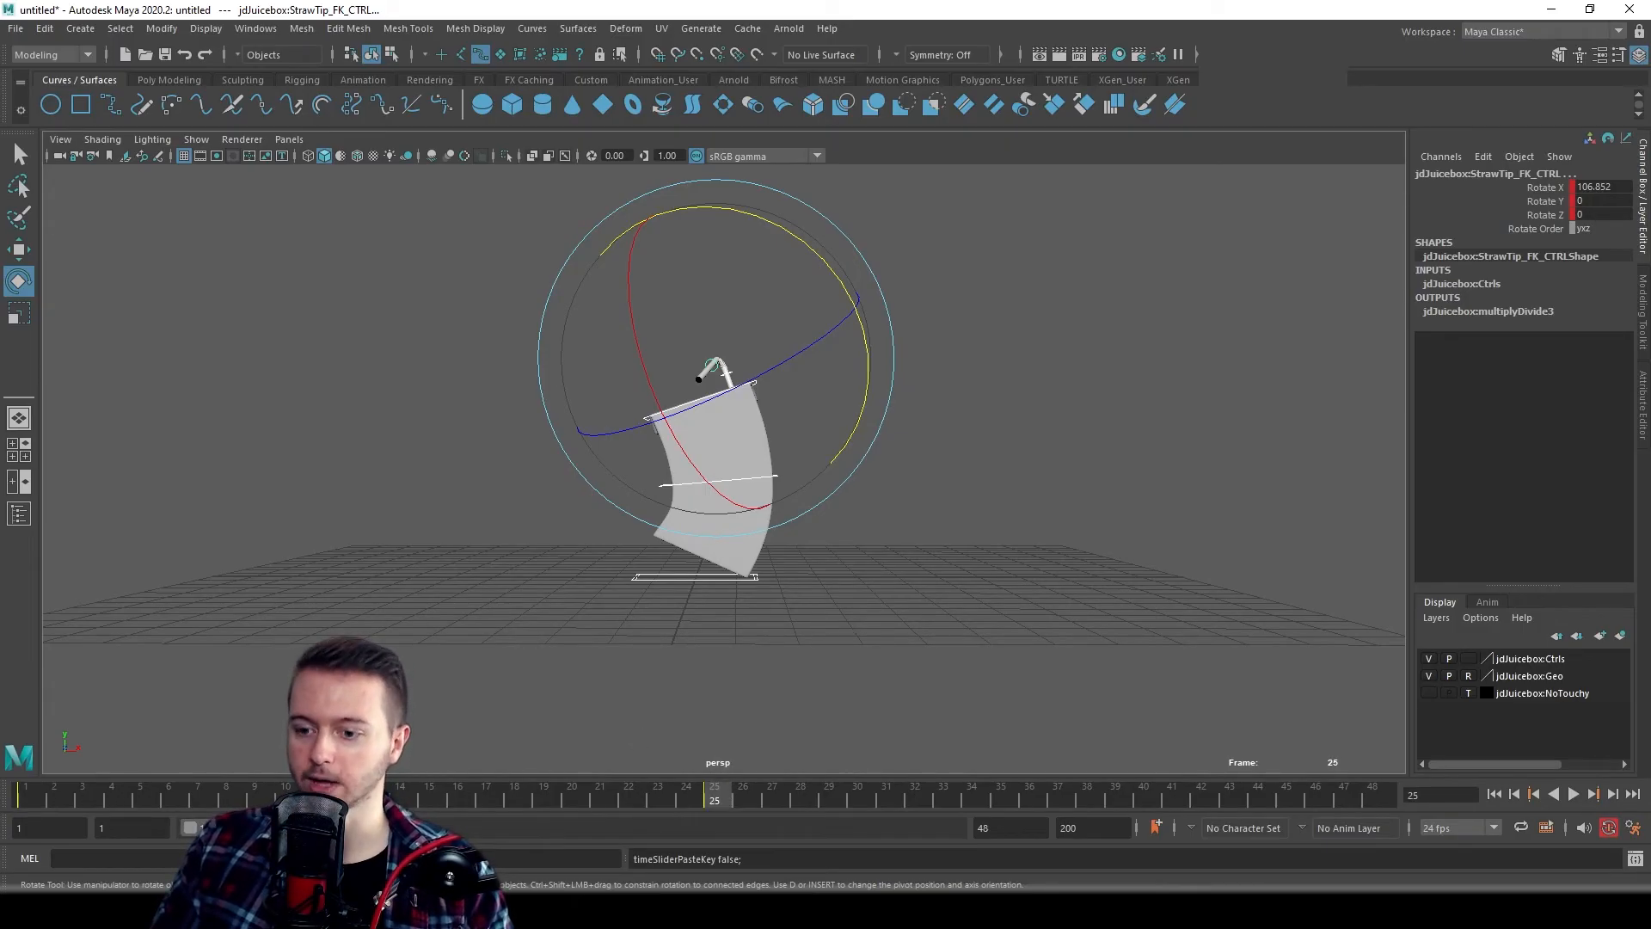
drag(371, 827, 280, 827)
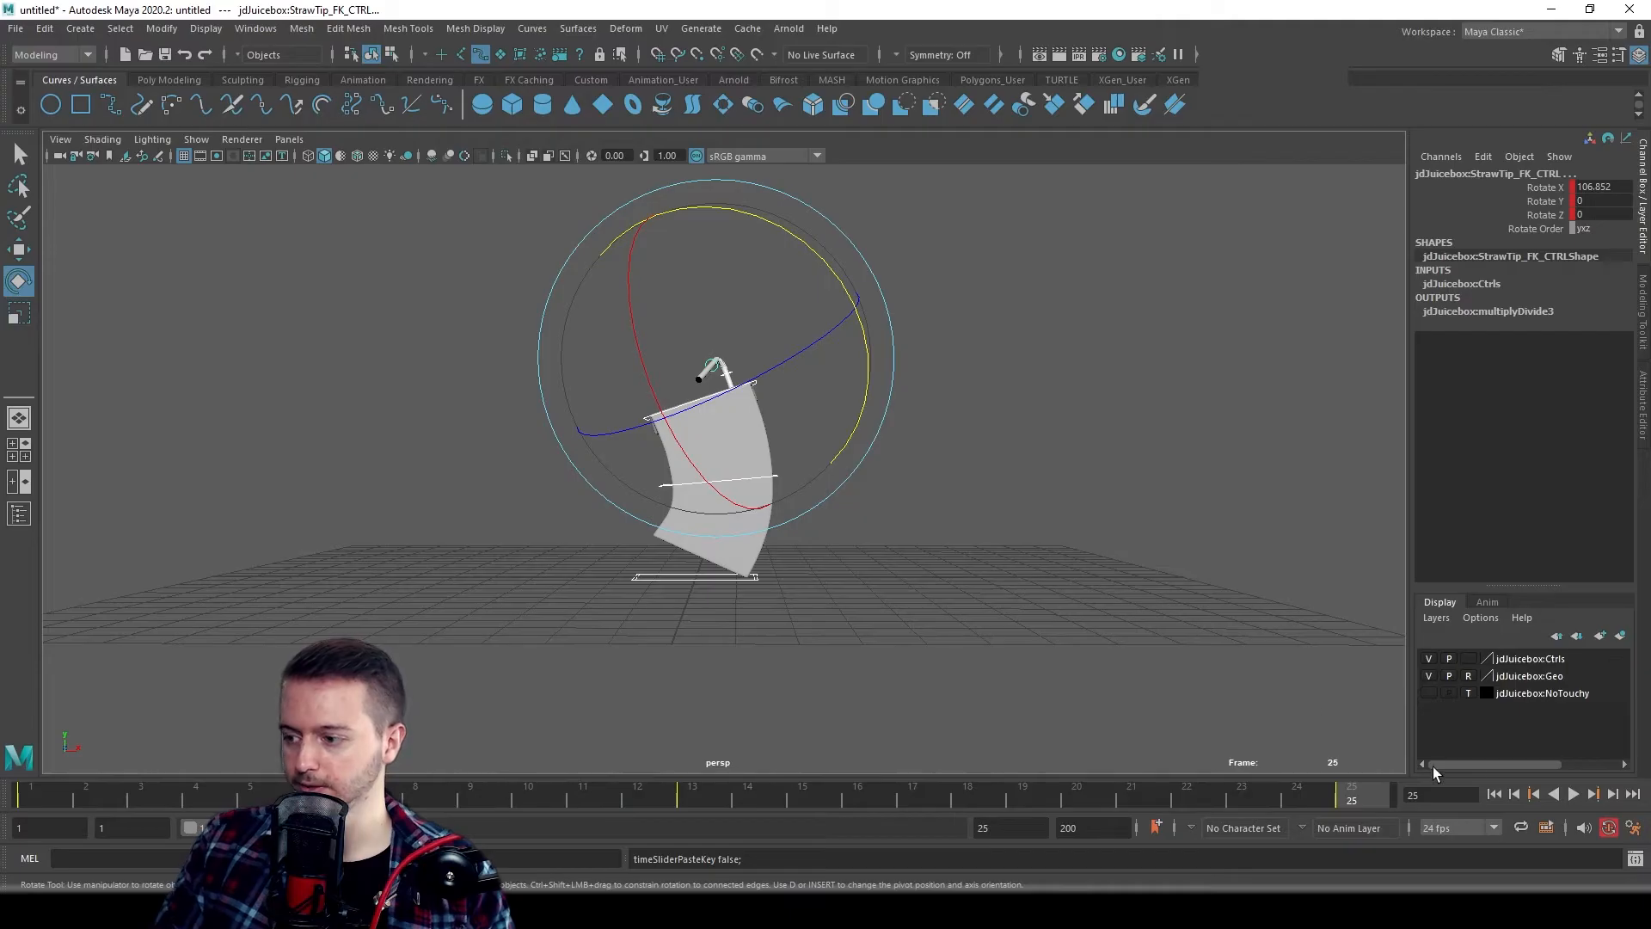
click(1574, 794)
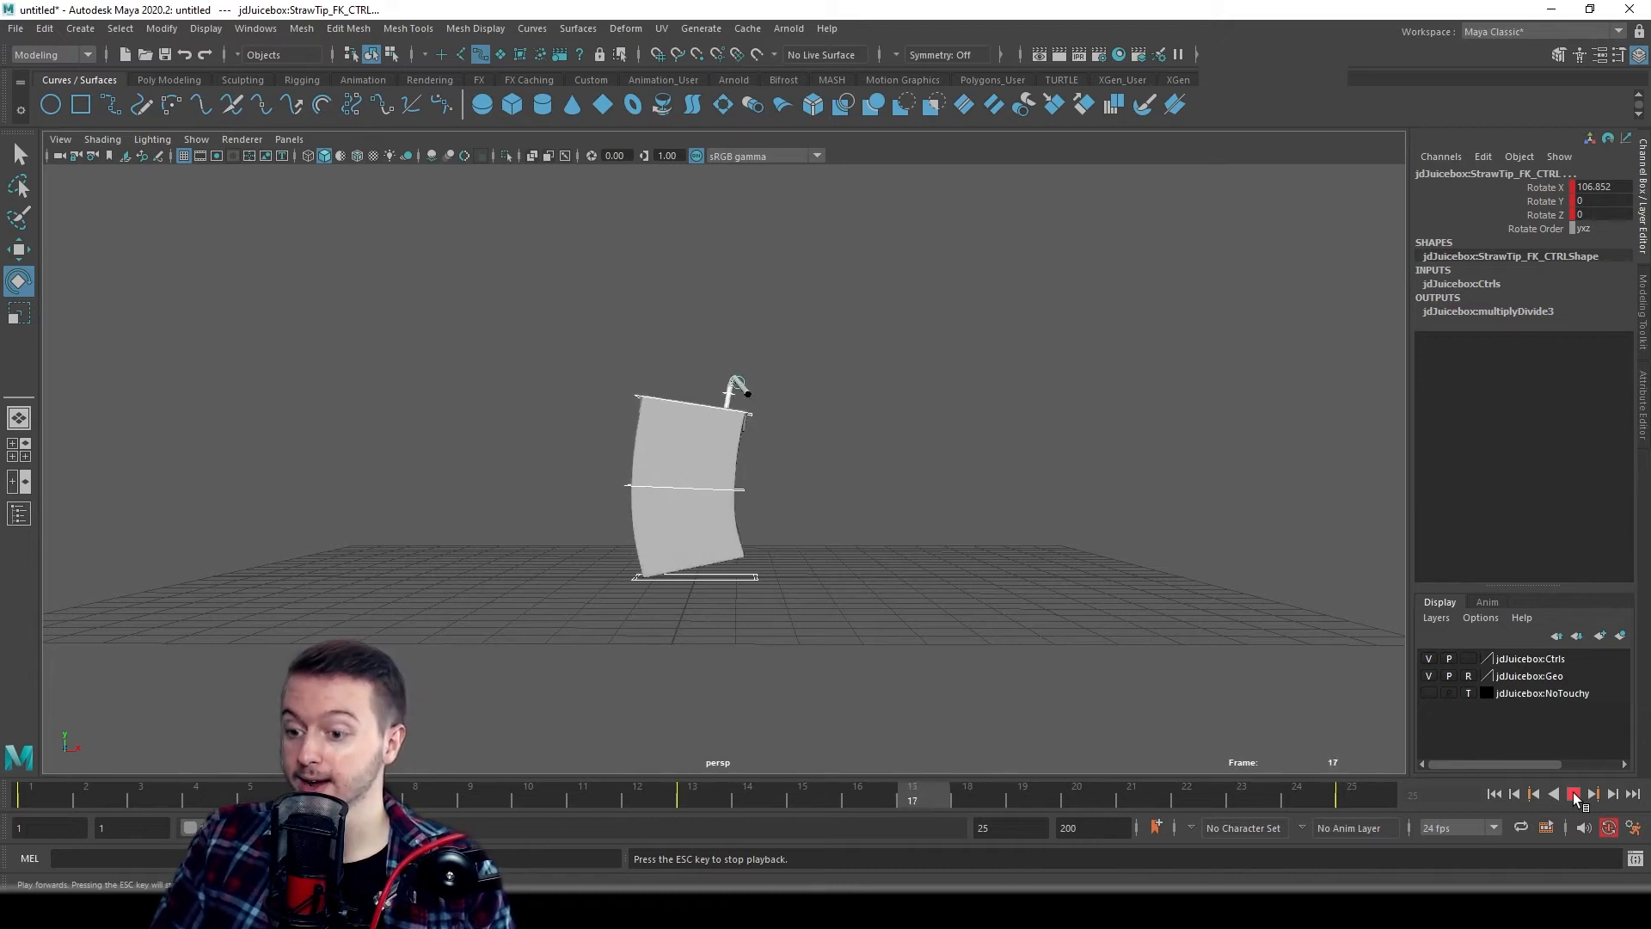
click(1573, 794)
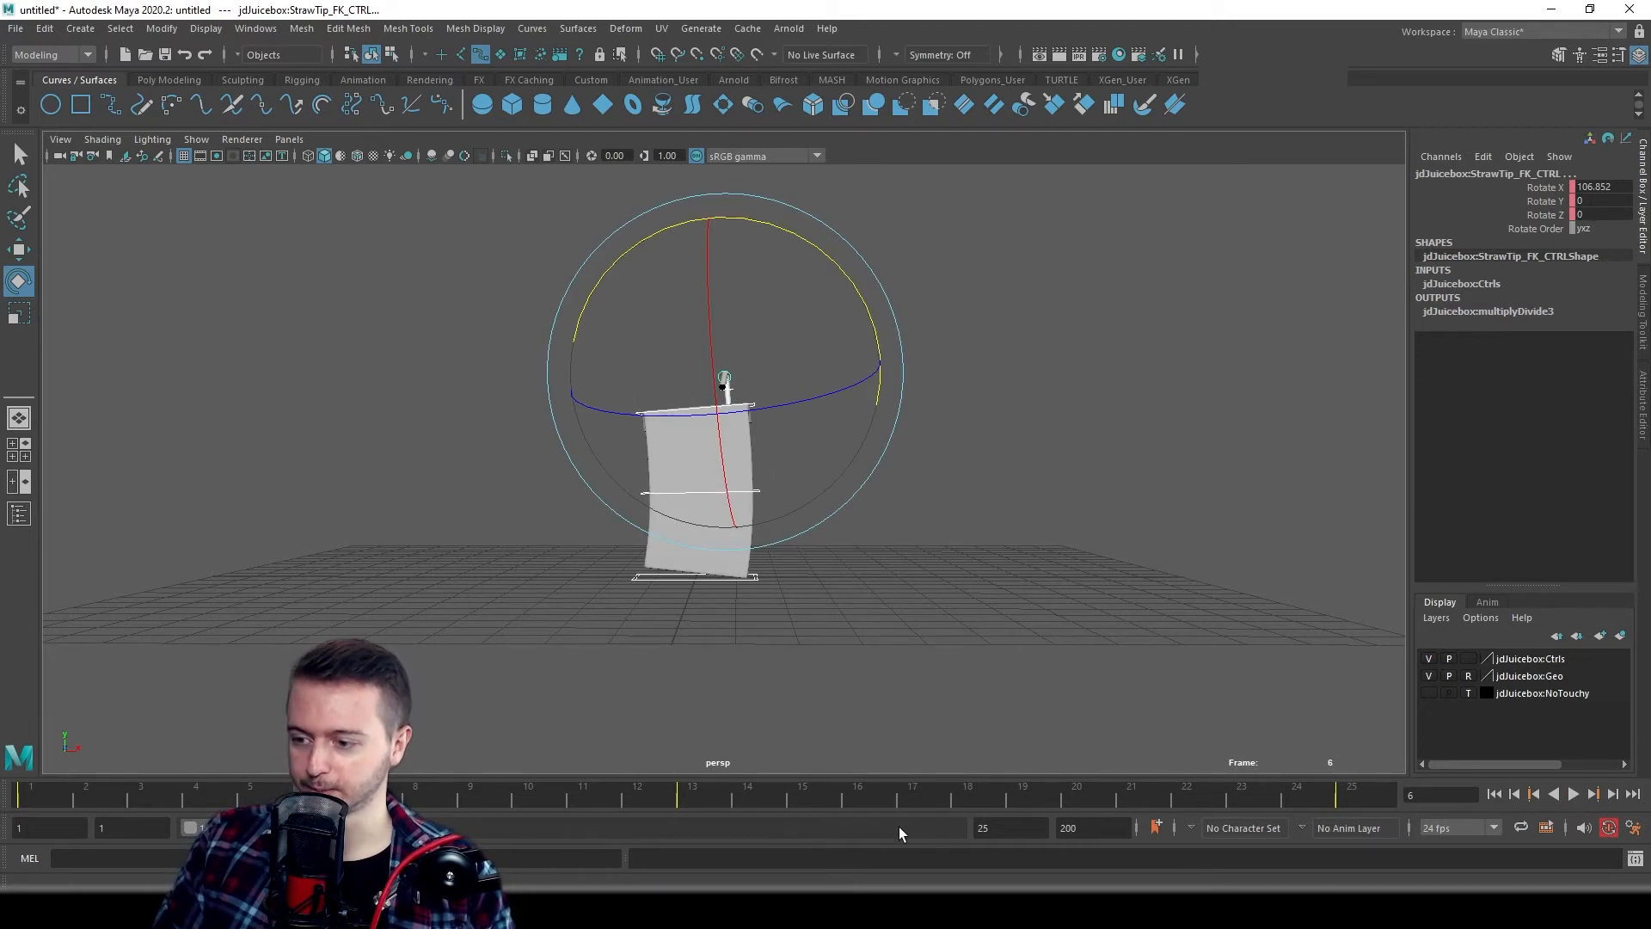
- Set both the playback range and the overall animation to end at frame 25
click(113, 828)
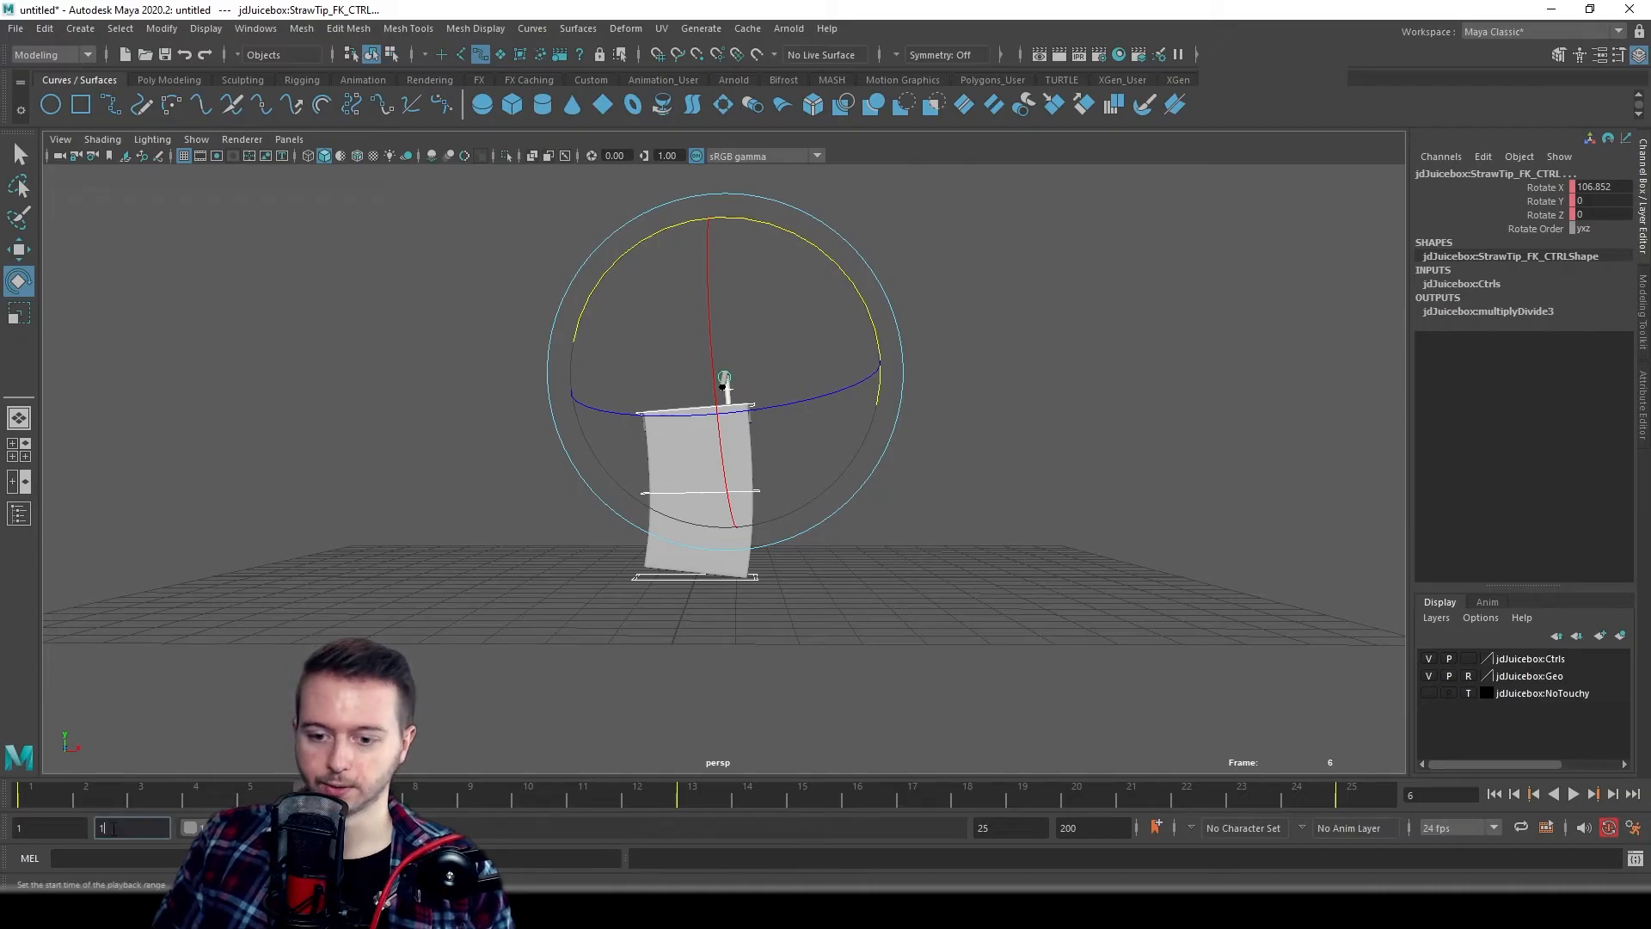
drag(112, 828, 93, 831)
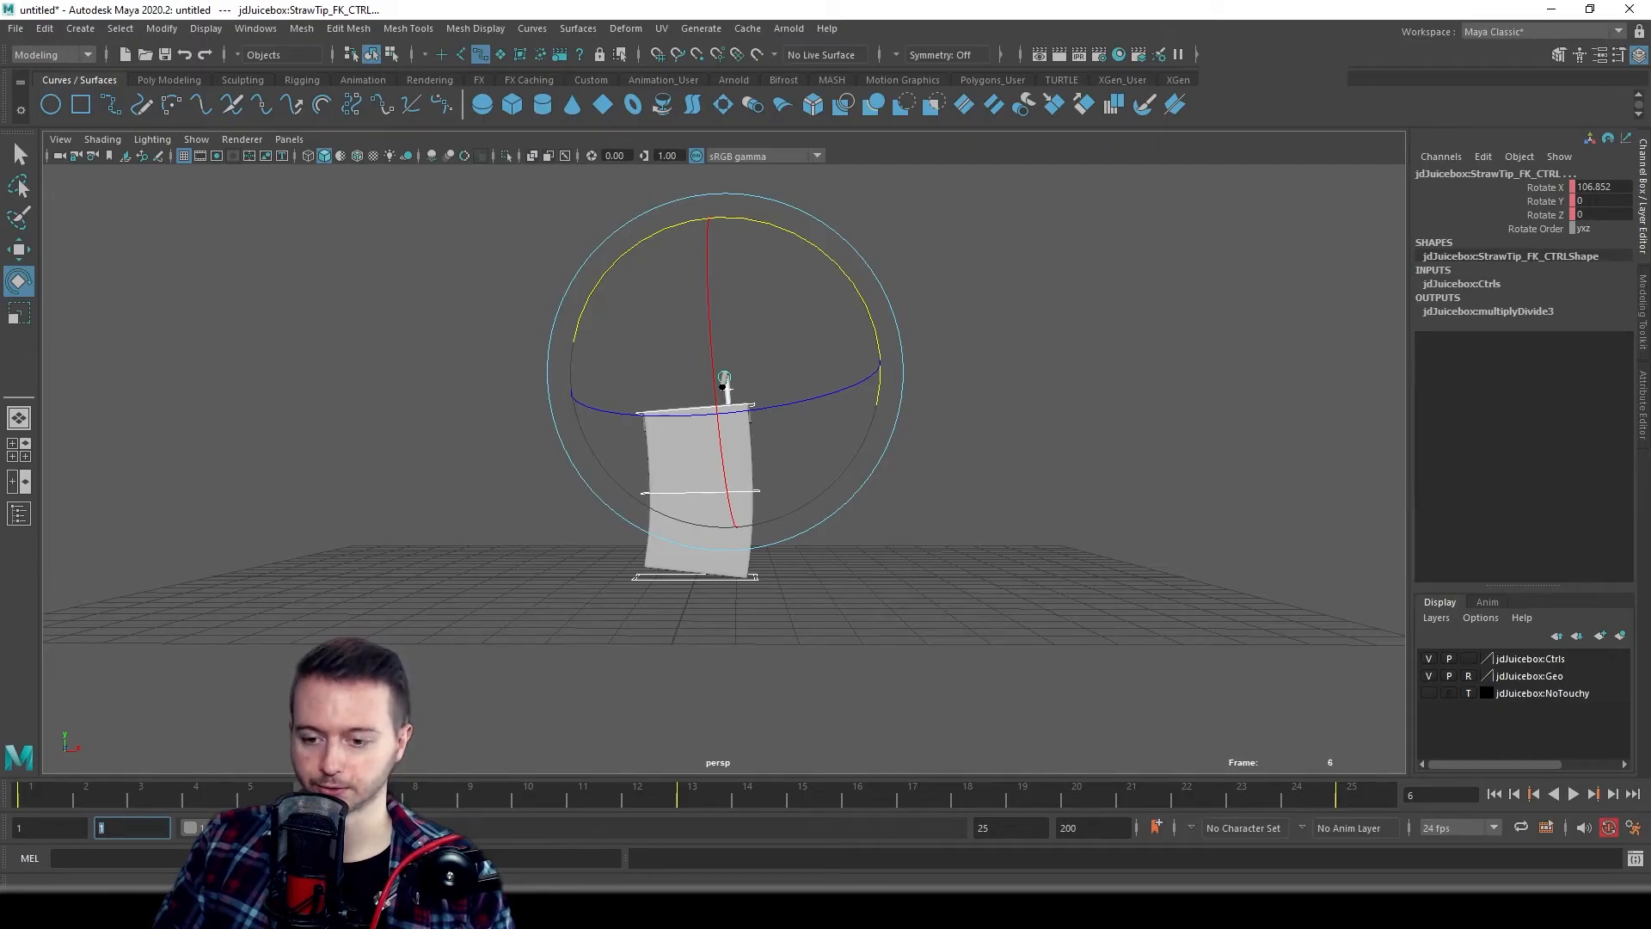
click(1348, 796)
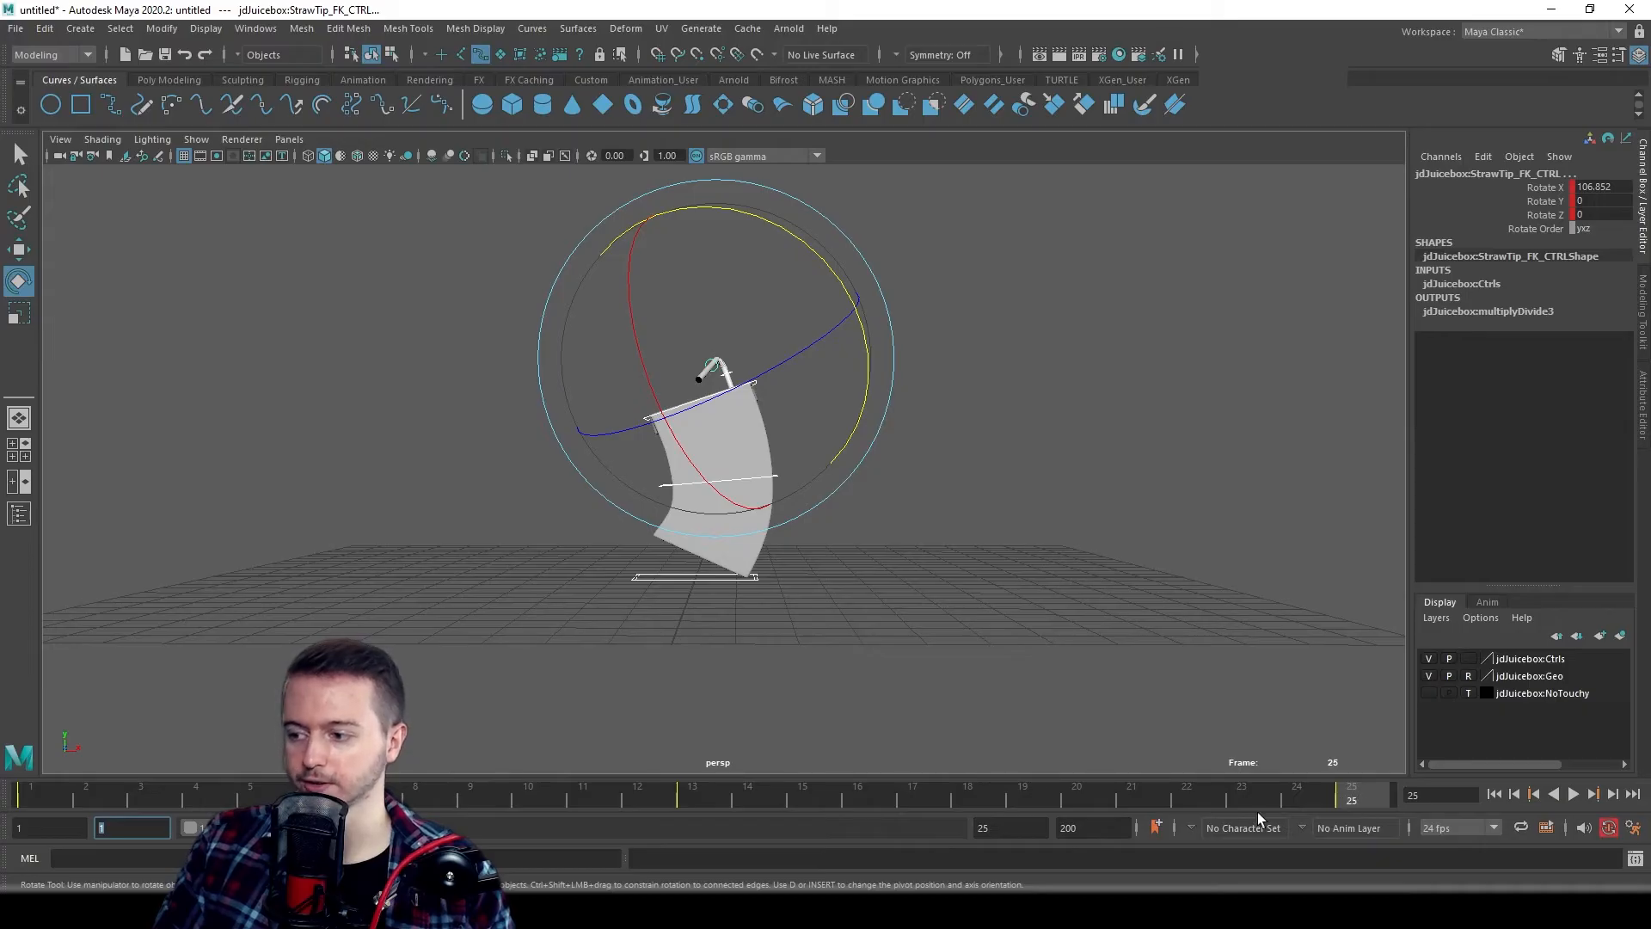
click(980, 828)
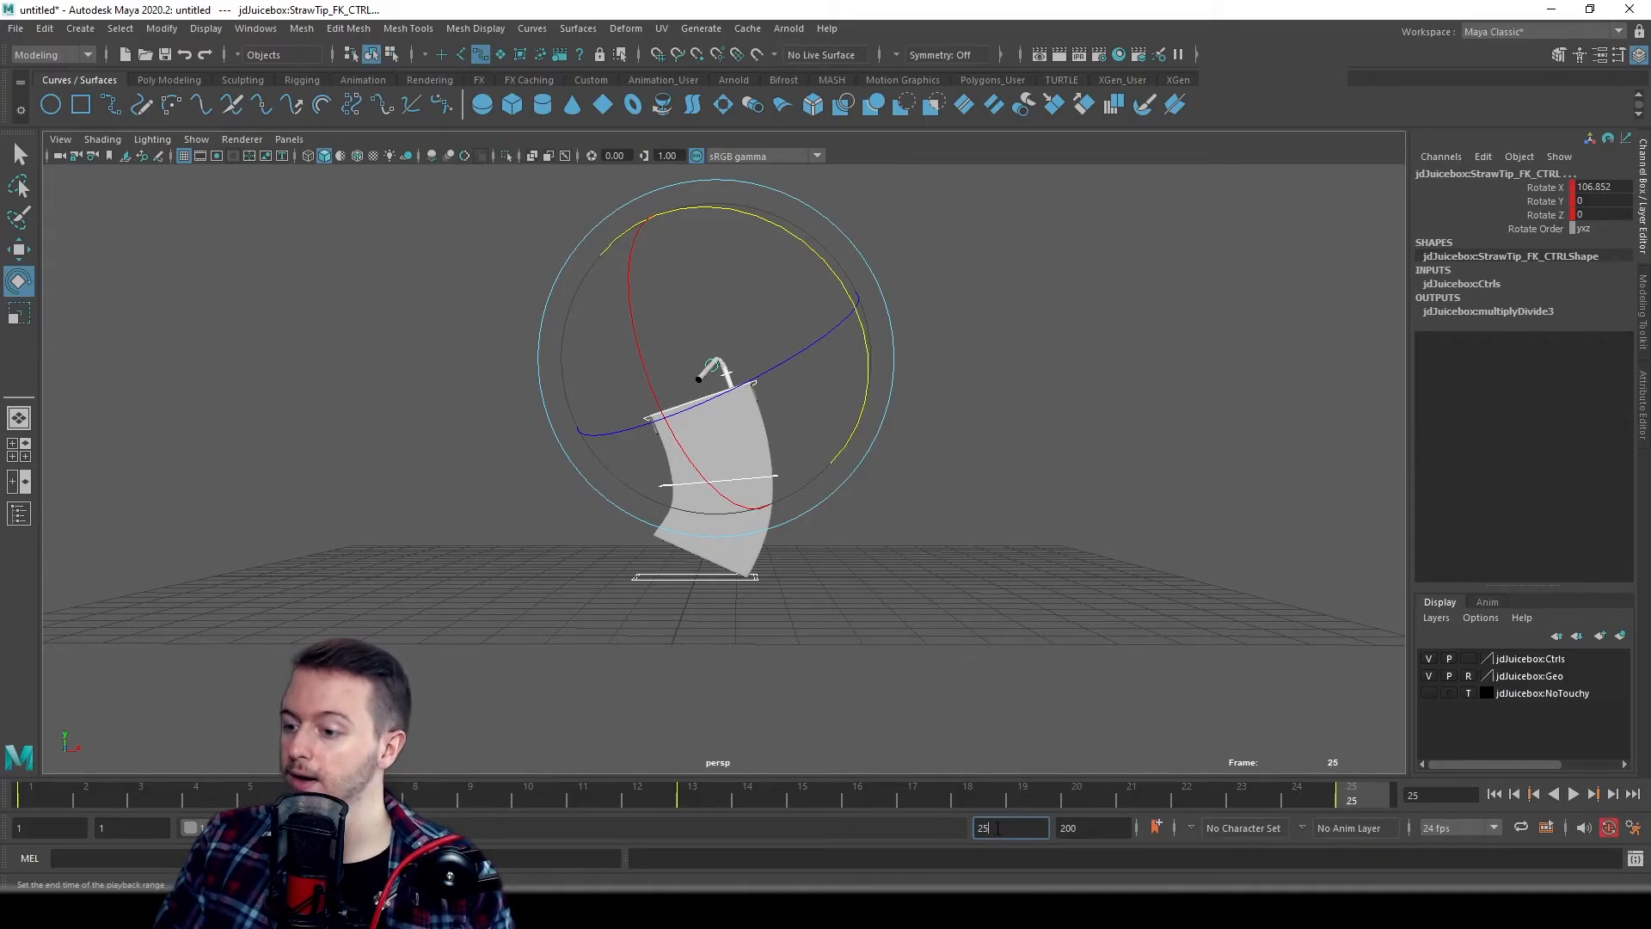
click(1084, 827)
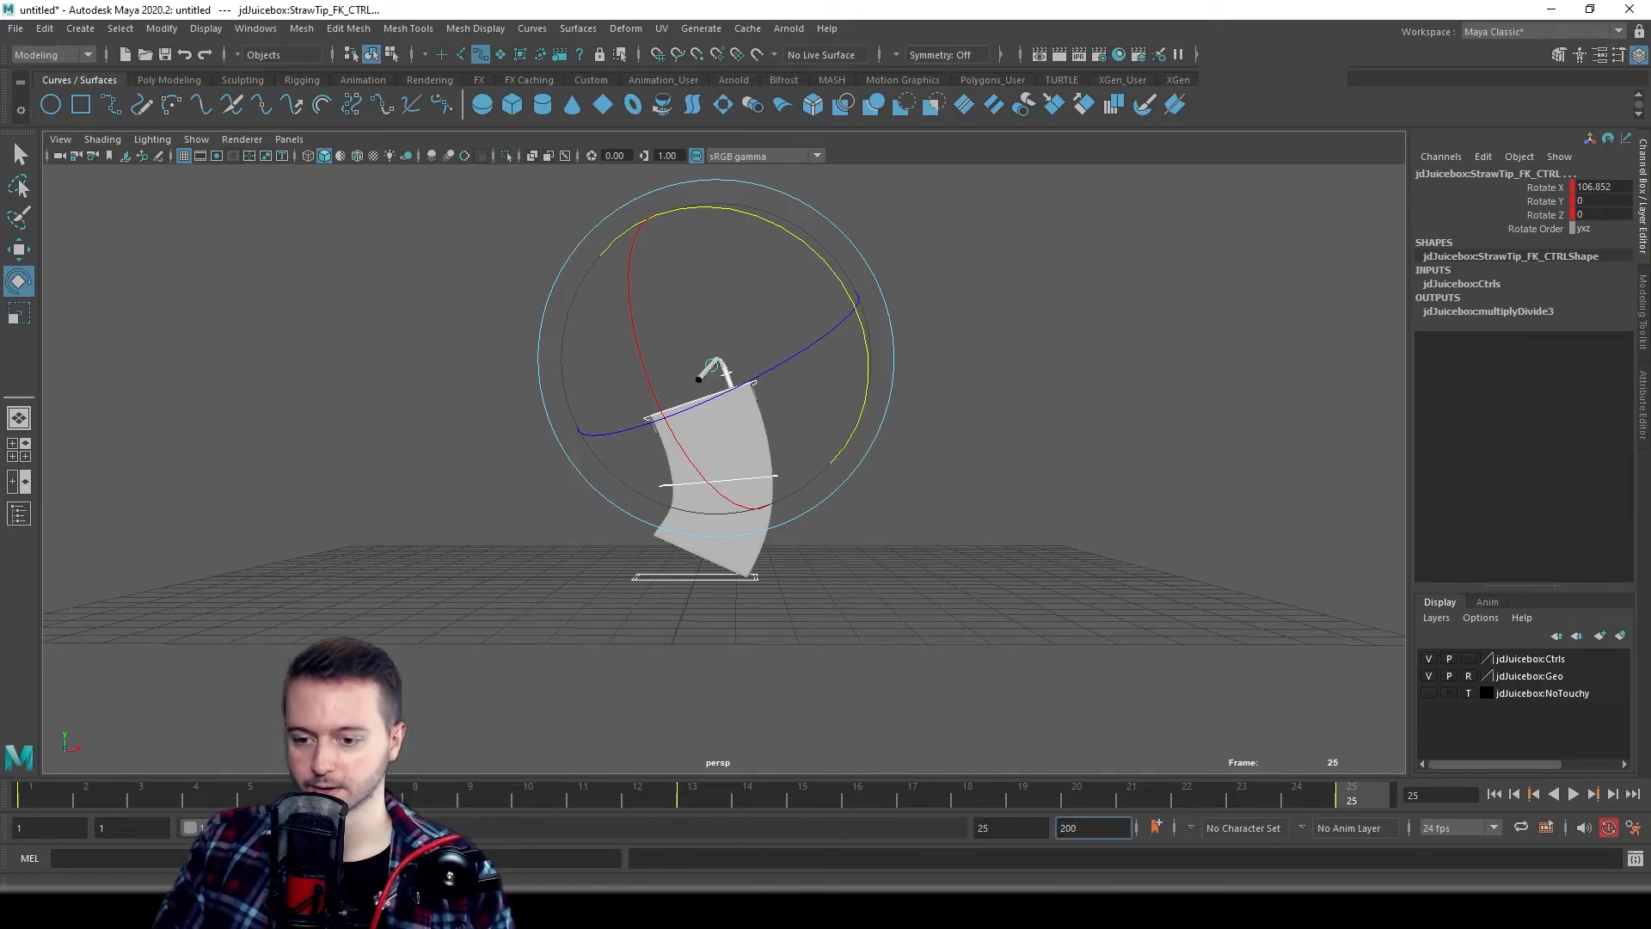
drag(290, 827, 993, 824)
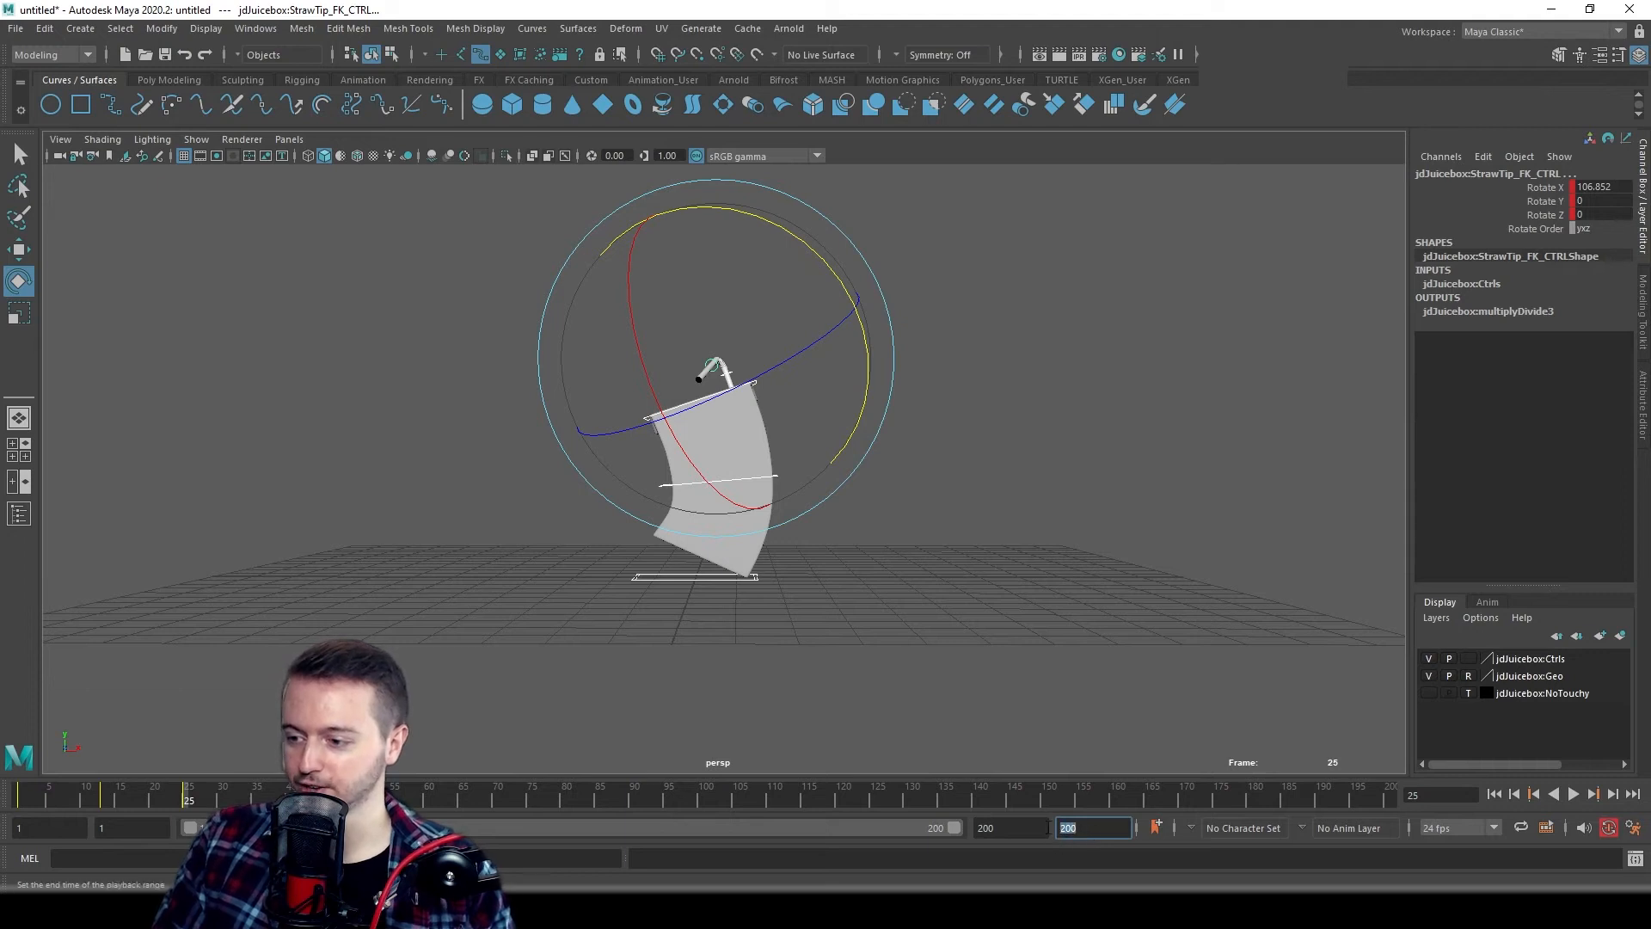
key(Return)
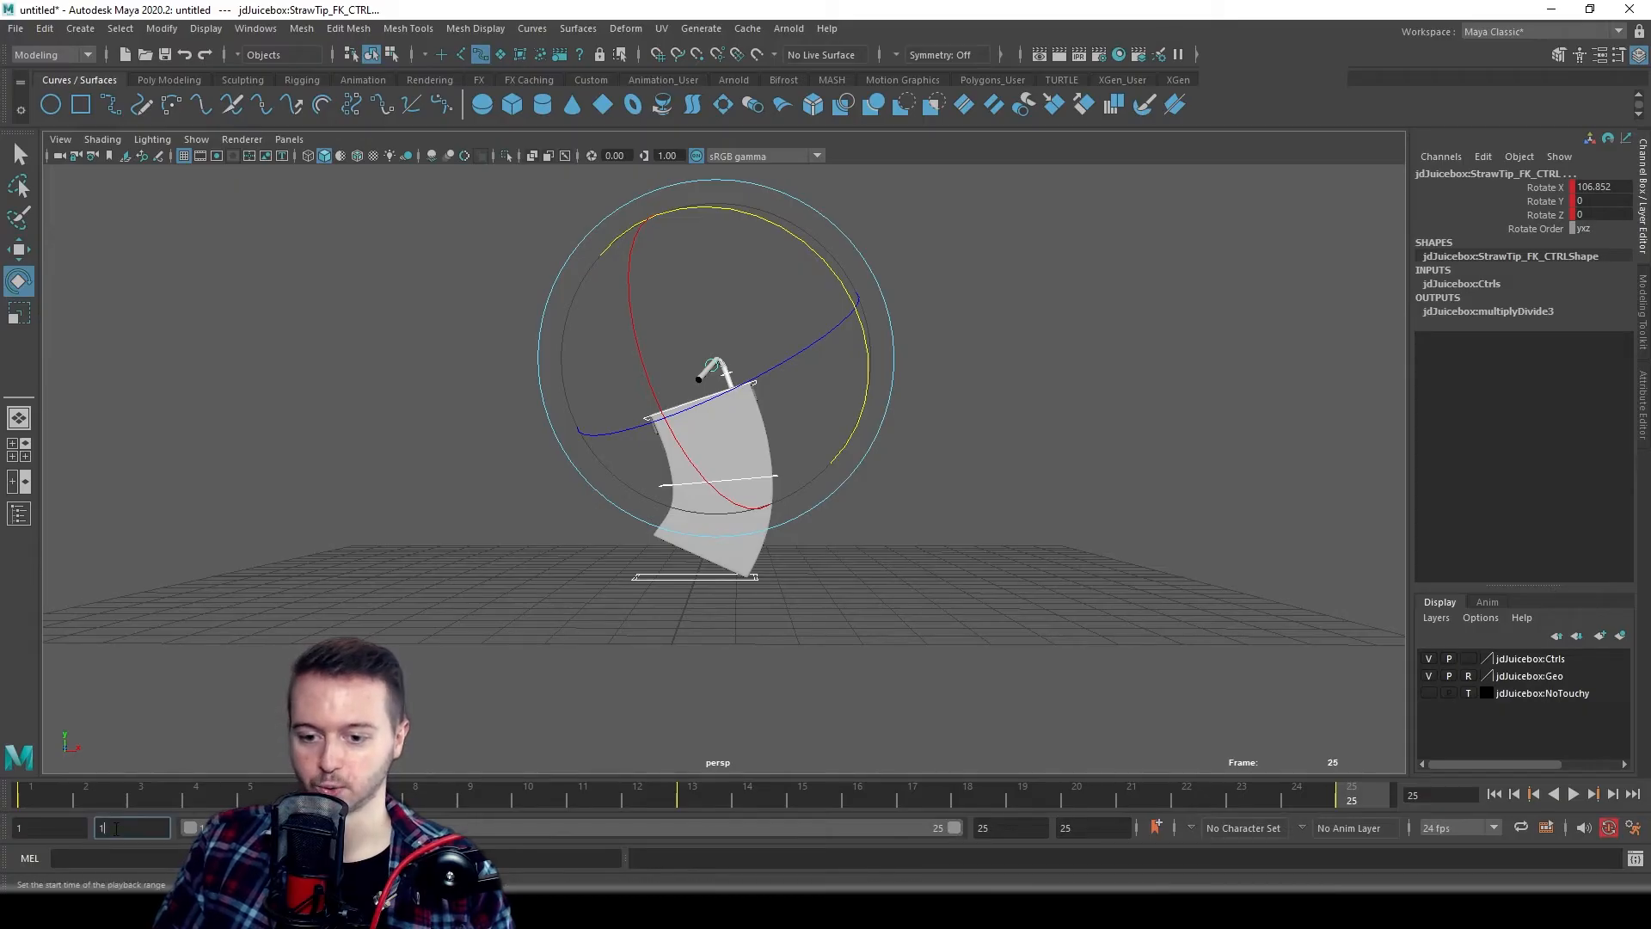
click(1006, 828)
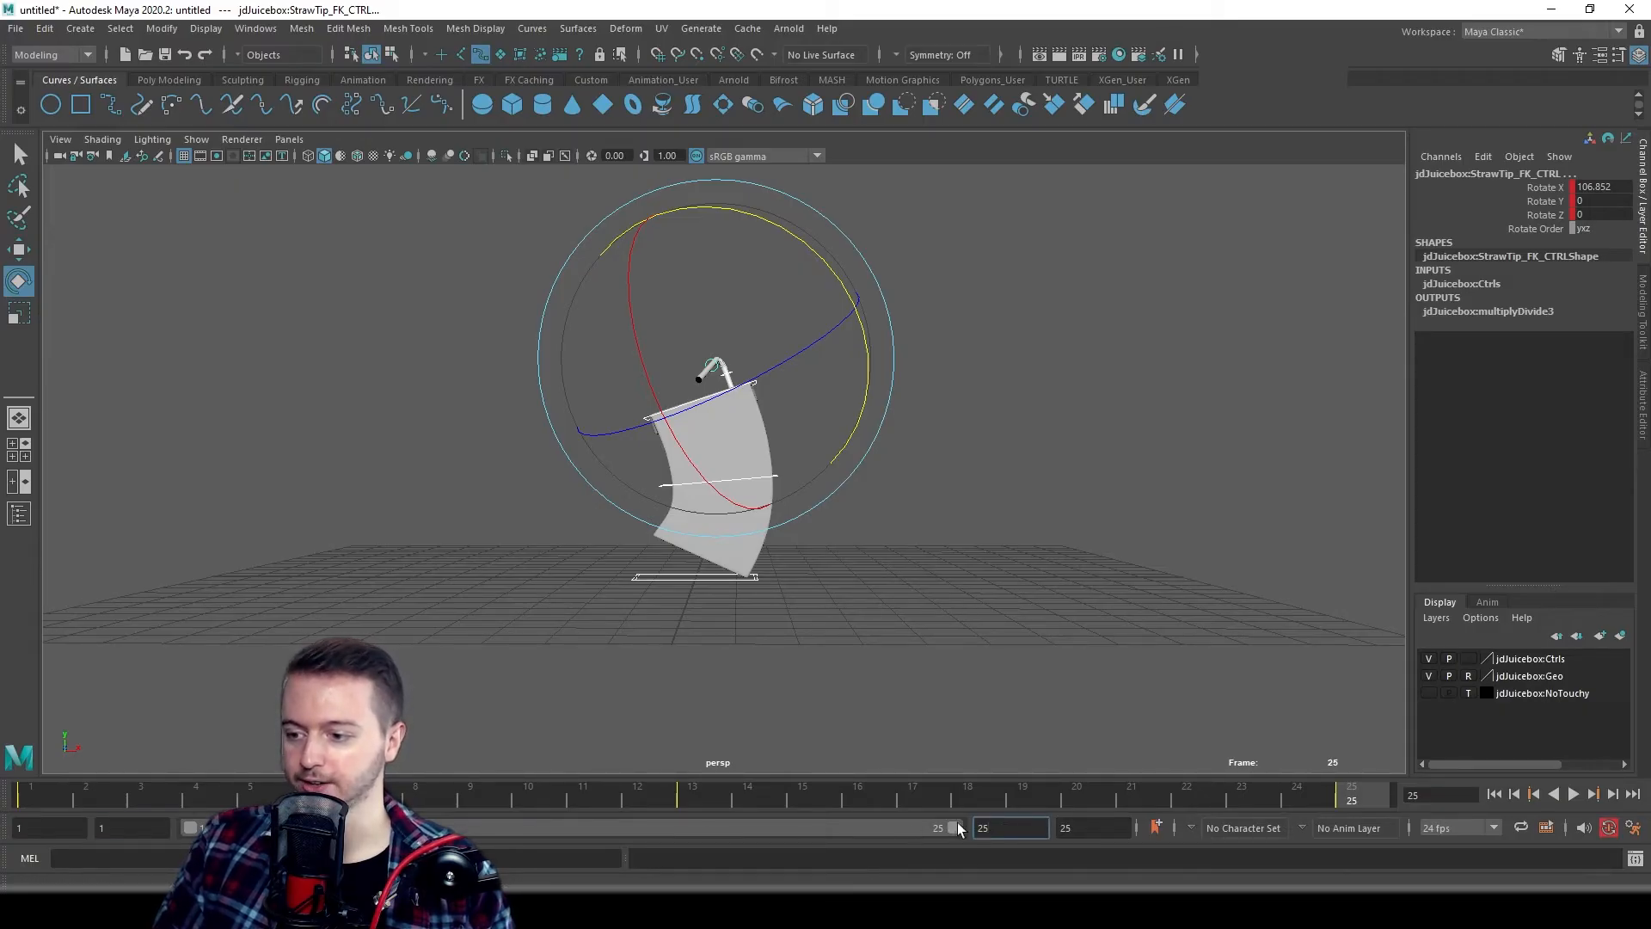
click(1090, 830)
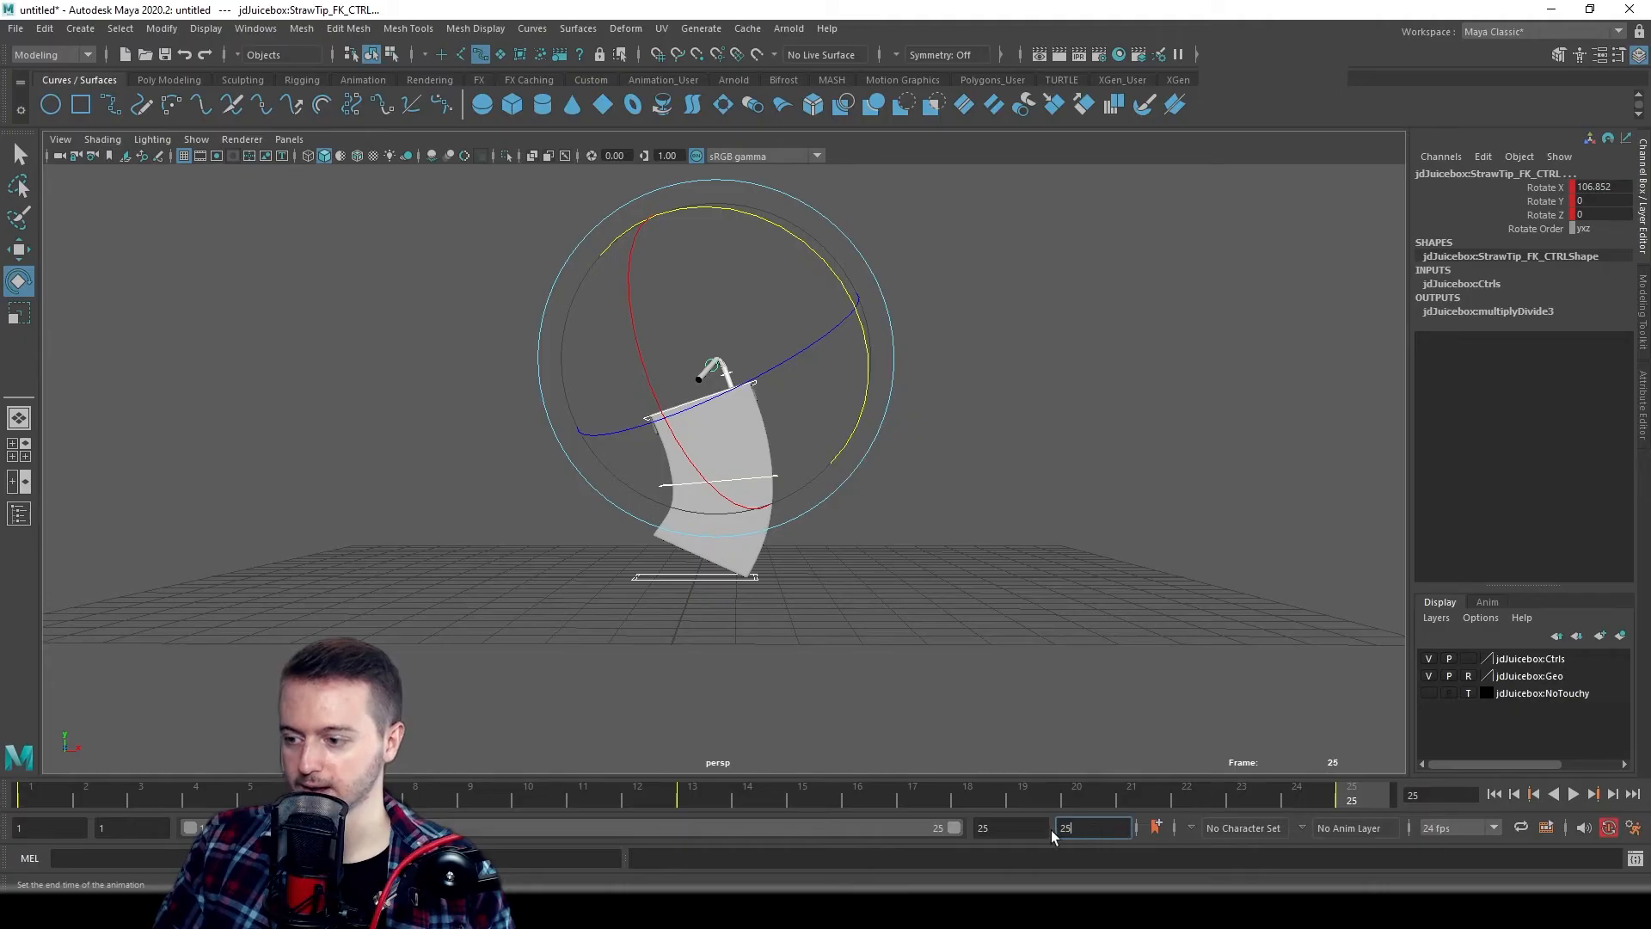
- Play back the looping swing and compare the keyed poses at frames 1 and 13
click(1573, 794)
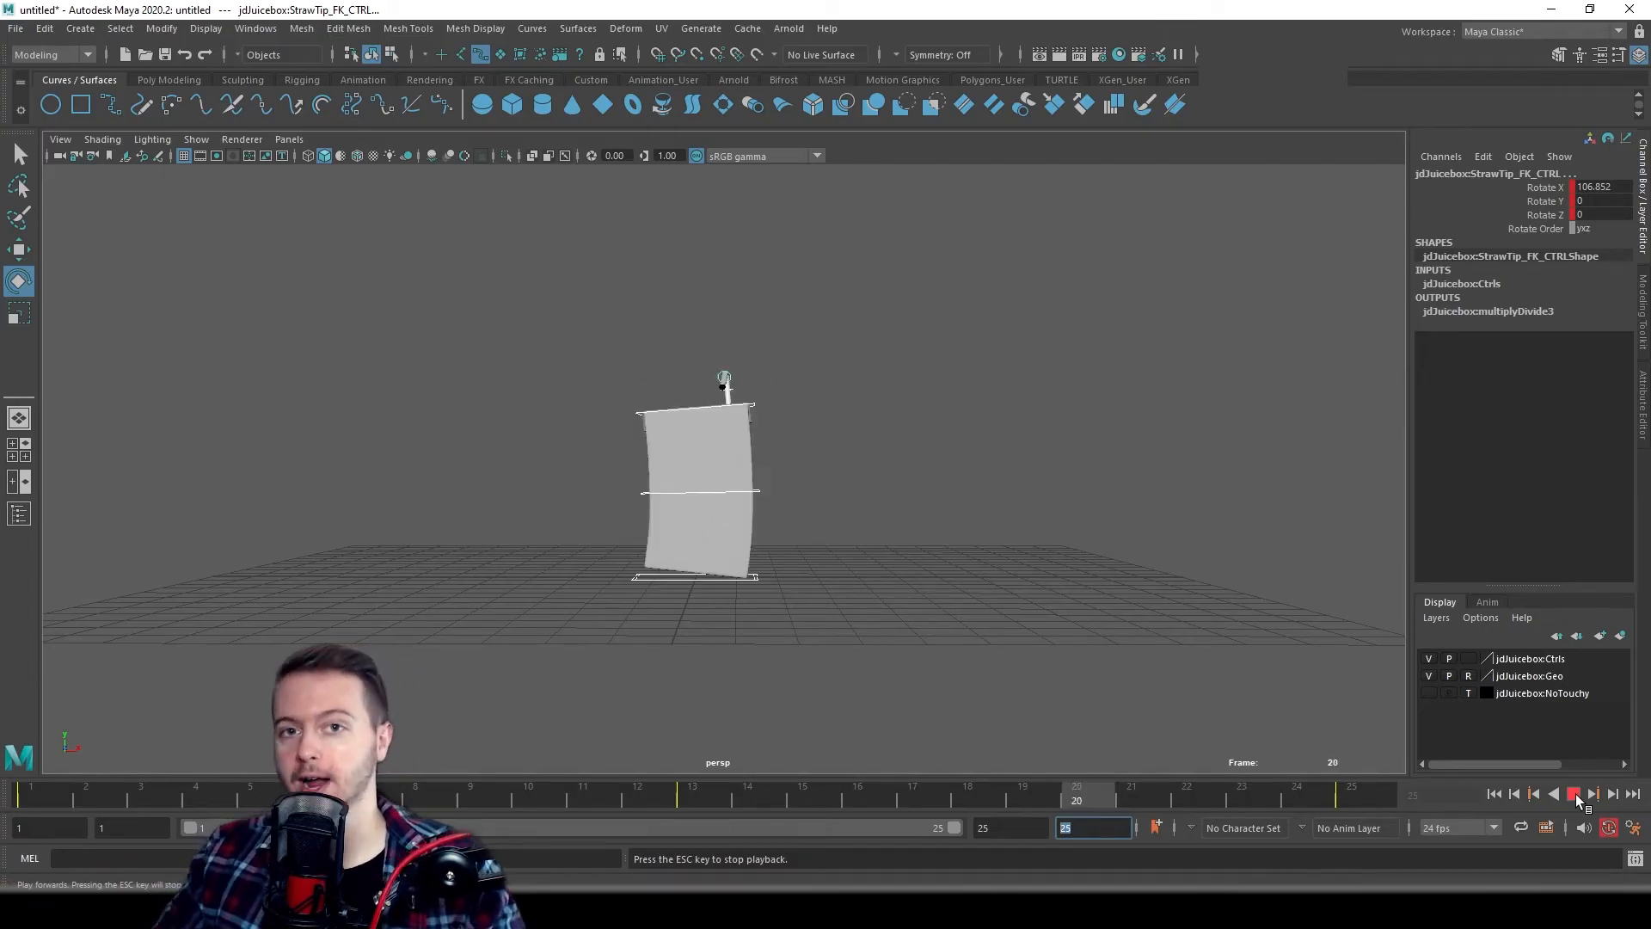
click(1576, 793)
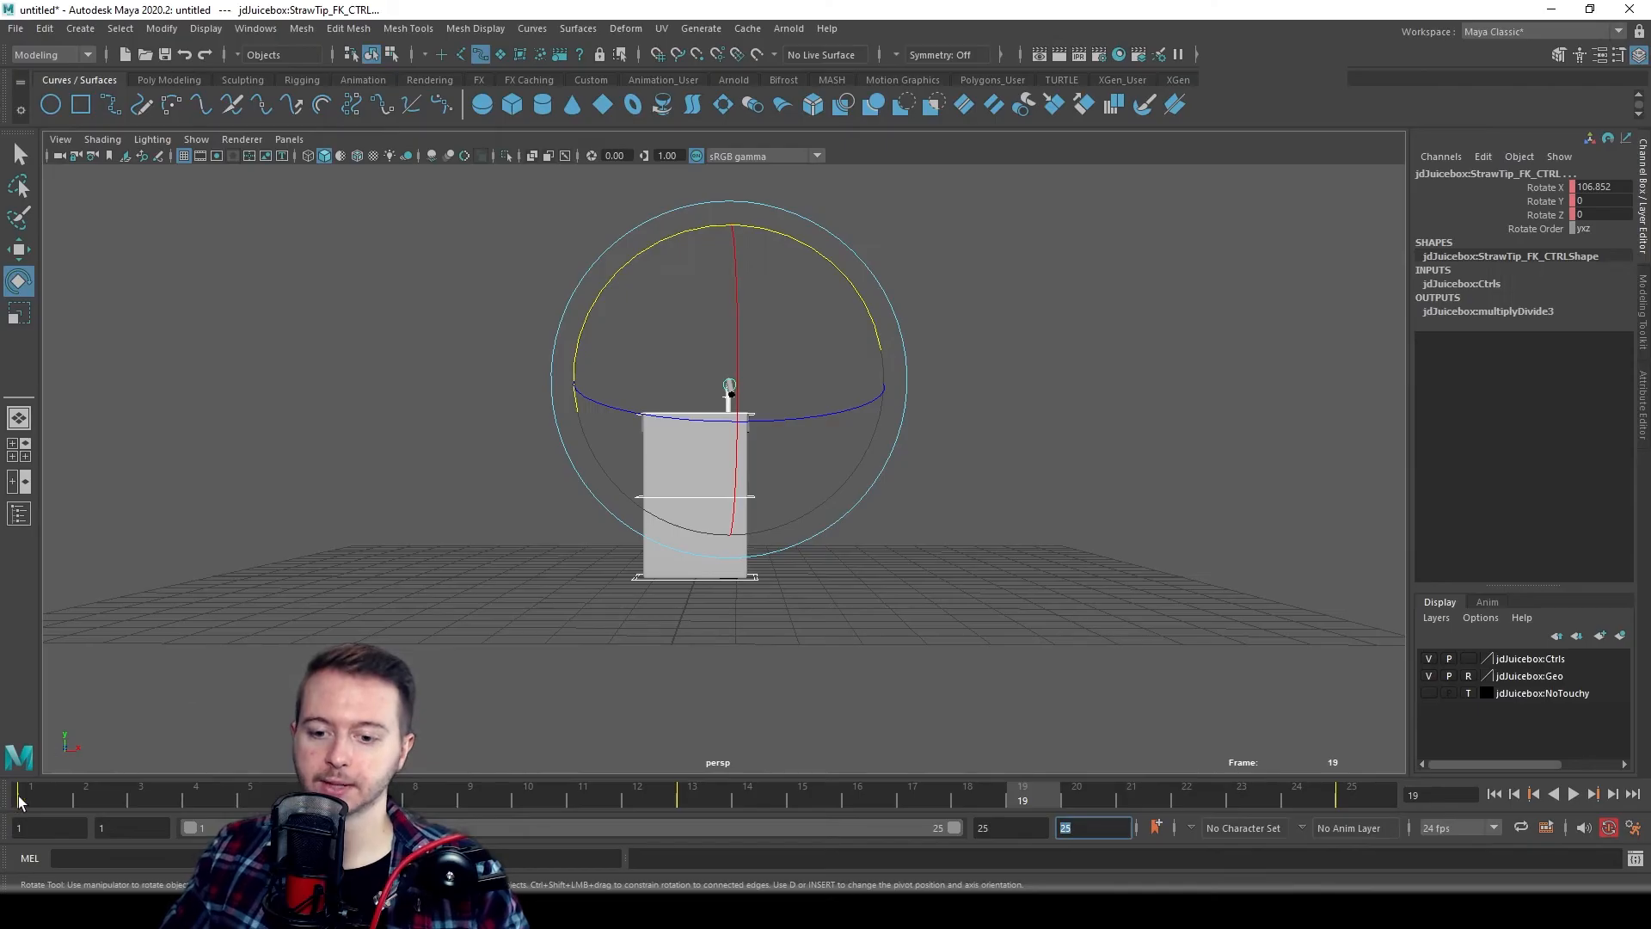
click(39, 798)
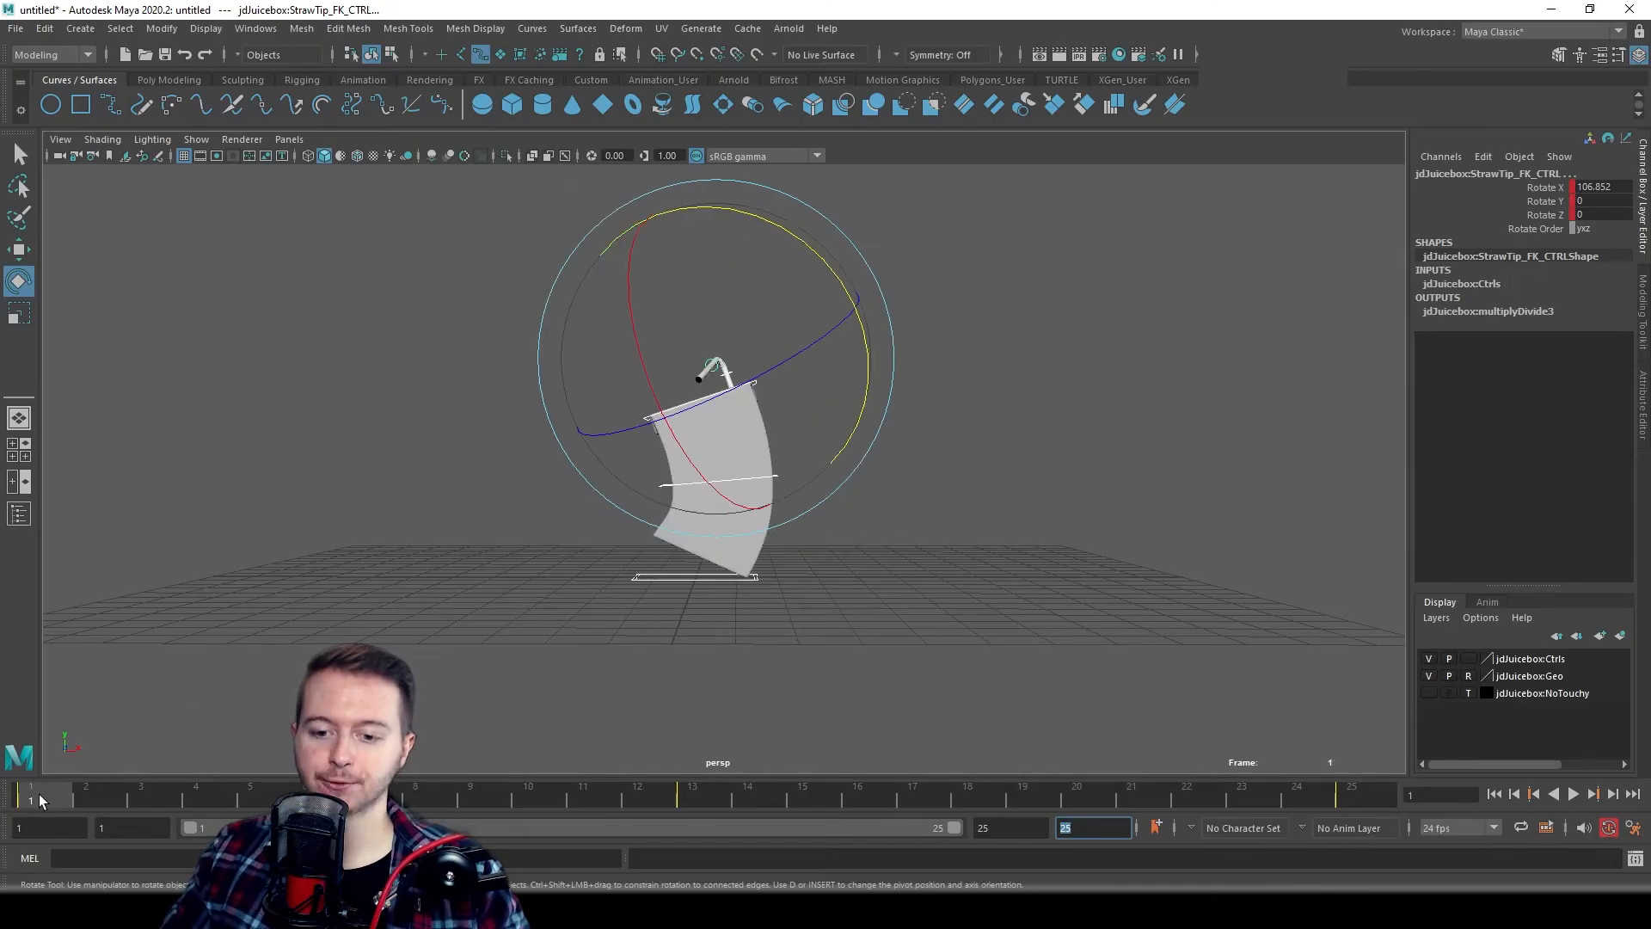
drag(667, 788, 700, 796)
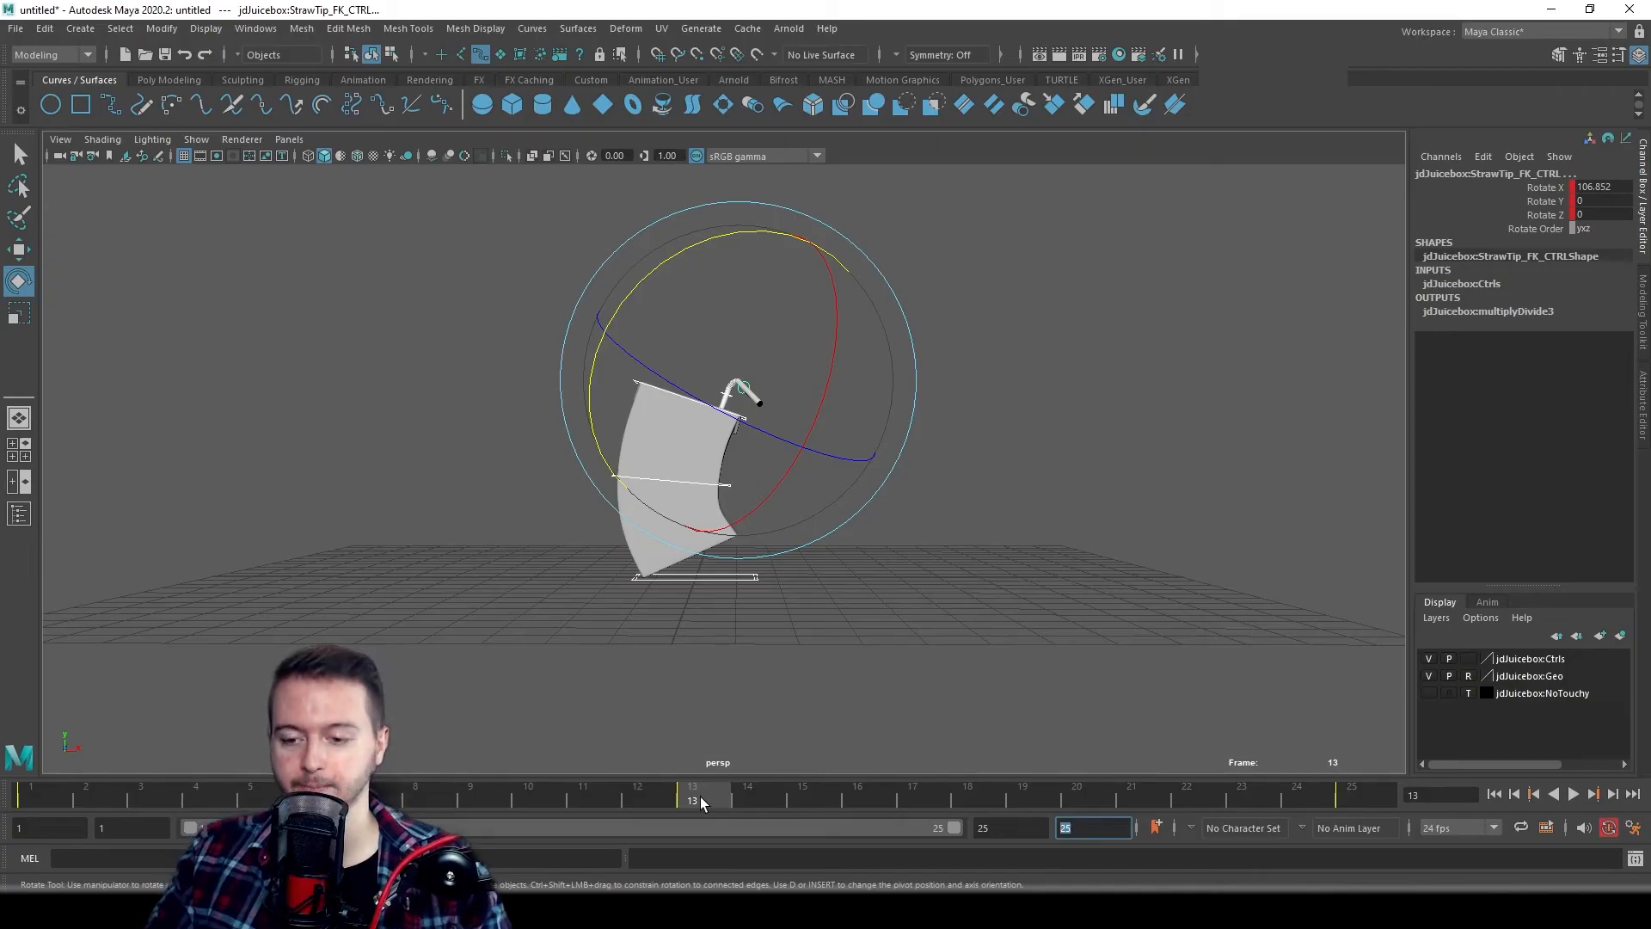
click(47, 805)
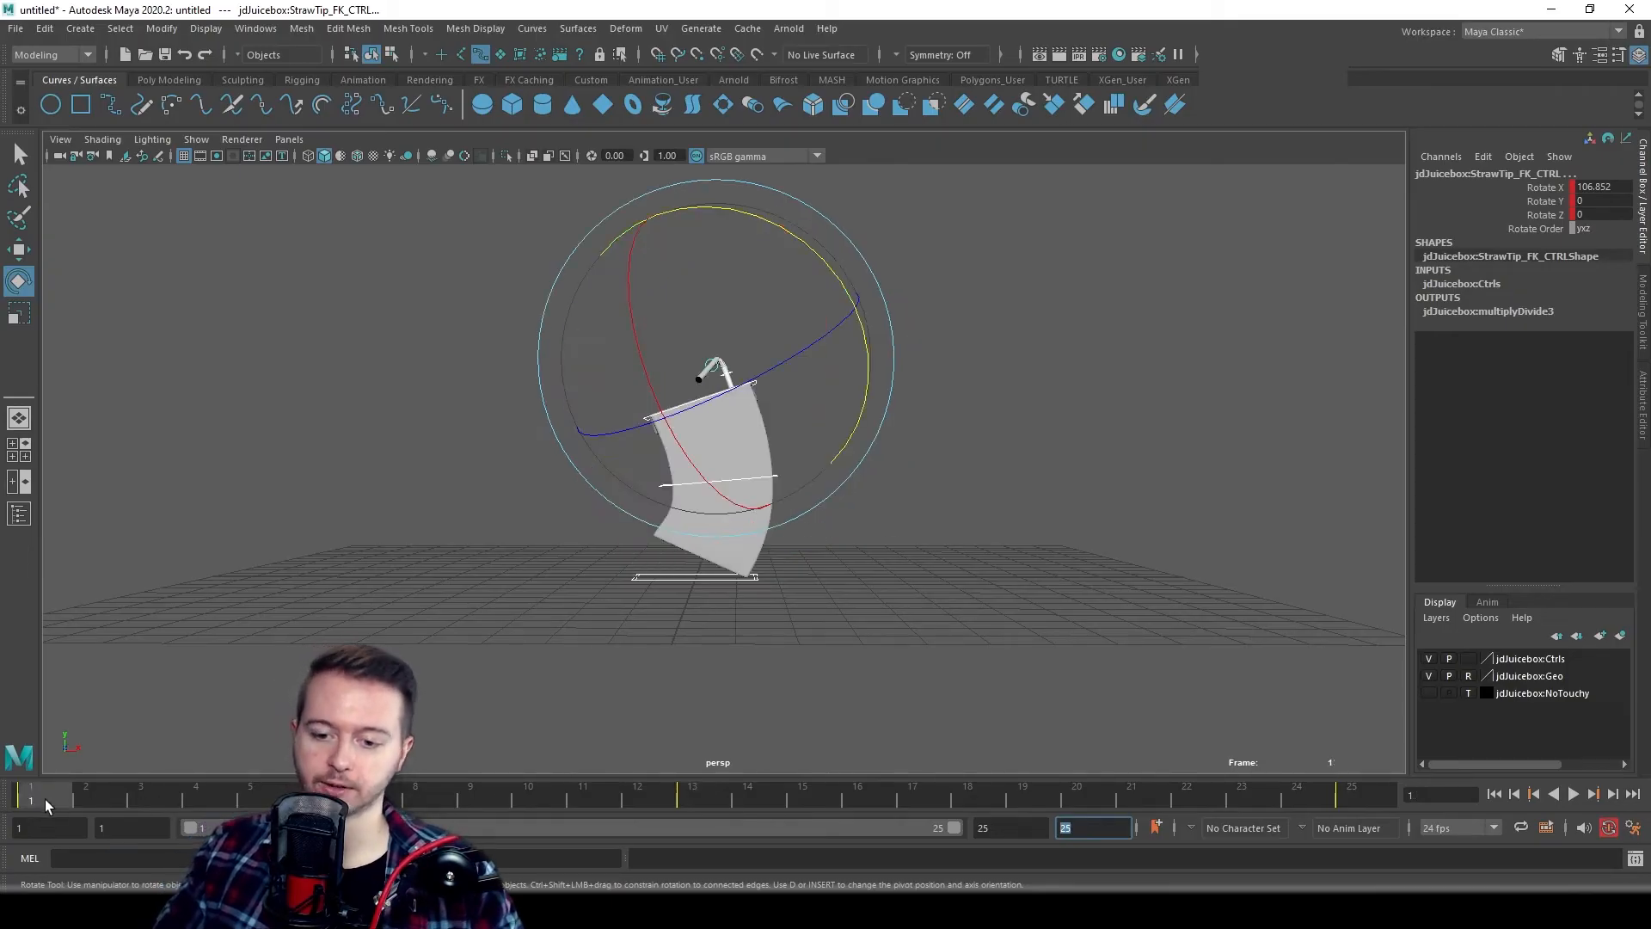
- Advance from frame 1 to frame 7 and set a keyframe there on all the juice box rig's controls
key(alt+period)
key(alt+period)
key(alt+period)
key(alt+period)
key(alt+period)
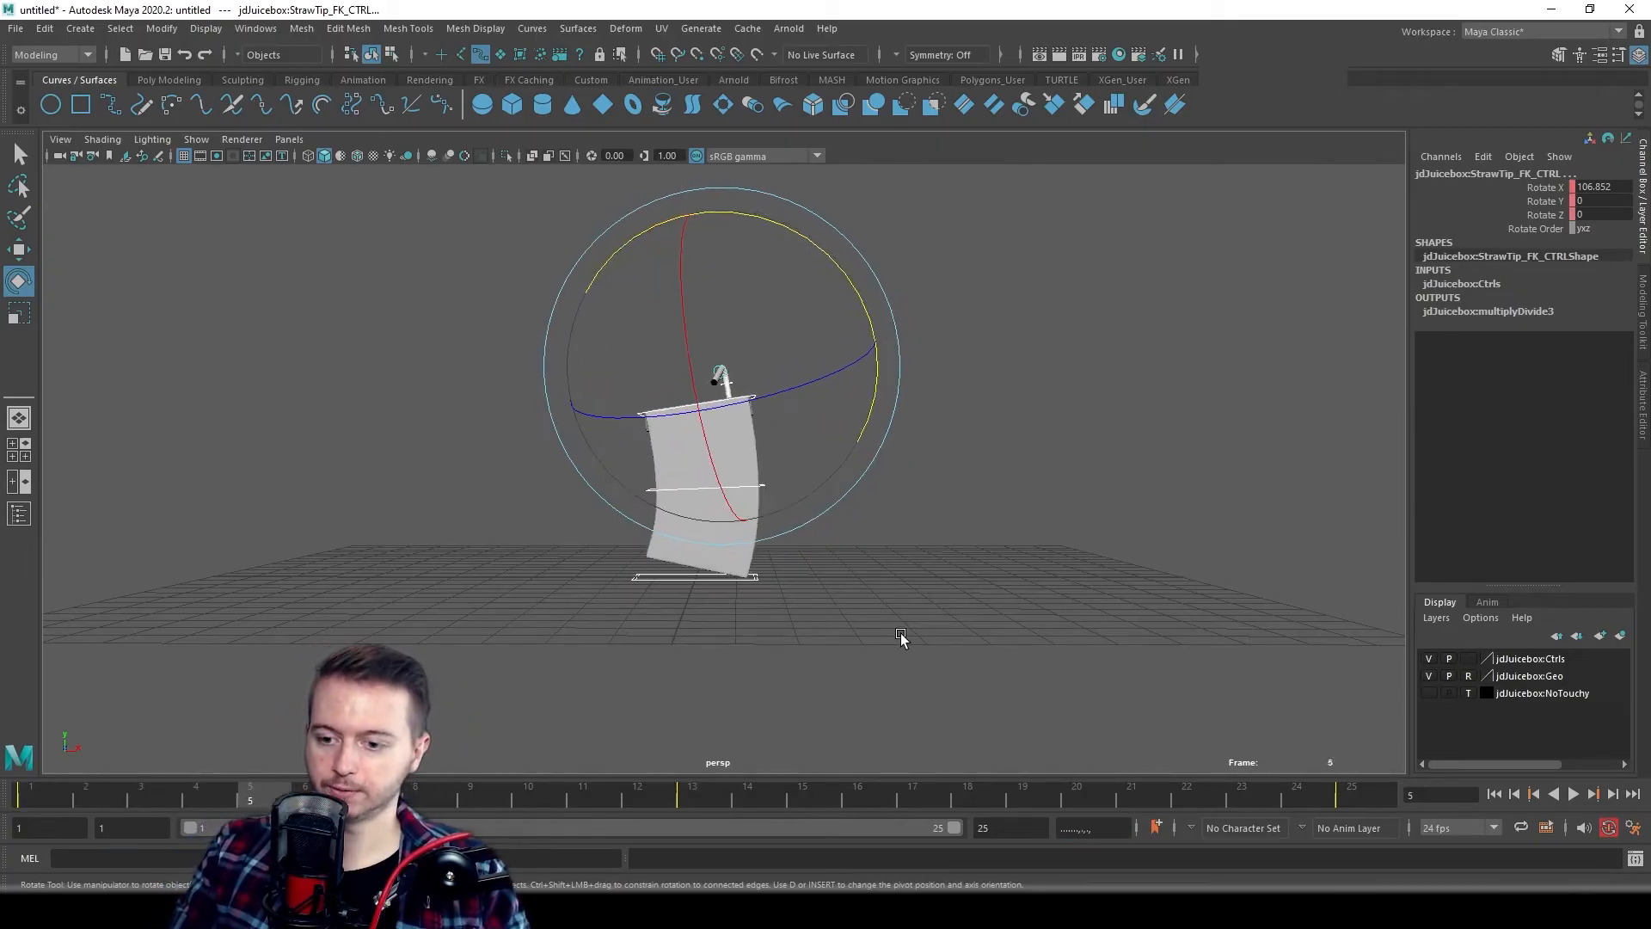
key(alt+period)
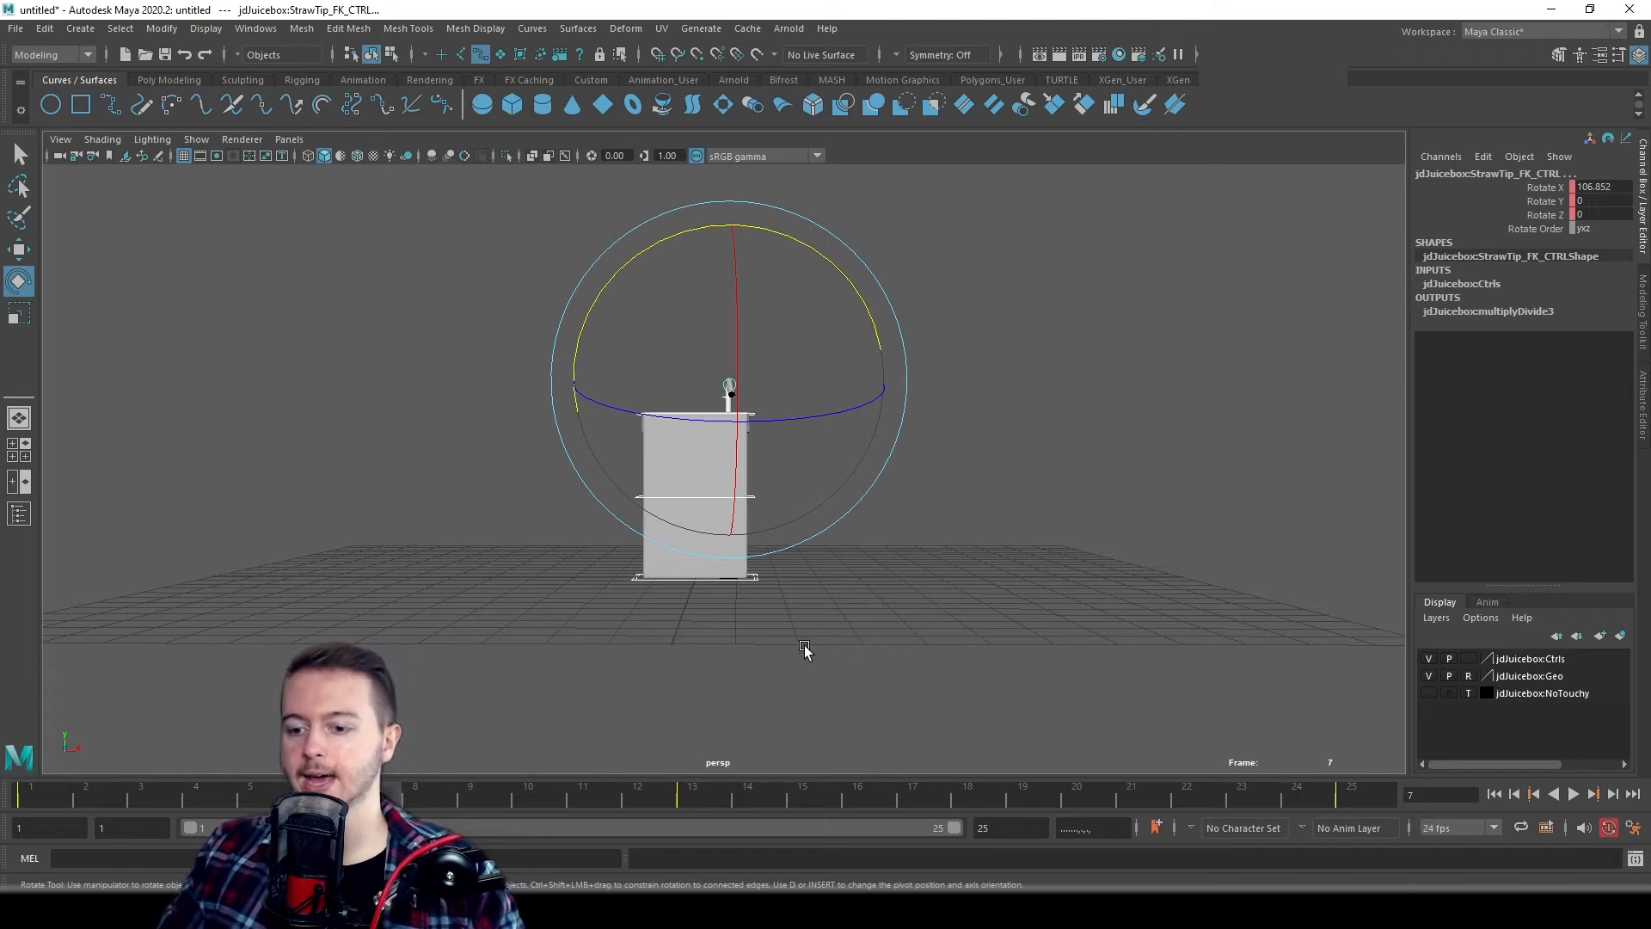
click(471, 426)
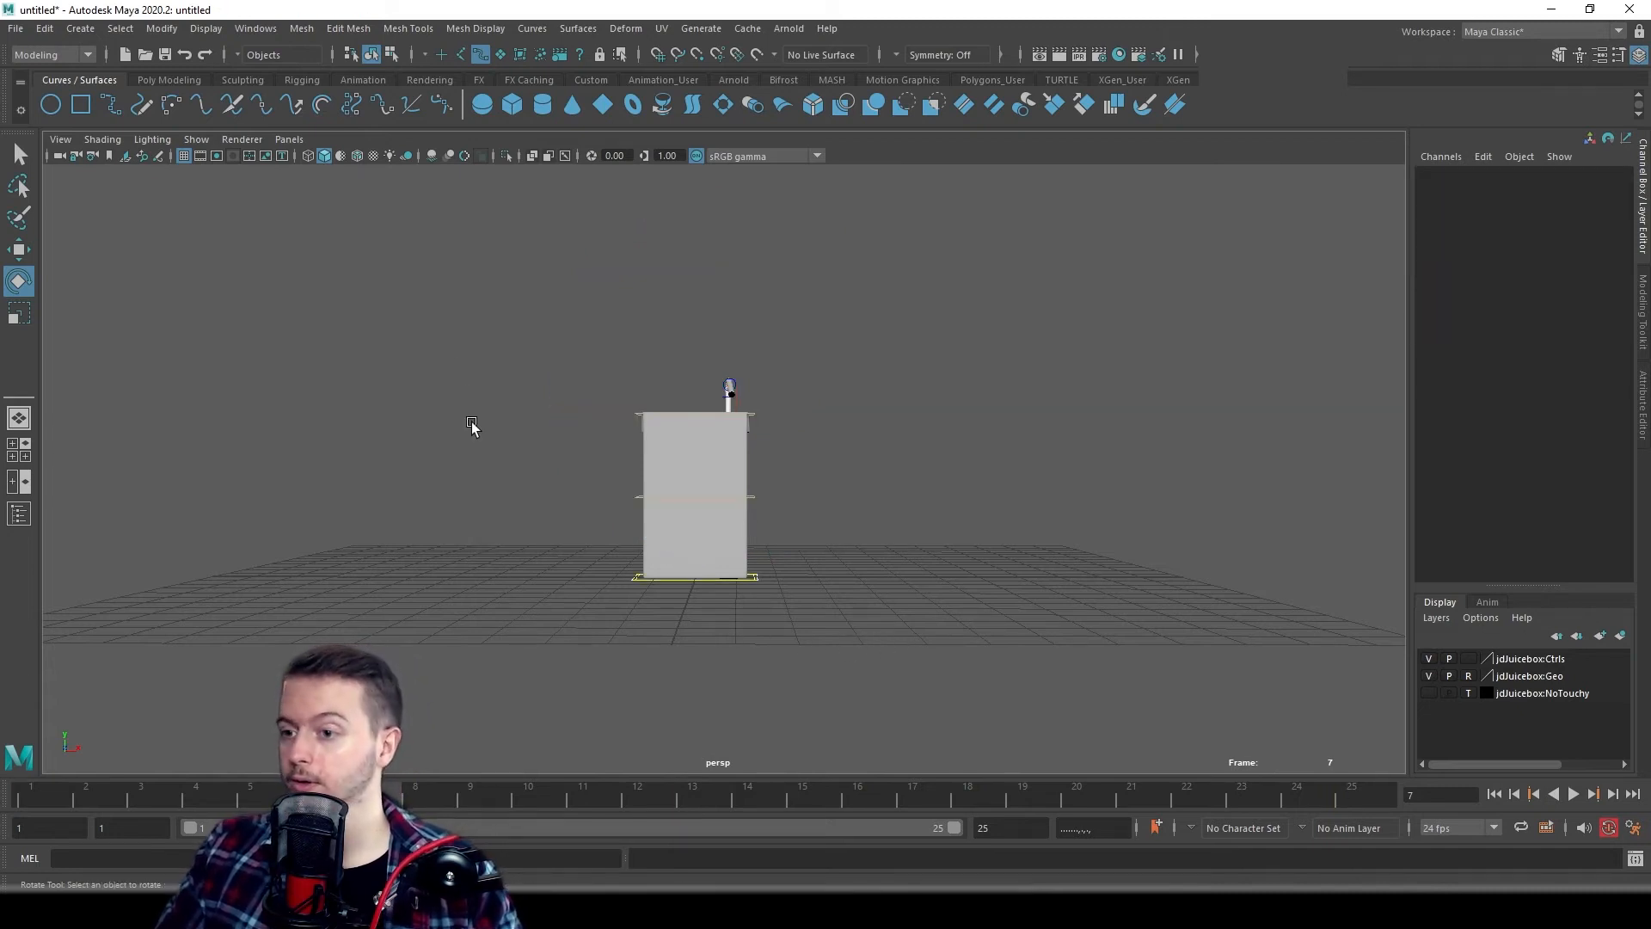
drag(414, 269, 1006, 658)
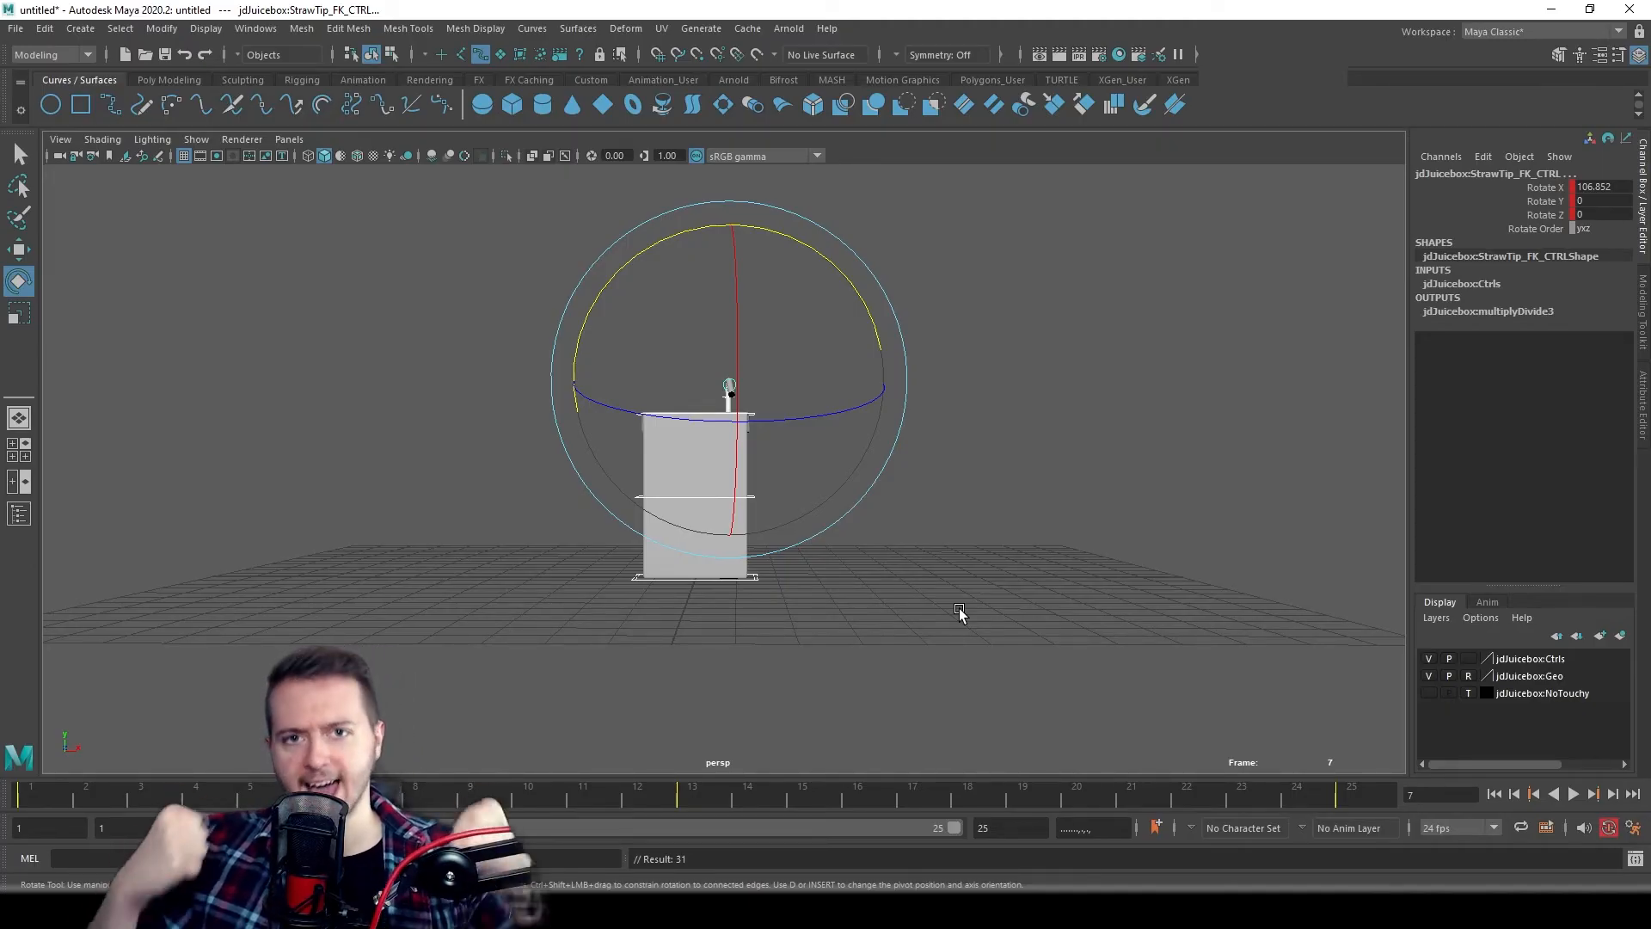
click(958, 607)
drag(572, 297, 995, 612)
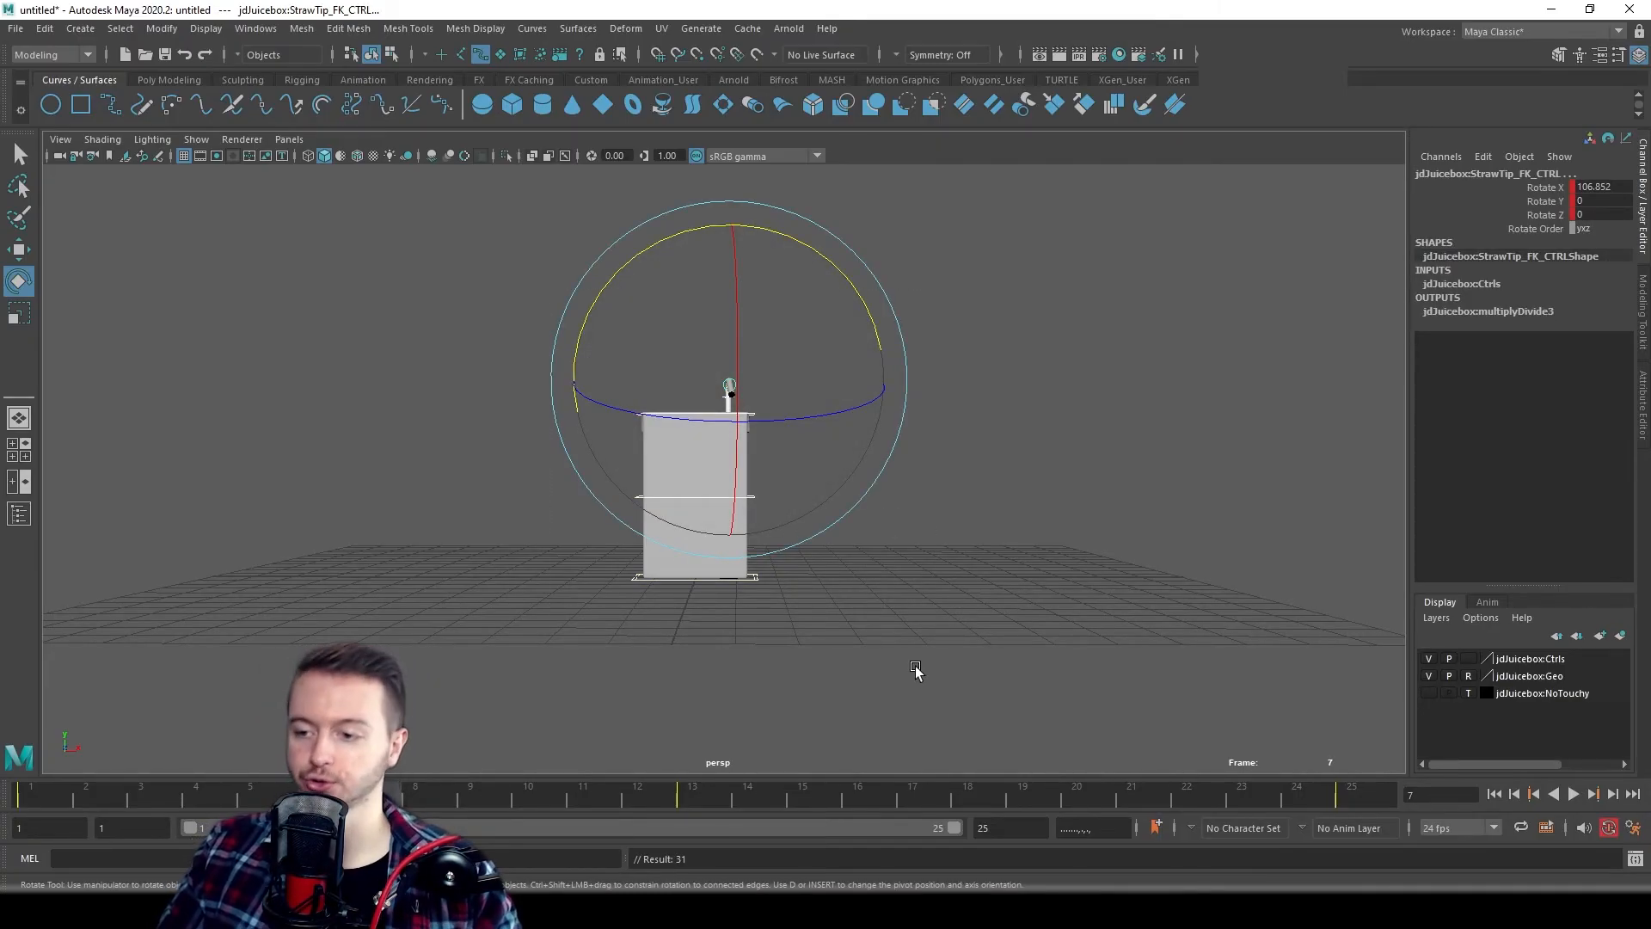
- Step through the keys at frames 1, 7 and 13 to compare the juice box's extreme poses with the upright passing pose
click(568, 516)
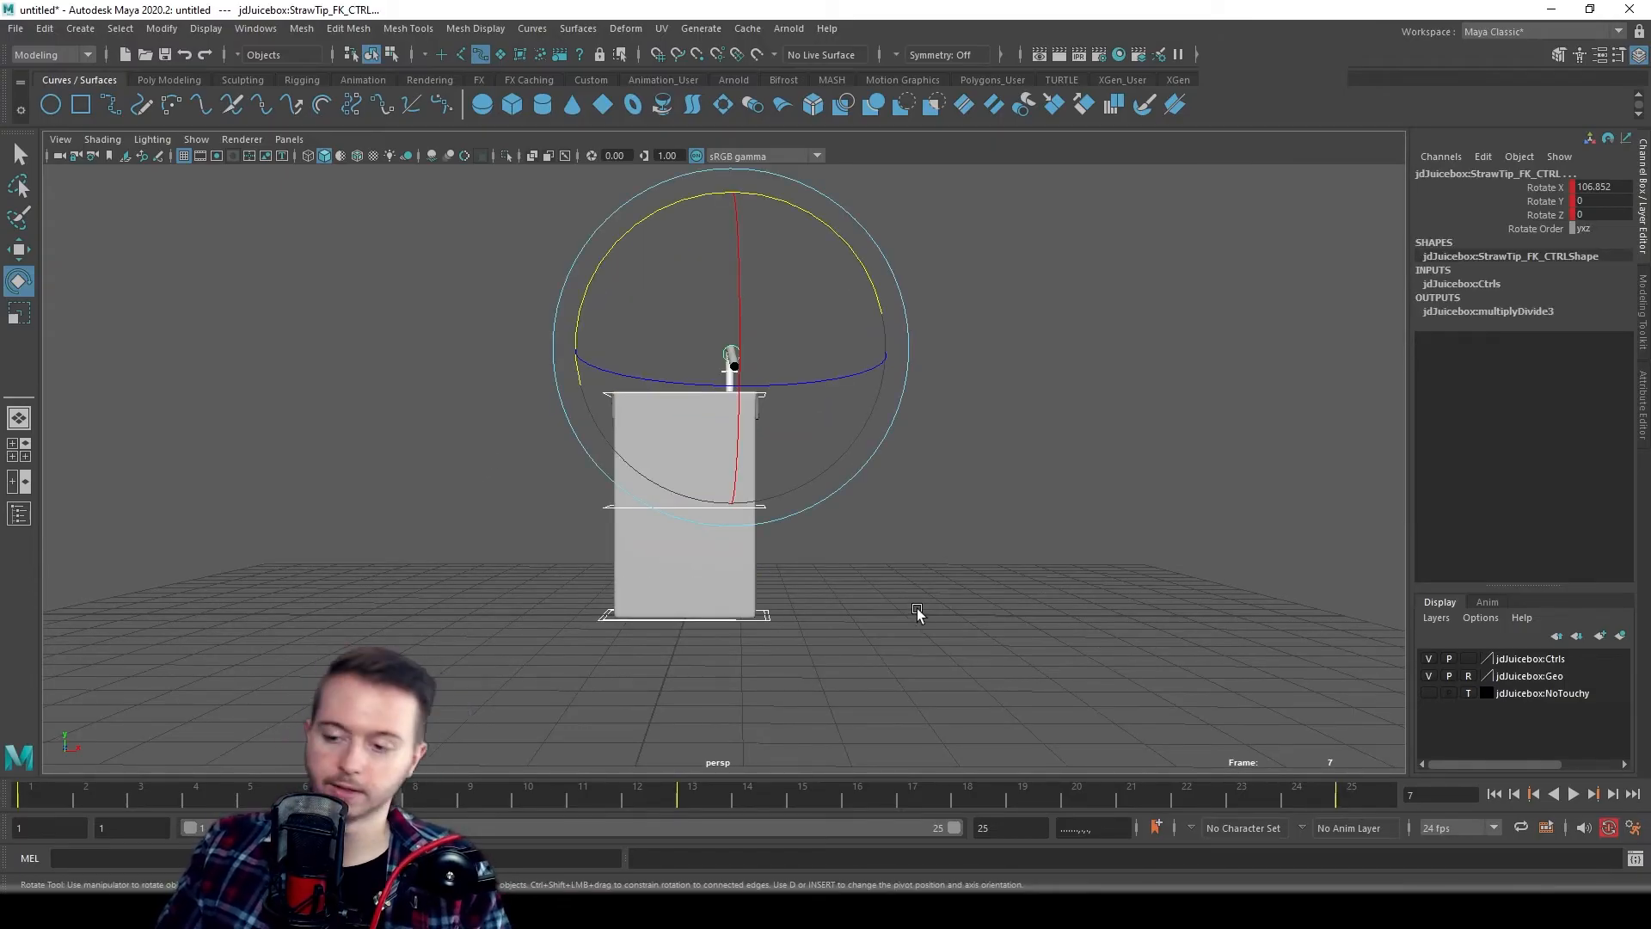
key(comma)
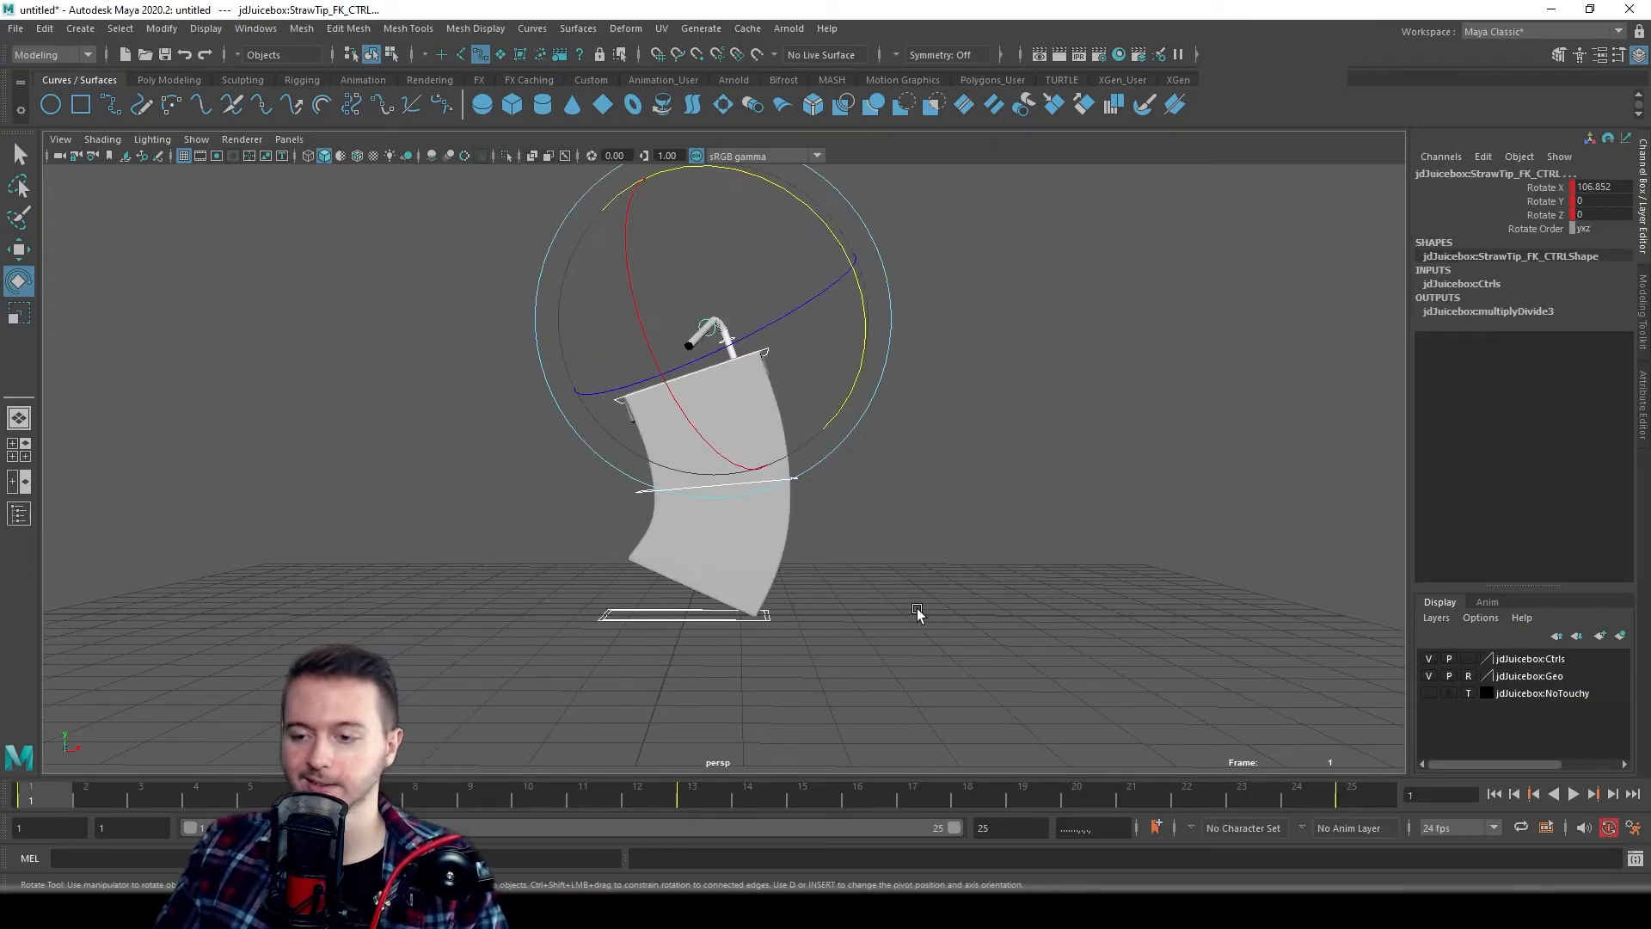
key(period)
key(comma)
key(period)
key(comma)
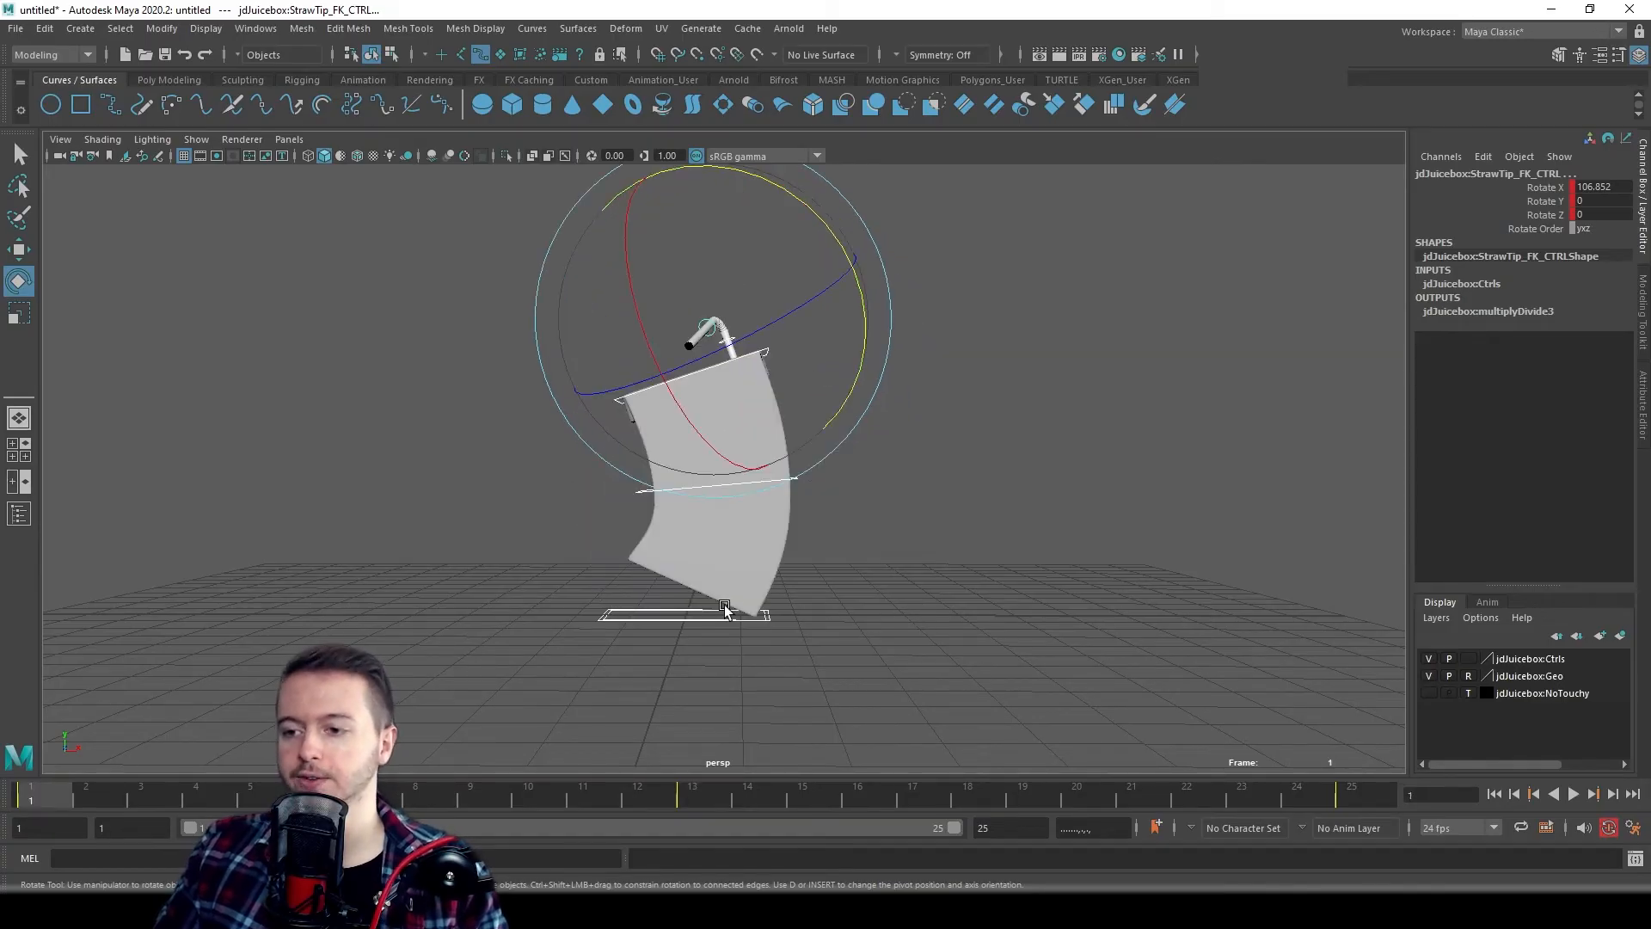
key(period)
key(period)
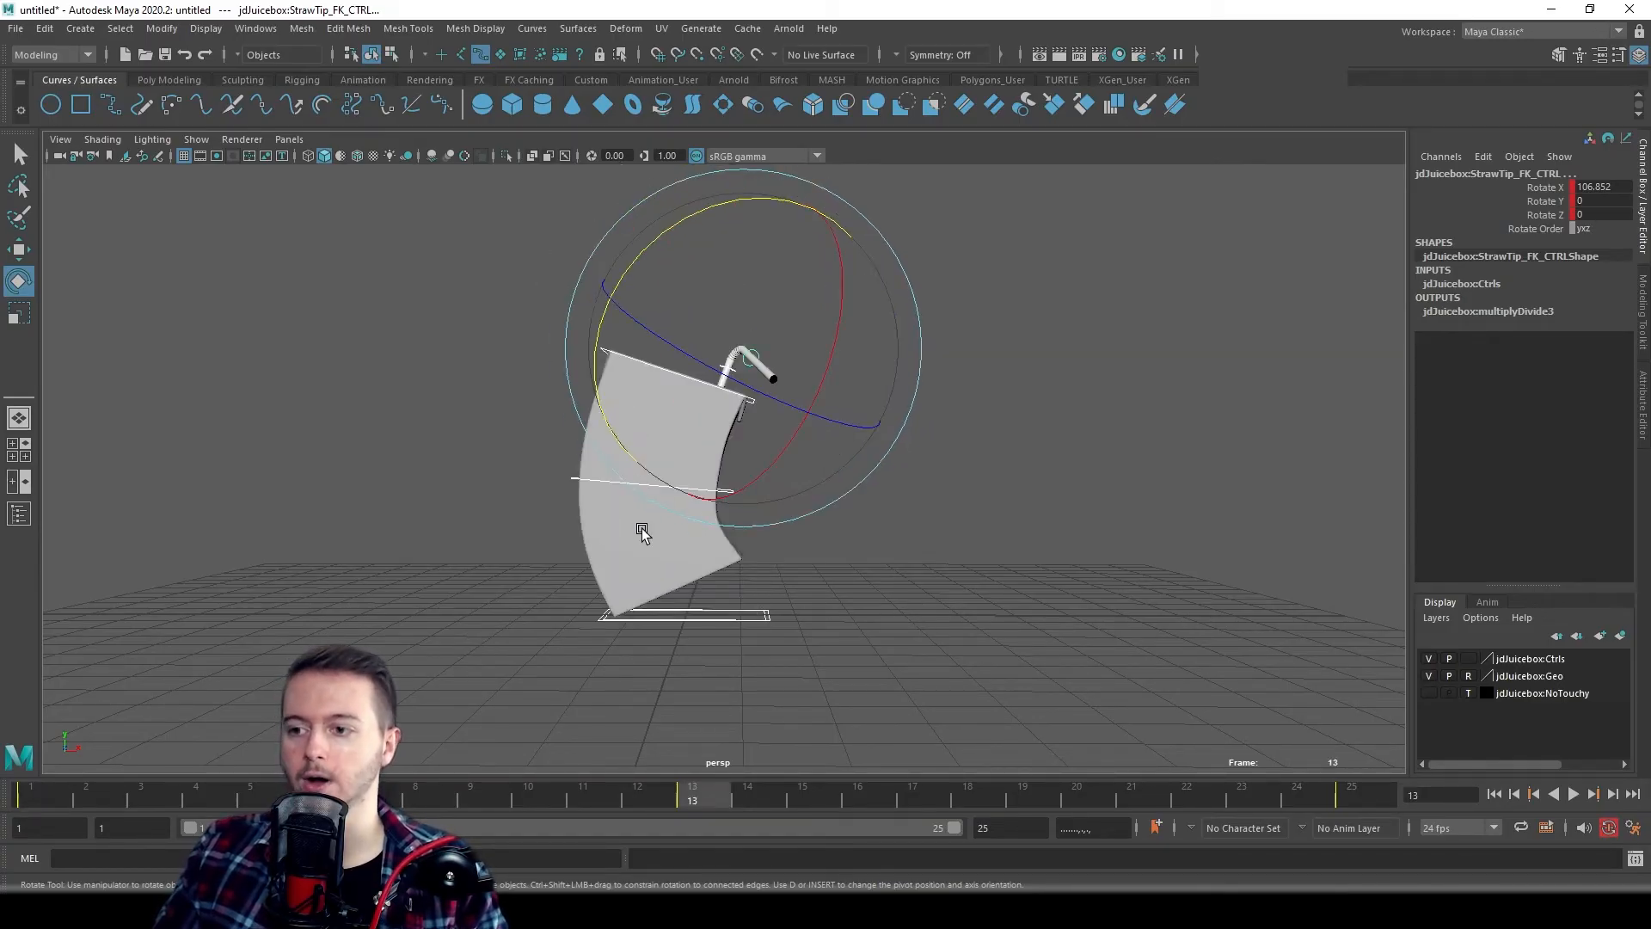
key(comma)
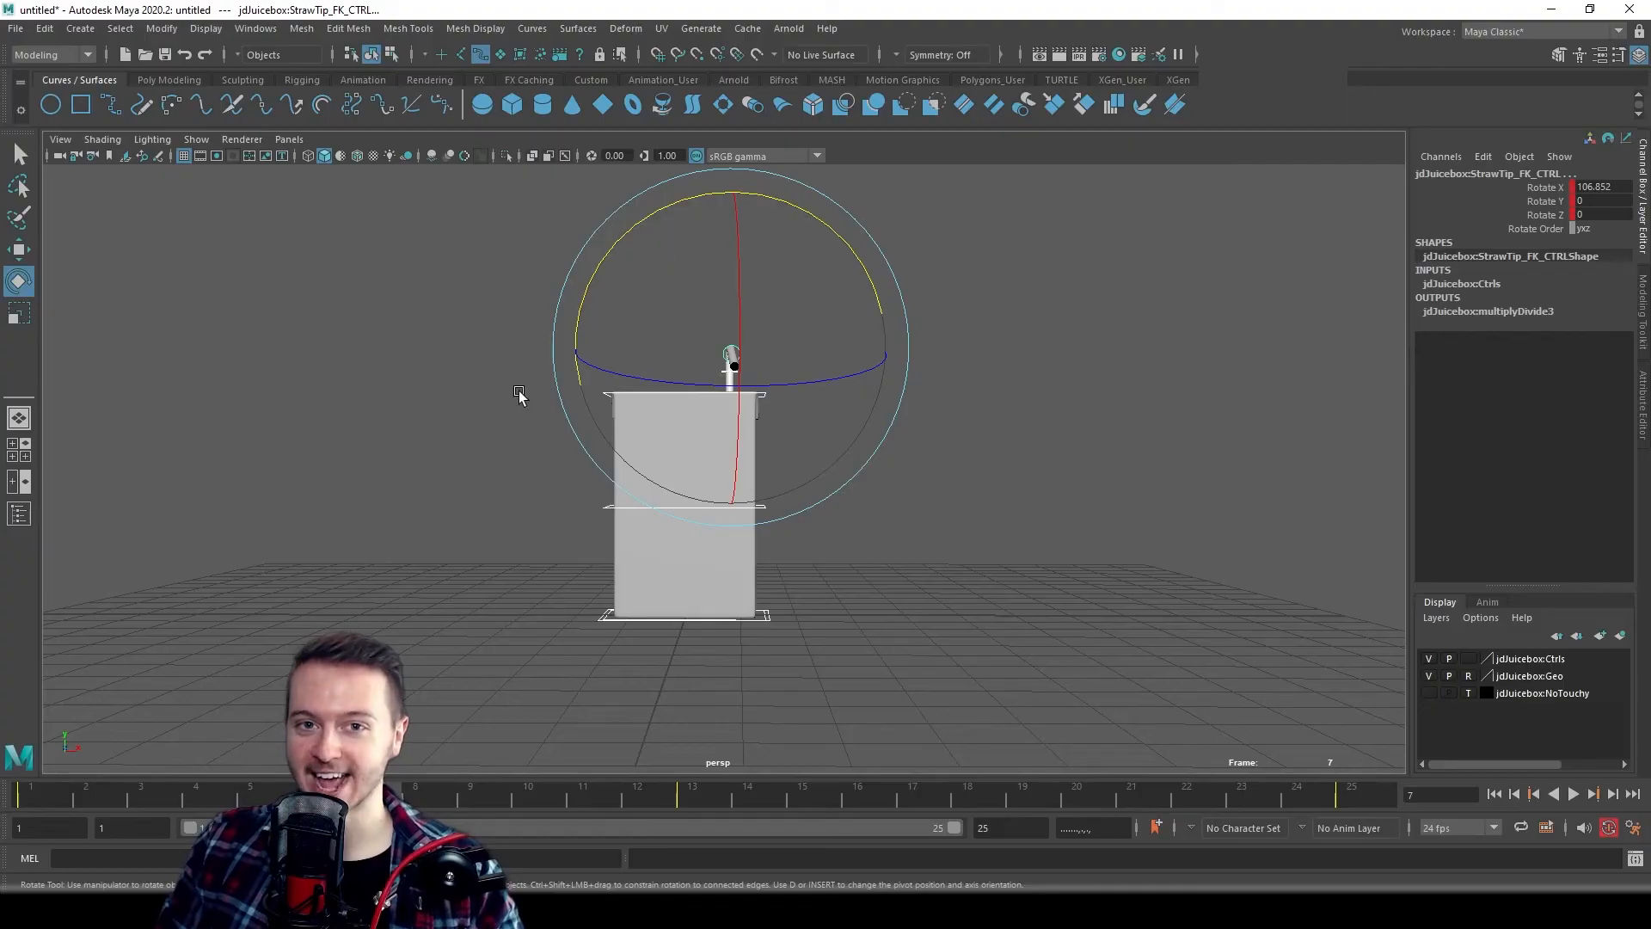
key(comma)
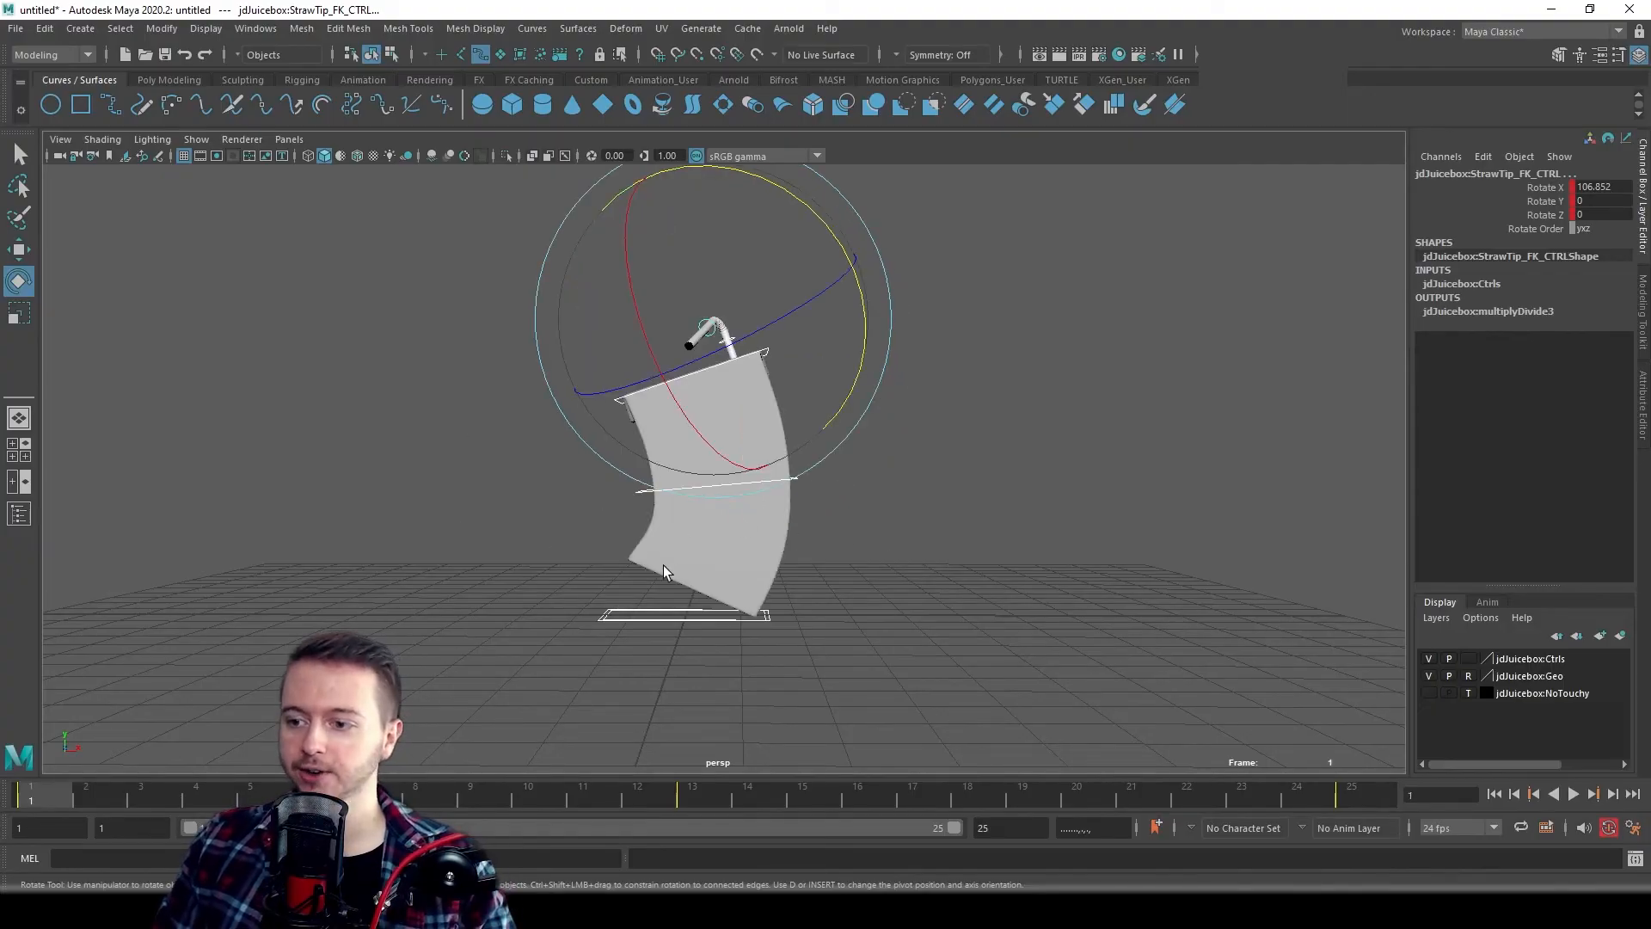
key(period)
key(period)
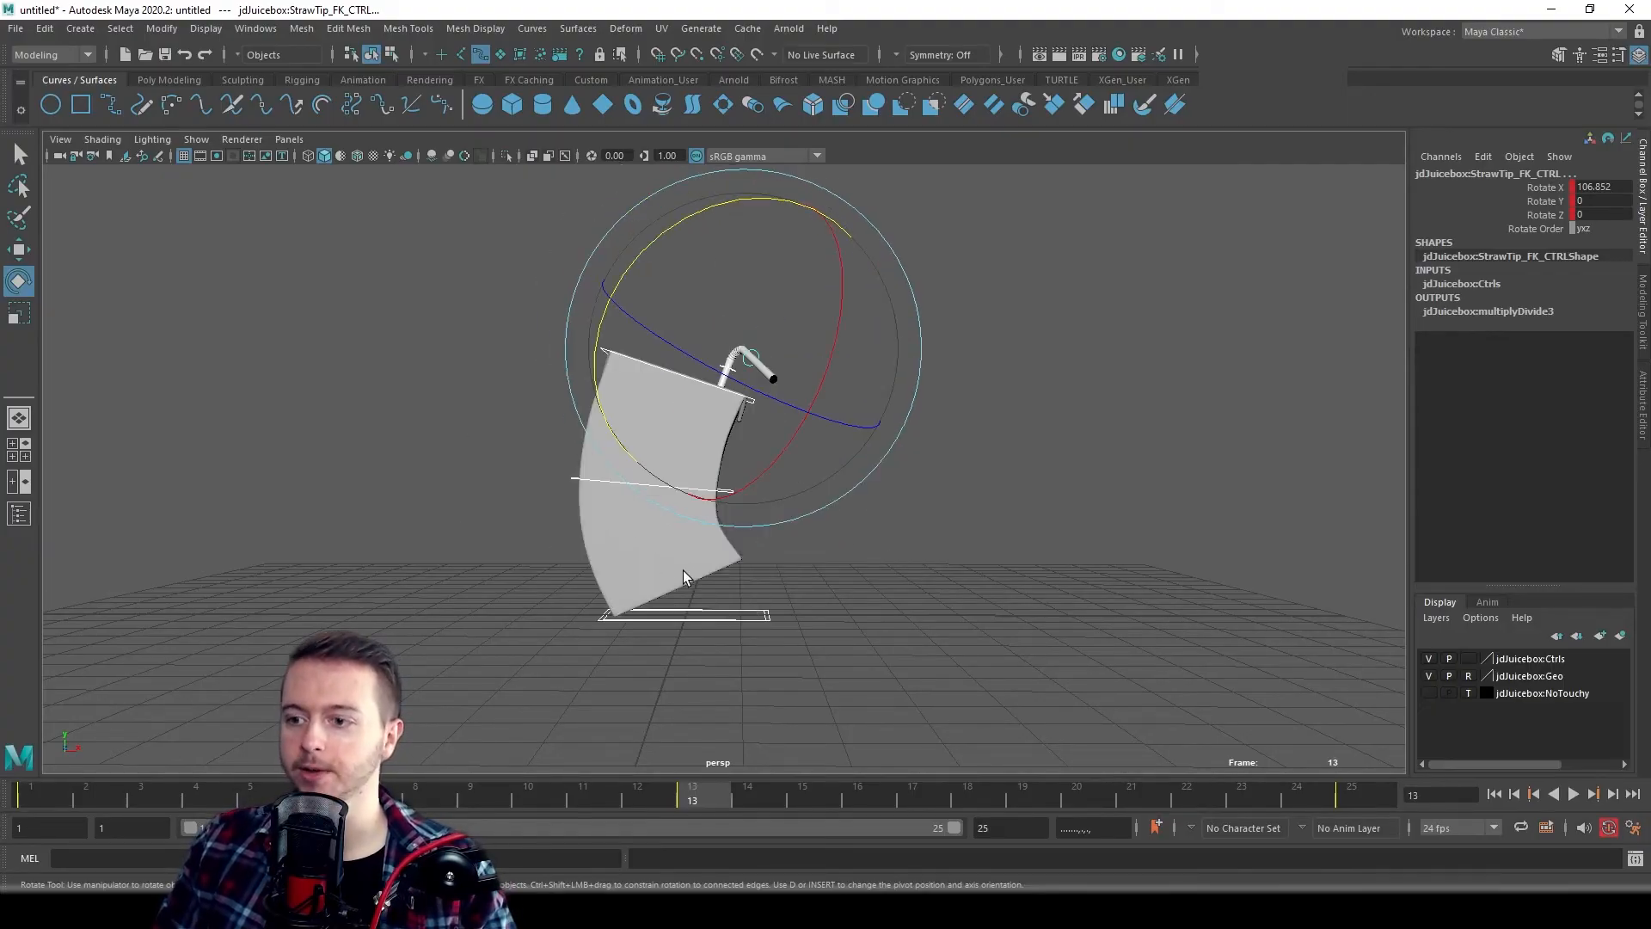
key(comma)
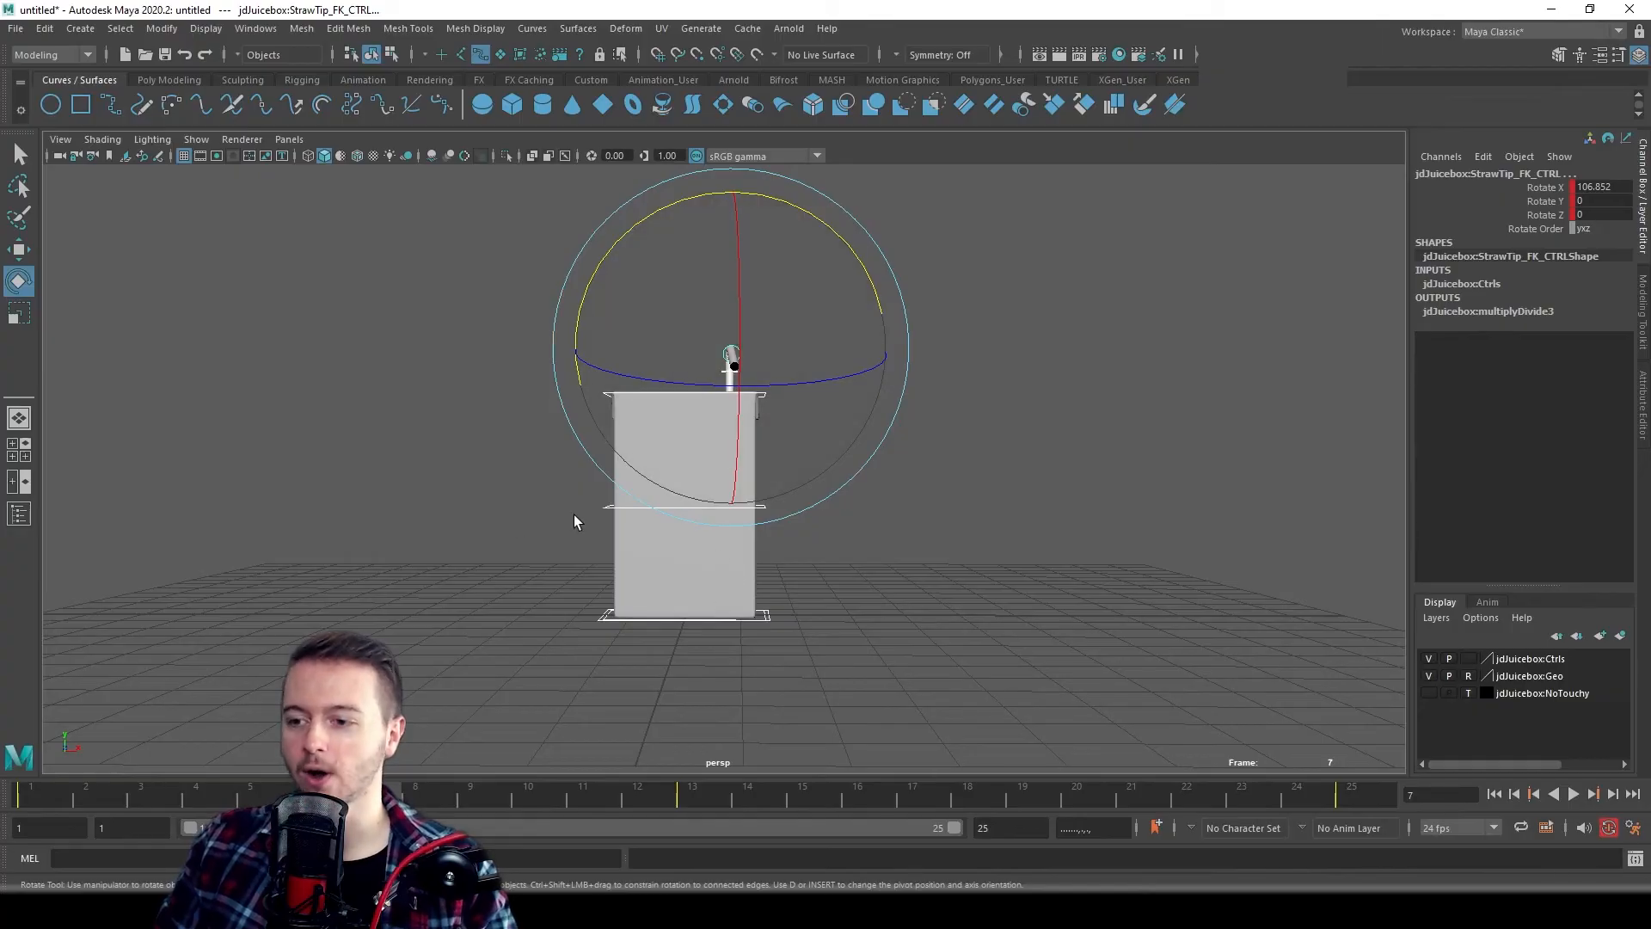
- At frame 7, set the juice box's middle control Squash Stretch to 6.9 to squash the passing pose
click(823, 432)
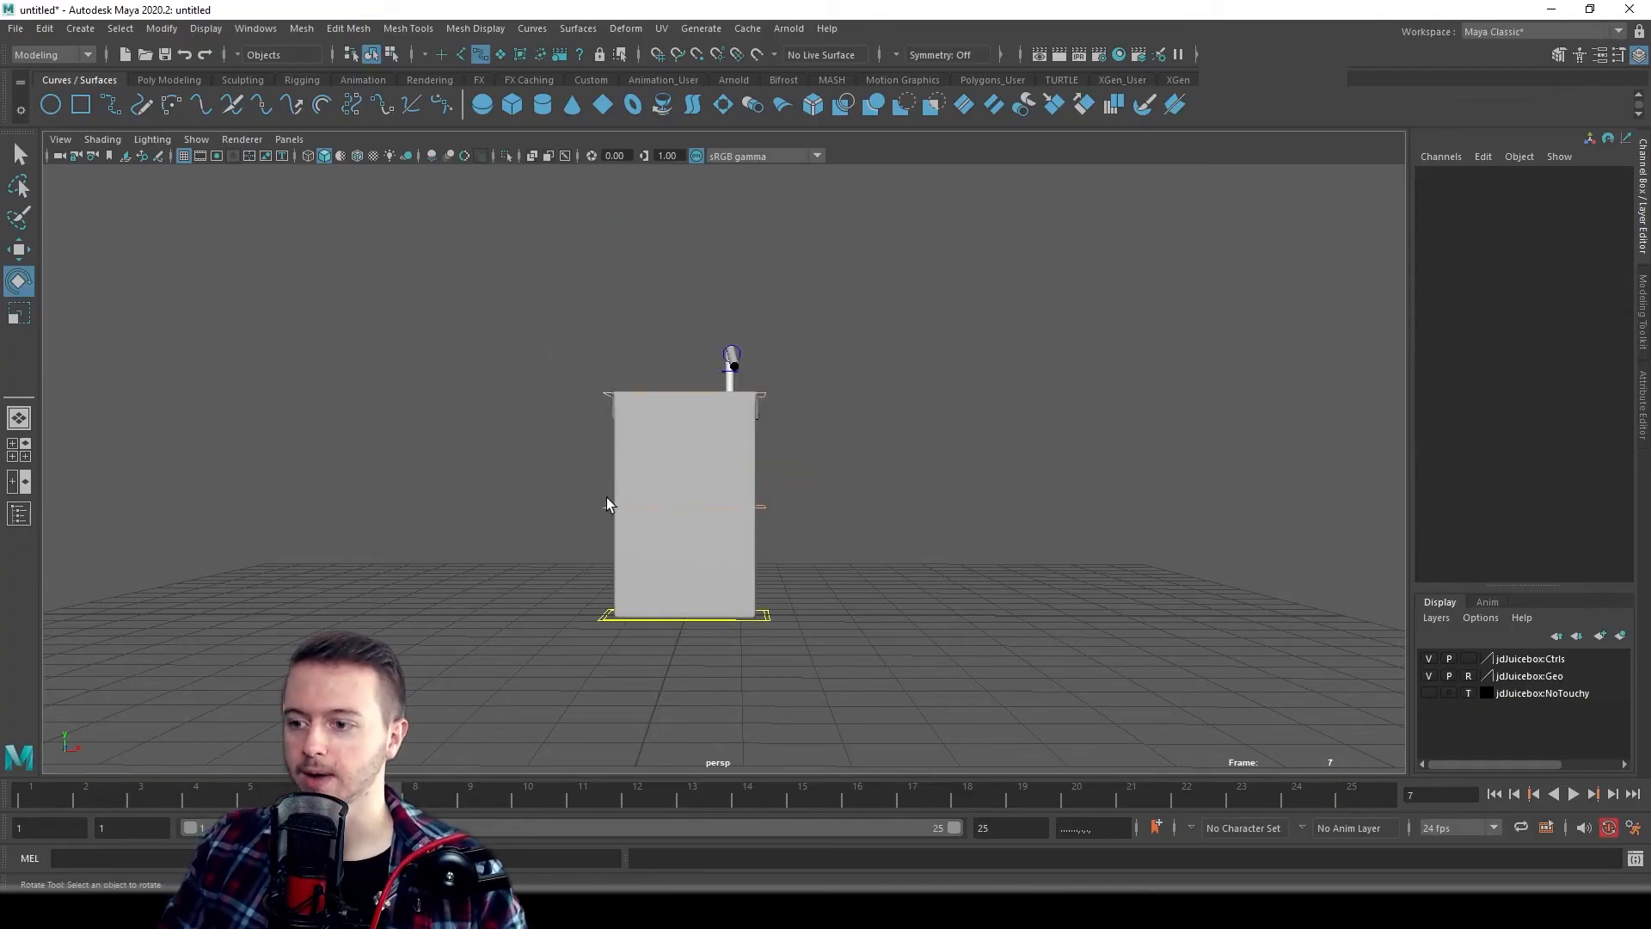
alt+right_drag(606, 503, 777, 527)
click(777, 523)
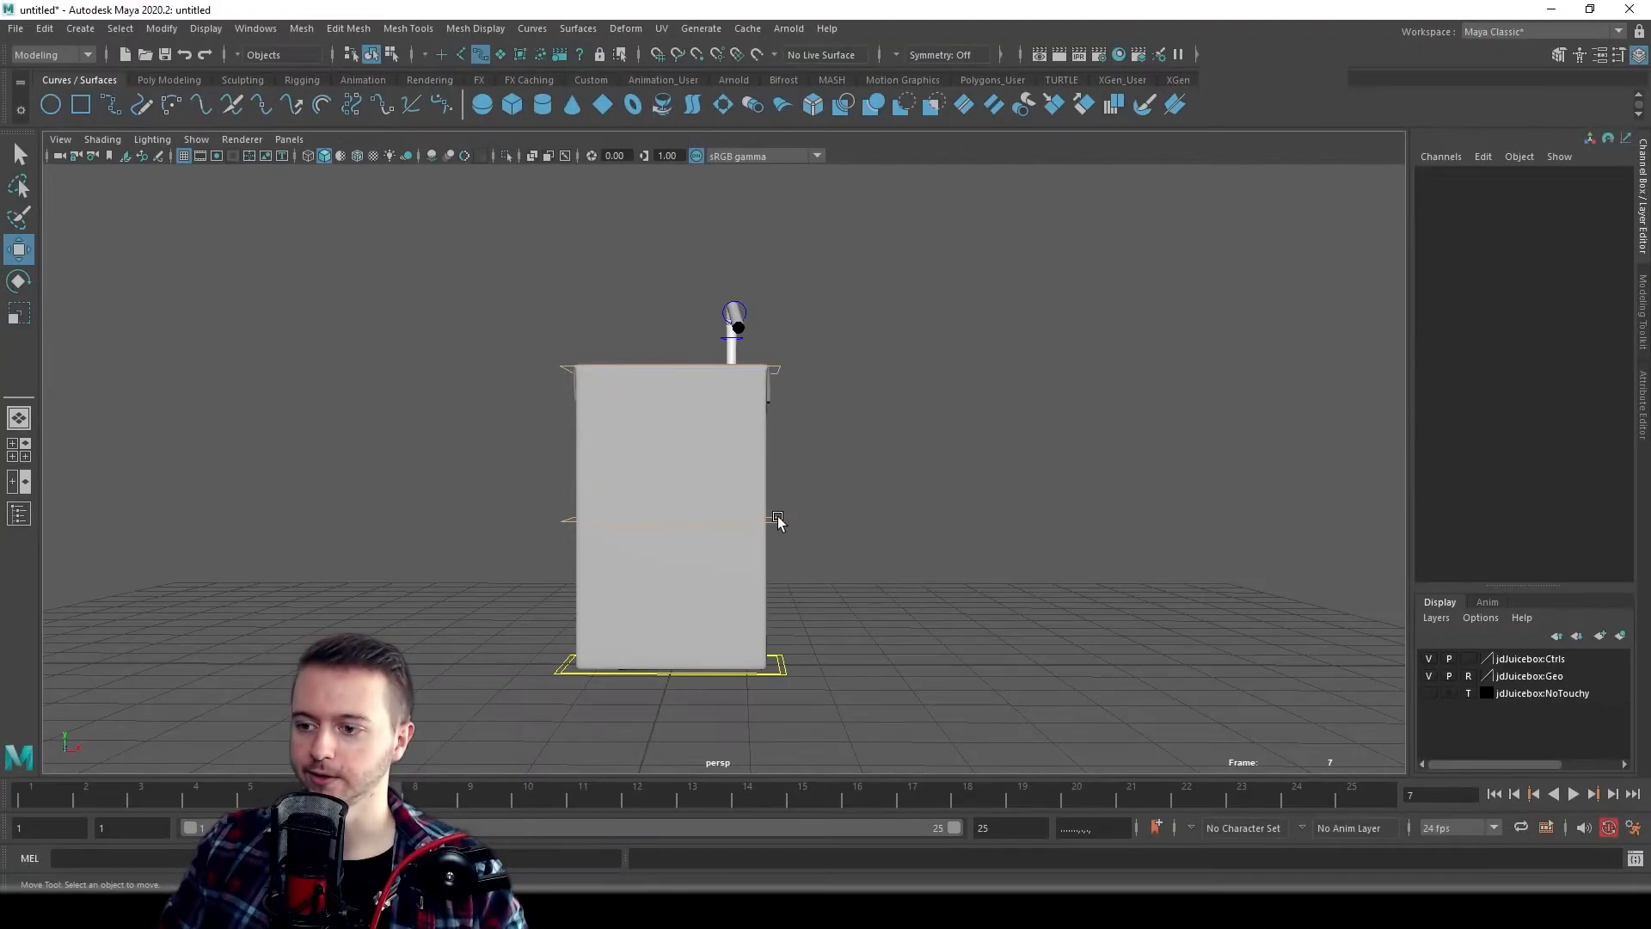
click(779, 521)
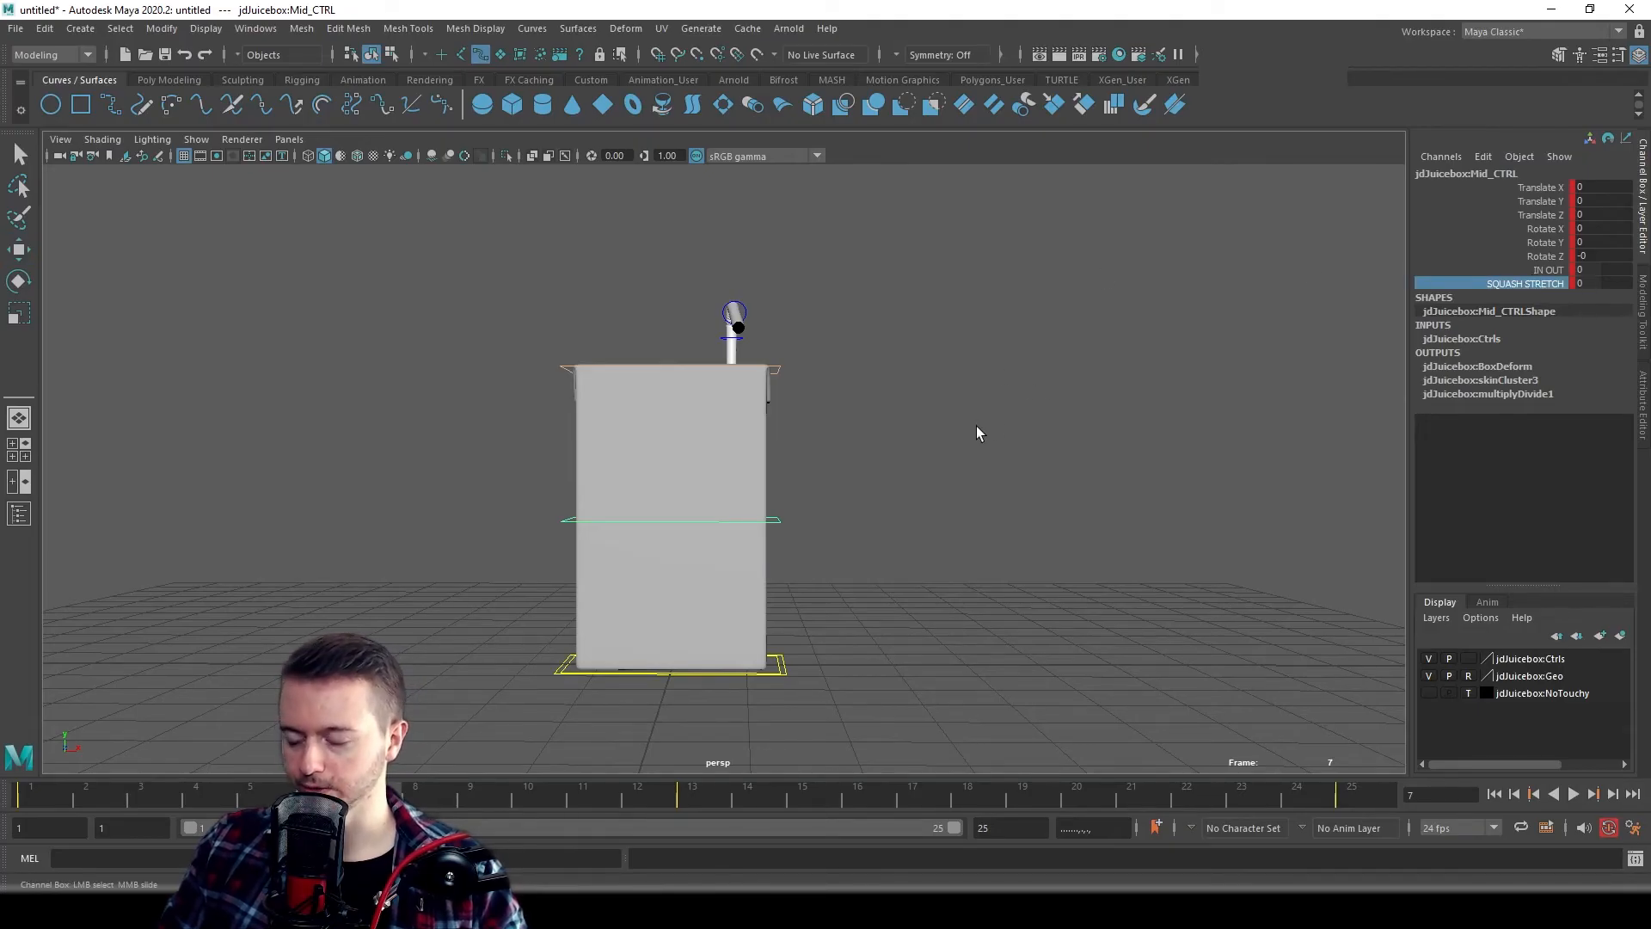
middle_drag(977, 433, 1049, 454)
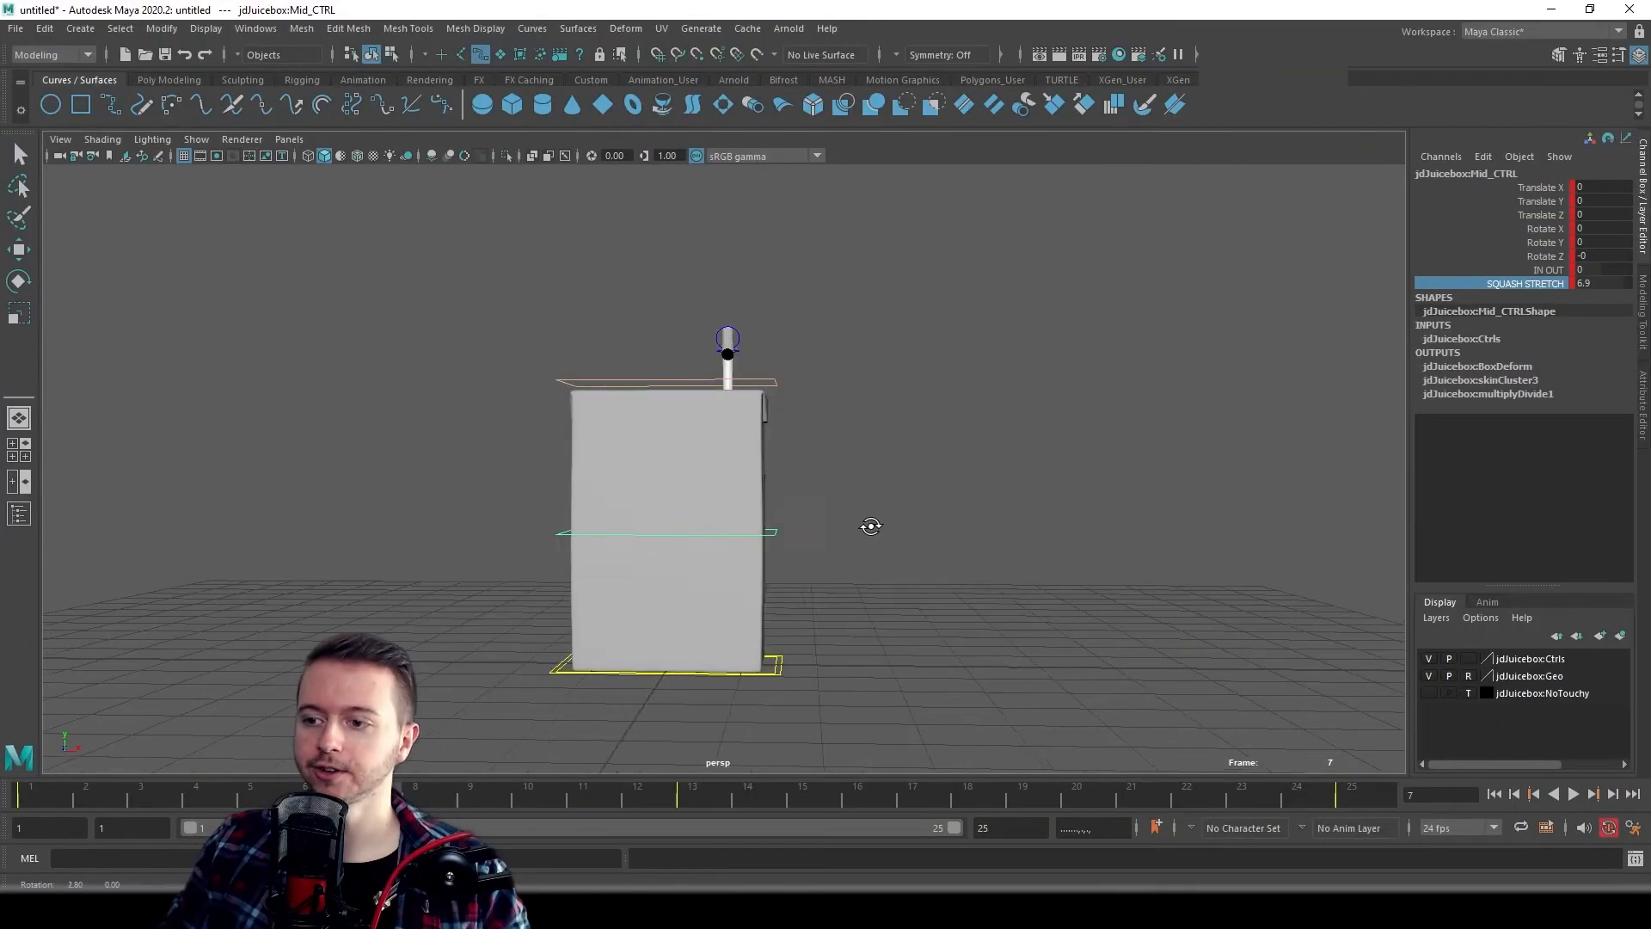
- Bend the box forward at frame 7, rotating the middle control about 7° and the top control about 15° in X
alt+drag(895, 524, 703, 531)
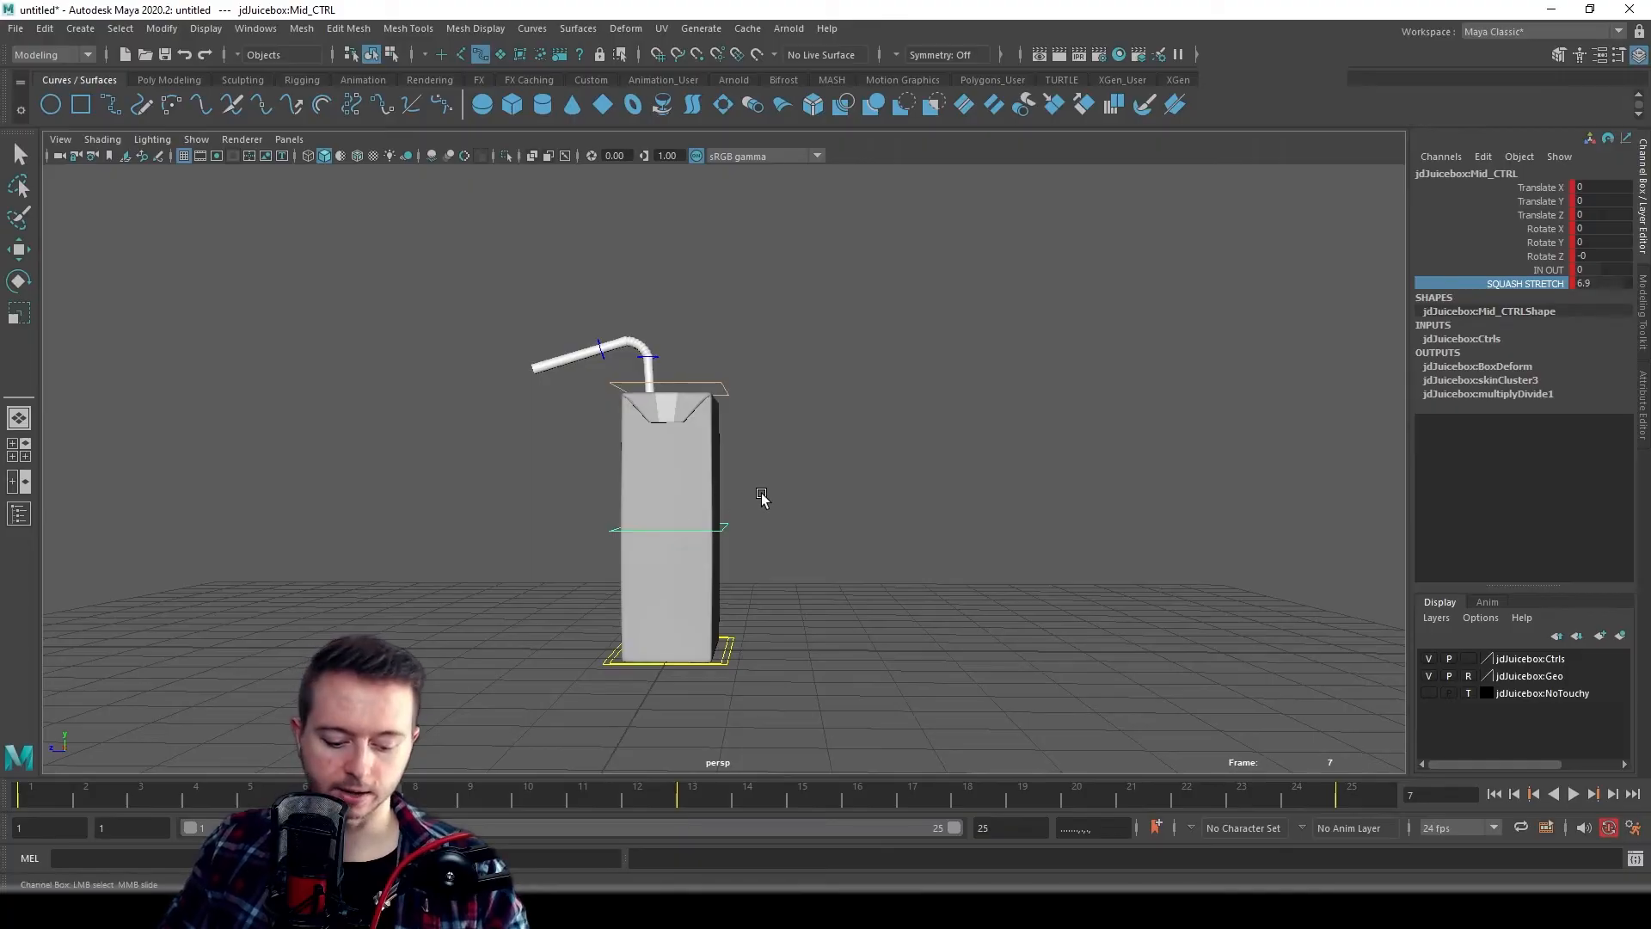
key(e)
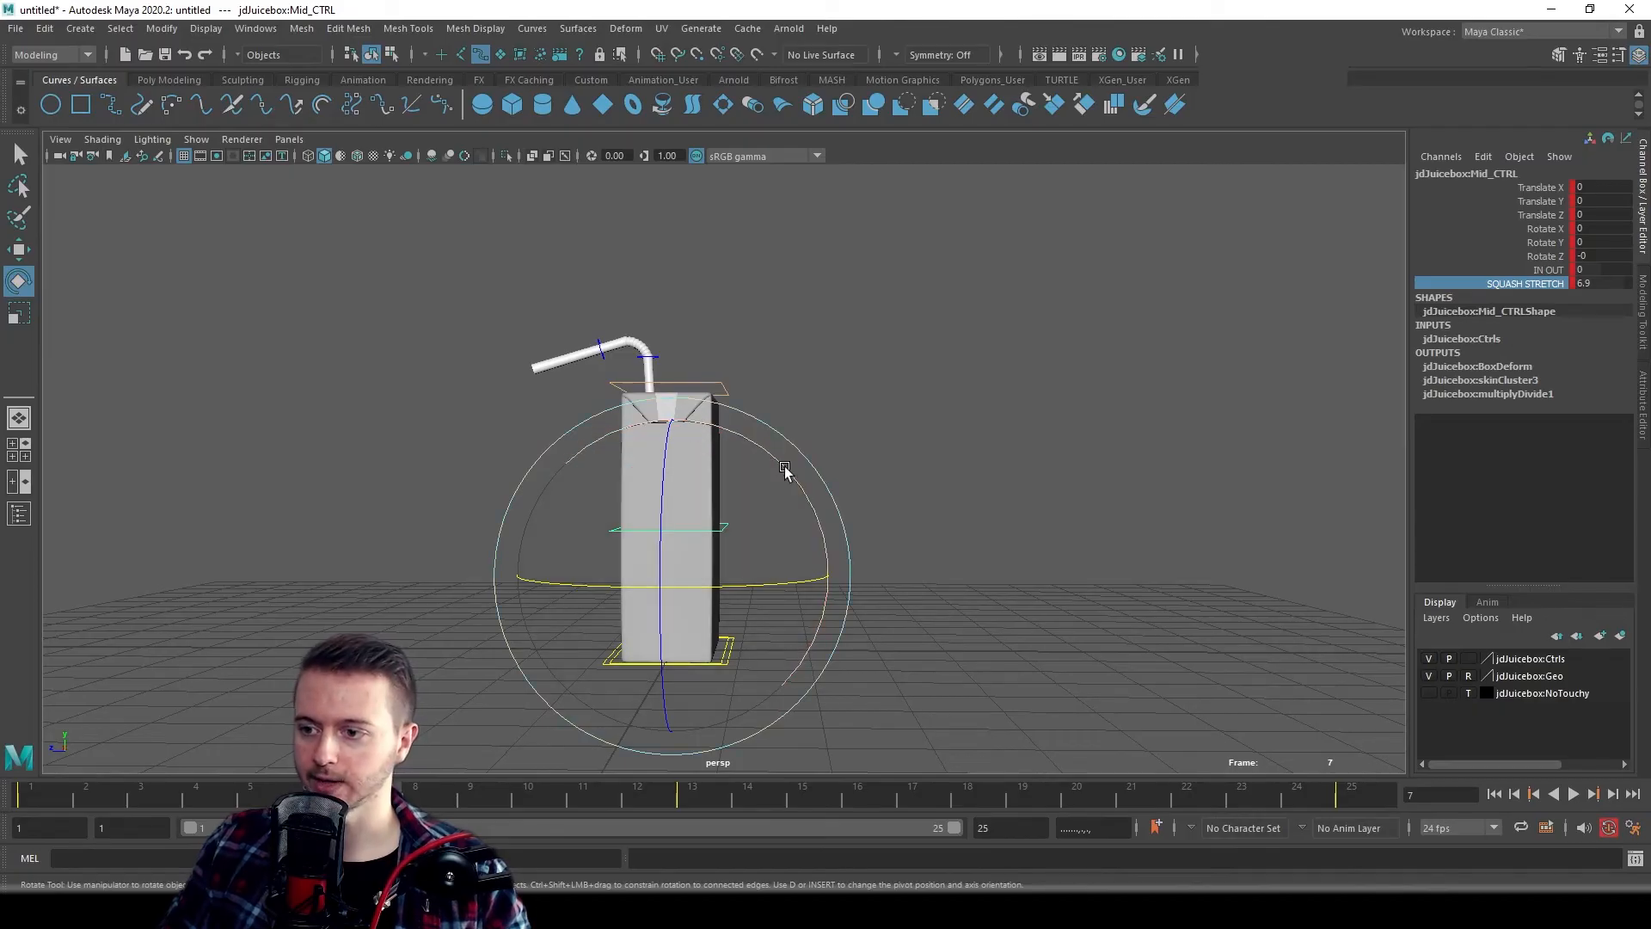
drag(810, 511, 809, 486)
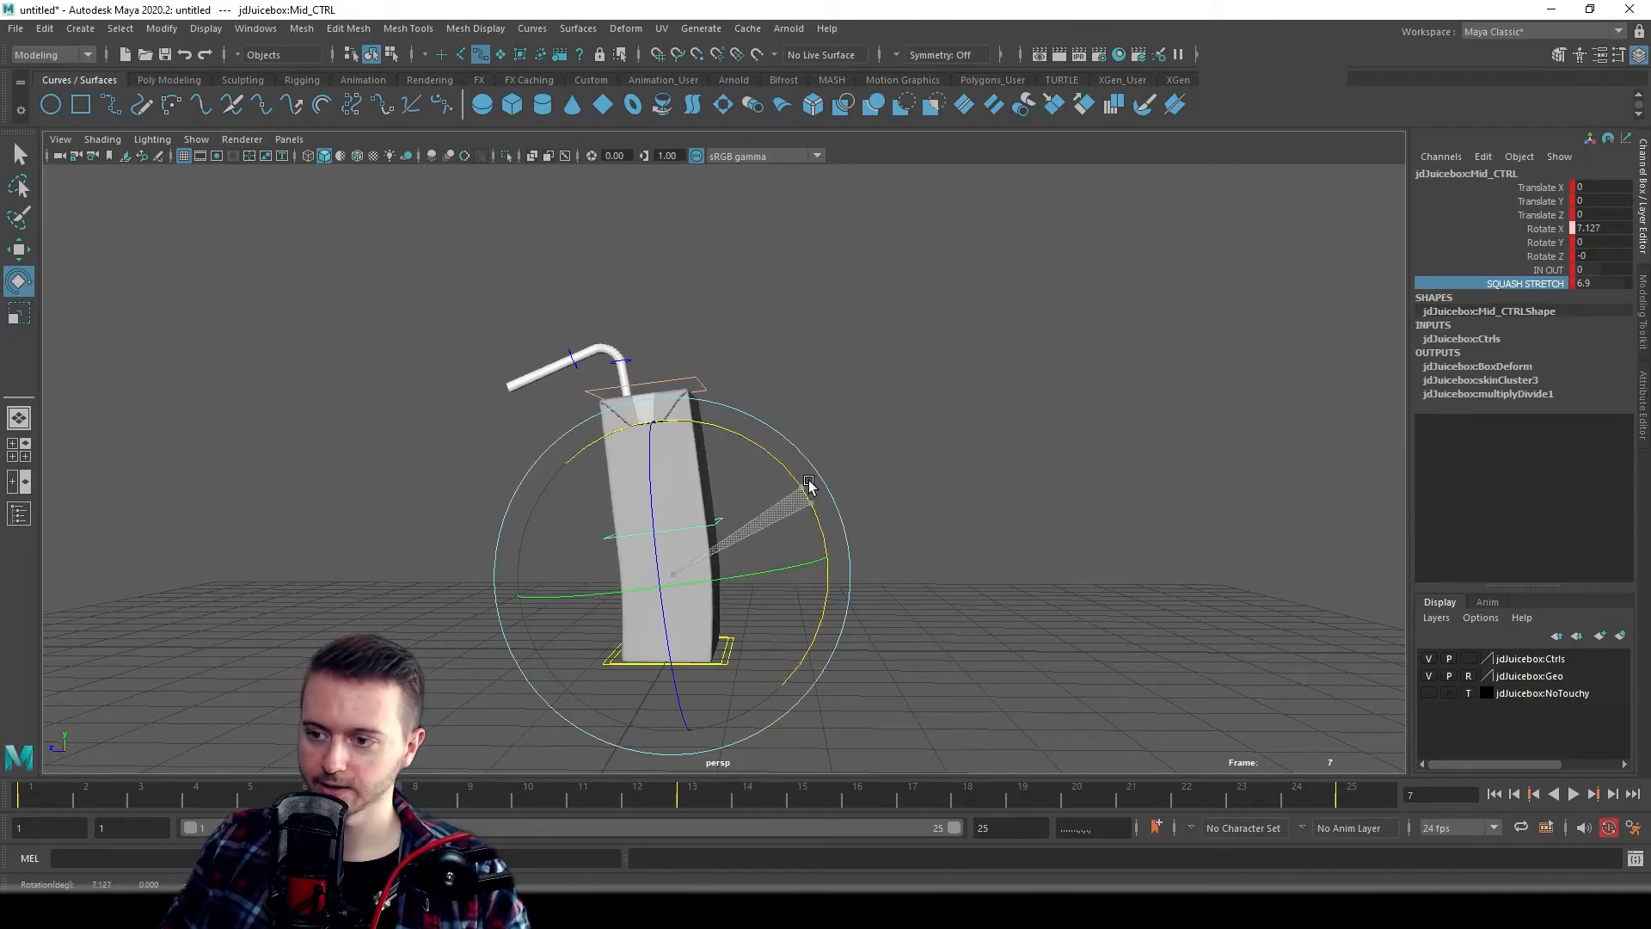
click(695, 379)
drag(770, 361, 735, 333)
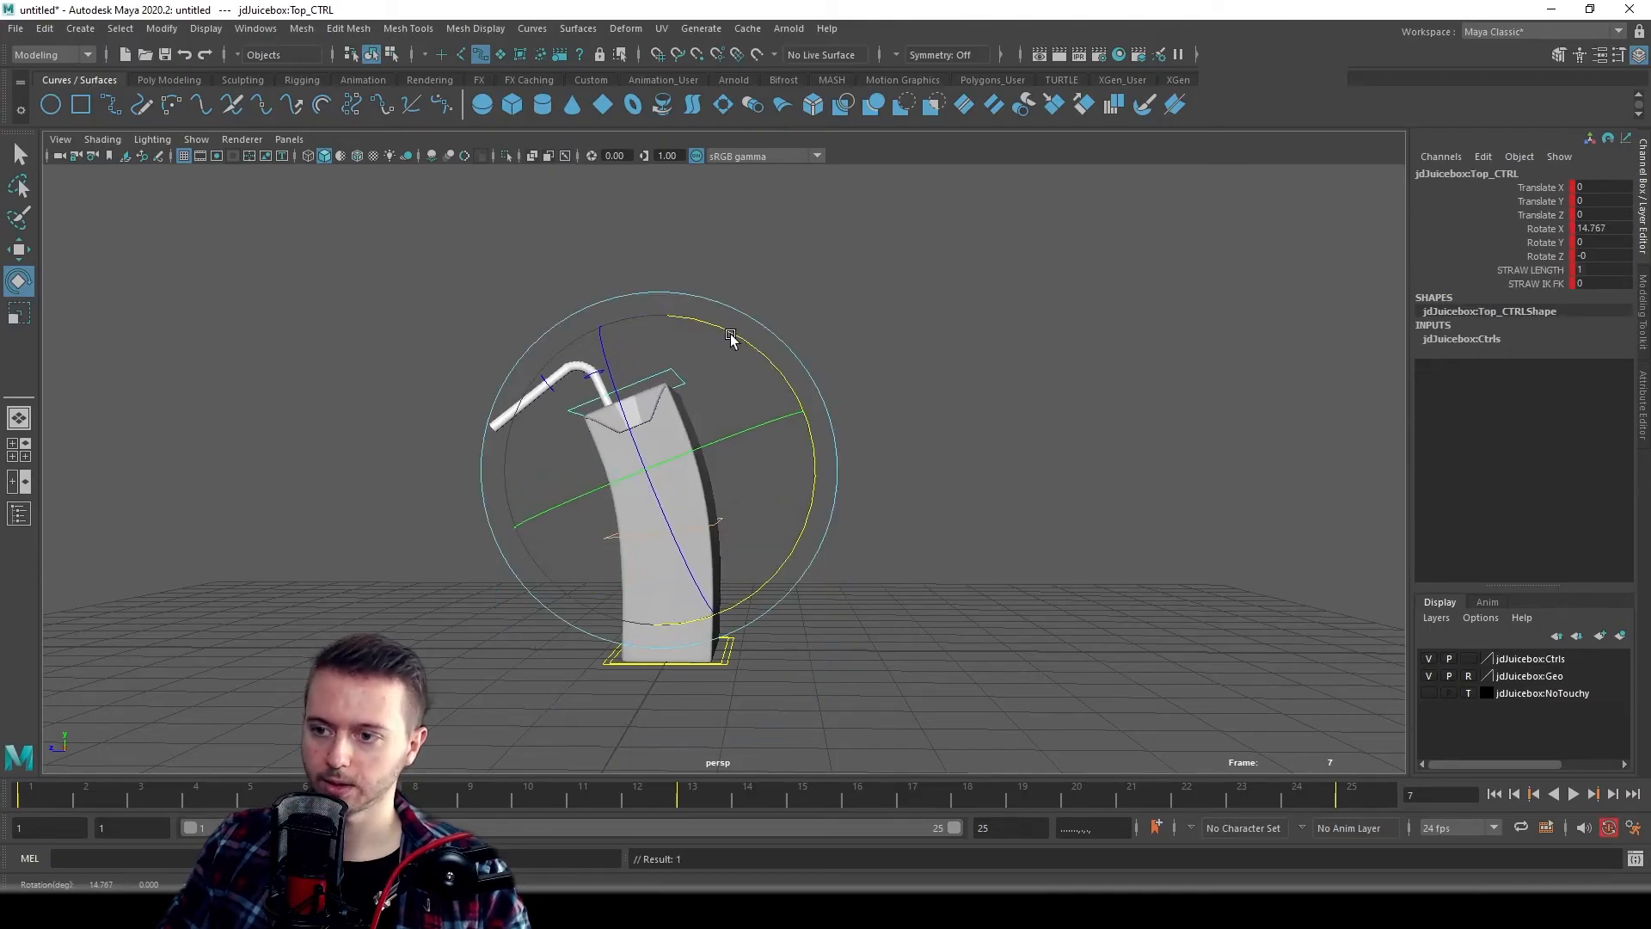
- Rotate the straw tip control further downward in X to about 118.9° at frame 7
click(405, 338)
click(547, 384)
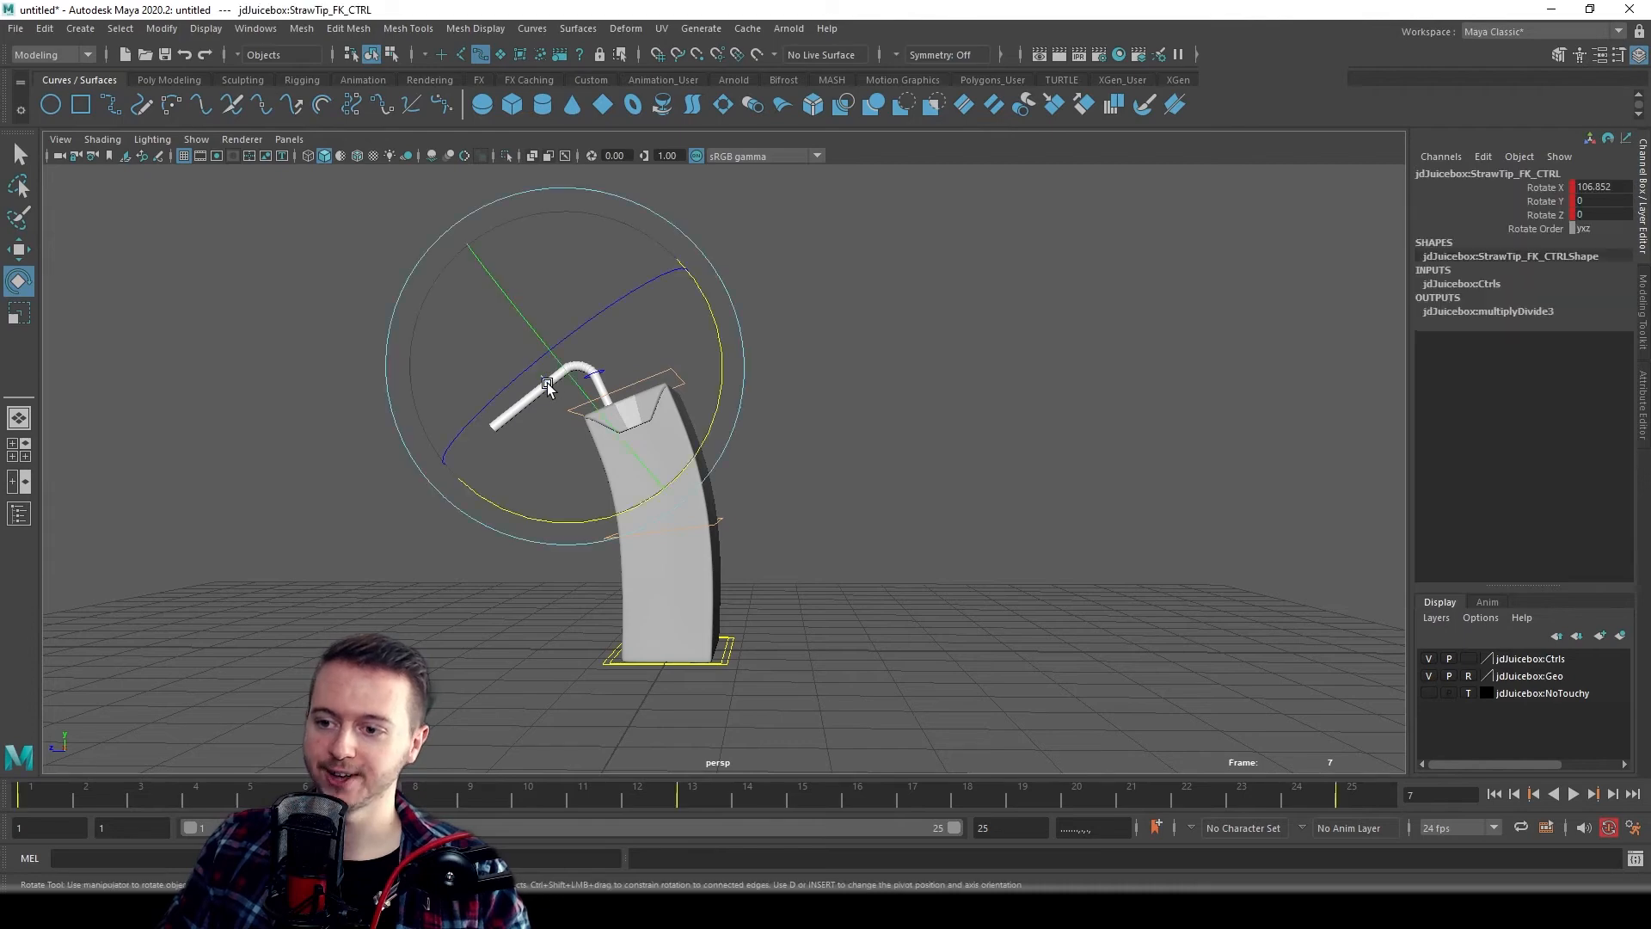
mouse_move(537, 516)
mouse_down()
mouse_move(545, 479)
mouse_move(516, 520)
mouse_move(547, 519)
mouse_up()
- Go to frame 19 and set a keyframe there on all the juice box rig's controls
alt+drag(906, 611, 997, 592)
drag(42, 793, 1039, 801)
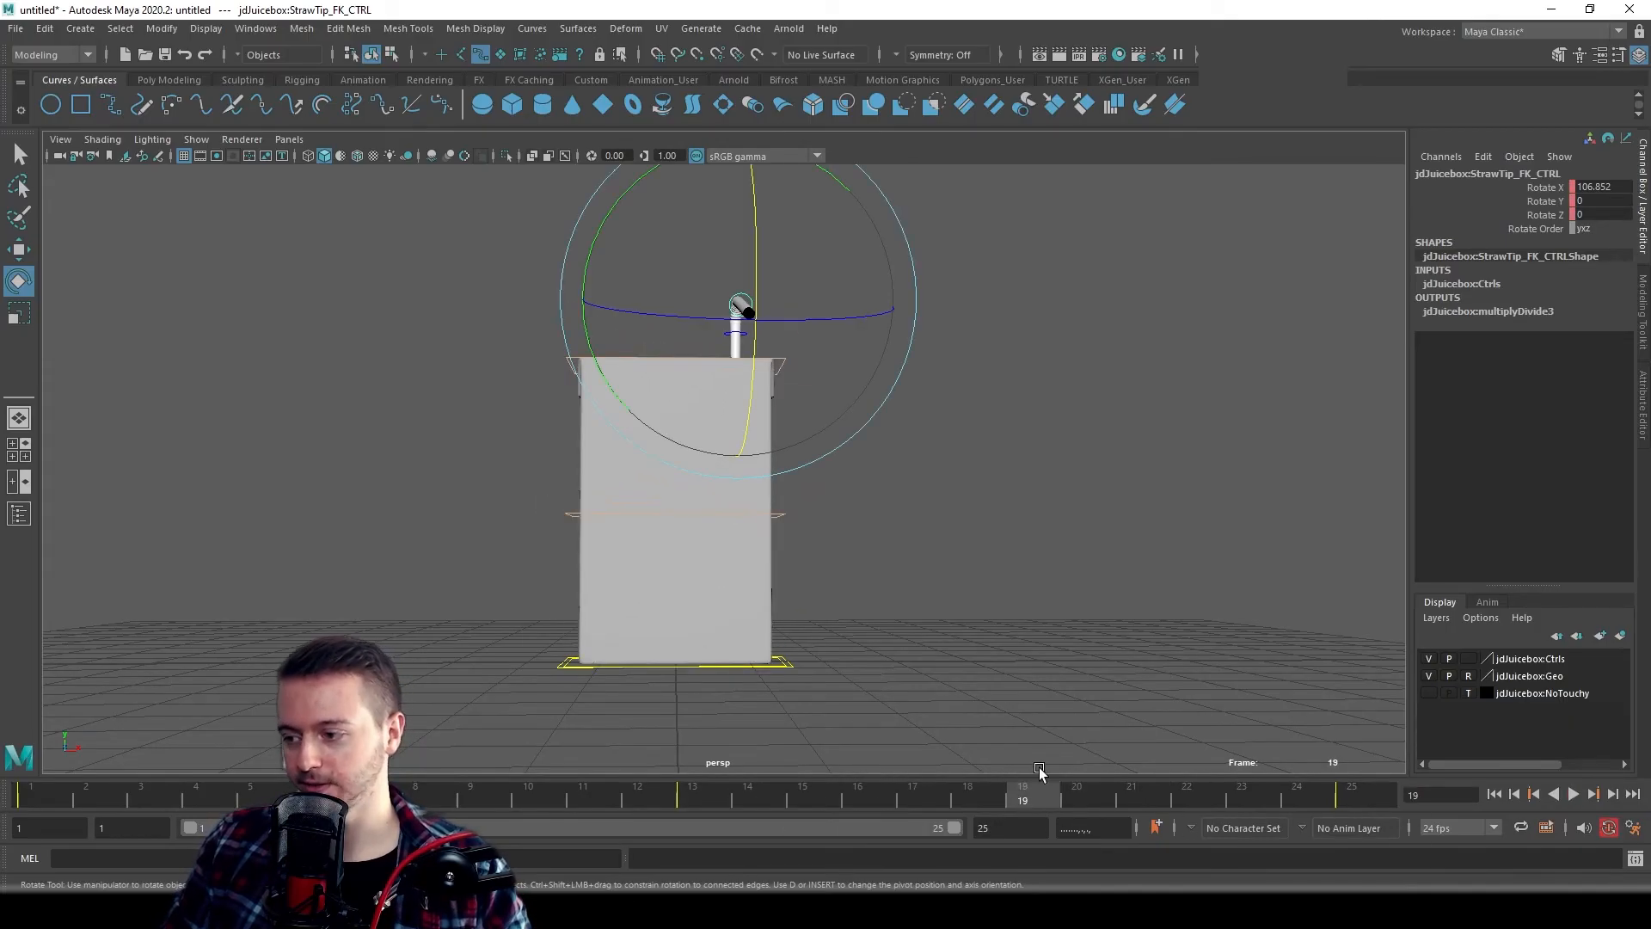
click(398, 496)
alt+right_drag(399, 496, 445, 324)
drag(405, 235, 954, 619)
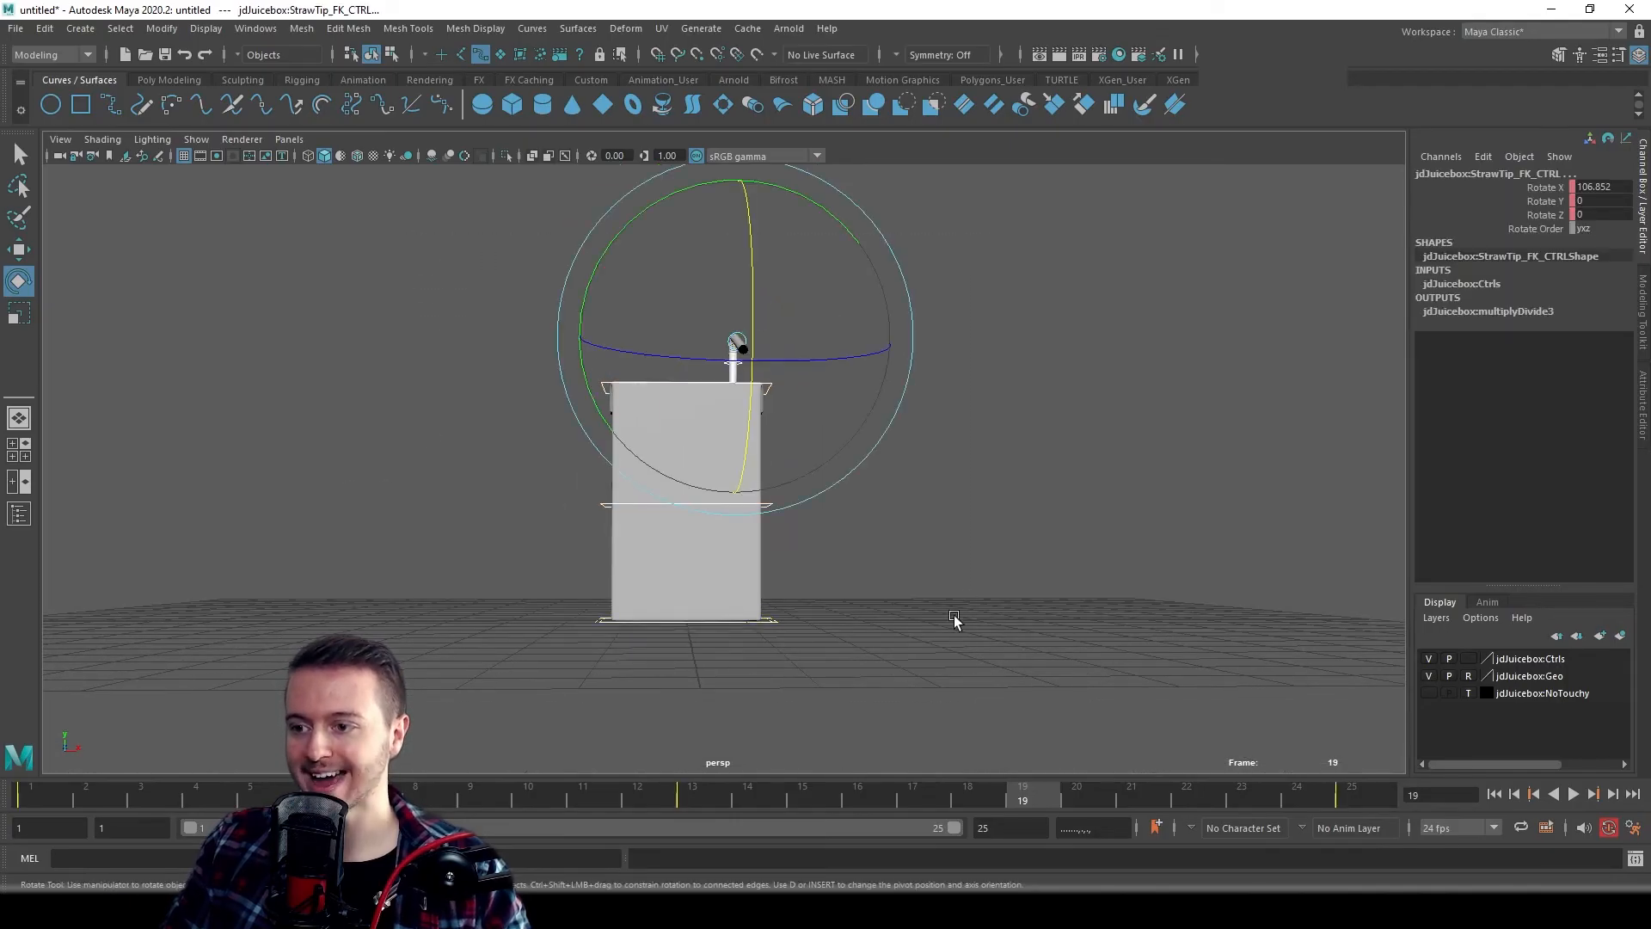
key(s)
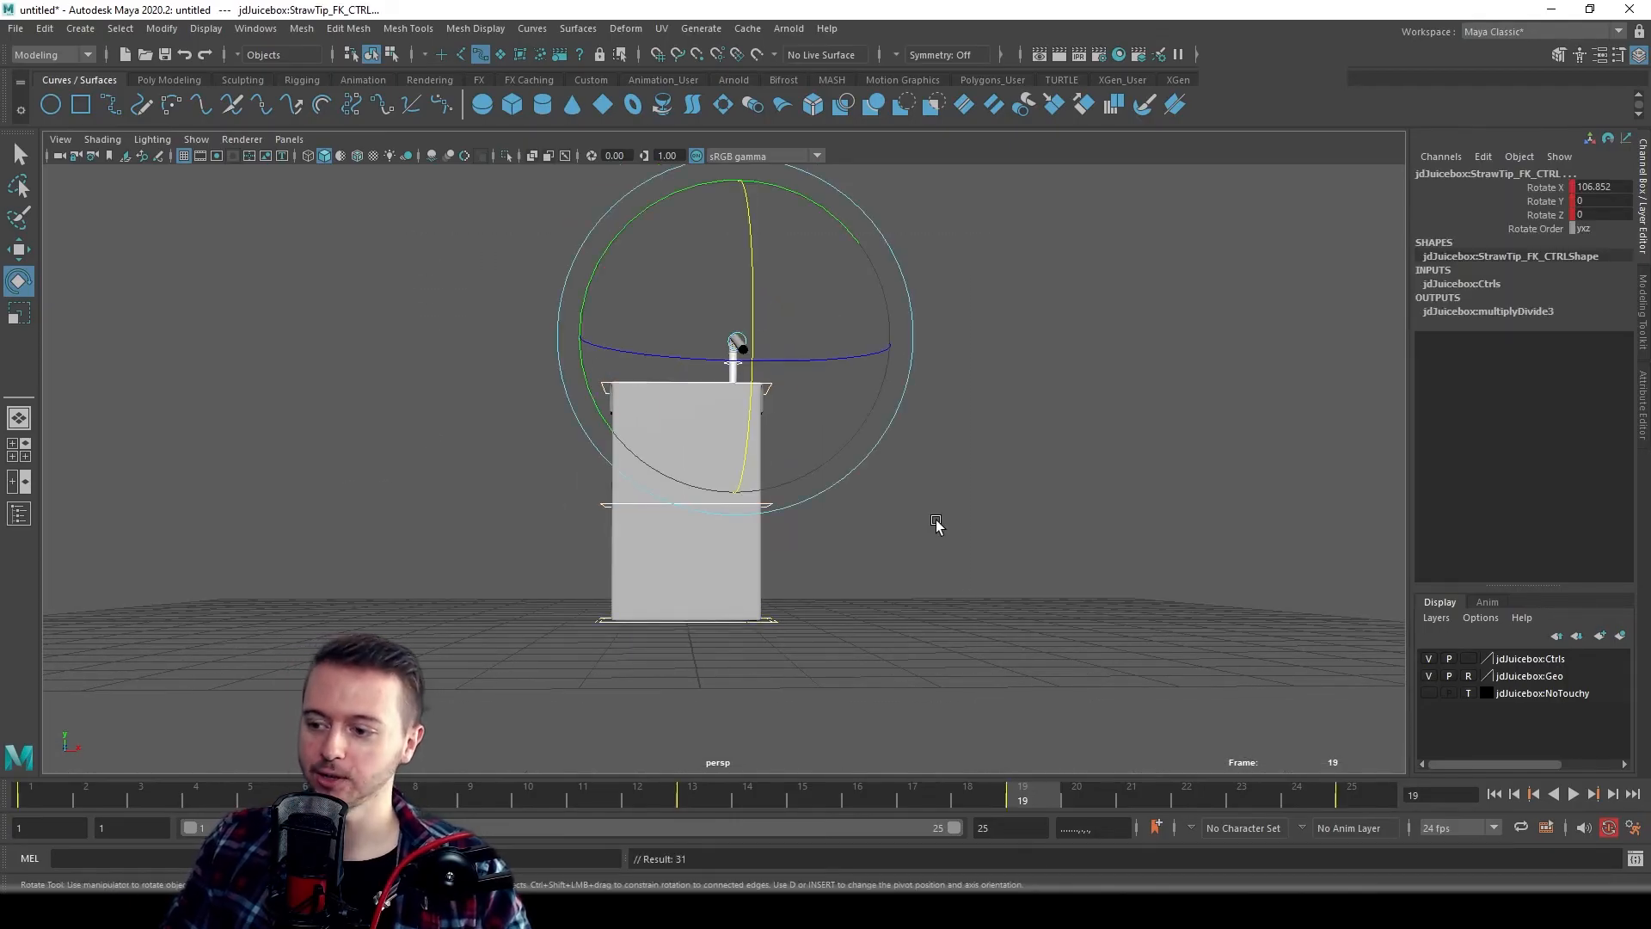
- At frame 19, set the juice box's middle control Squash Stretch to 7.5
alt+drag(601, 487, 685, 522)
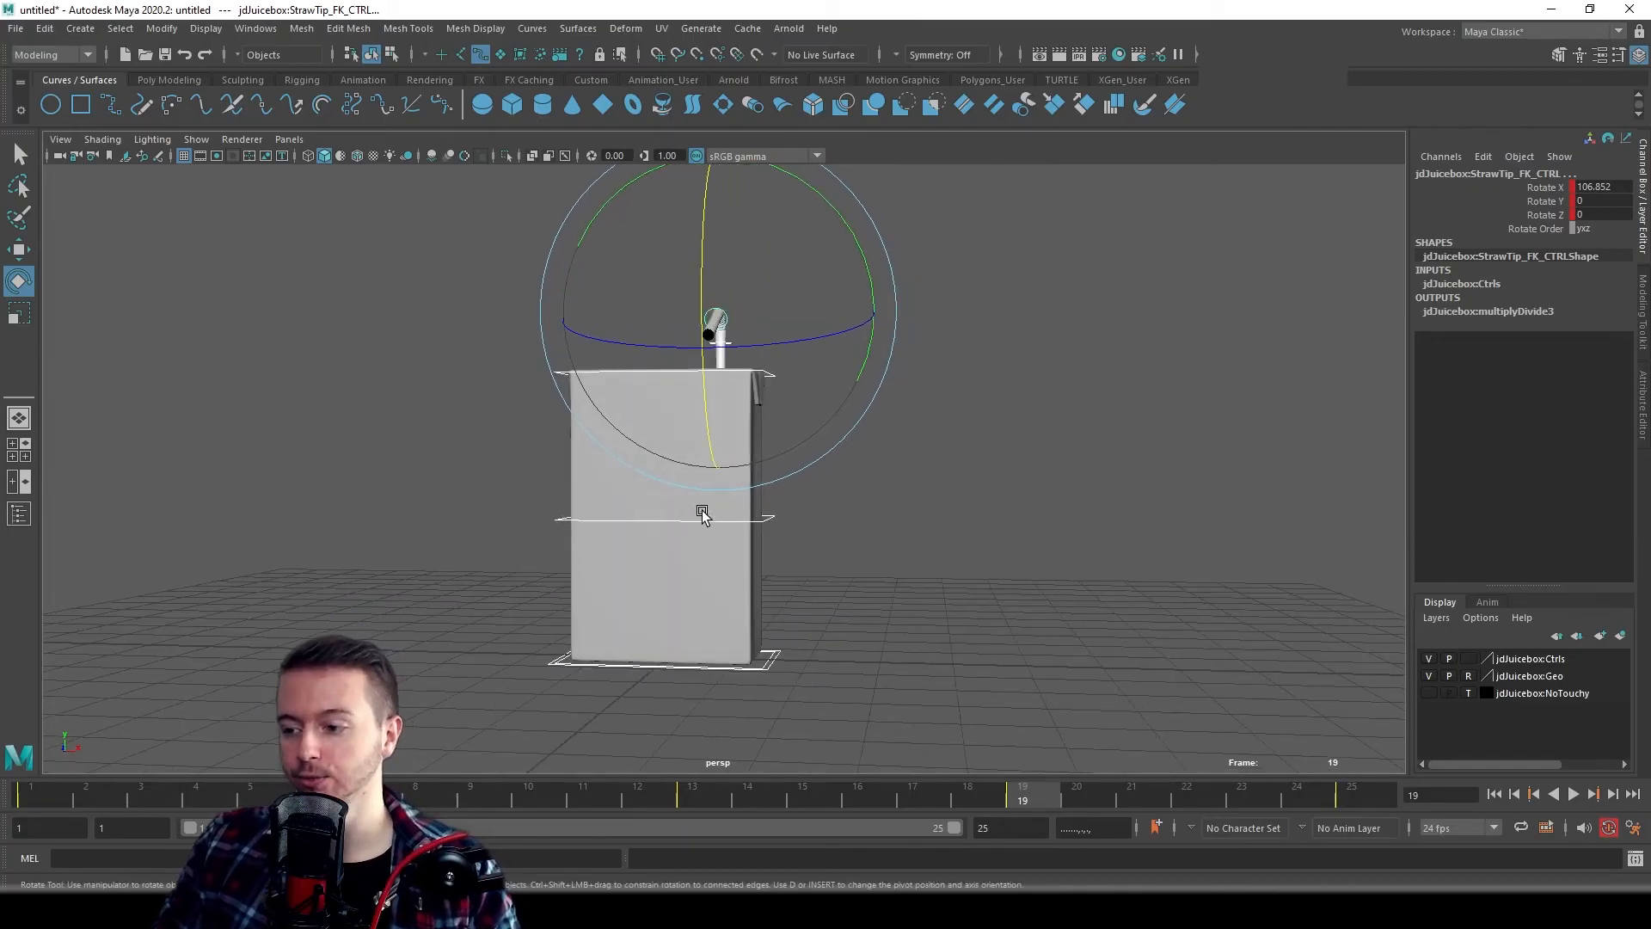
click(796, 539)
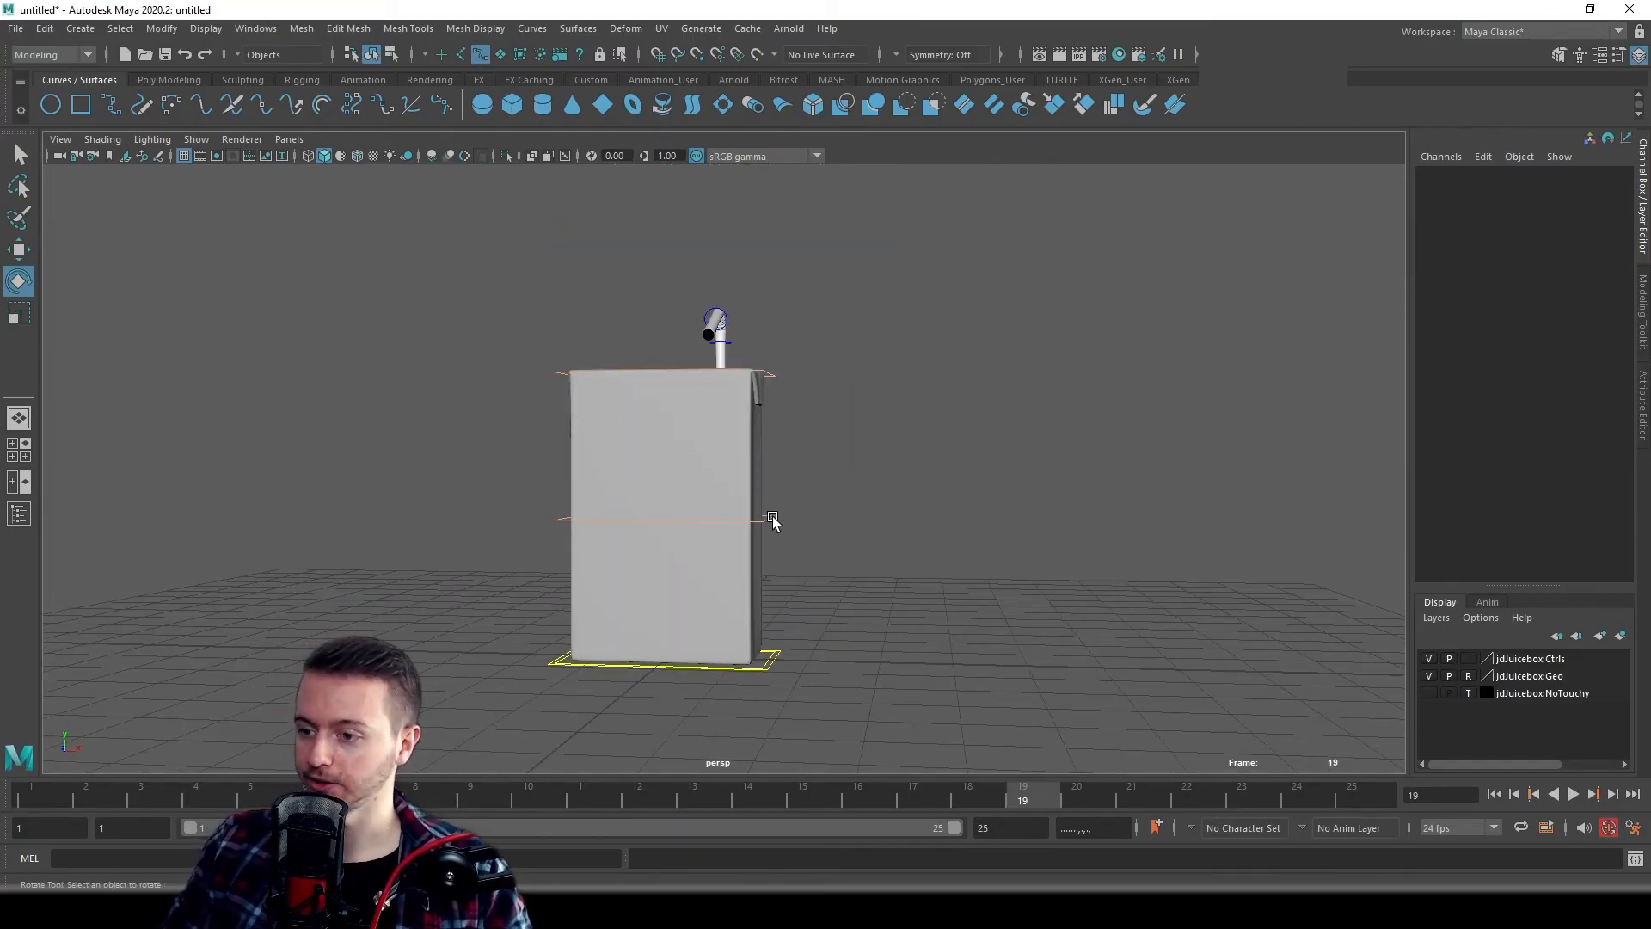
click(773, 521)
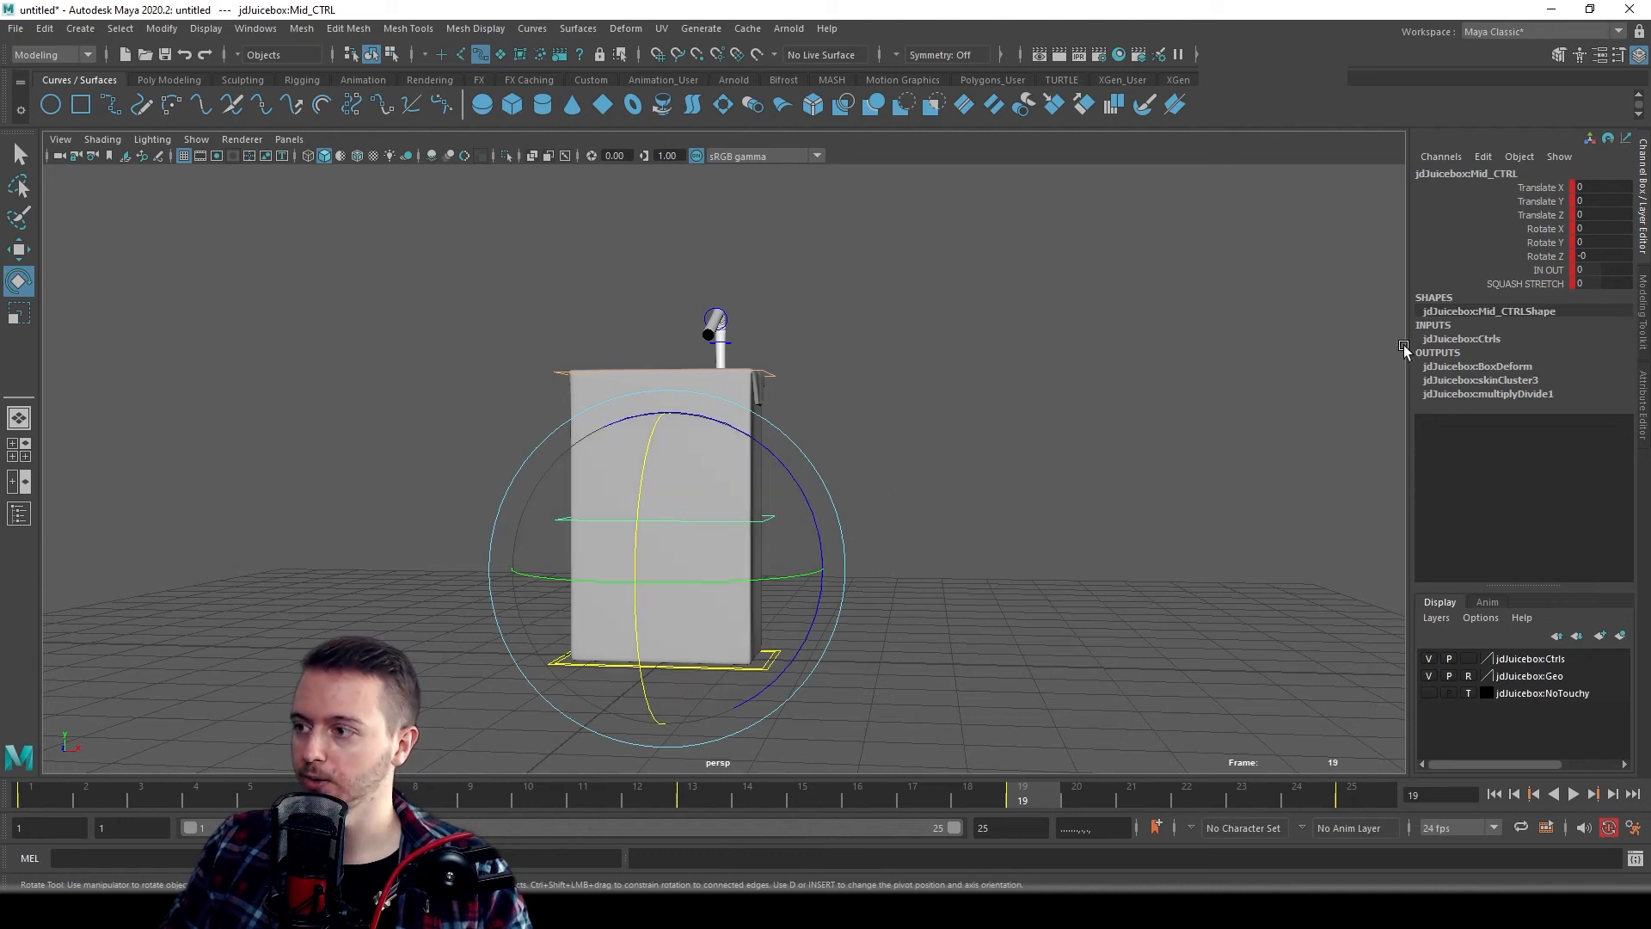
click(1512, 283)
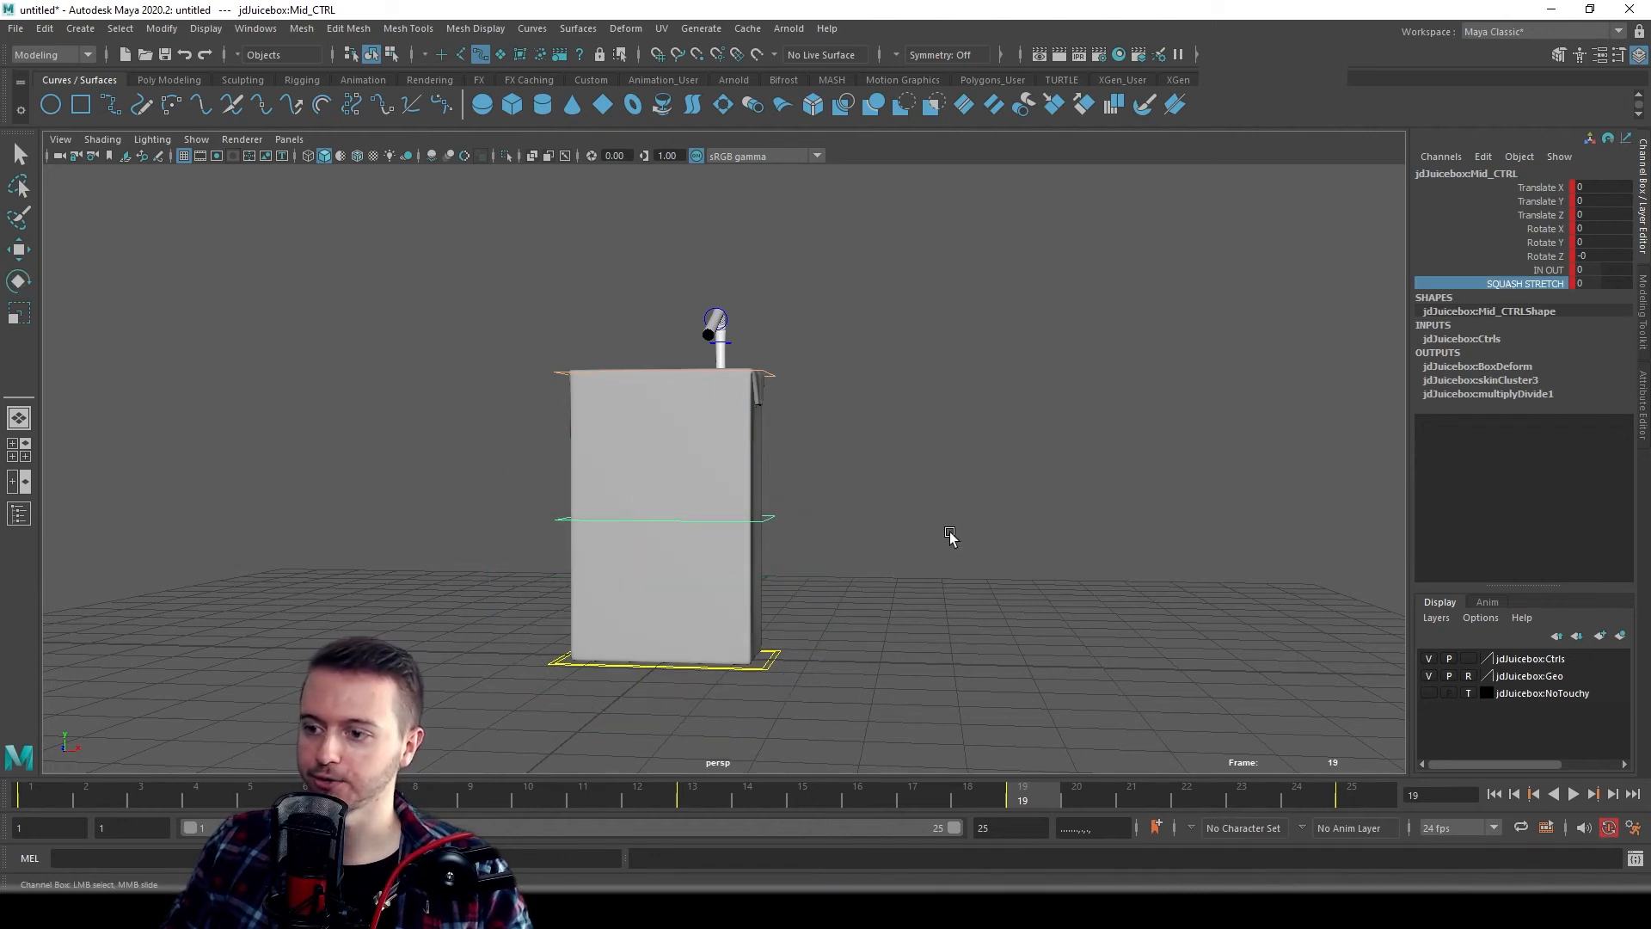
middle_drag(939, 526, 1009, 543)
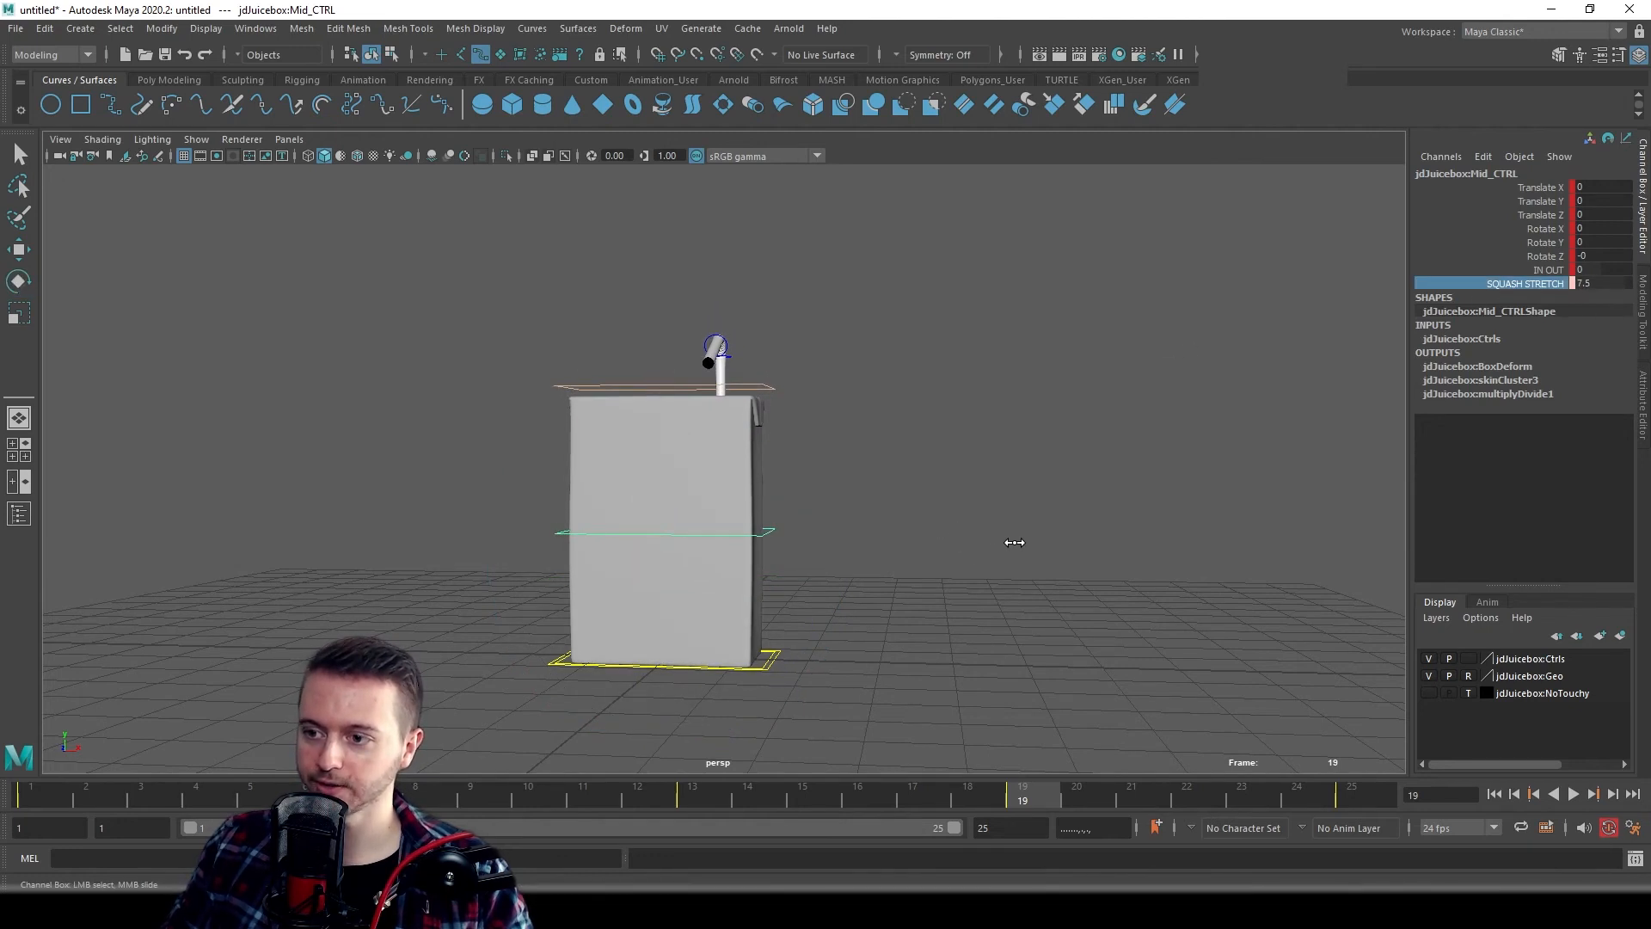
- Bend the box forward at frame 19, rotating the middle control about 8° and the top control about 14° in X
alt+drag(875, 513, 679, 497)
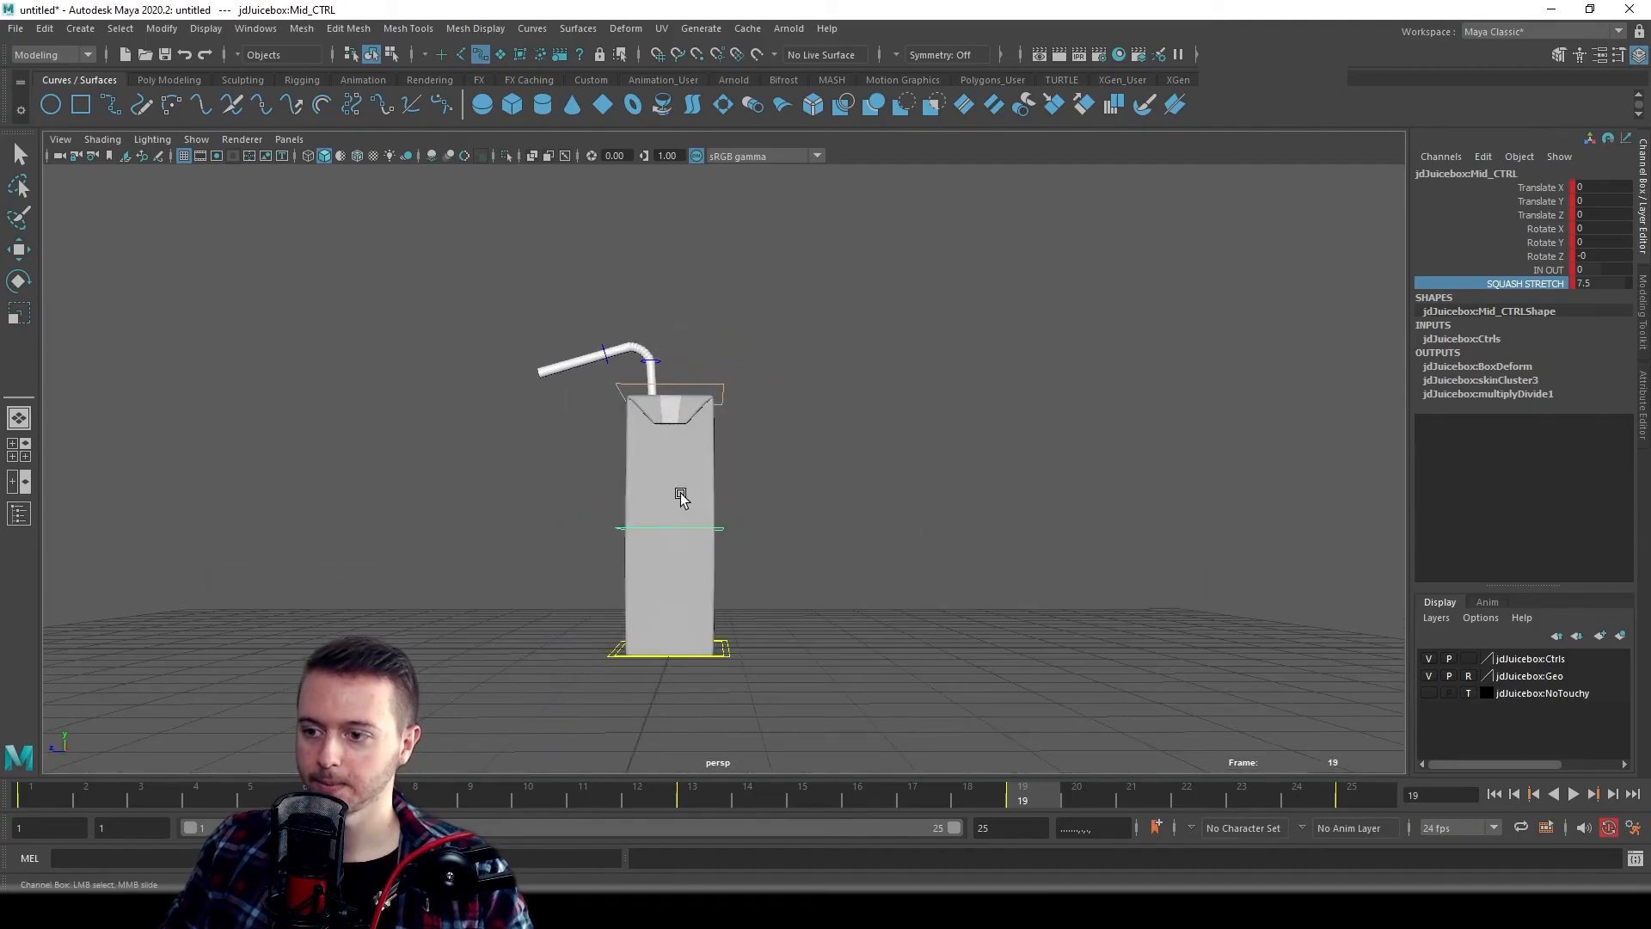
key(e)
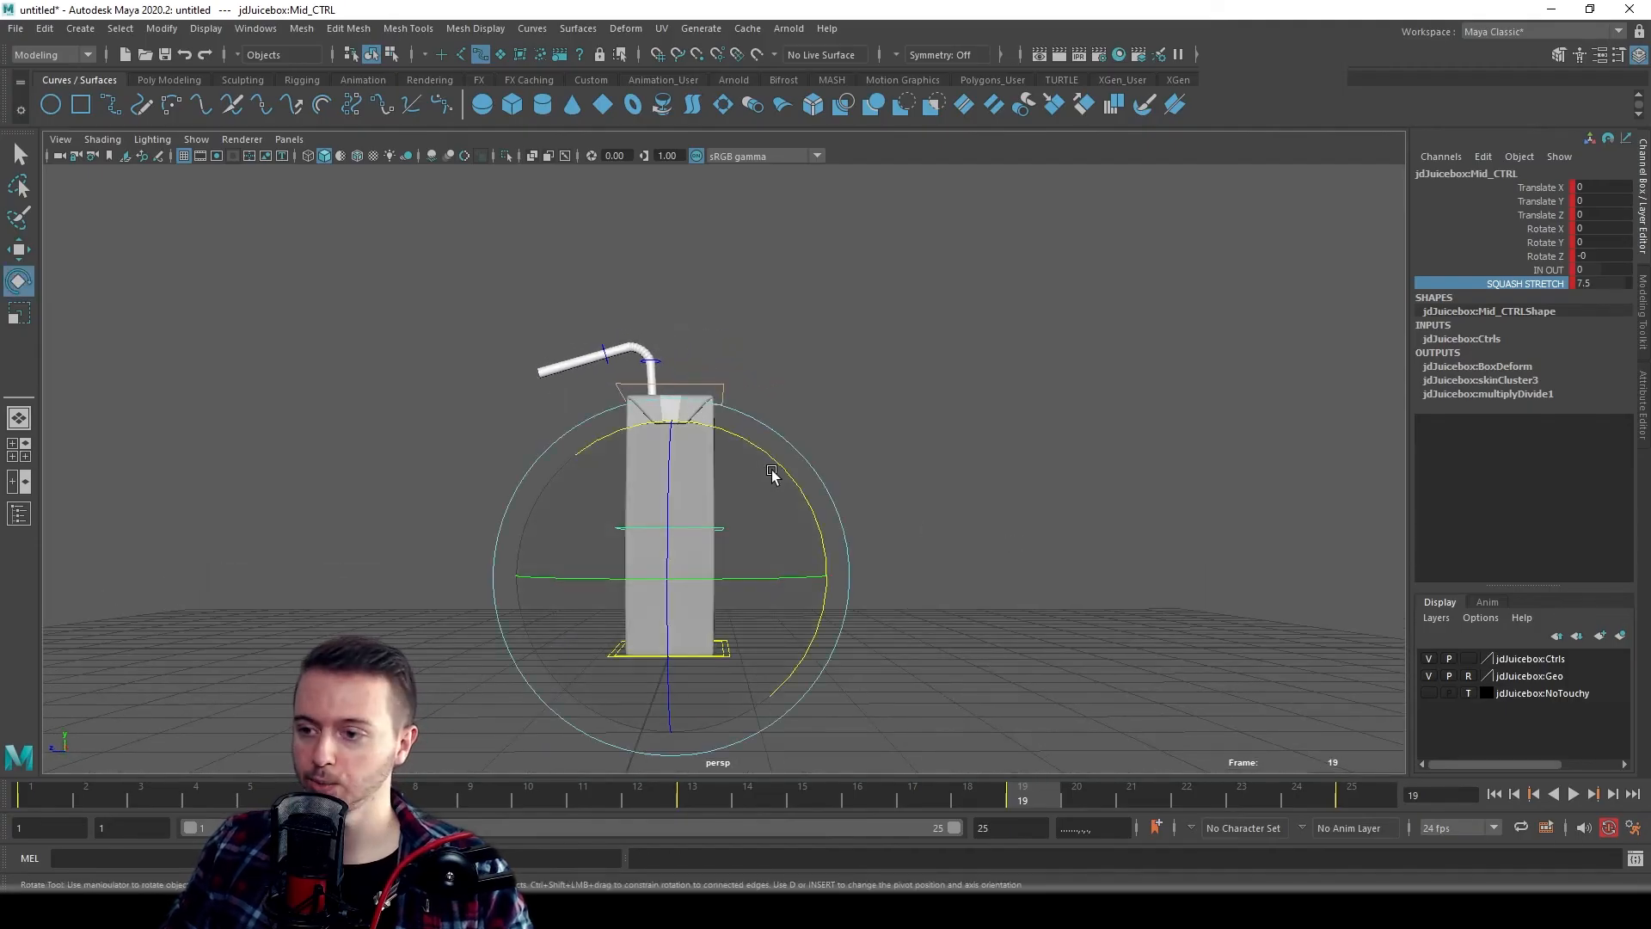
drag(770, 472, 762, 454)
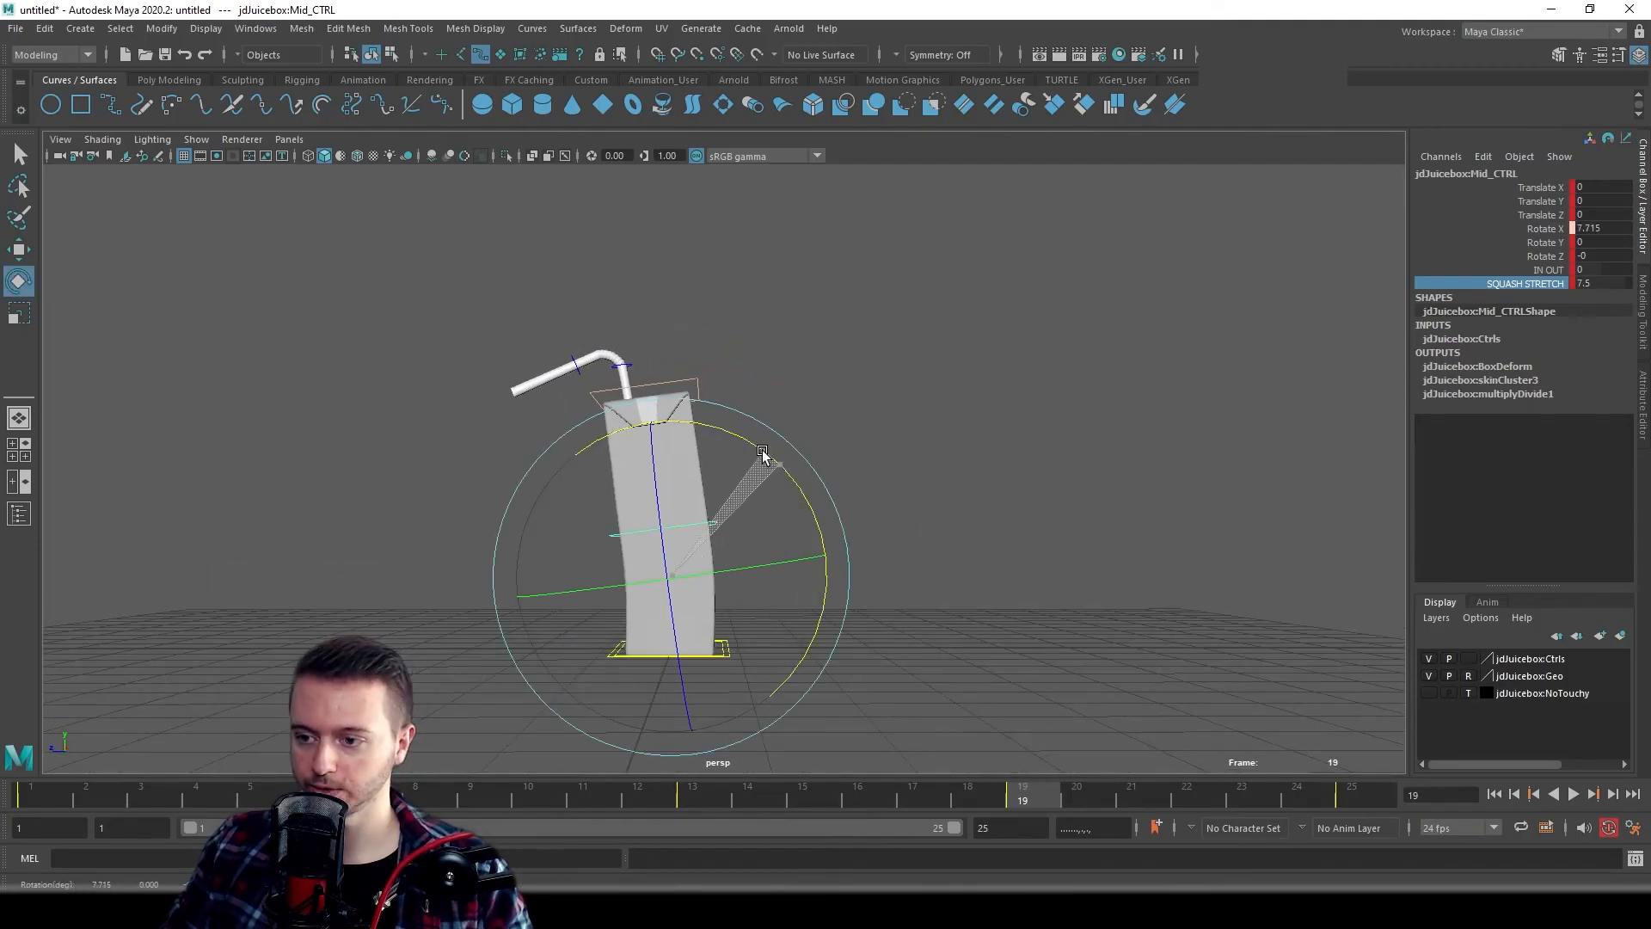
click(694, 381)
drag(803, 417, 784, 386)
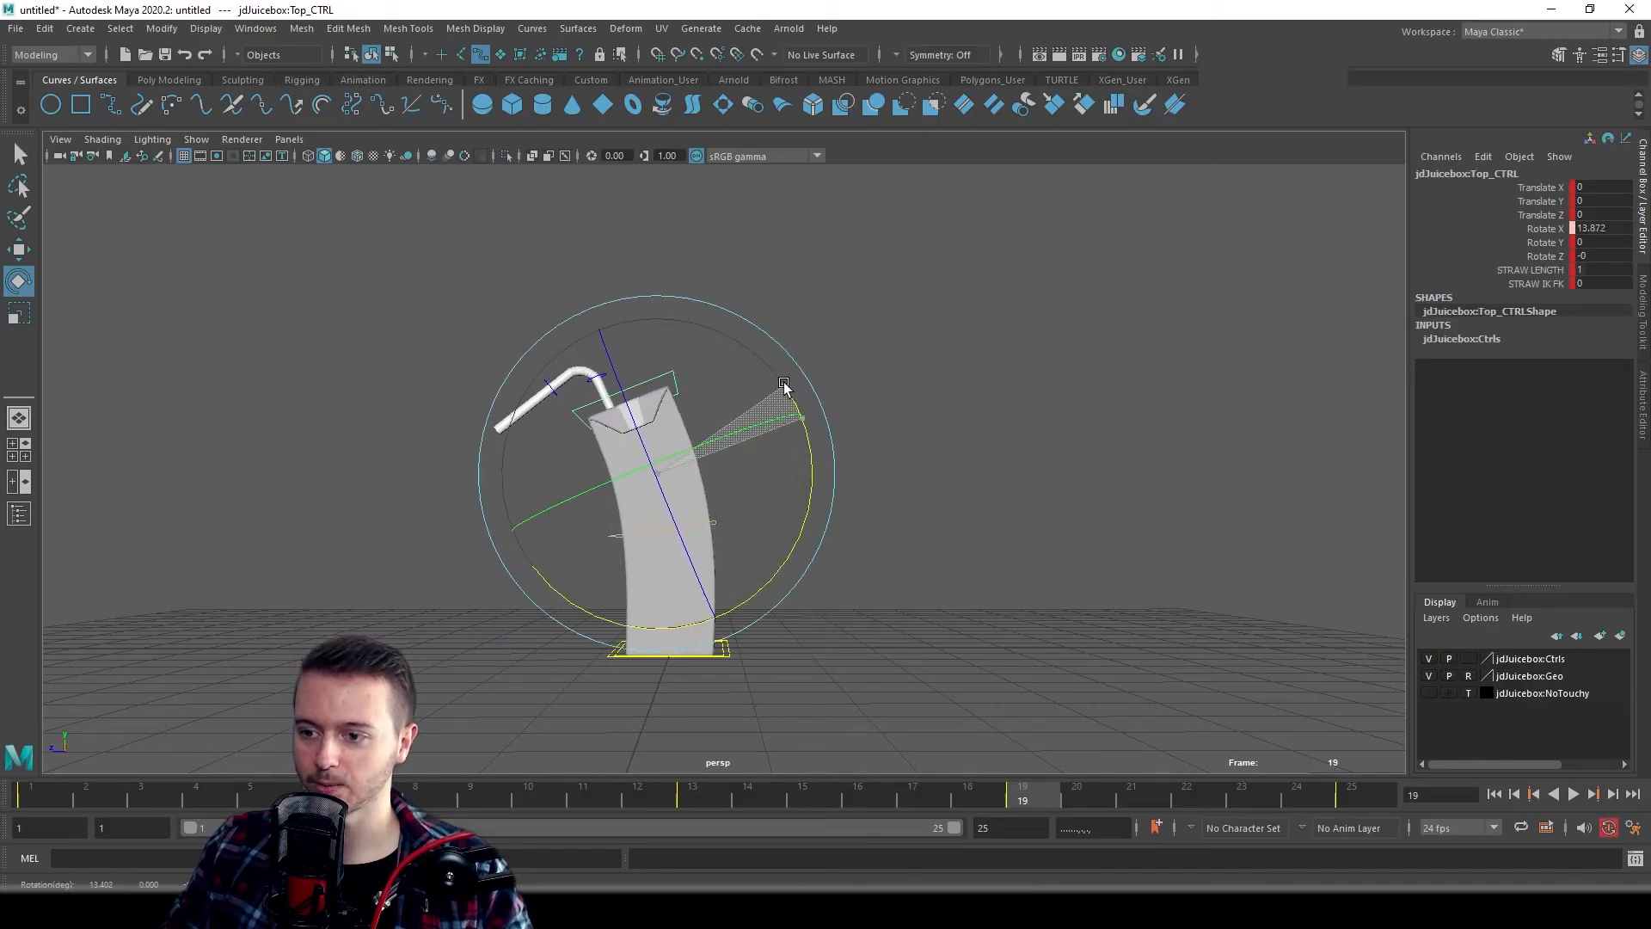
- Rotate the straw tip control slightly further downward in X at frame 19
click(458, 324)
click(552, 389)
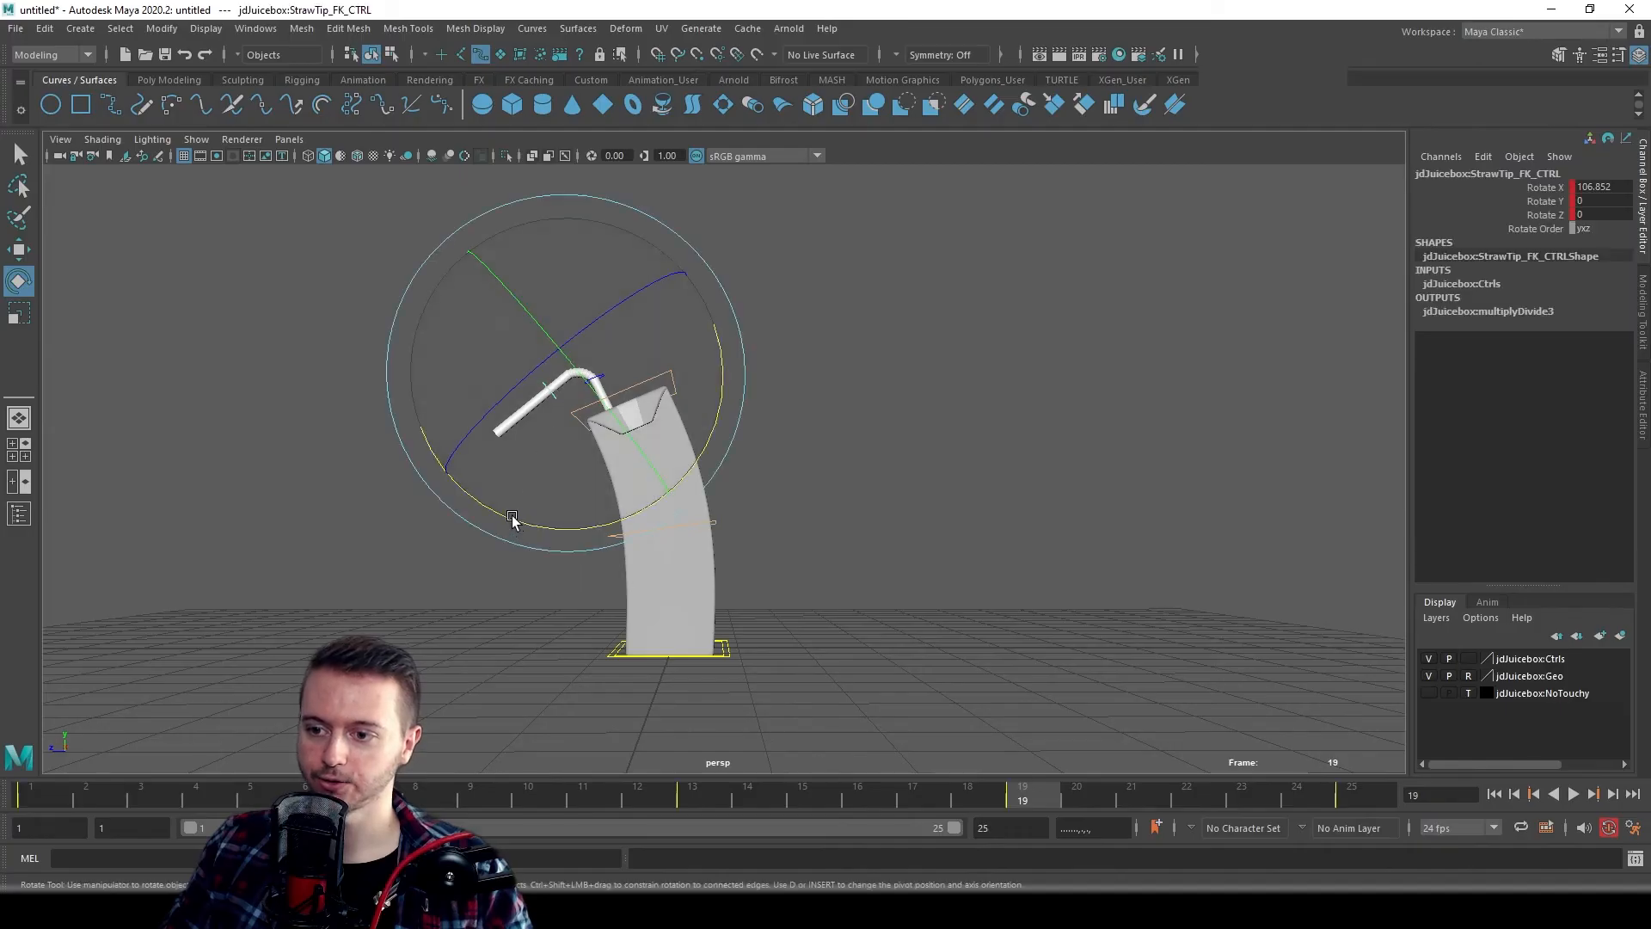
drag(512, 520, 537, 527)
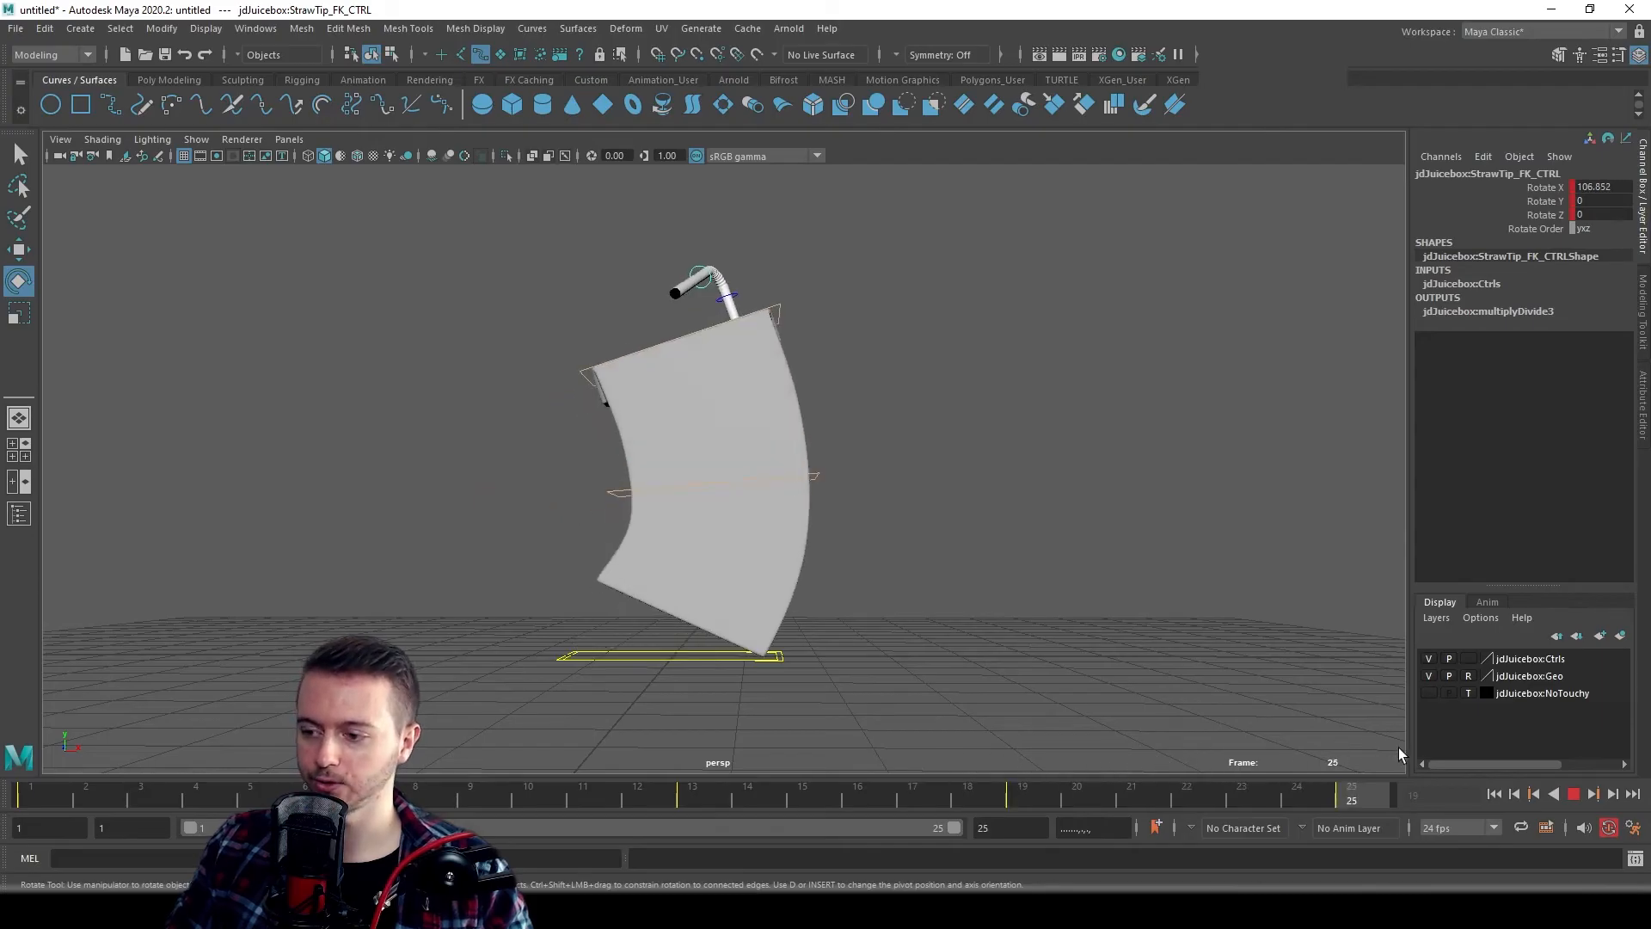
- Play back the looping sway from frame 1 and check the bent passing pose at frame 7
key(alt+v)
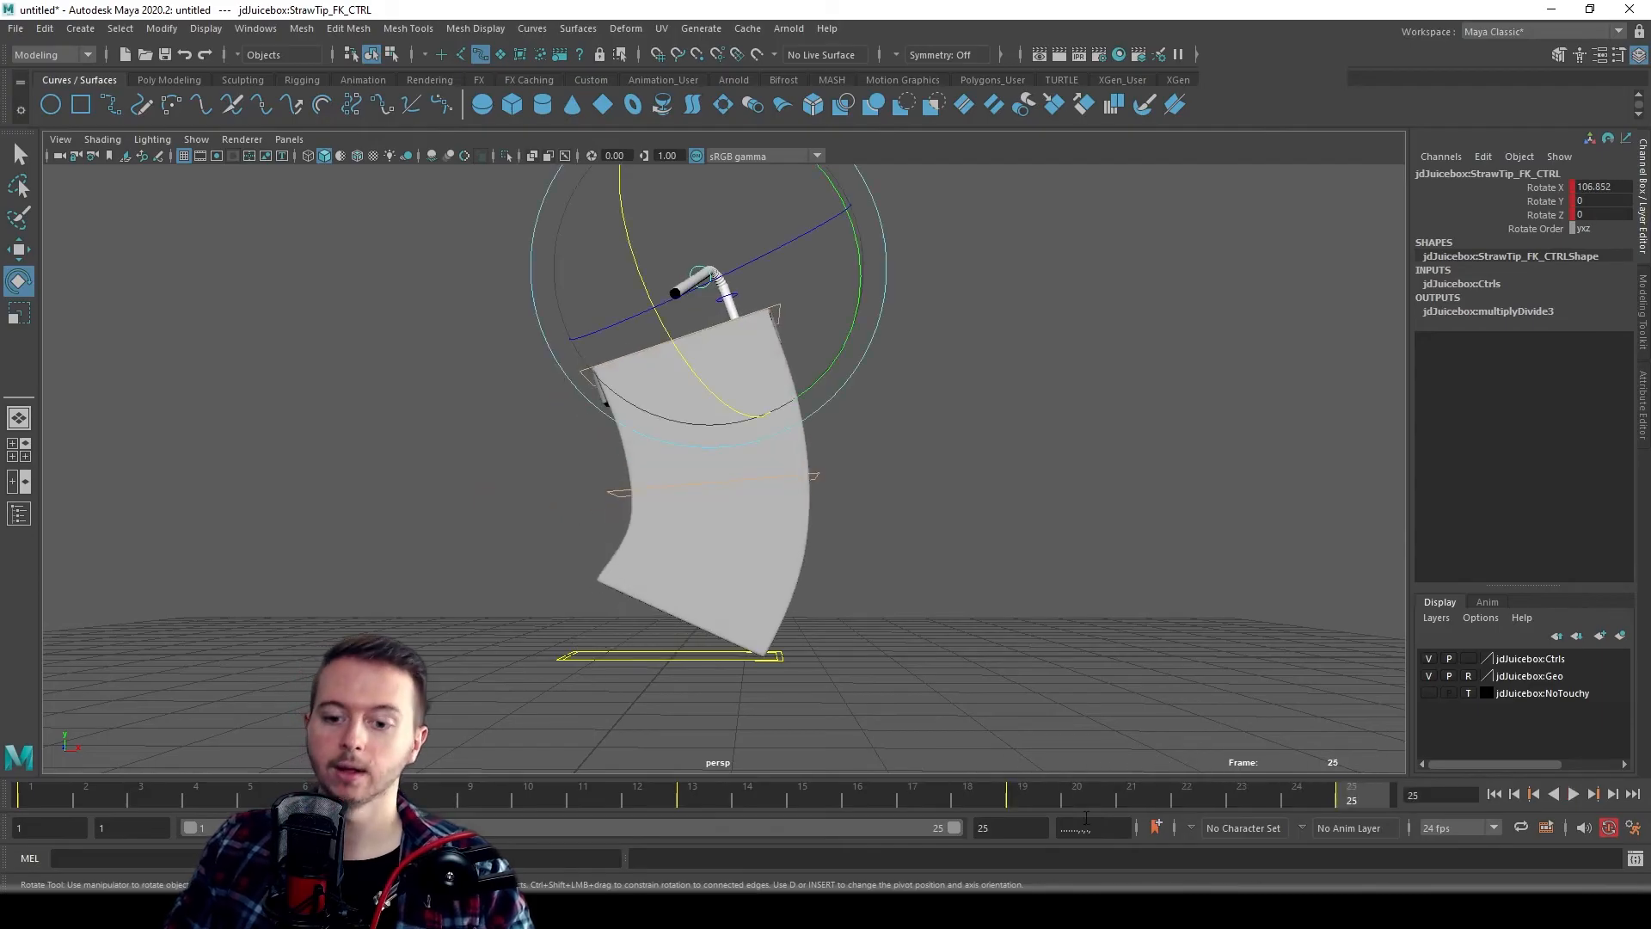
click(35, 792)
key(alt+v)
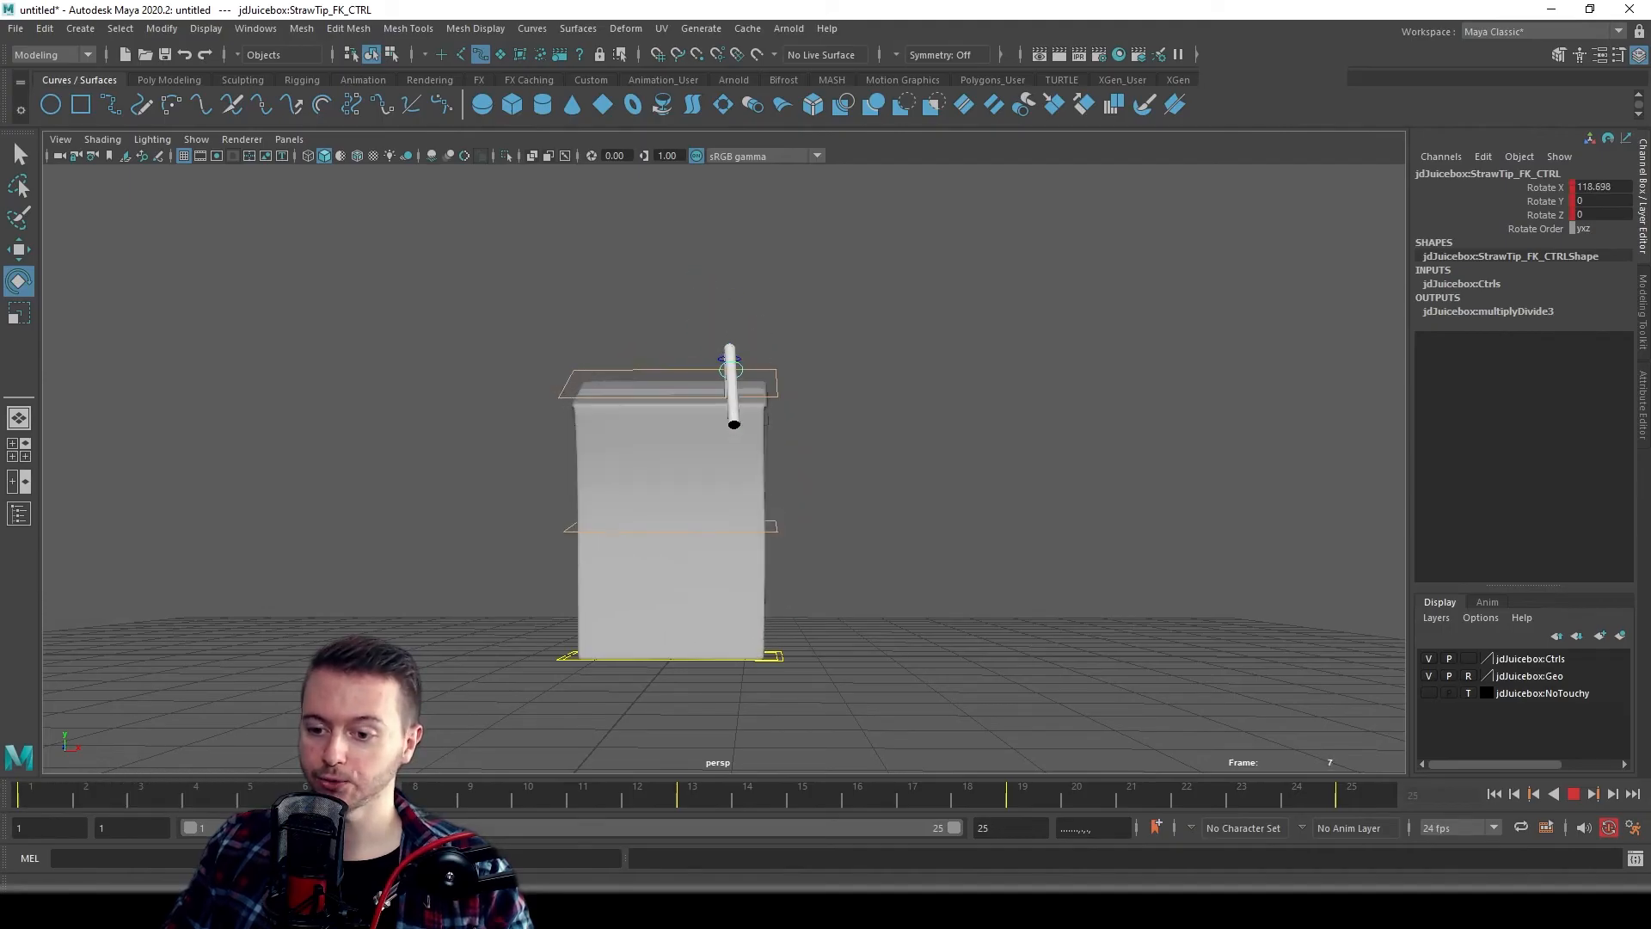
click(43, 798)
click(361, 796)
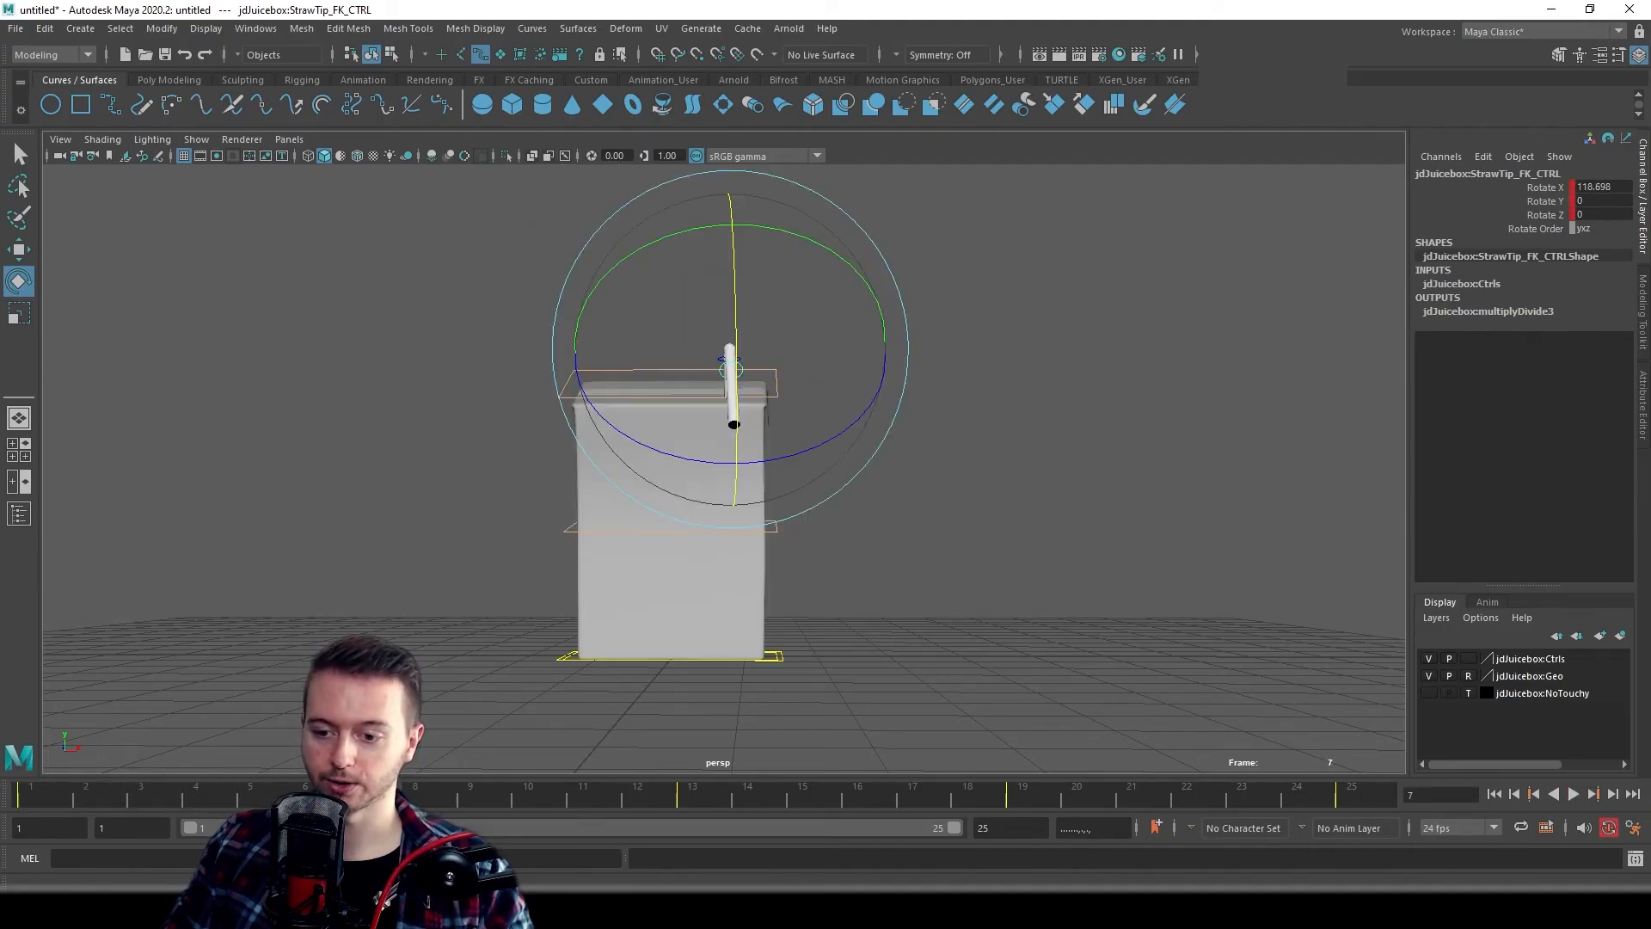
click(43, 797)
key(alt+v)
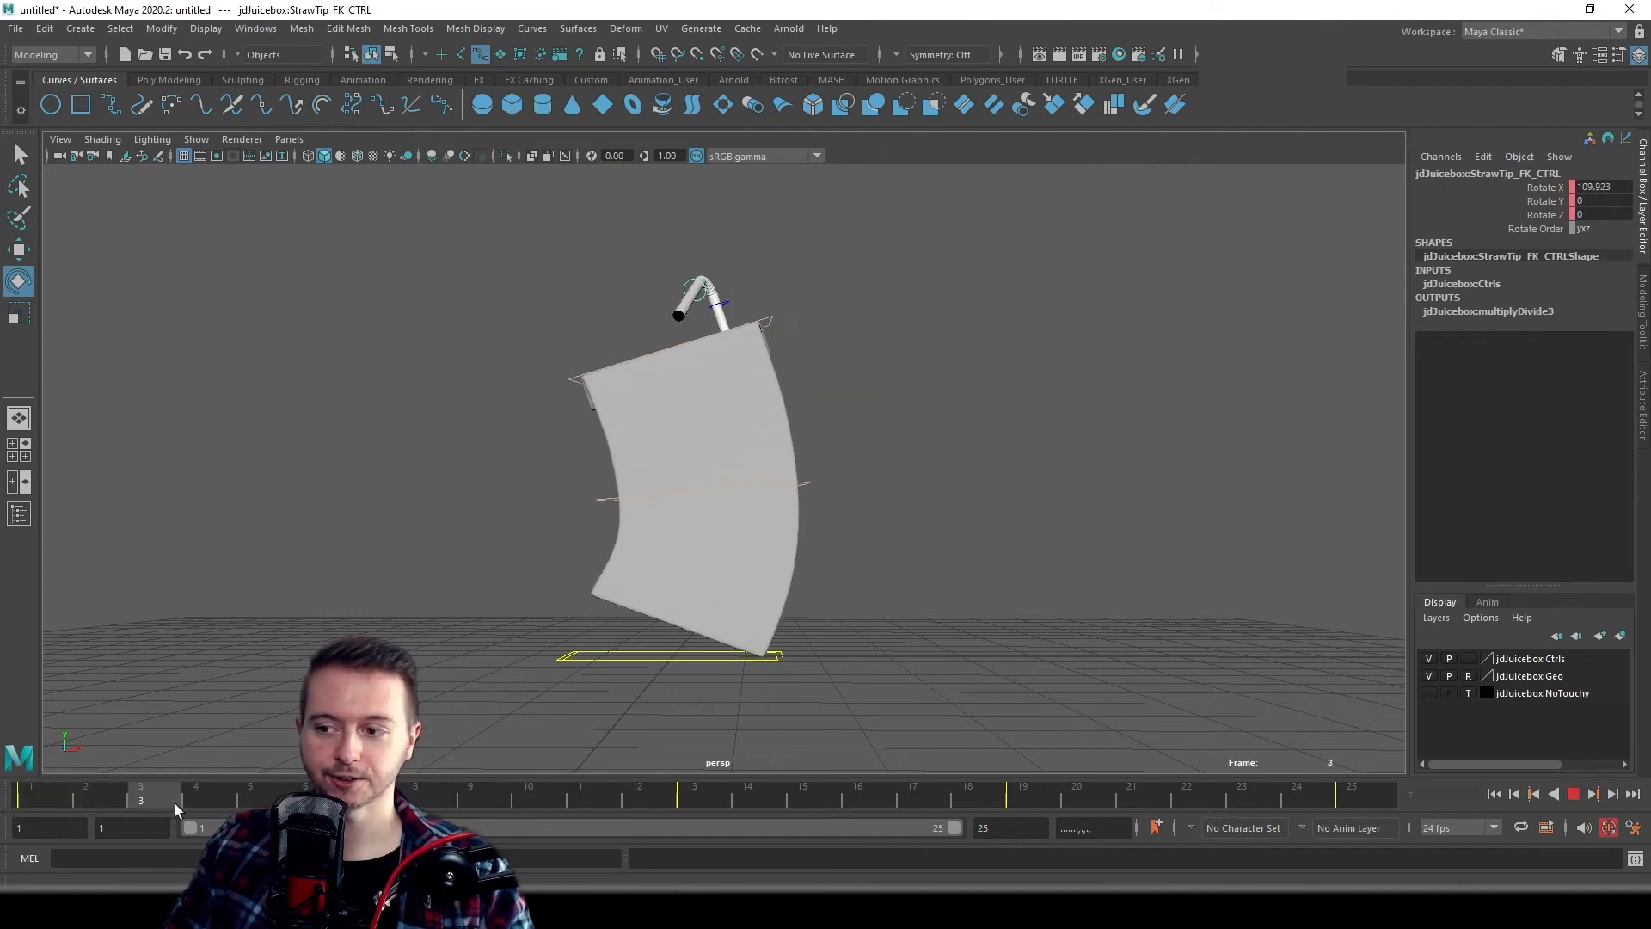
- Set a key on all of the juice box's controls at frame 4
click(217, 796)
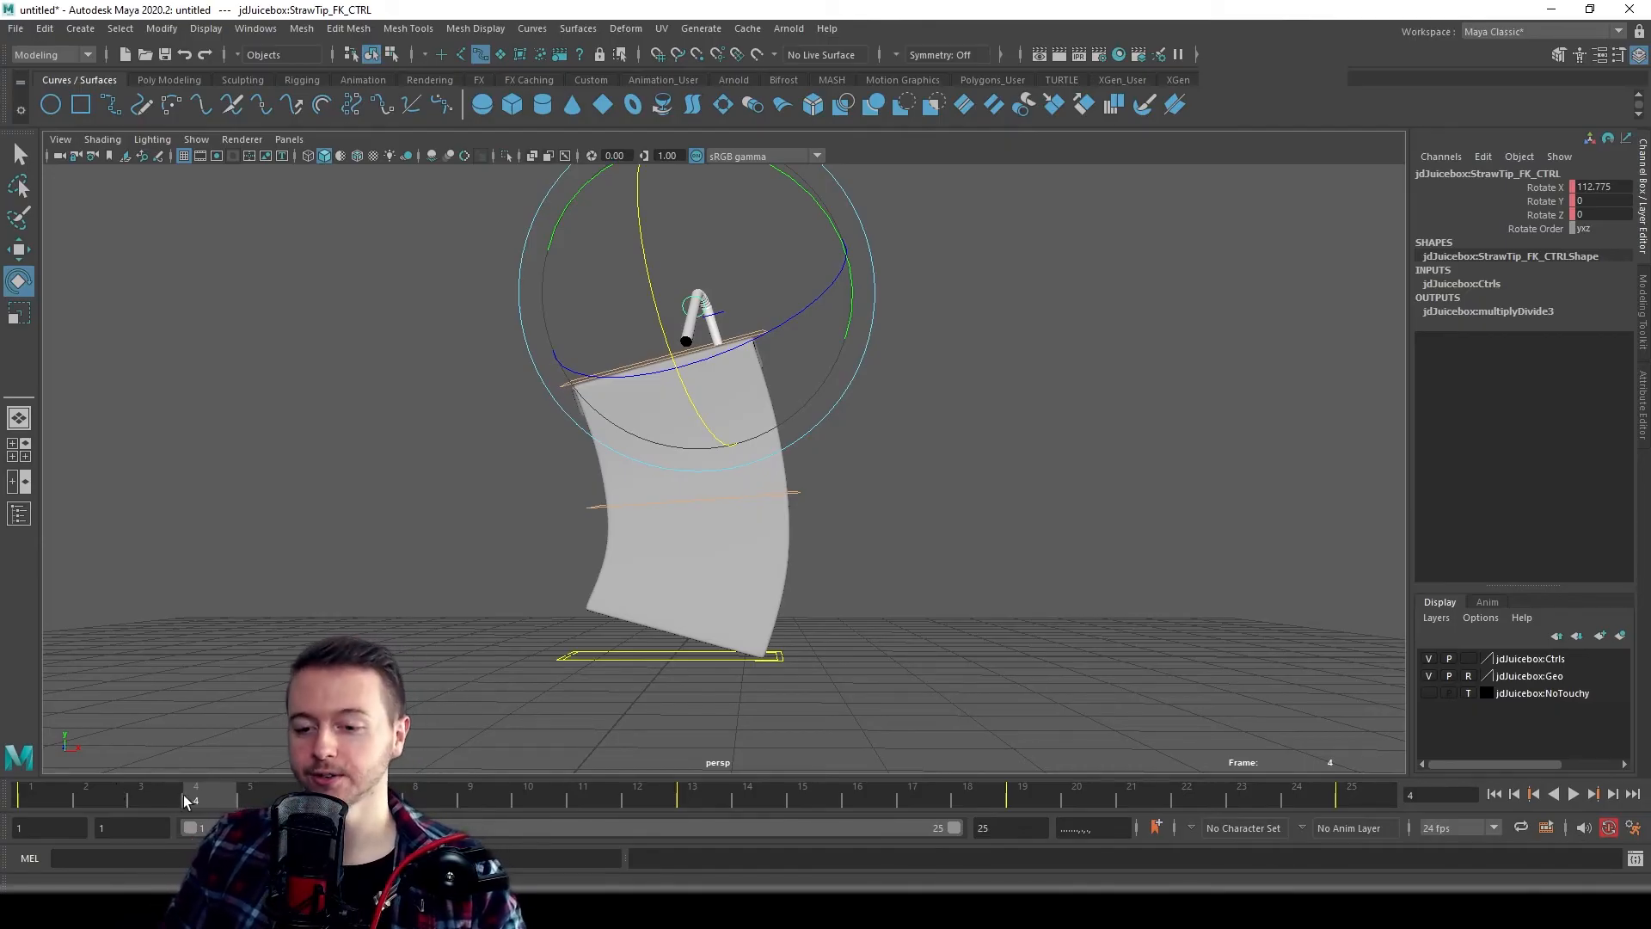
drag(67, 802, 361, 800)
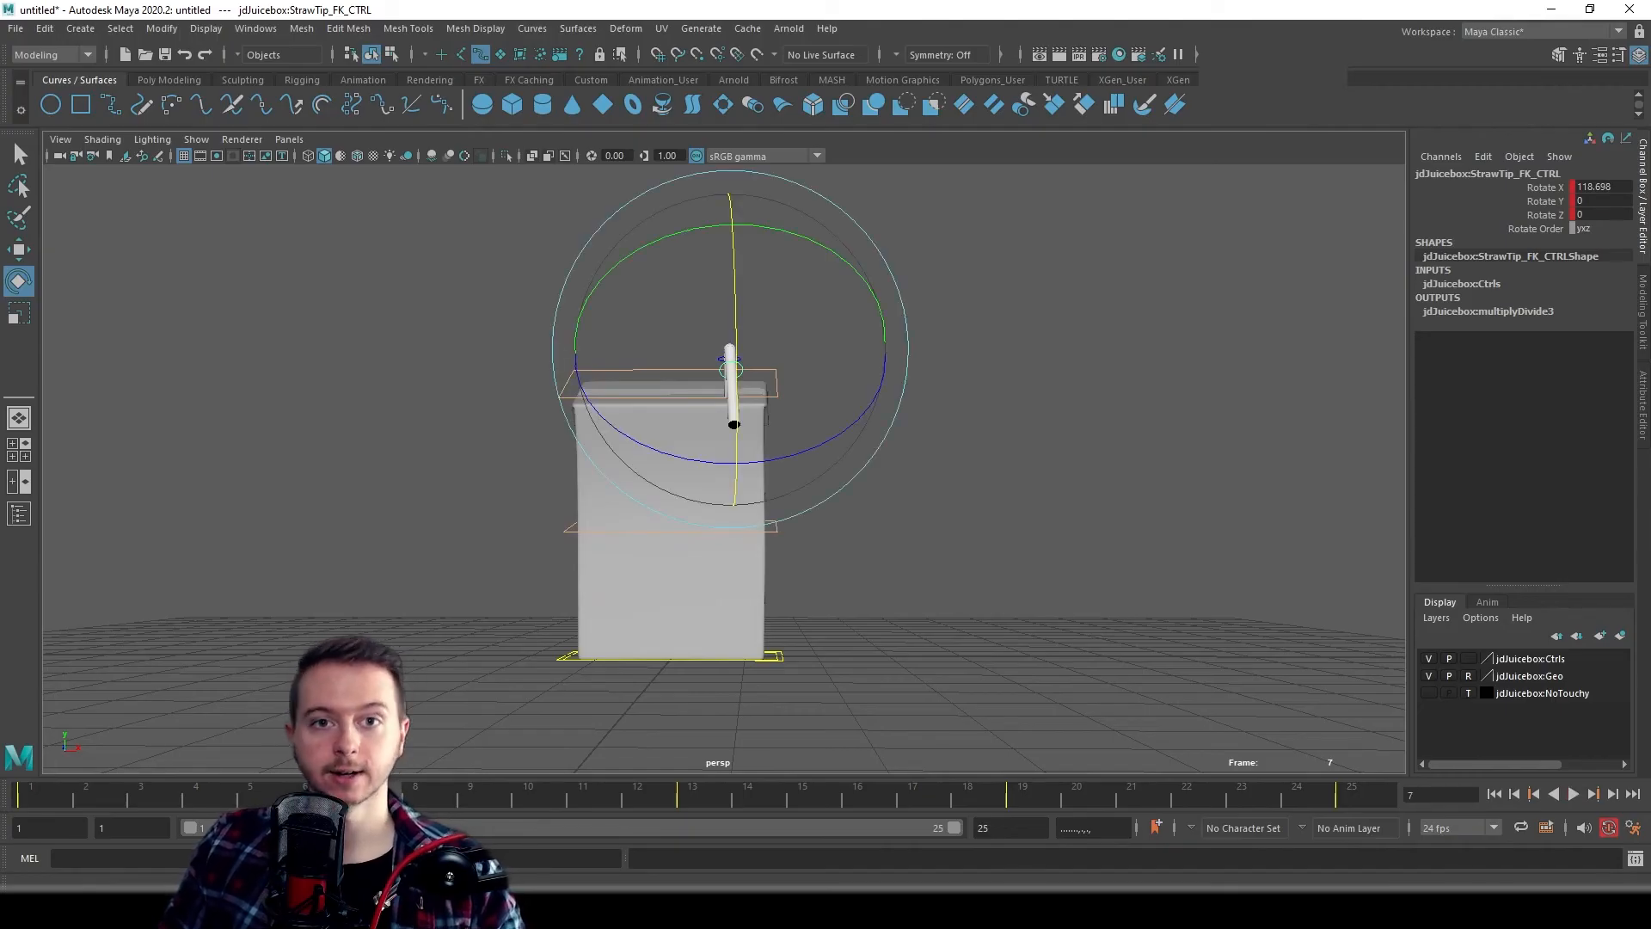
click(508, 375)
drag(396, 256, 988, 714)
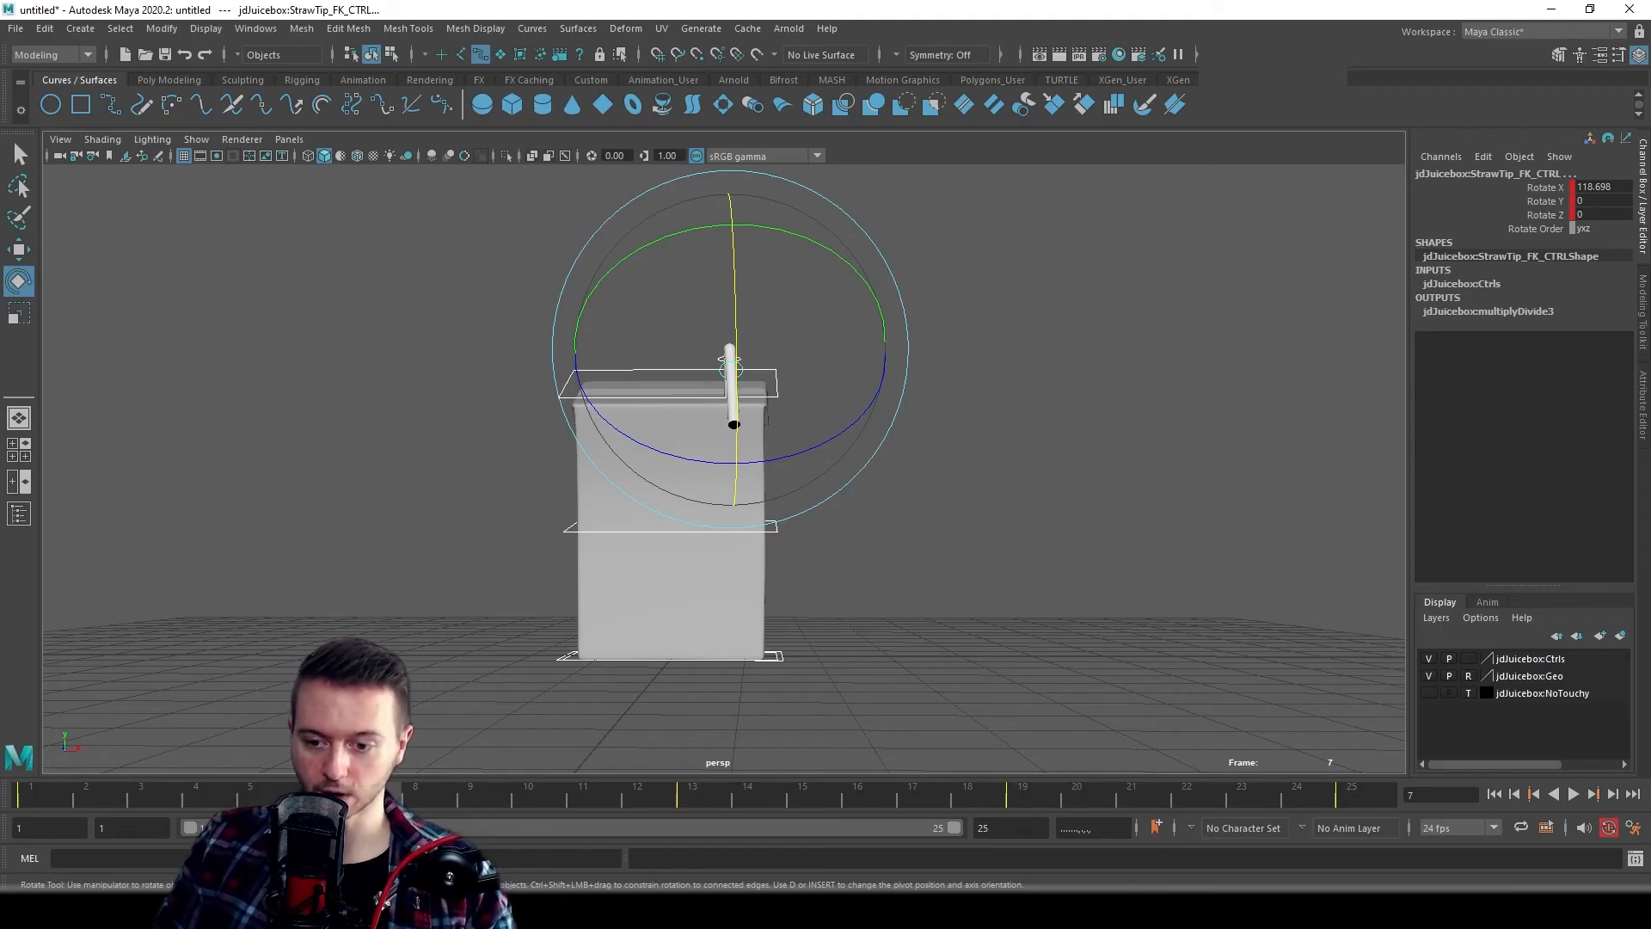
click(202, 798)
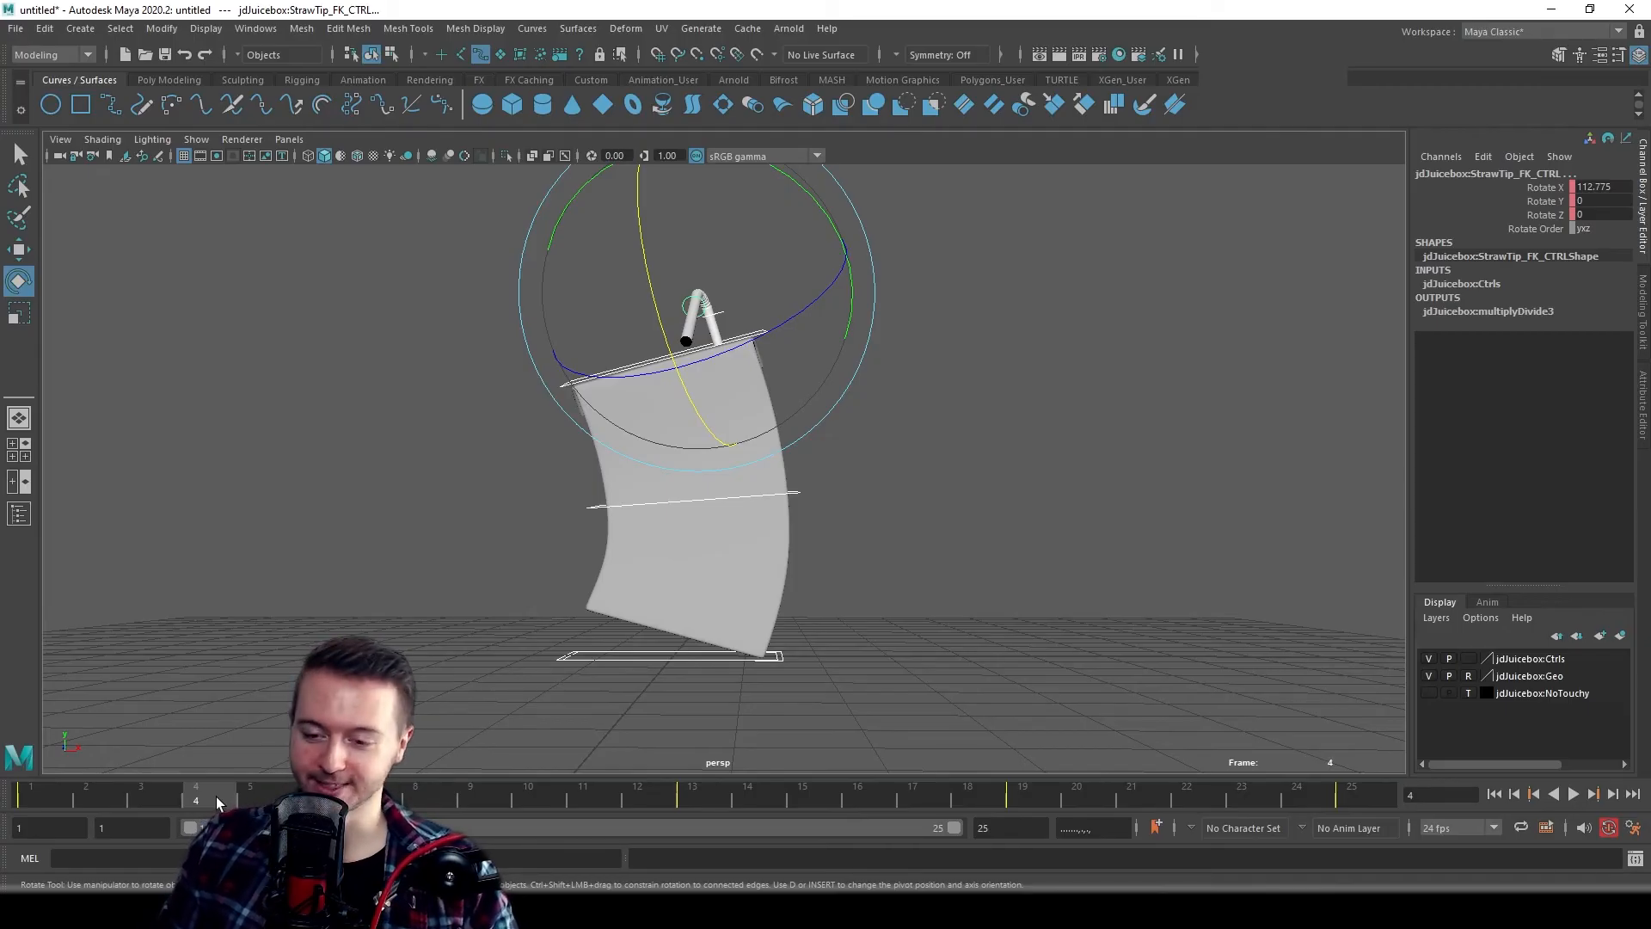
key(s)
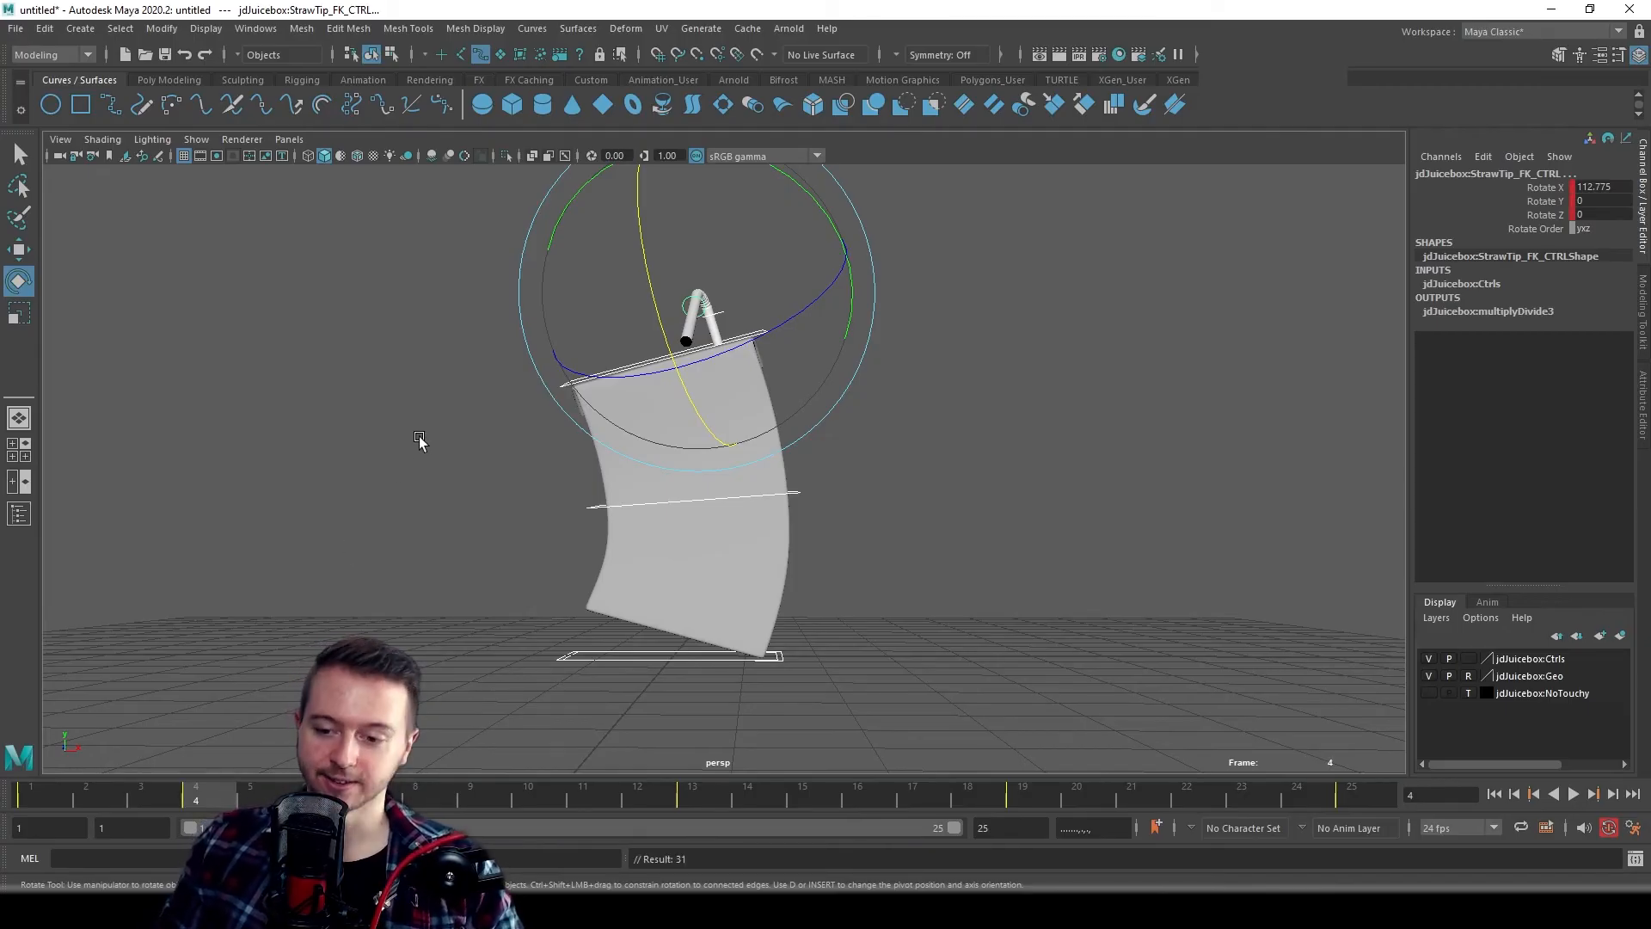
- At frame 4, set the middle control's Squash Stretch to 0 and play back the loop to review it
click(419, 441)
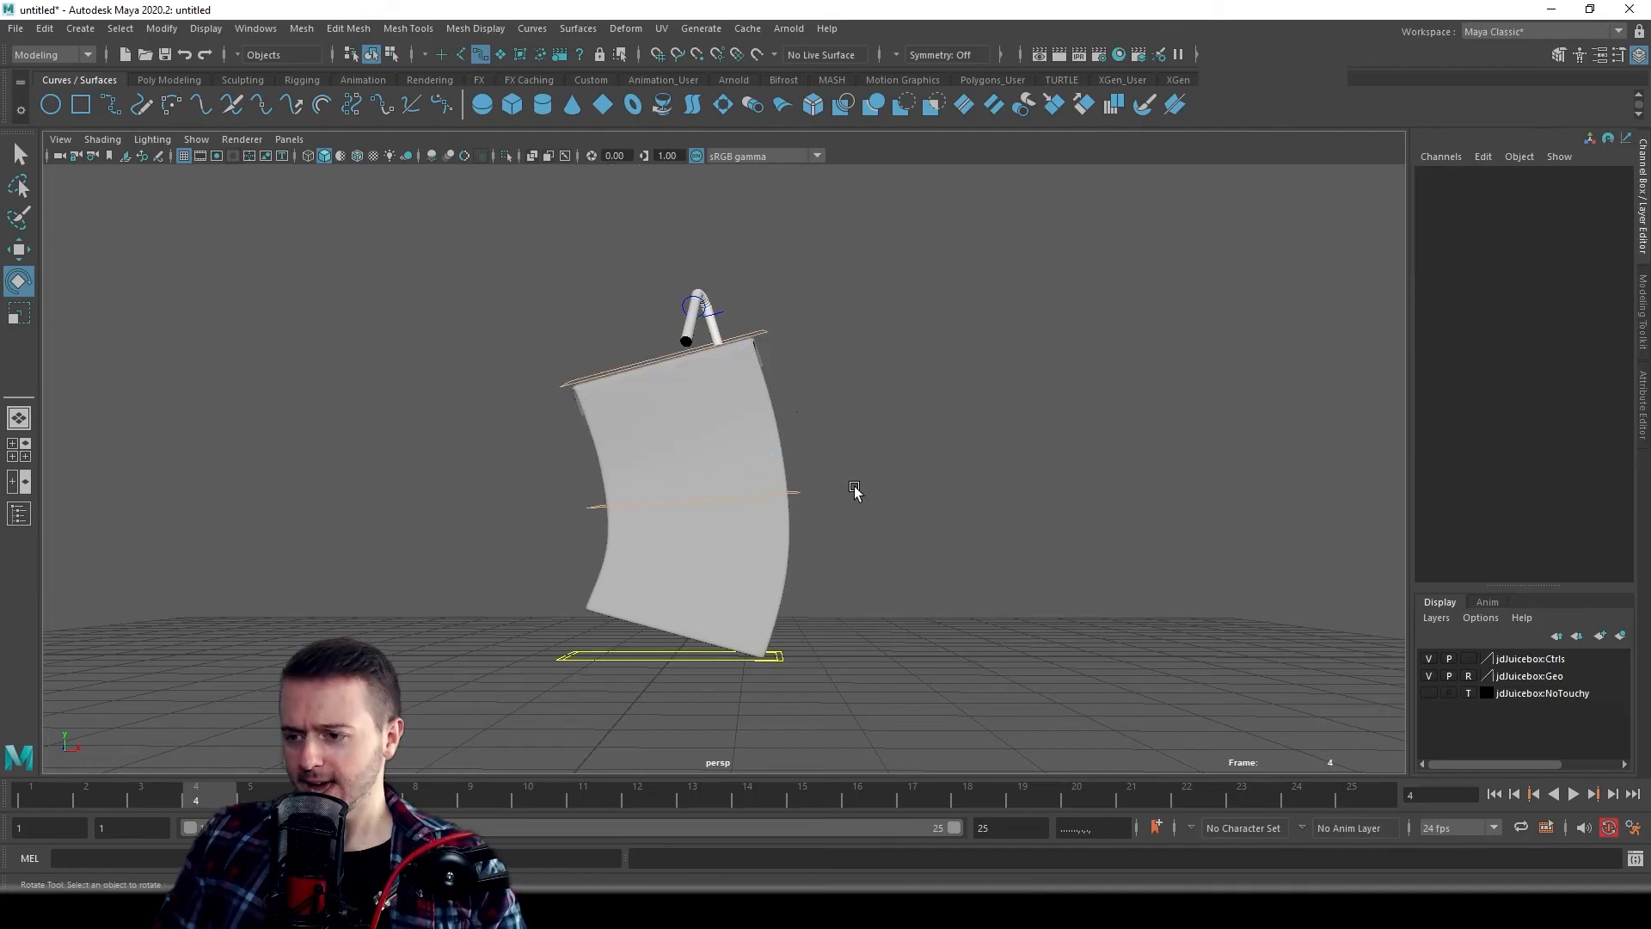
click(797, 493)
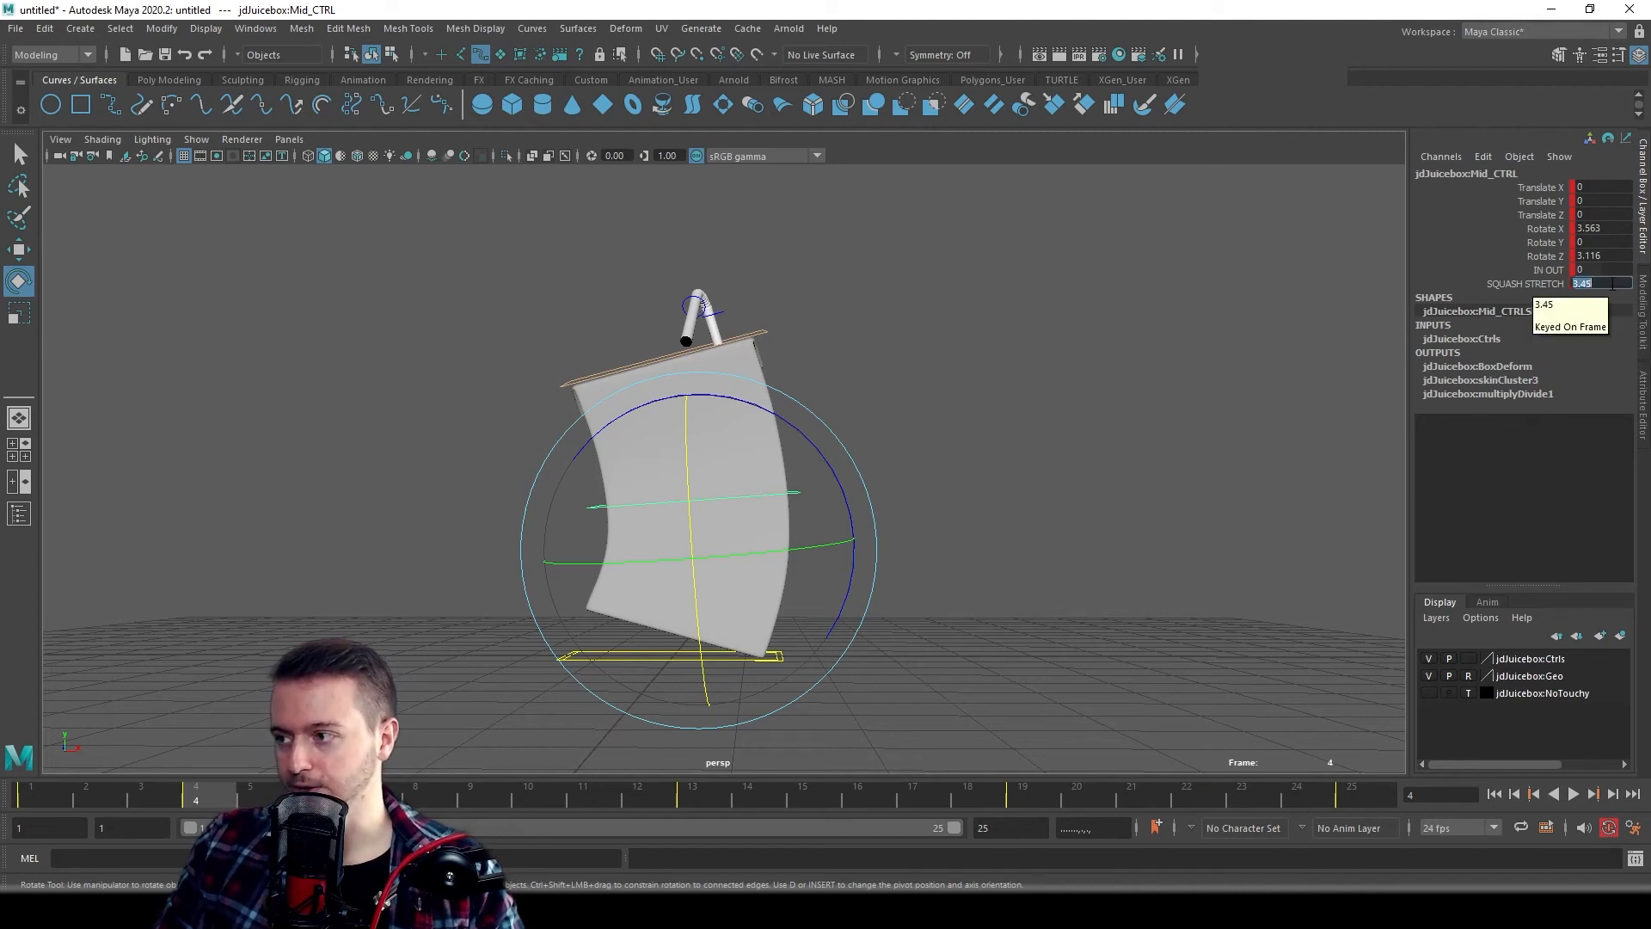
key(Return)
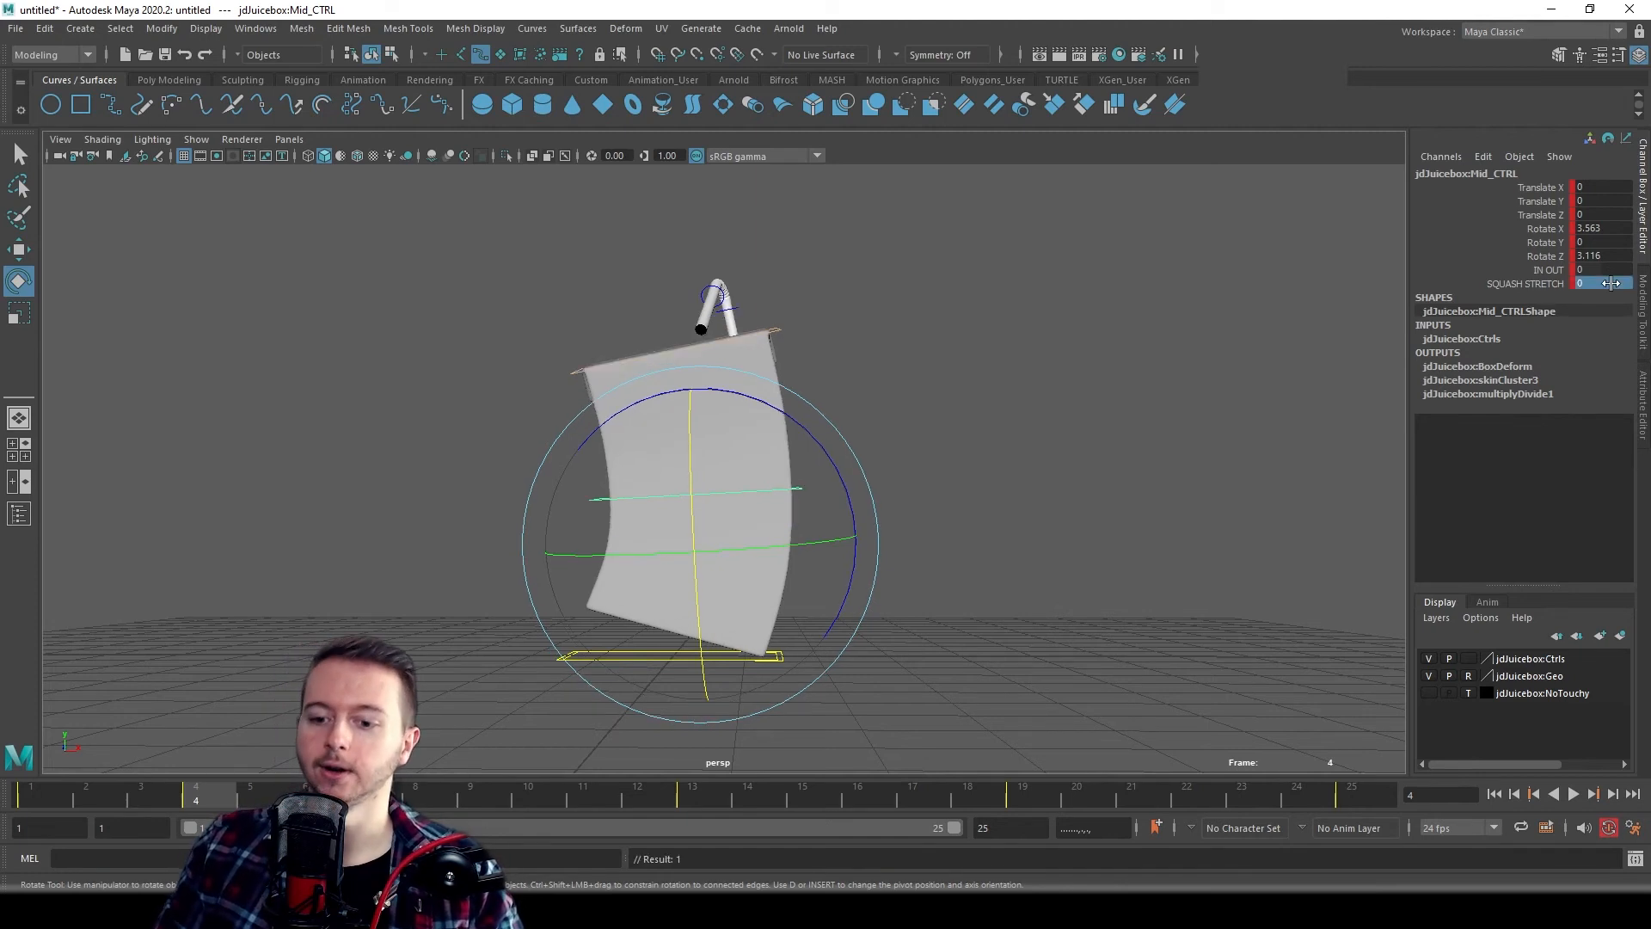
key(alt+v)
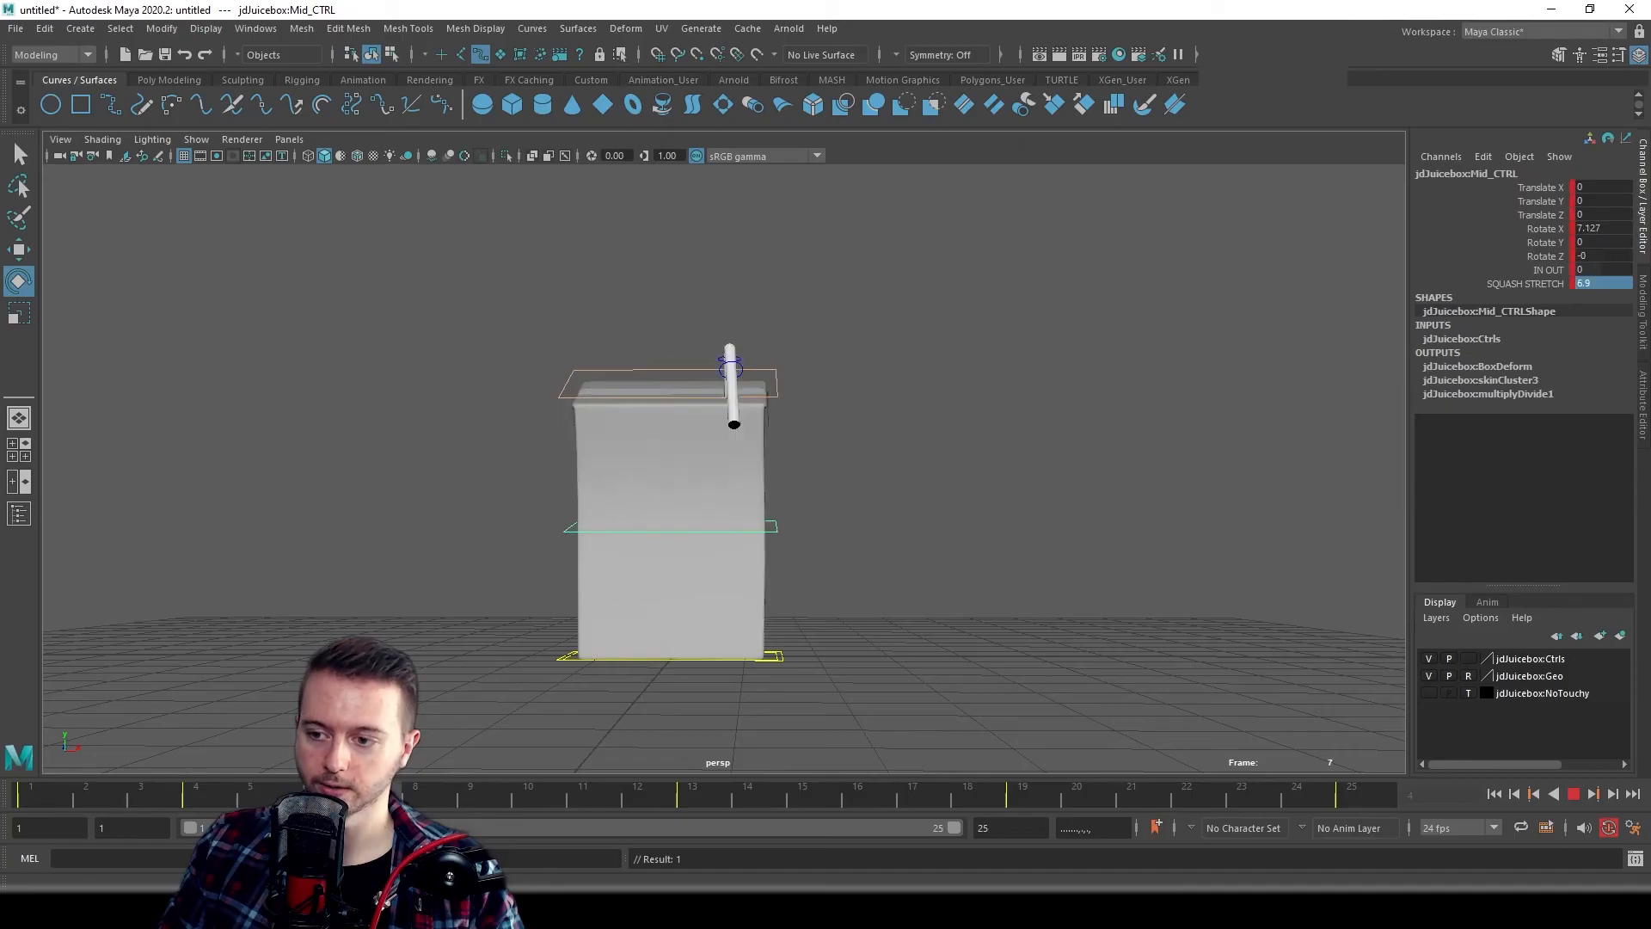
key(alt+v)
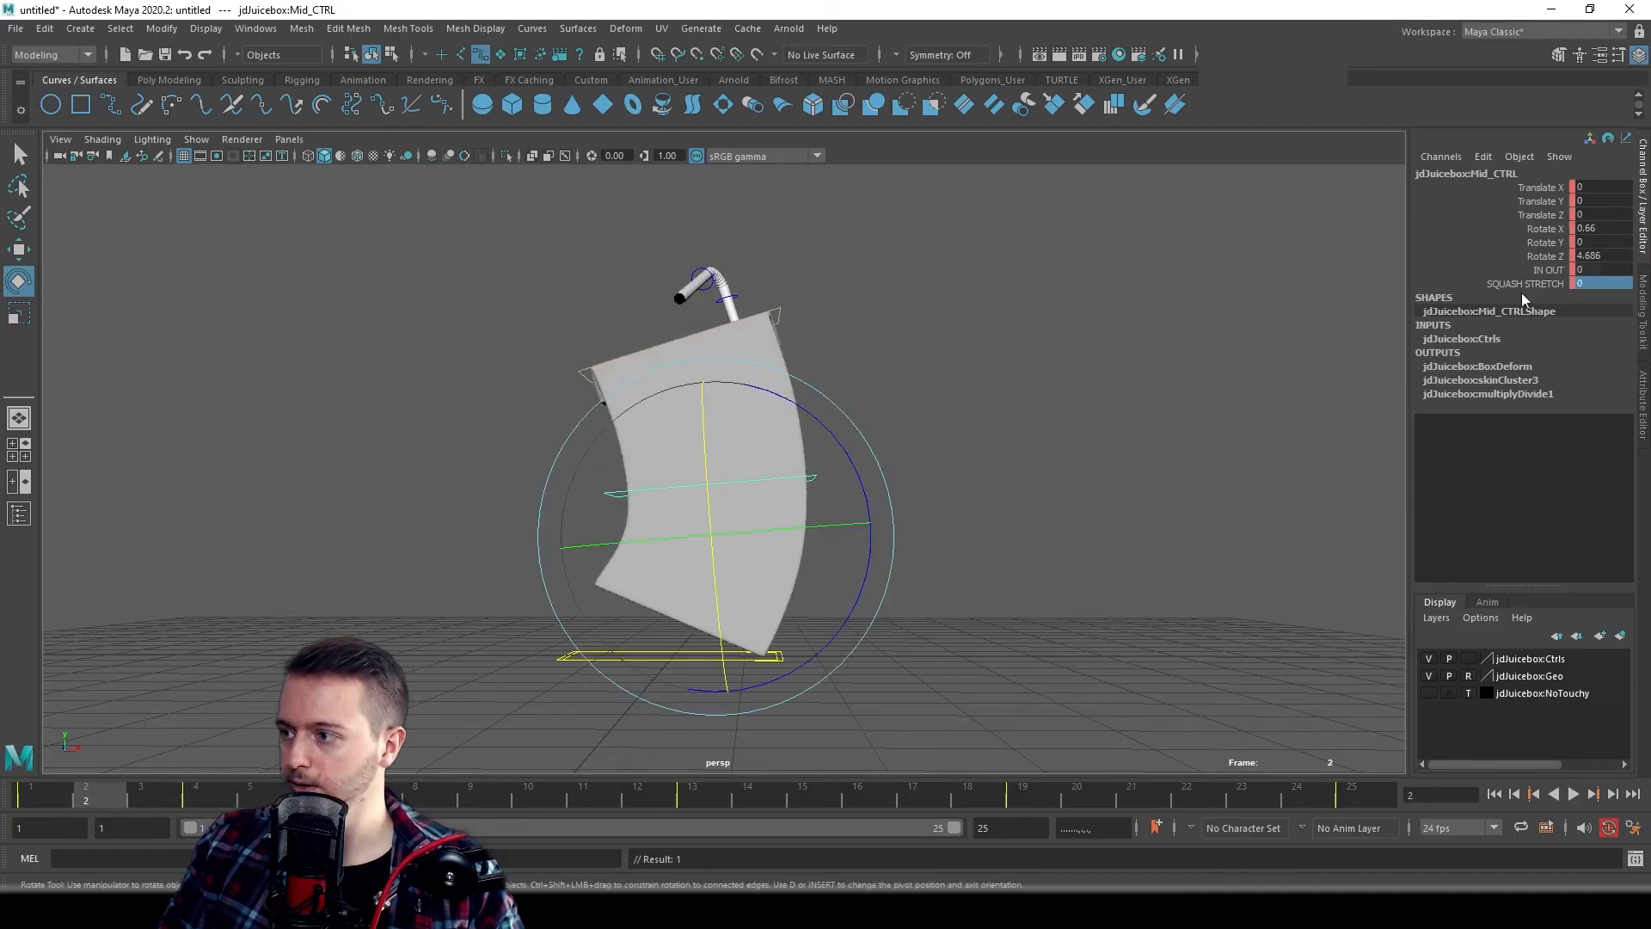
key(alt+v)
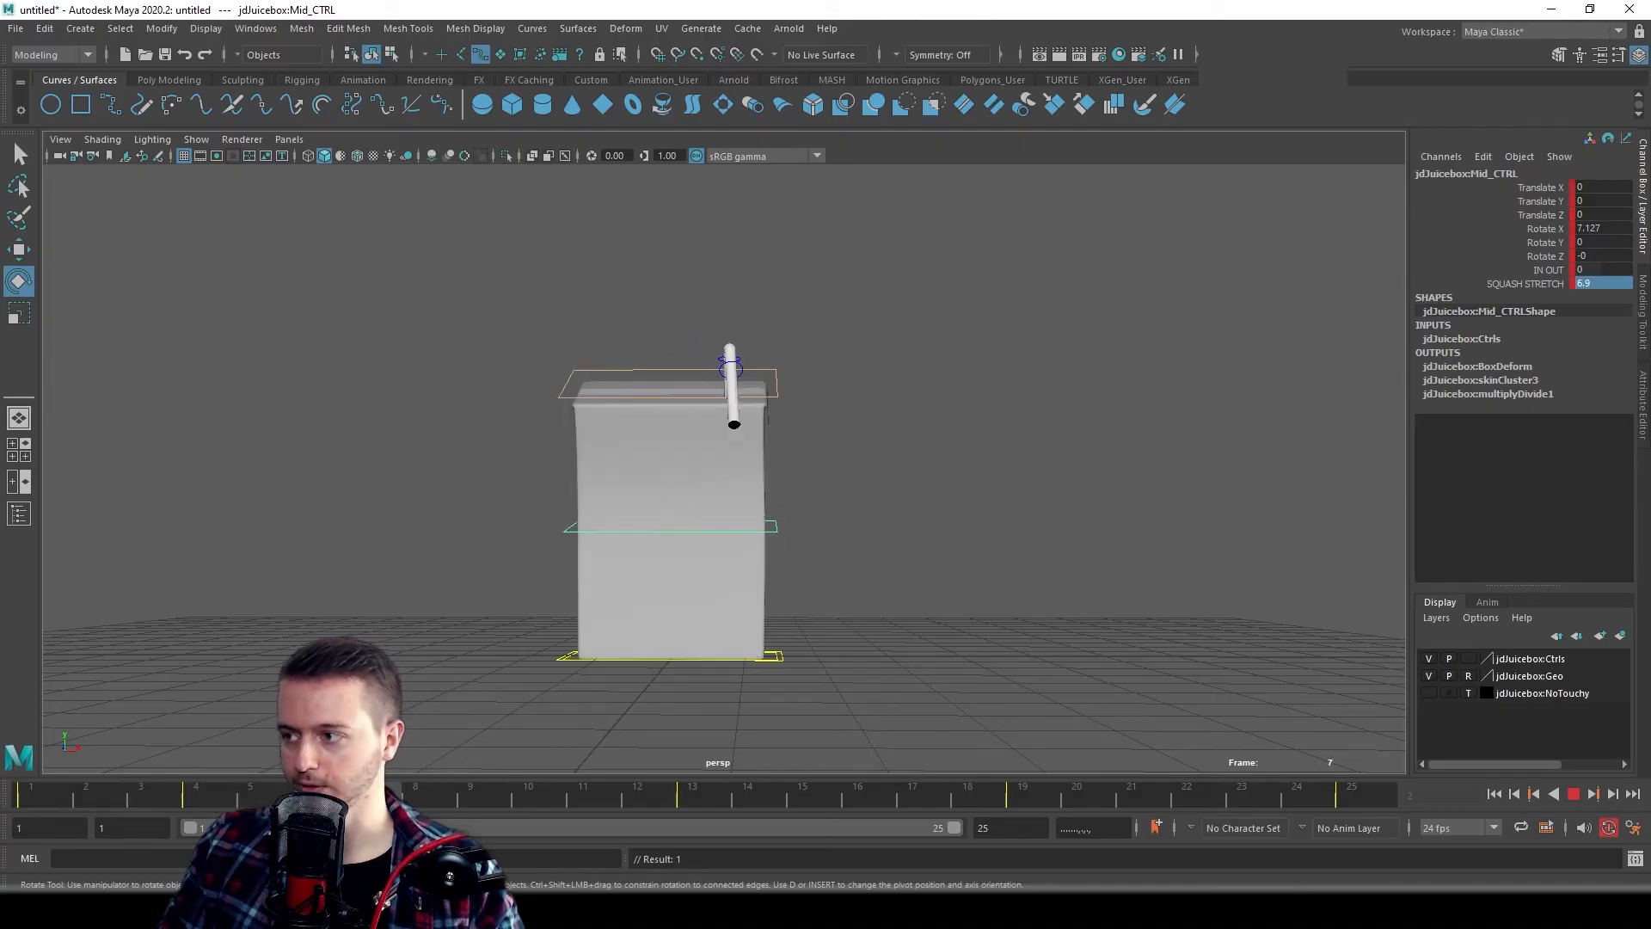
key(alt+v)
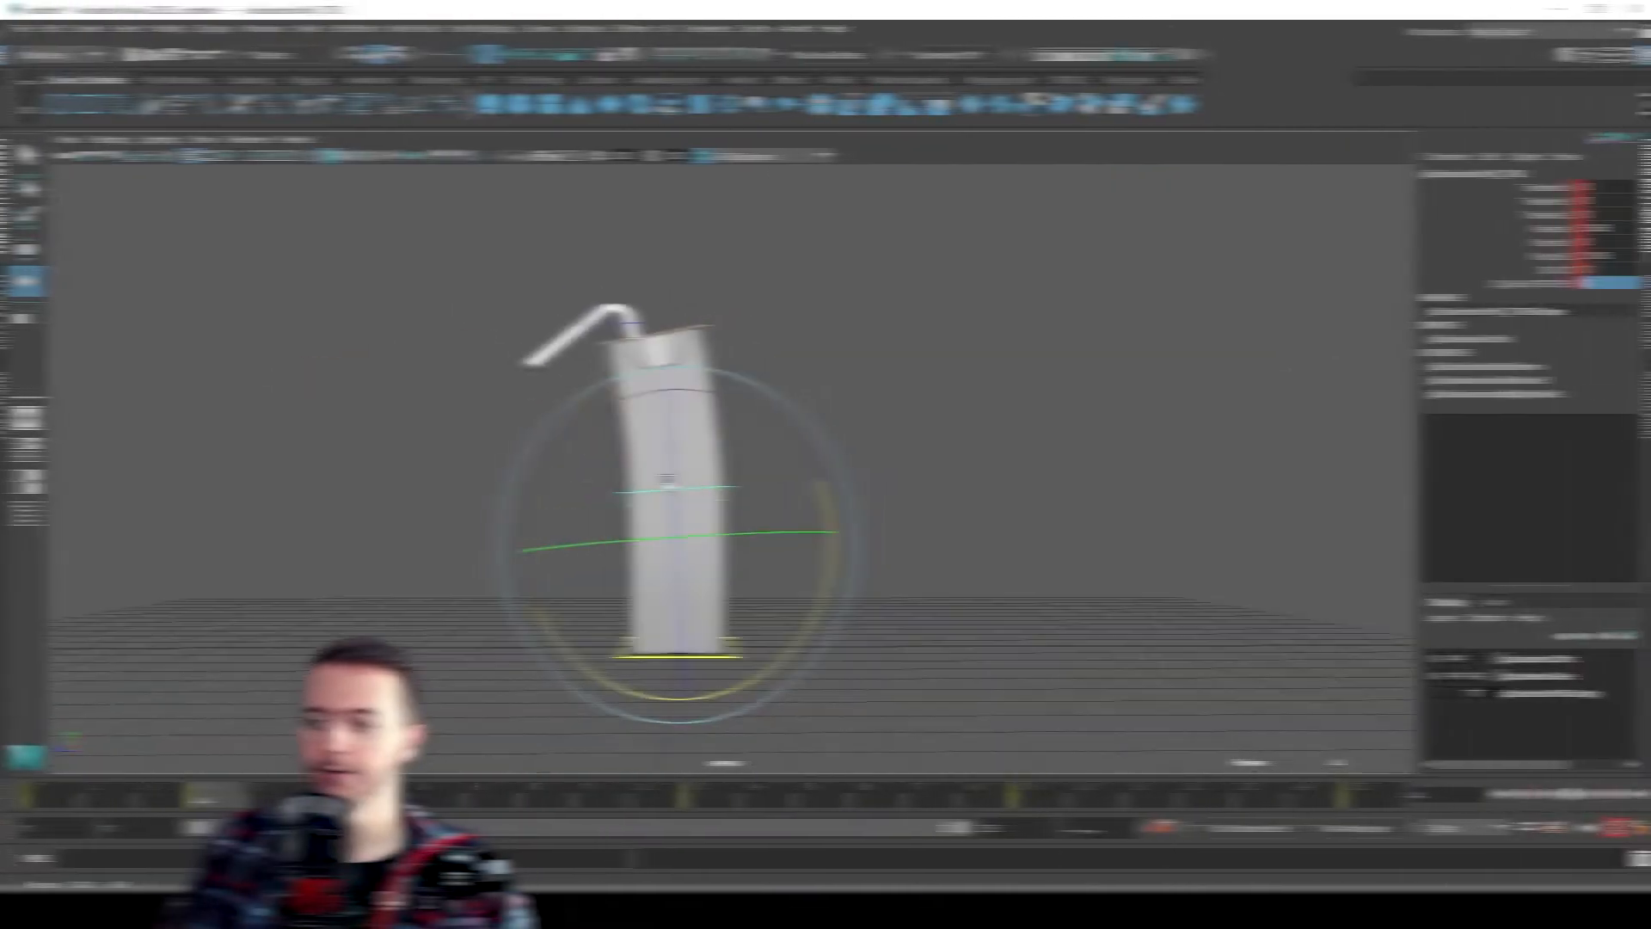
- At frame 4, ease the forward lean of the box's top by rotating the top control to about 1.9° in X
mouse_move(667, 479)
alt+mouse_down()
mouse_move(649, 491)
mouse_move(688, 485)
alt+mouse_up()
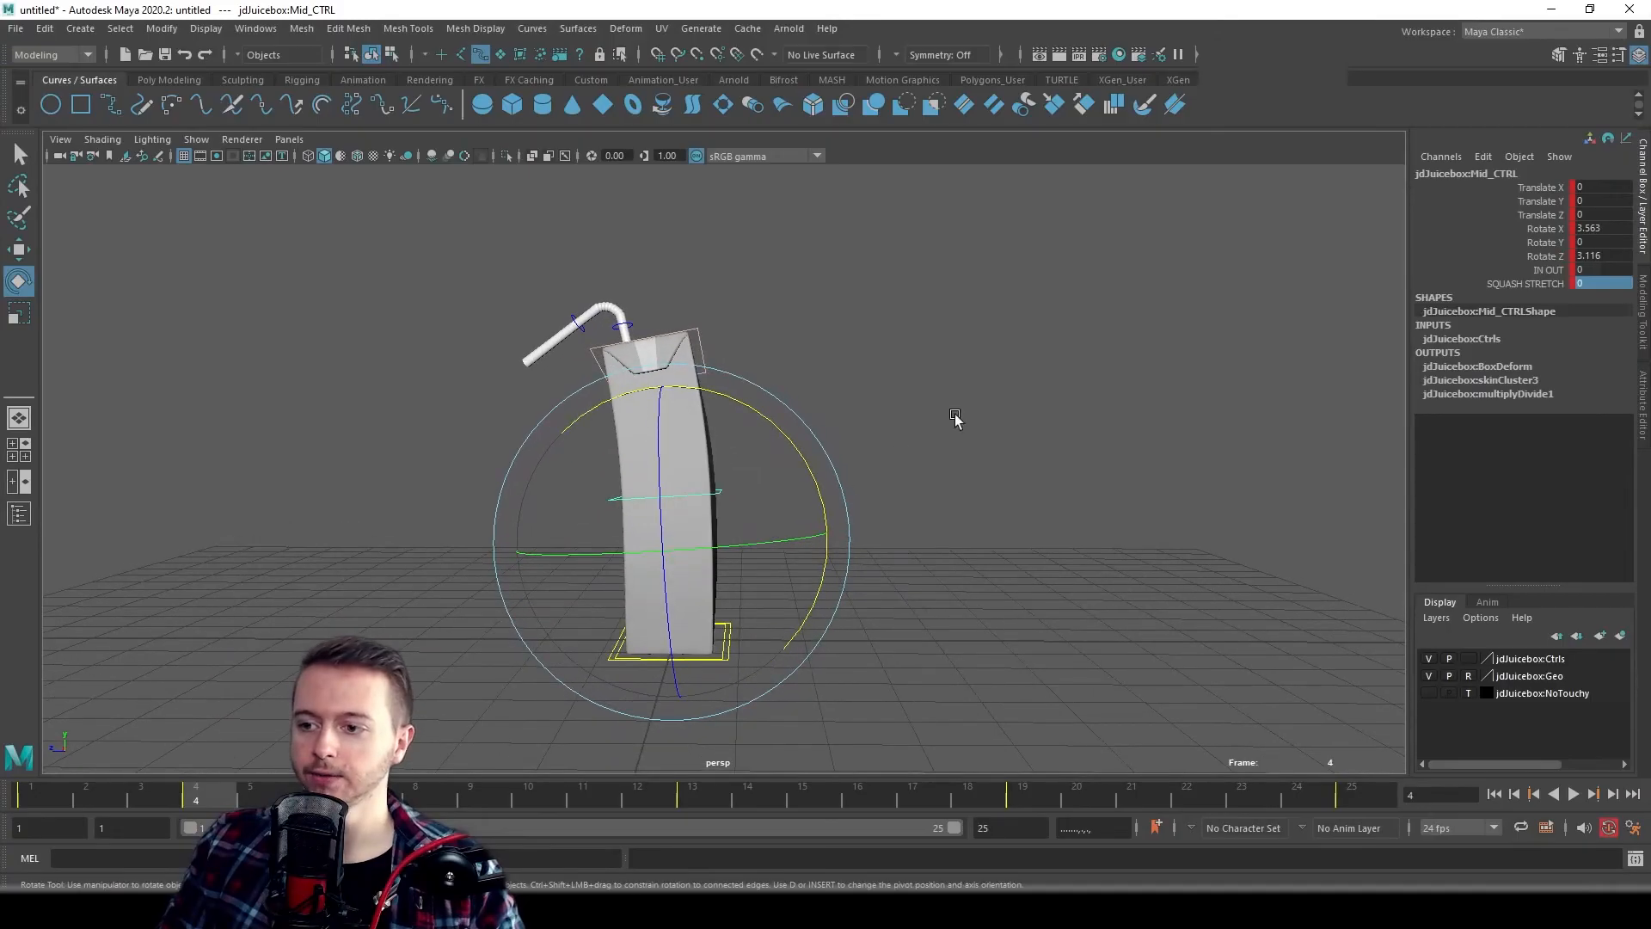
click(955, 420)
click(706, 363)
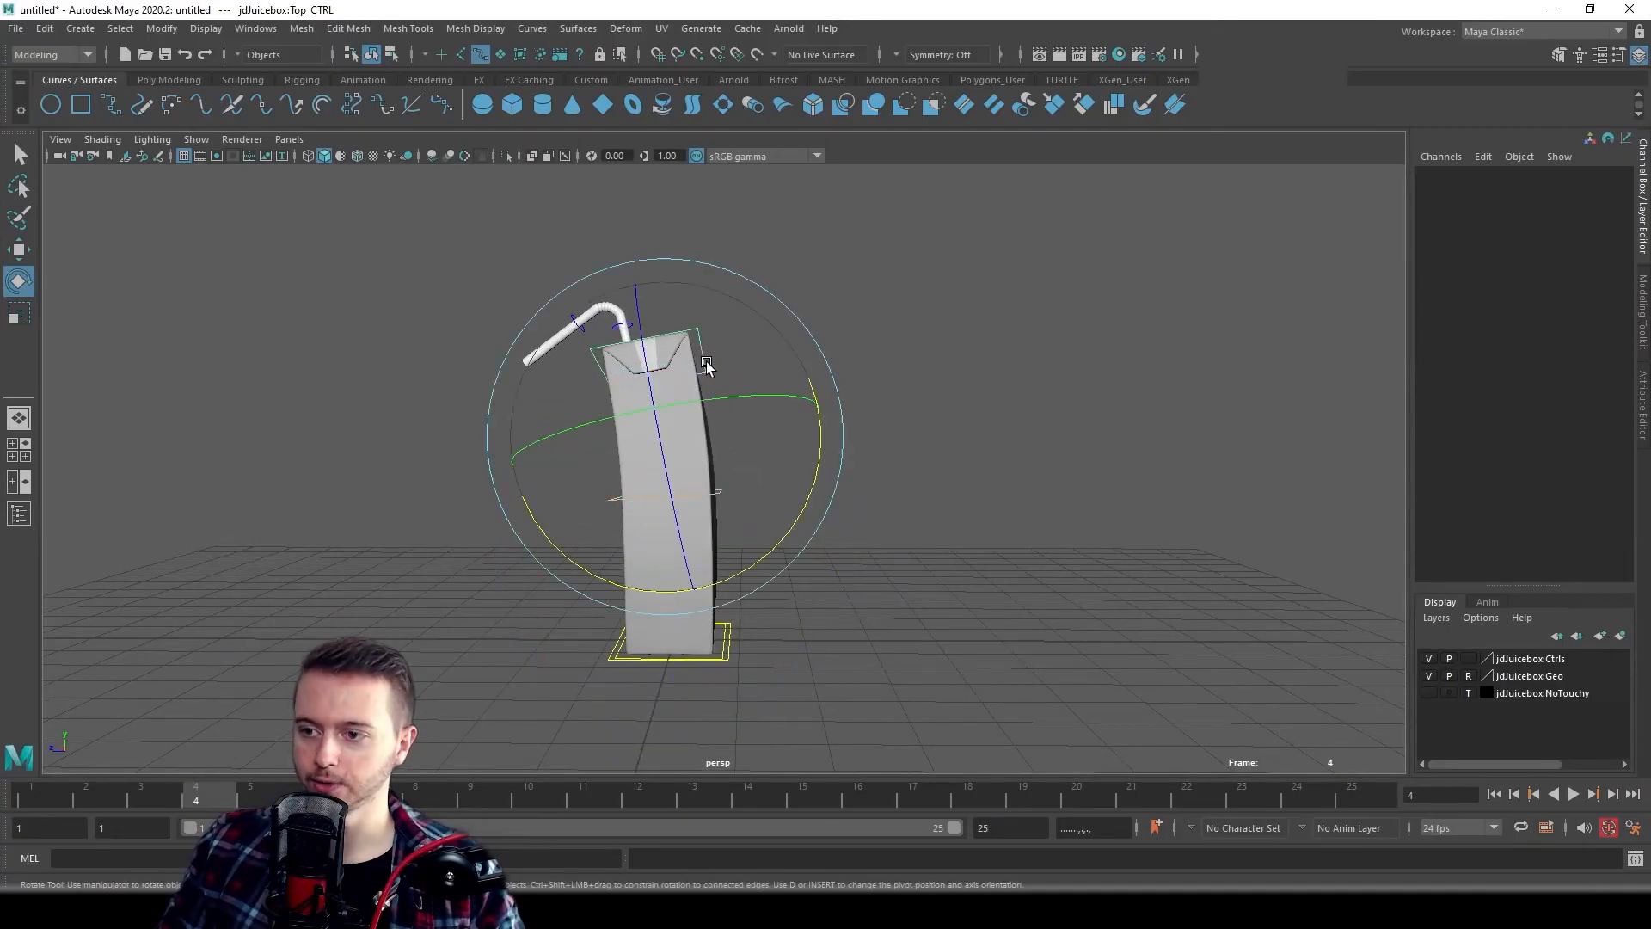
drag(706, 364, 796, 514)
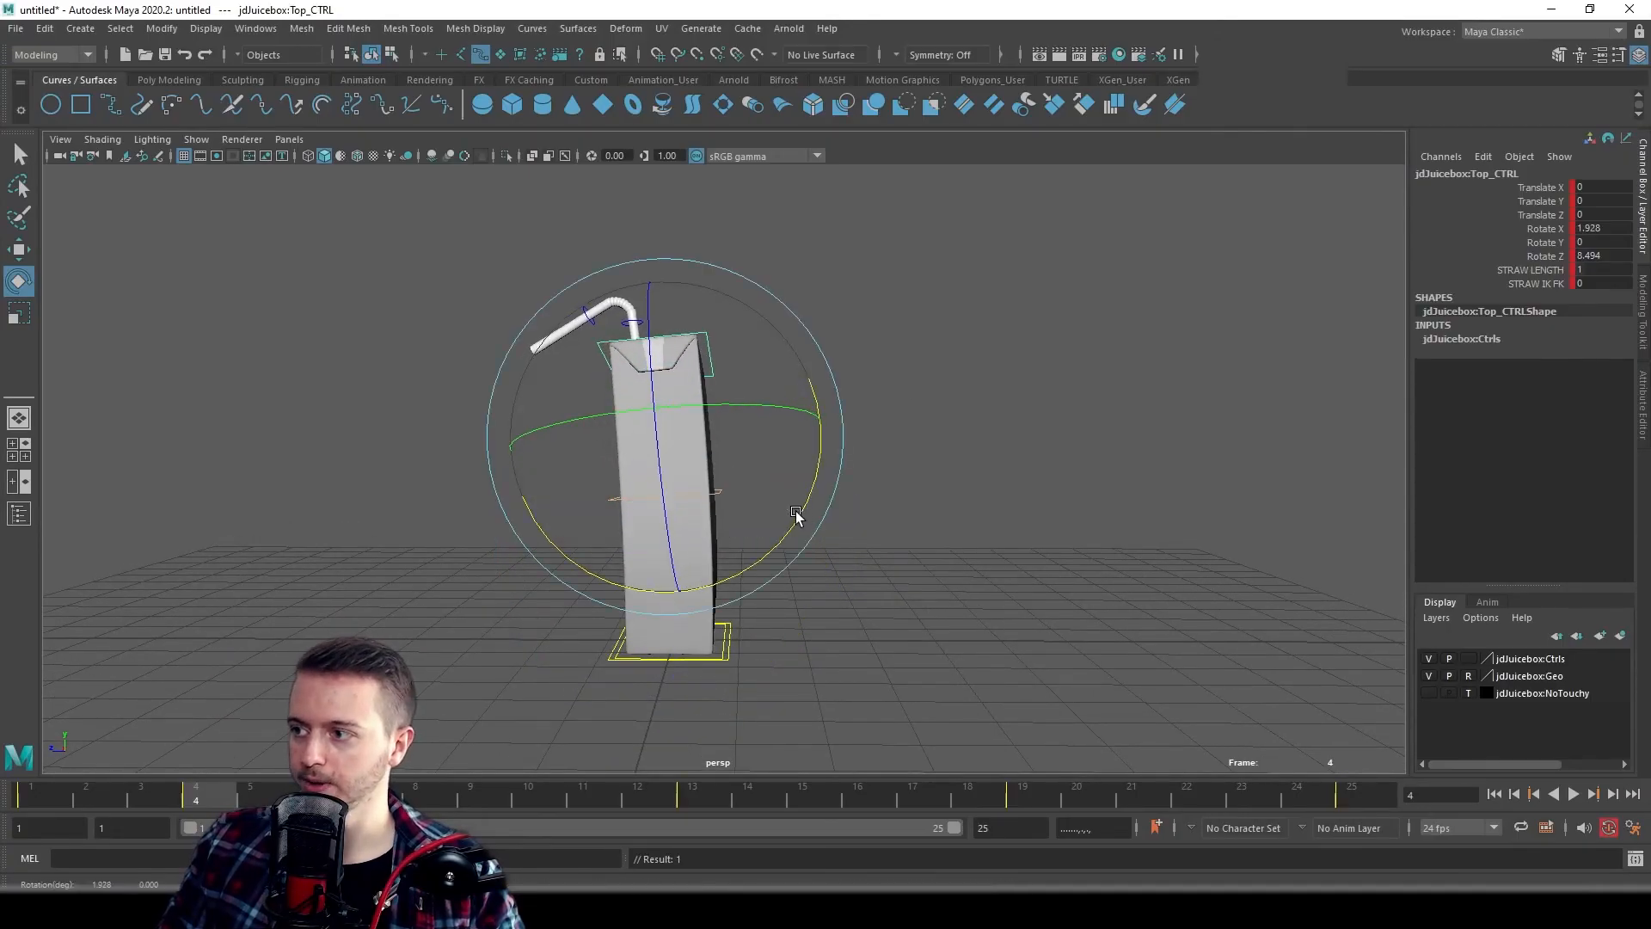
click(947, 560)
- Rotate the middle control to 3.75° in X at frame 4, key it, and scrub from frame 1 to 4
click(722, 494)
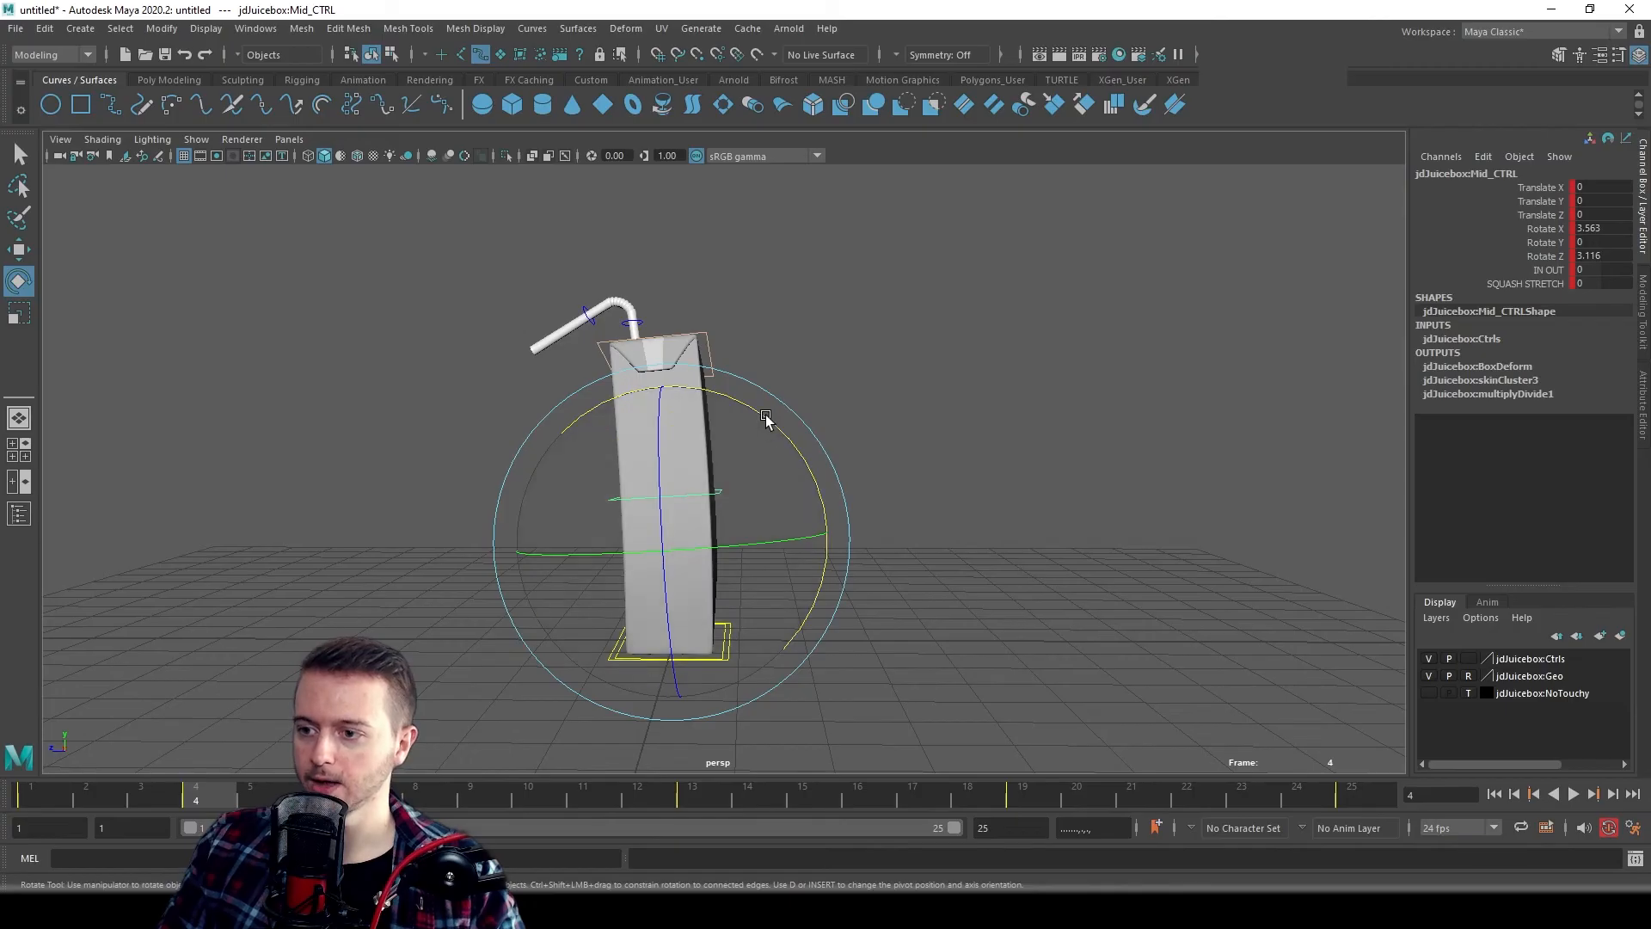
drag(766, 417, 771, 418)
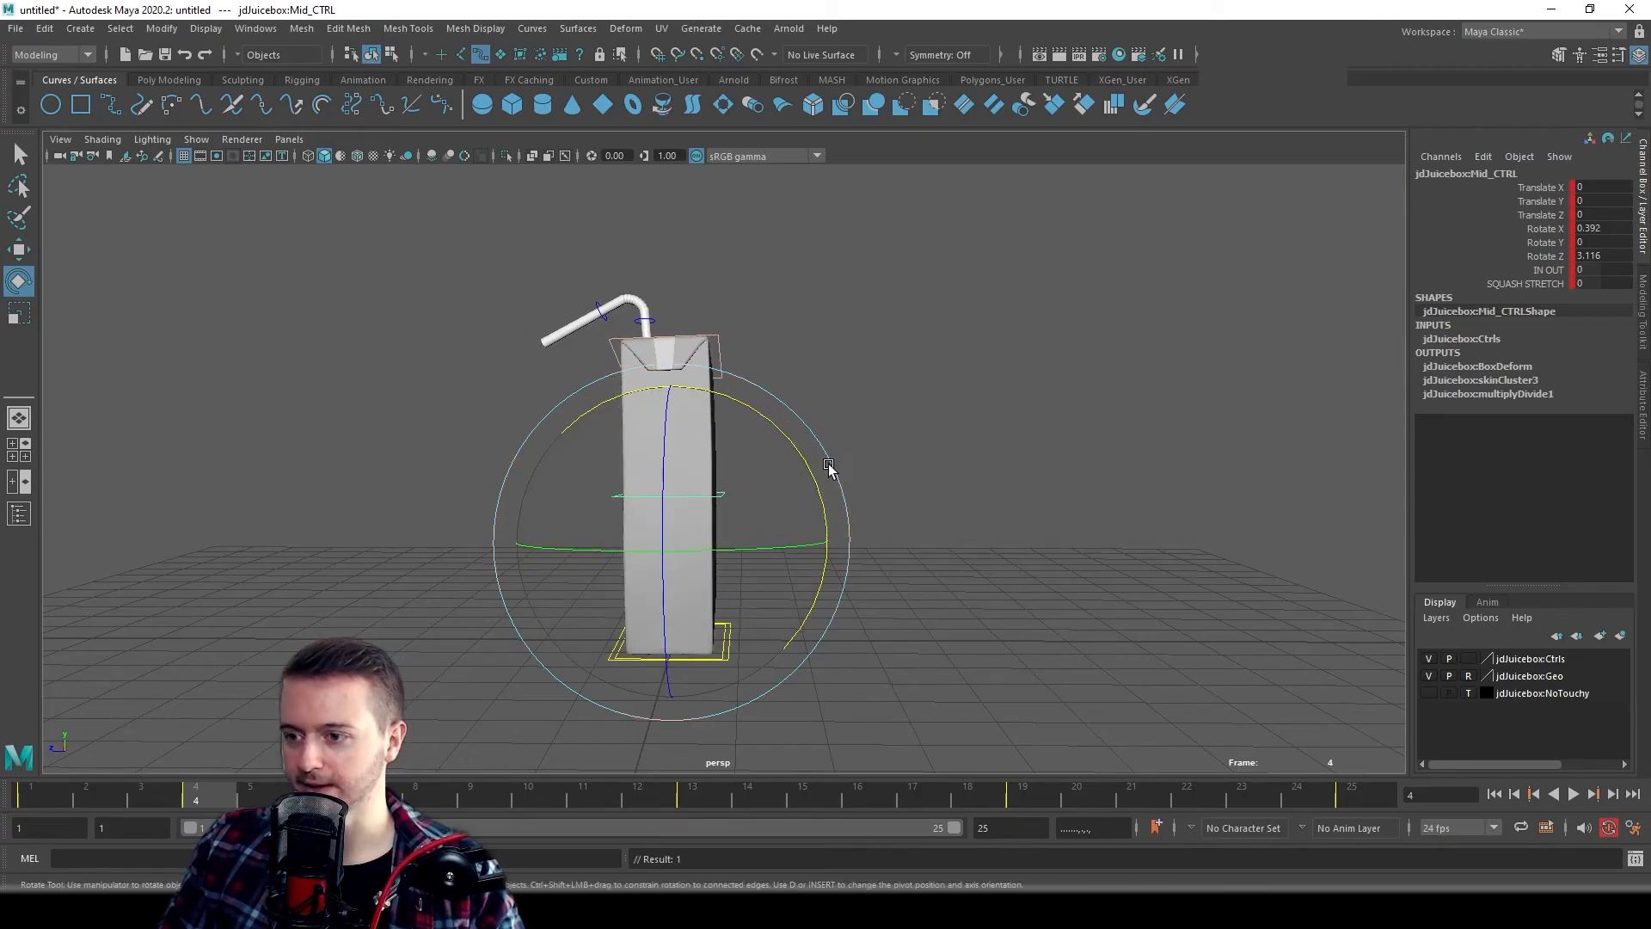
drag(797, 449, 792, 443)
key(s)
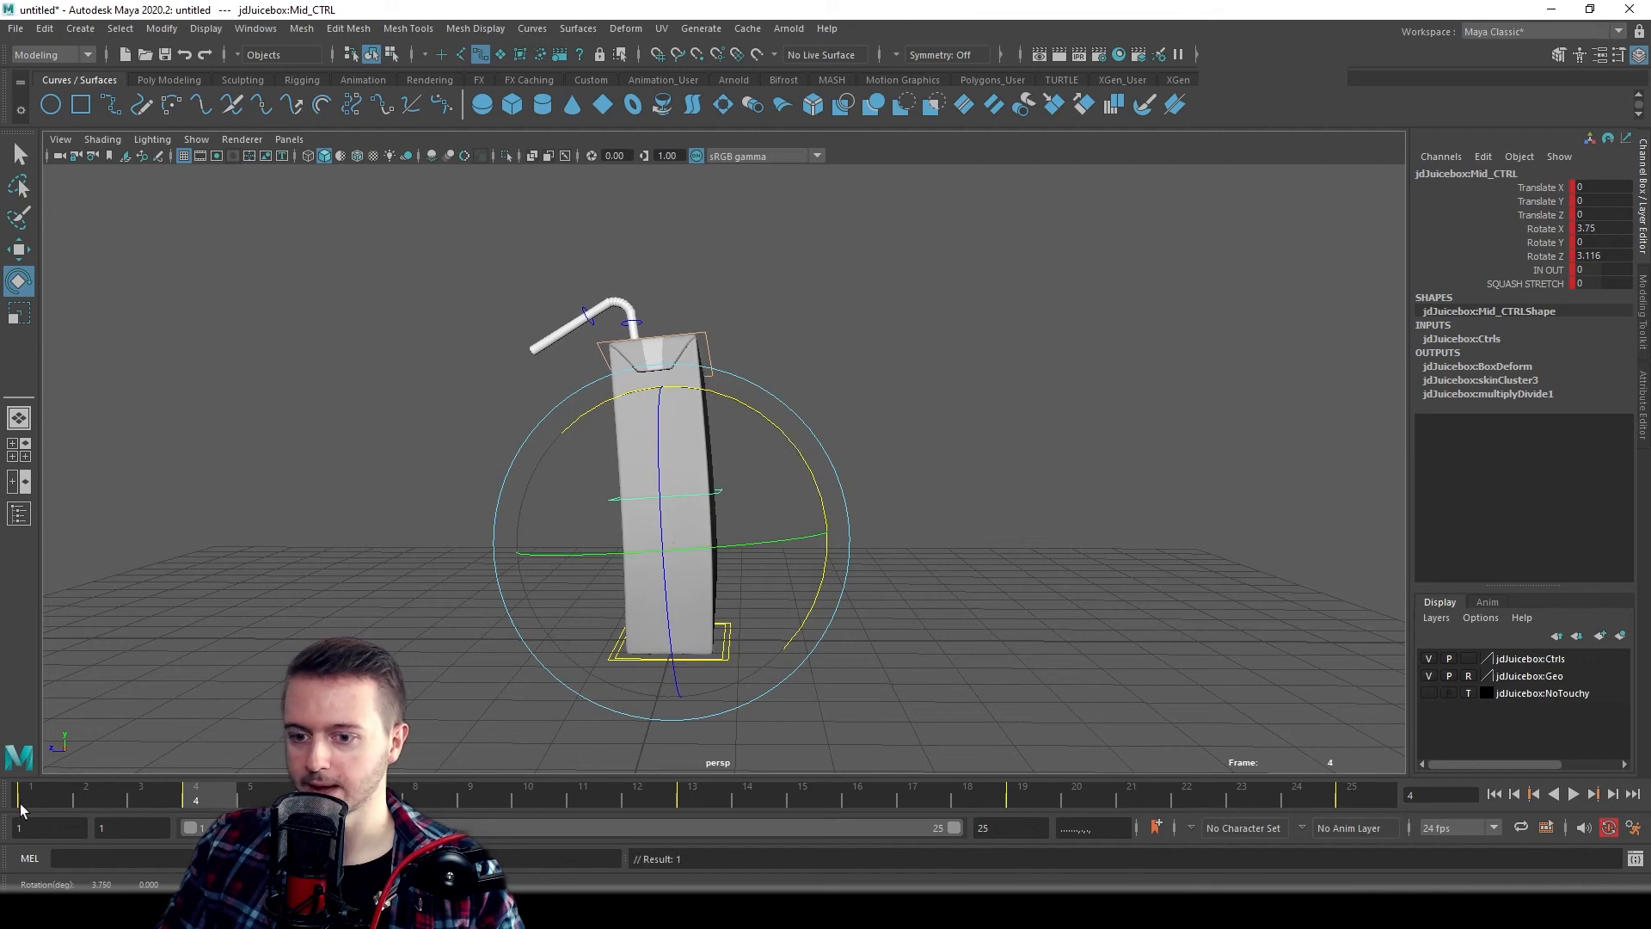
drag(33, 792, 196, 800)
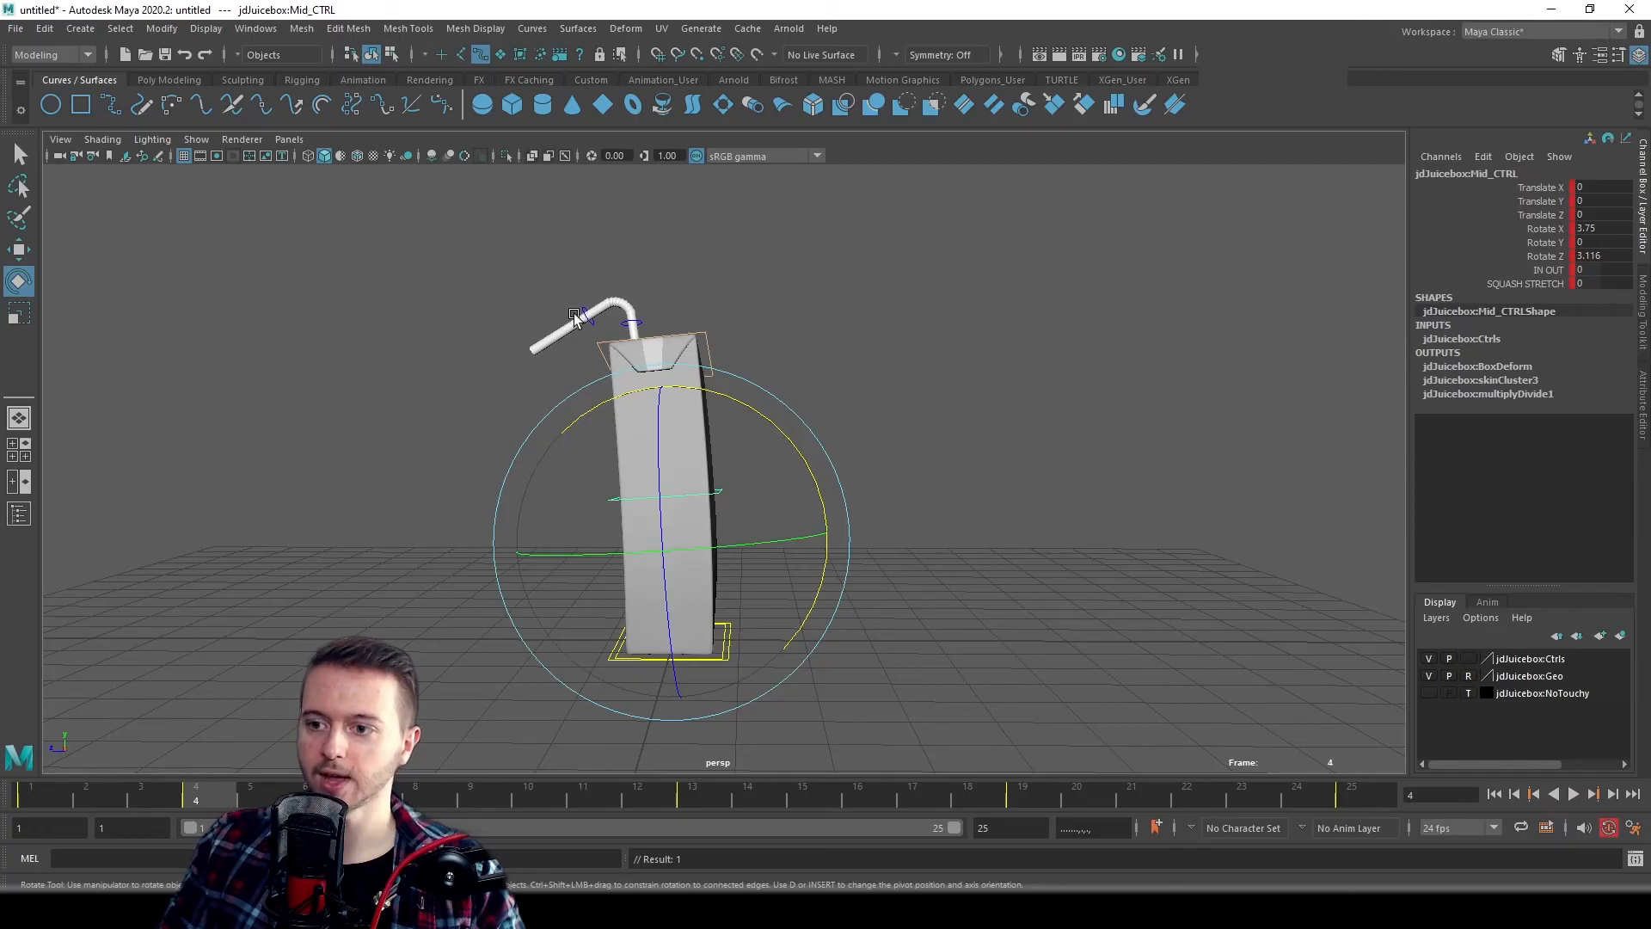
- Rotate the straw tip control slightly upward in X at frame 4 and review the opening frames of the sway
click(629, 336)
drag(749, 305, 766, 350)
key(alt+v)
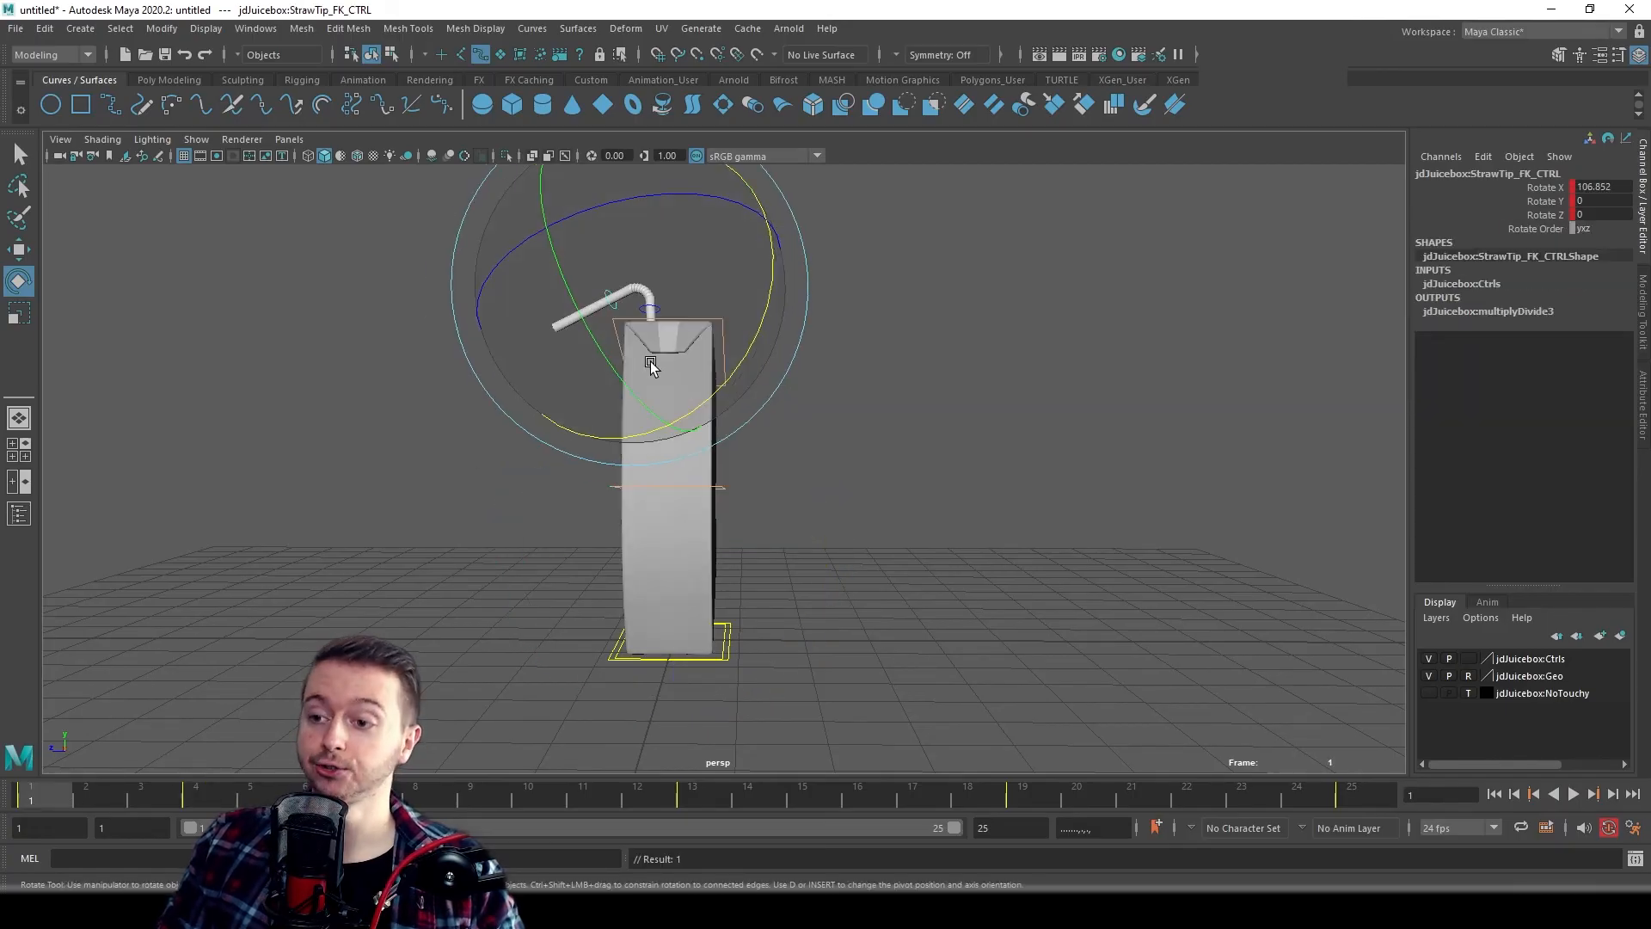
click(22, 799)
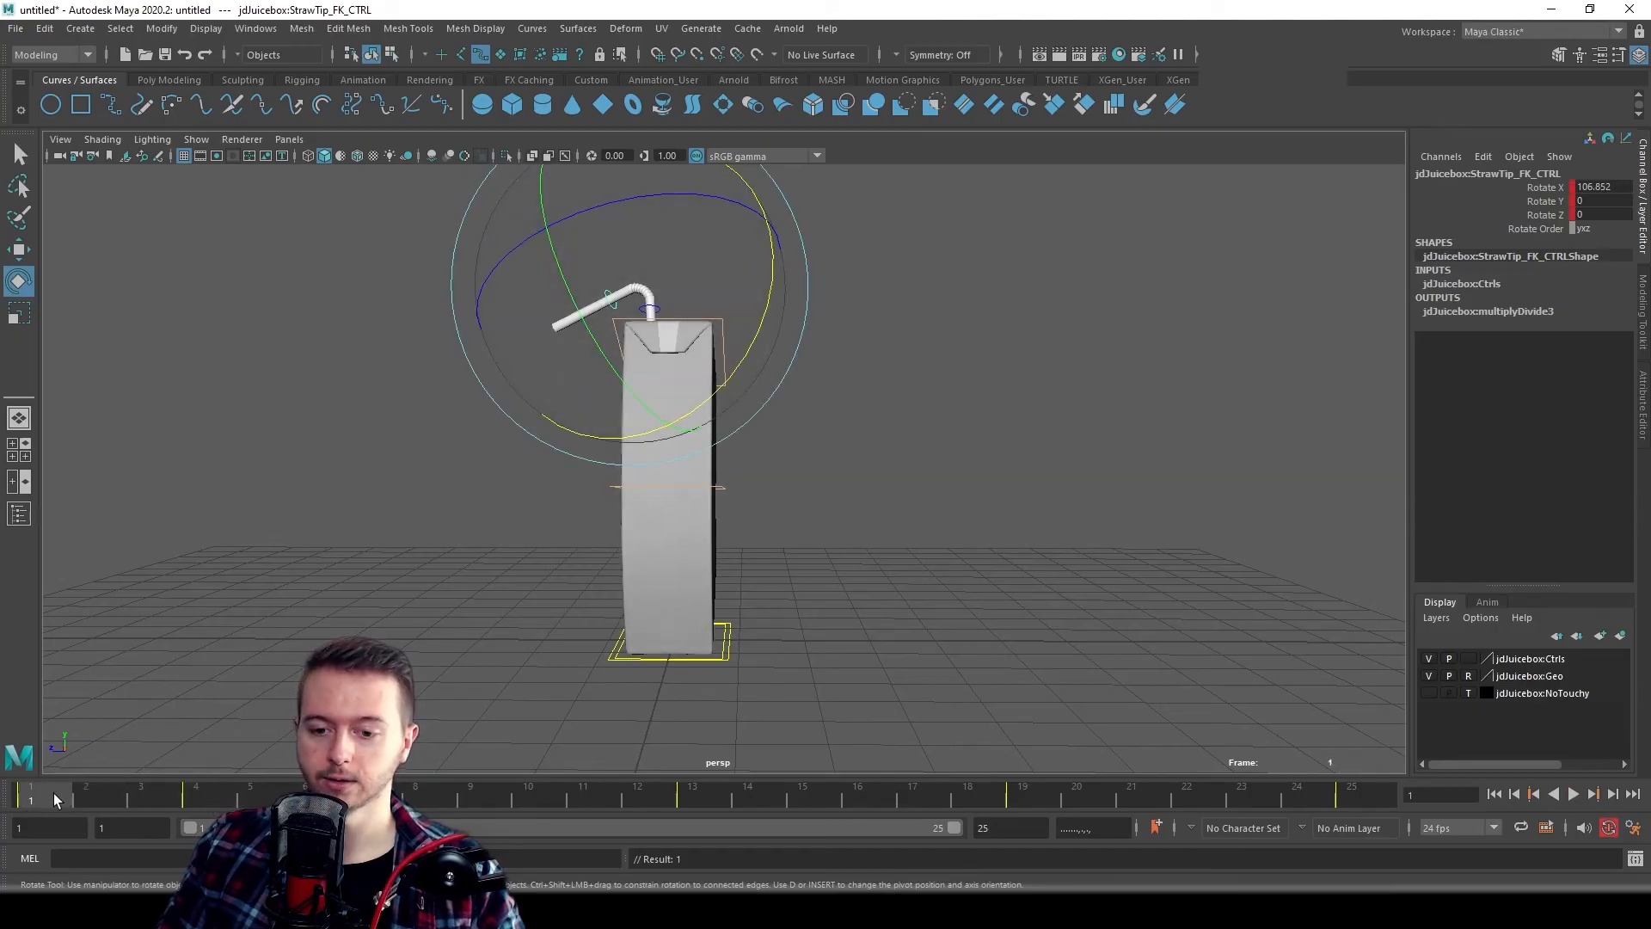
key(alt+v)
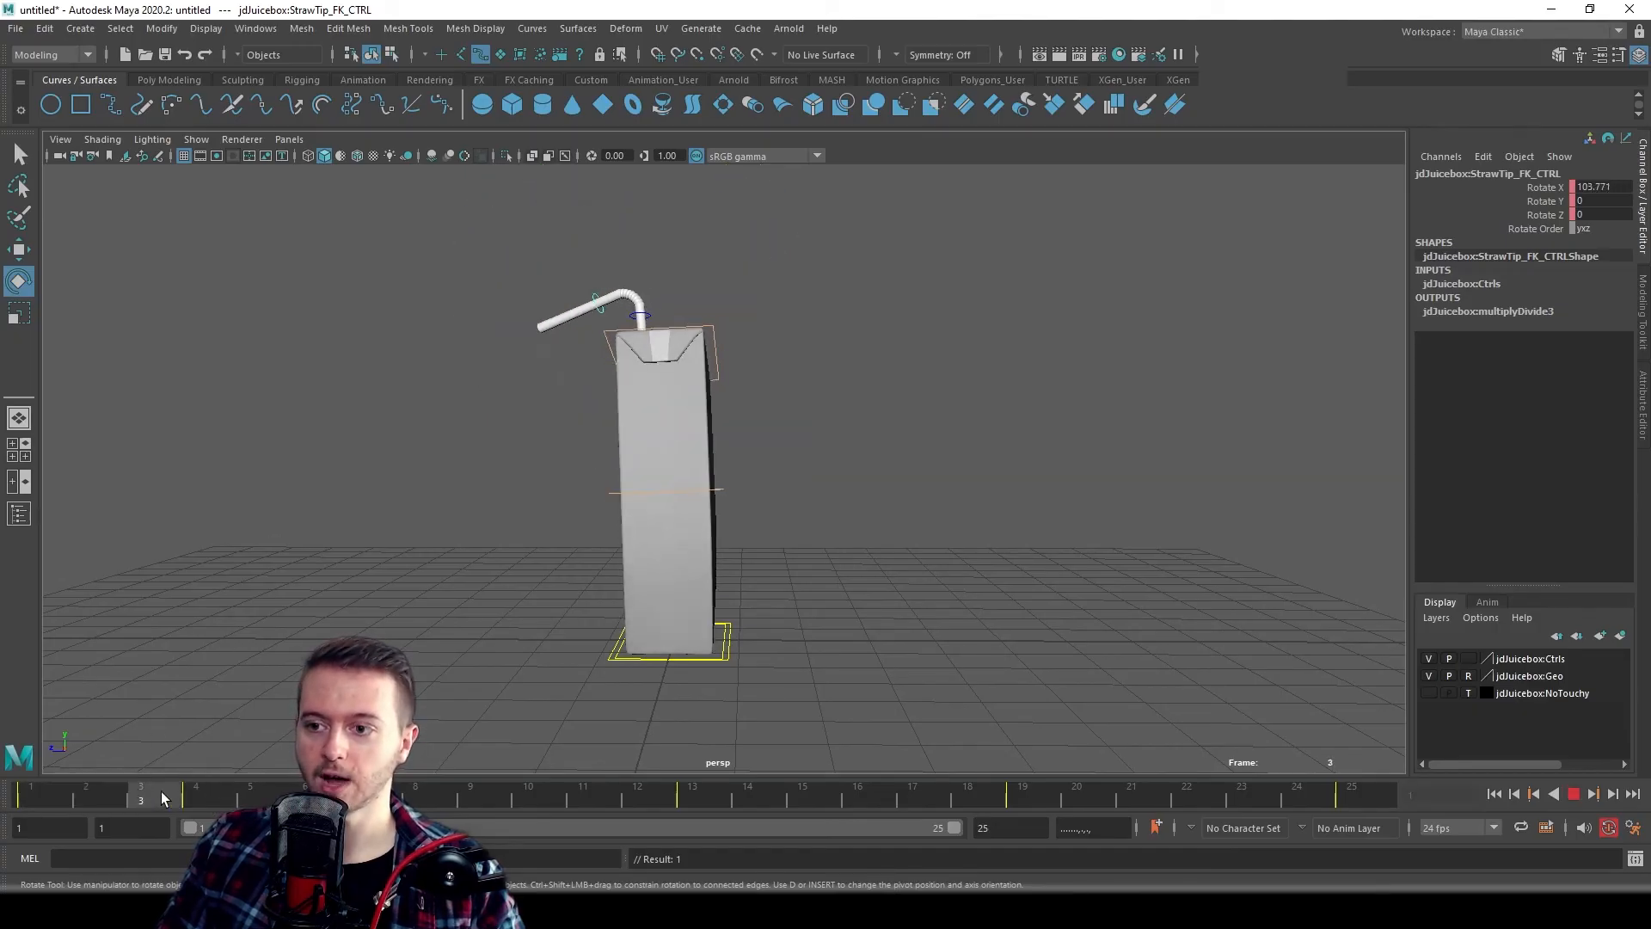
drag(24, 800, 226, 787)
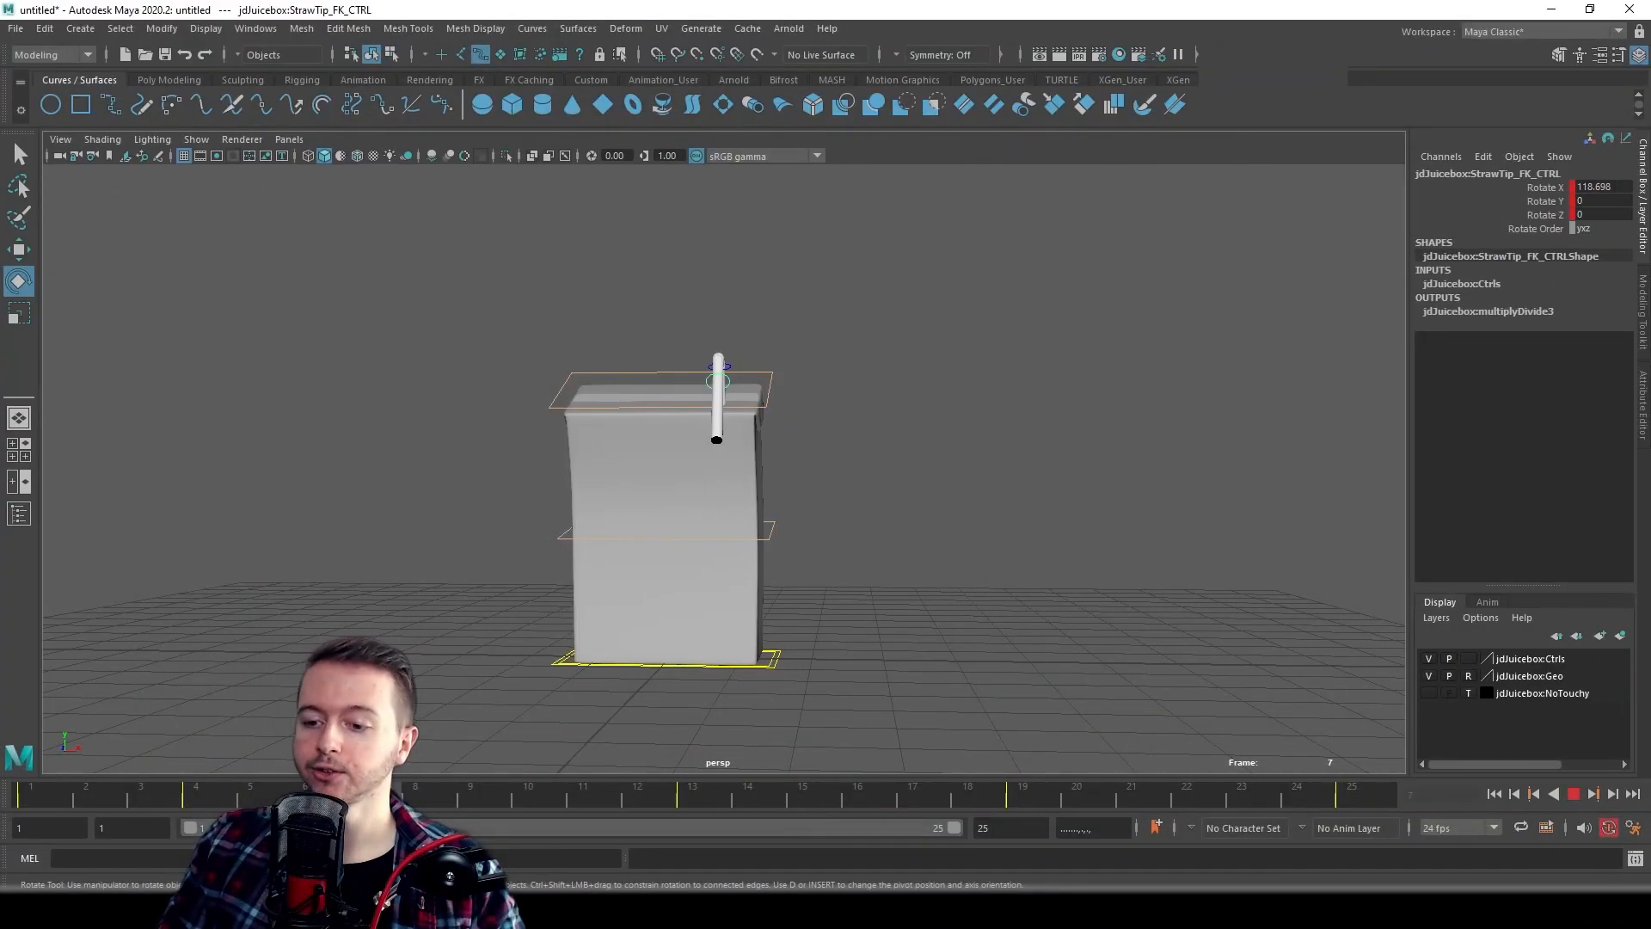
- Set a key on all of the juice box's controls at frame 10
drag(374, 787, 528, 791)
scroll(727, 487, down, 3)
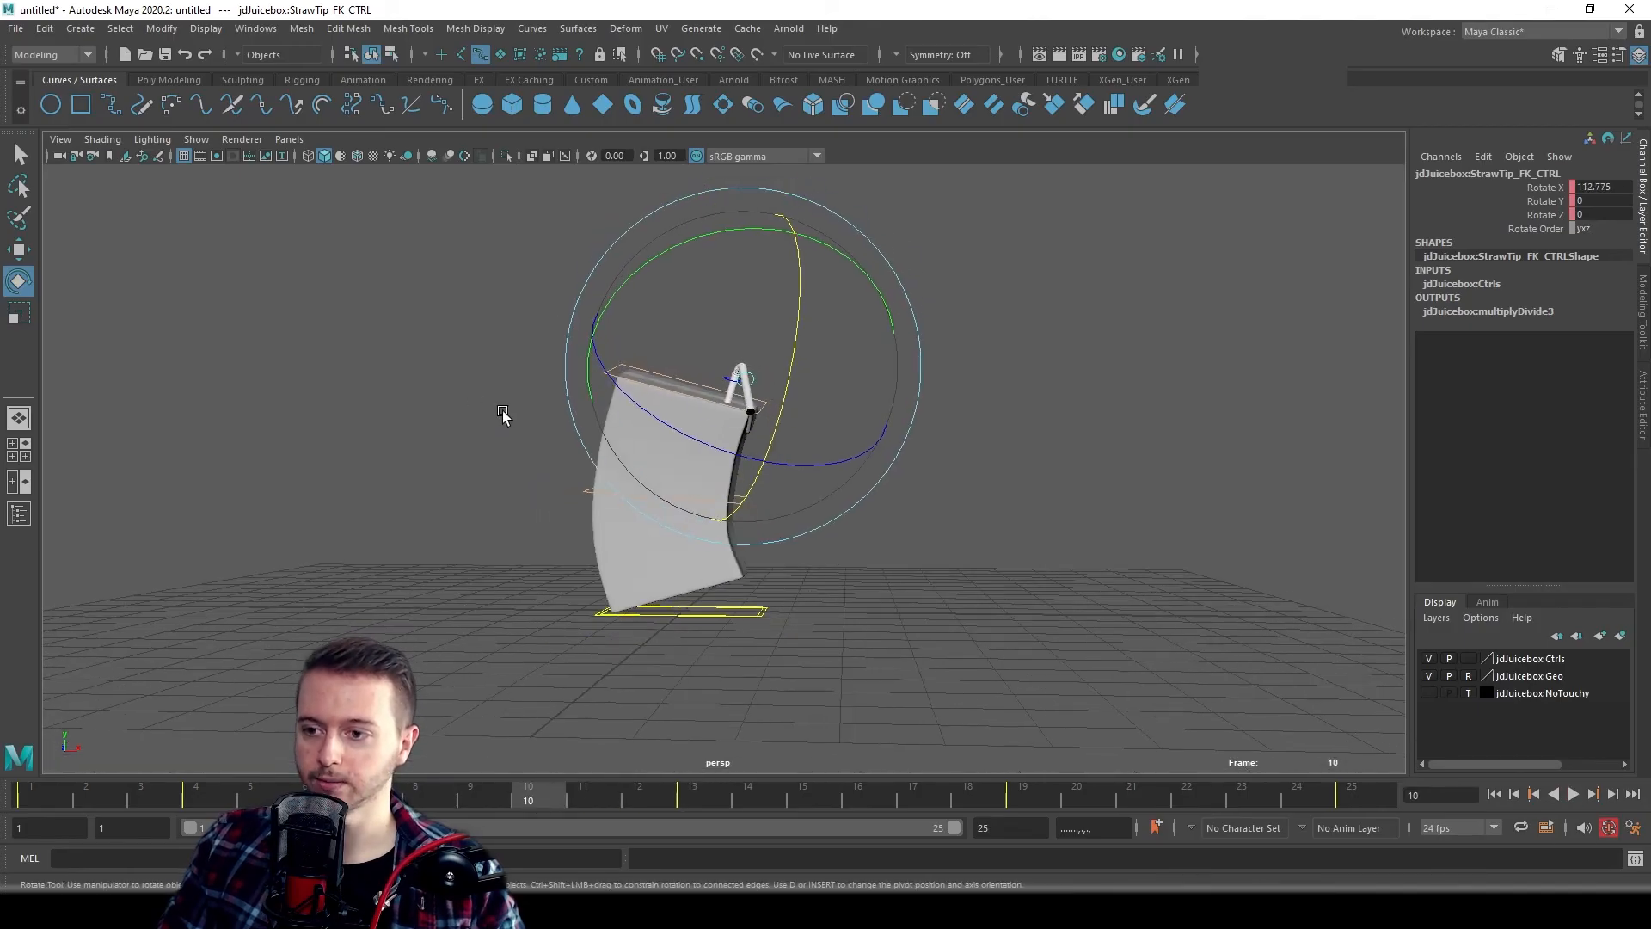
click(424, 302)
drag(420, 292, 898, 619)
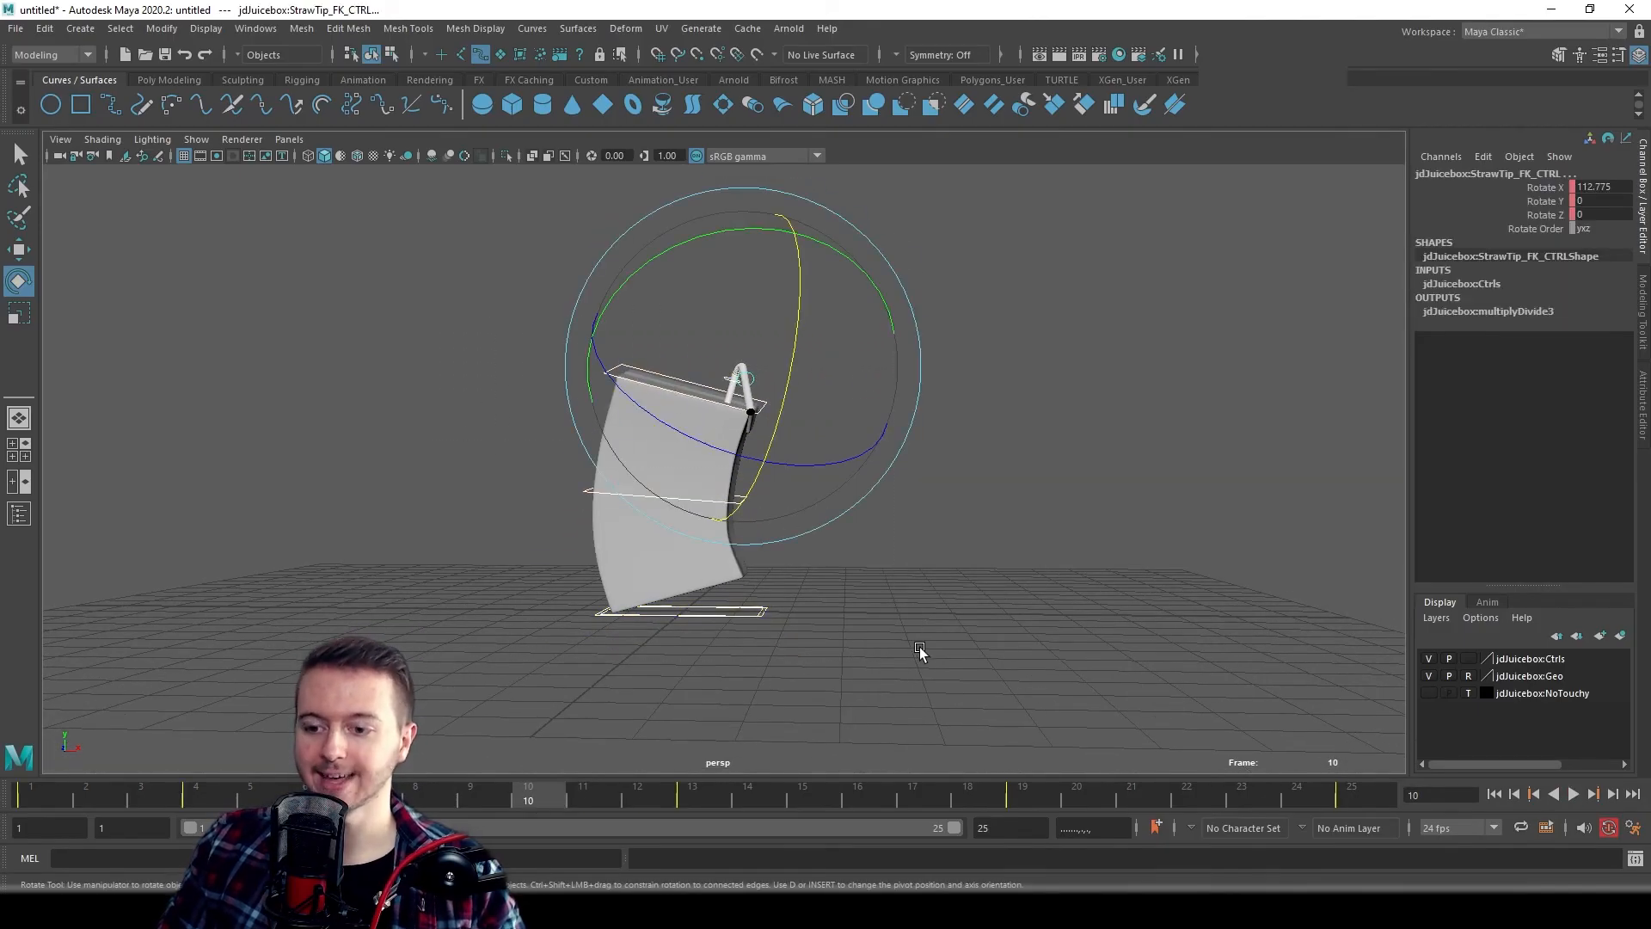
key(s)
- At frame 10, set the middle control's Squash Stretch to 0 and scrub through the frames leading into it
scroll(608, 602, up, 1)
alt+right_drag(608, 602, 751, 614)
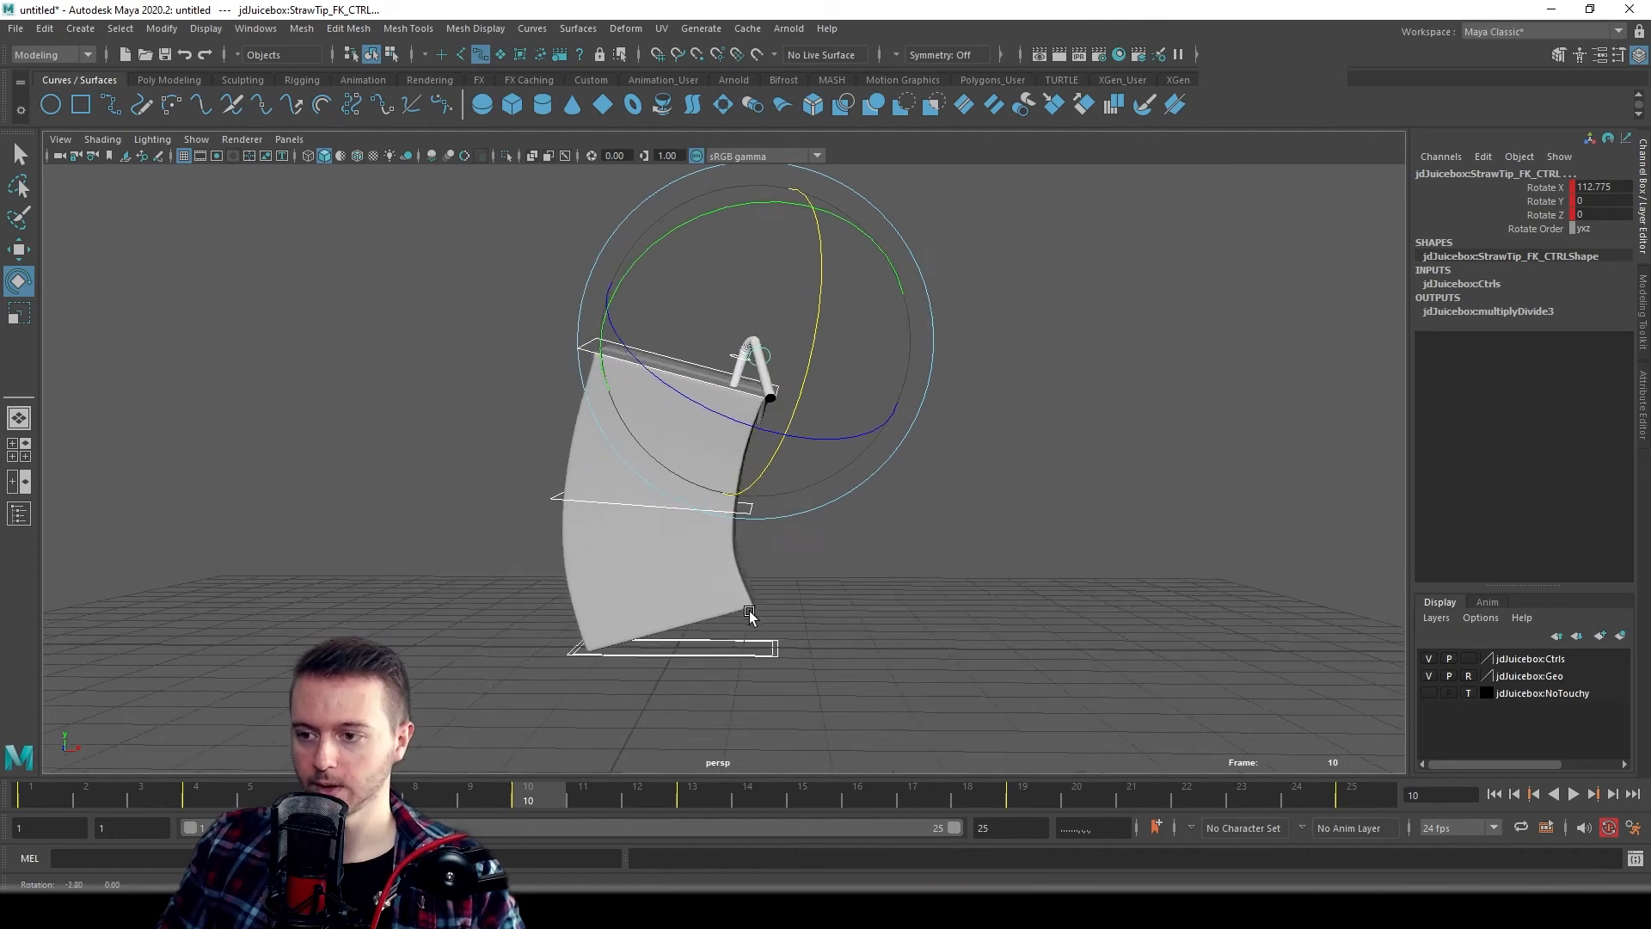
alt+drag(751, 614, 755, 616)
alt+right_drag(756, 616, 823, 597)
click(823, 597)
click(747, 513)
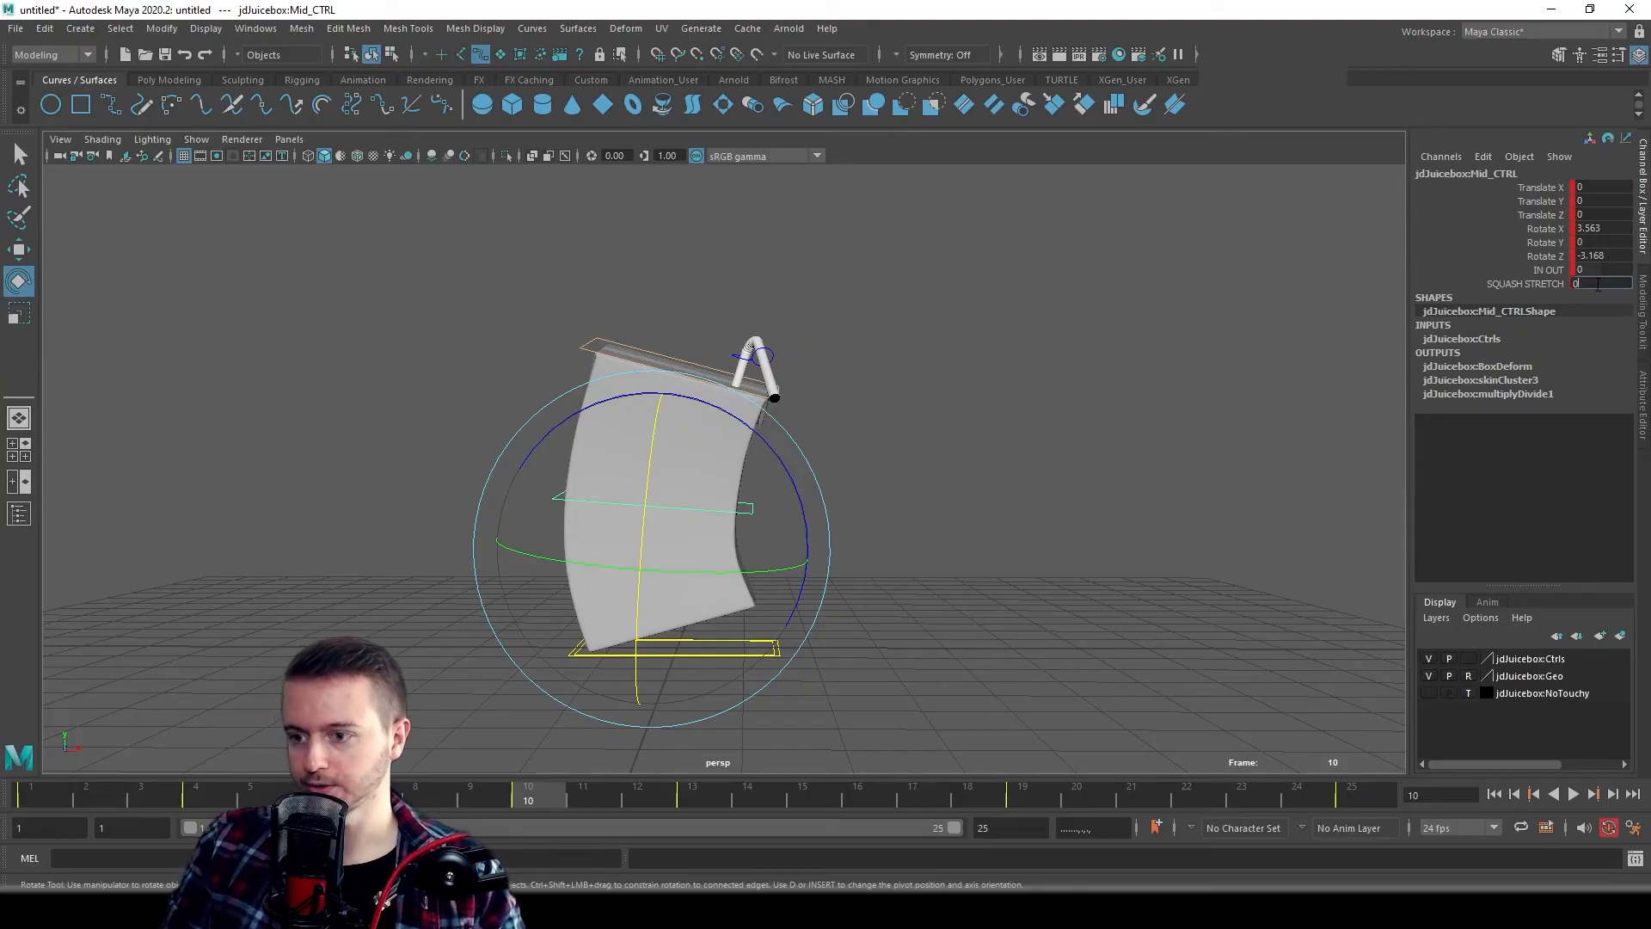
text(0)
key(Return)
drag(372, 795, 545, 795)
- Rotate the straw tip control downward to about 121.7° in X at frame 10 and check the neighbouring frames
click(757, 337)
drag(806, 337, 800, 369)
drag(371, 807, 530, 807)
alt+drag(550, 585, 817, 559)
key(alt+period)
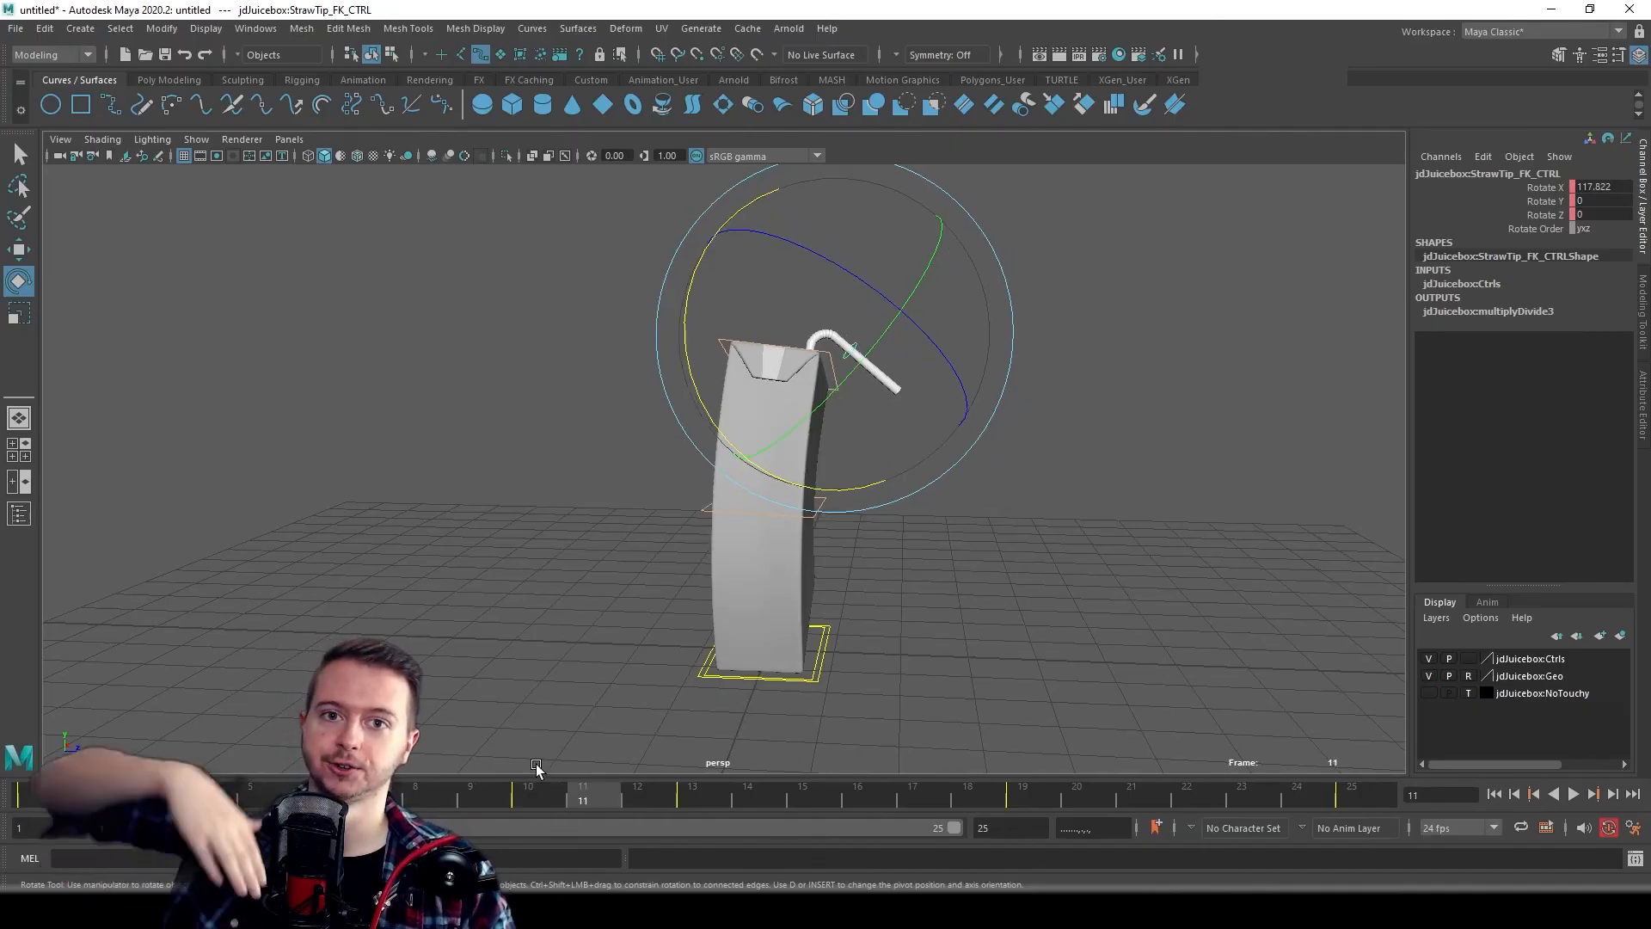
key(alt+comma)
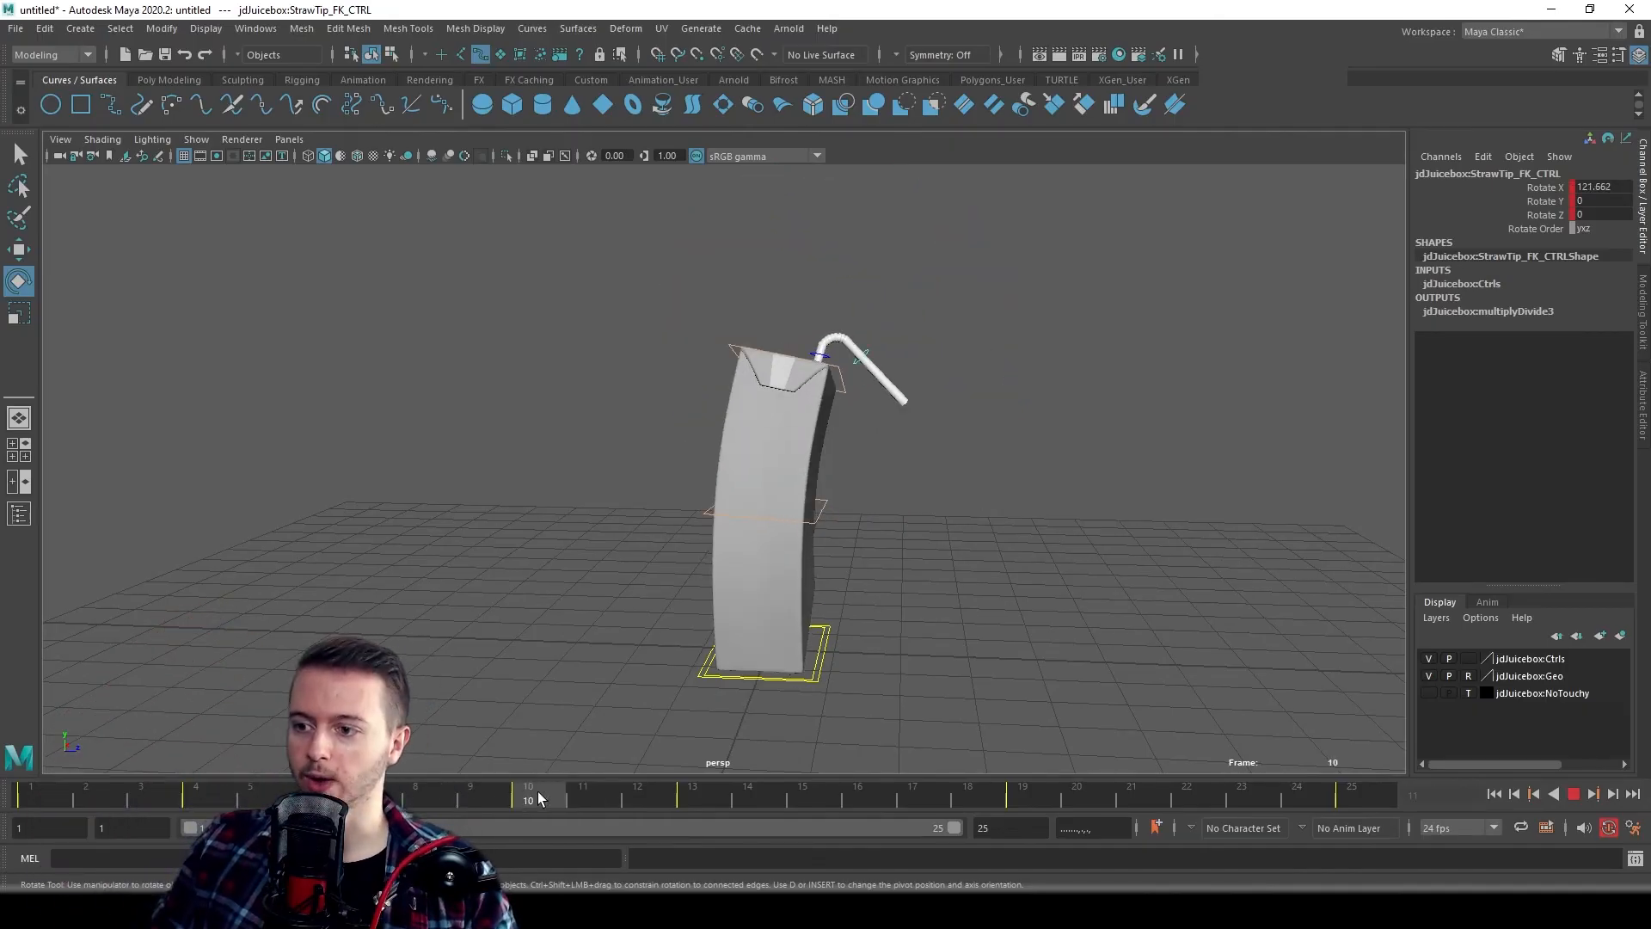
- Bend the box further forward at frame 10, rotating the middle control to about 5.6° and the top control to about 9.8° in X
click(925, 597)
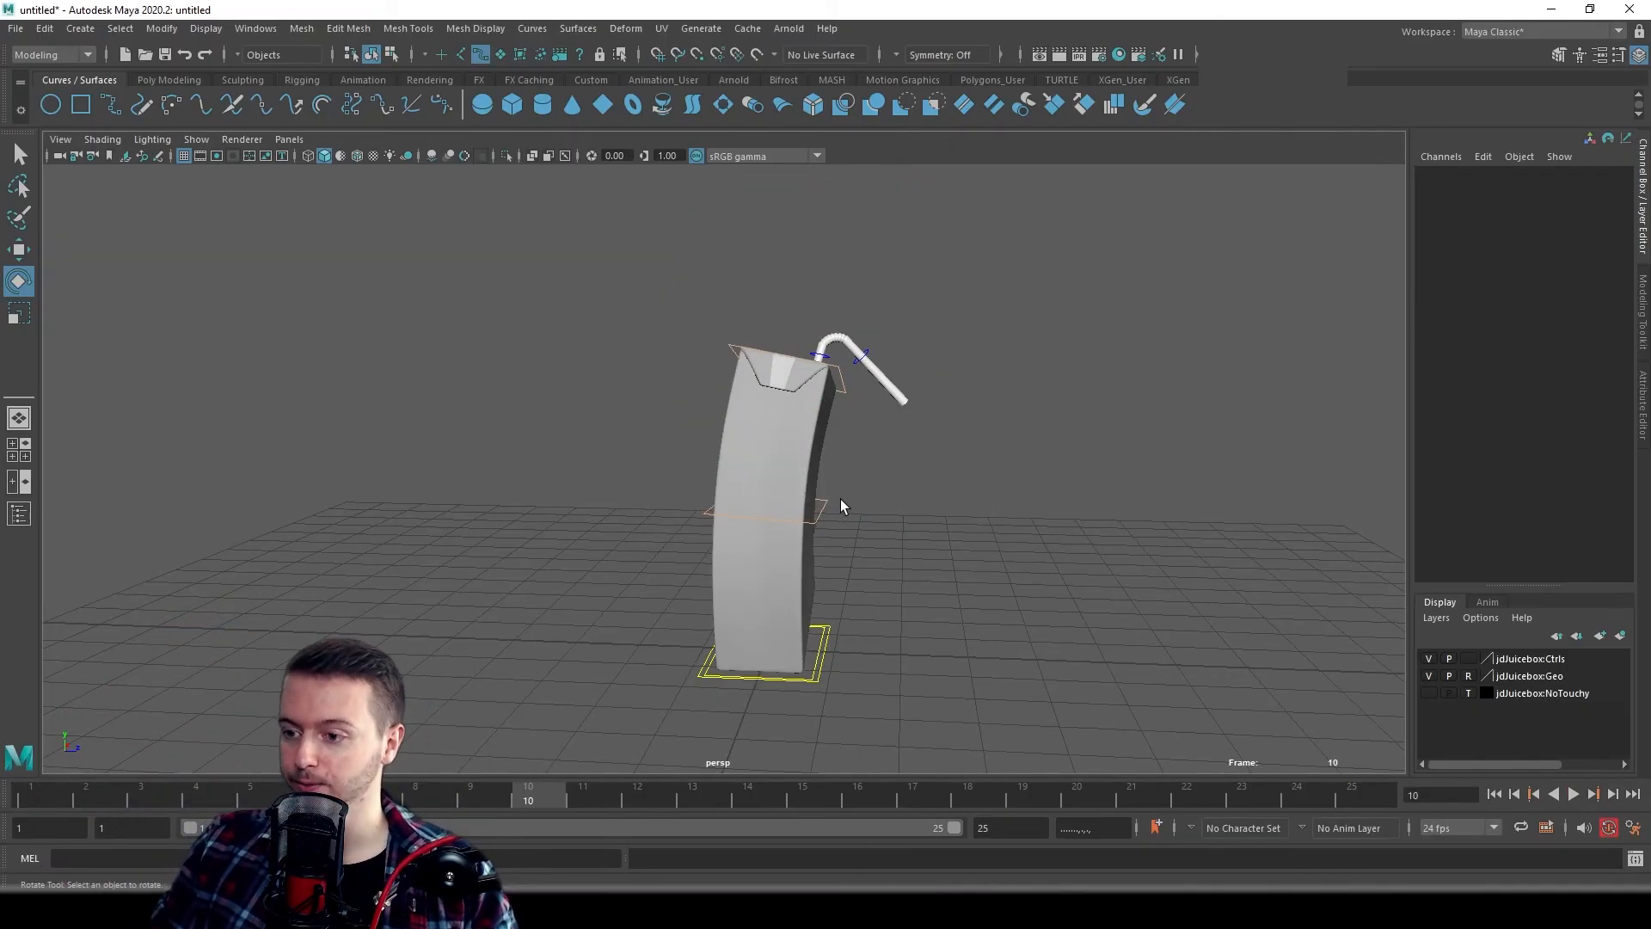
click(826, 508)
drag(871, 438, 878, 446)
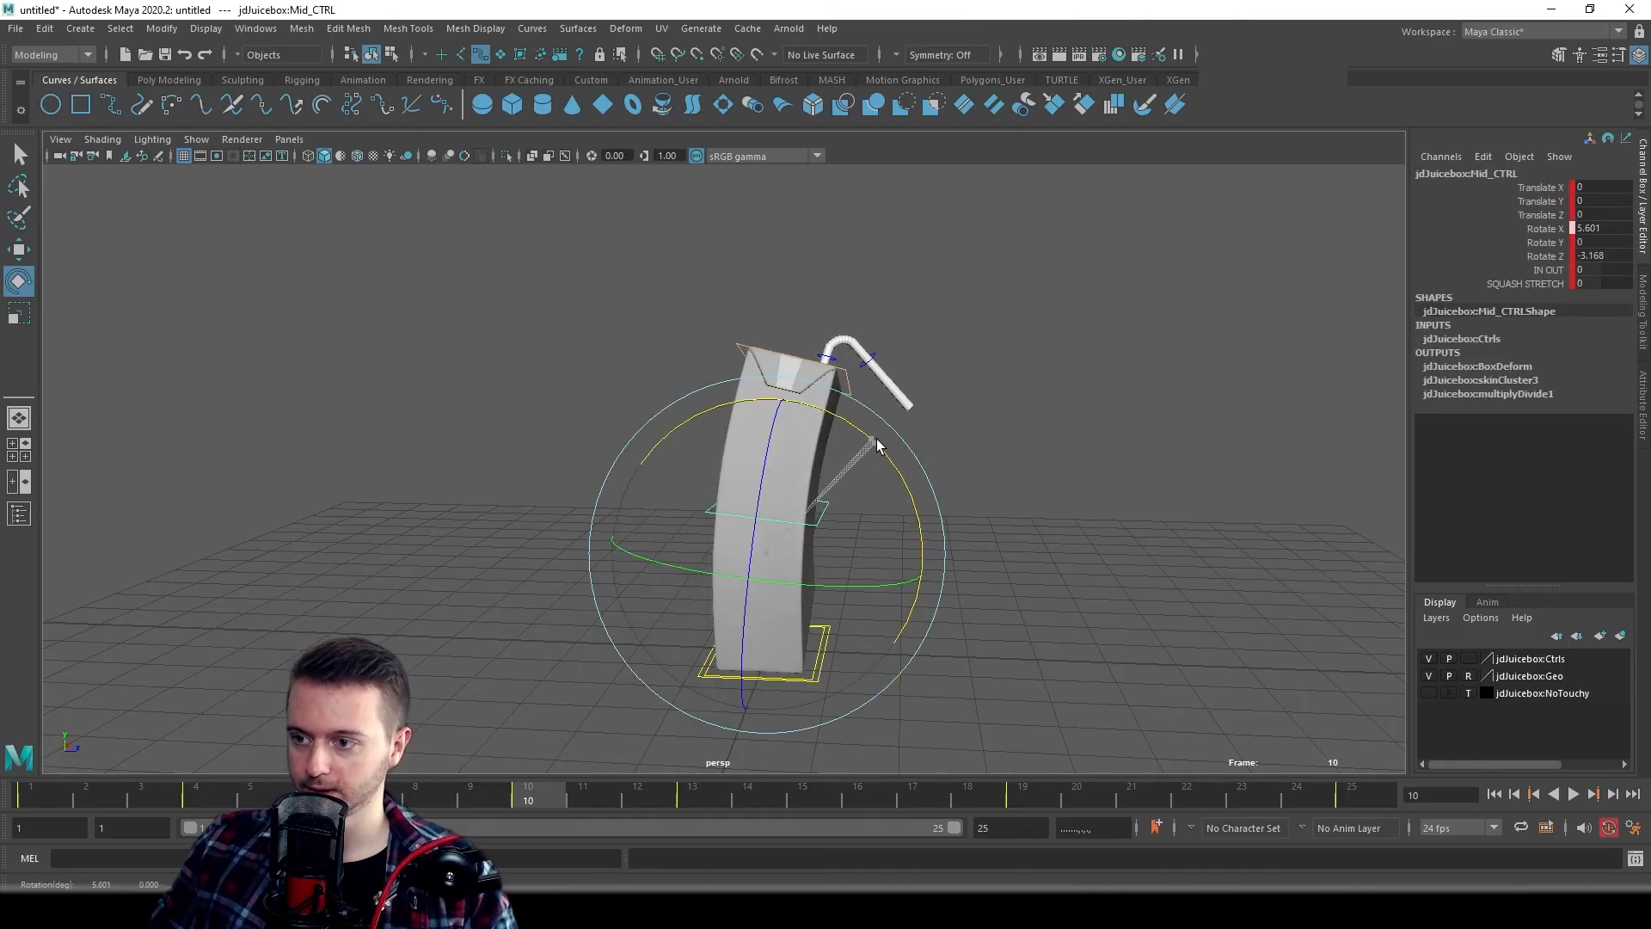
key(q)
click(848, 382)
key(e)
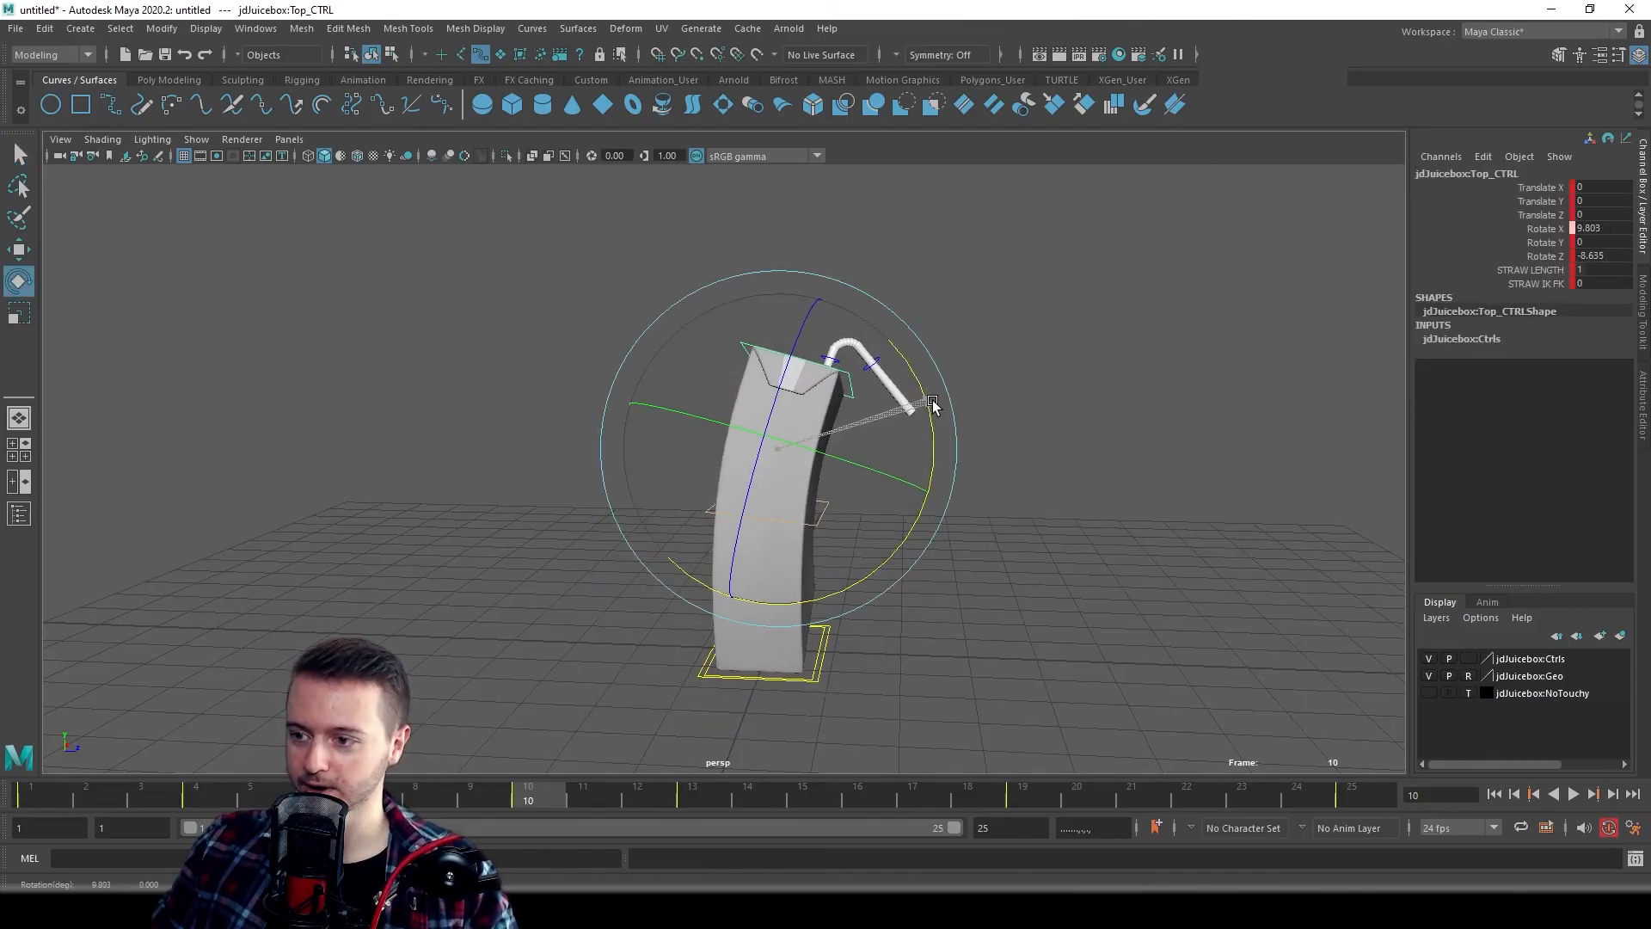
key(q)
- At frame 4, straighten the box by rotating the middle control to about 2.5° and the top control to about -4.4° in X
click(45, 798)
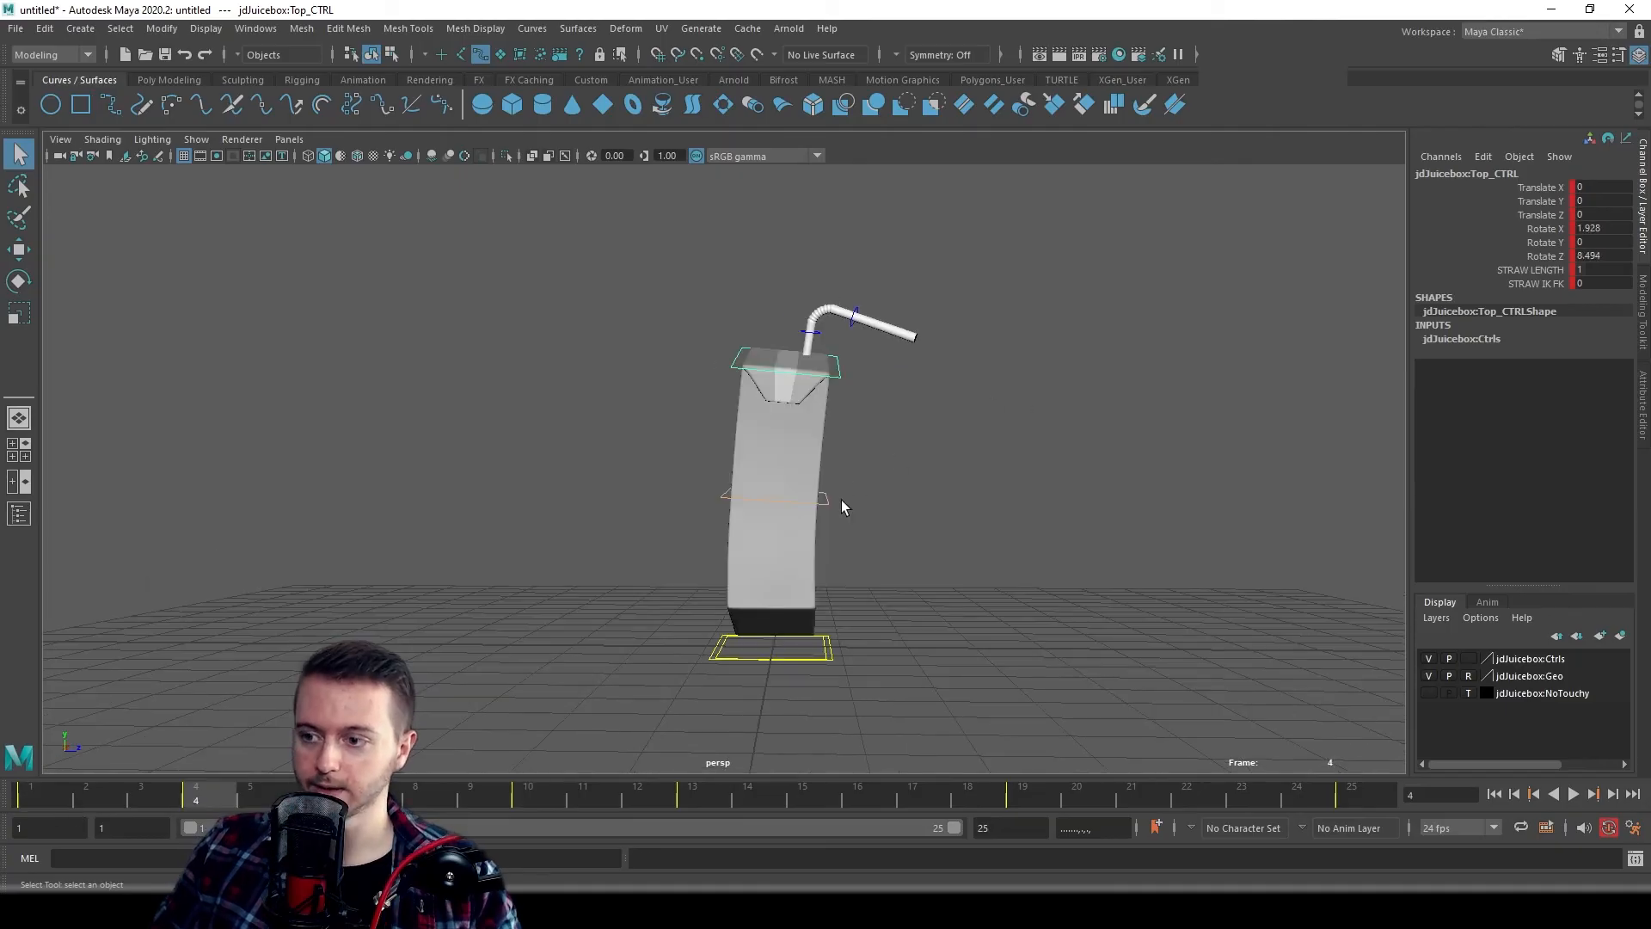
click(827, 502)
key(e)
drag(869, 425, 864, 418)
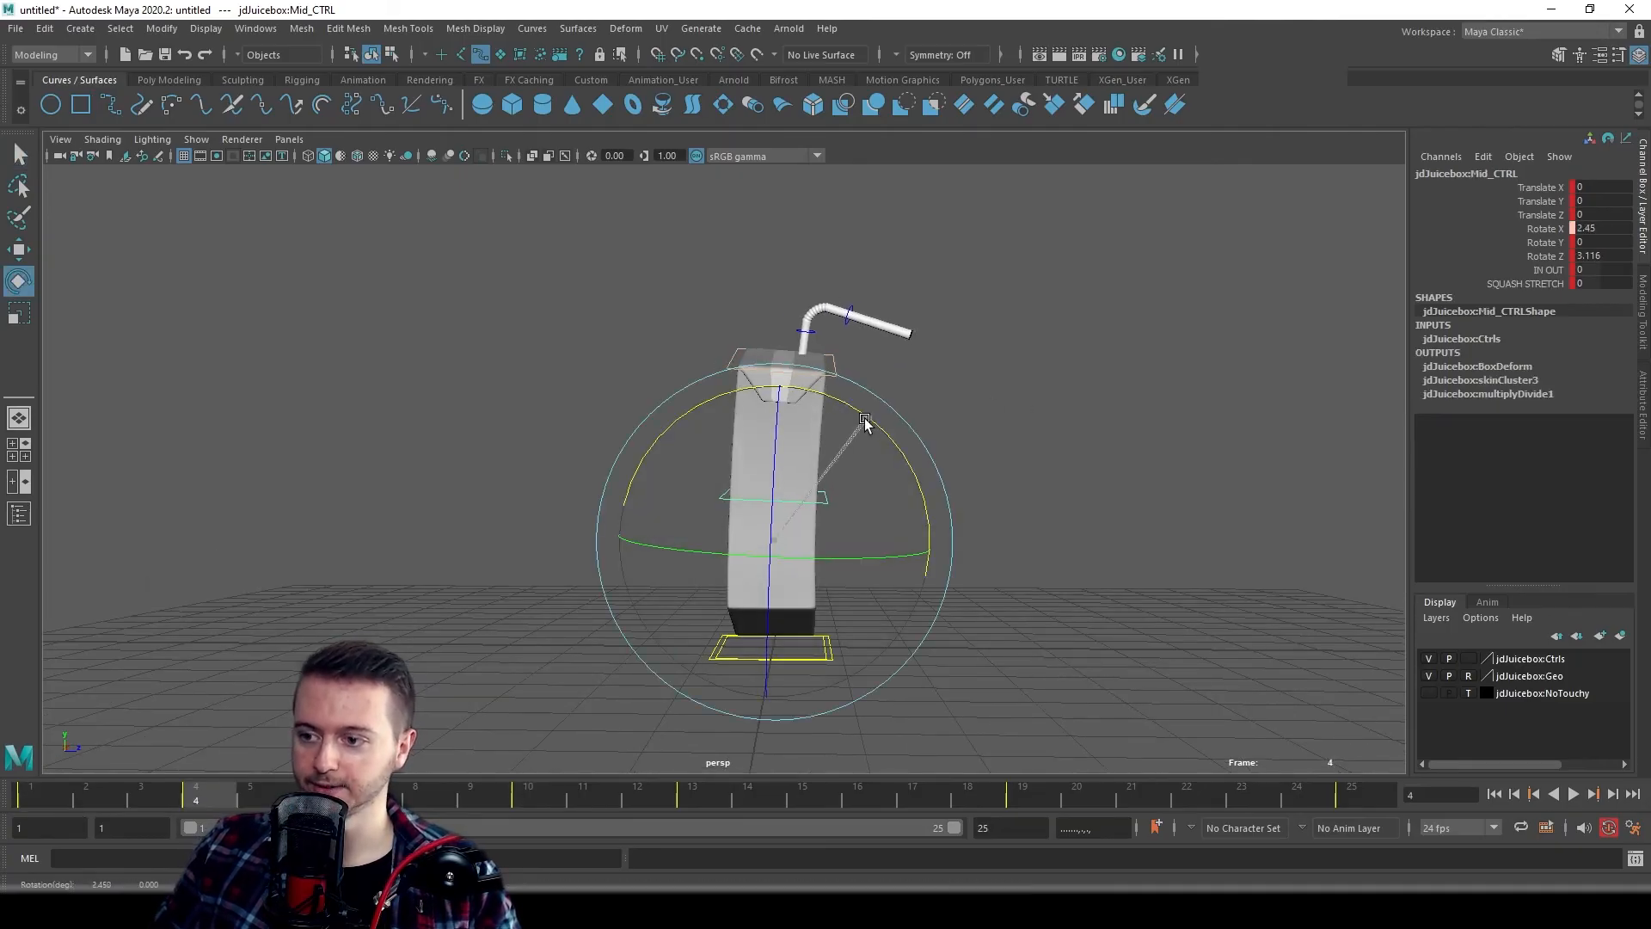
key(q)
click(837, 373)
key(e)
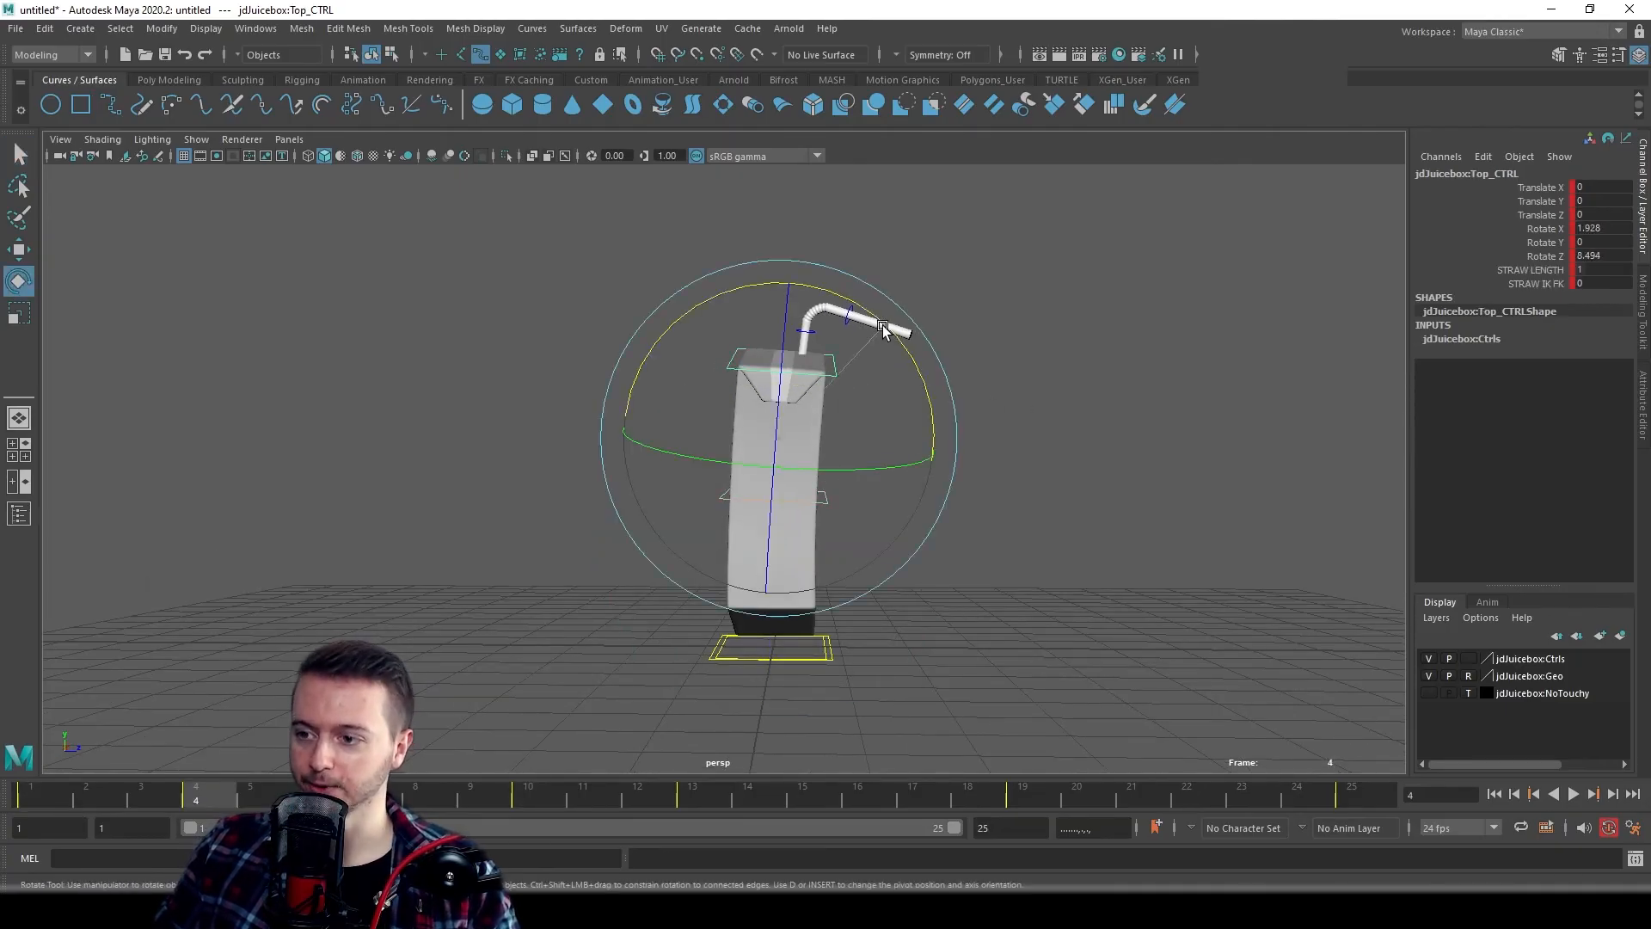
drag(888, 328, 874, 316)
key(q)
key(alt+v)
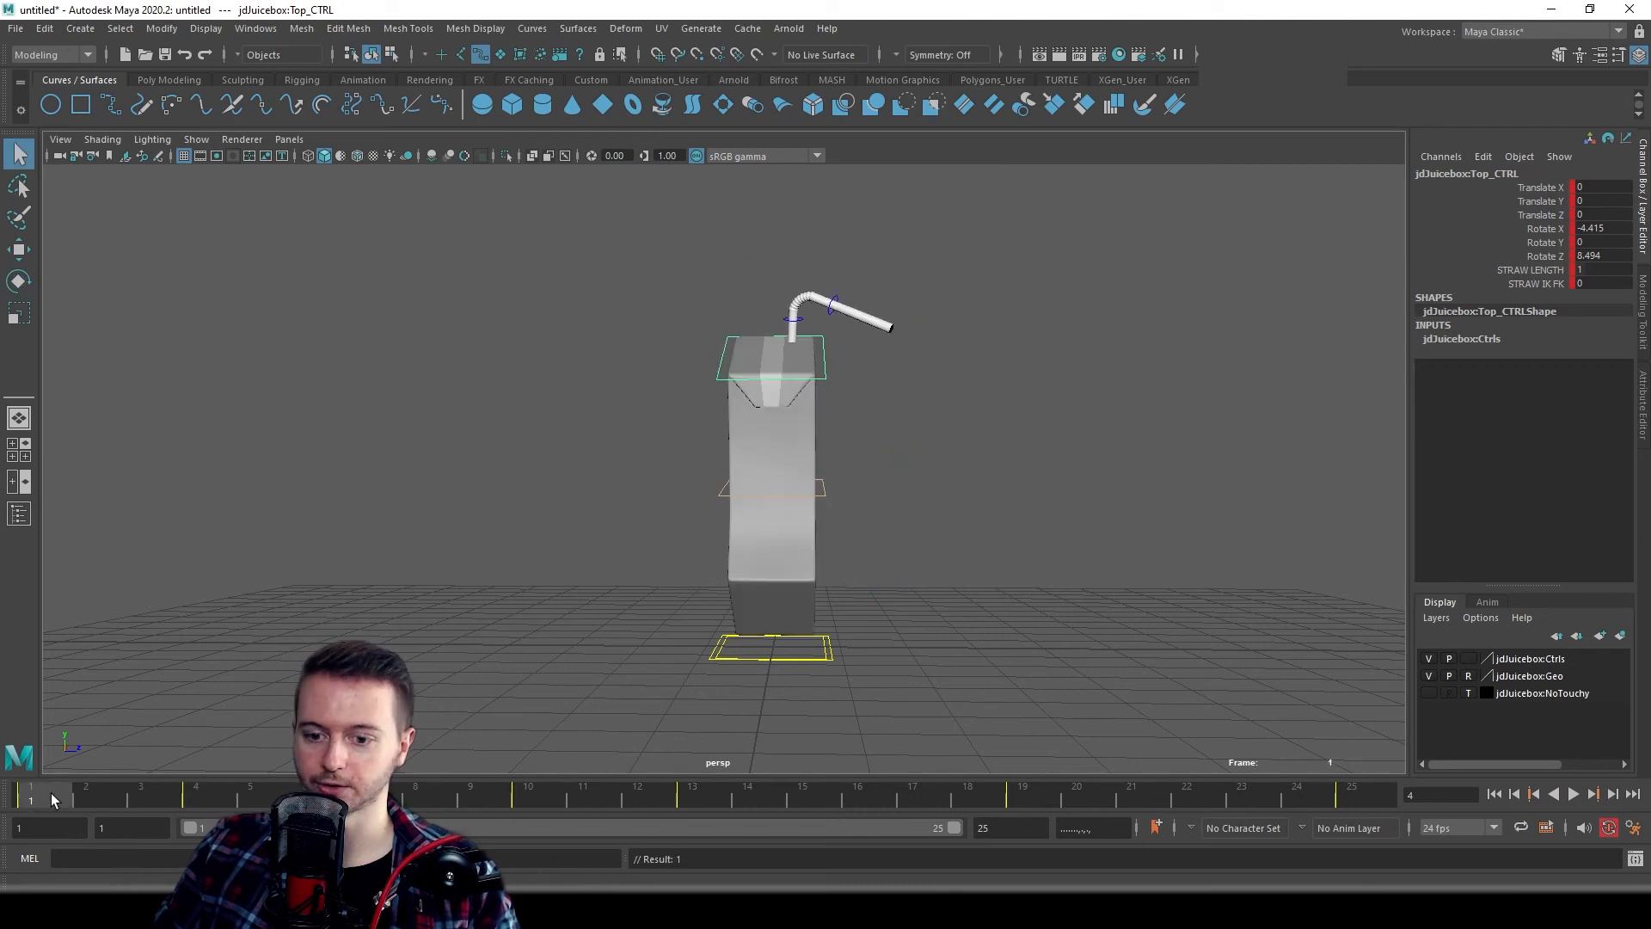
drag(218, 779, 396, 775)
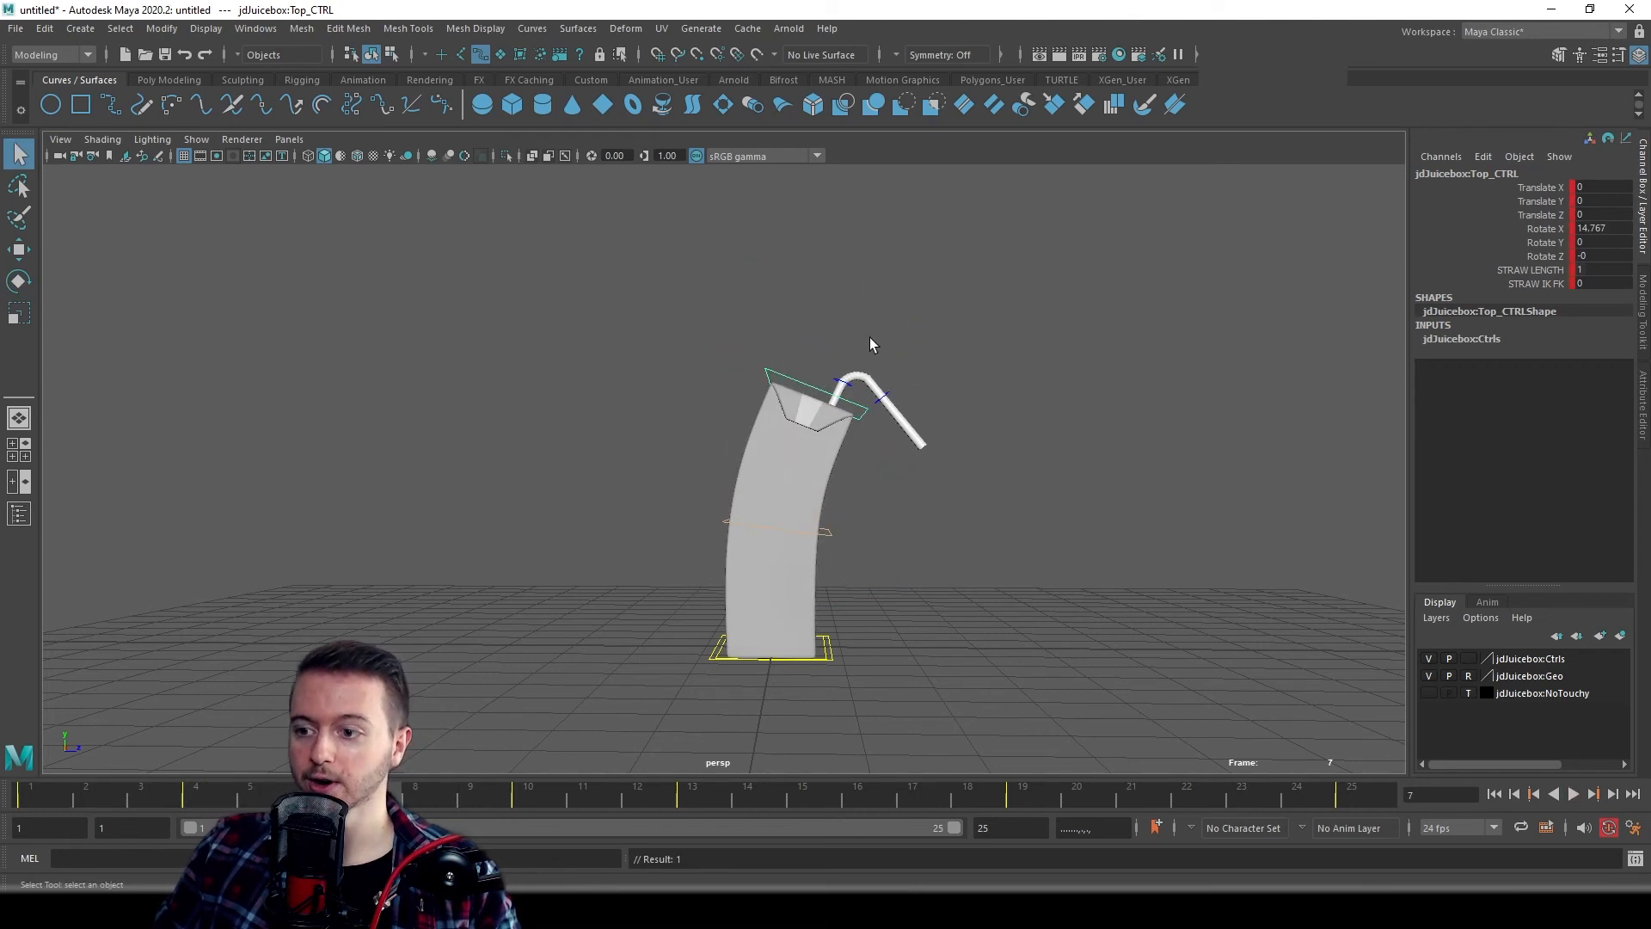
- At frame 10, bend the box further forward, rotating the middle control to about 6.6° and the top control to about 16.5° in X
drag(362, 798, 514, 804)
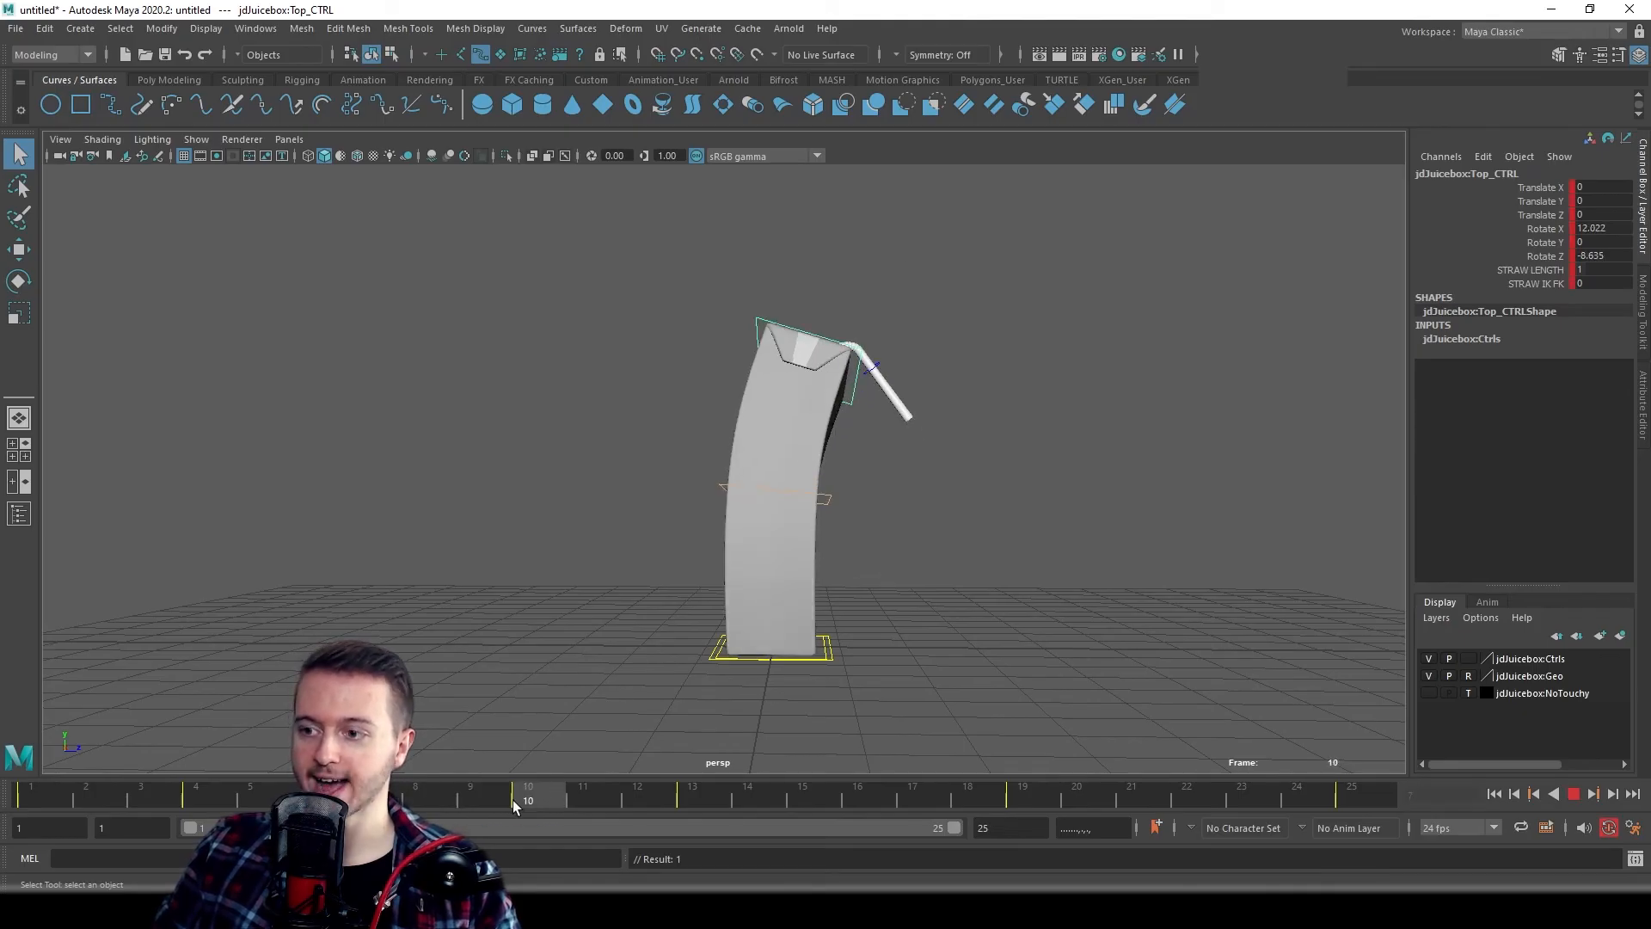
click(826, 501)
key(e)
drag(918, 490, 877, 413)
key(q)
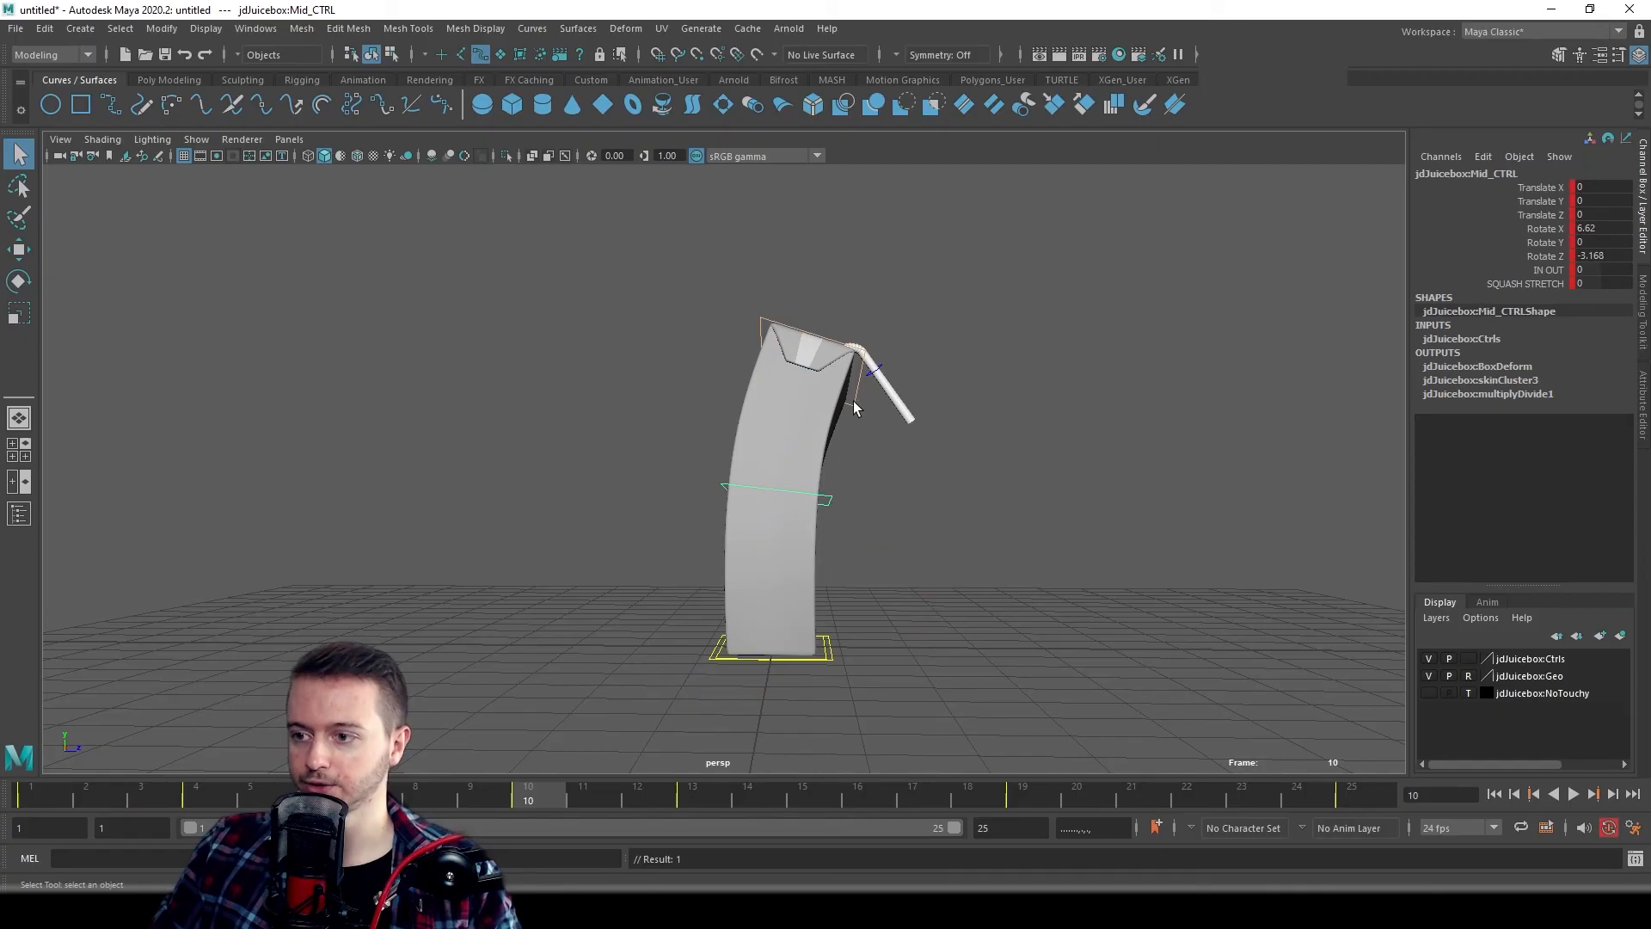
click(853, 401)
key(e)
drag(899, 546, 890, 555)
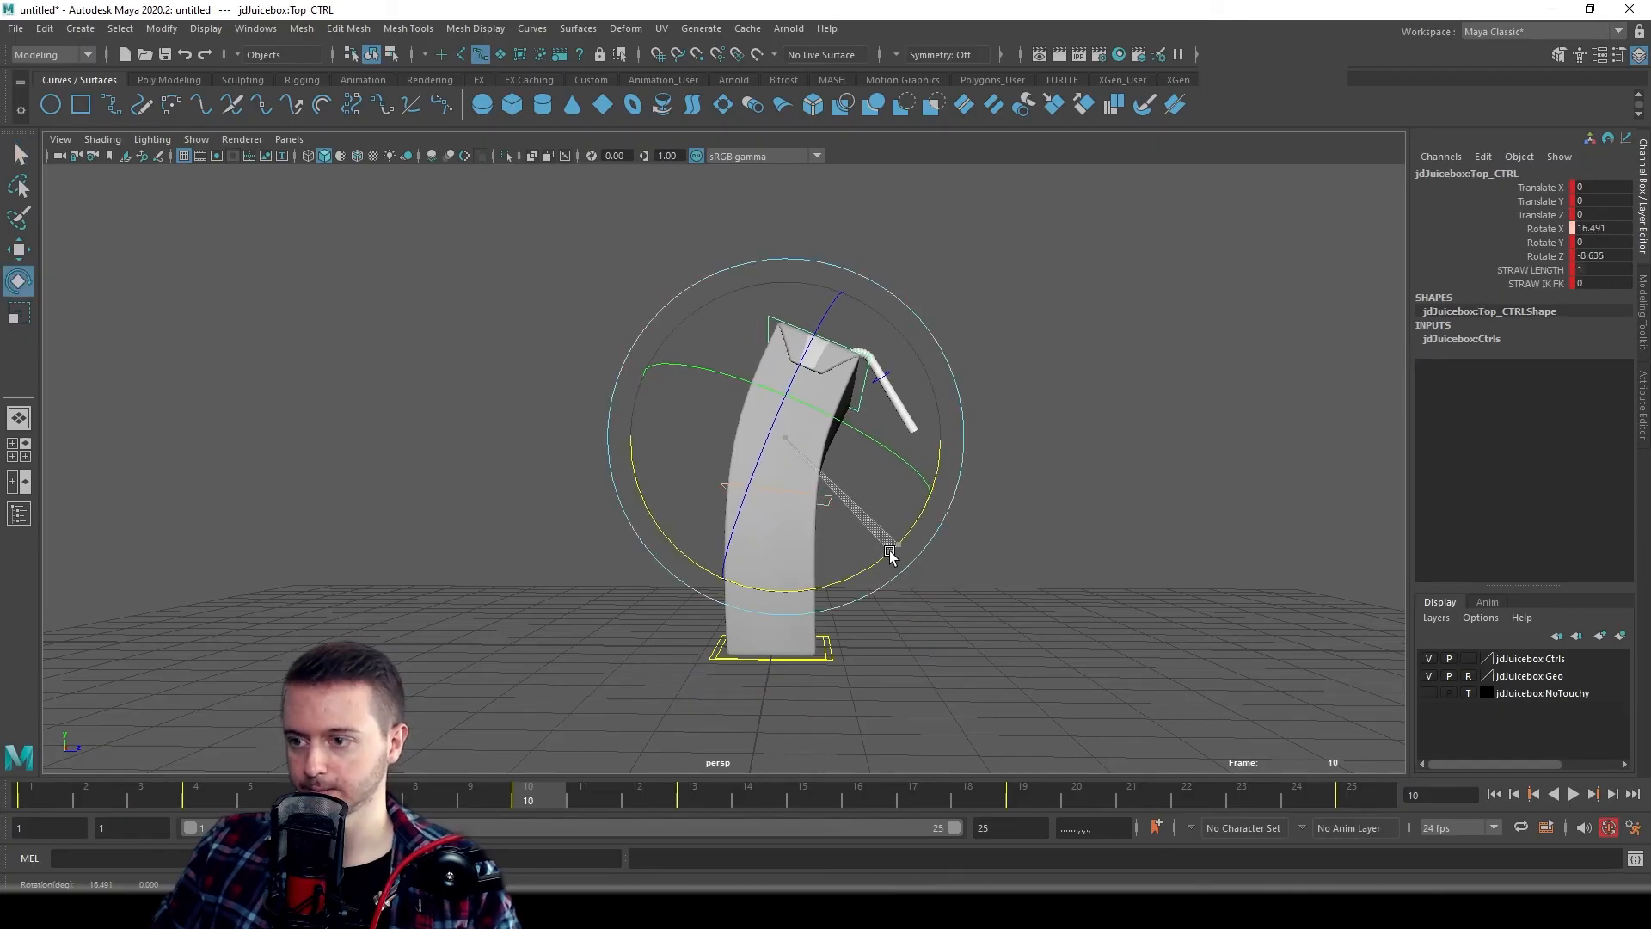
key(q)
key(alt+v)
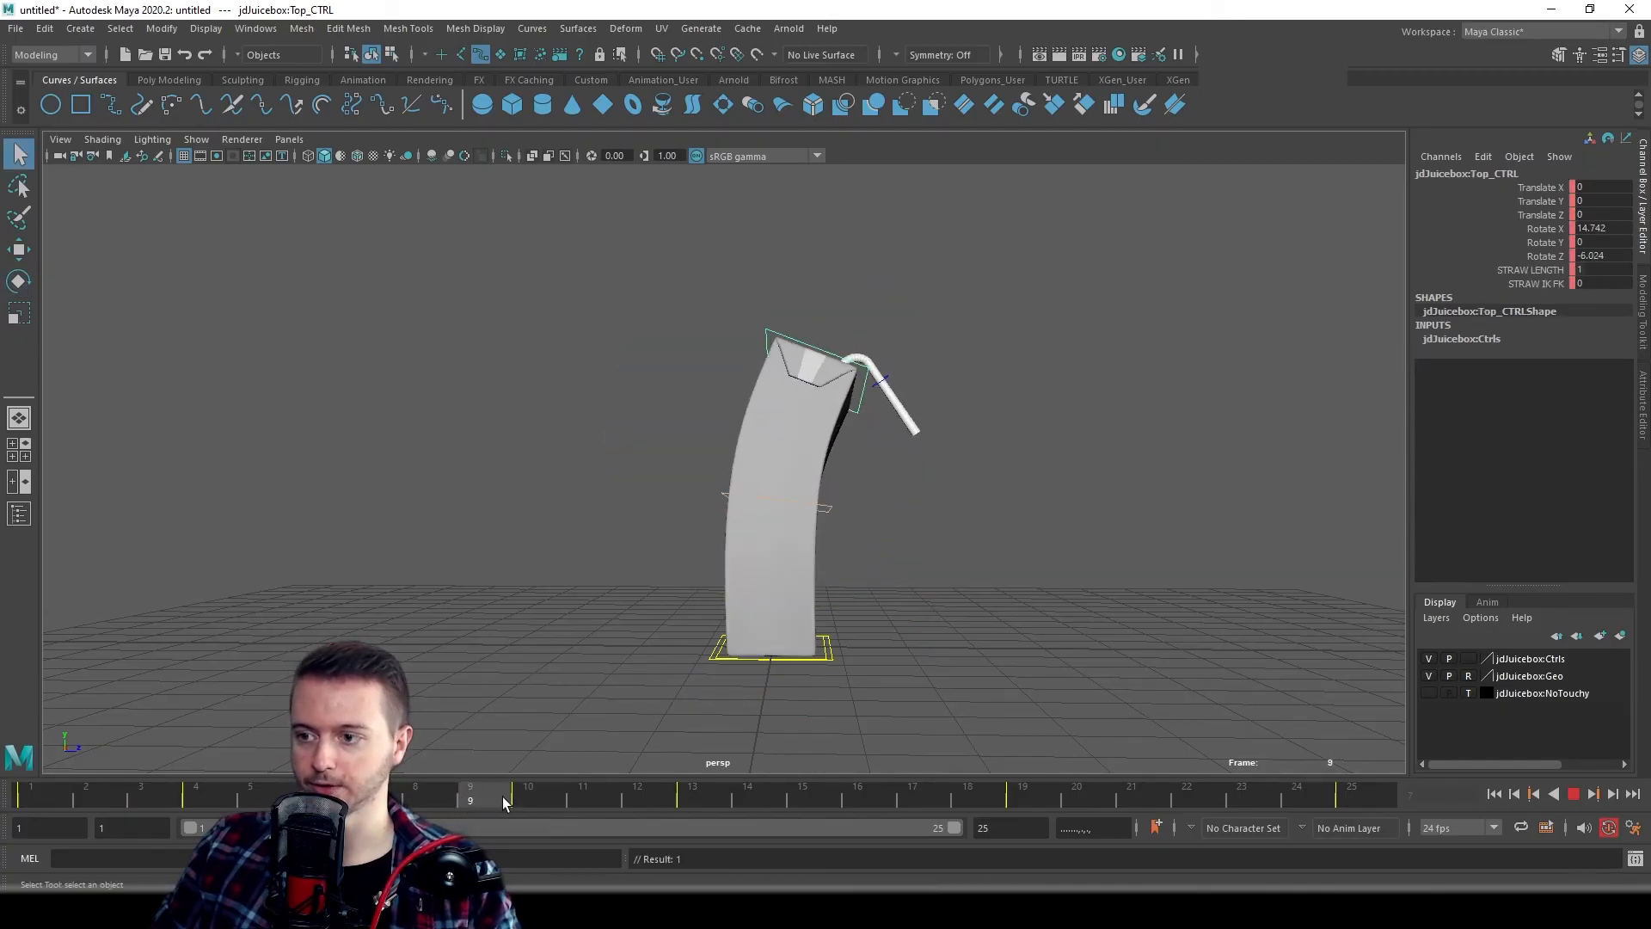
drag(528, 791, 699, 798)
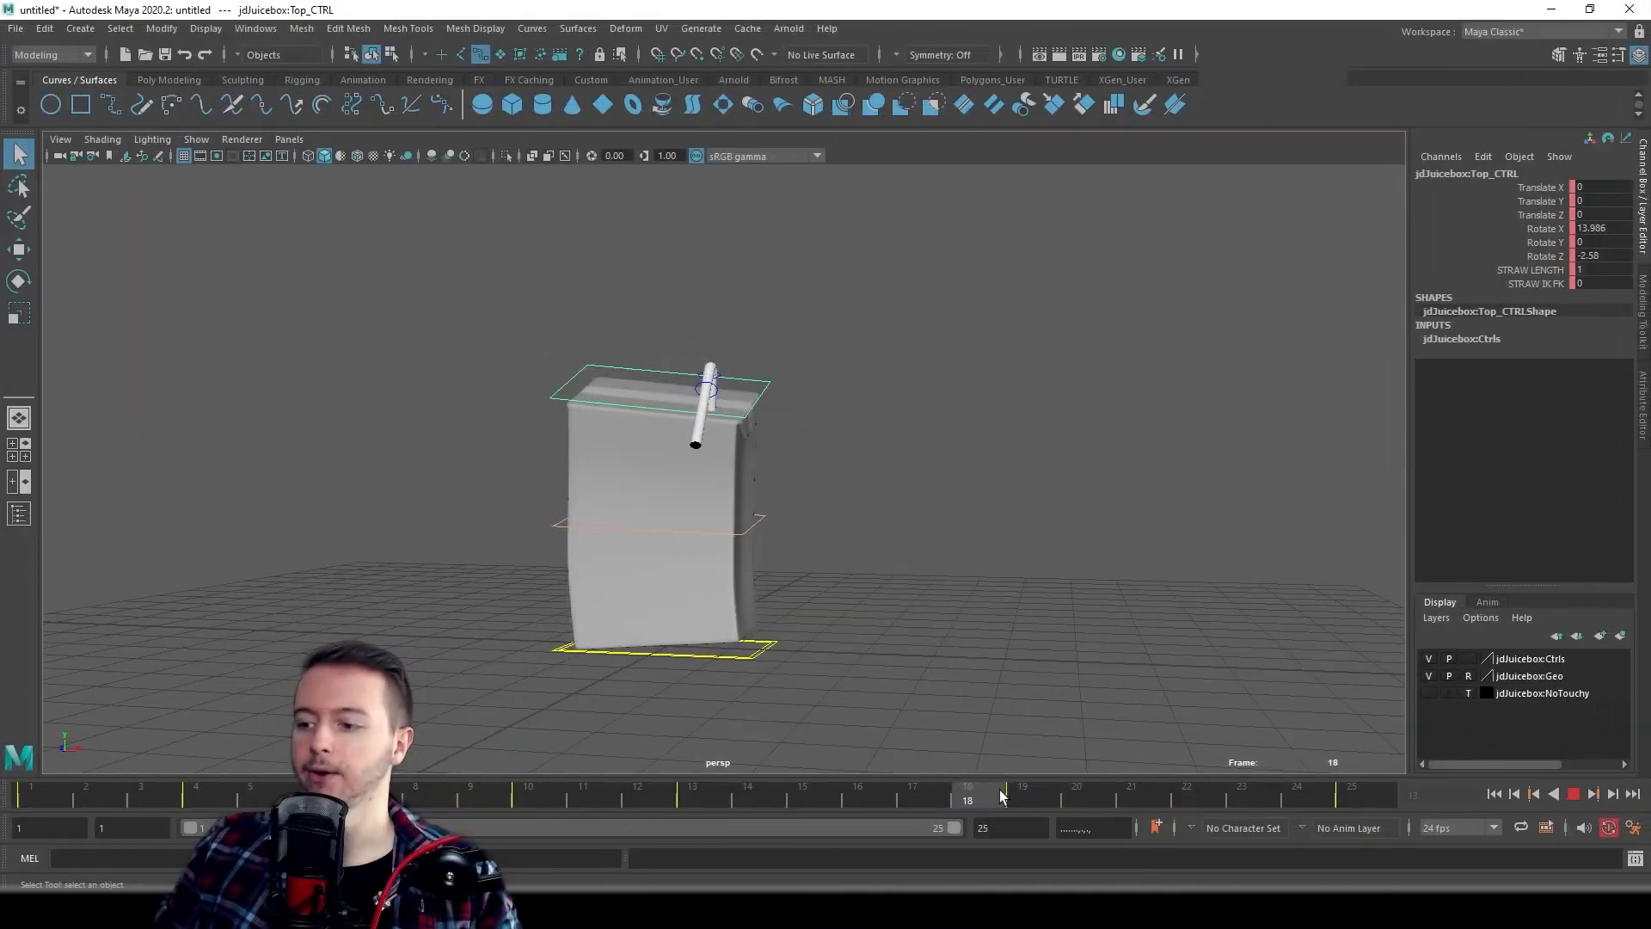
- Set a key on all of the juice box's controls at frame 16
drag(999, 789, 860, 803)
drag(413, 227, 993, 731)
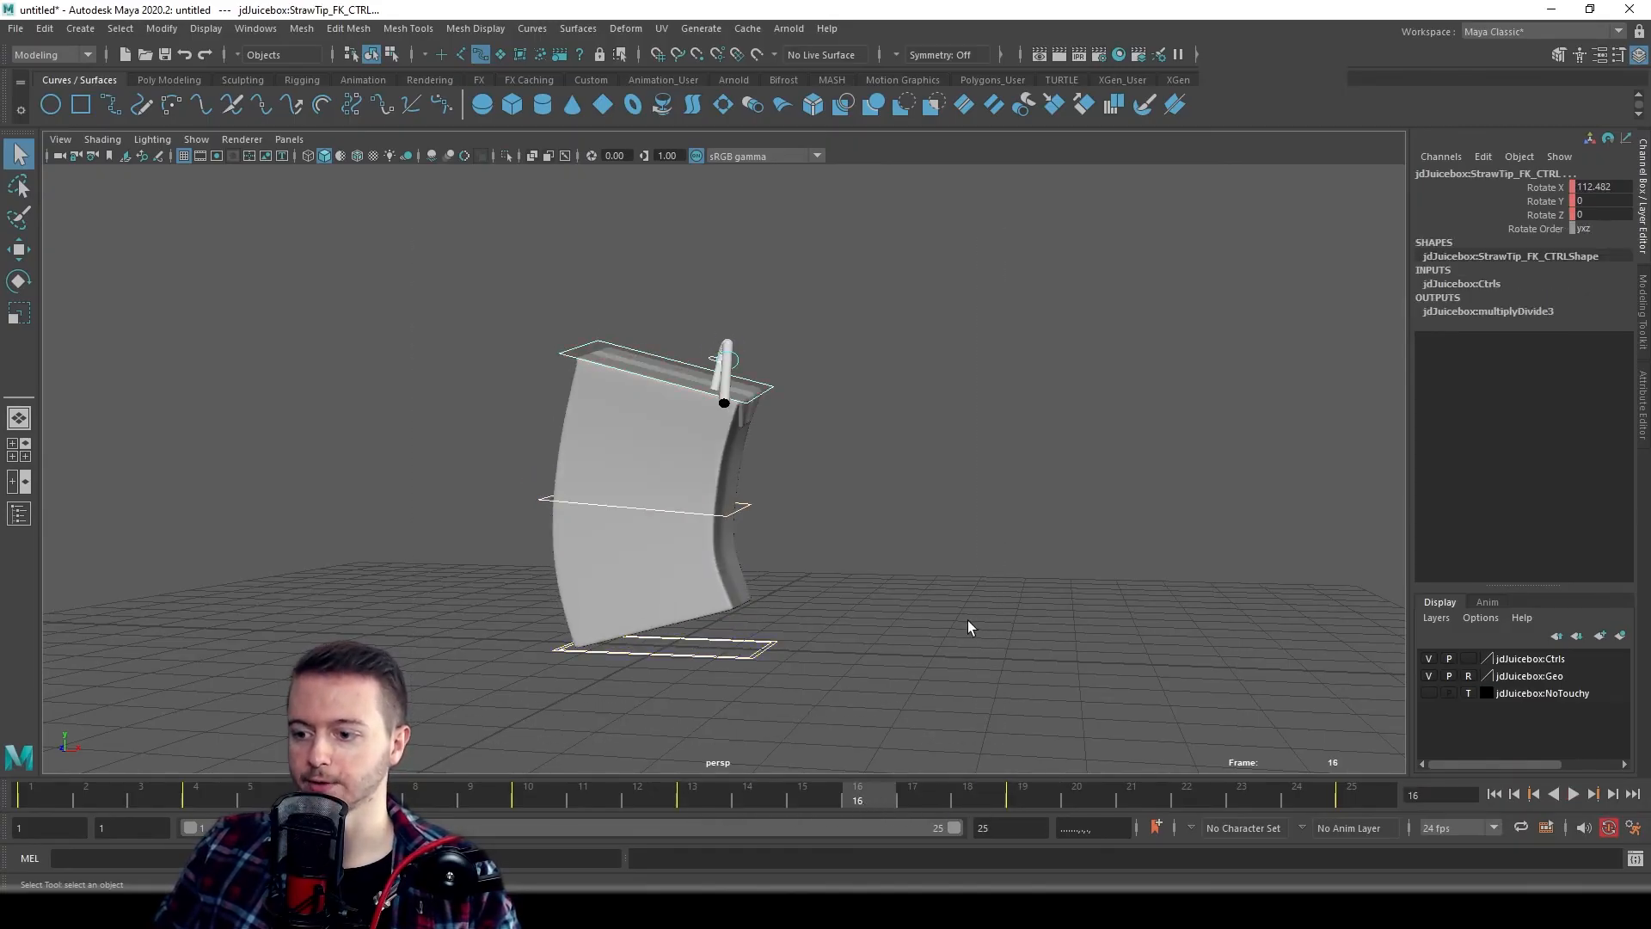
alt+drag(968, 621, 938, 560)
- At frame 16, rotate the top control slightly back in X, raise the straw tip control, and check the frames up to 19
click(831, 504)
click(844, 400)
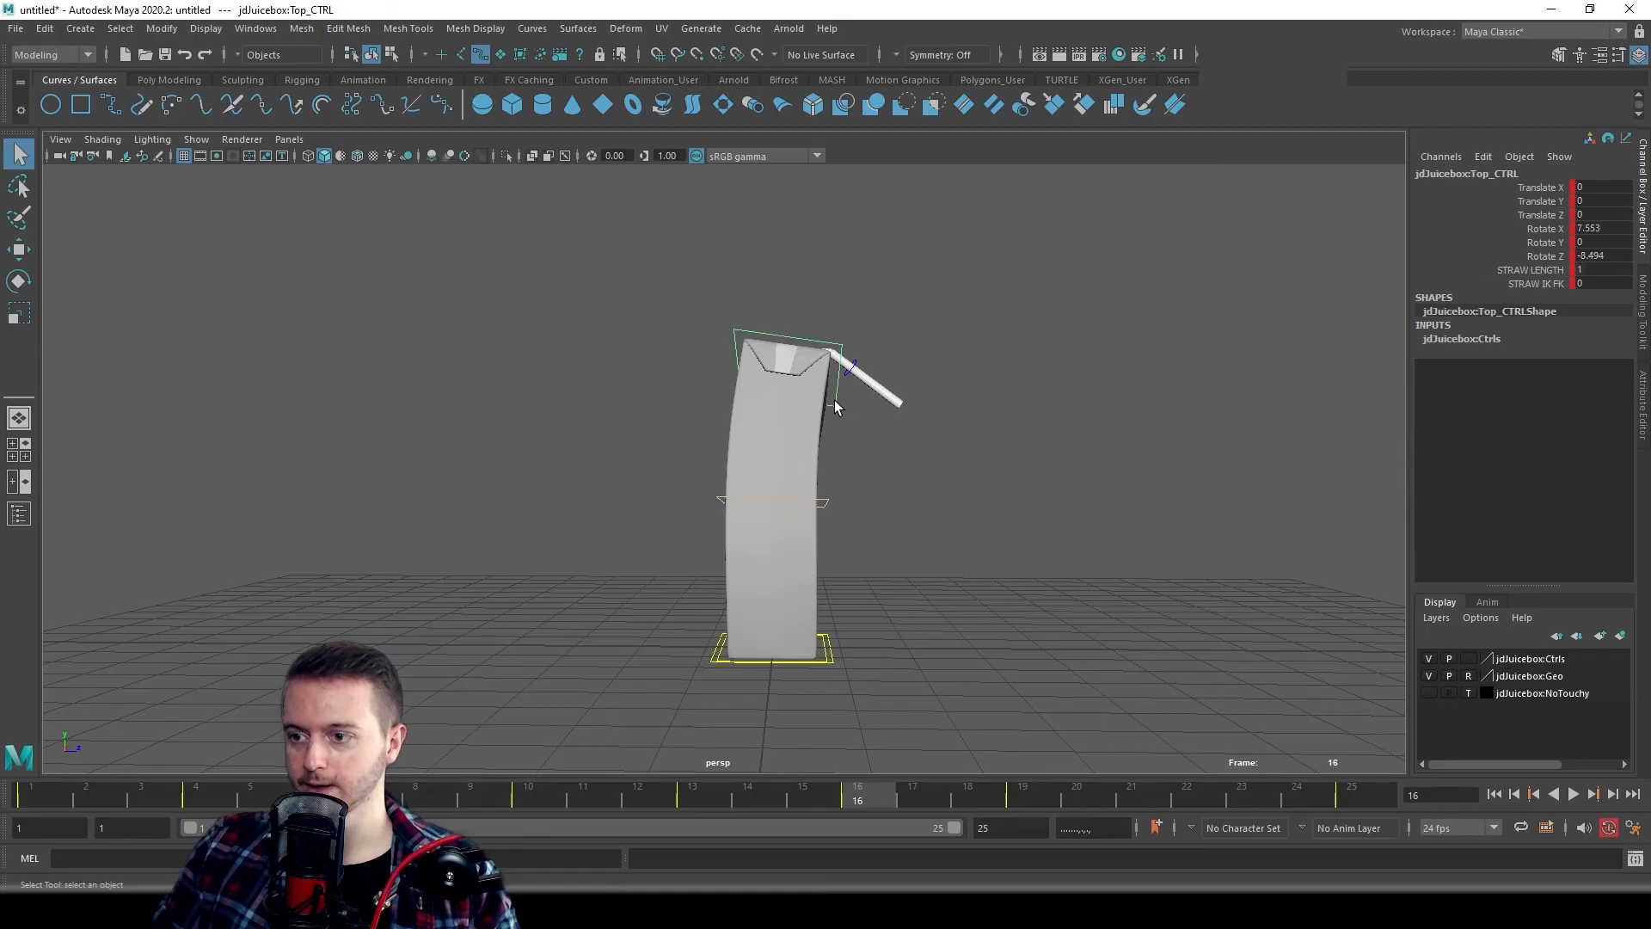
key(e)
drag(846, 586, 853, 581)
click(842, 362)
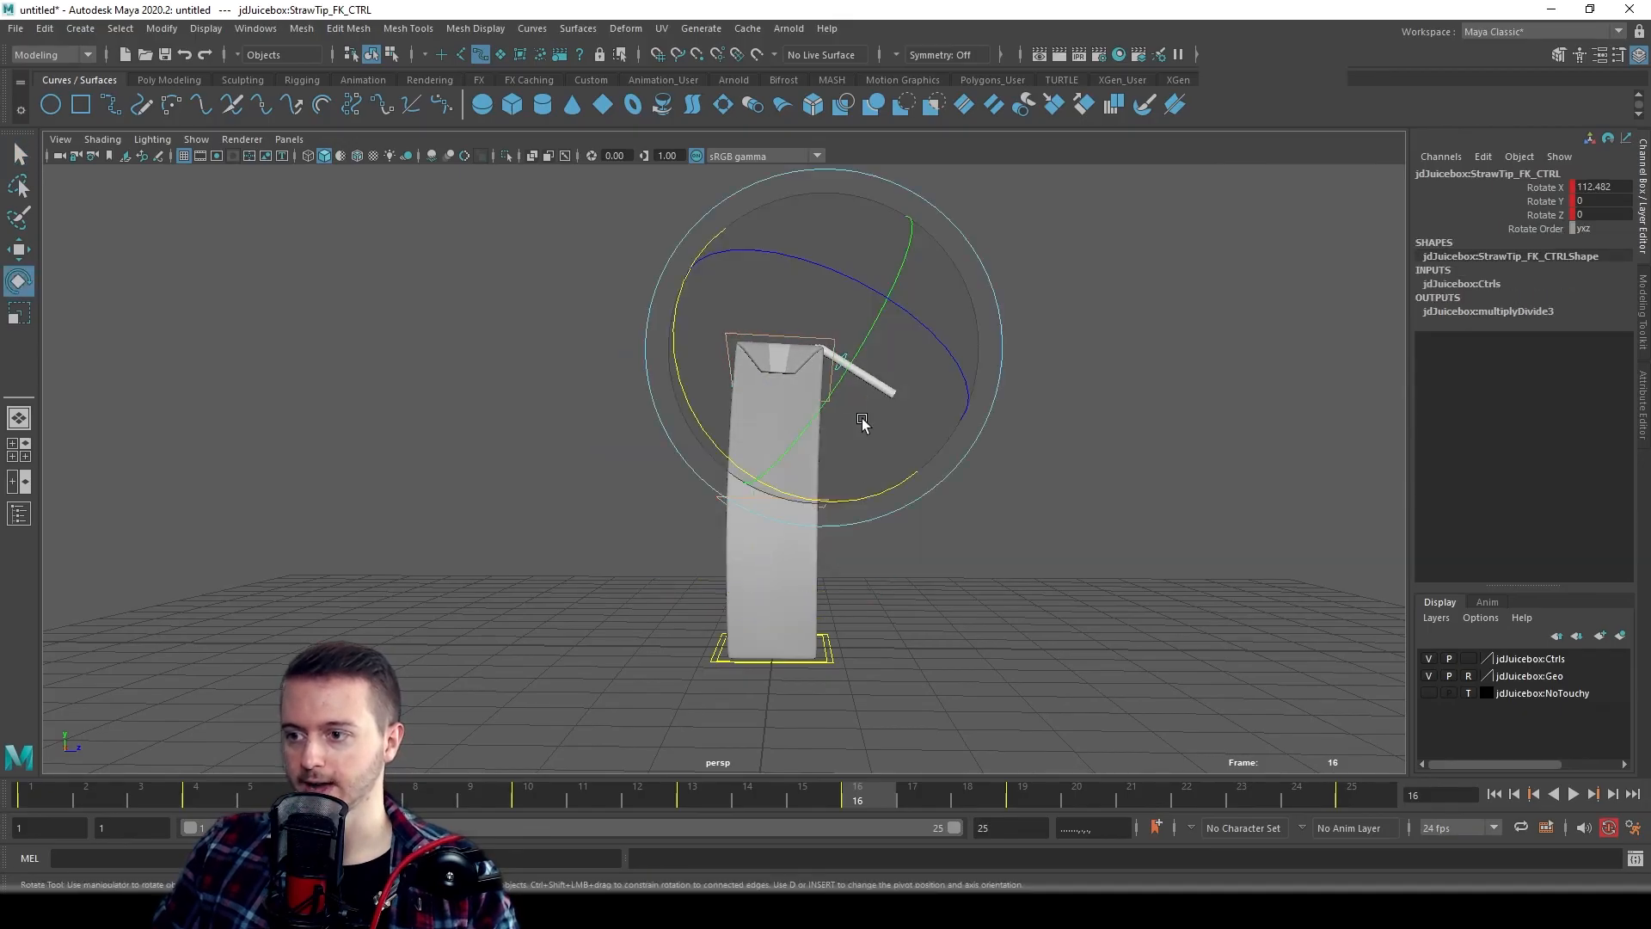
drag(798, 489, 841, 495)
key(alt+v)
drag(879, 805, 1032, 805)
- Select all of the juice box's controls and key them at frame 22
alt+drag(989, 619, 612, 575)
click(1075, 738)
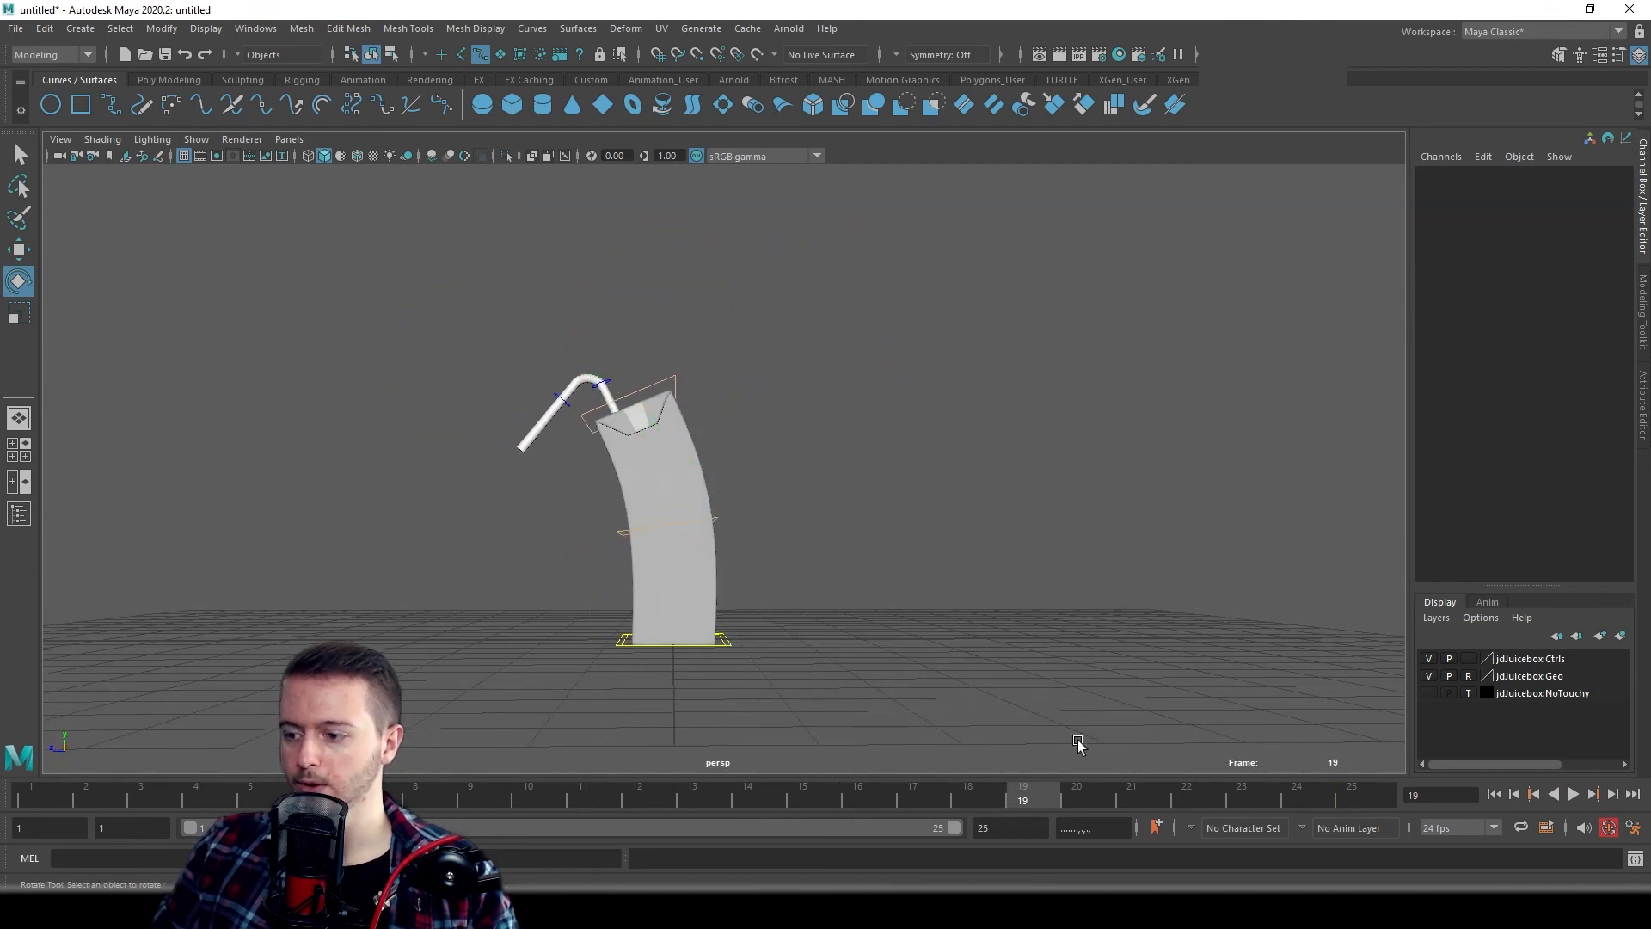
drag(482, 275, 905, 724)
click(1210, 794)
key(s)
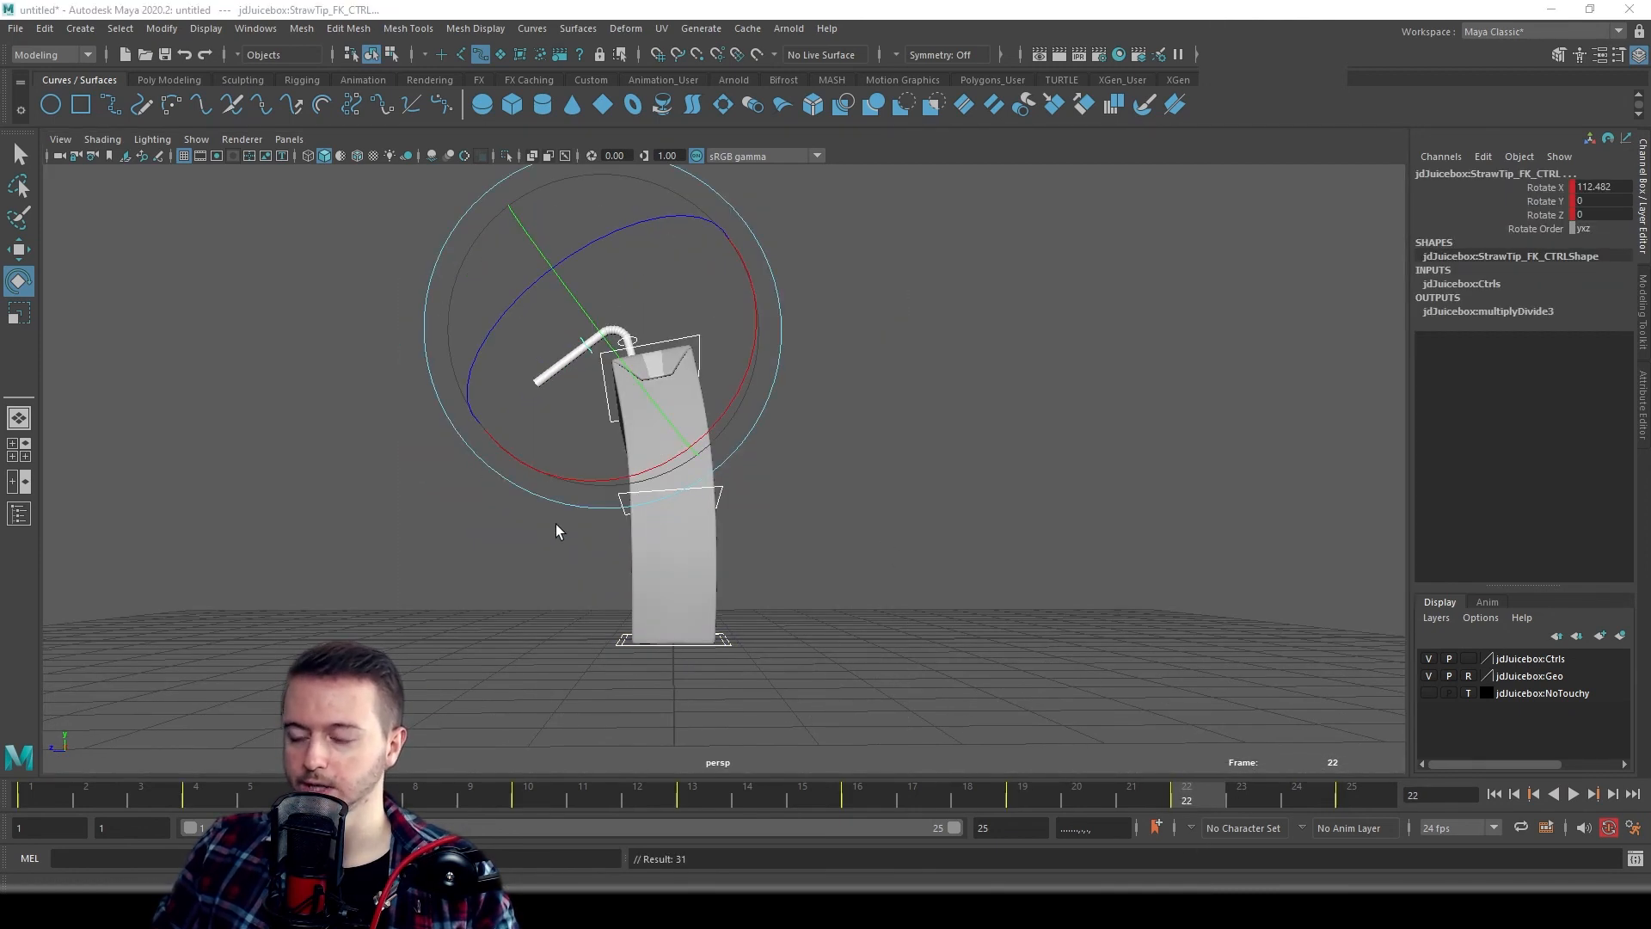
- Compare frames 19 to 22 and bend the box further forward at frame 22 by rotating the middle control in X
alt+drag(555, 531, 781, 545)
click(733, 506)
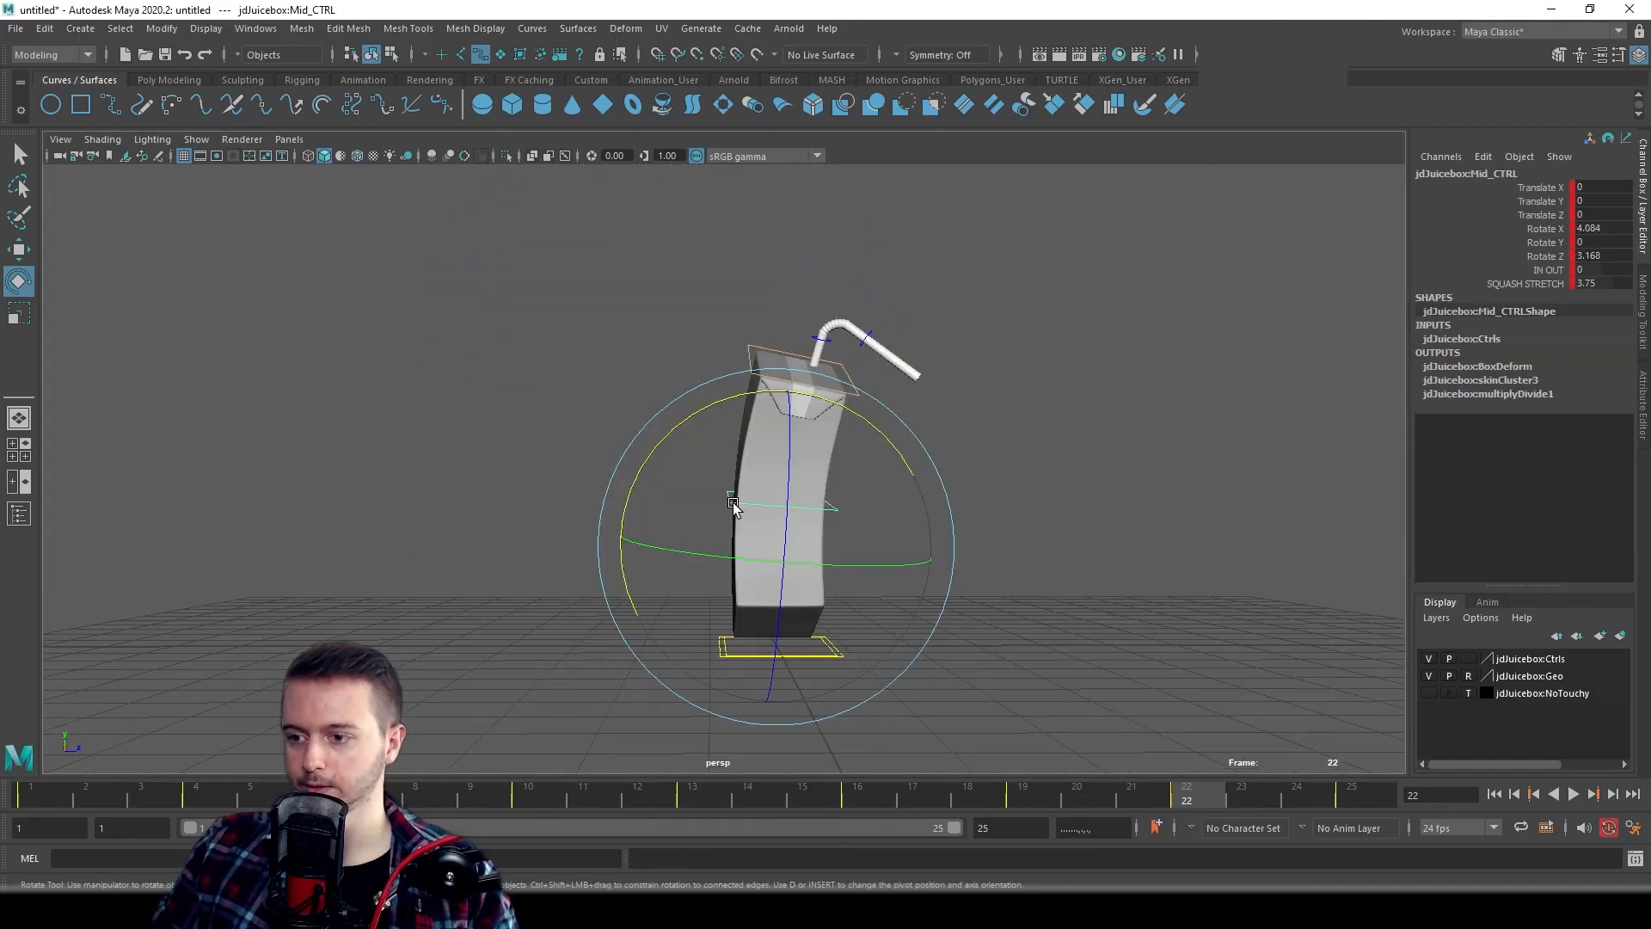
click(1023, 797)
drag(1053, 807, 1184, 800)
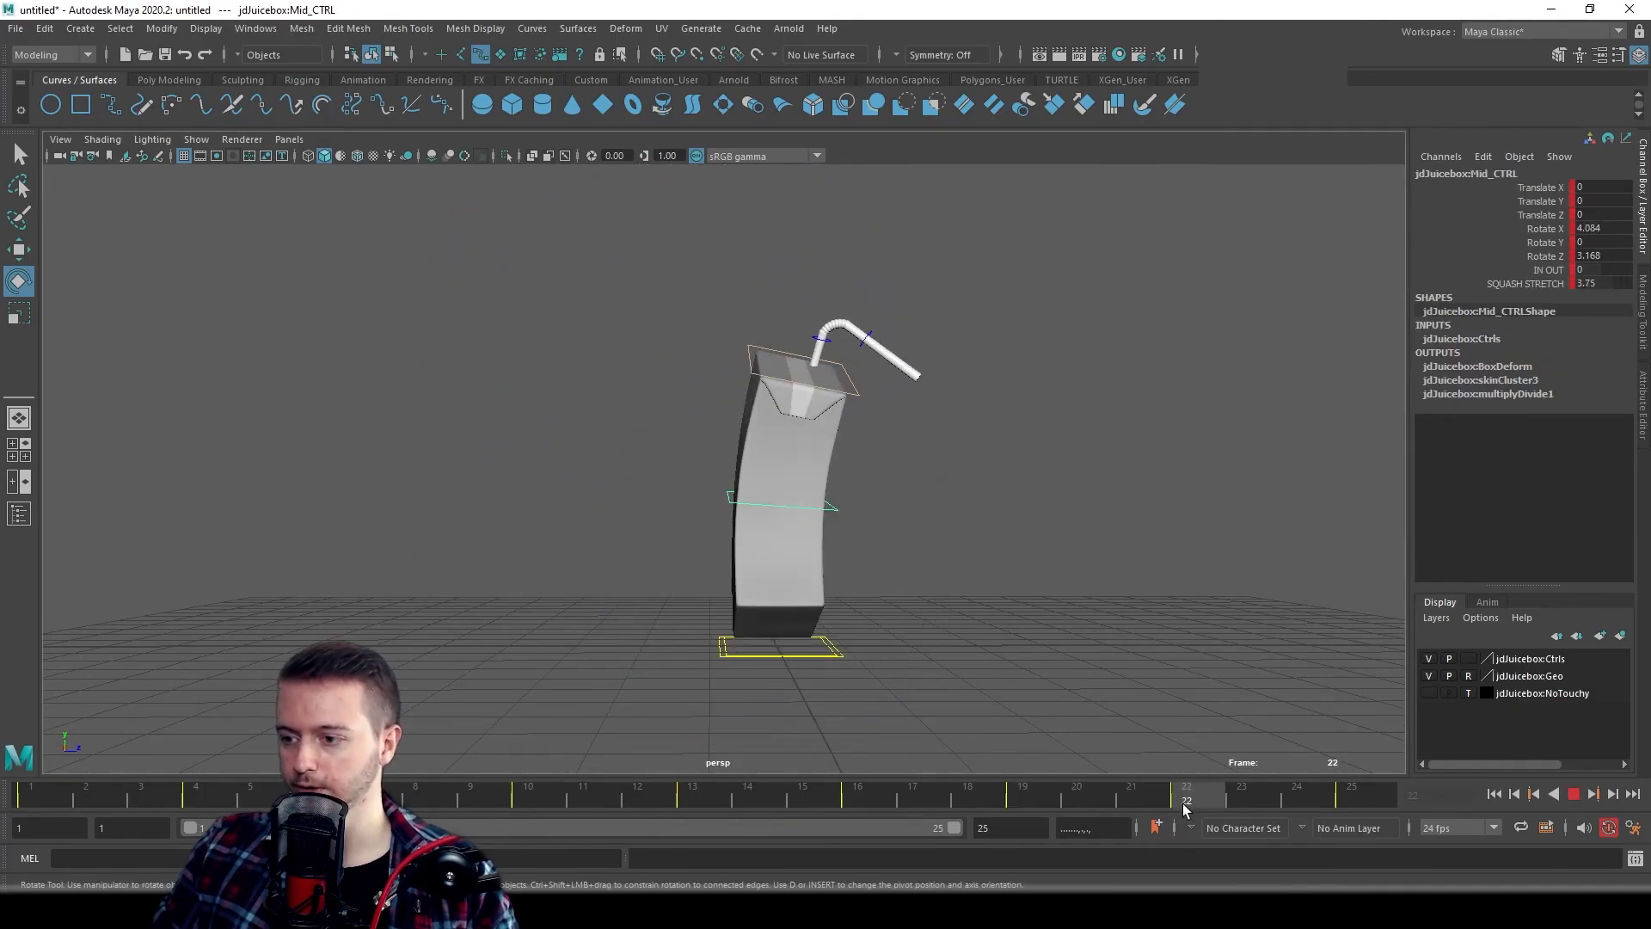
drag(695, 432, 701, 422)
key(q)
- Rotate the straw tip control downward to about 119.5° in X at frame 22 and check the frames through 25
click(768, 378)
click(899, 351)
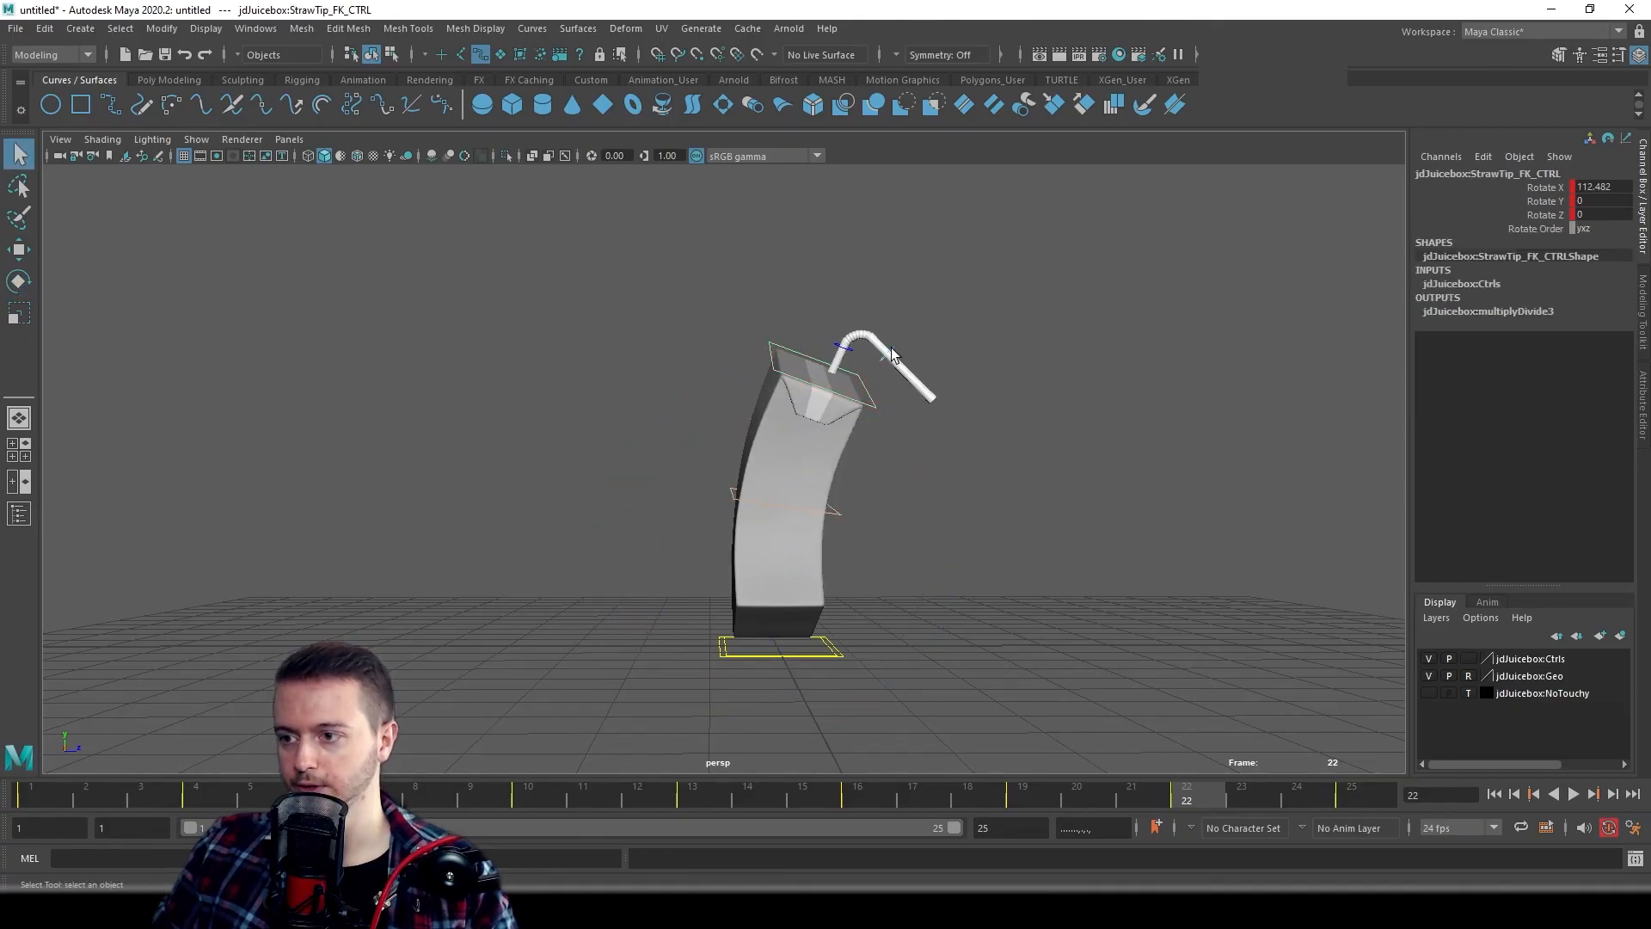
key(e)
drag(1022, 298, 1023, 300)
key(q)
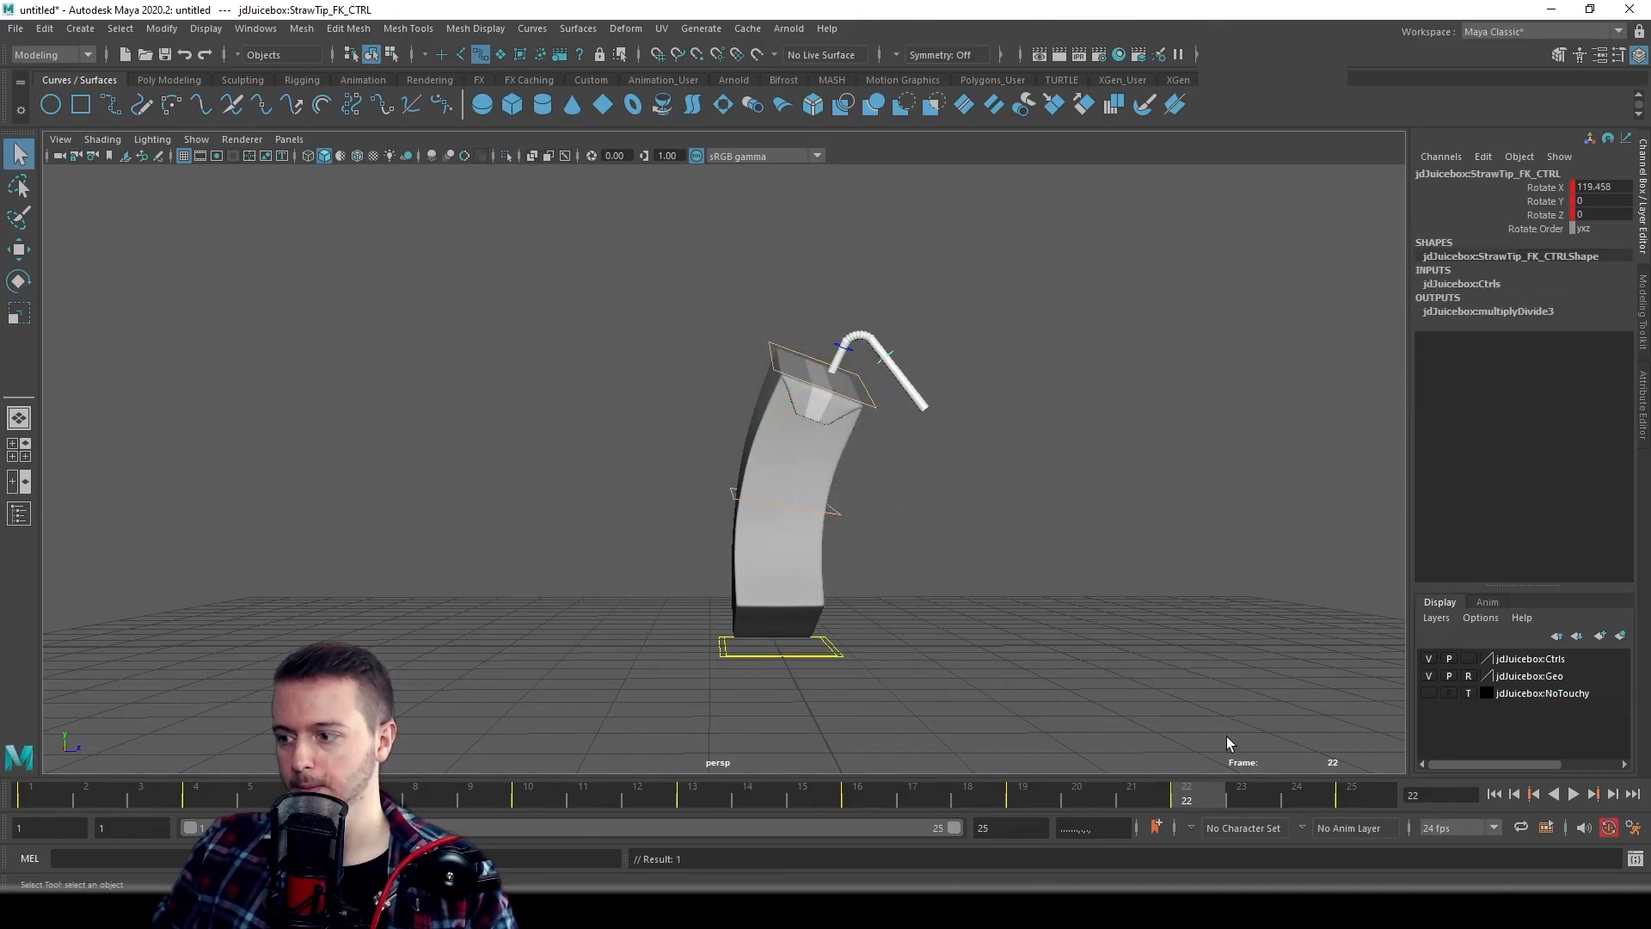
drag(1219, 802, 1351, 803)
- Play the full sway loop and review the motion from several viewing angles before stopping playback
click(1574, 794)
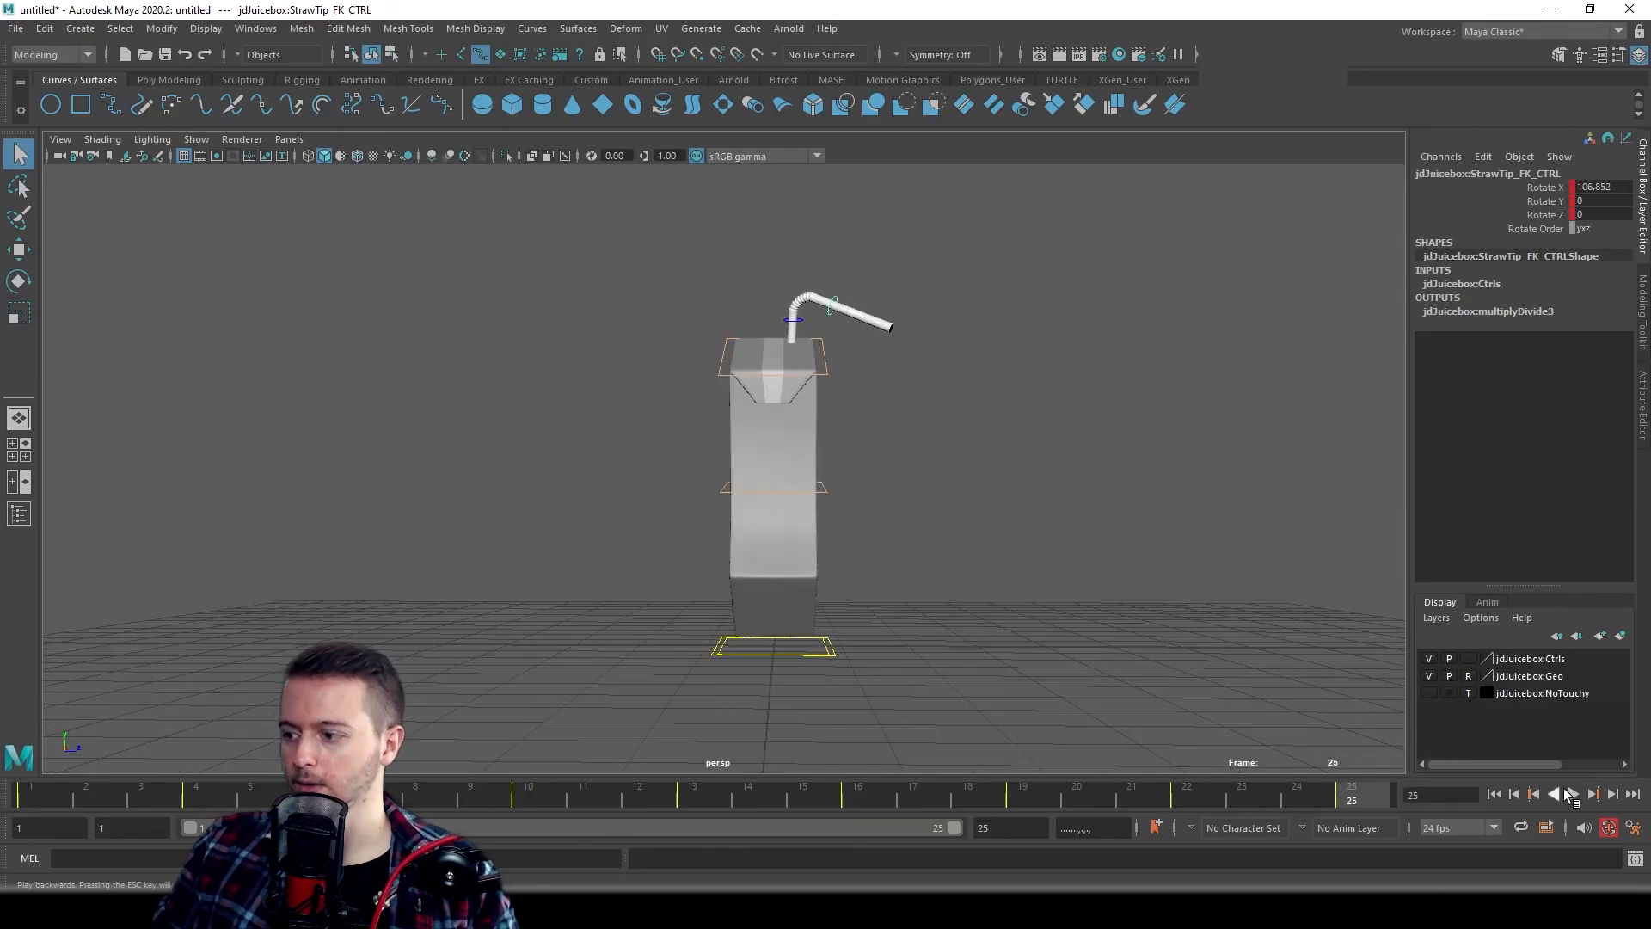
alt+drag(1058, 516, 880, 513)
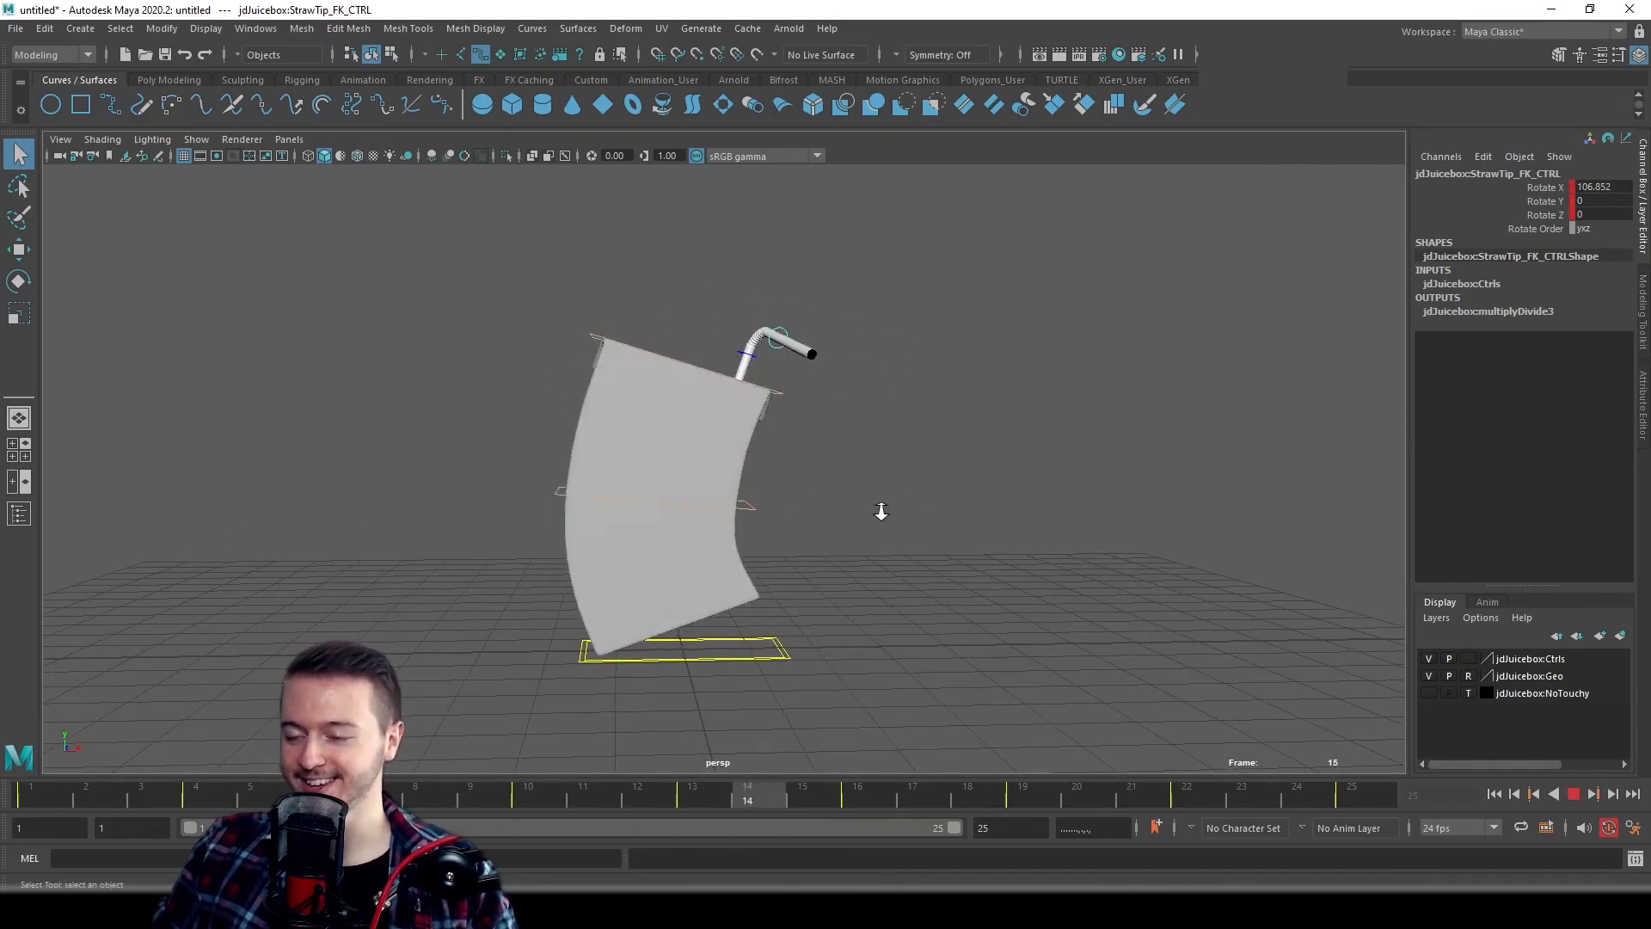
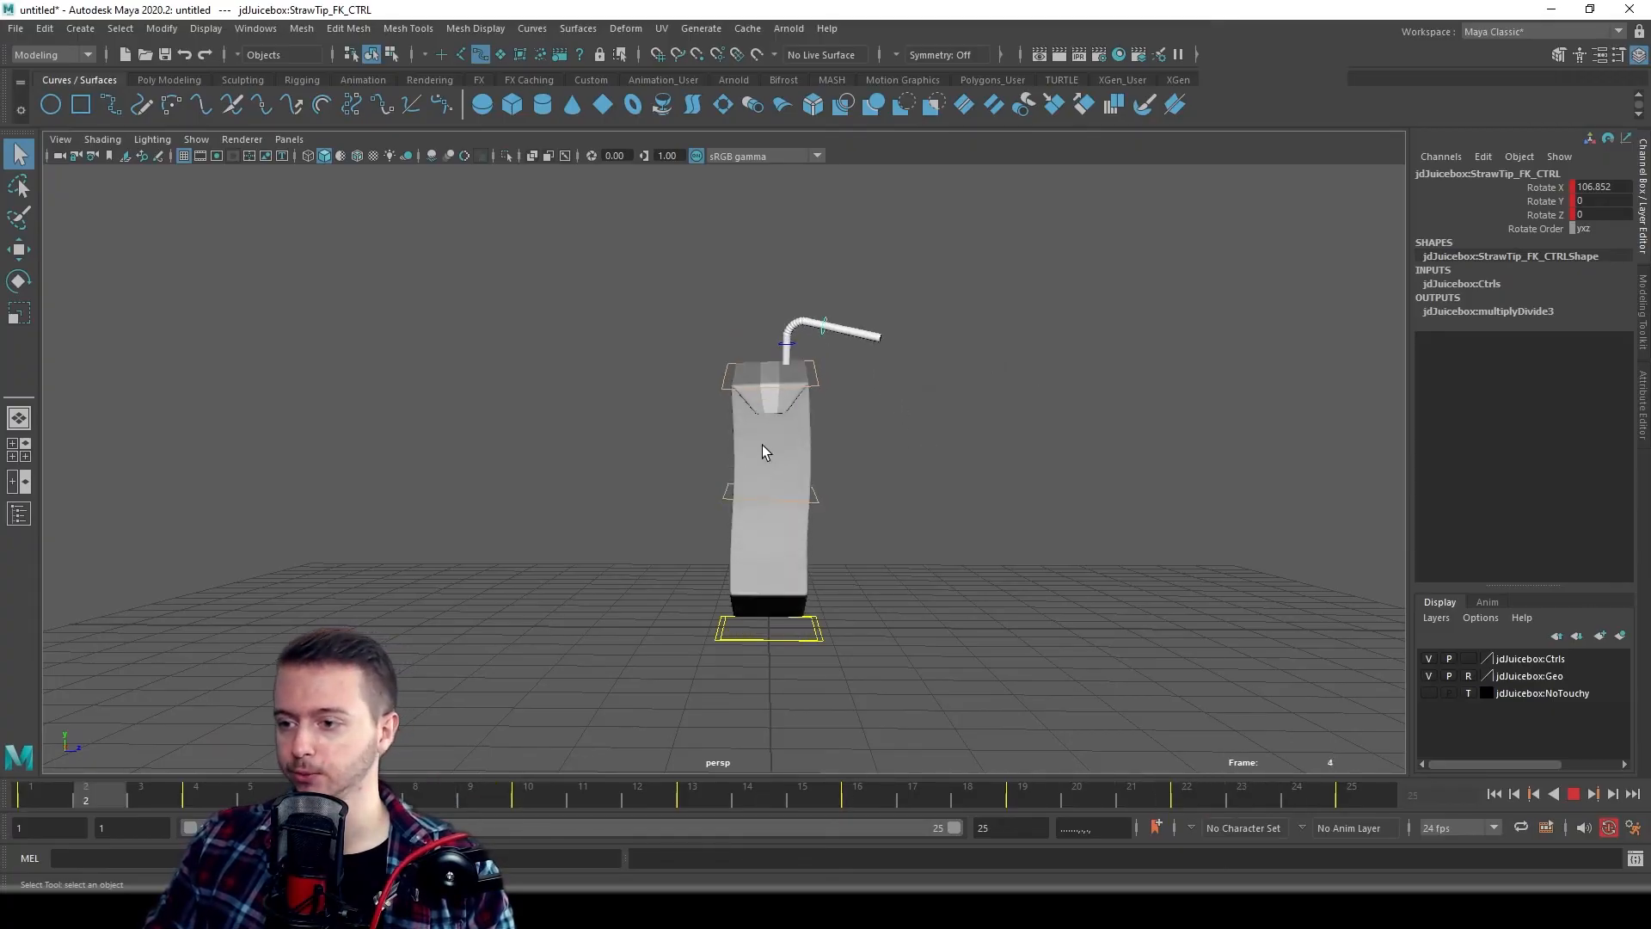
alt+drag(761, 559, 855, 540)
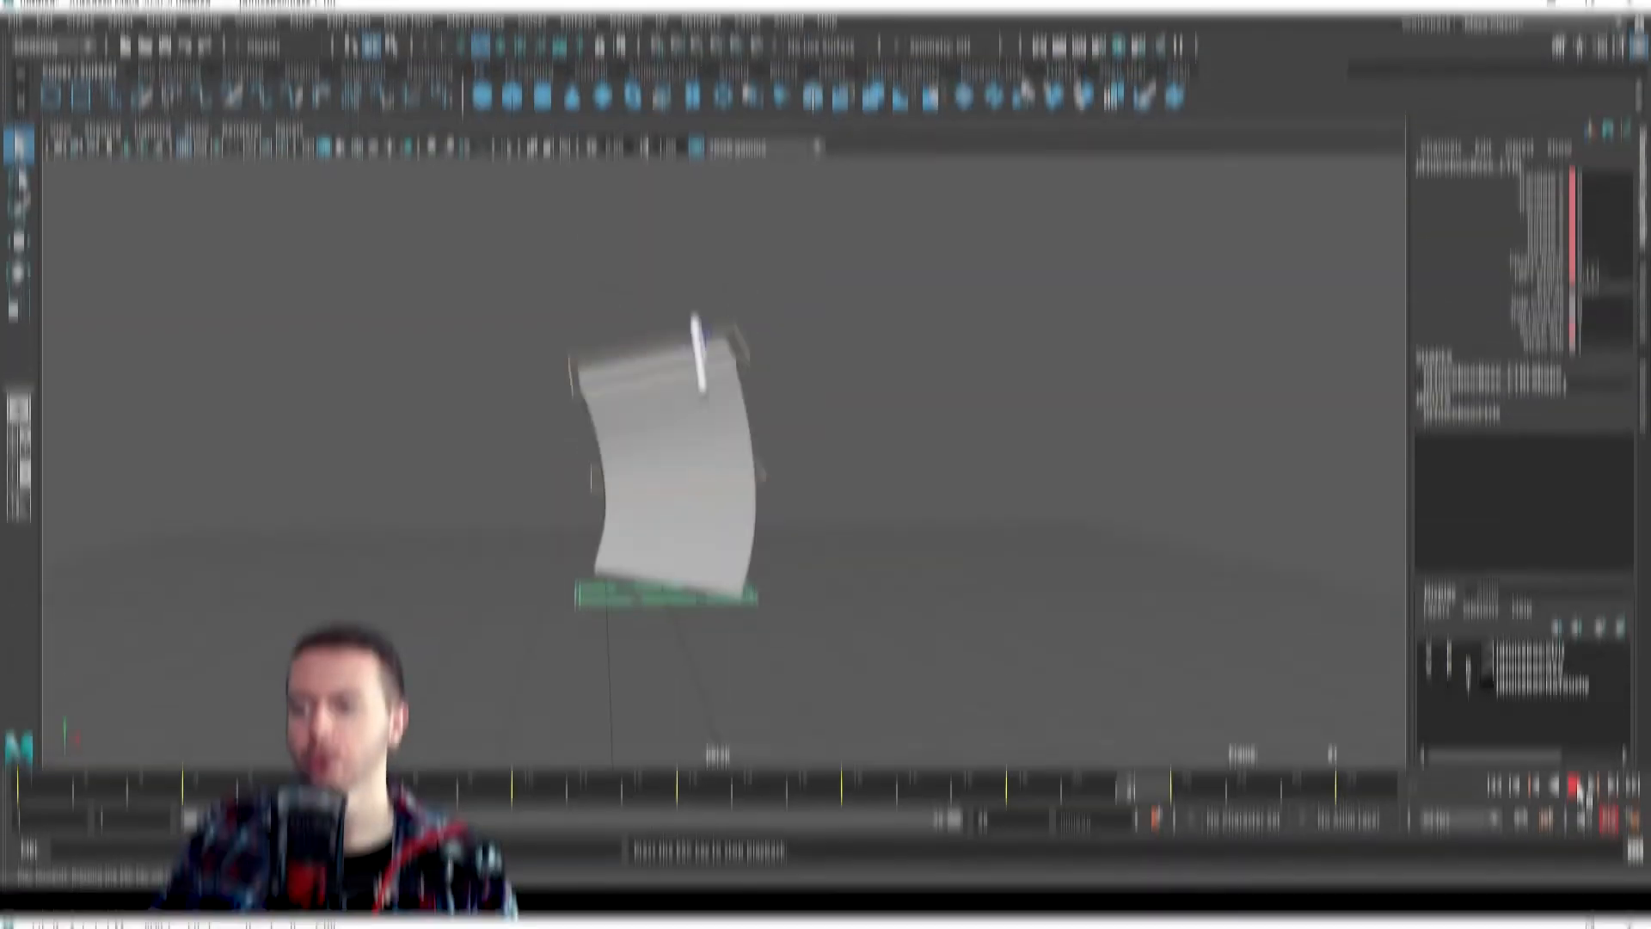
click(1574, 793)
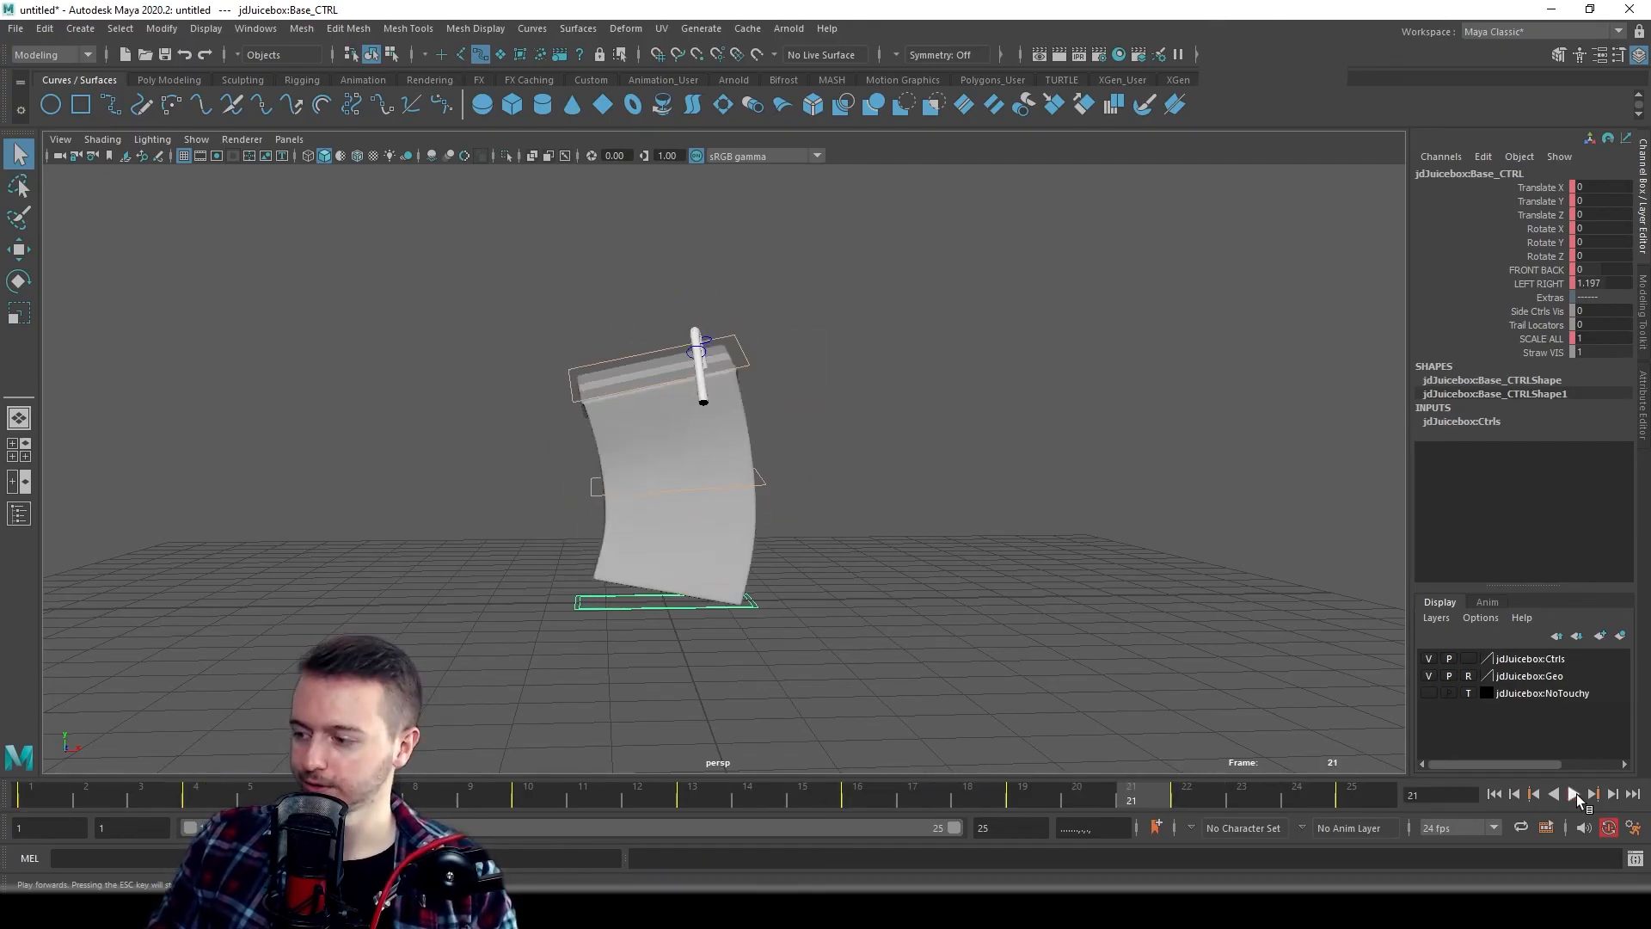
- Select all of the juice box's controls and open their animation curves in the Graph Editor
drag(777, 581, 958, 756)
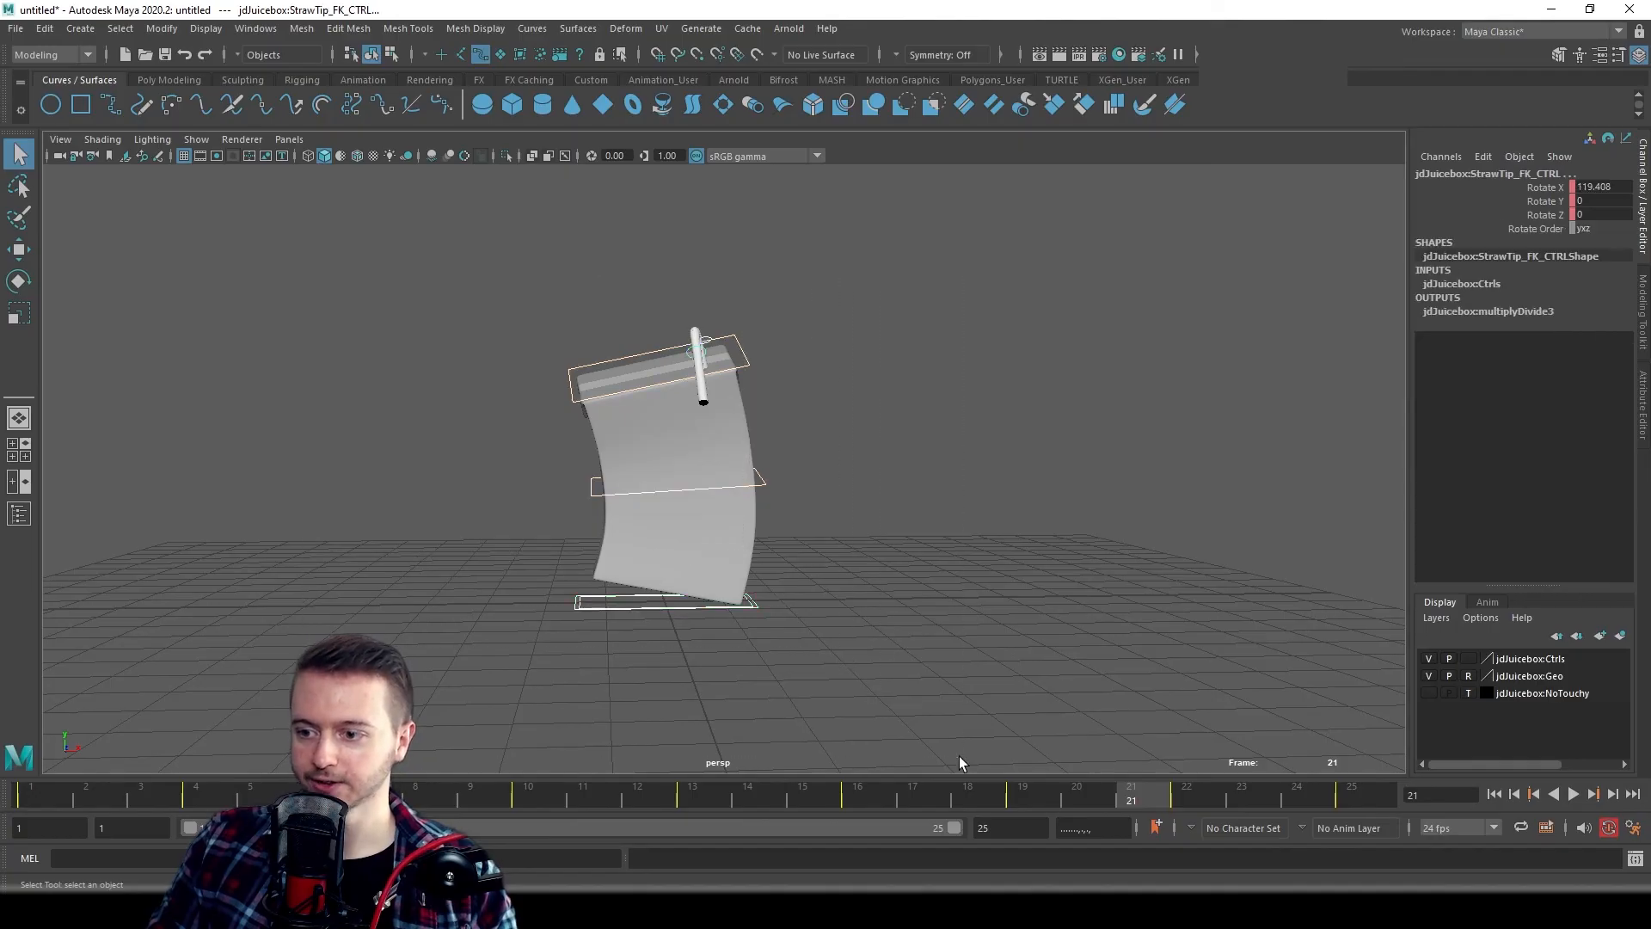
click(258, 30)
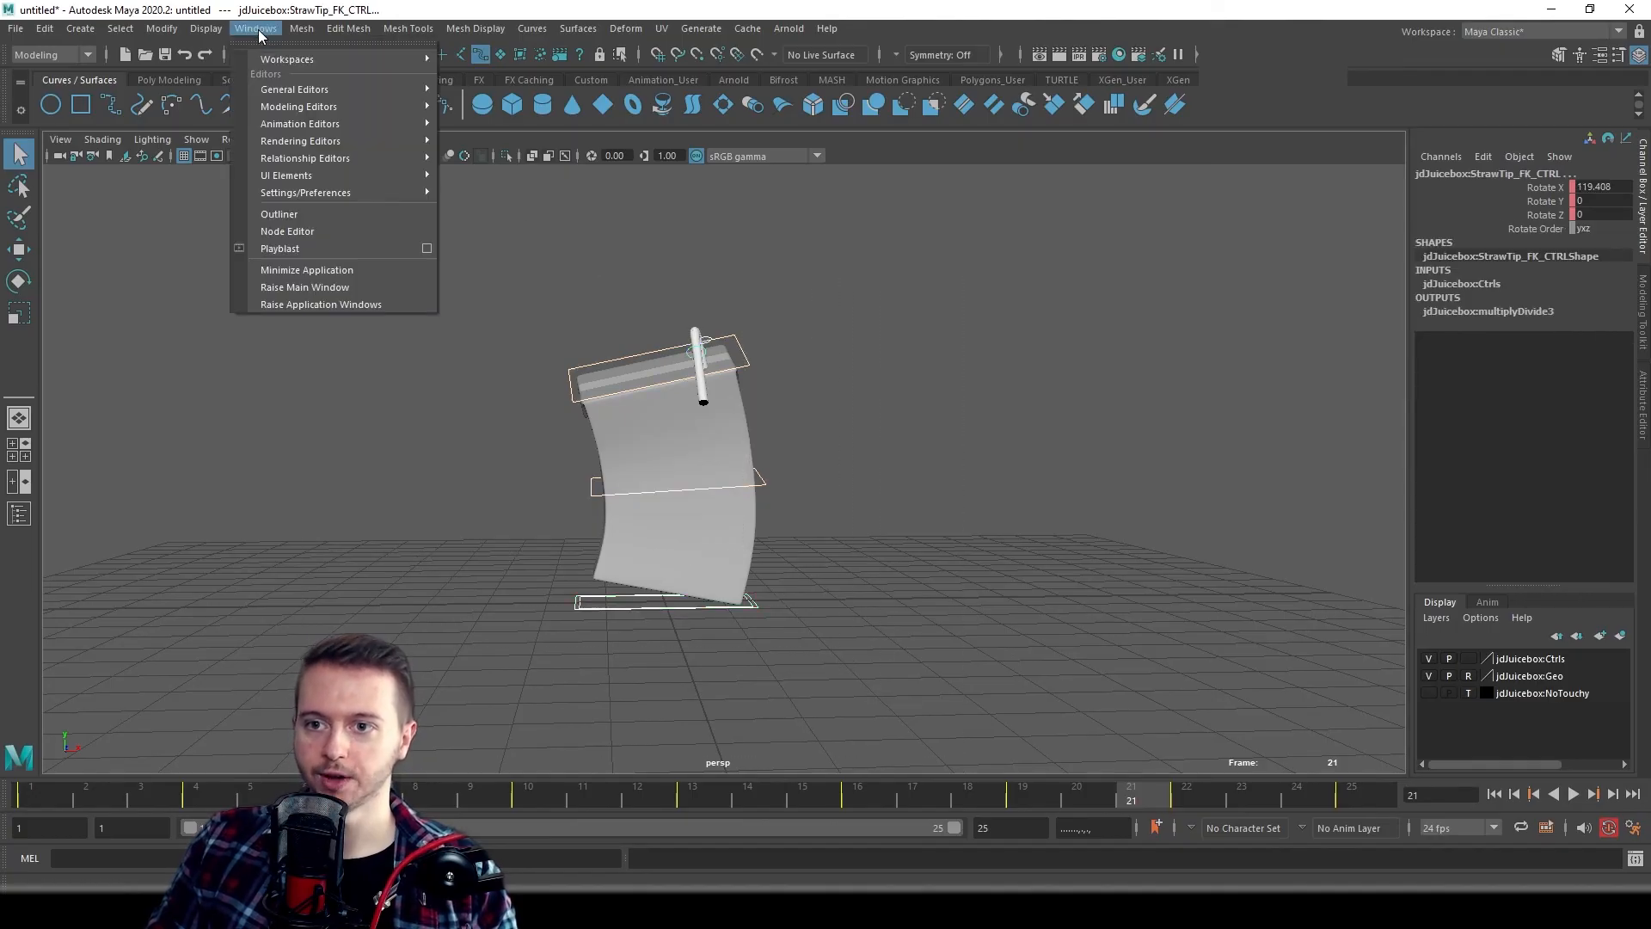
mouse_move(337, 126)
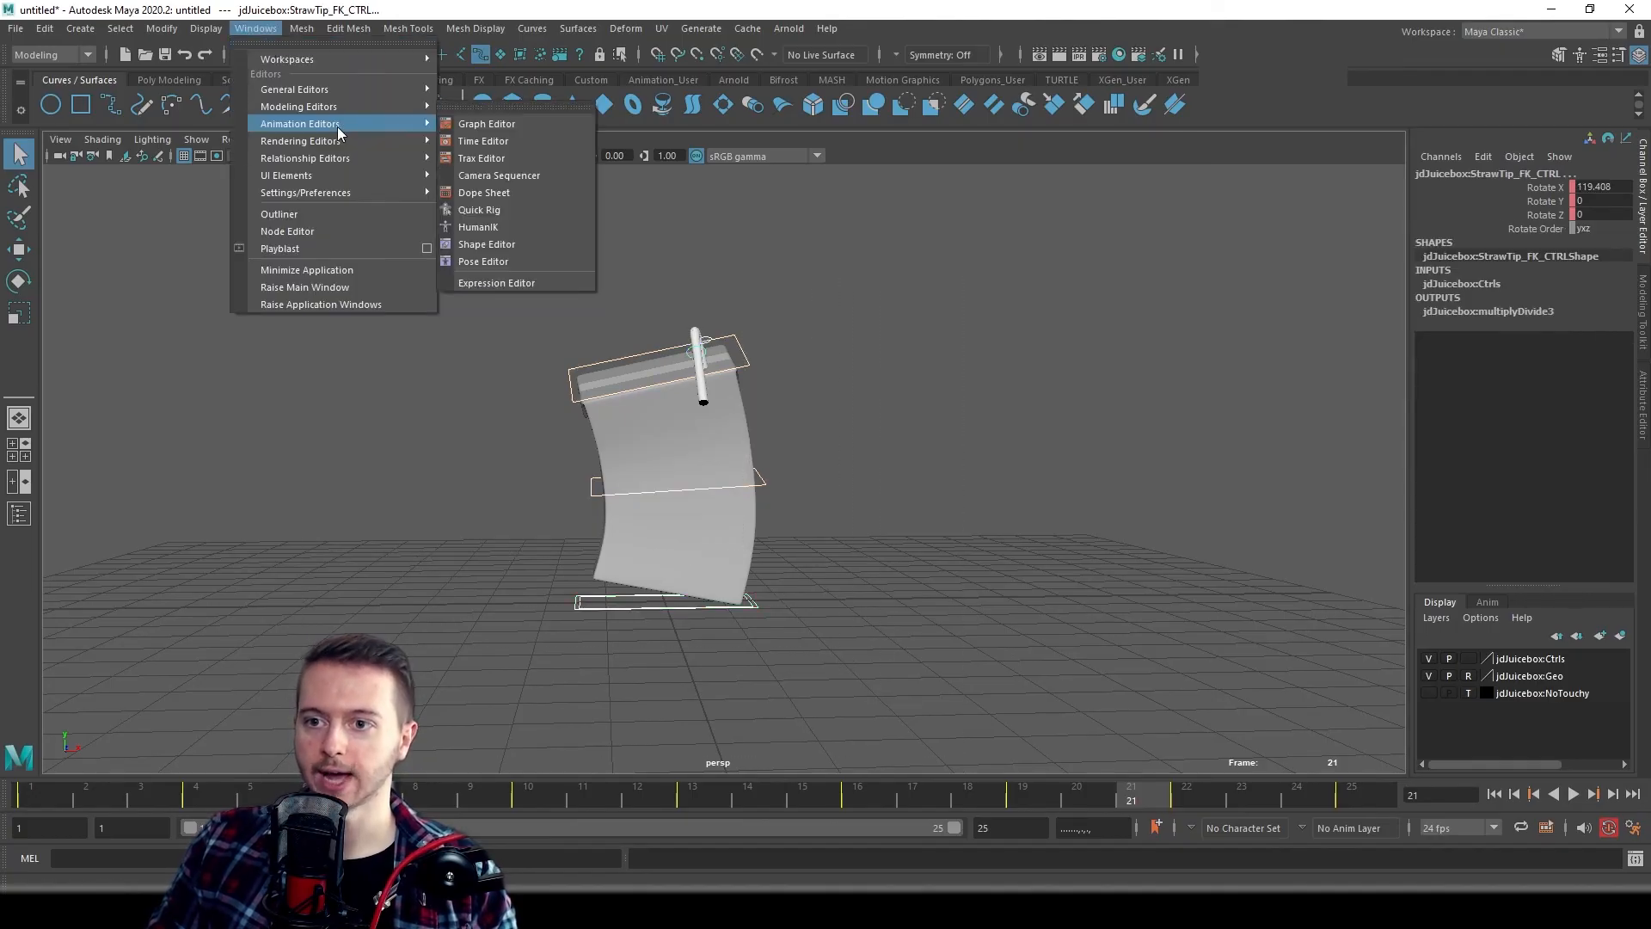
click(514, 121)
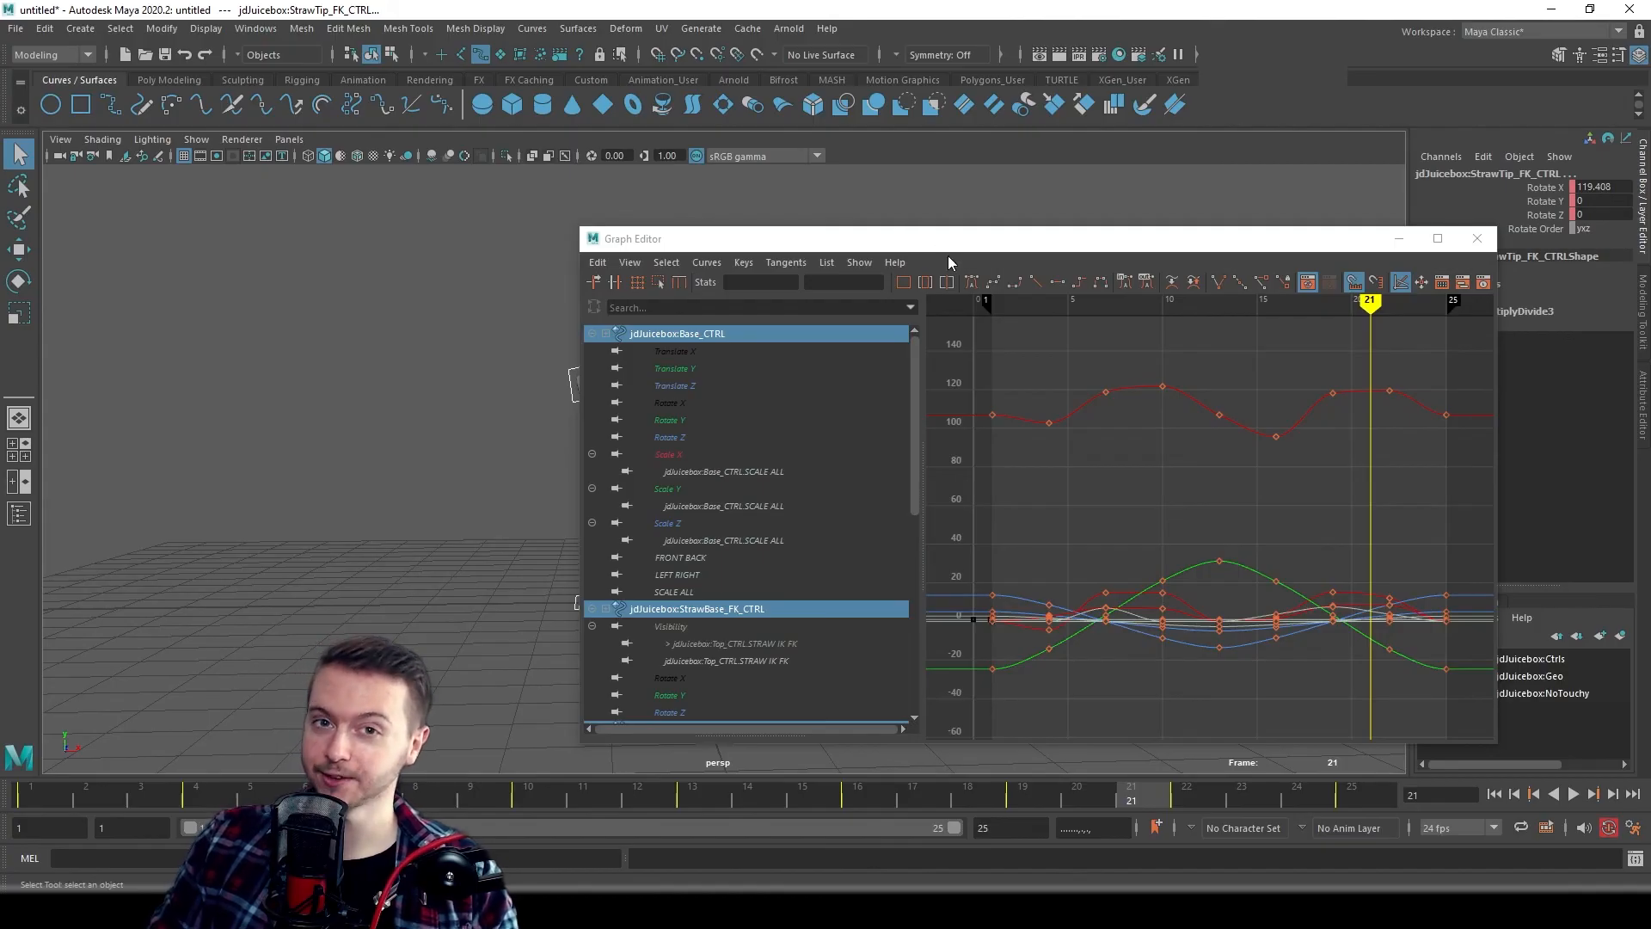
- Select every key on the controls' animation curves and set them to auto tangents
scroll(1242, 506, down, 2)
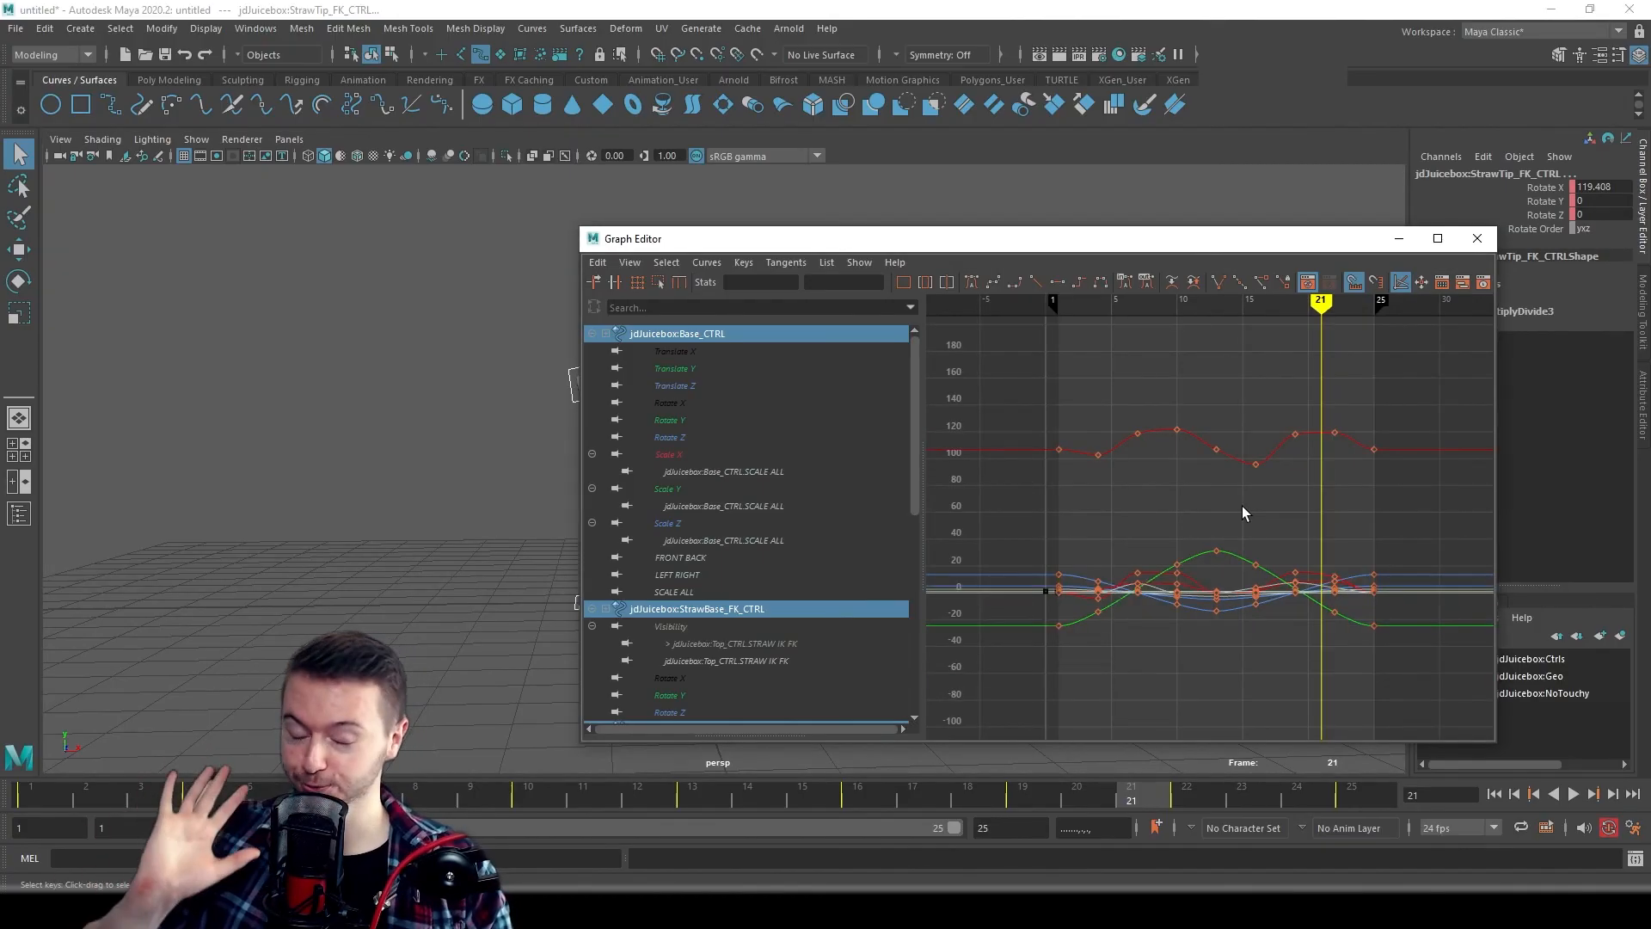
scroll(1242, 507, down, 2)
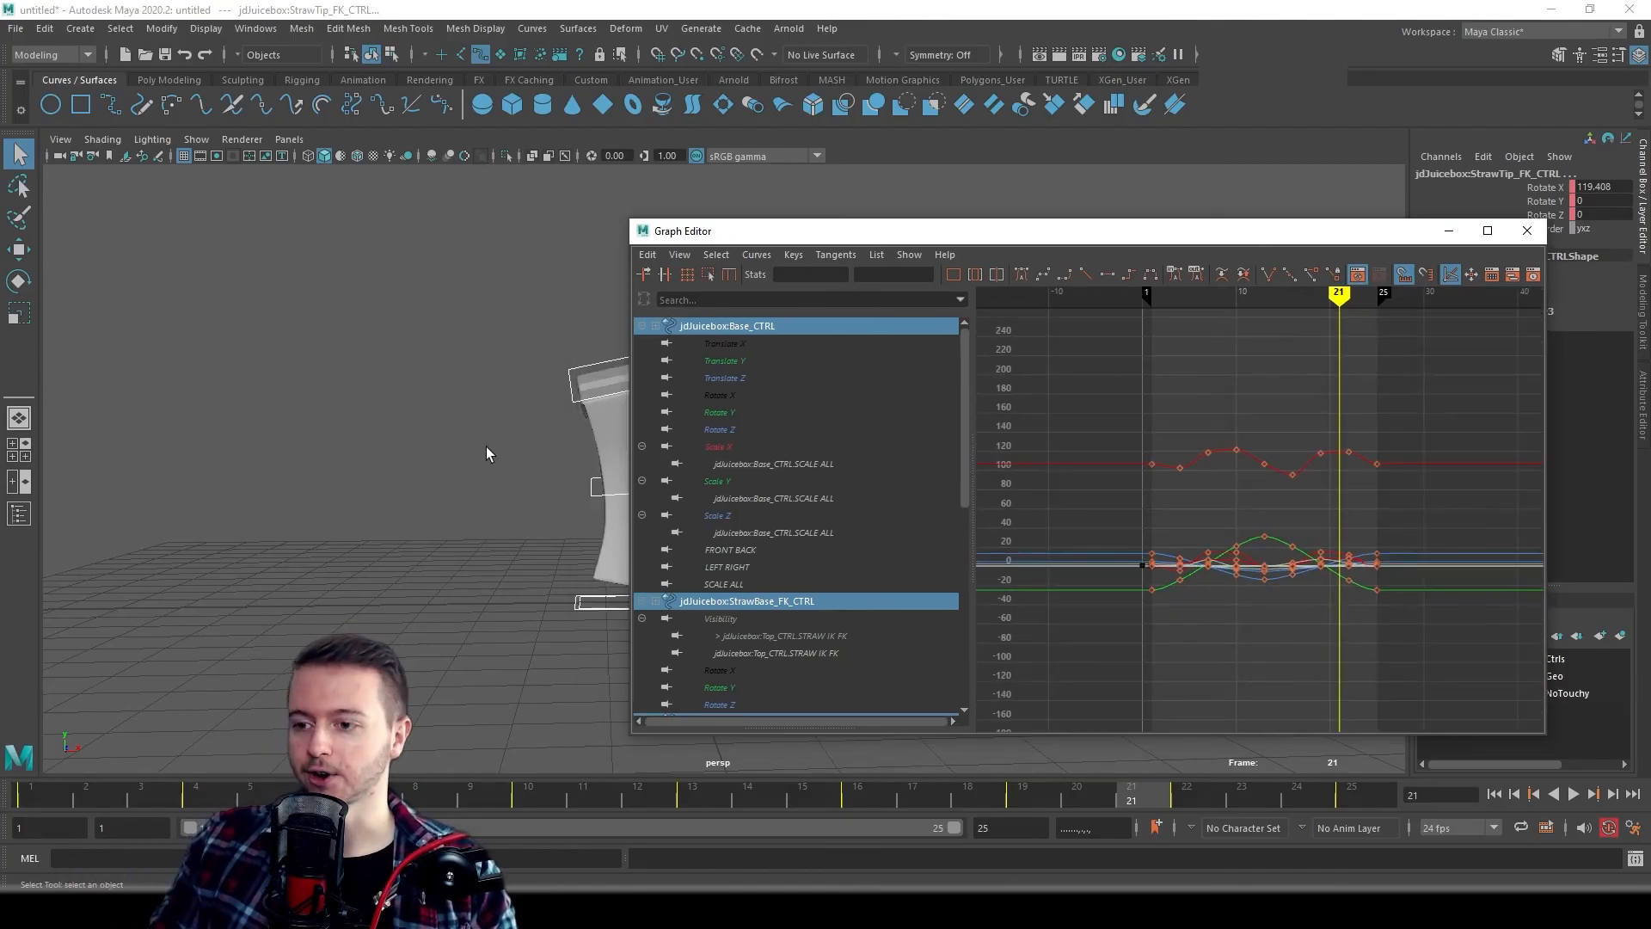
alt+middle_drag(486, 453, 137, 457)
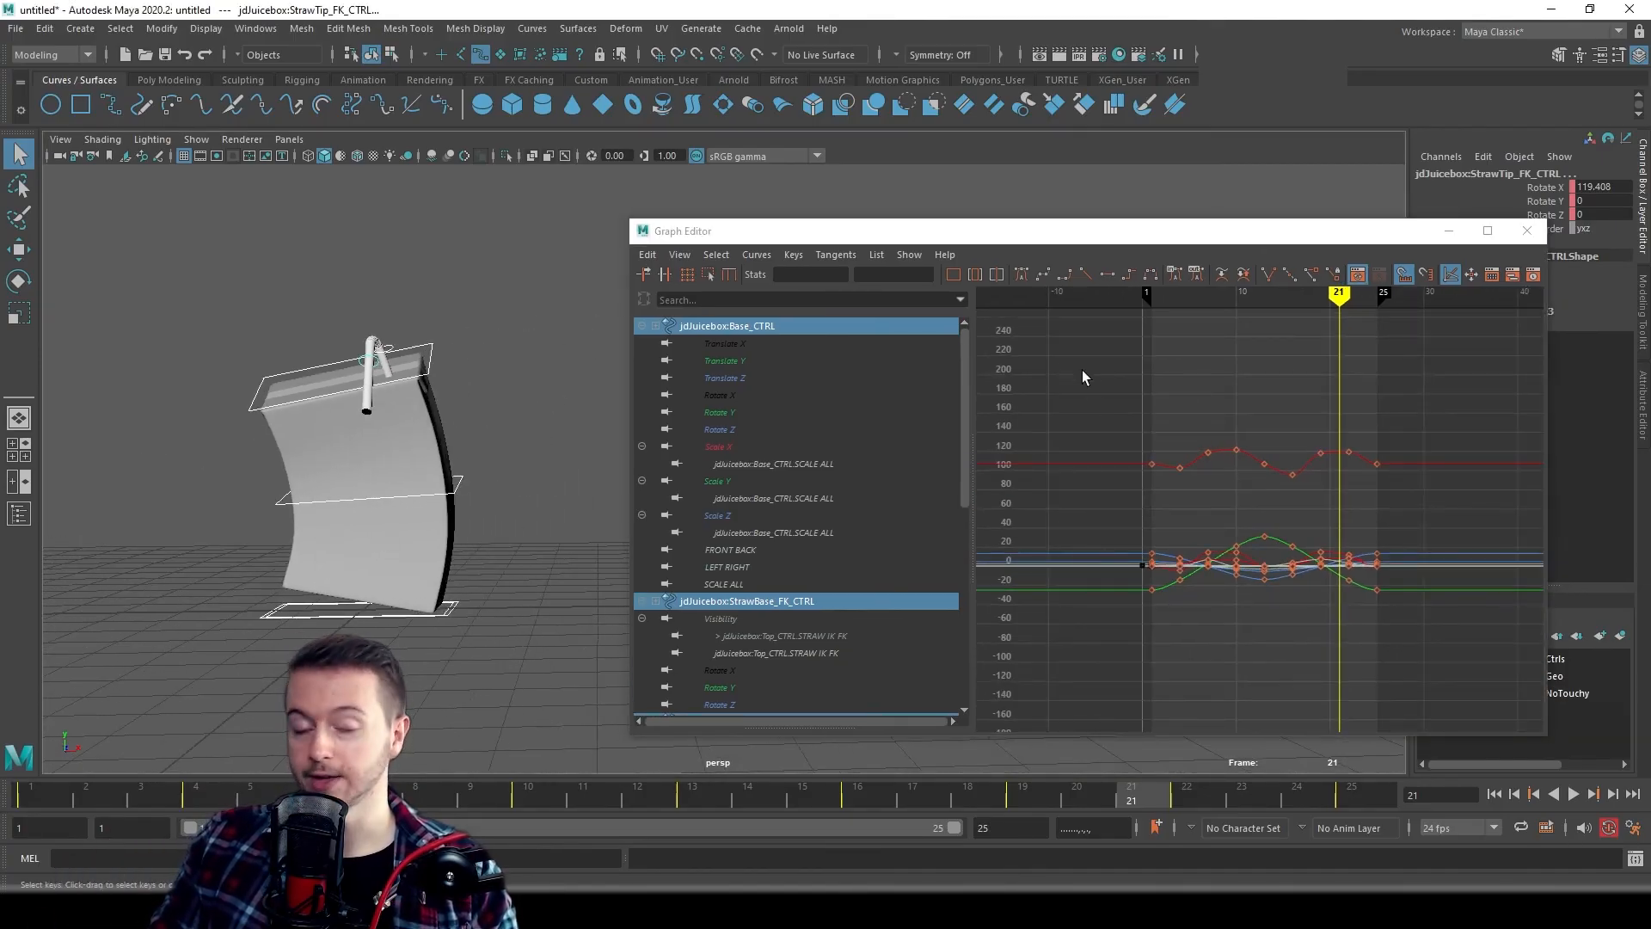
drag(1064, 356, 1074, 365)
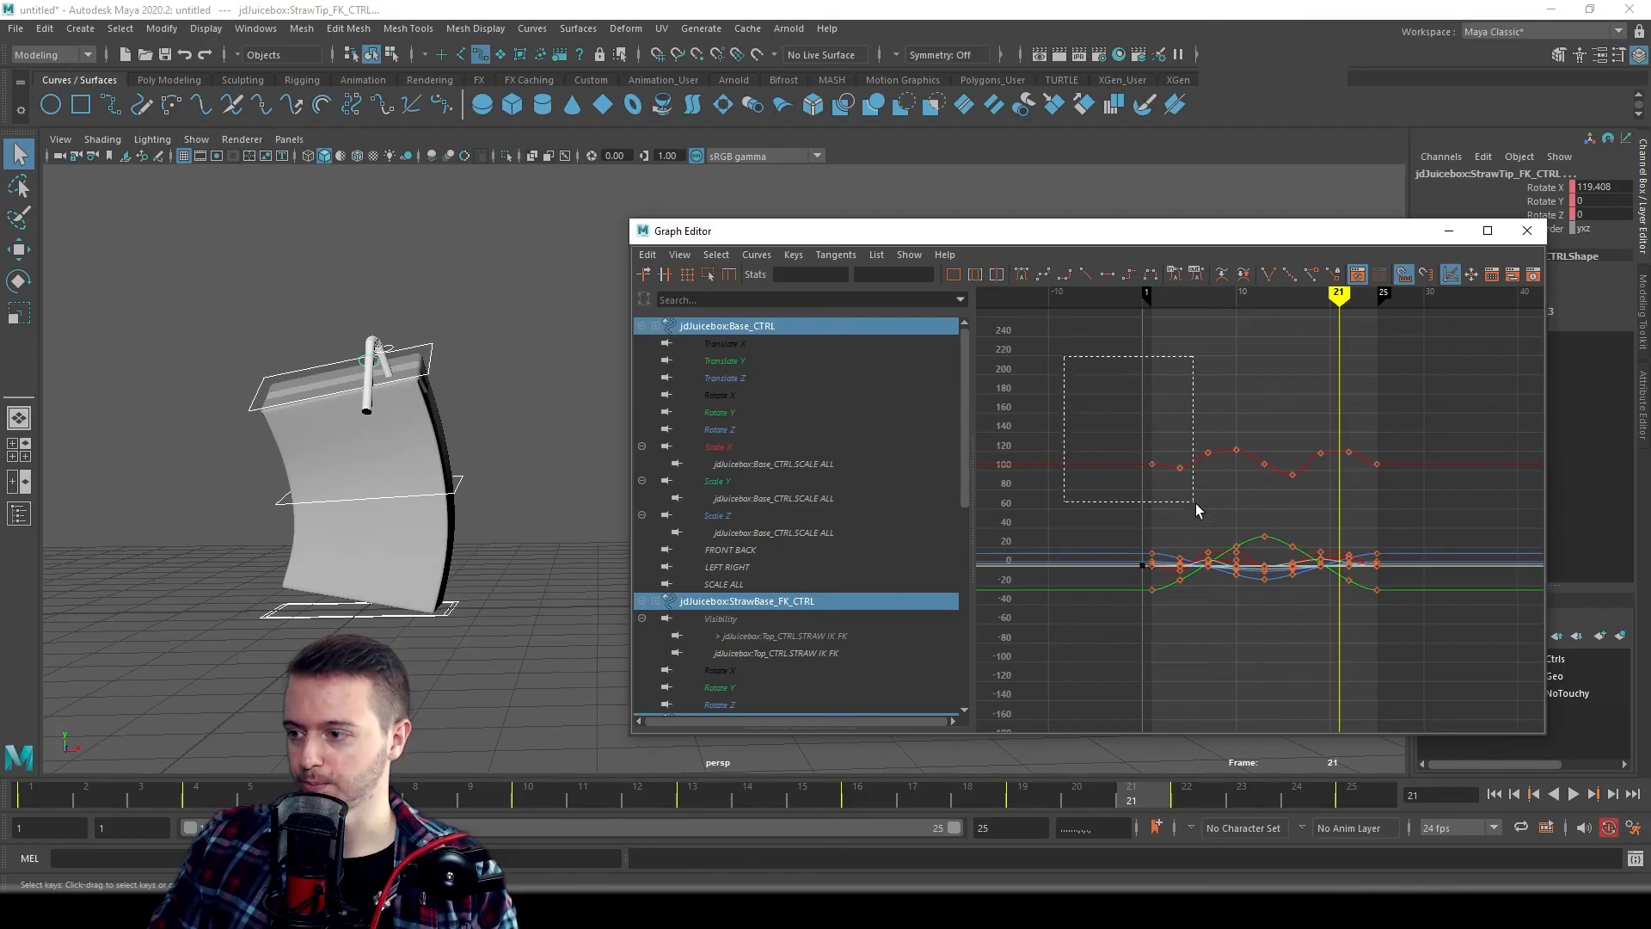
drag(1436, 677, 1436, 677)
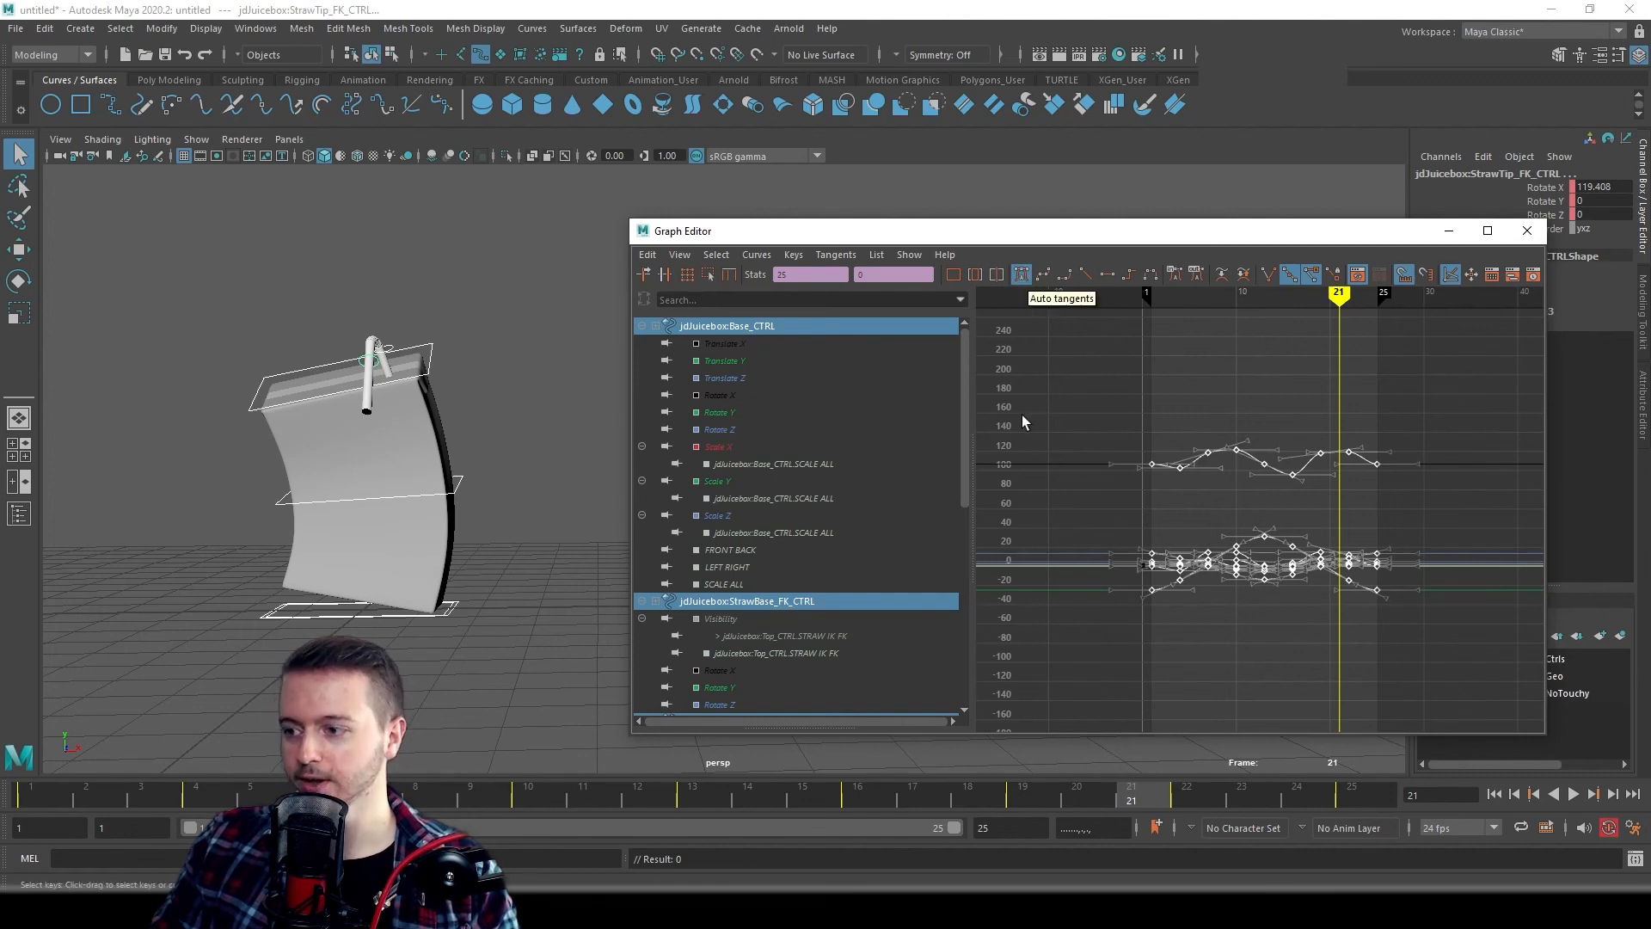
- Close the Graph Editor and play the loop to review the smoothed sway from another angle
click(1573, 794)
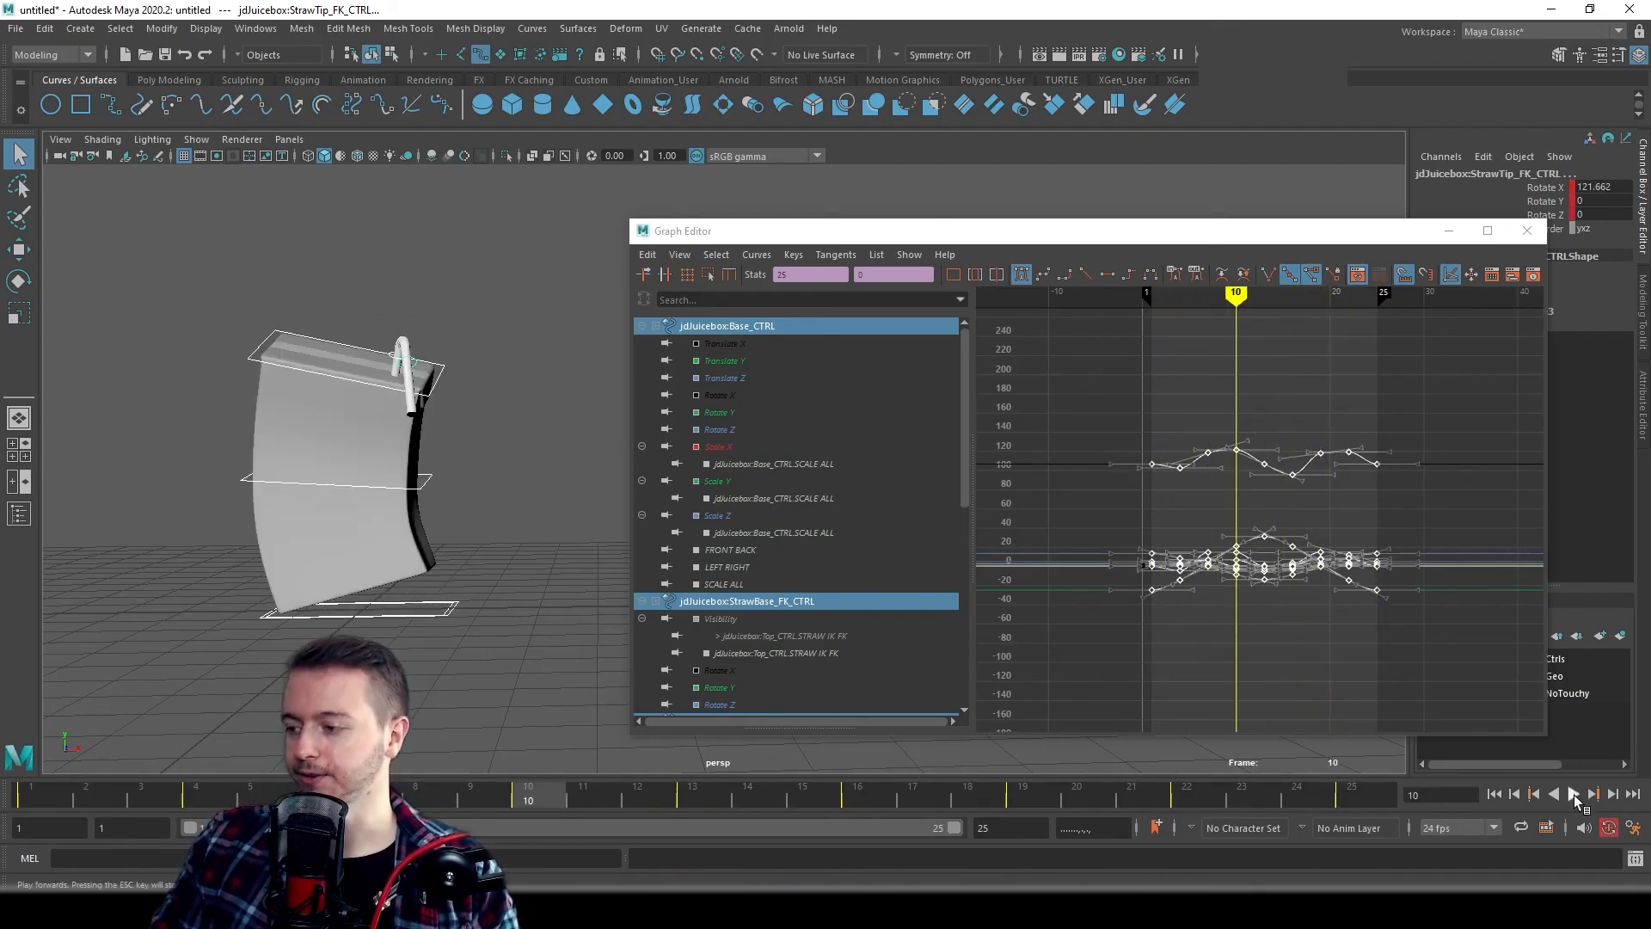
click(1528, 231)
alt+drag(749, 457, 804, 506)
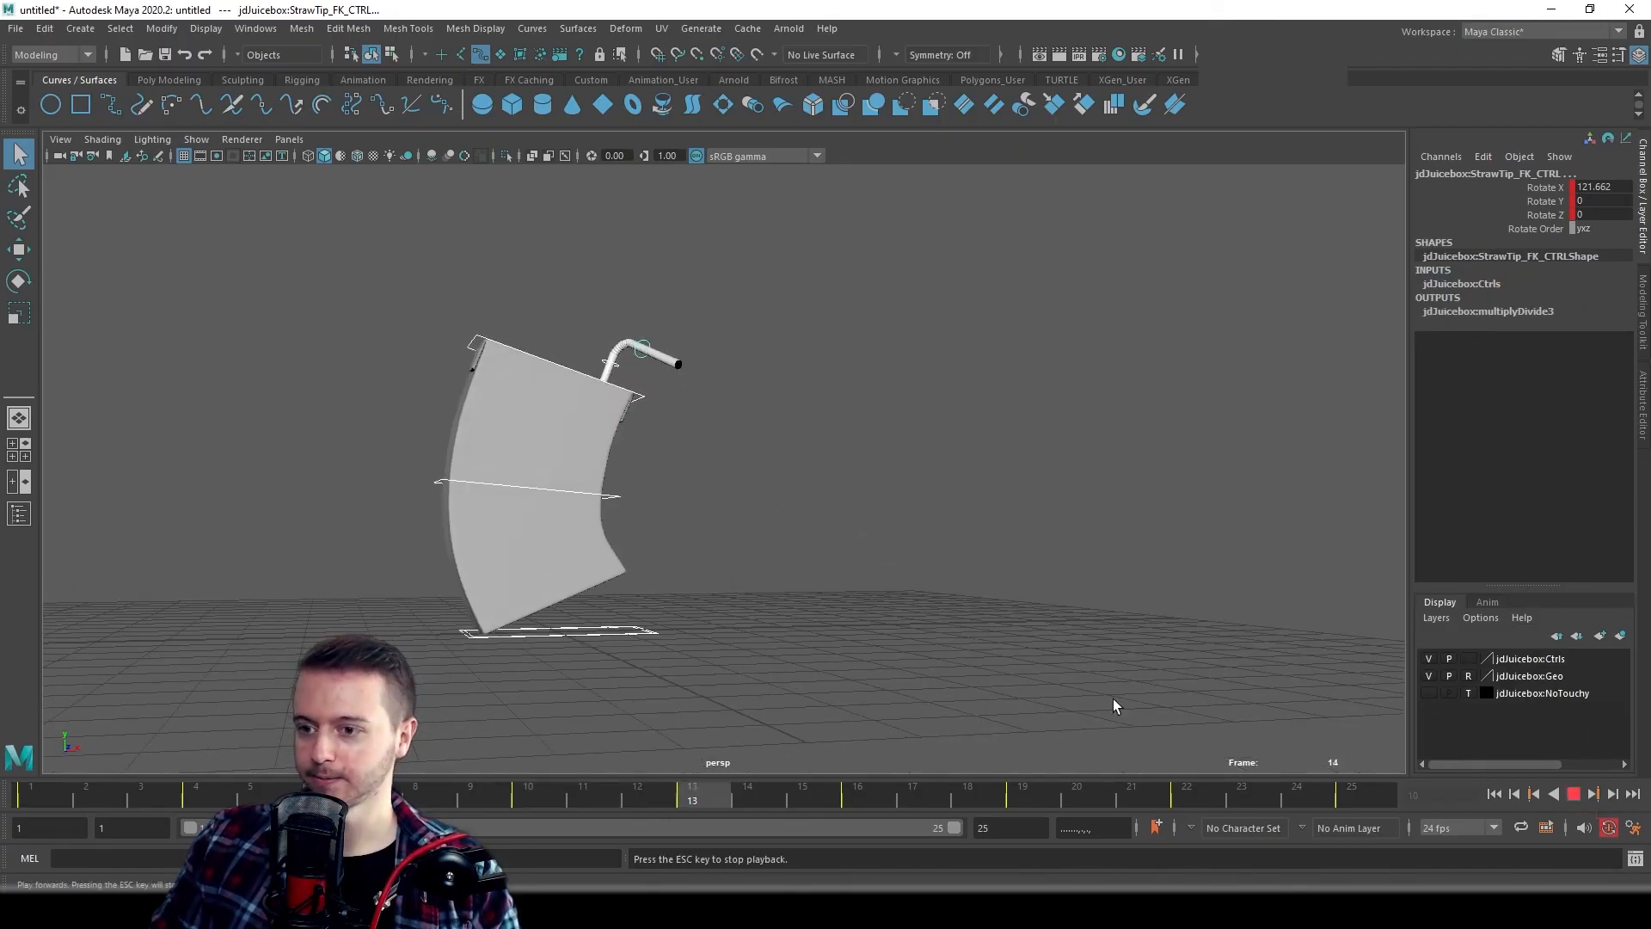